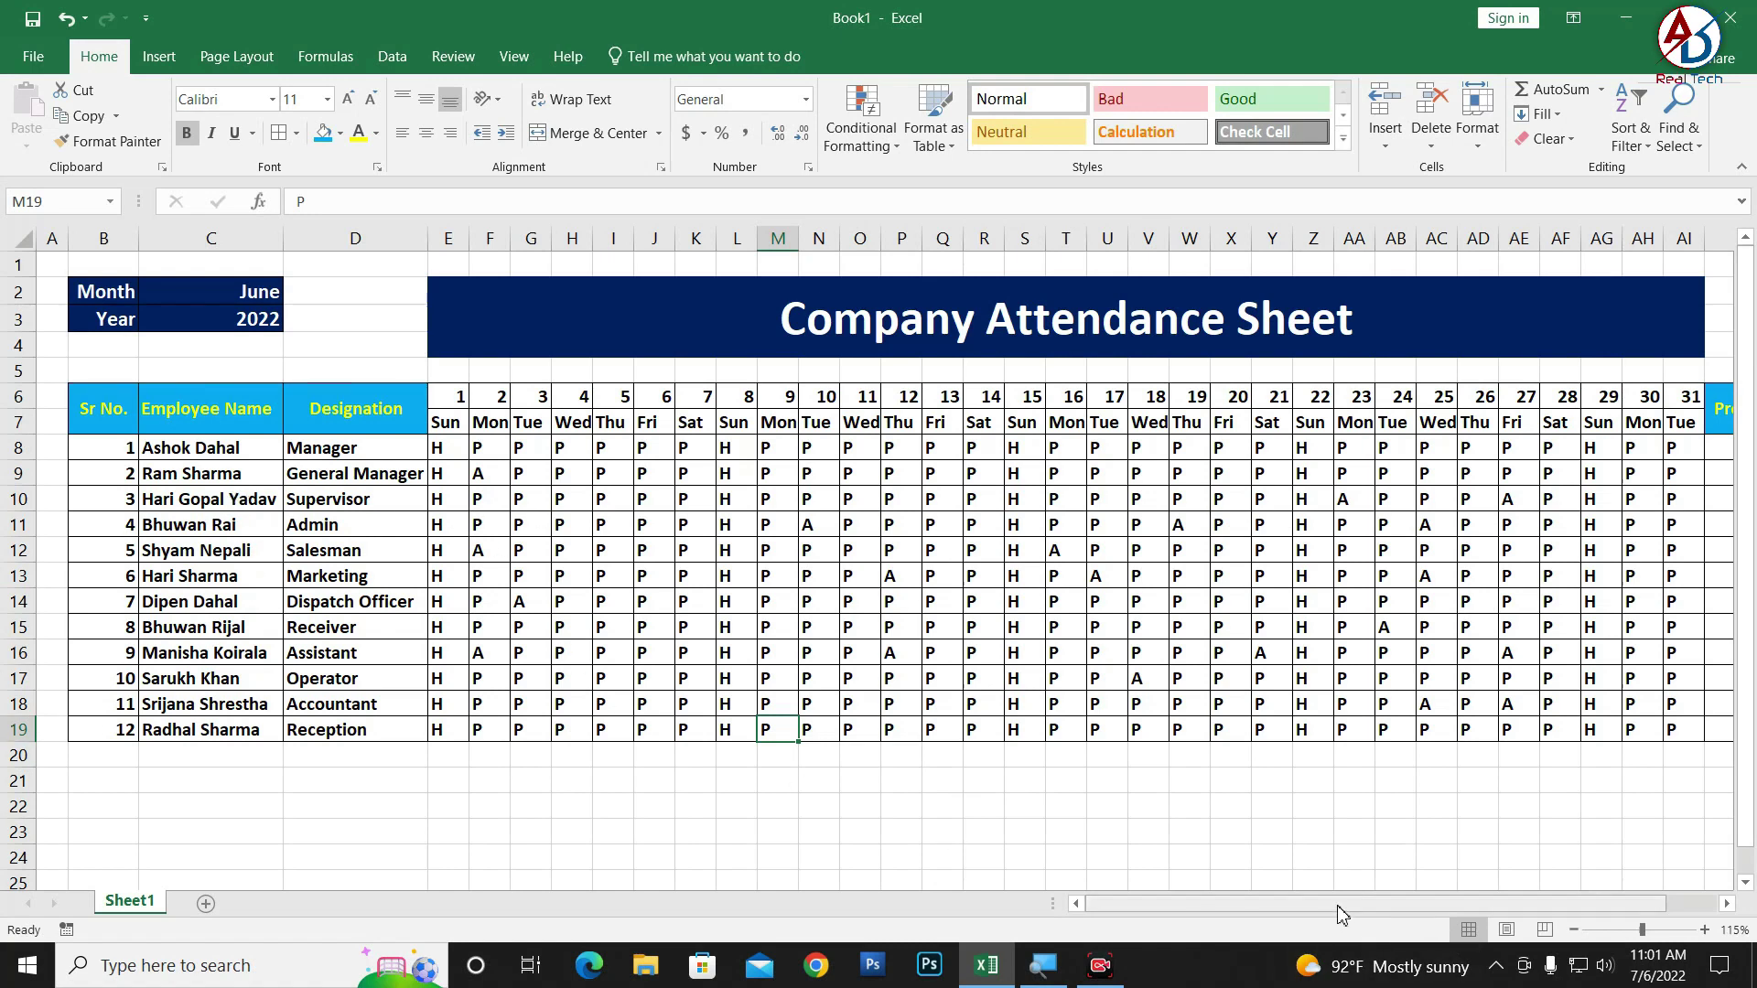
- Review the existing attendance sheet's Sr No. and Designation headers
drag(1338, 906, 1469, 901)
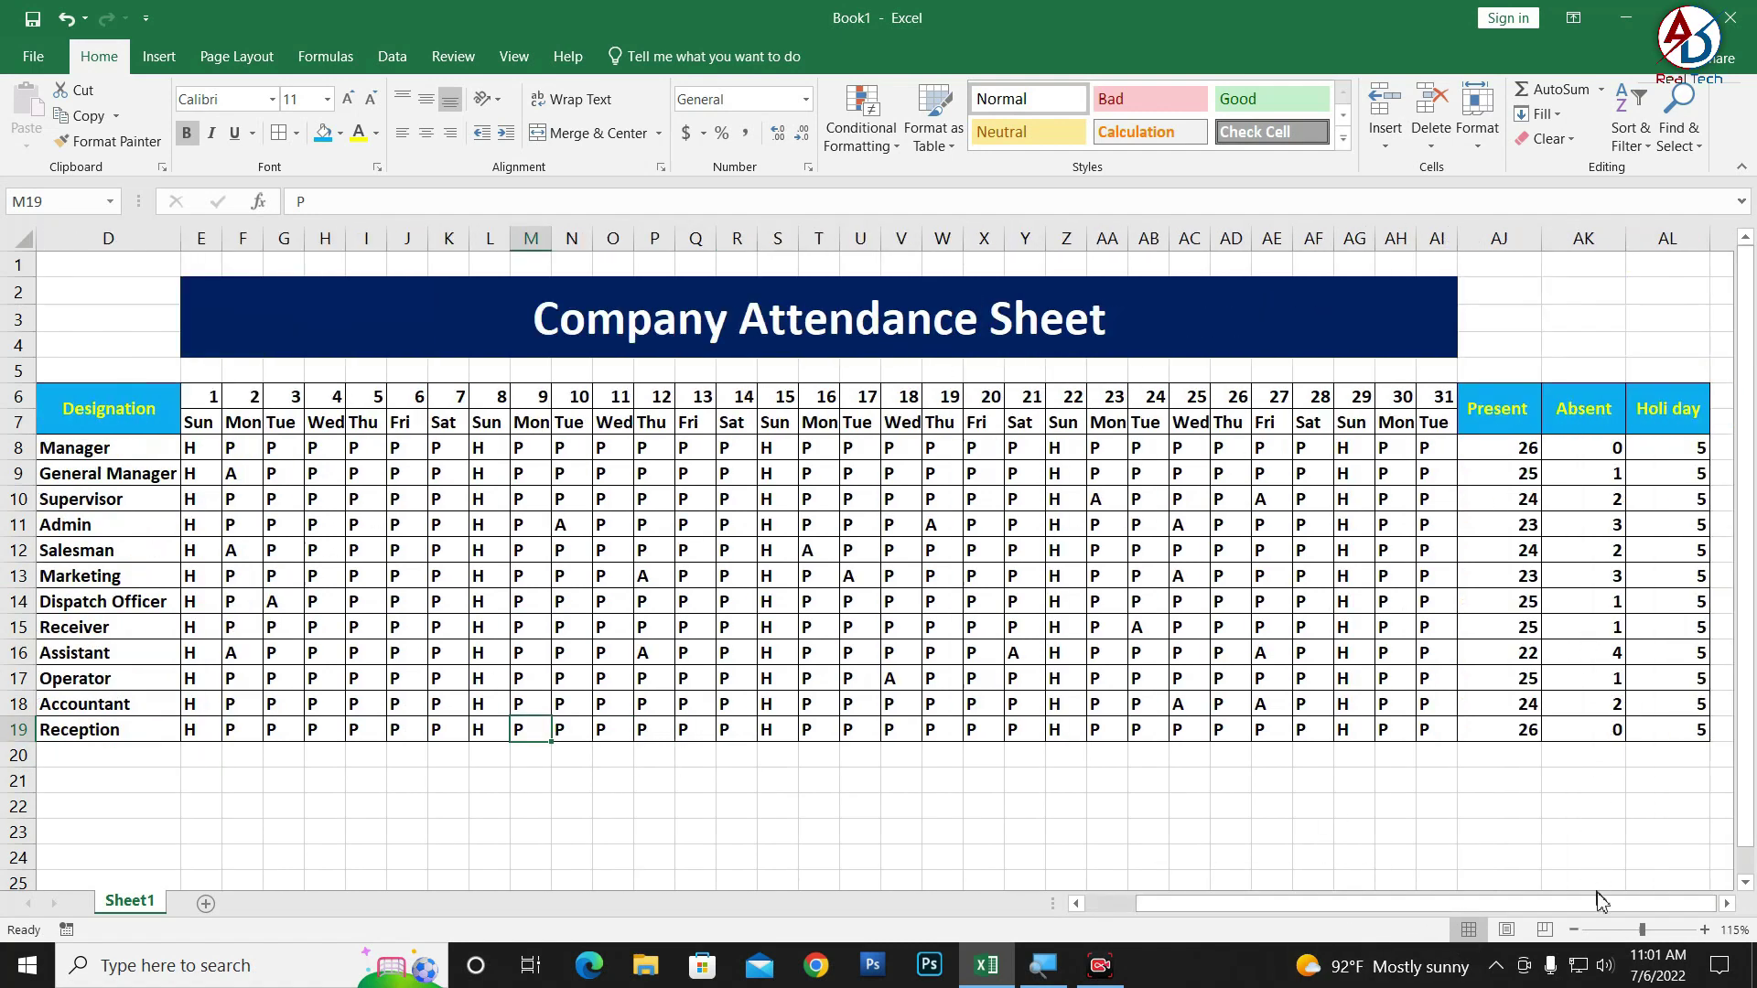
drag(1600, 899, 1664, 917)
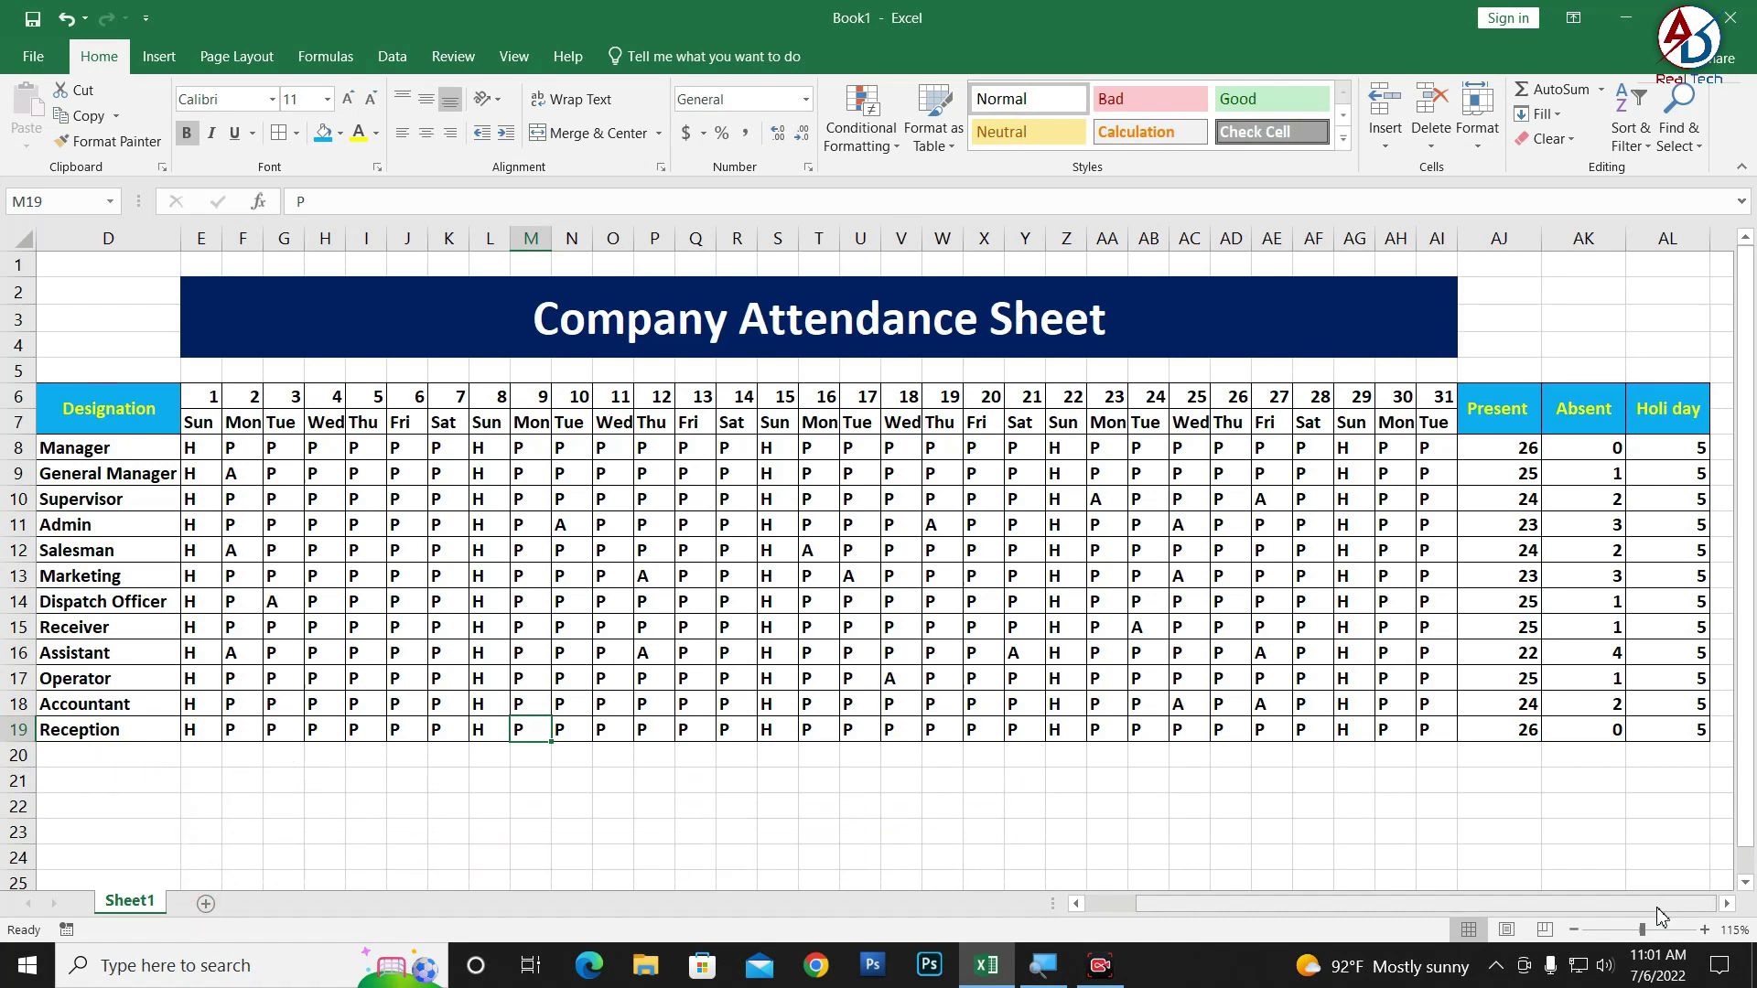
scroll(1661, 915, left, 3)
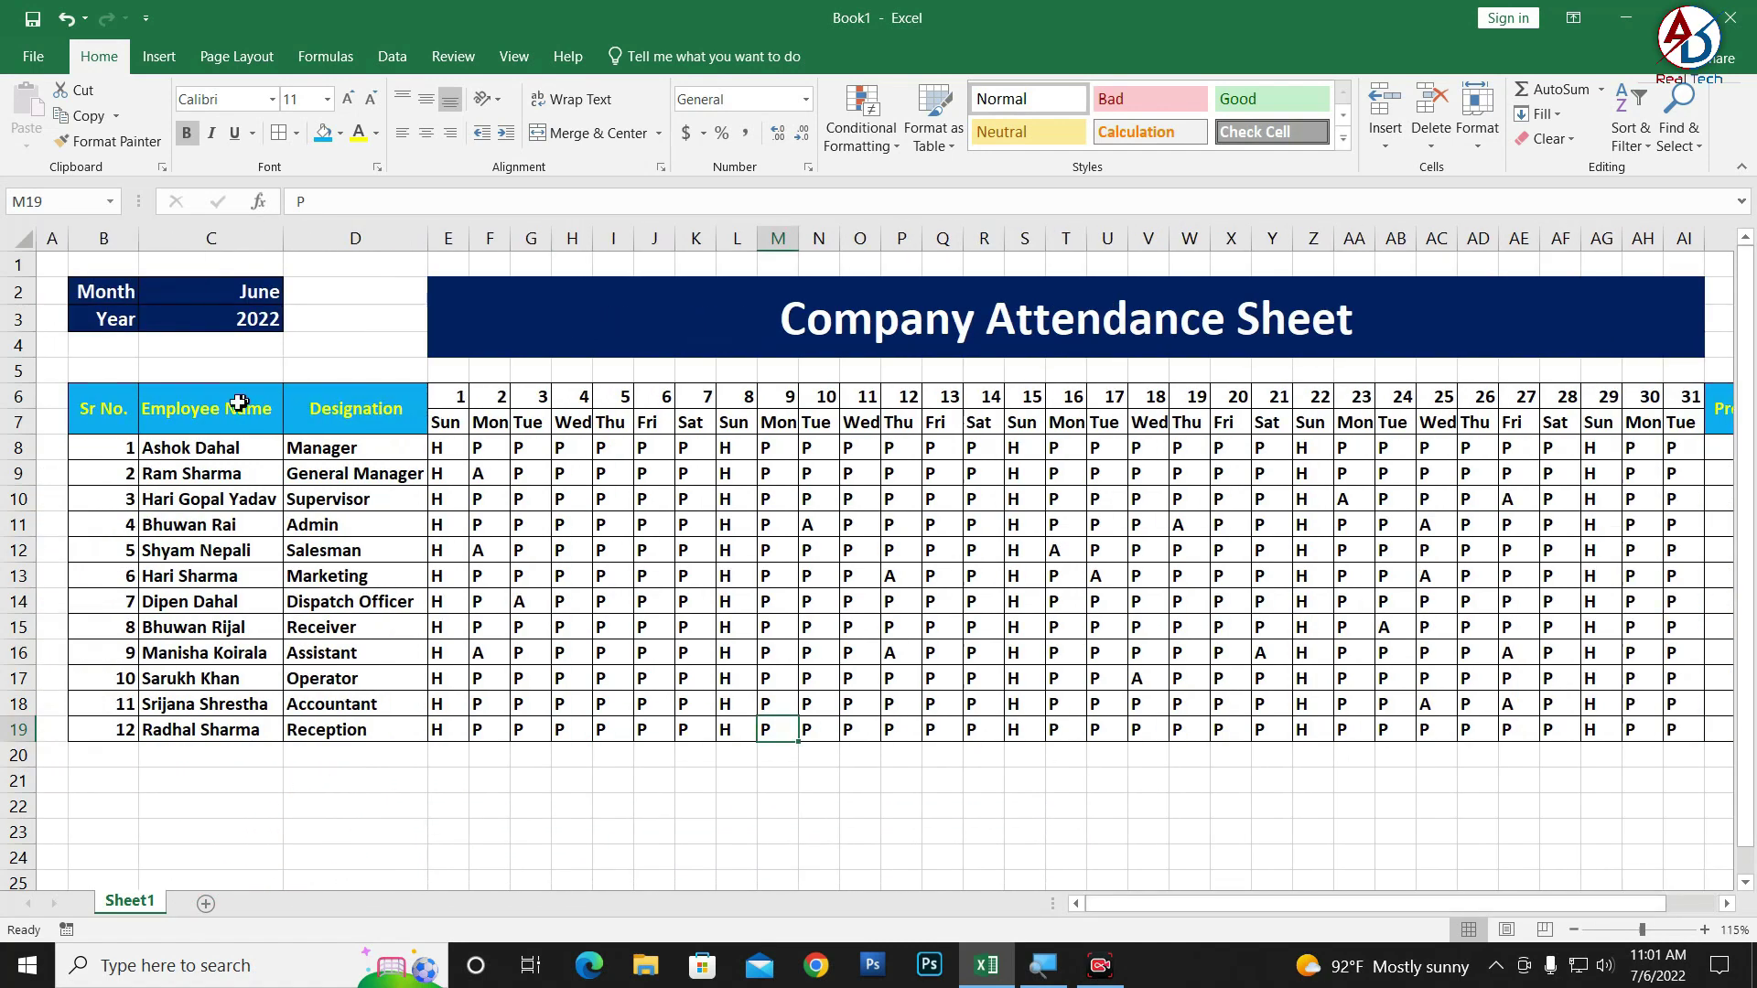
click(100, 410)
click(206, 409)
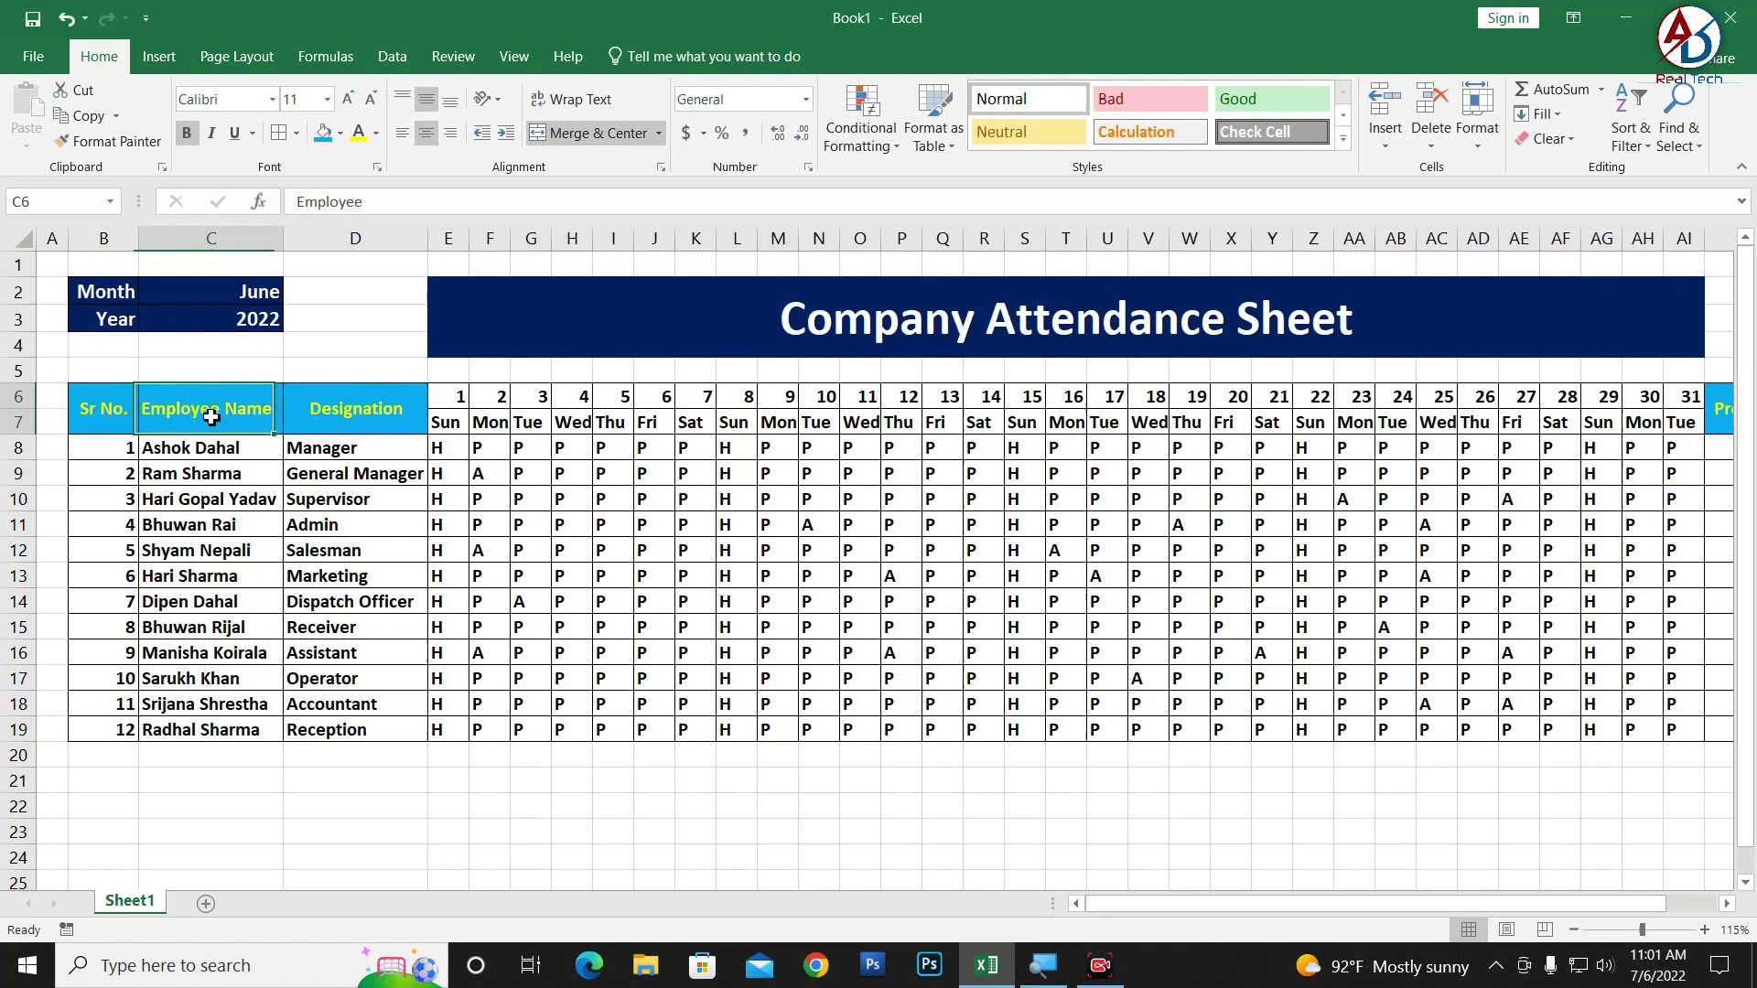
click(357, 416)
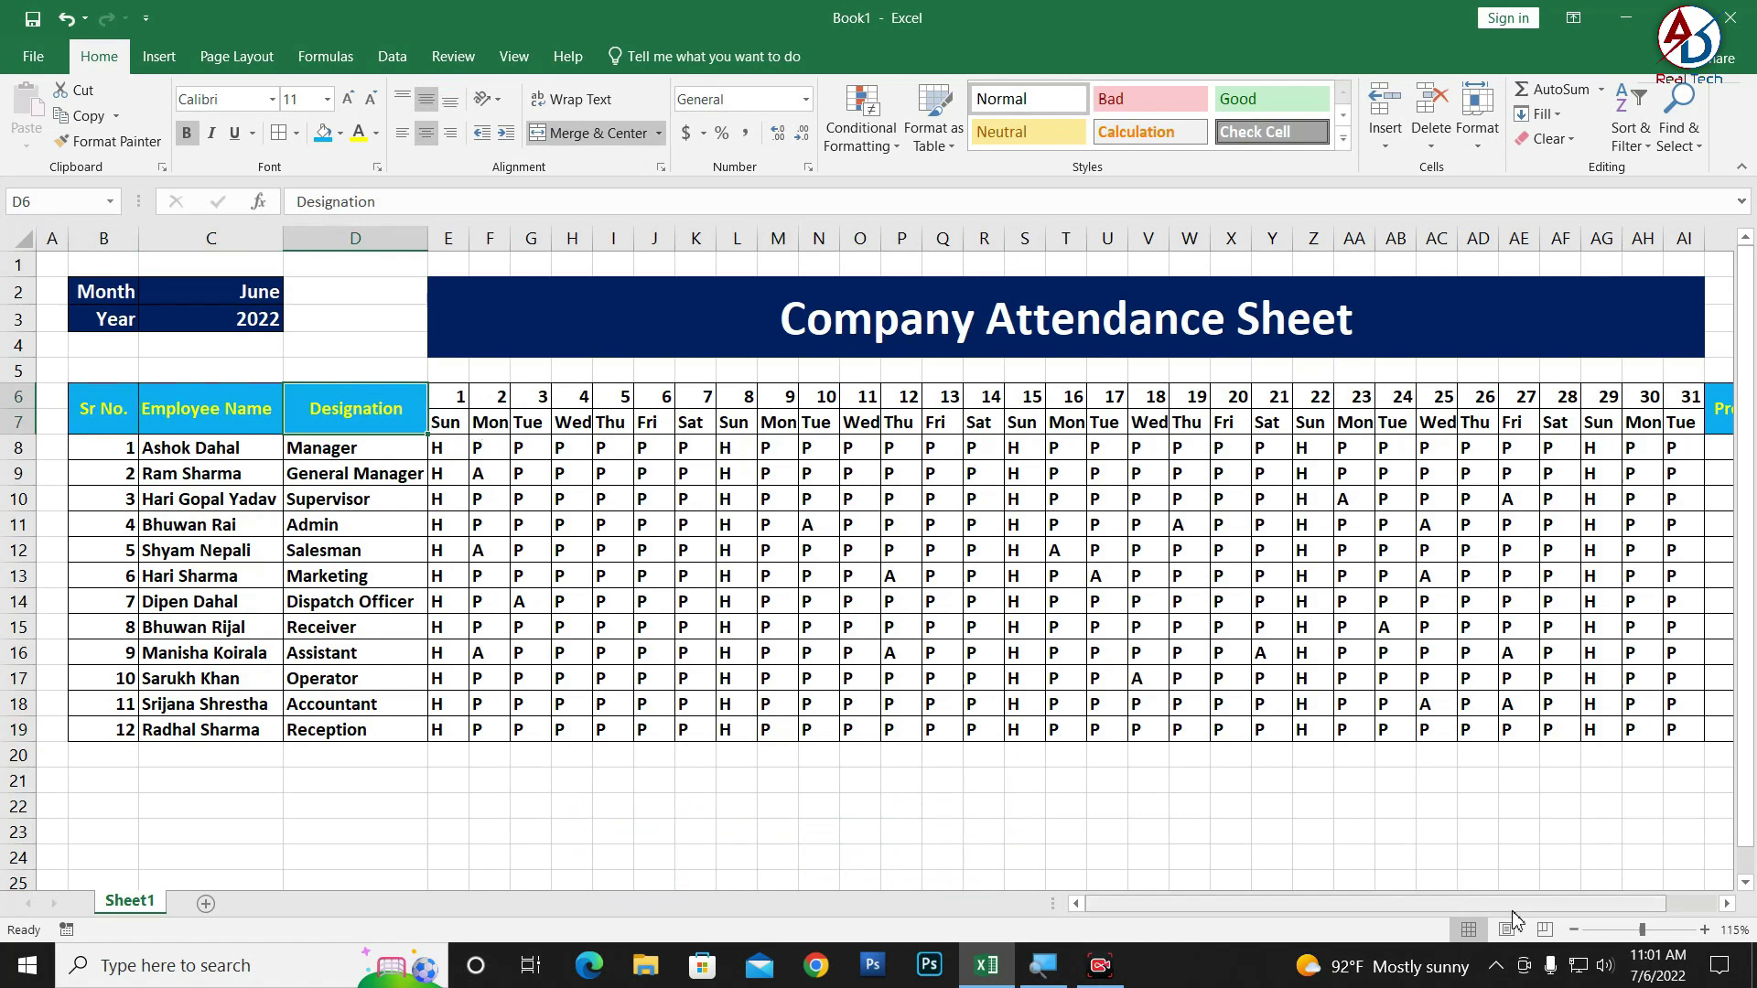
drag(1464, 904, 1514, 904)
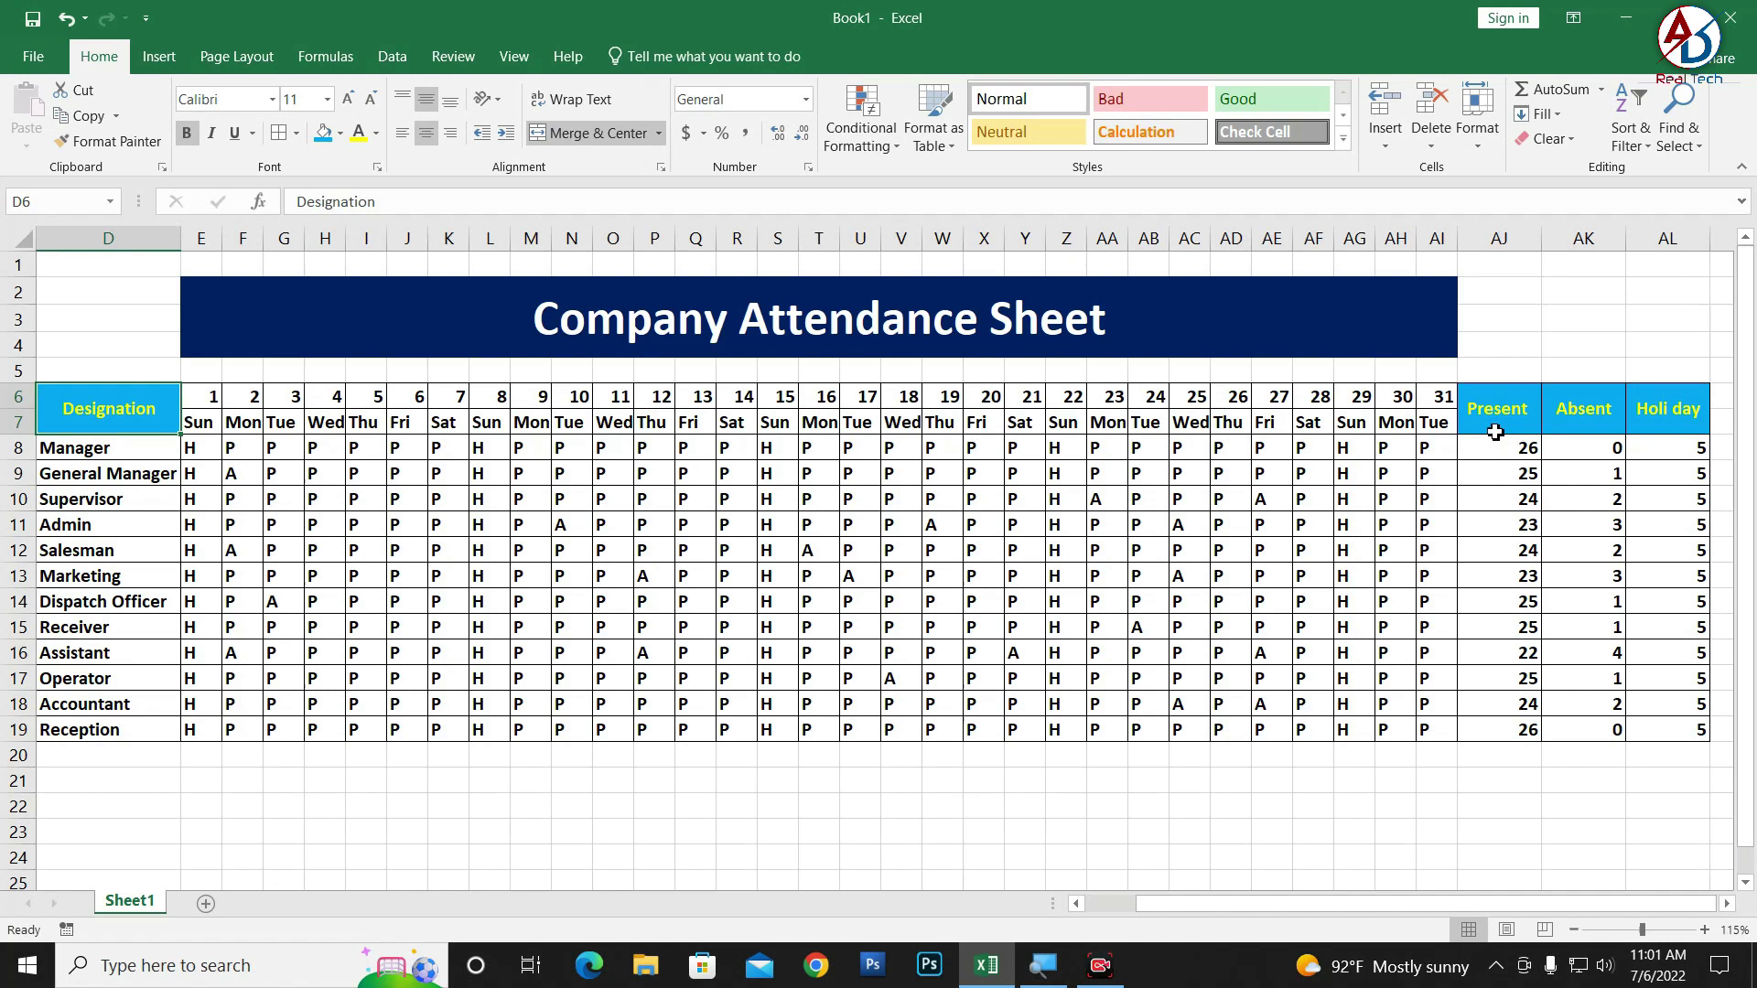
- Check the COUNTIF total in AJ8 and enter A in V8, making Present 25 and Absent 1
drag(232, 450, 353, 454)
click(1521, 450)
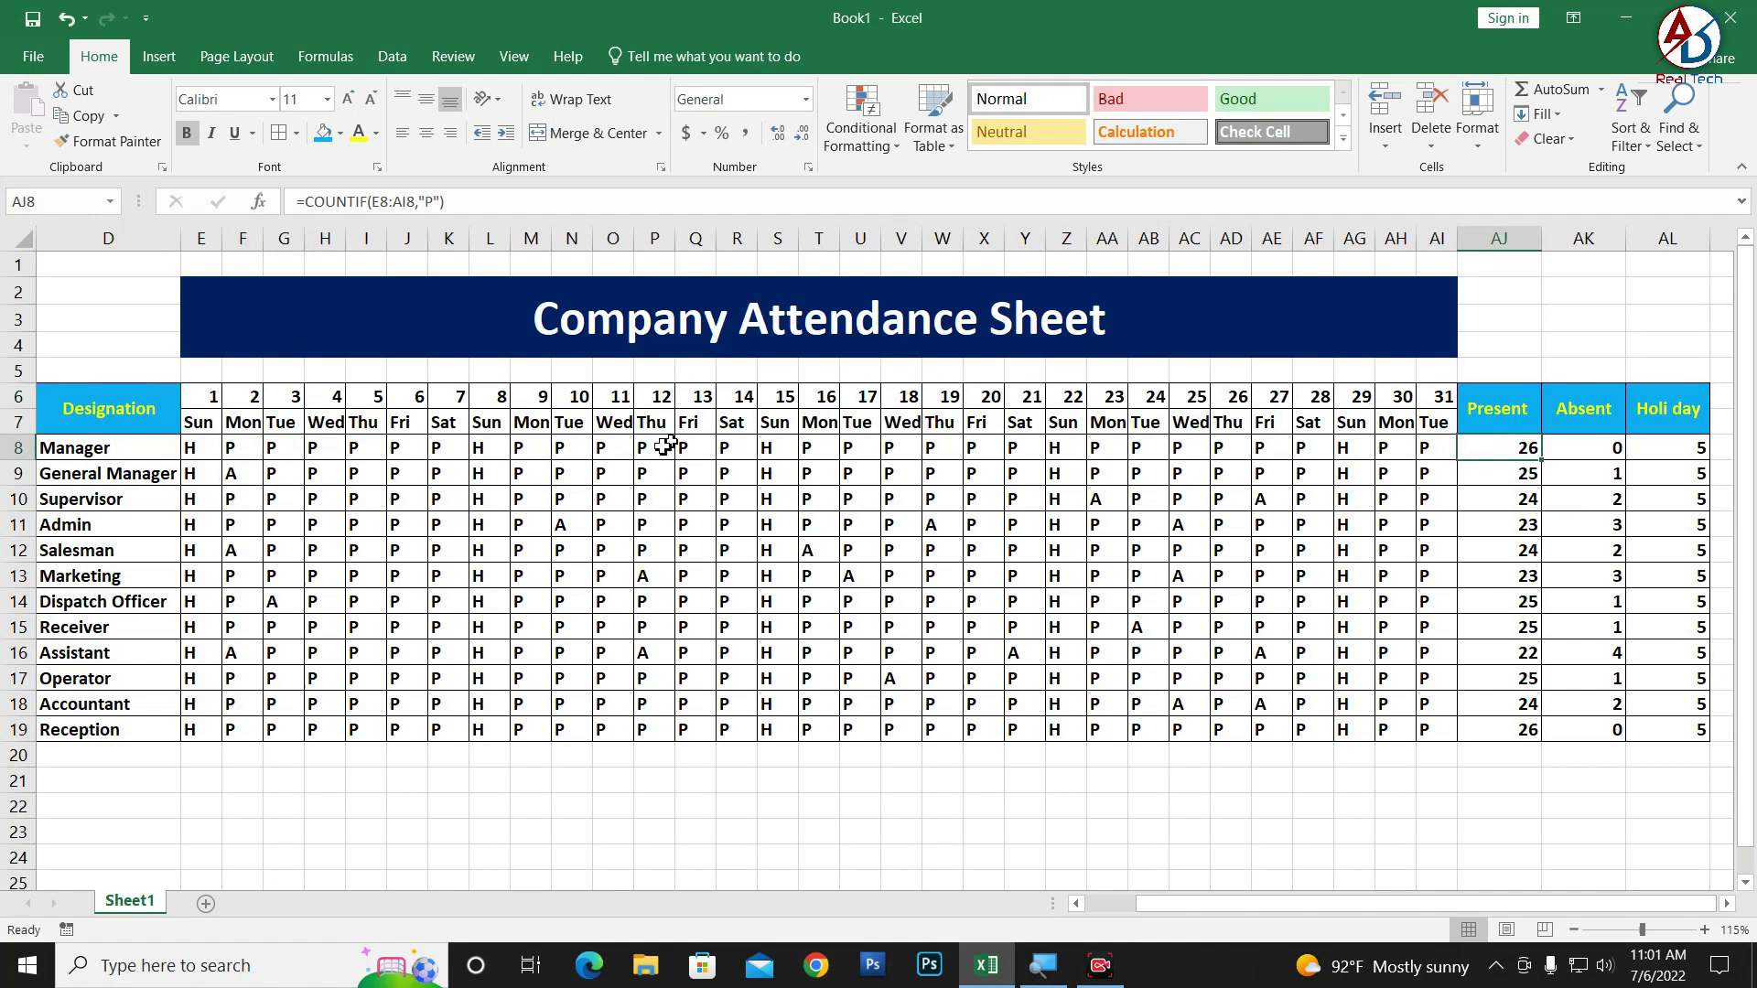
click(890, 455)
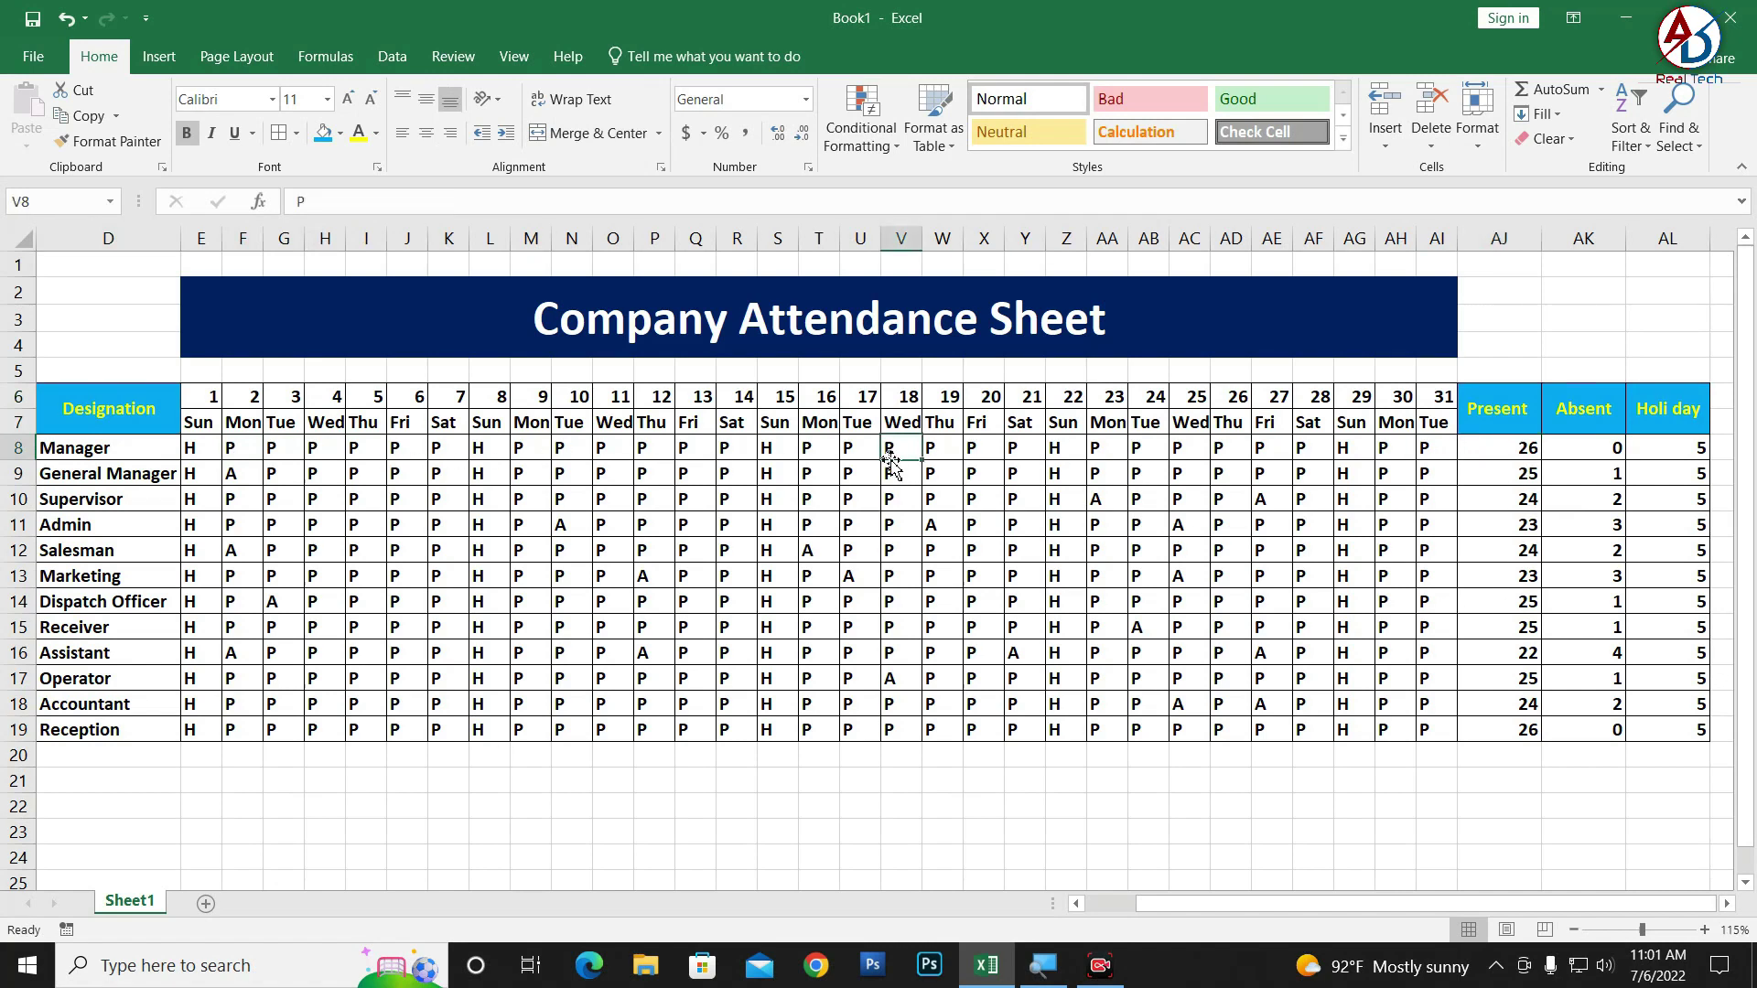
text(A)
click(942, 499)
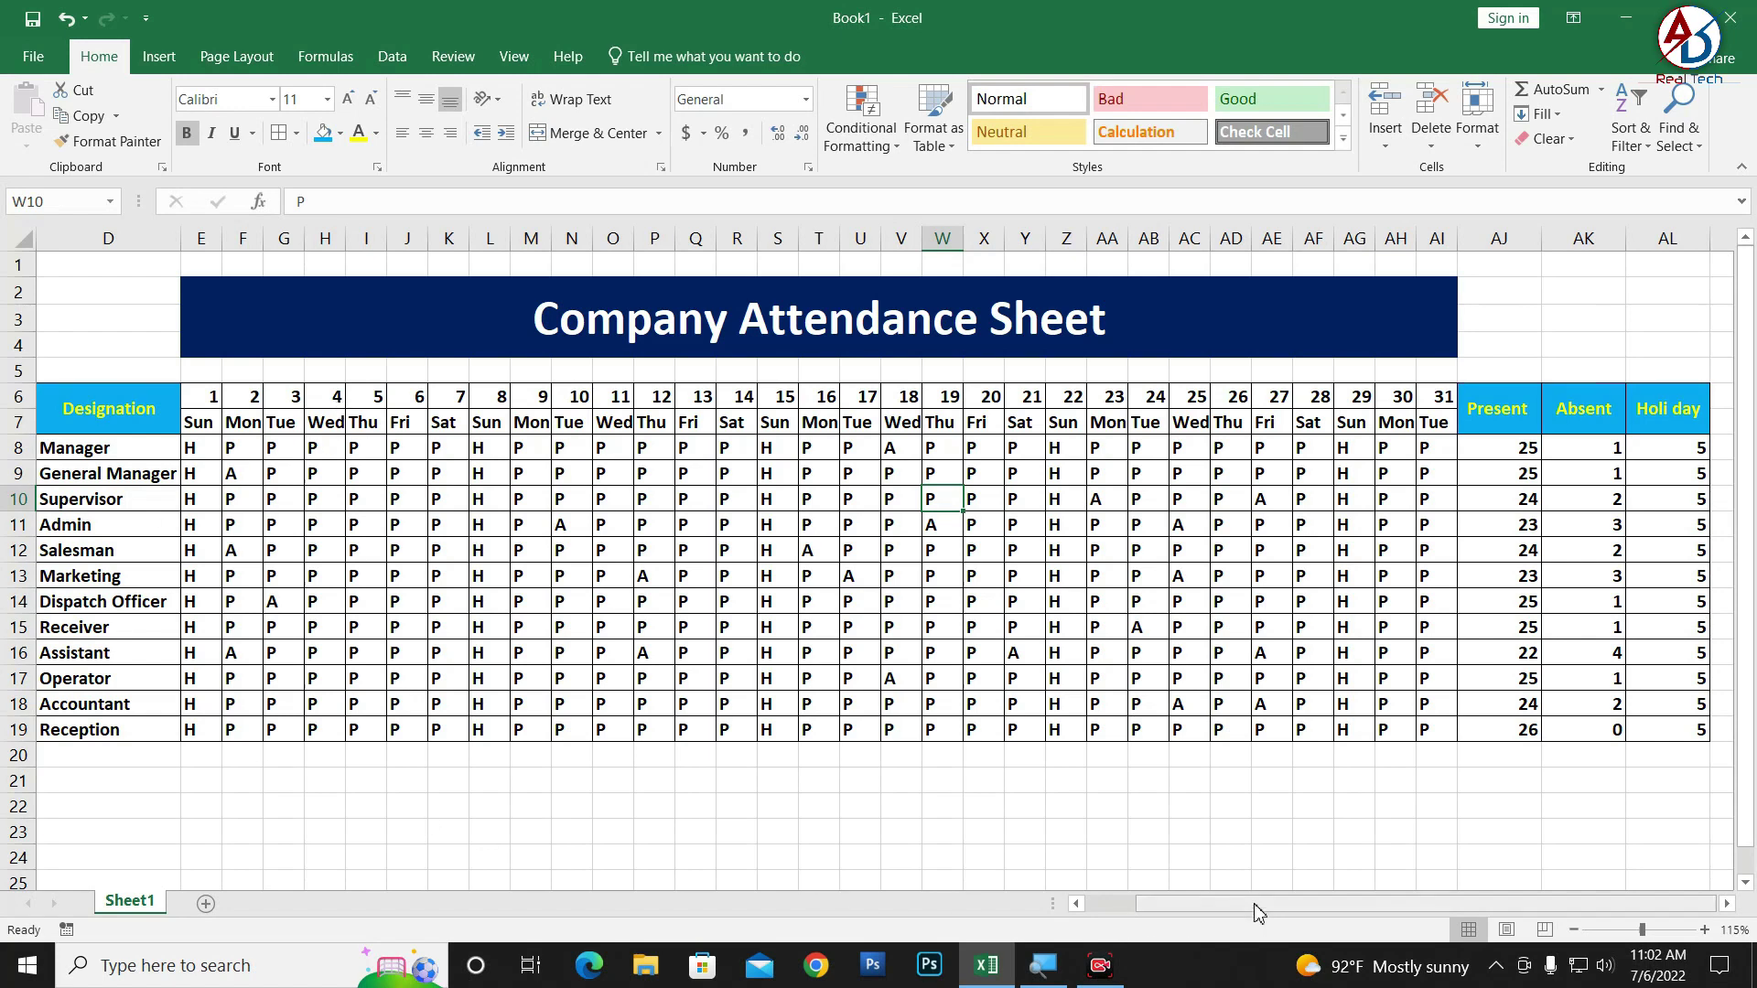
drag(1255, 911, 1134, 911)
- Add Sheet2 and enter the headers Sr No. in B8 and Employee Name in C8
click(205, 903)
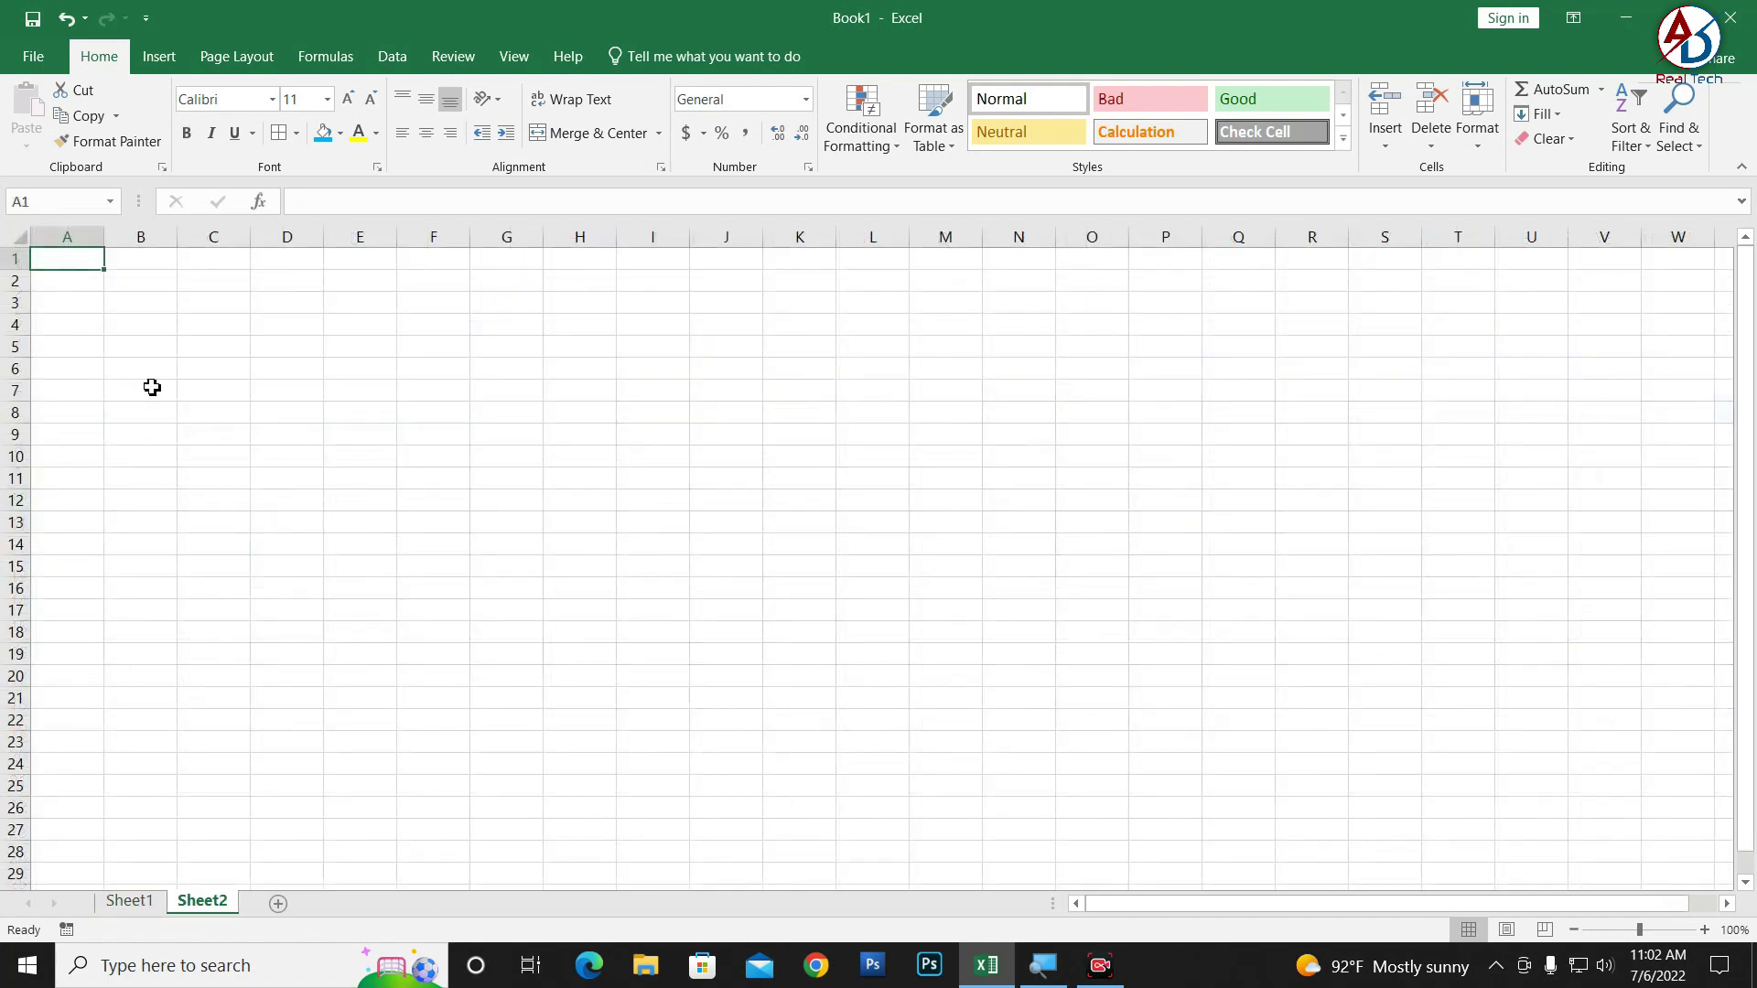
click(139, 348)
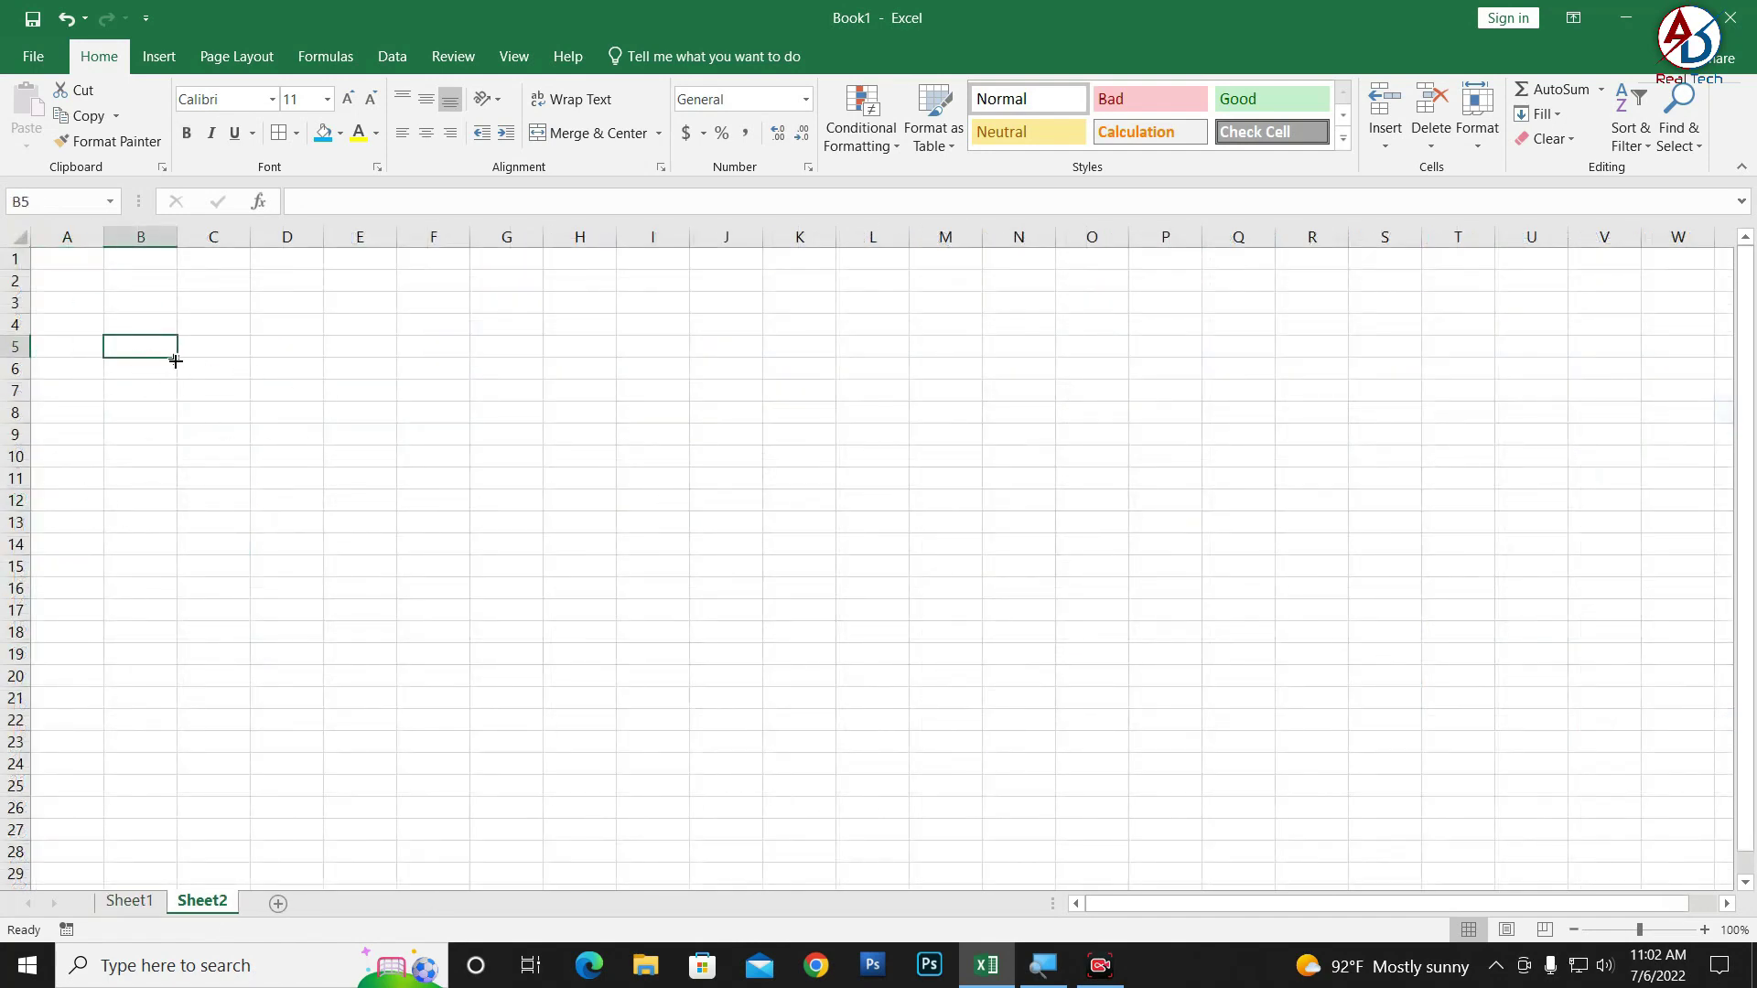
click(138, 420)
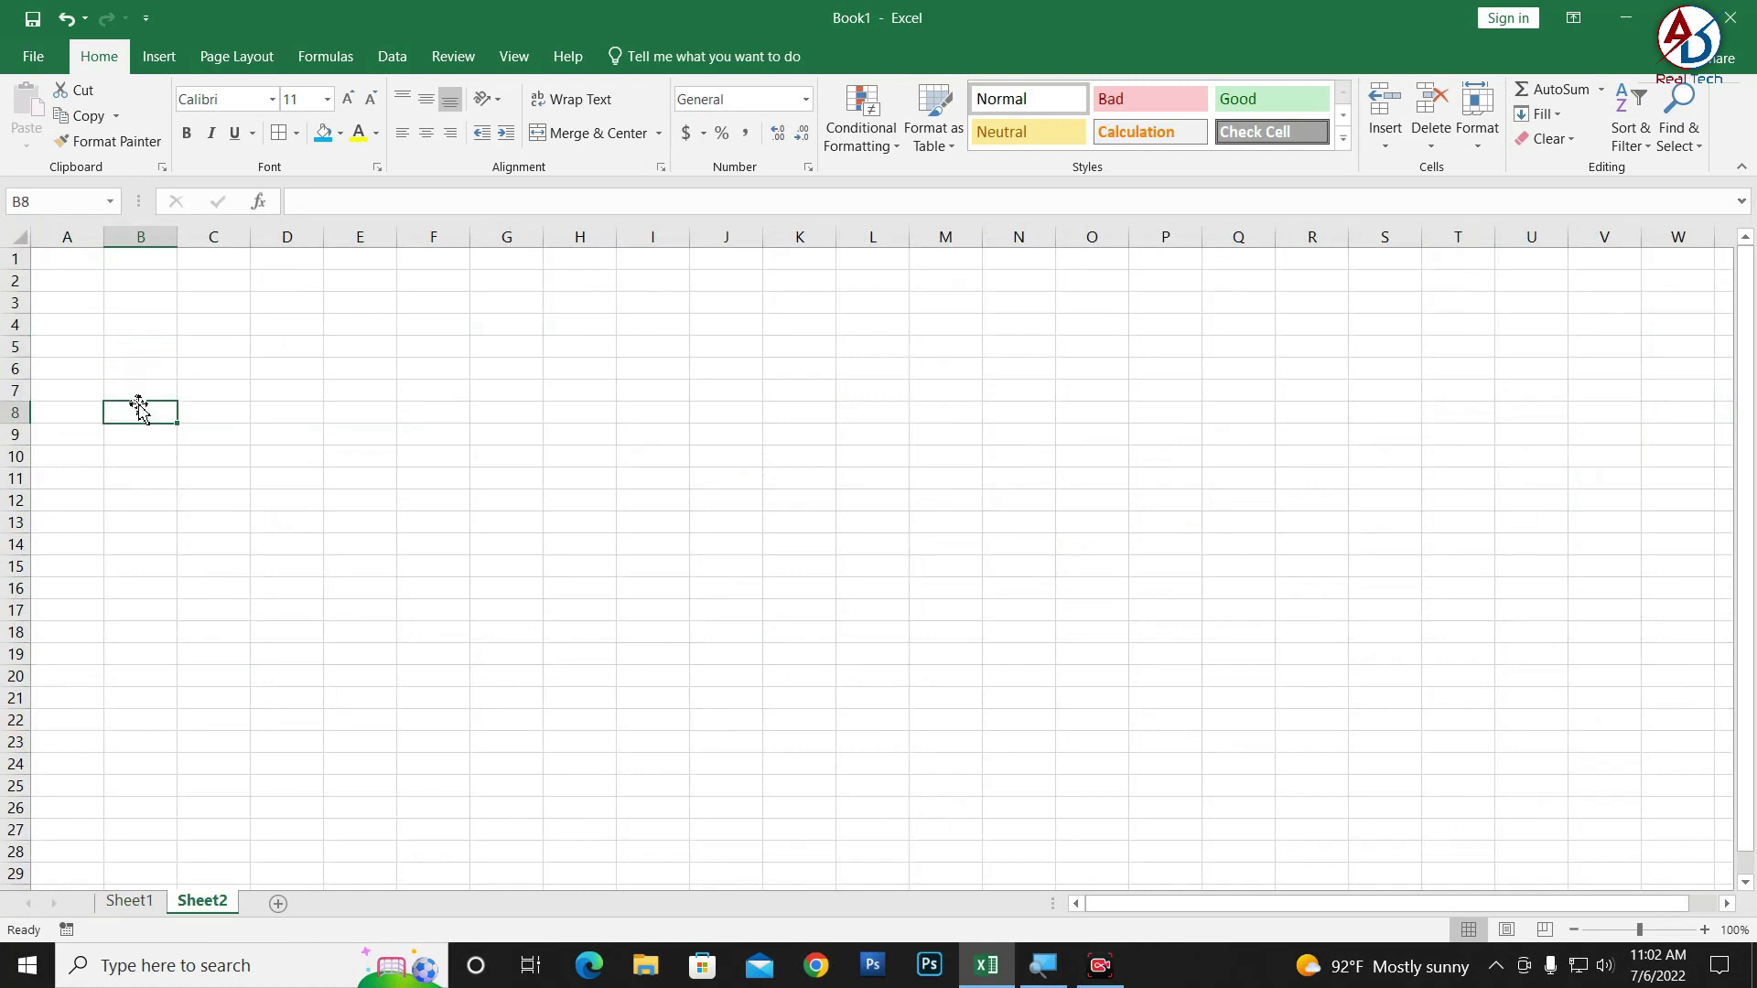
click(145, 396)
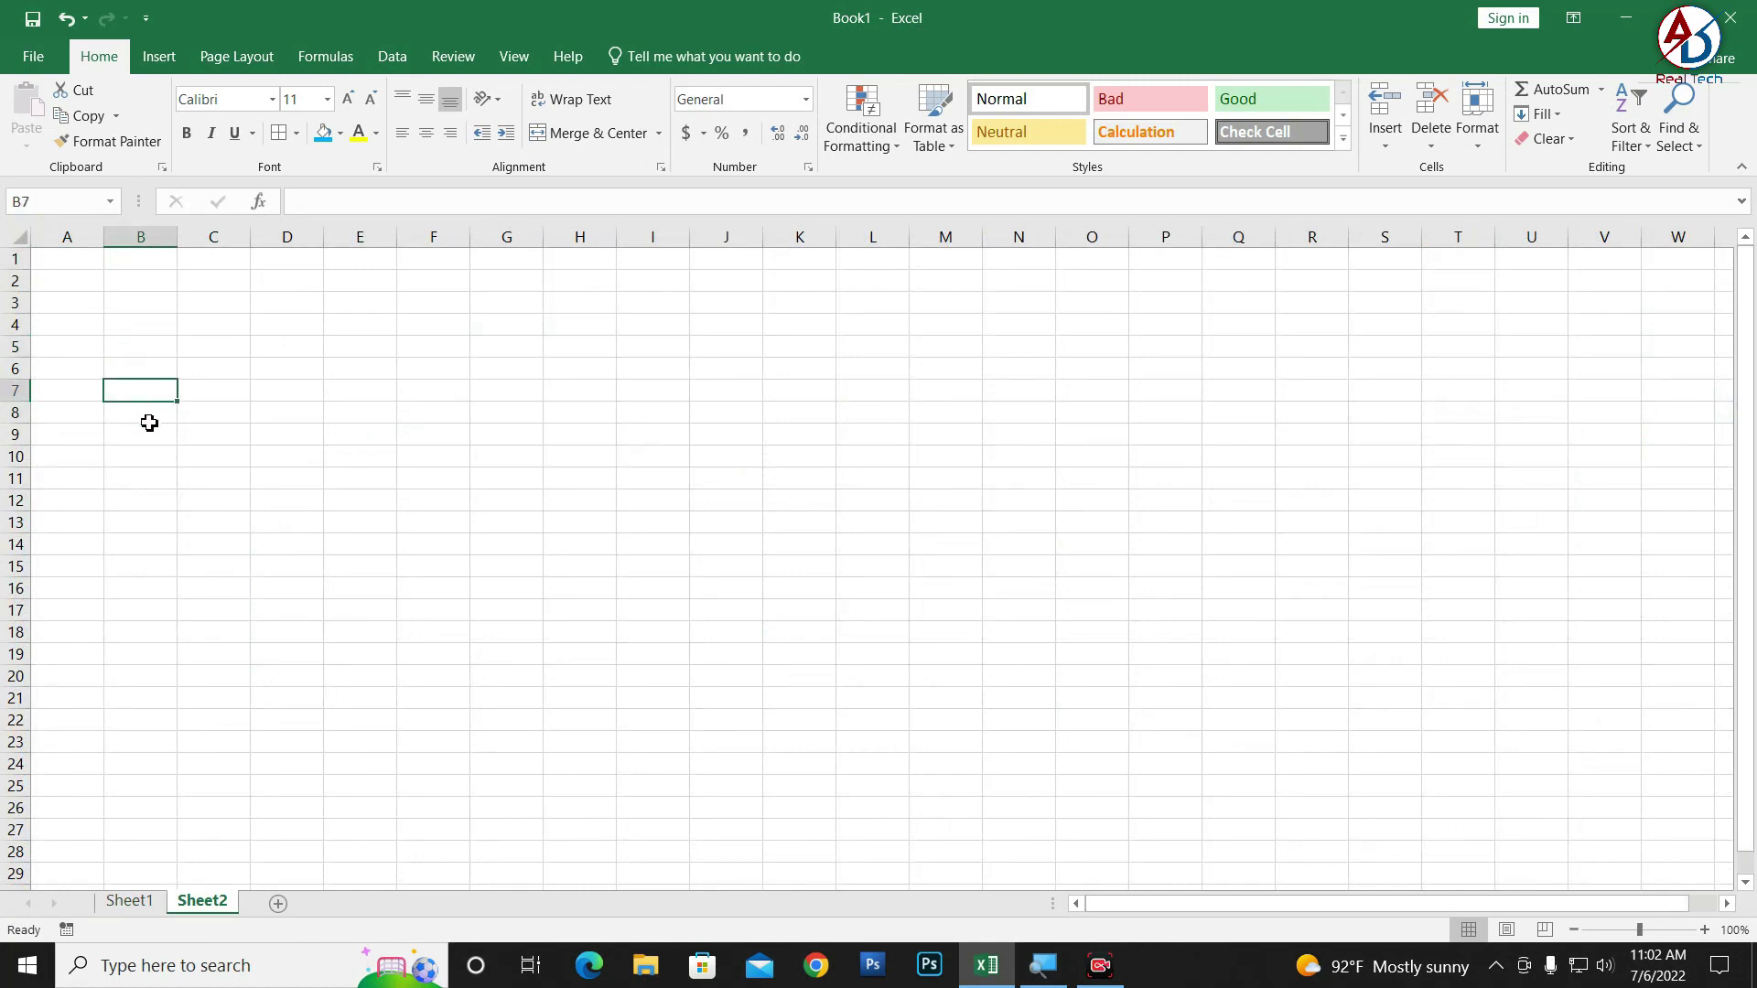
click(149, 420)
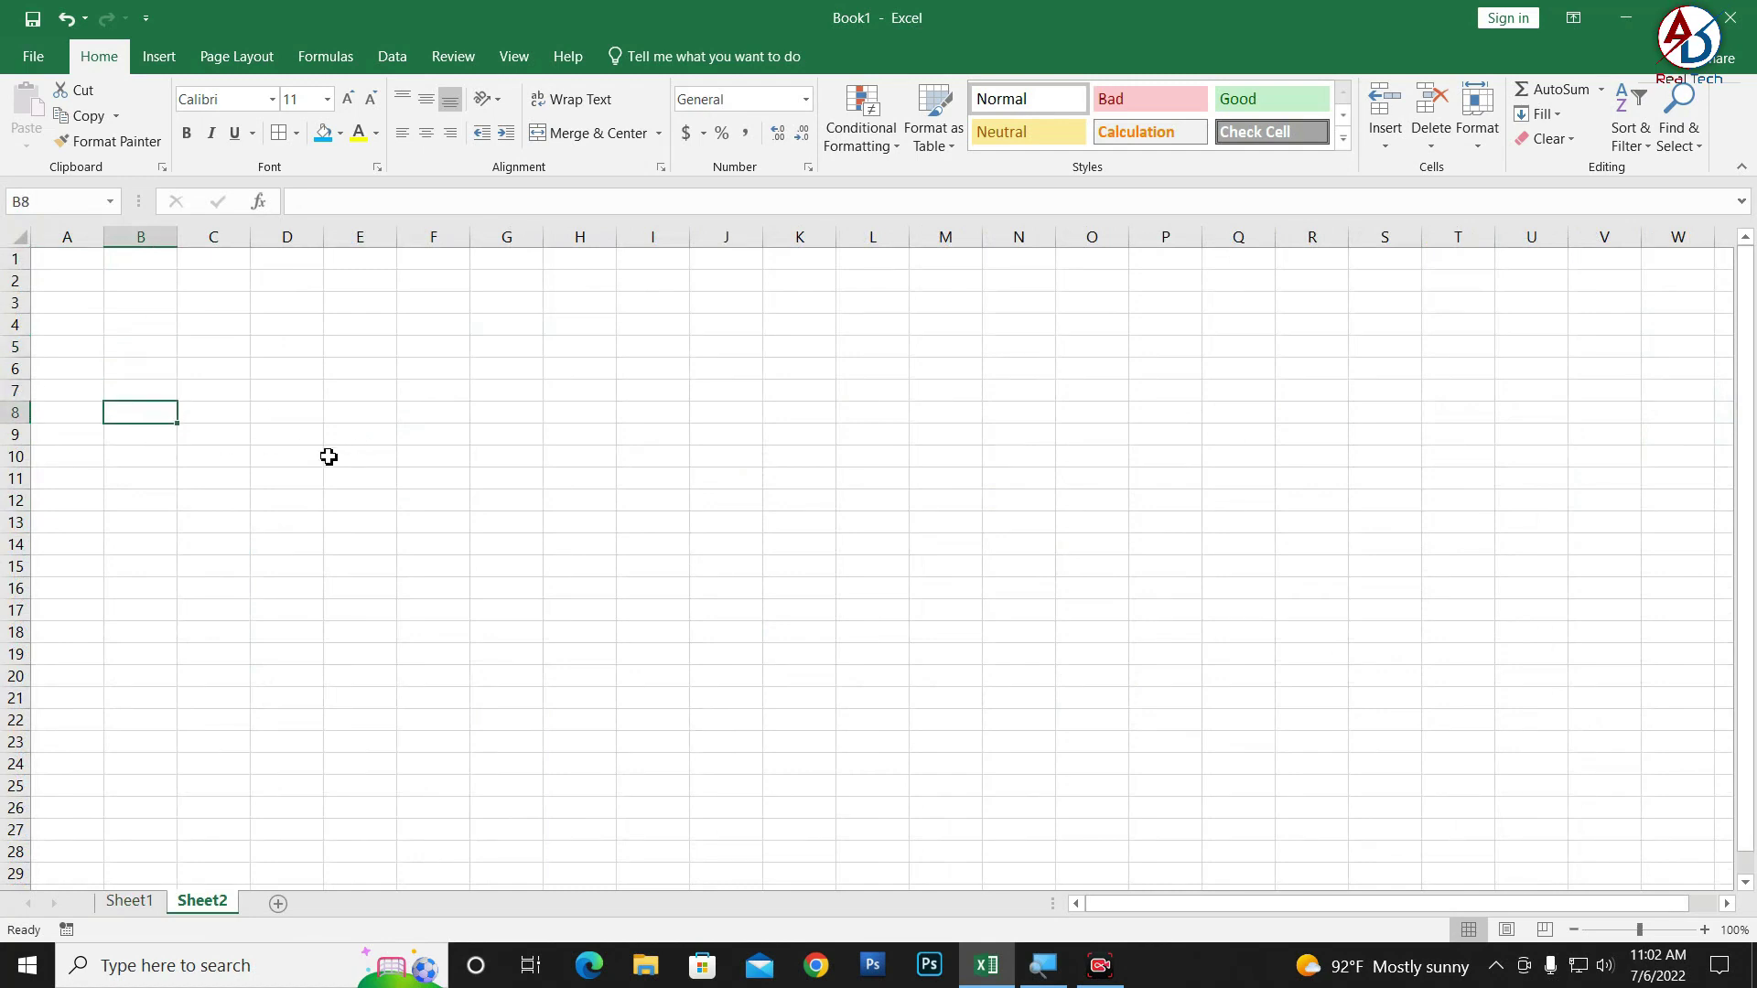
text(s)
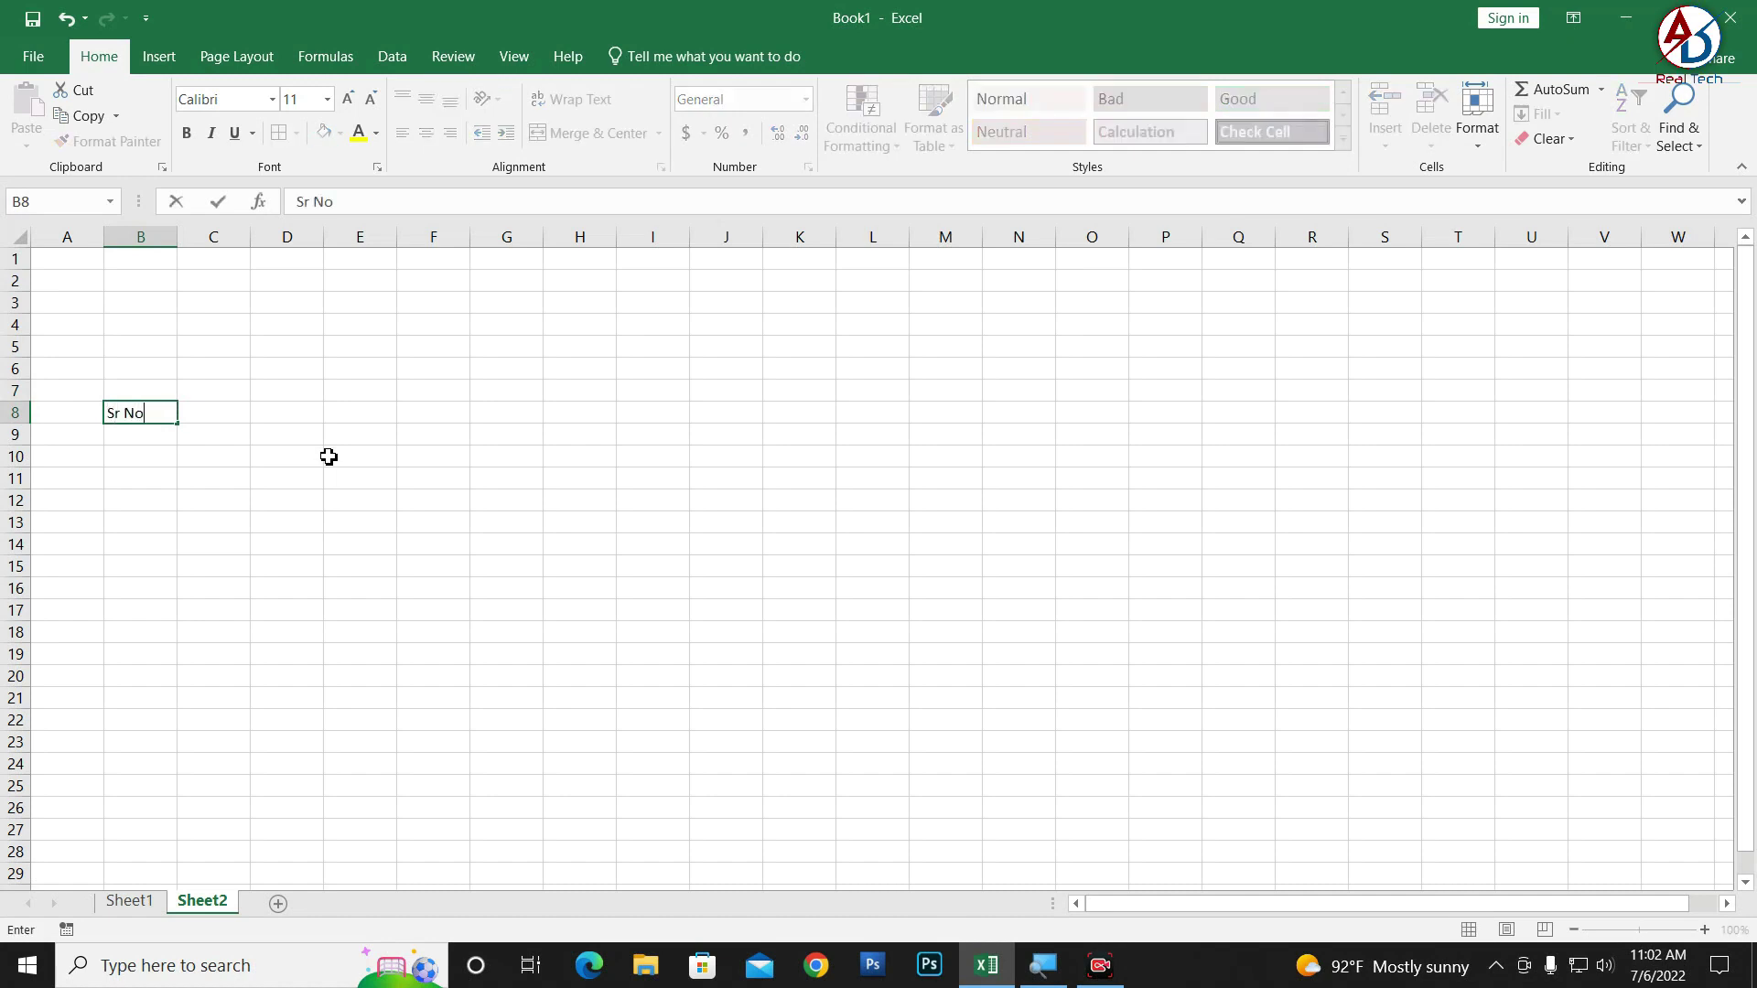
key(Tab)
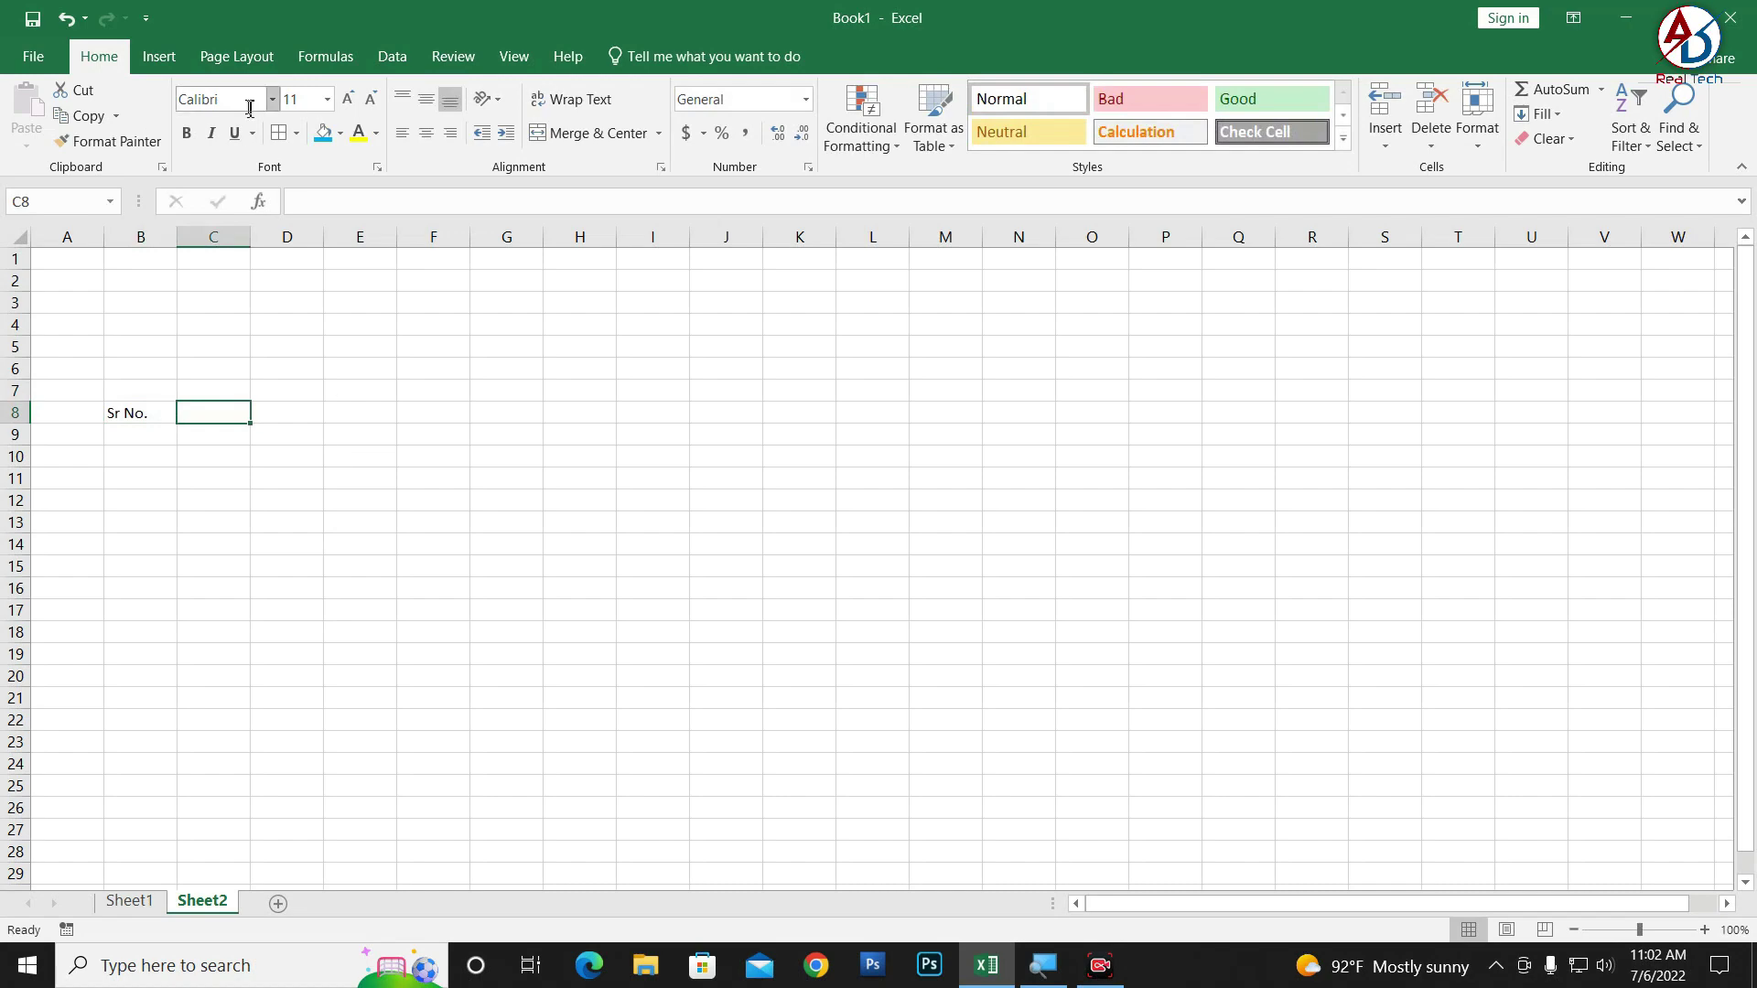
ctrl+scroll(204, 495, up, 3)
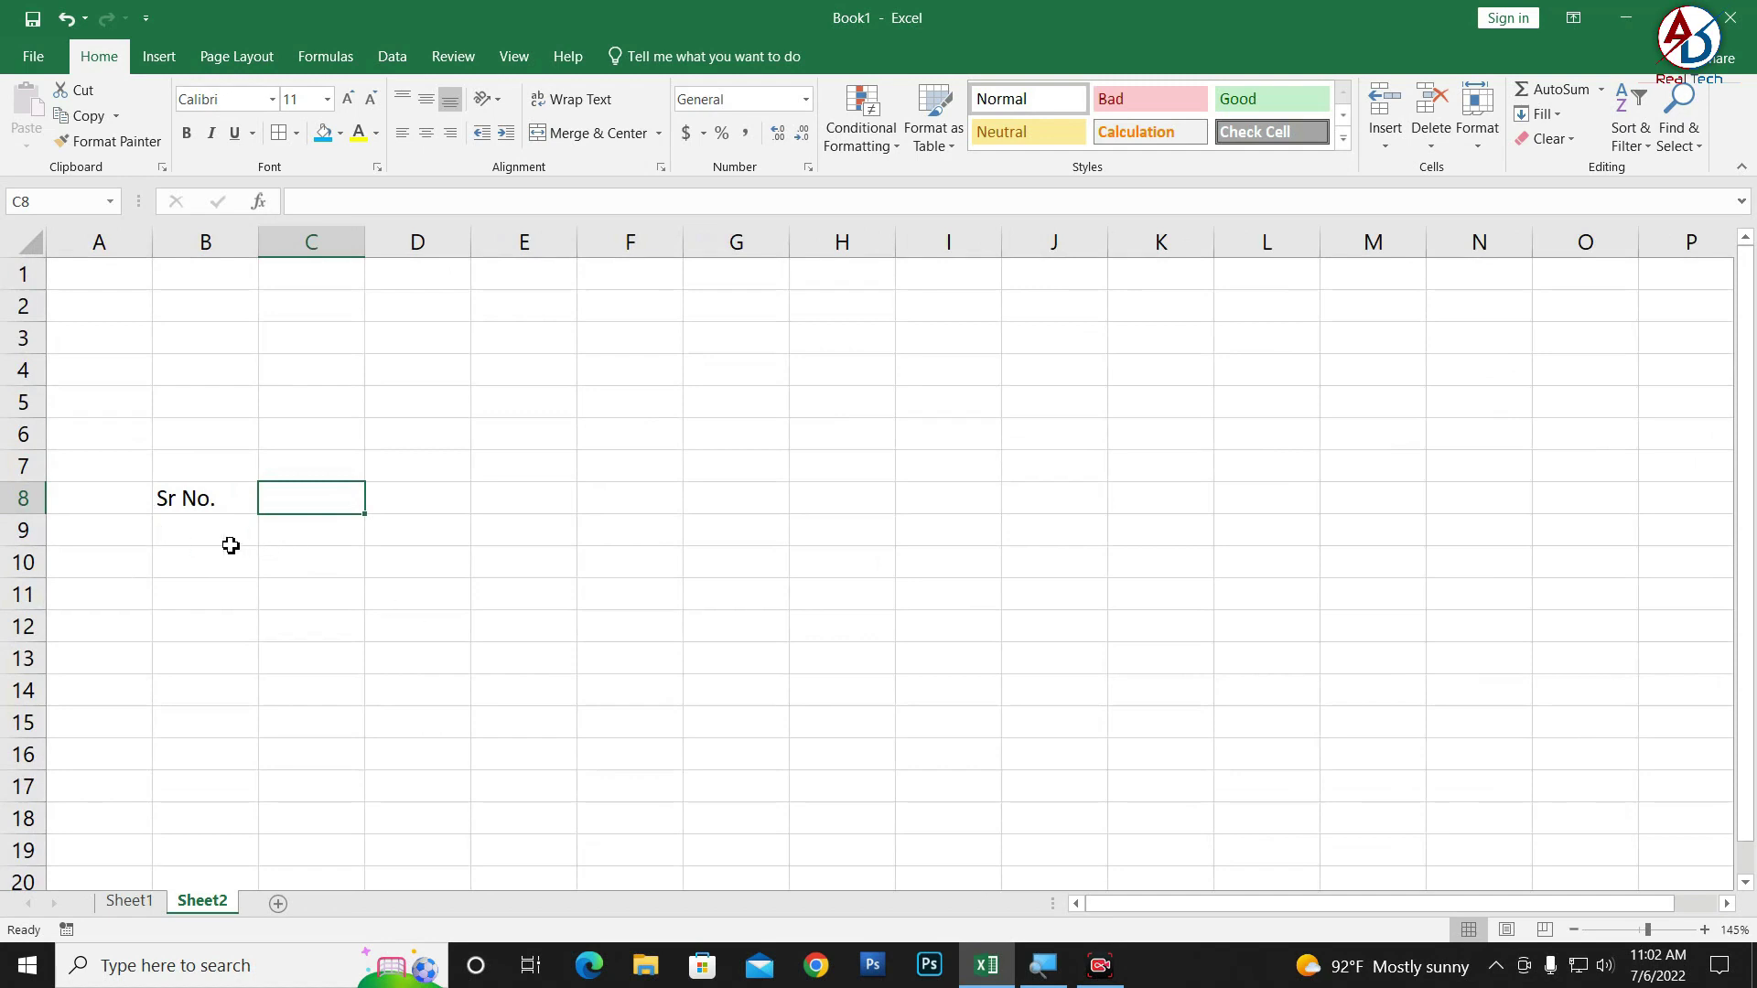
ctrl+scroll(286, 541, down, 1)
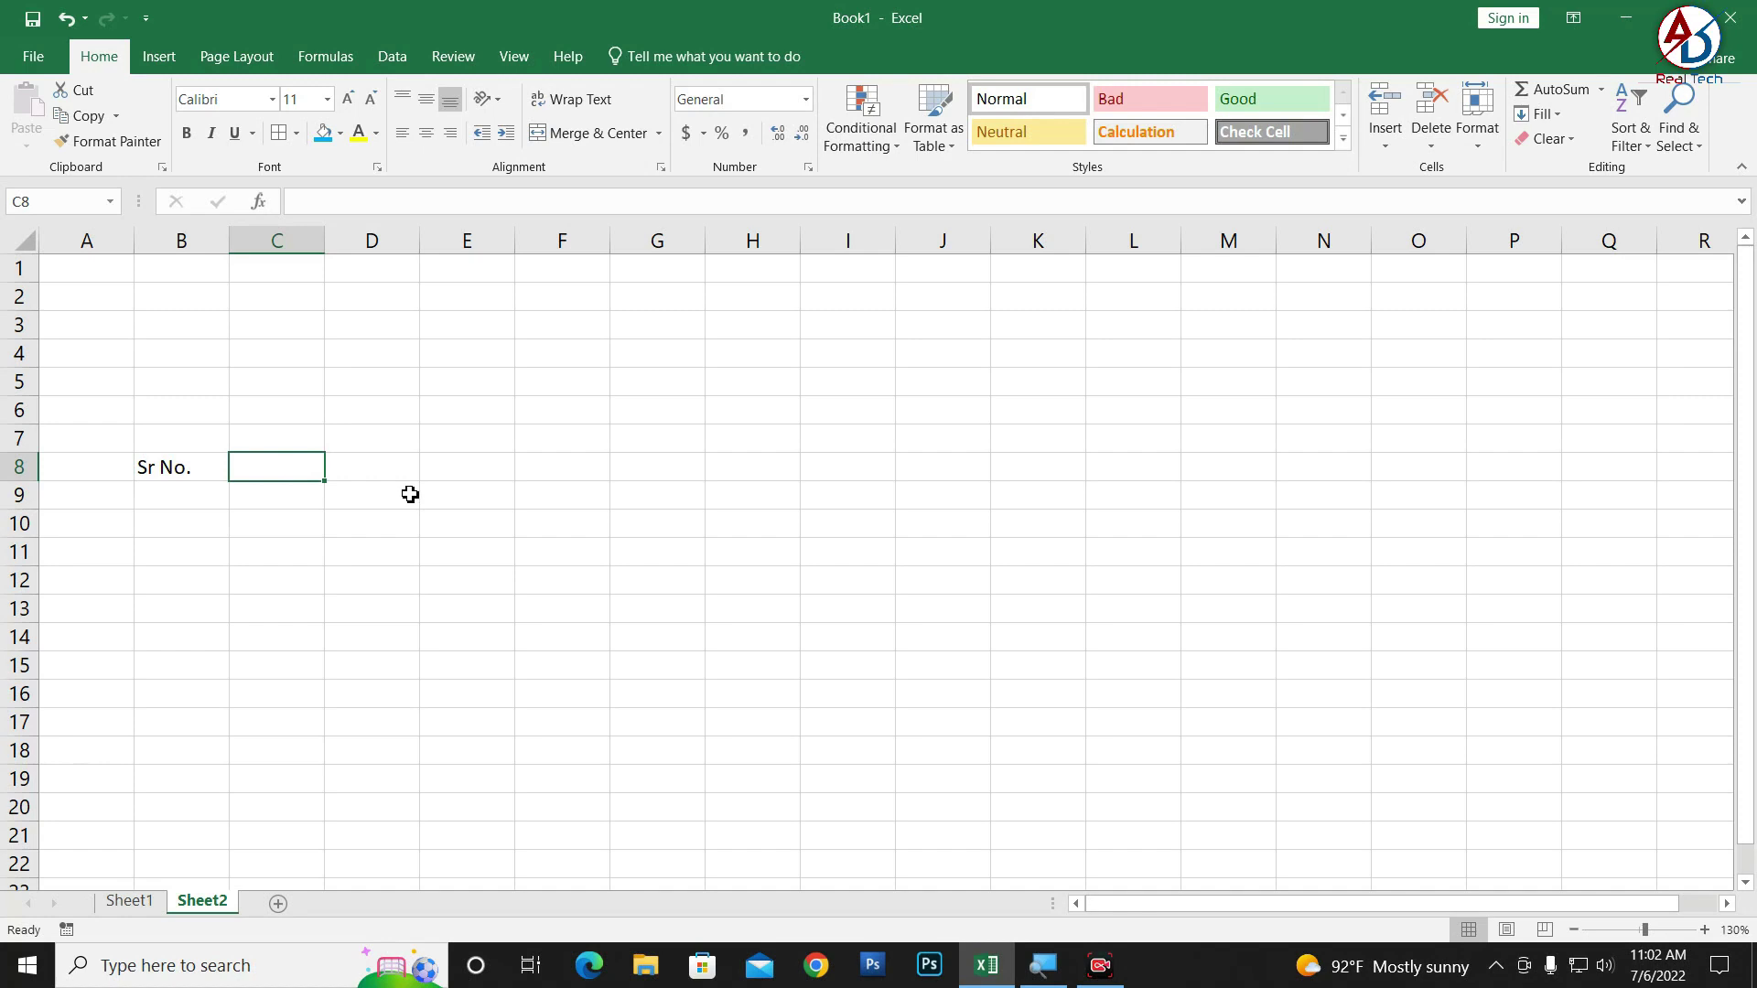
text(E)
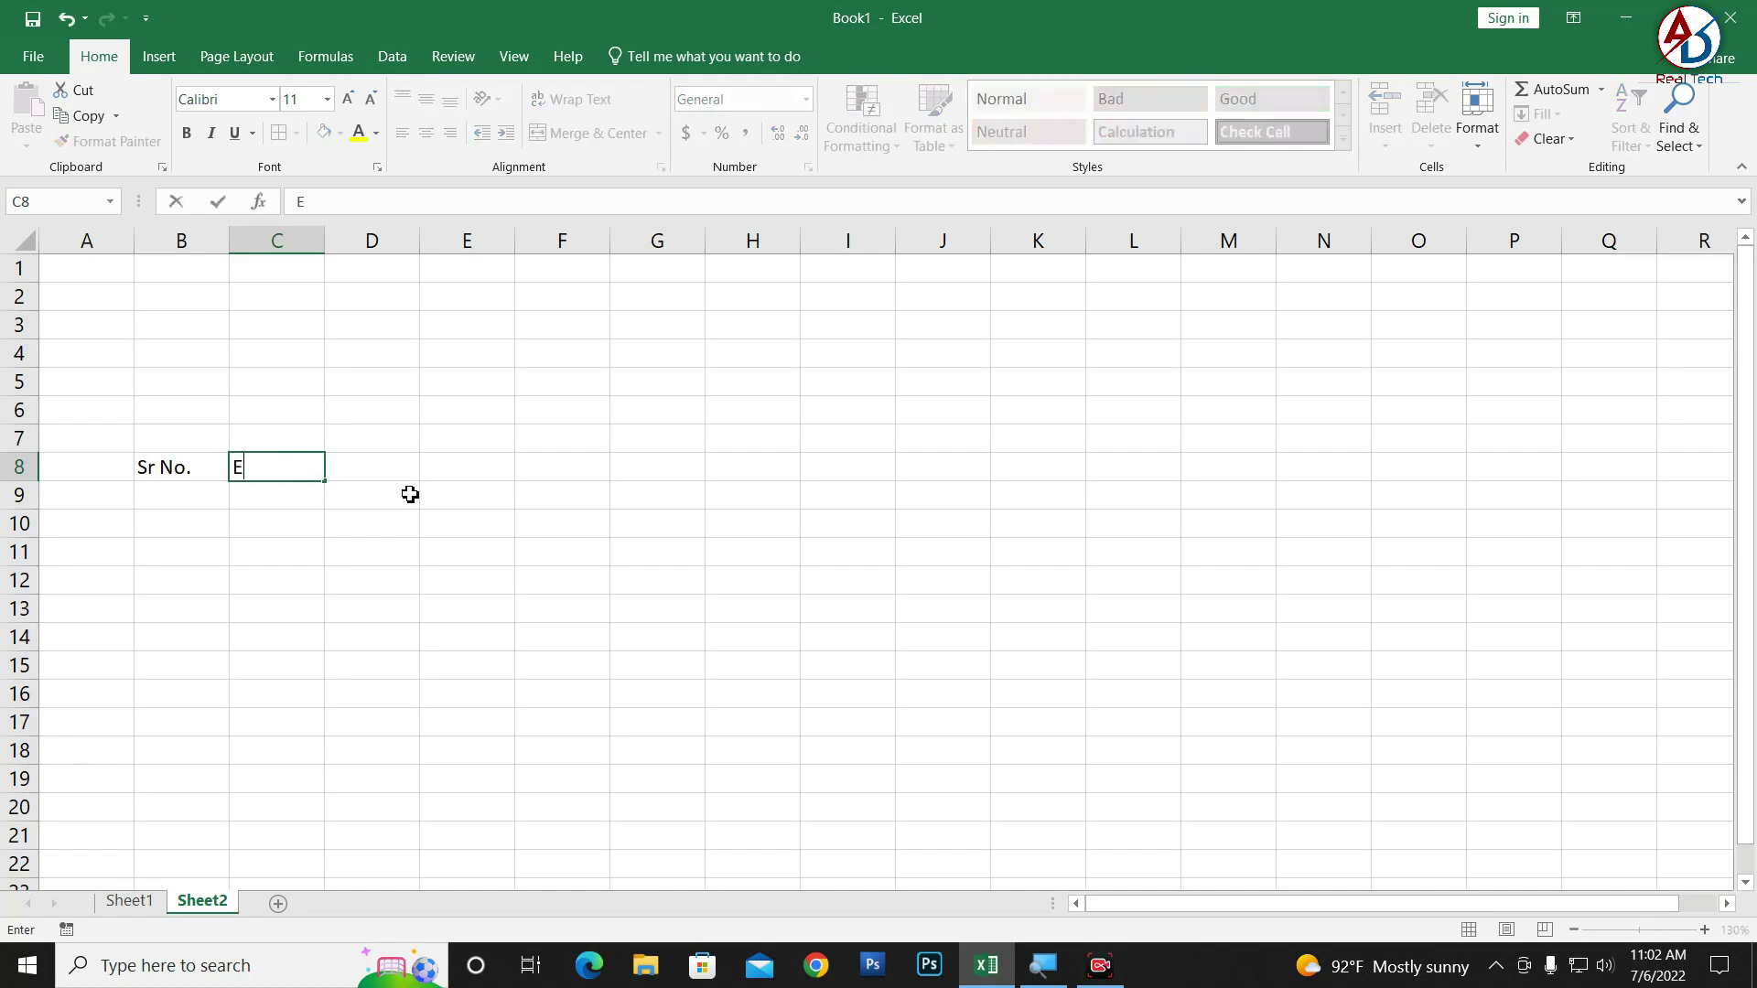
text(mployee)
text( Name)
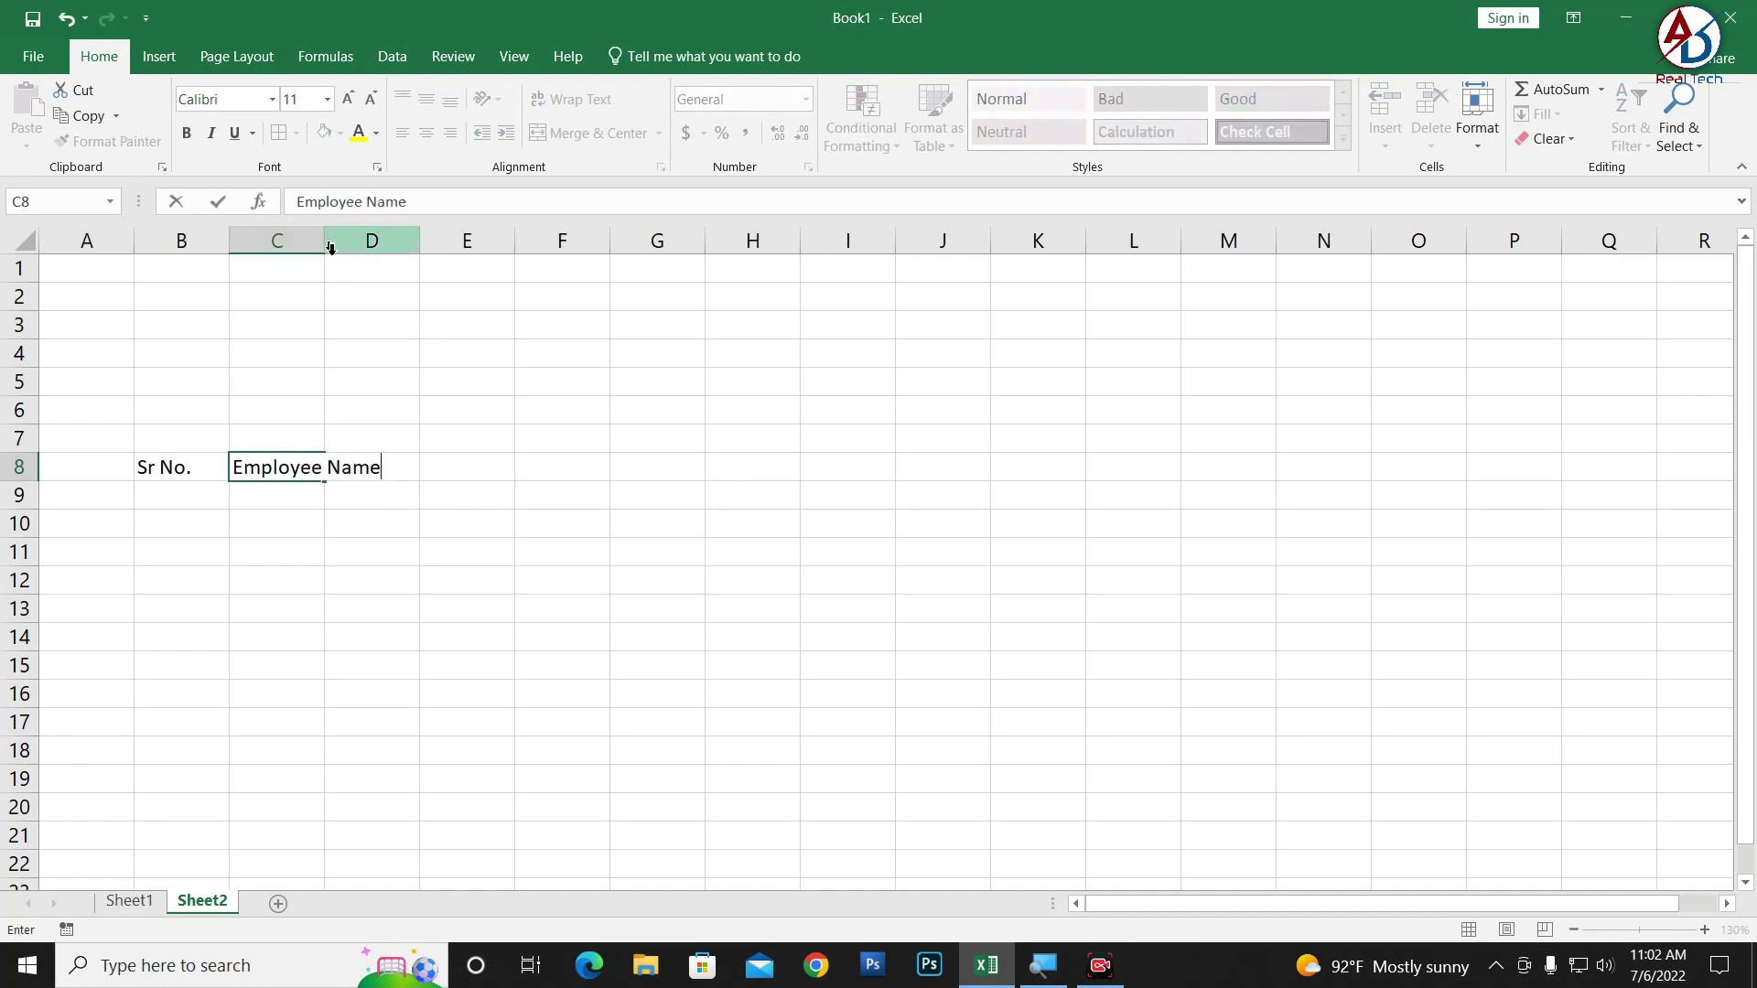
- Widen column C, add the Desiganation header in D8, and autofit column D
click(315, 242)
drag(326, 245, 401, 240)
click(463, 467)
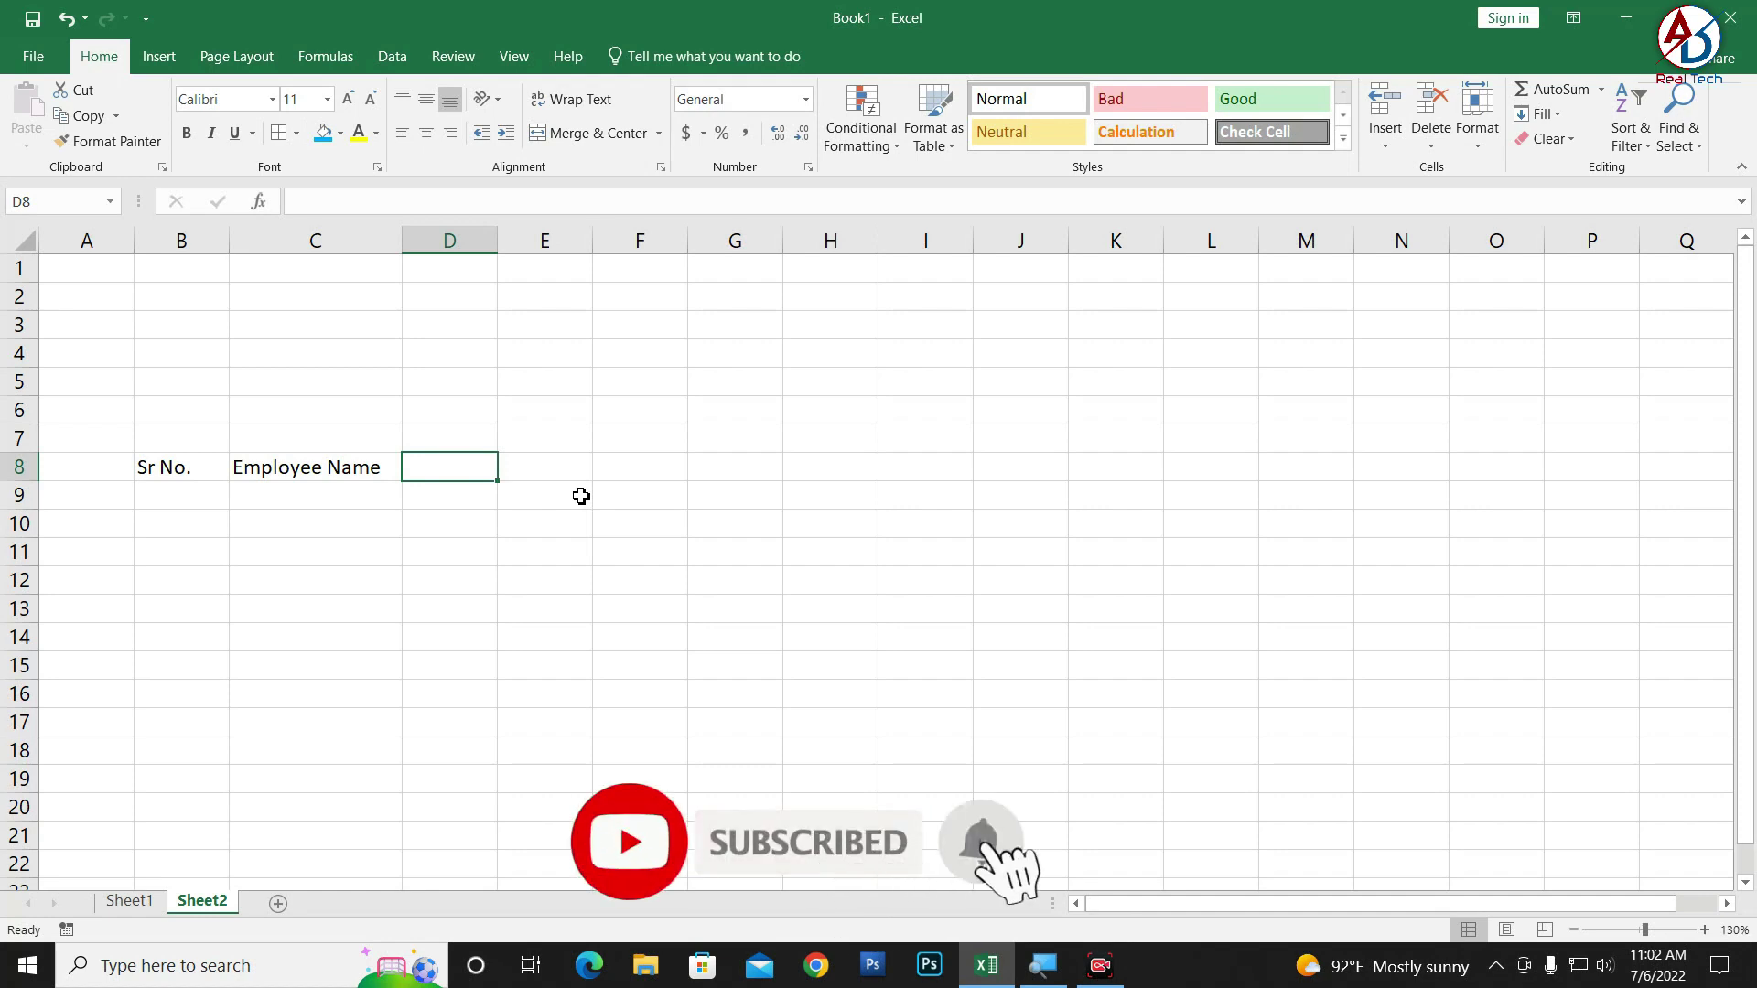
text(De)
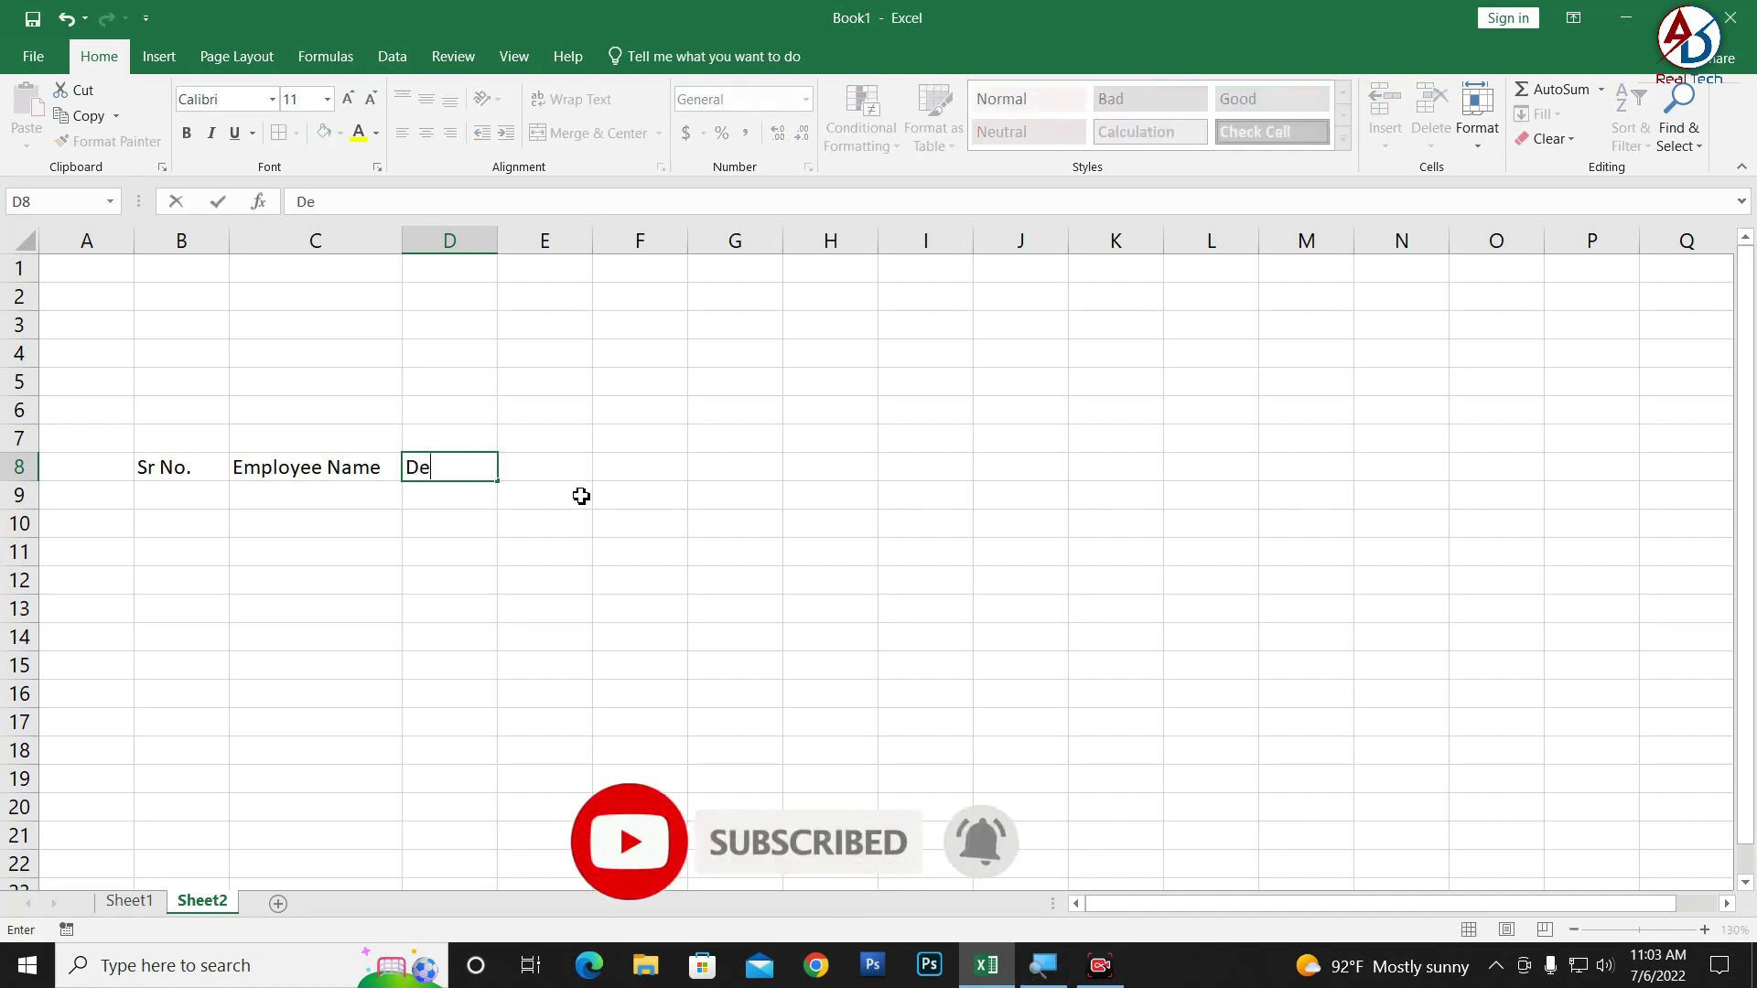
text(sig)
key(BackSpace)
text(n)
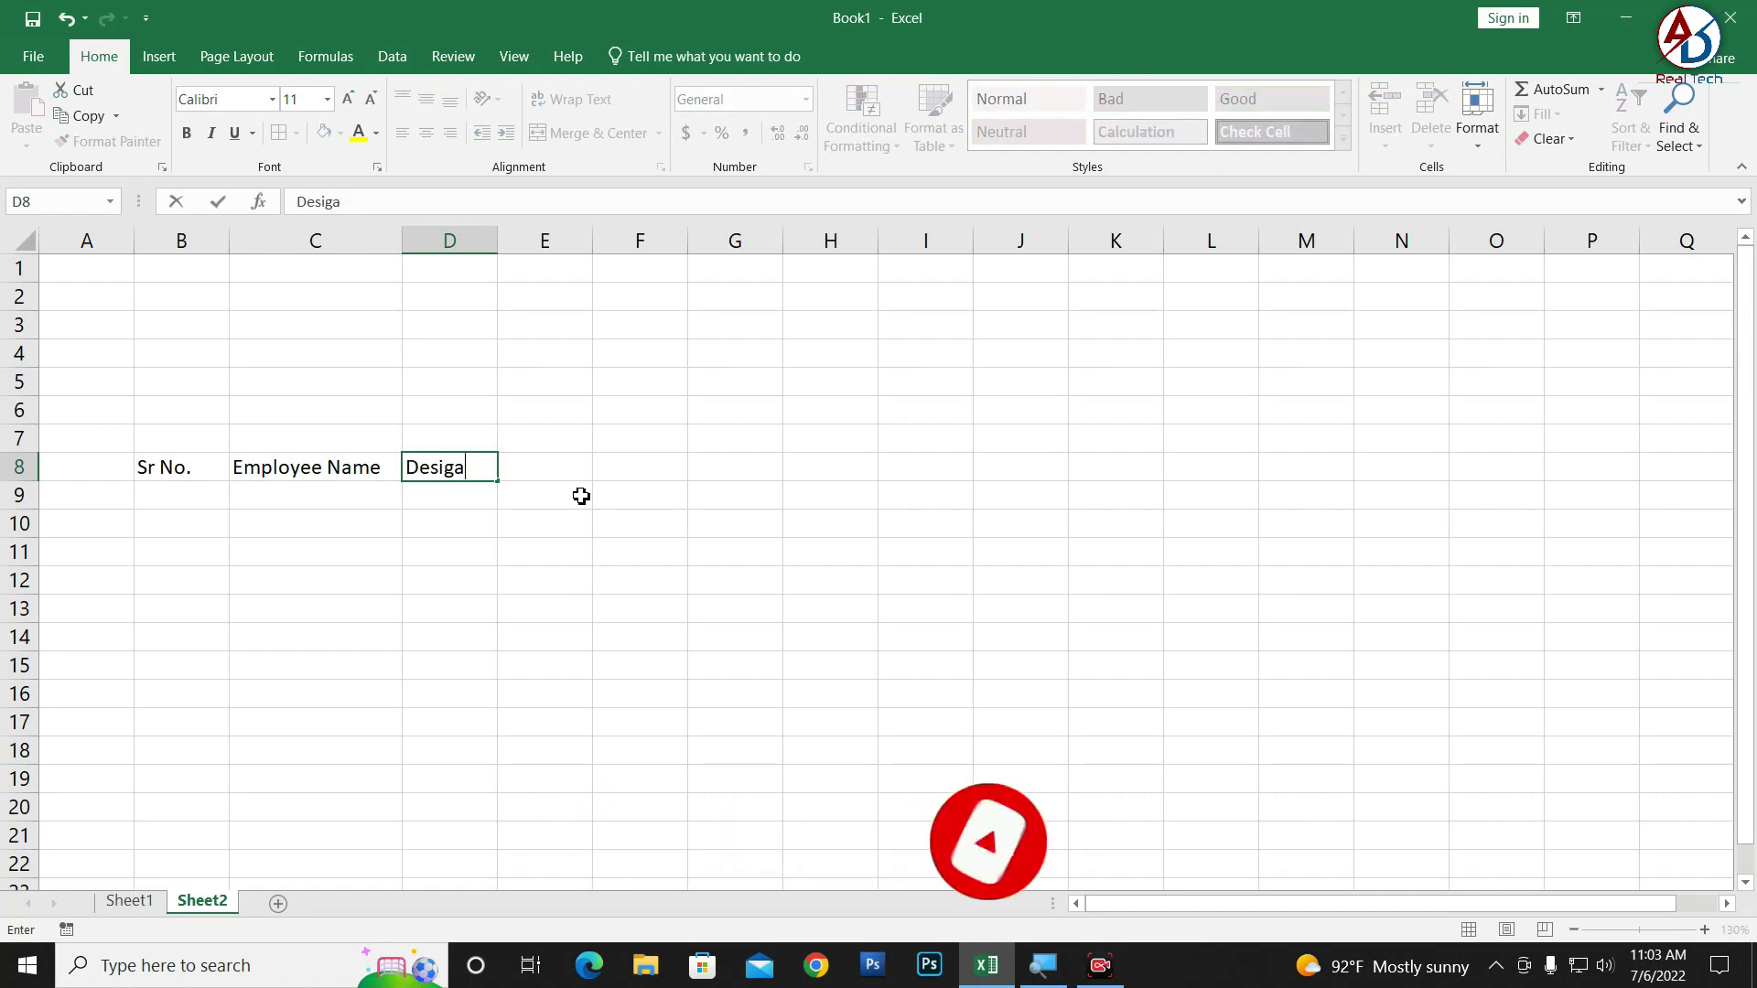
text(ation)
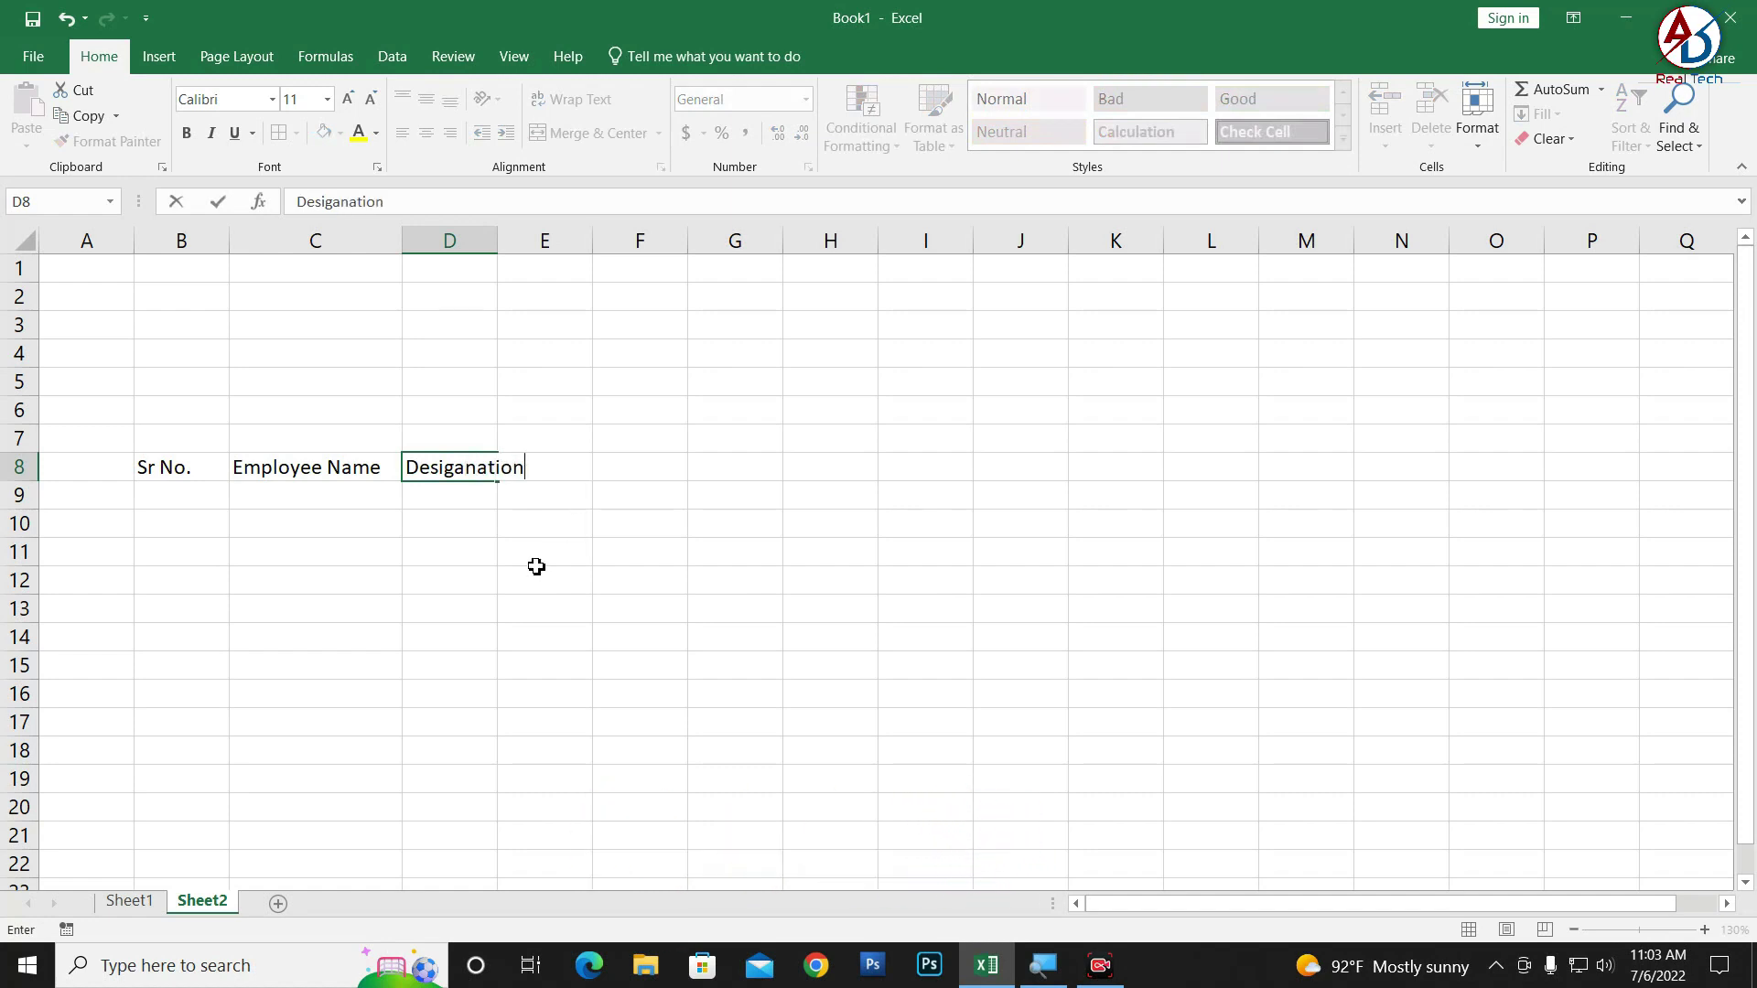
click(534, 558)
double_click(498, 241)
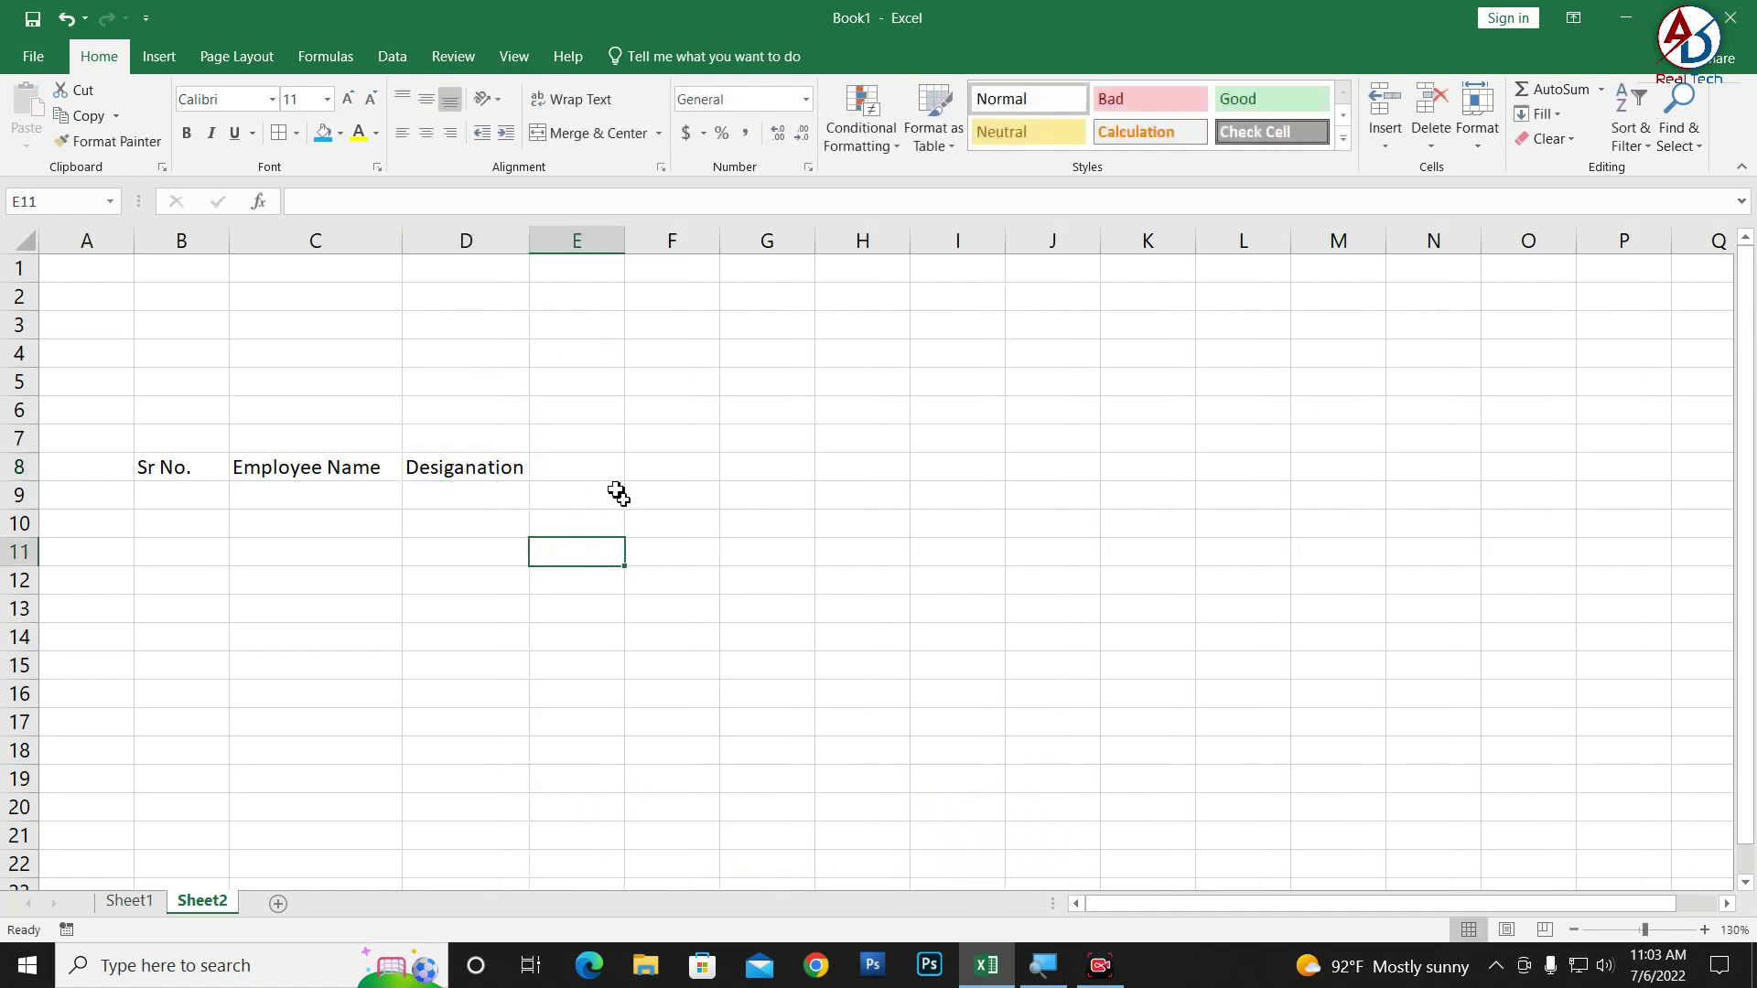
click(596, 468)
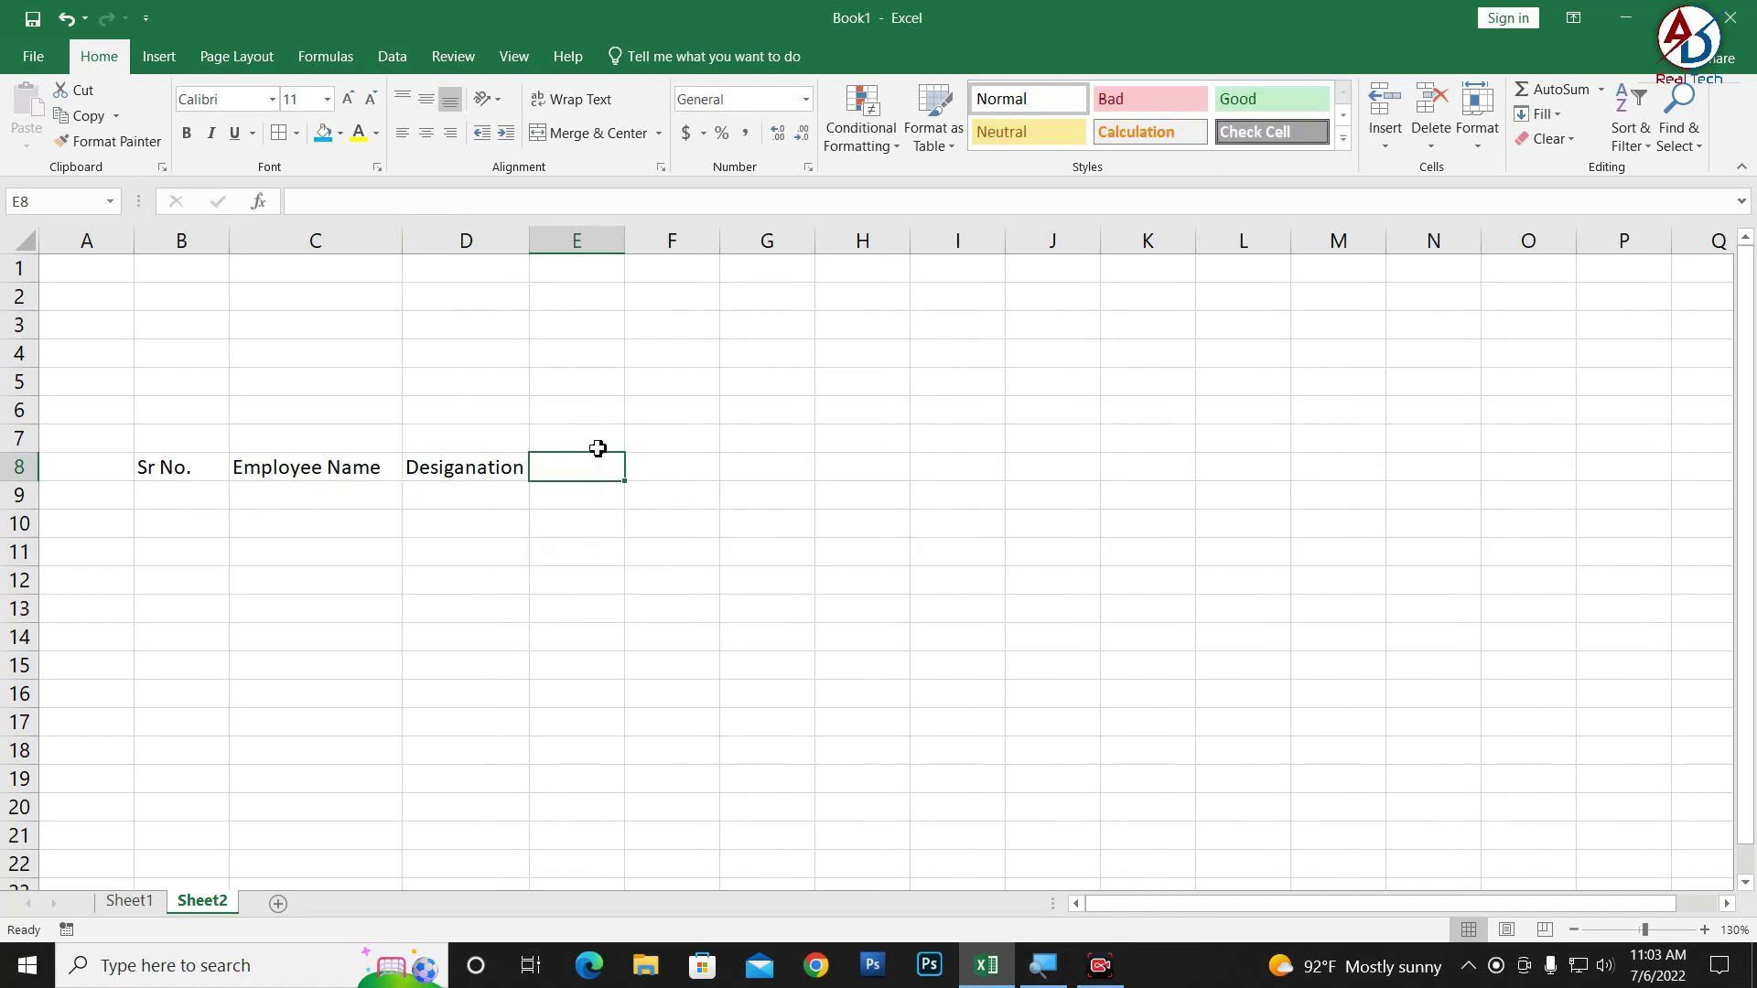
click(588, 445)
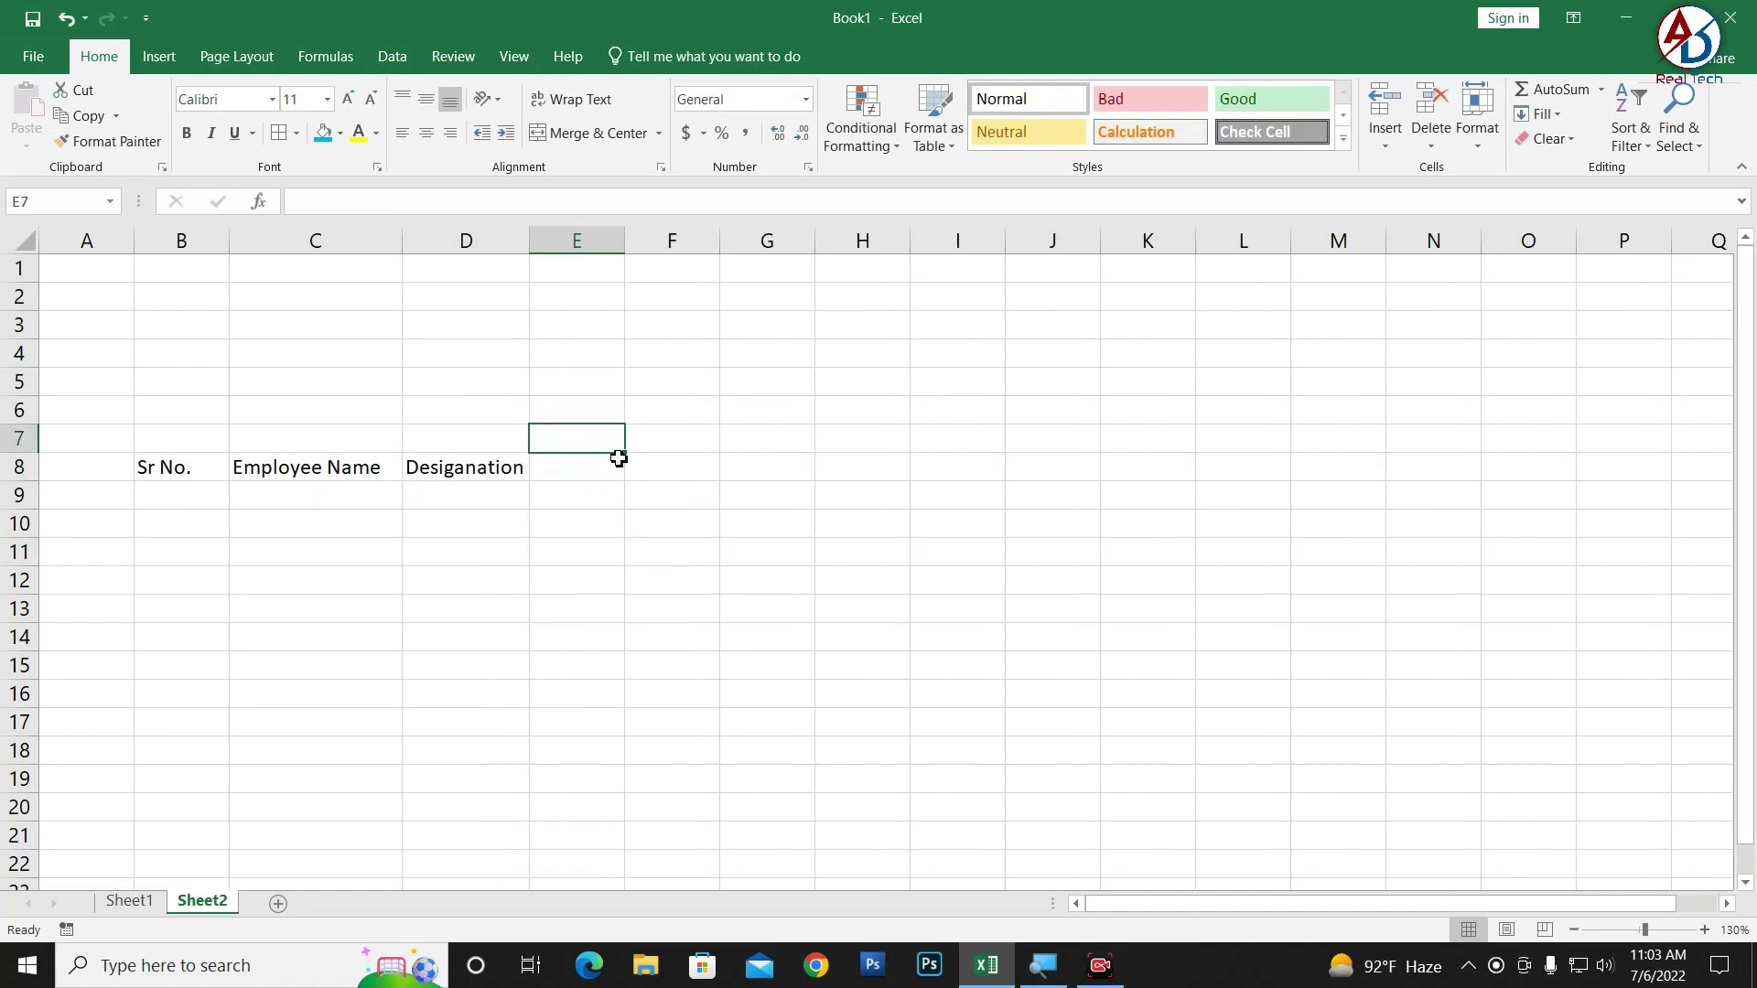
- Fill day numbers 1 through 30 across row 7 from E7 to AH7
text(1)
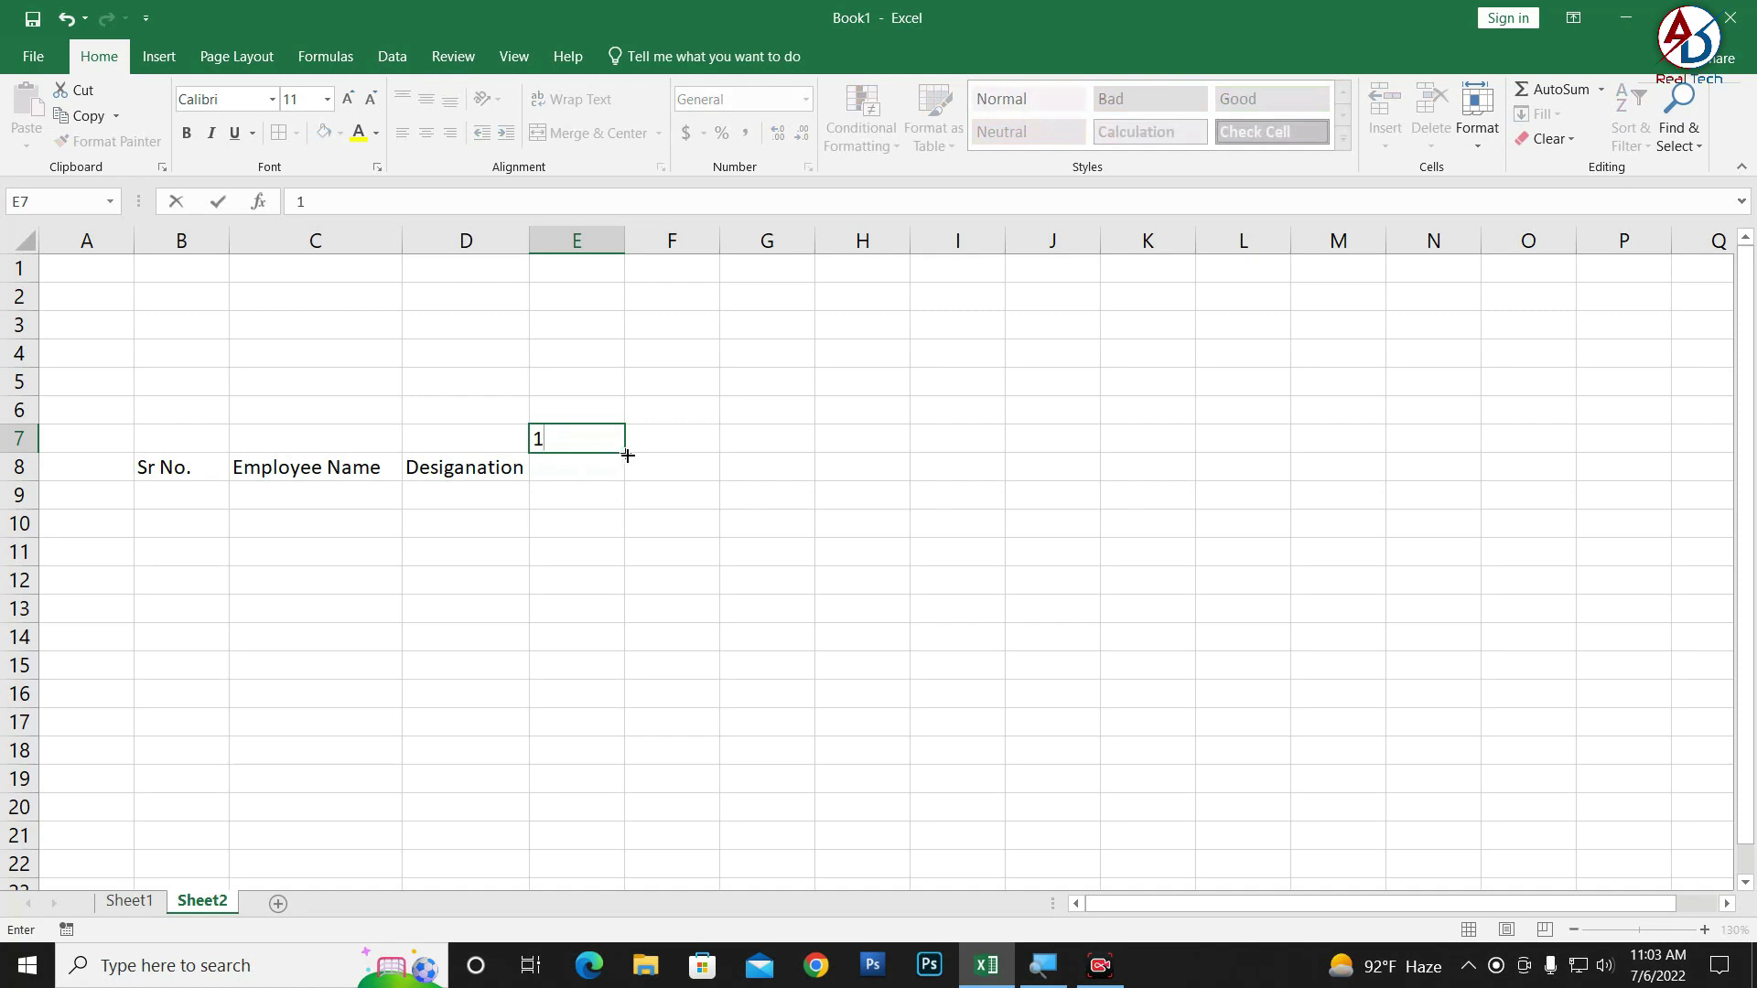
drag(628, 454, 1754, 518)
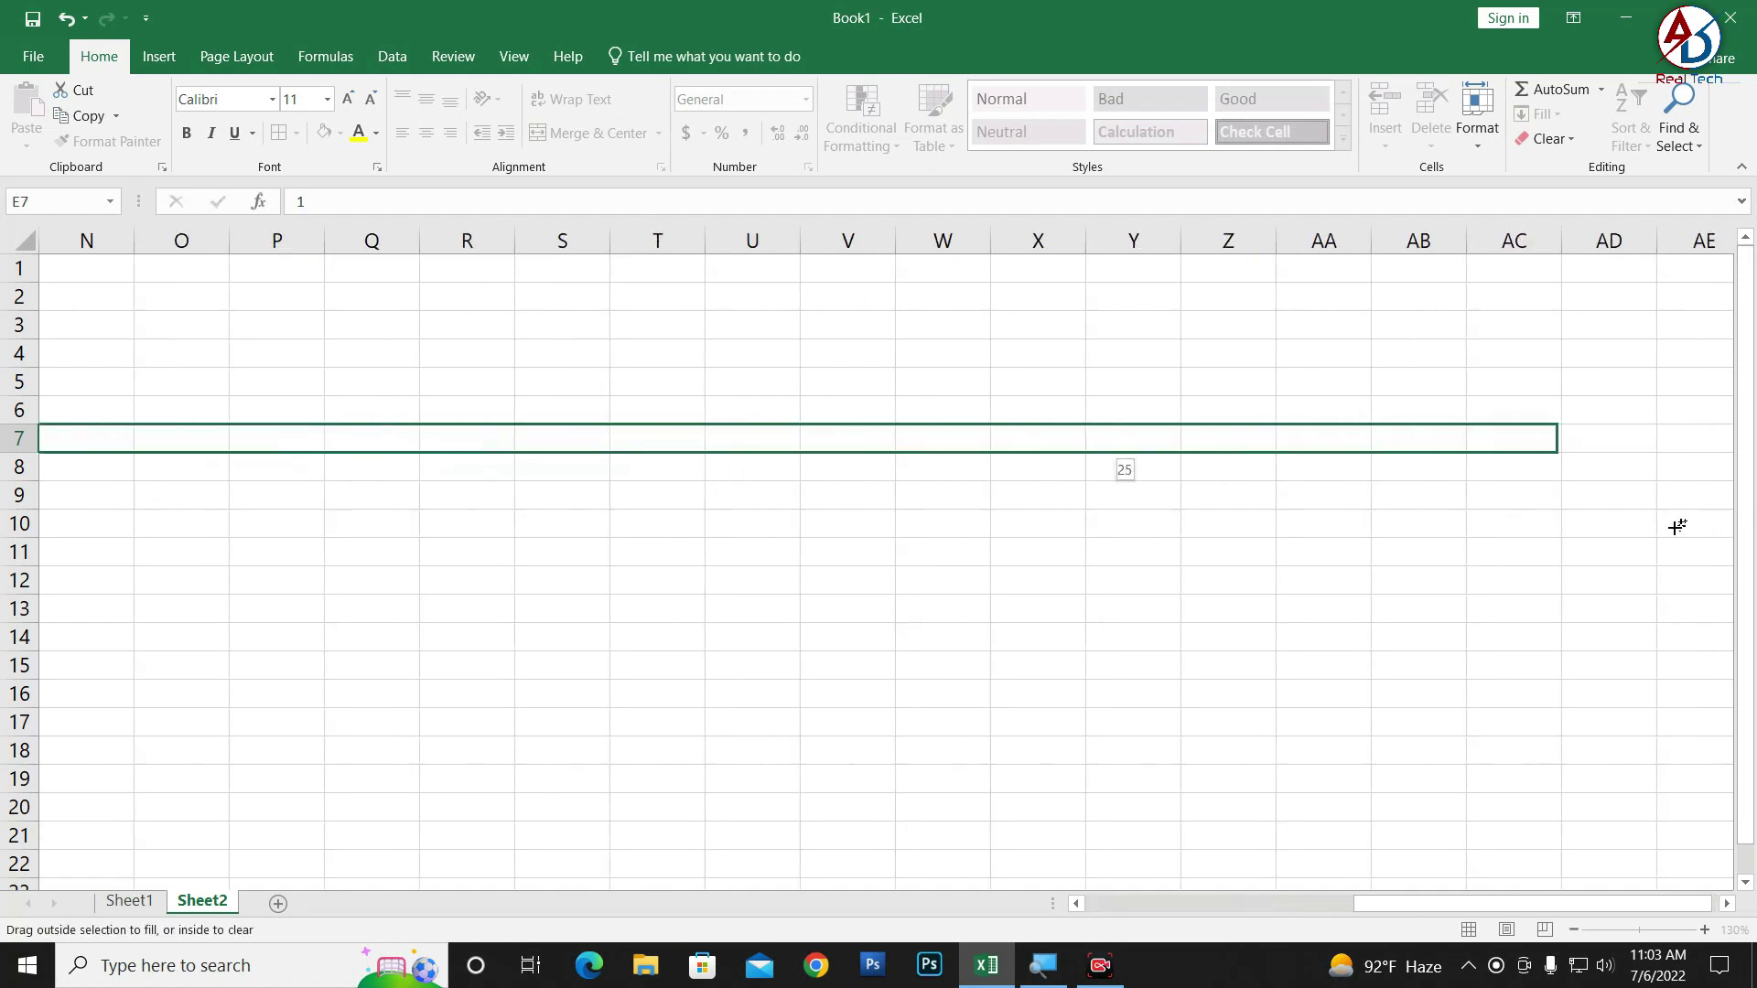
mouse_move(1754, 519)
mouse_down()
mouse_move(1574, 508)
mouse_move(1433, 459)
mouse_move(1524, 451)
mouse_up()
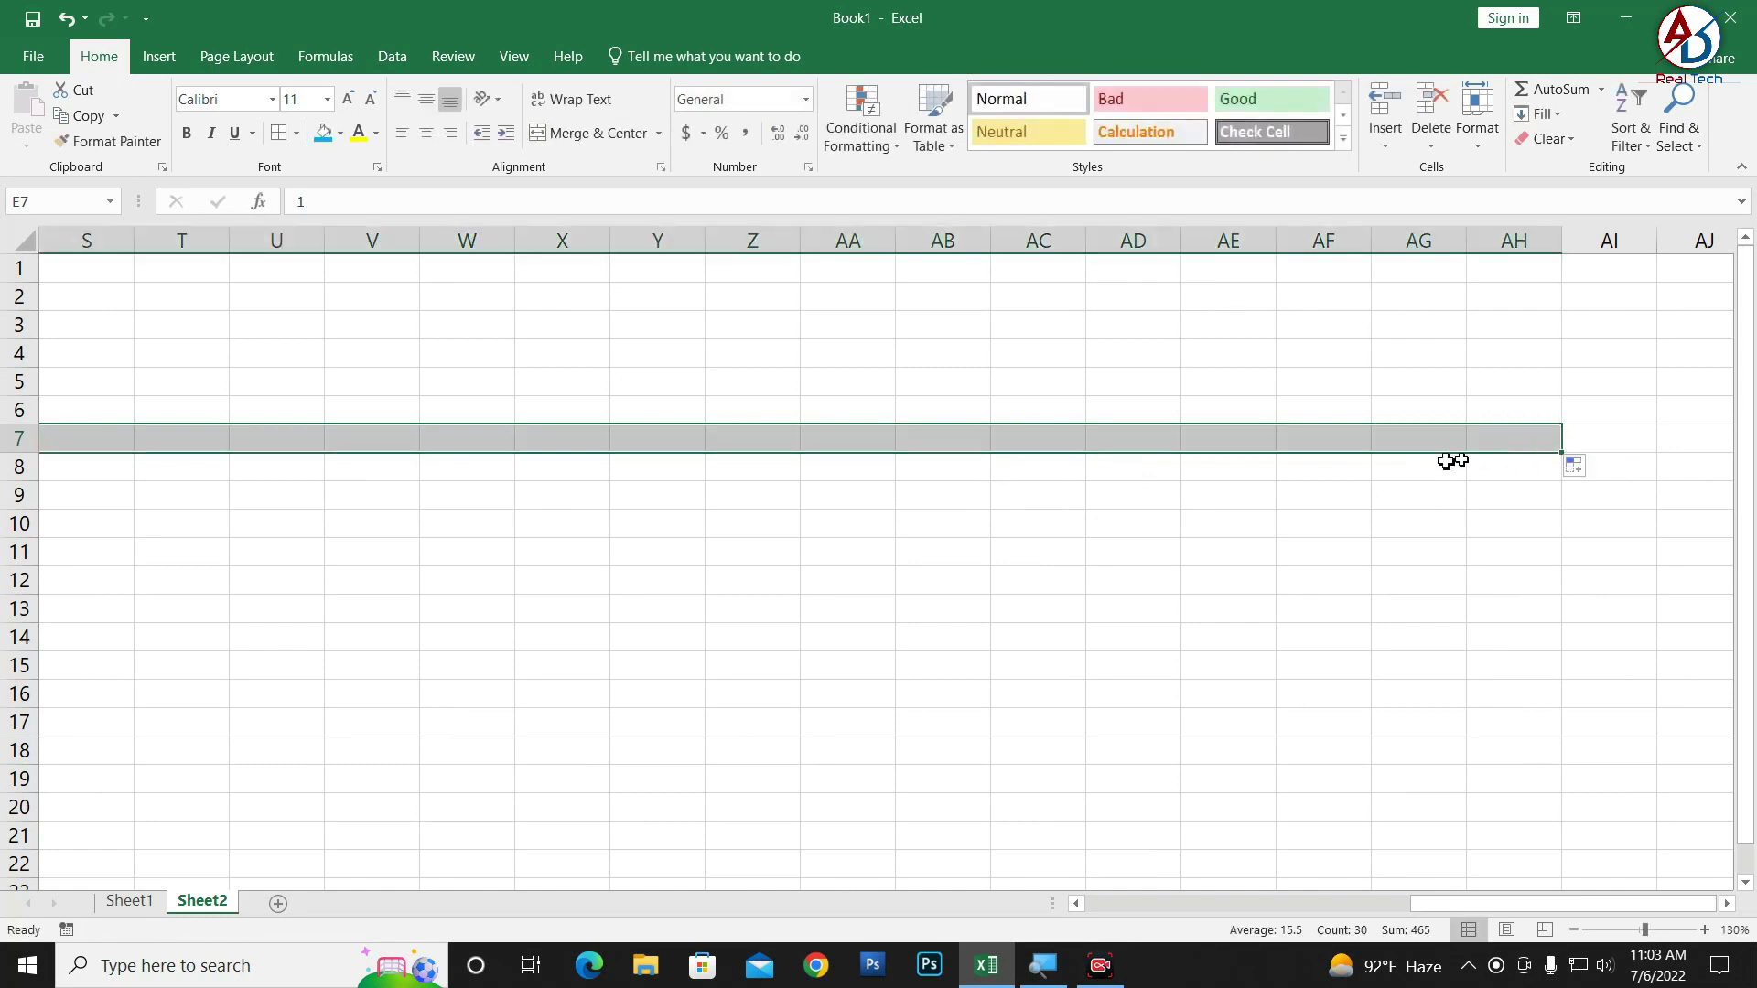
drag(1500, 906, 1112, 907)
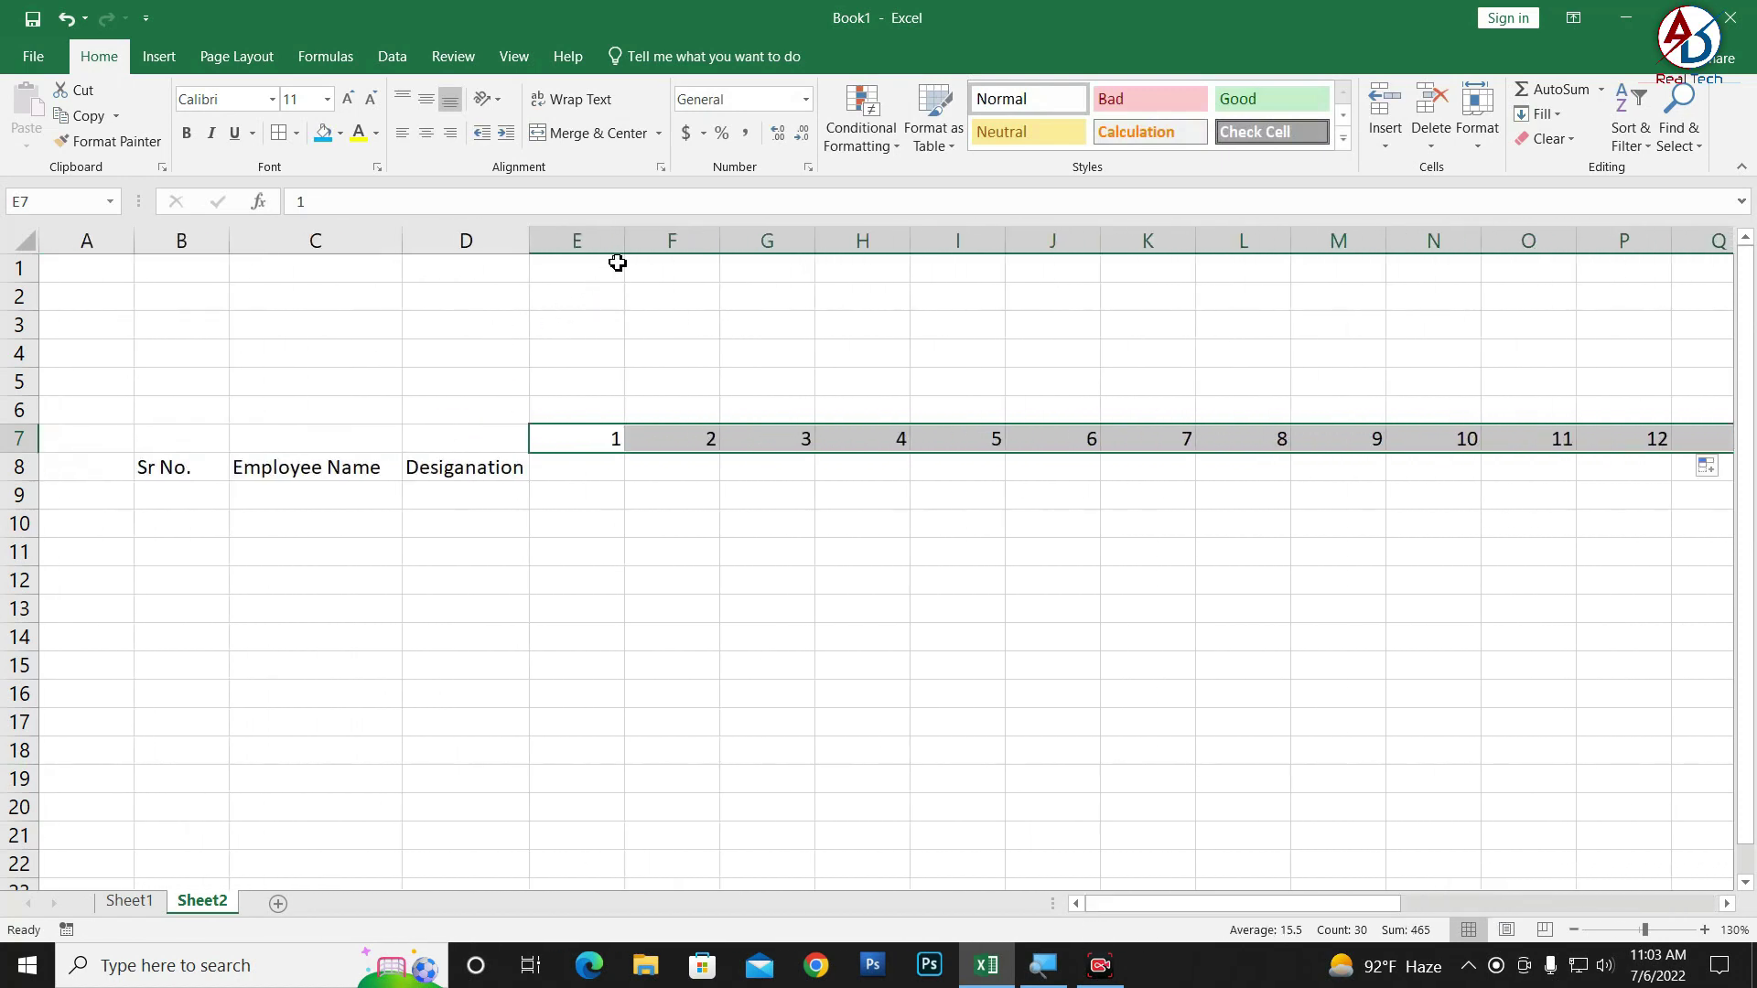
click(602, 516)
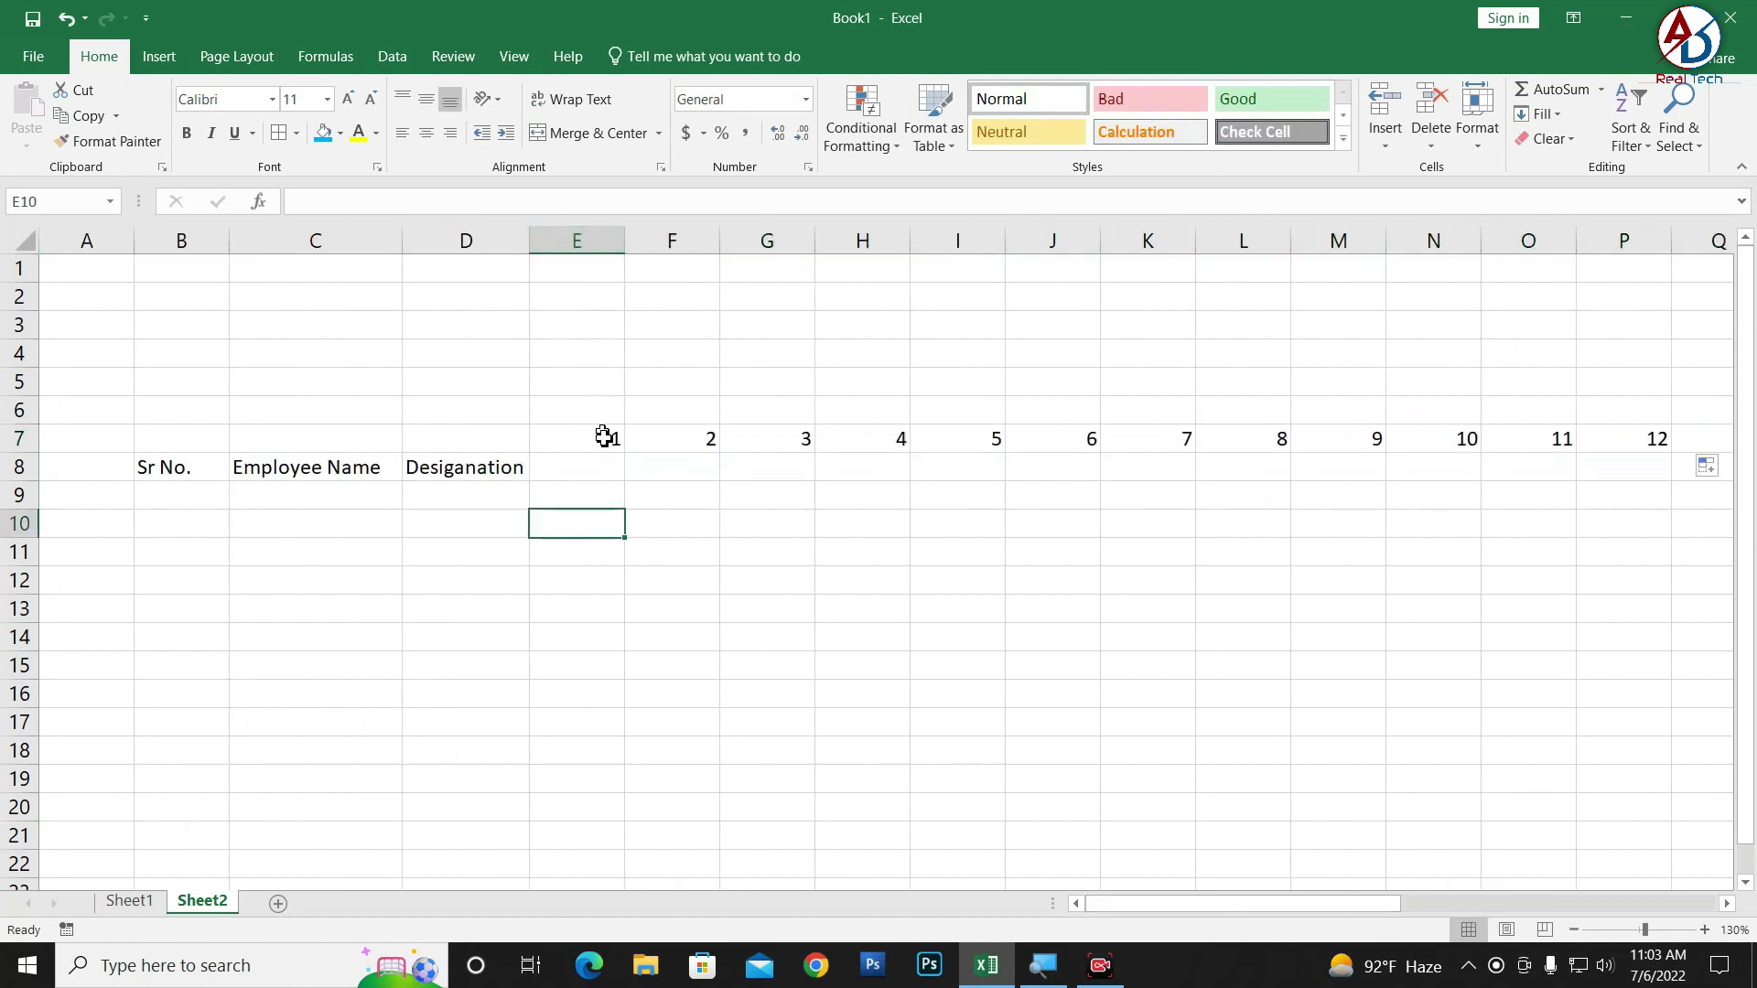
- Select the day columns E through AH together
drag(1283, 908, 1638, 886)
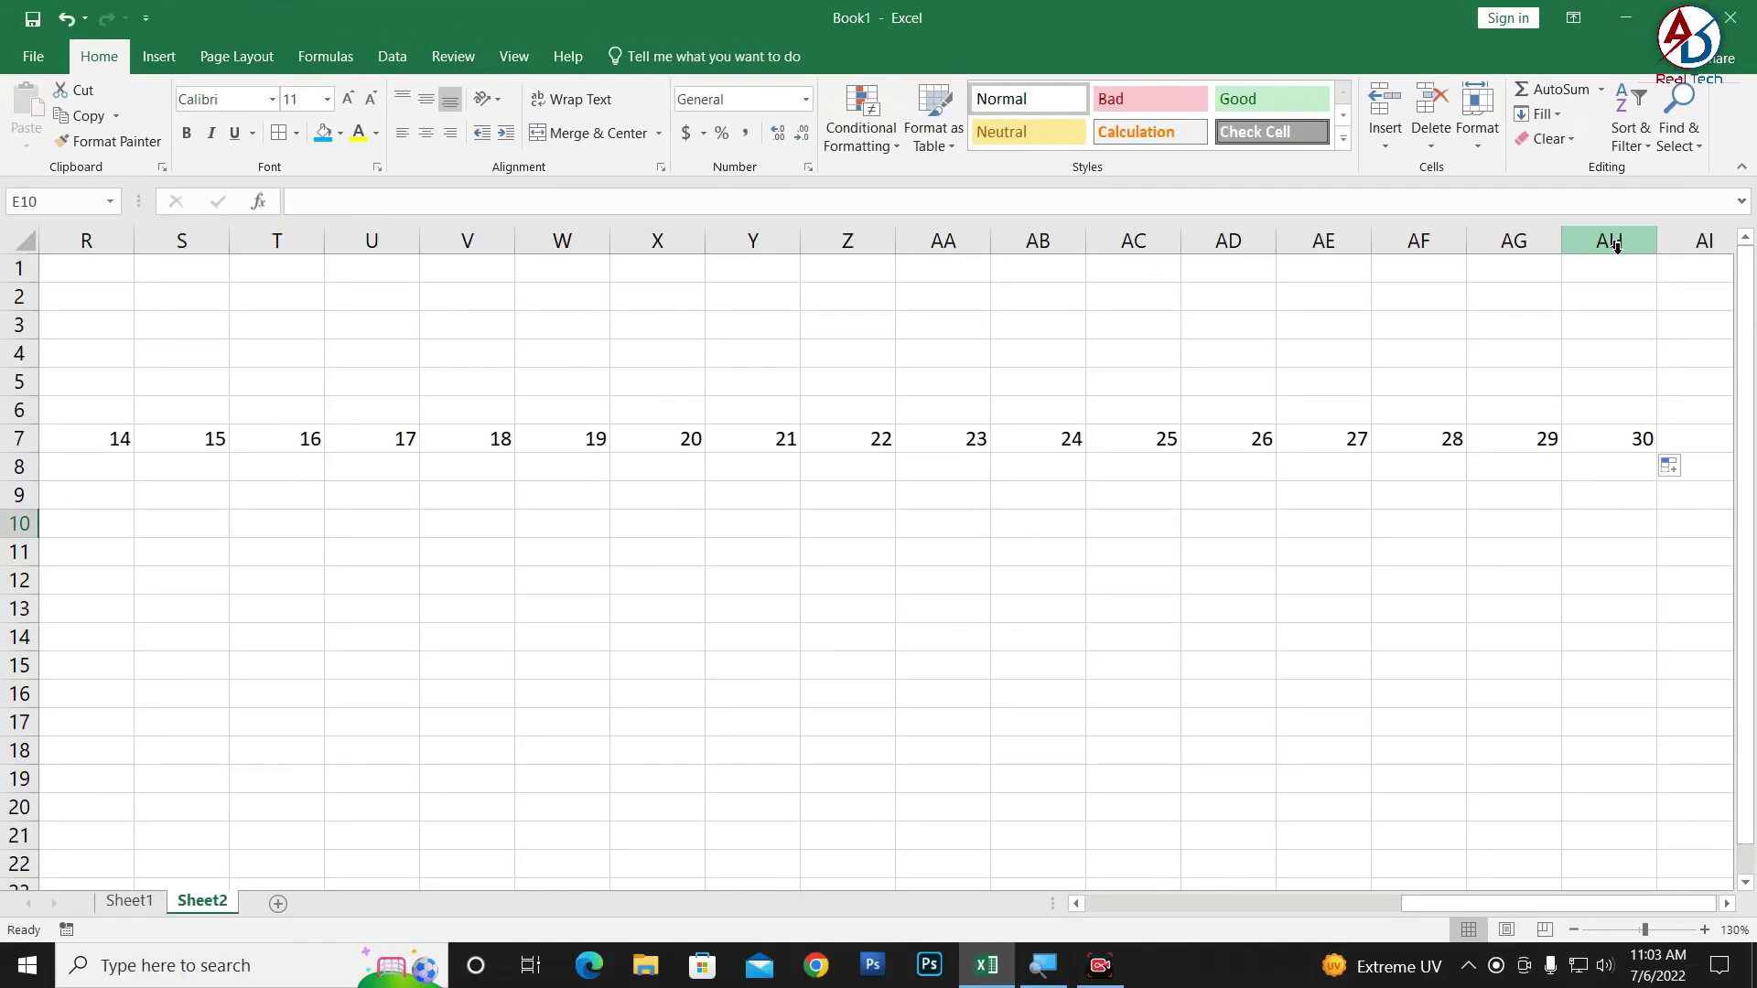
drag(1615, 245, 57, 282)
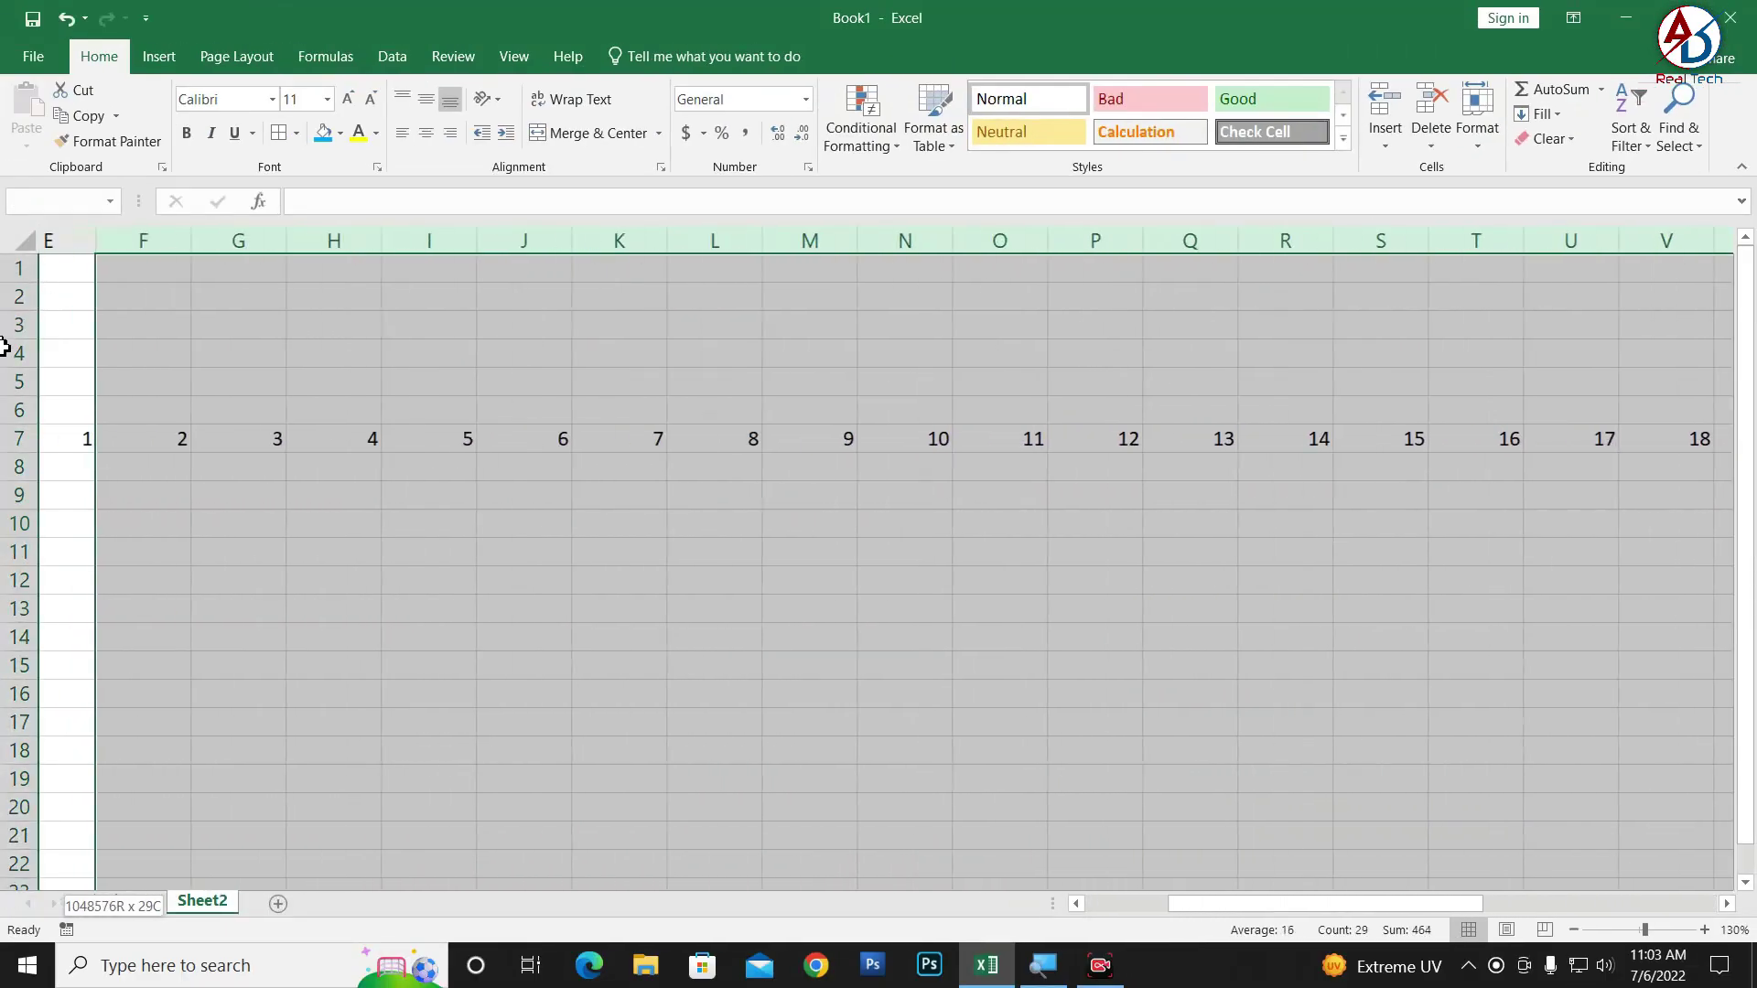
mouse_move(57, 282)
mouse_down()
mouse_move(612, 395)
mouse_move(482, 393)
mouse_up()
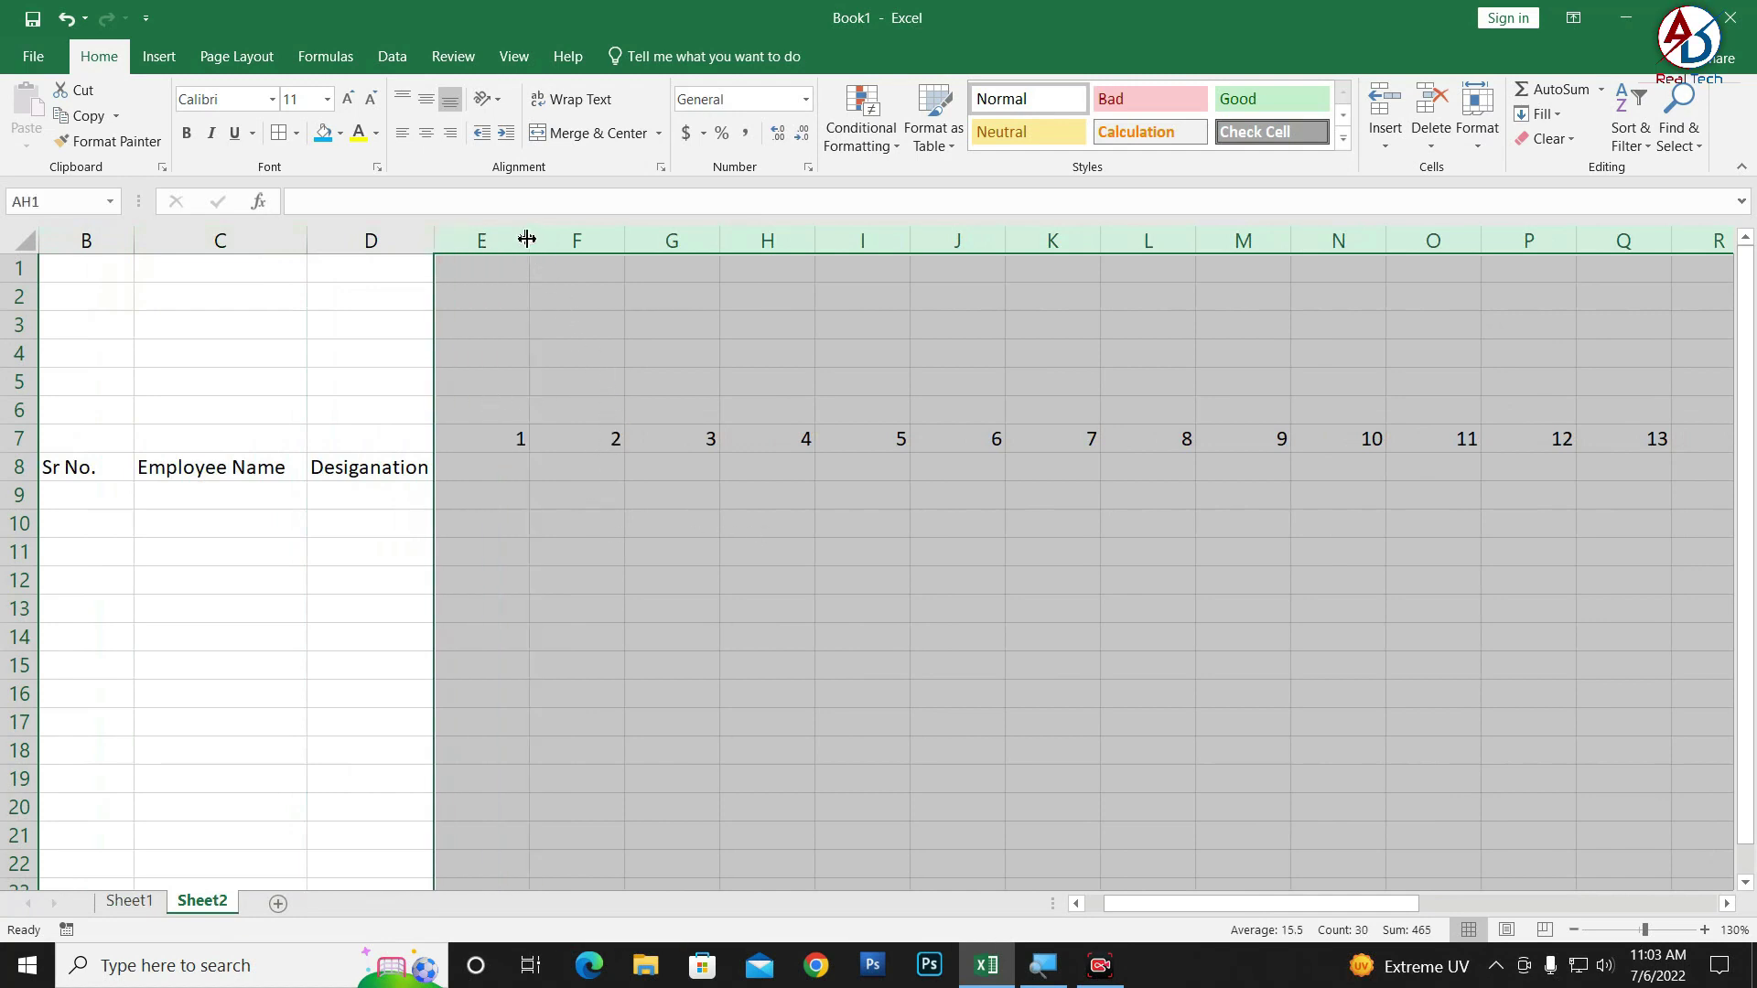
- Narrow the day columns E:AH to a width of 3.78
drag(529, 242, 483, 245)
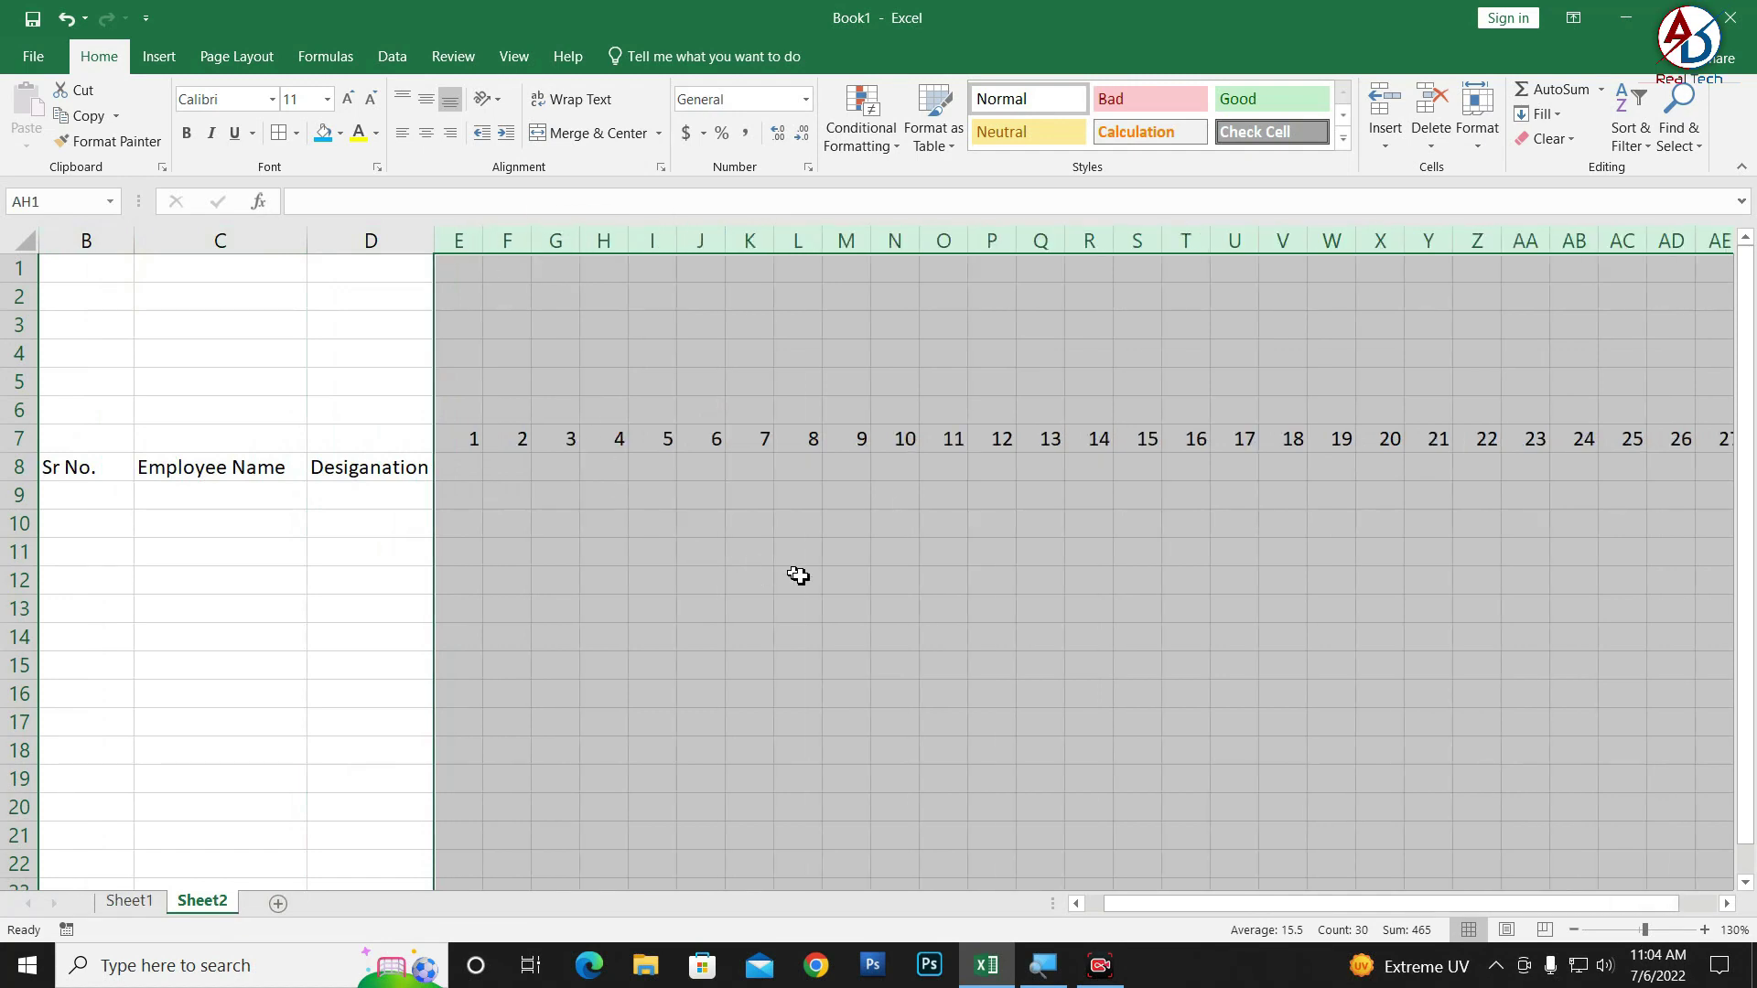
click(877, 579)
drag(1323, 906, 1510, 903)
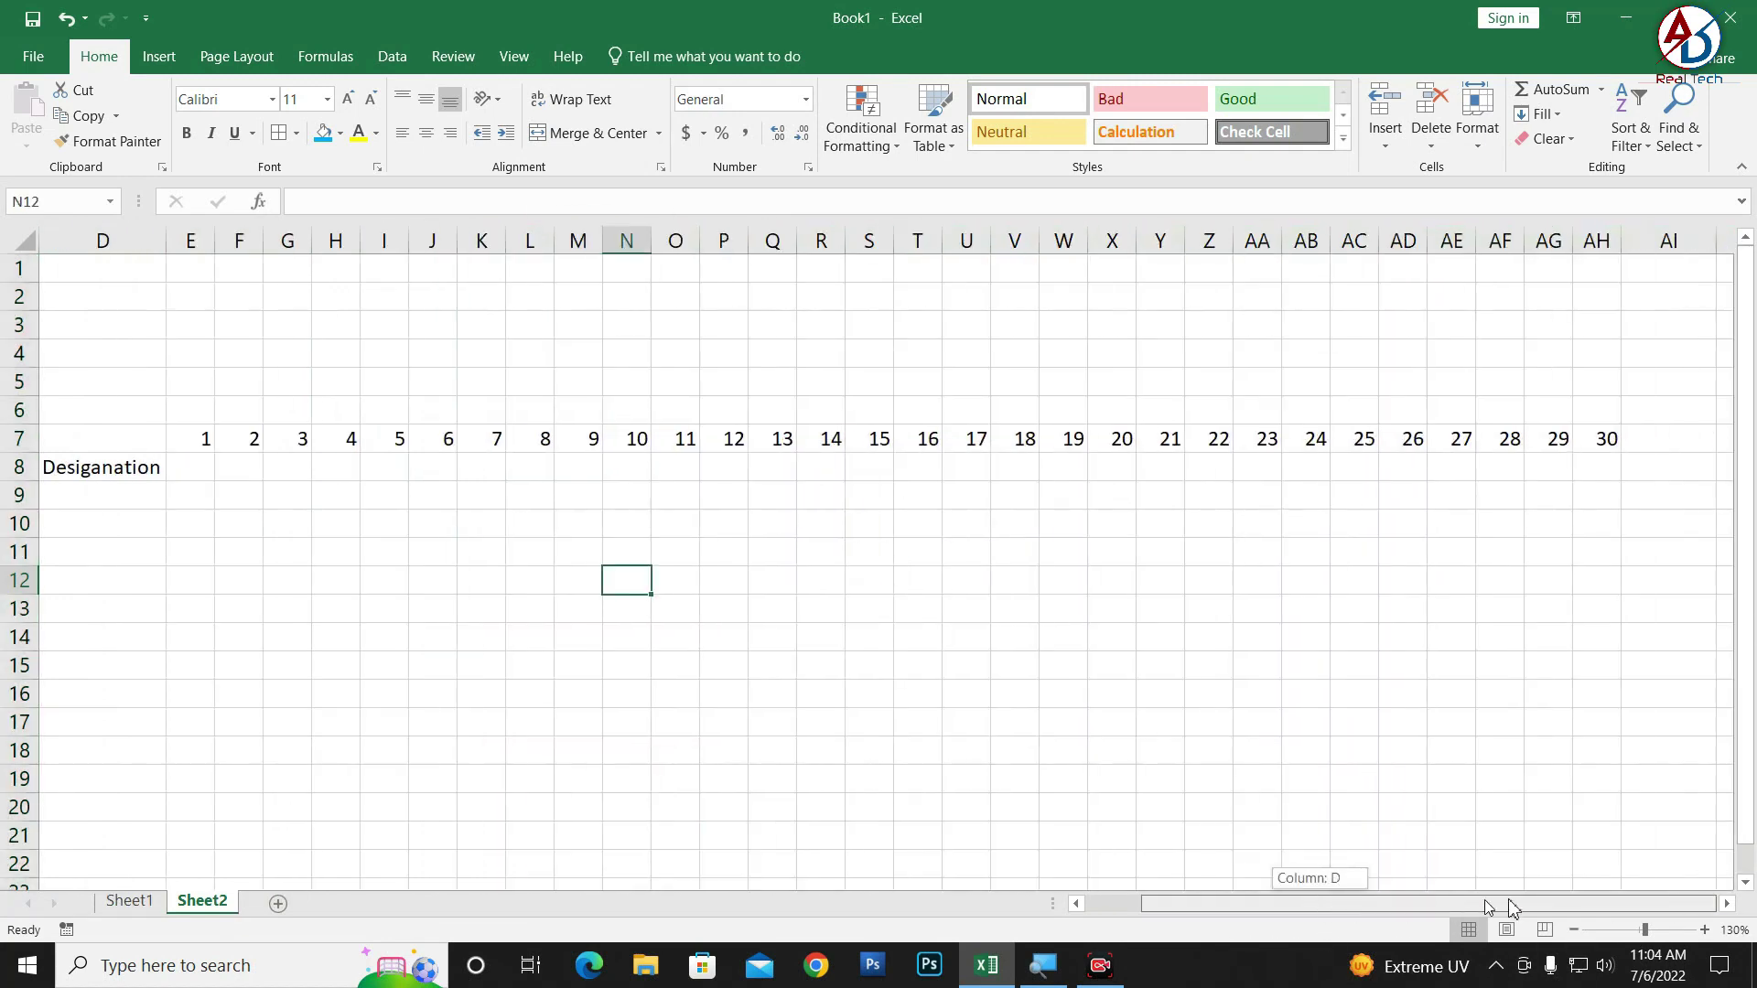
- Centre the day numbers 1–30 in E7:AH7
drag(191, 437, 1610, 439)
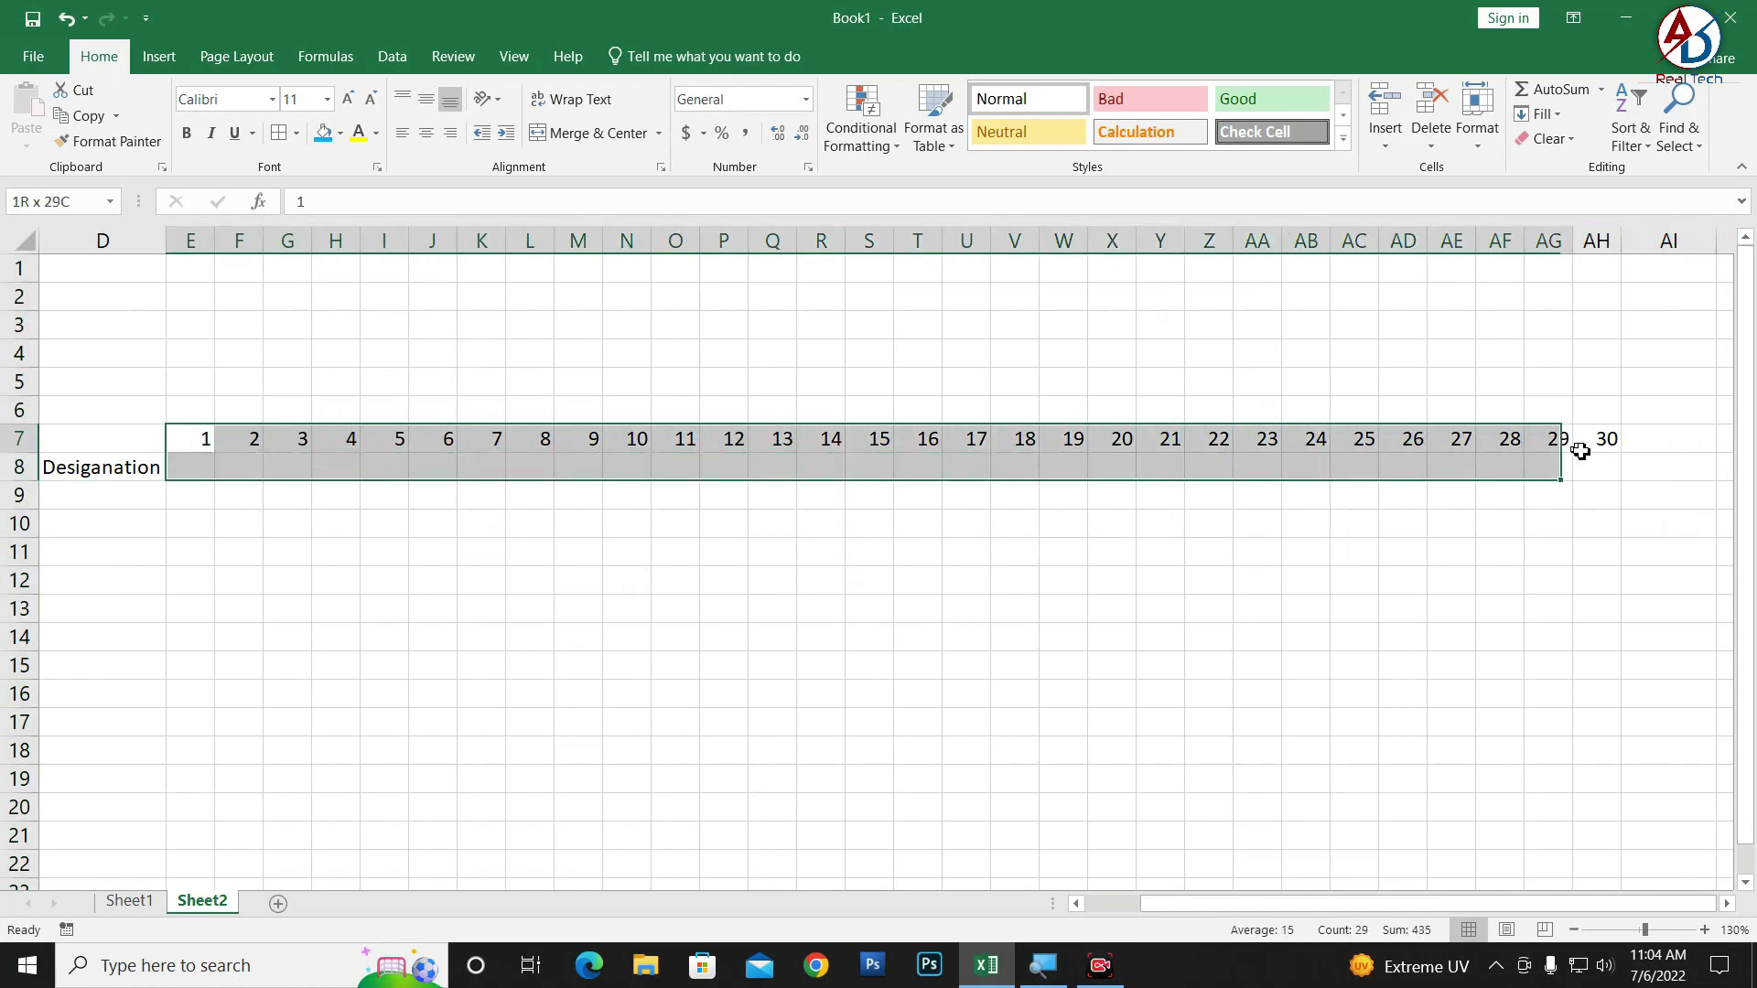
click(426, 132)
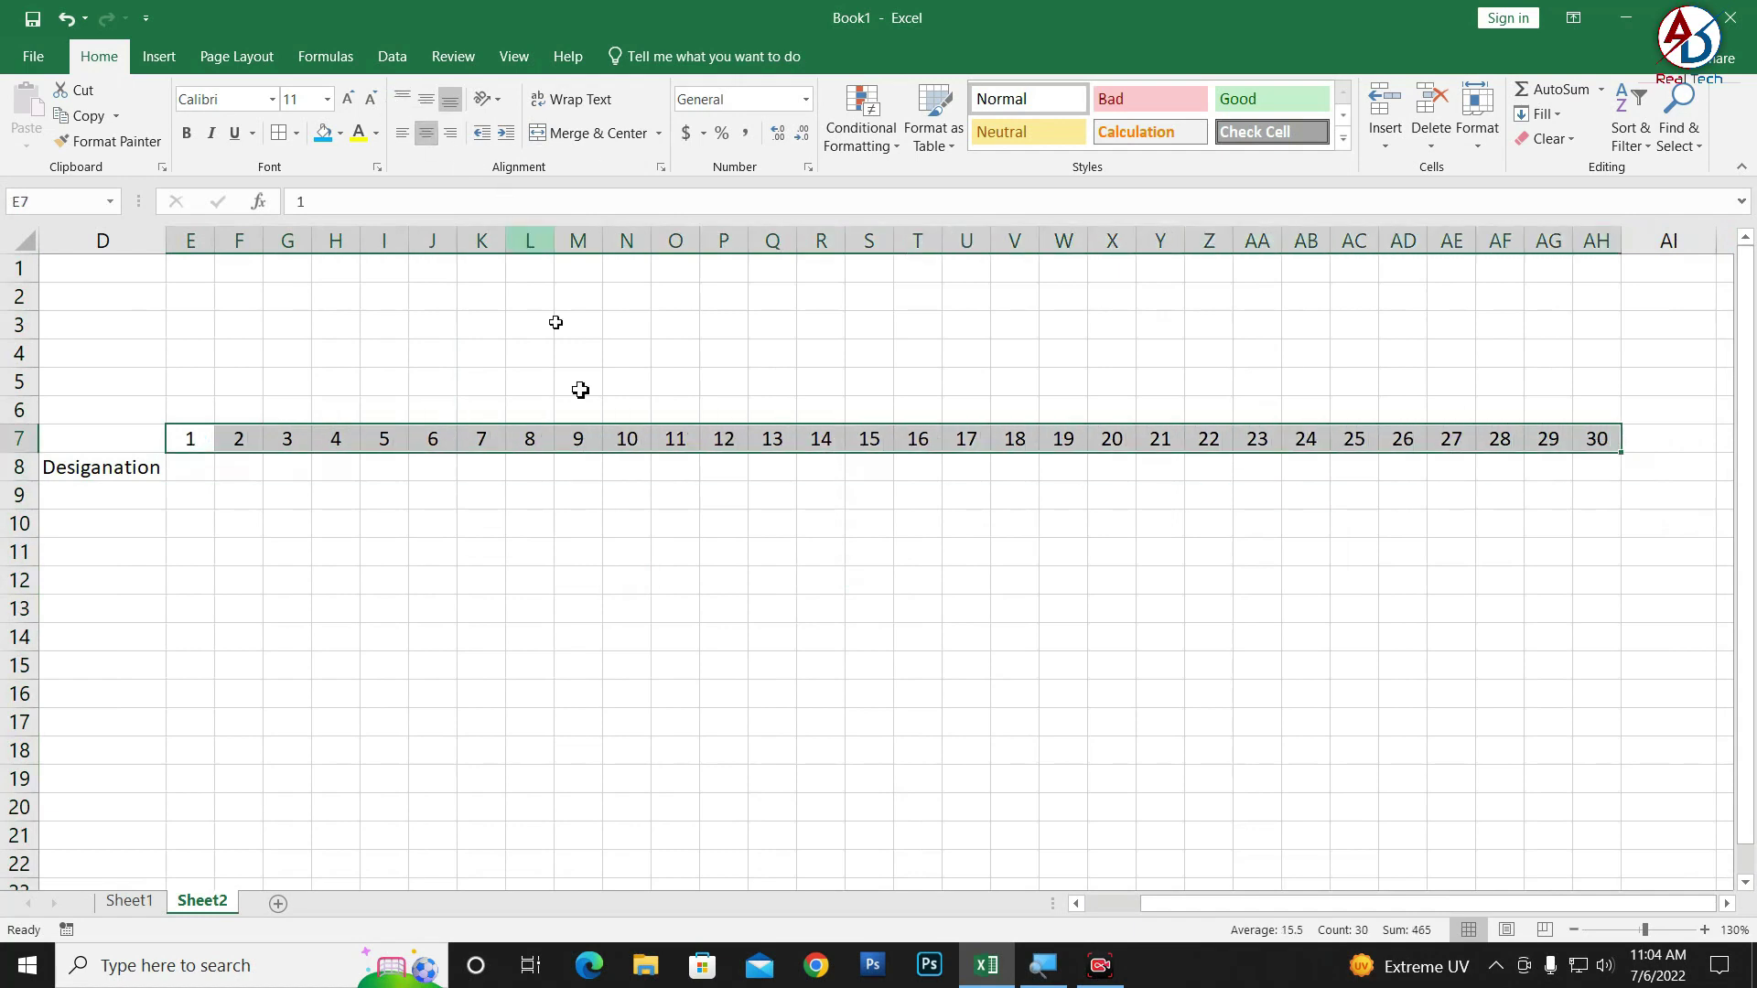
drag(1286, 917, 1245, 915)
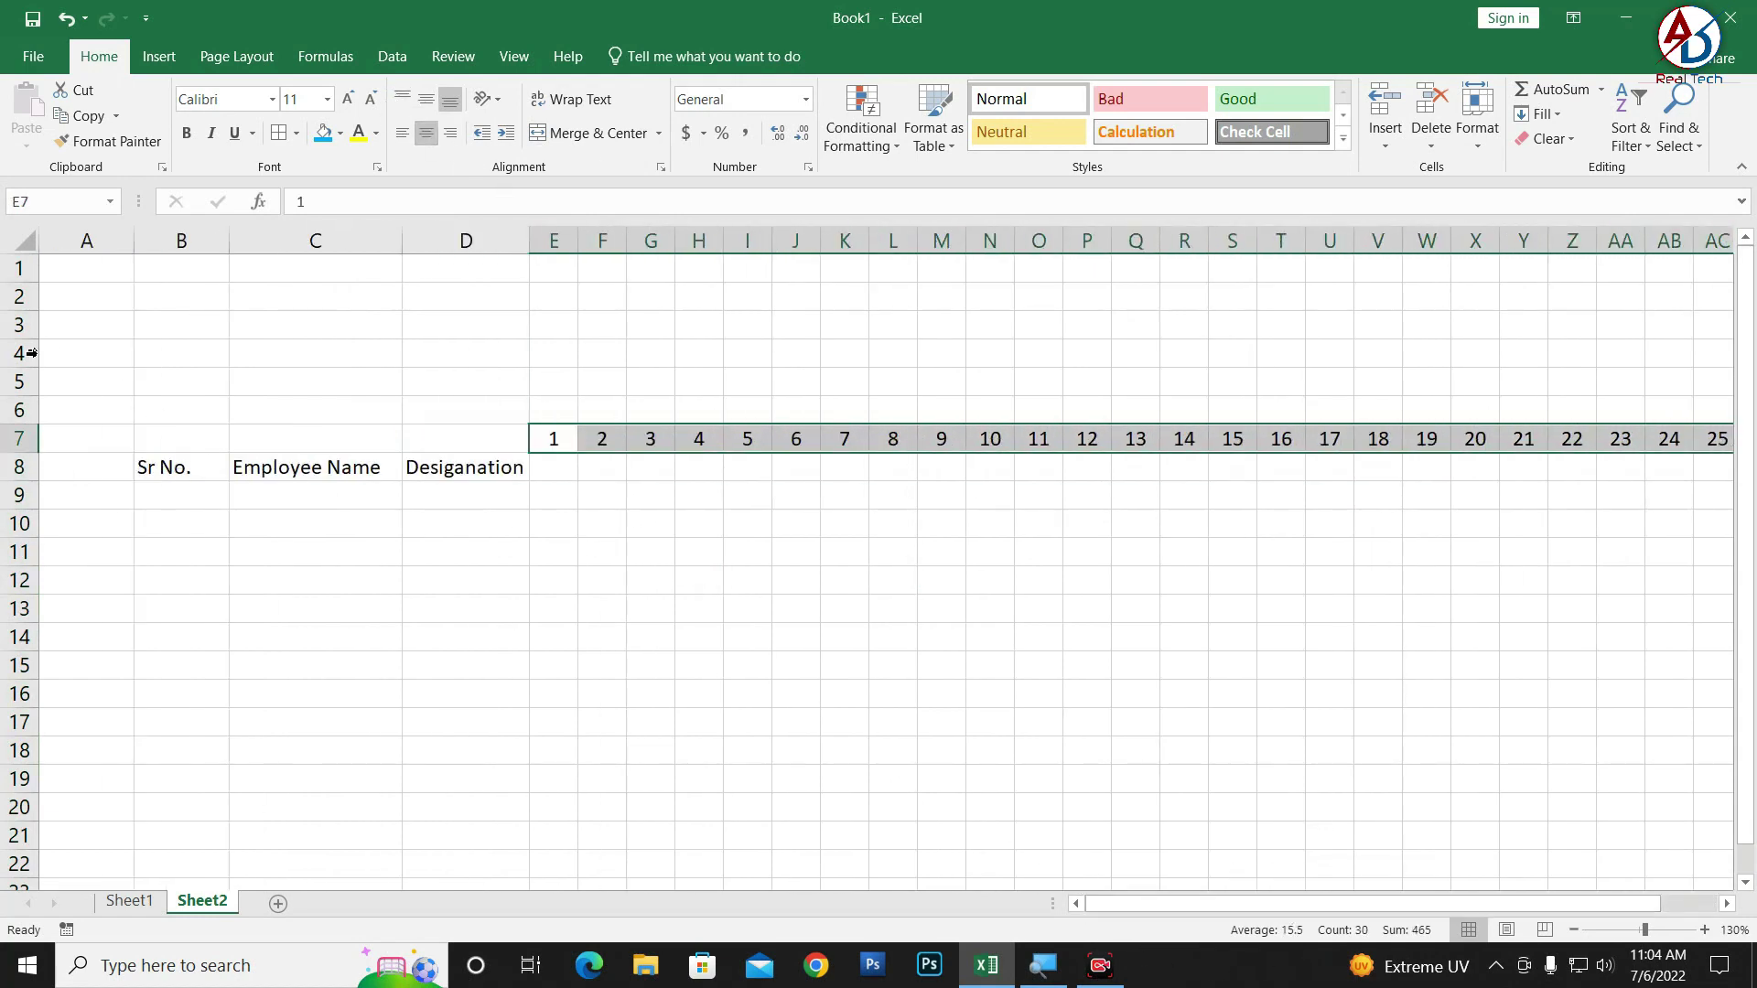
click(186, 272)
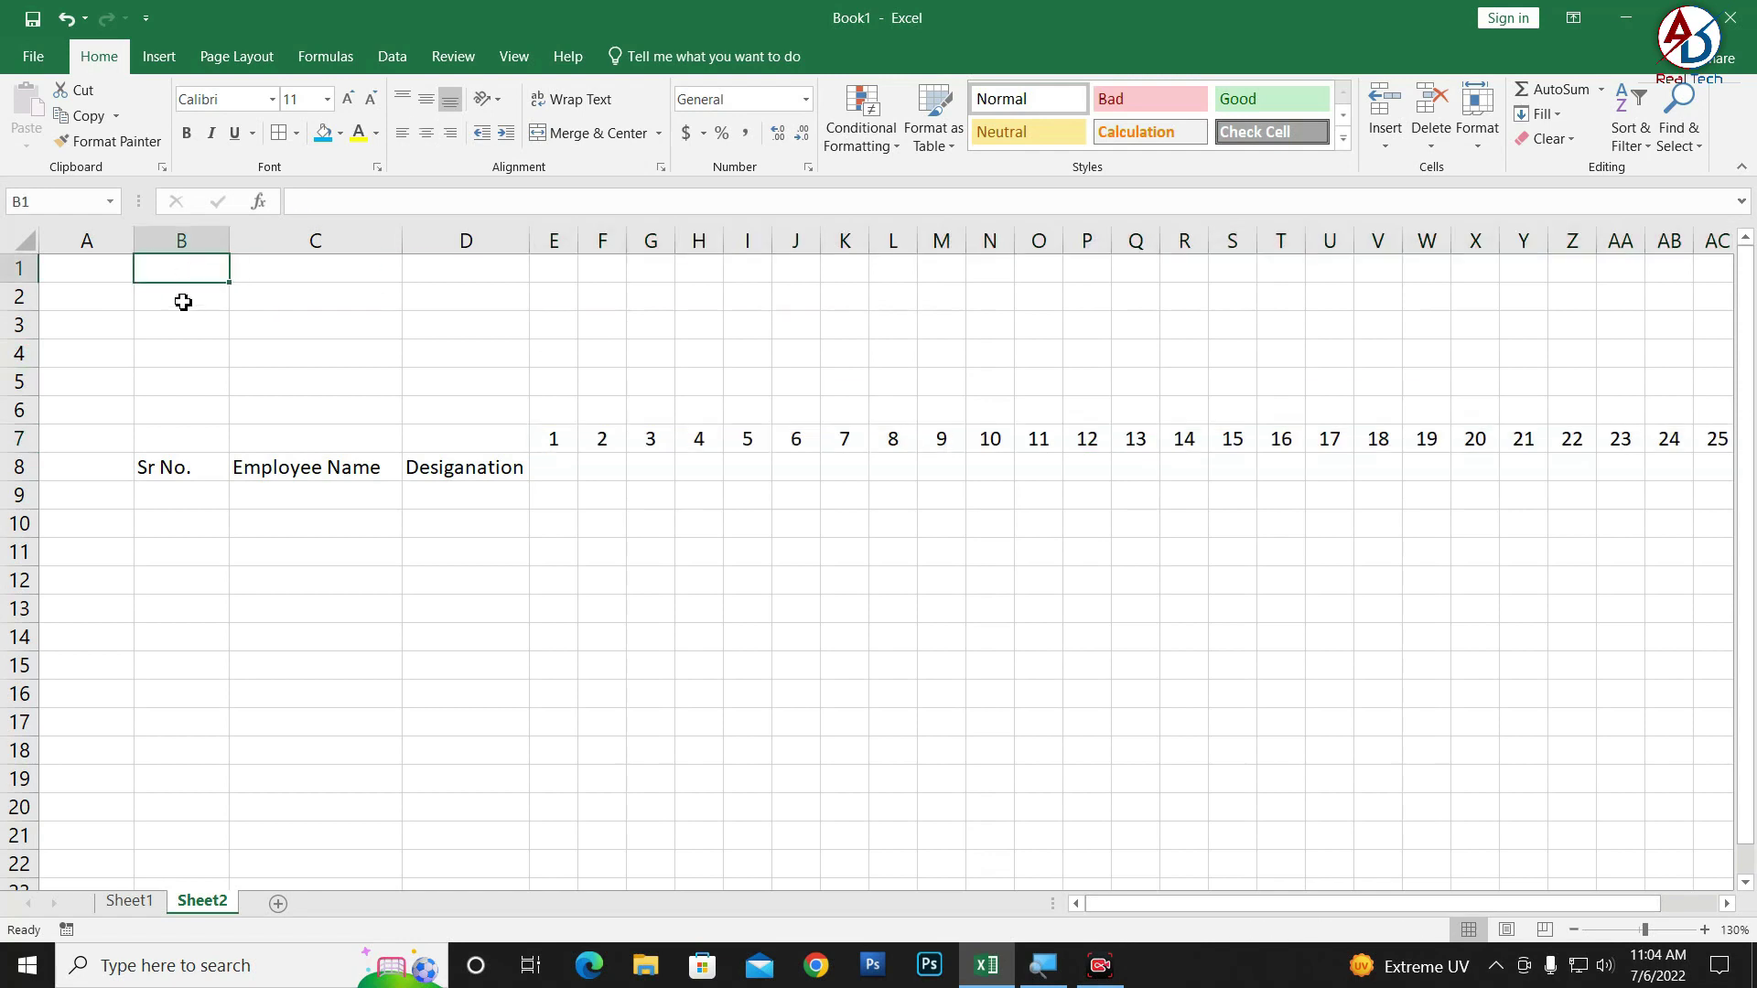
click(183, 302)
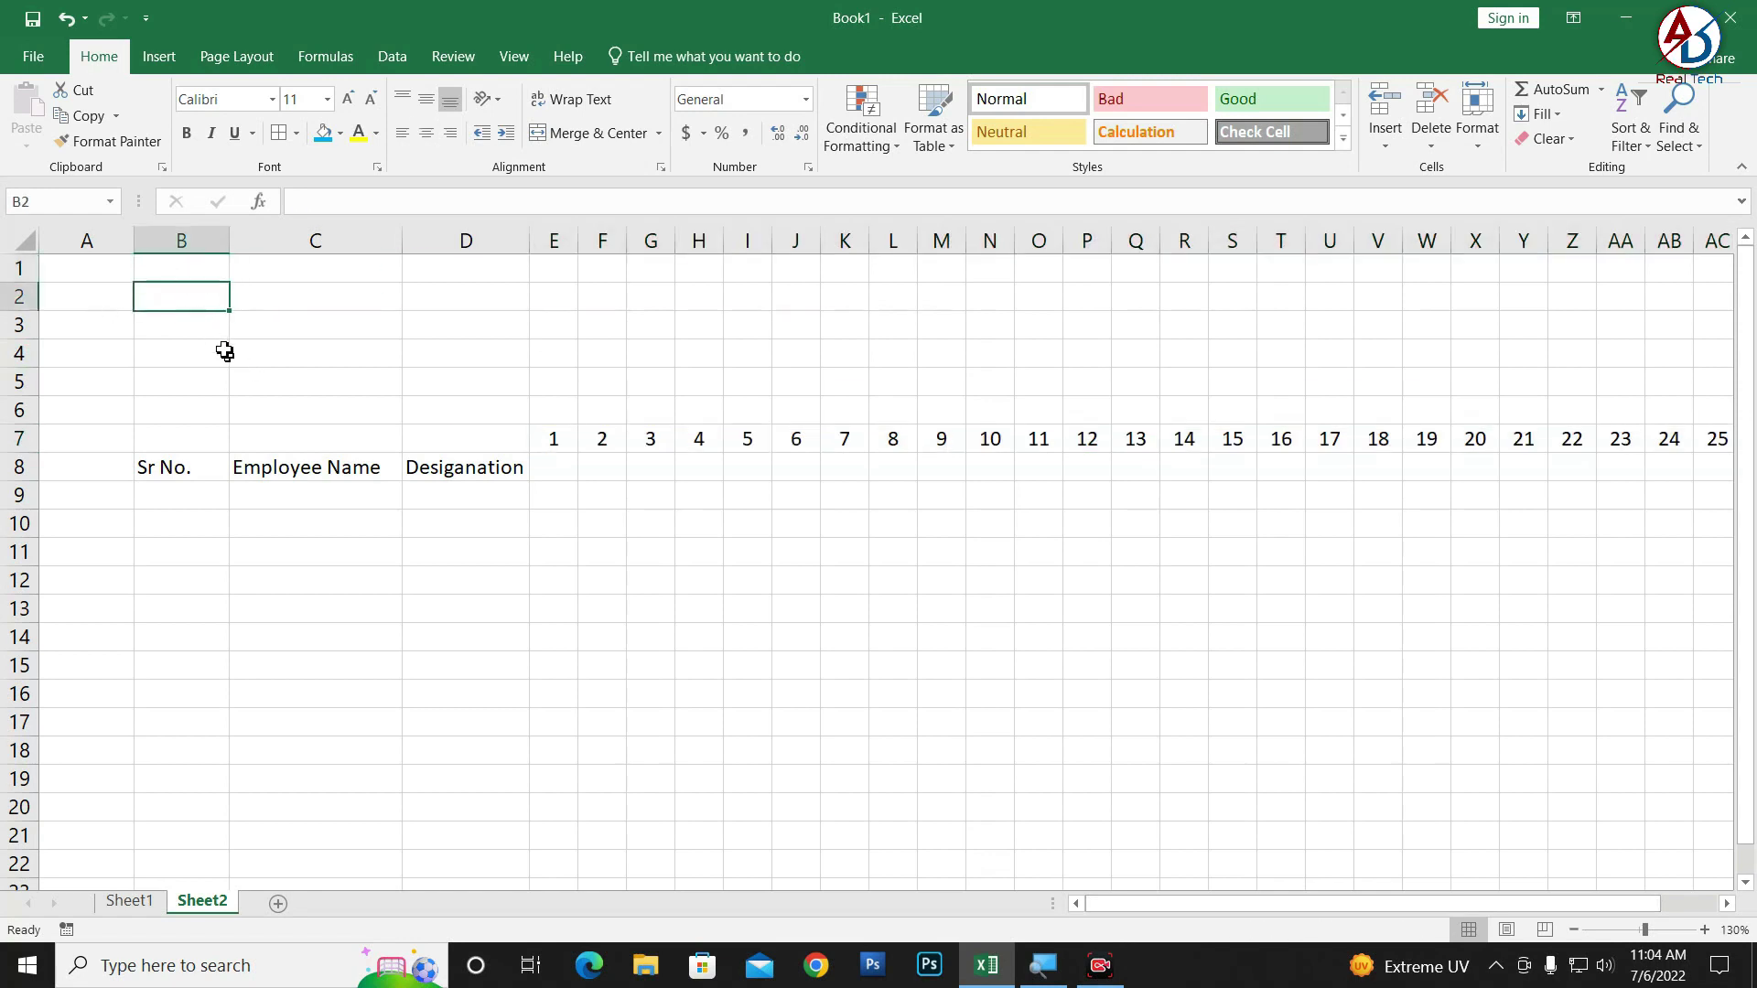
- Enter Month and Year in B3:B4, with June and 2022 in C3:C4
click(184, 337)
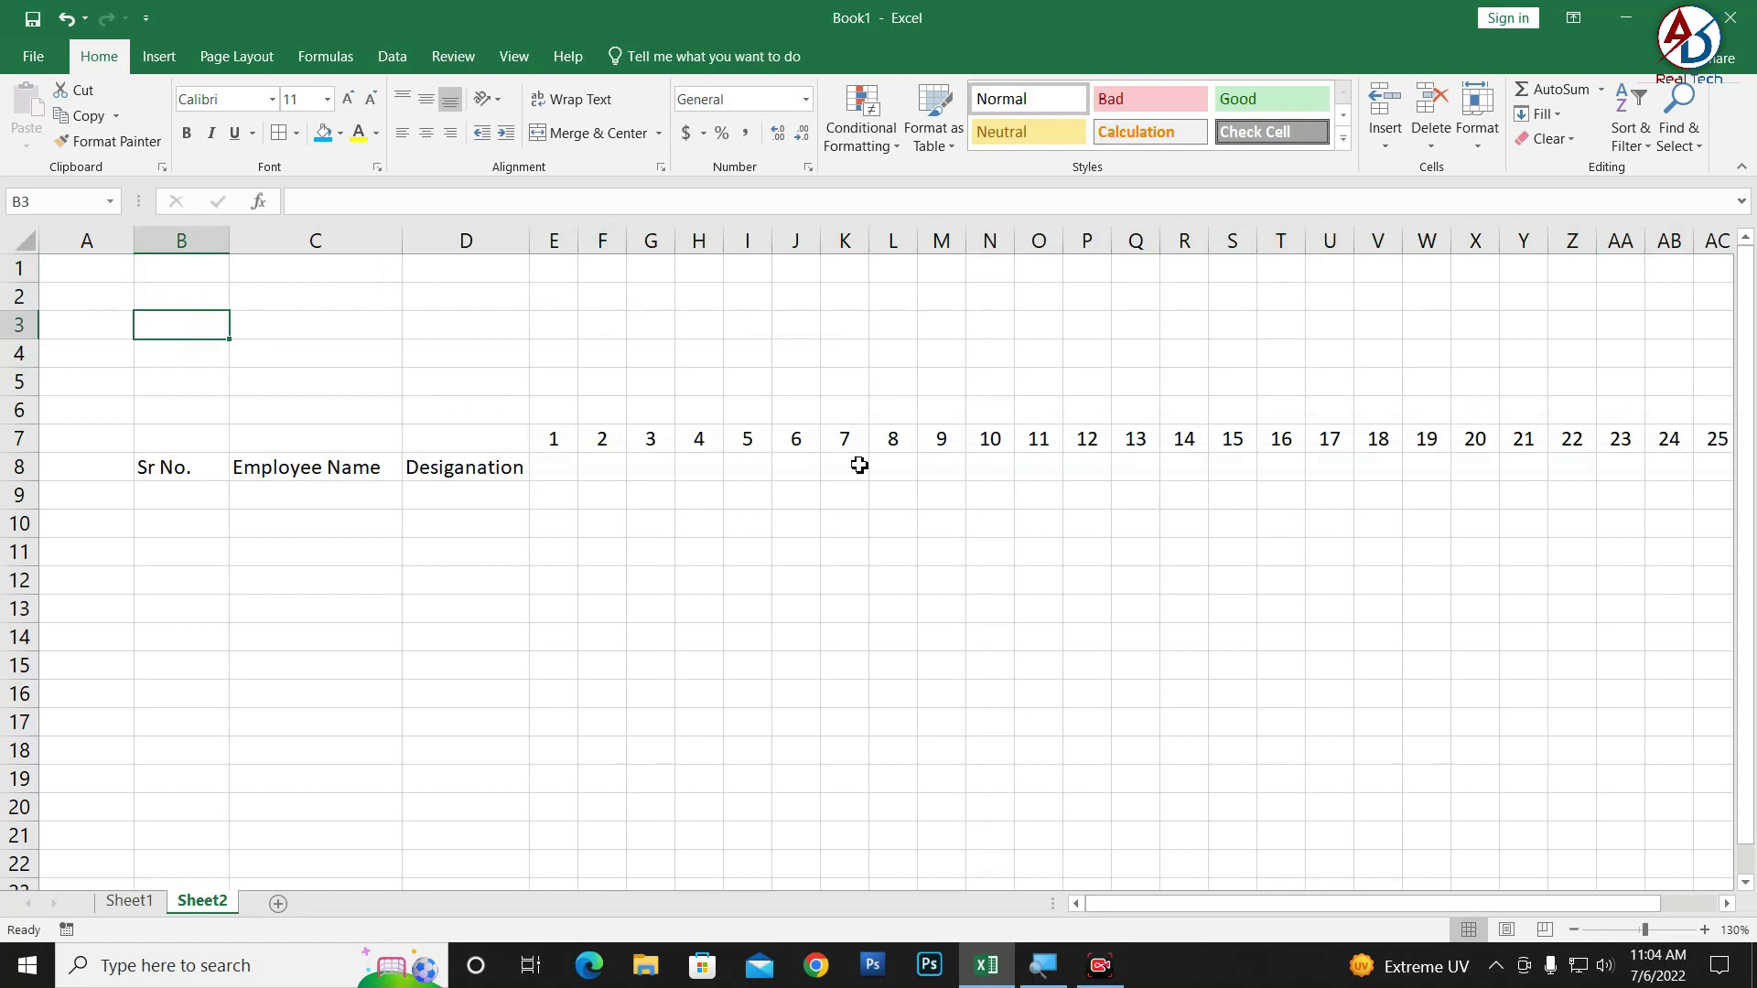
text(Month)
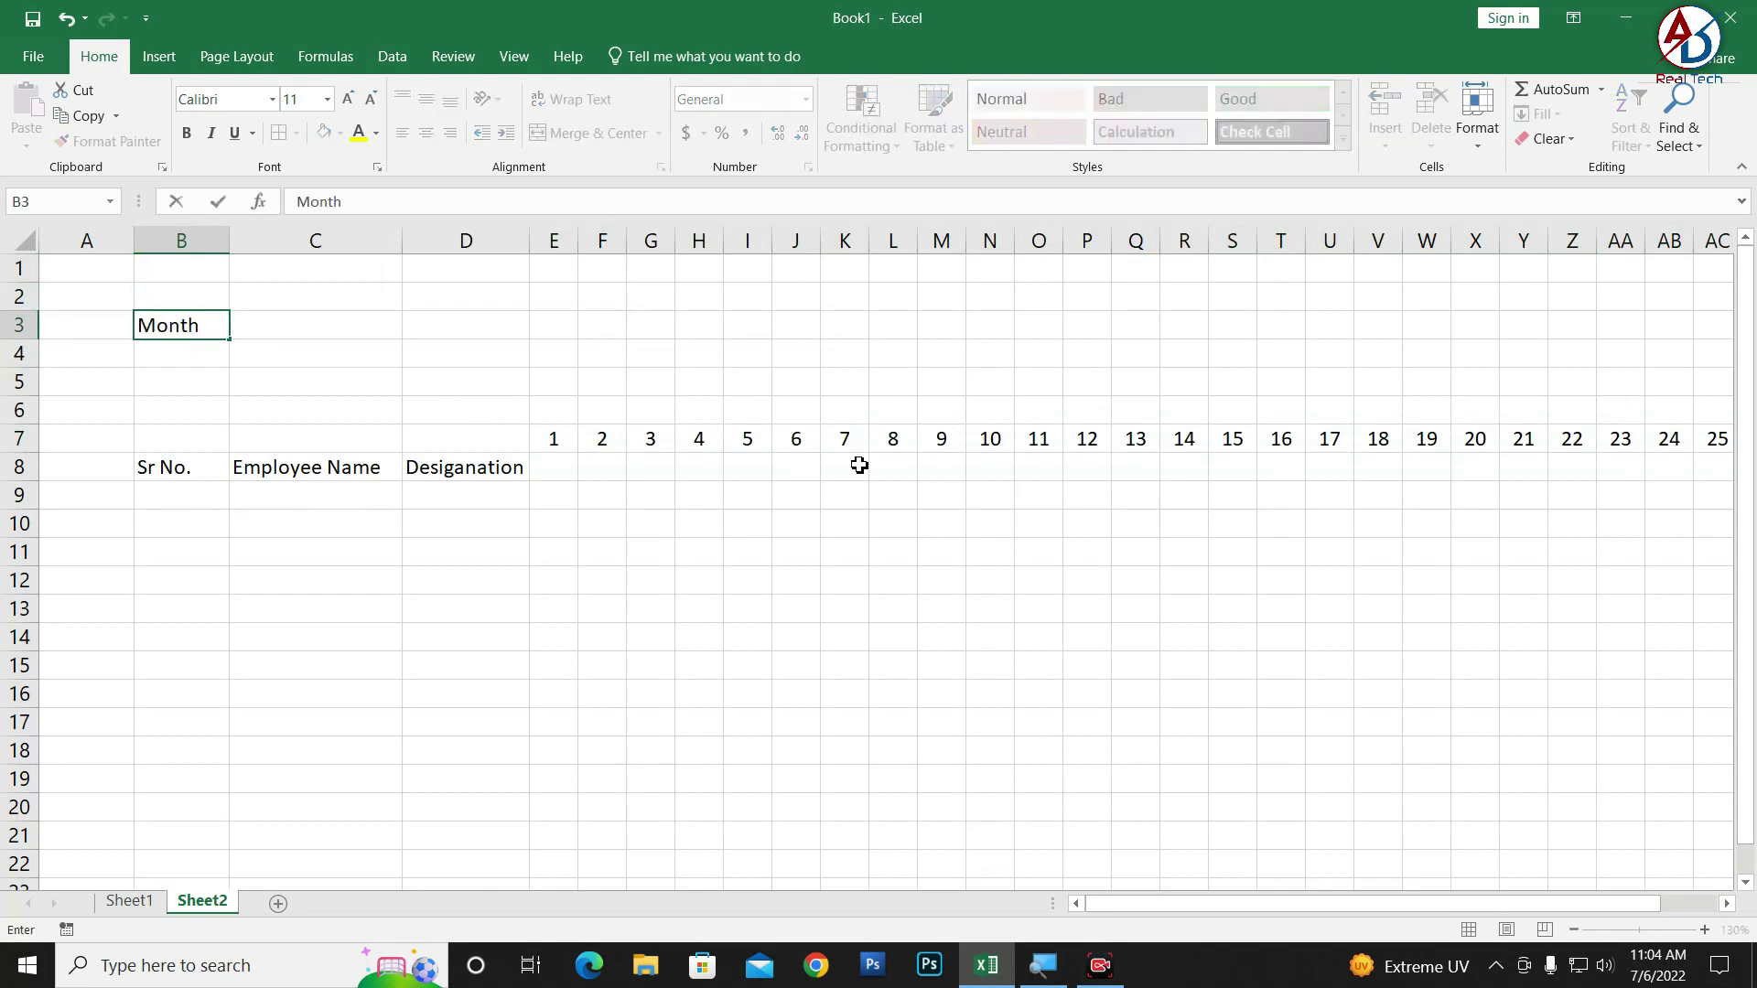
key(Return)
text(Year)
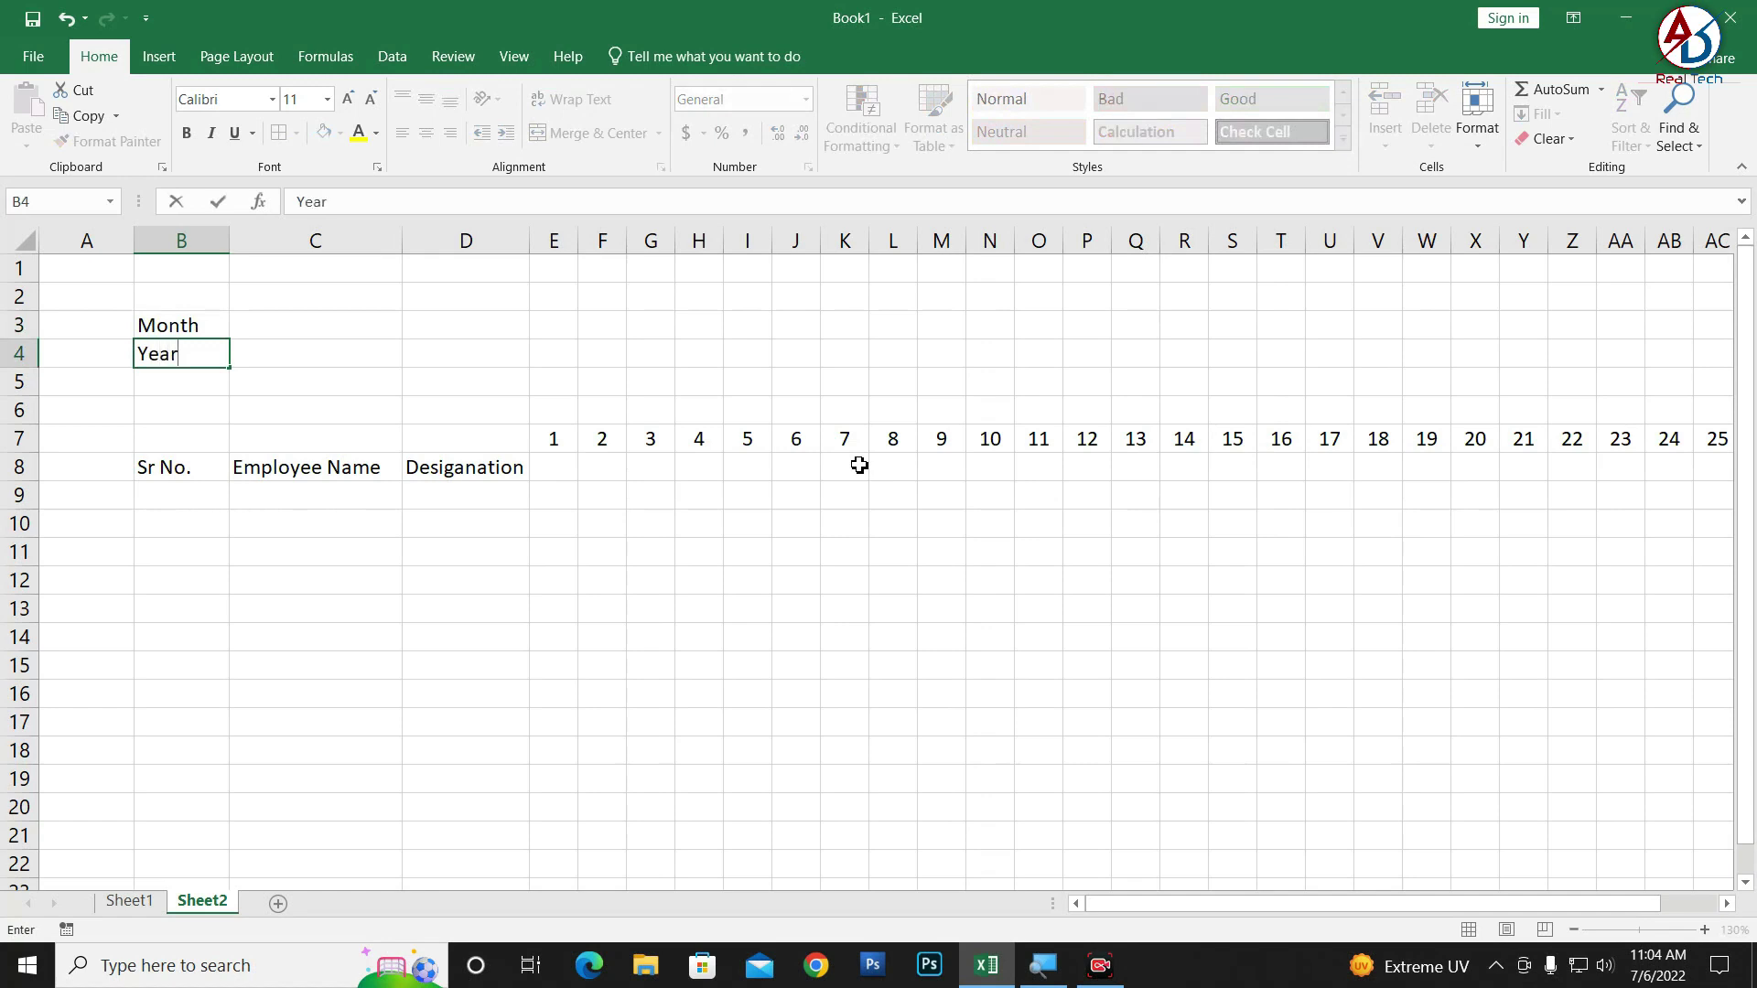
key(Tab)
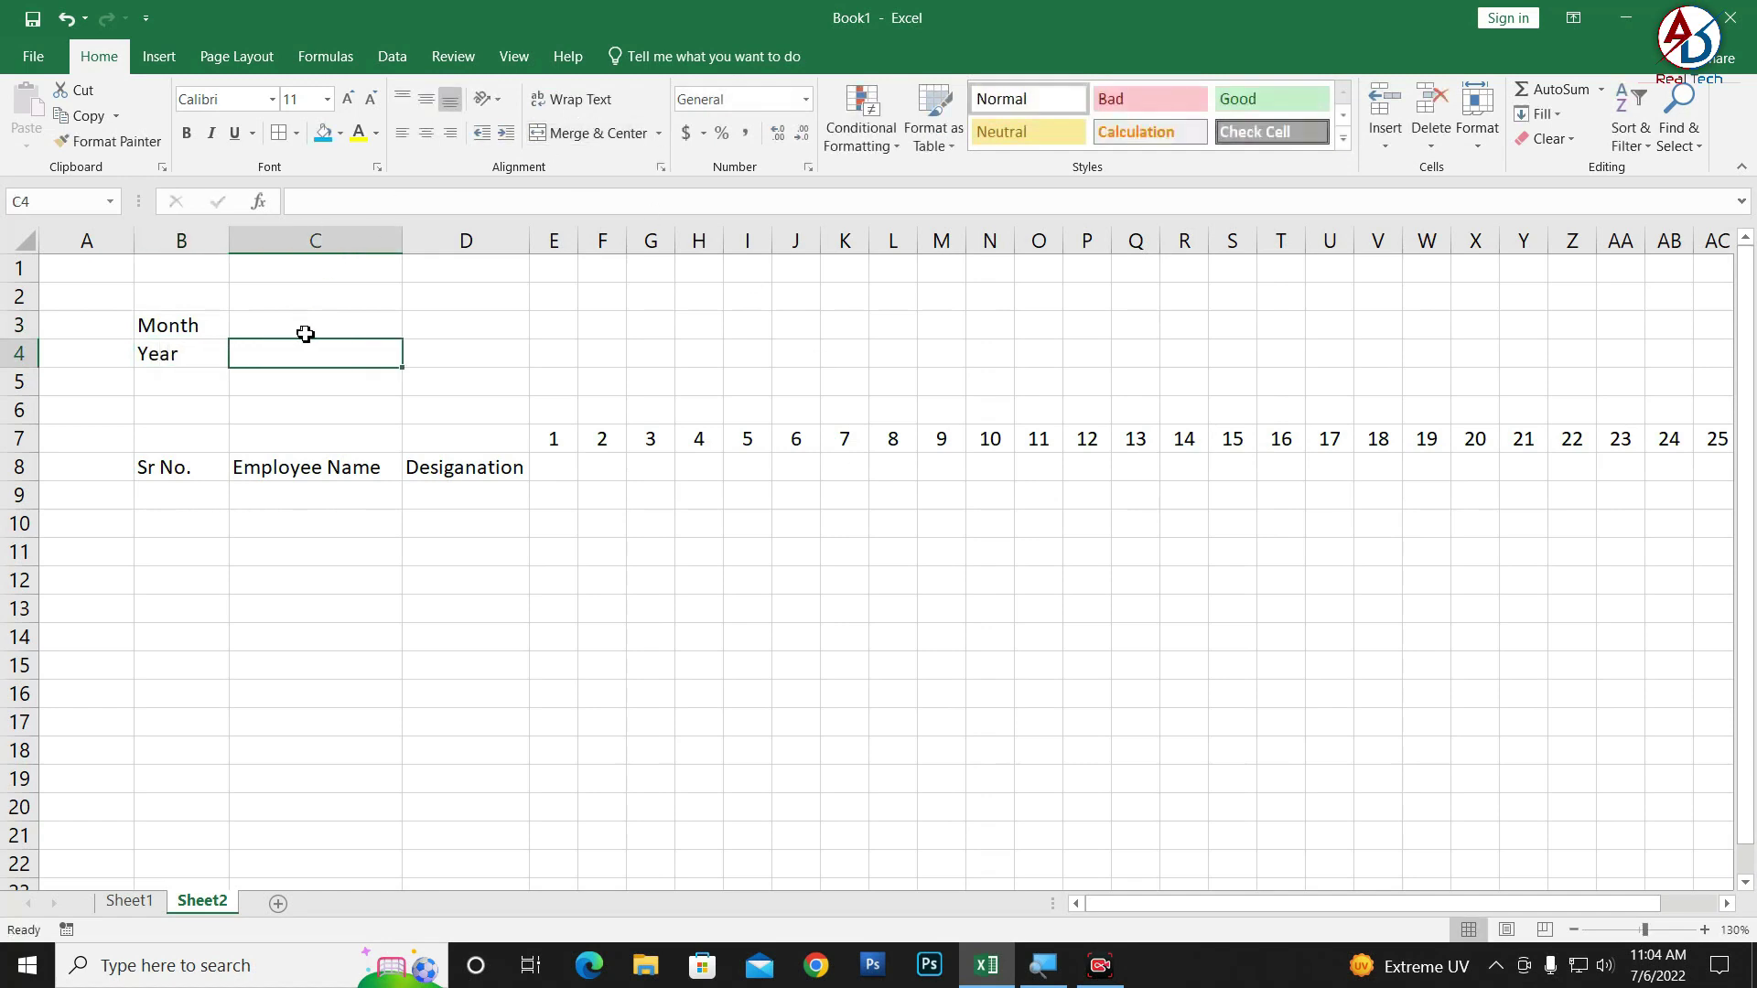
click(305, 327)
text(June)
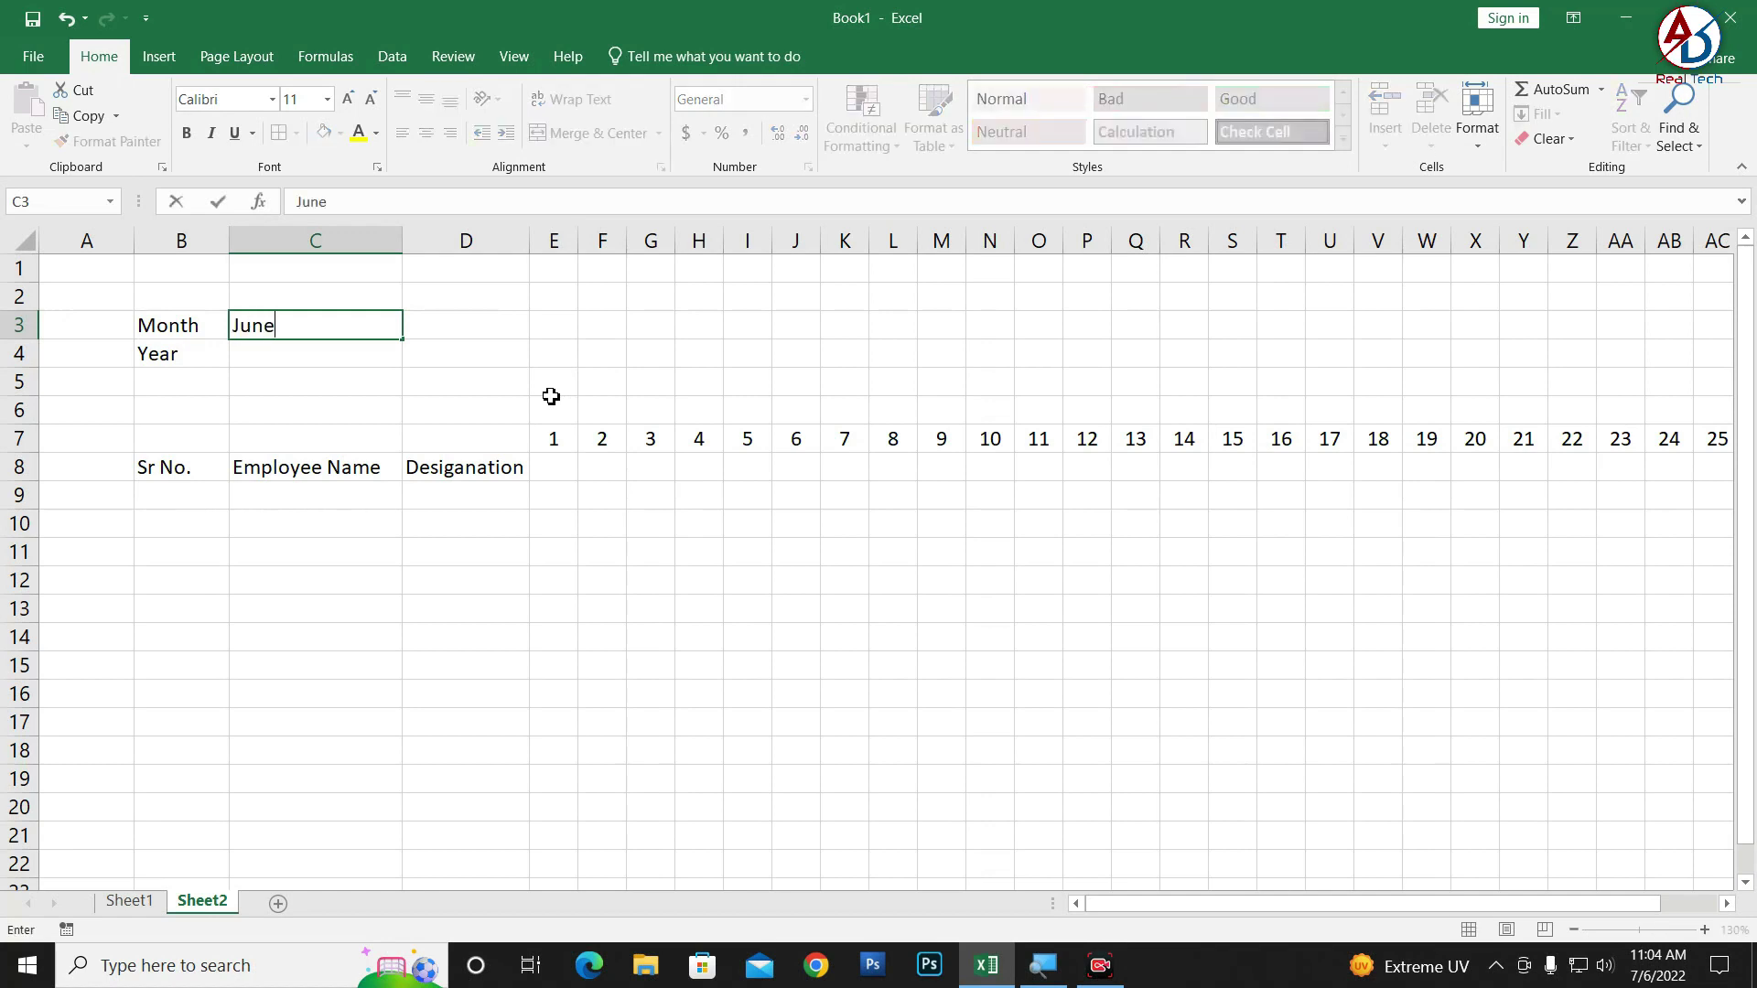
key(Tab)
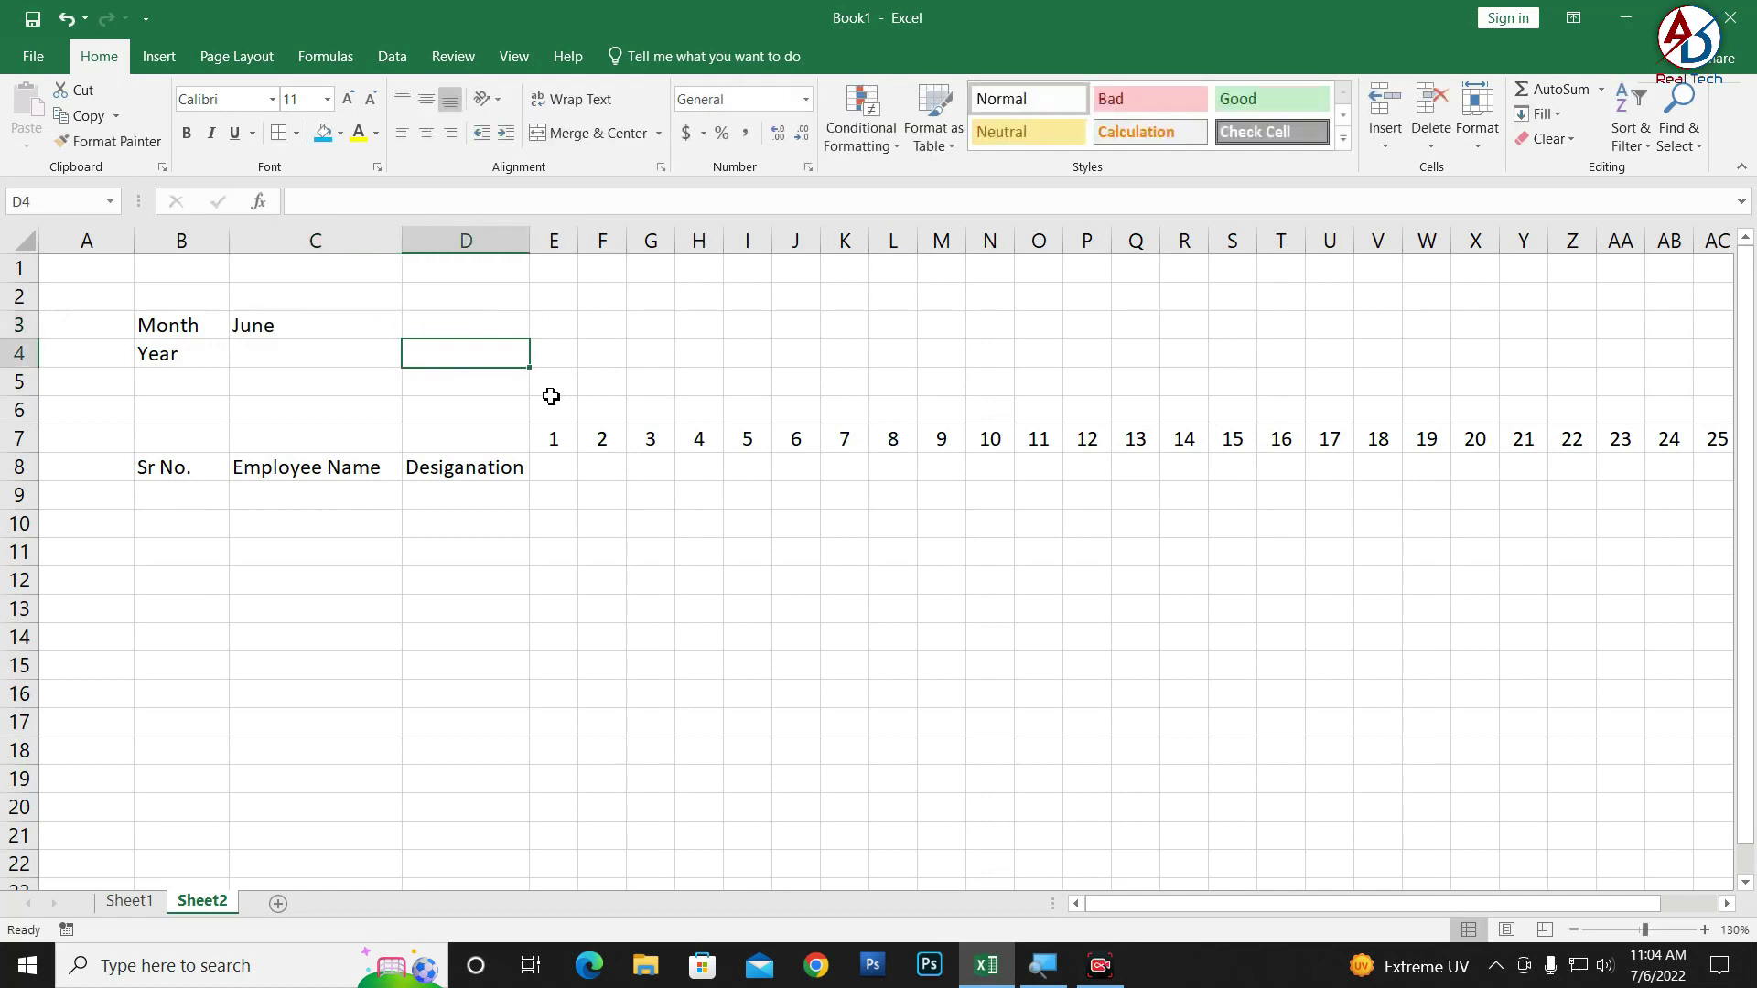
key(Return)
text(2022)
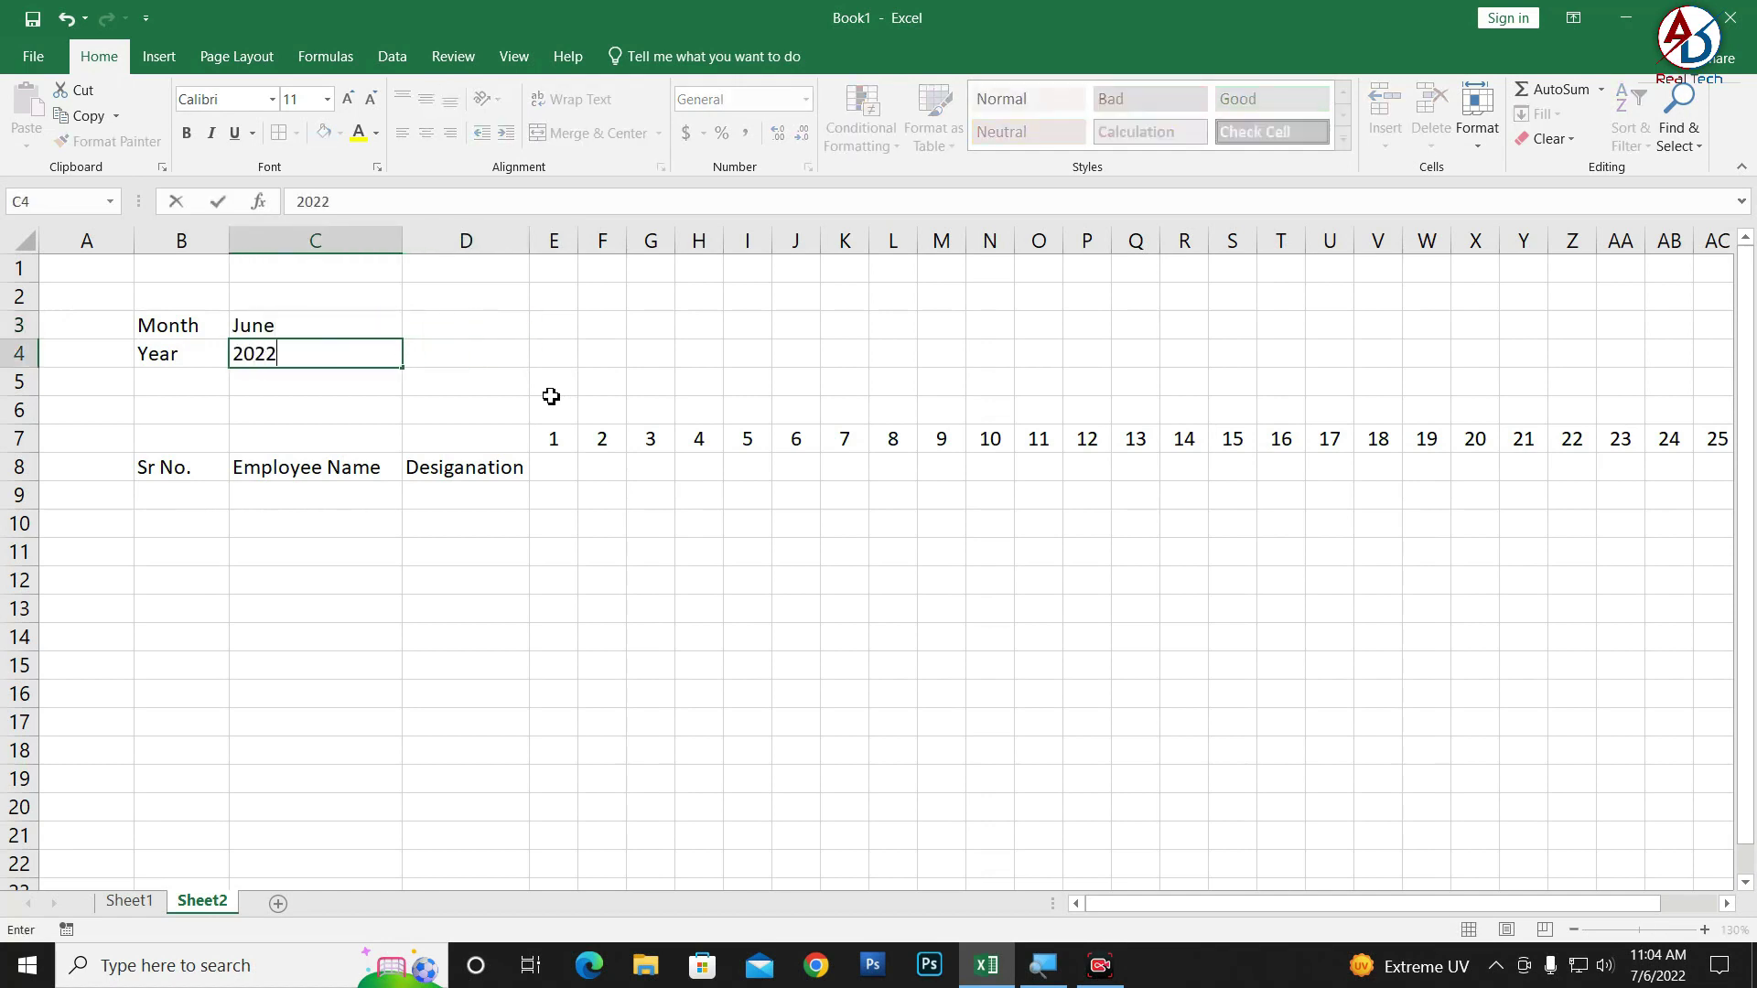
click(309, 410)
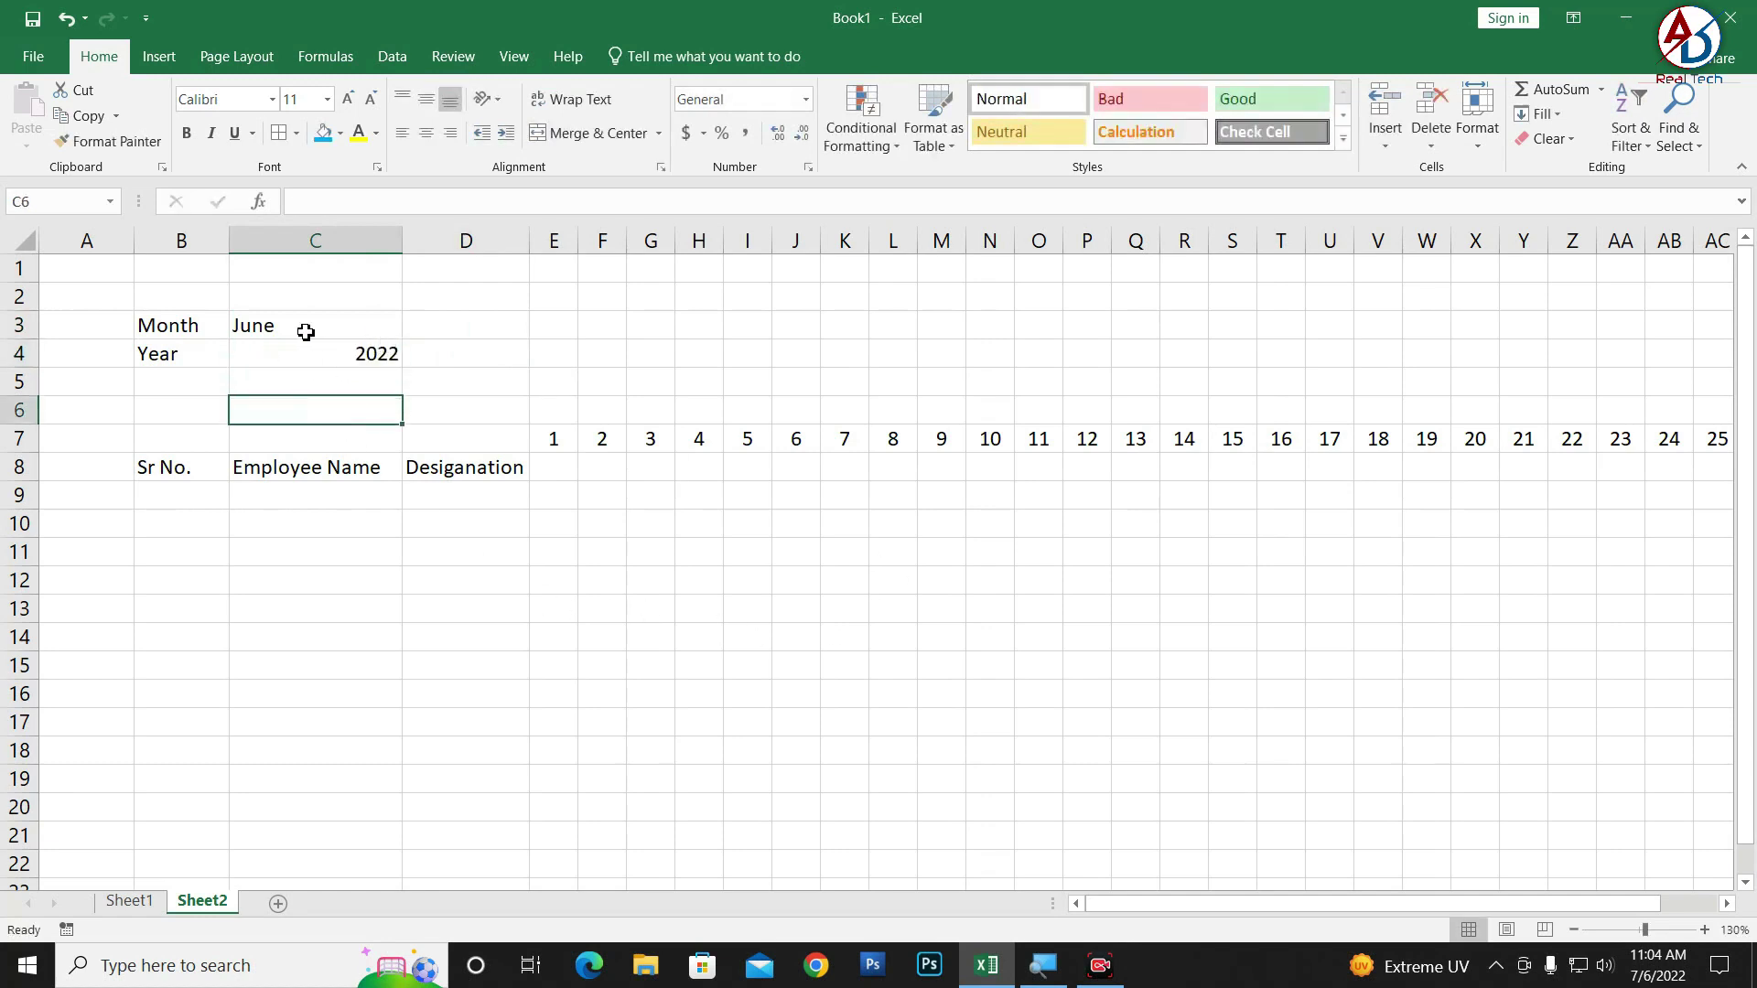
- Right-align the Month and Year block B3:C4
drag(174, 330, 392, 354)
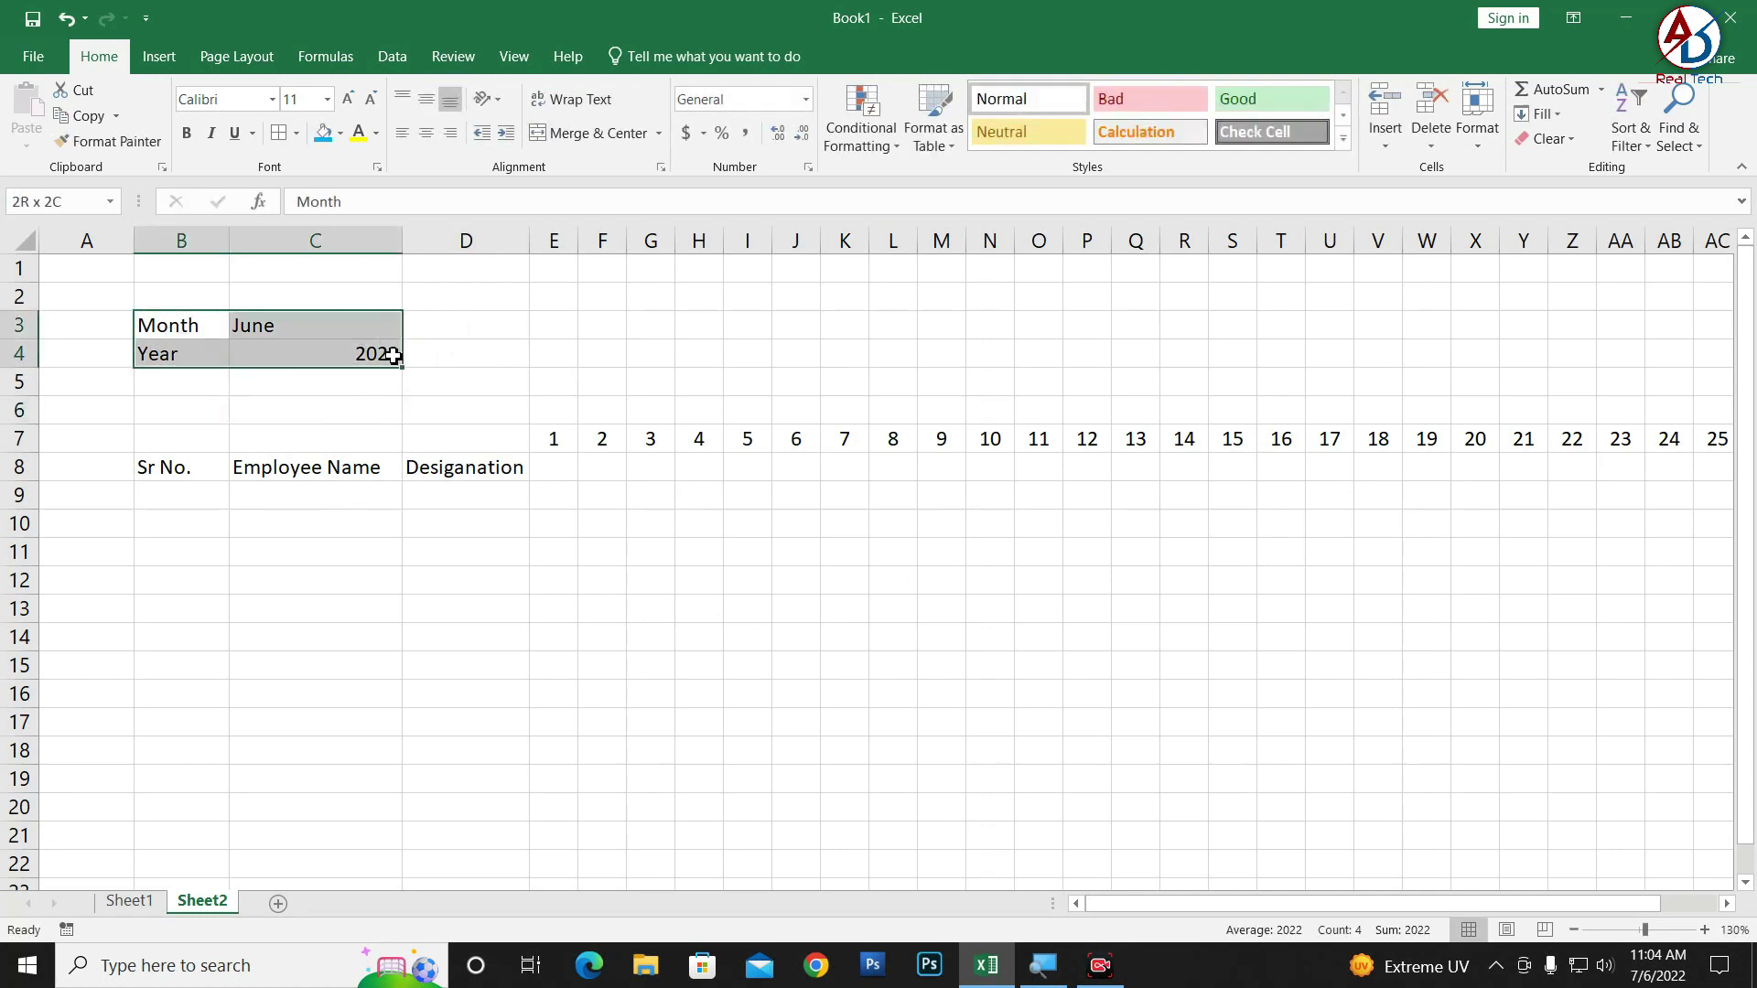
click(452, 135)
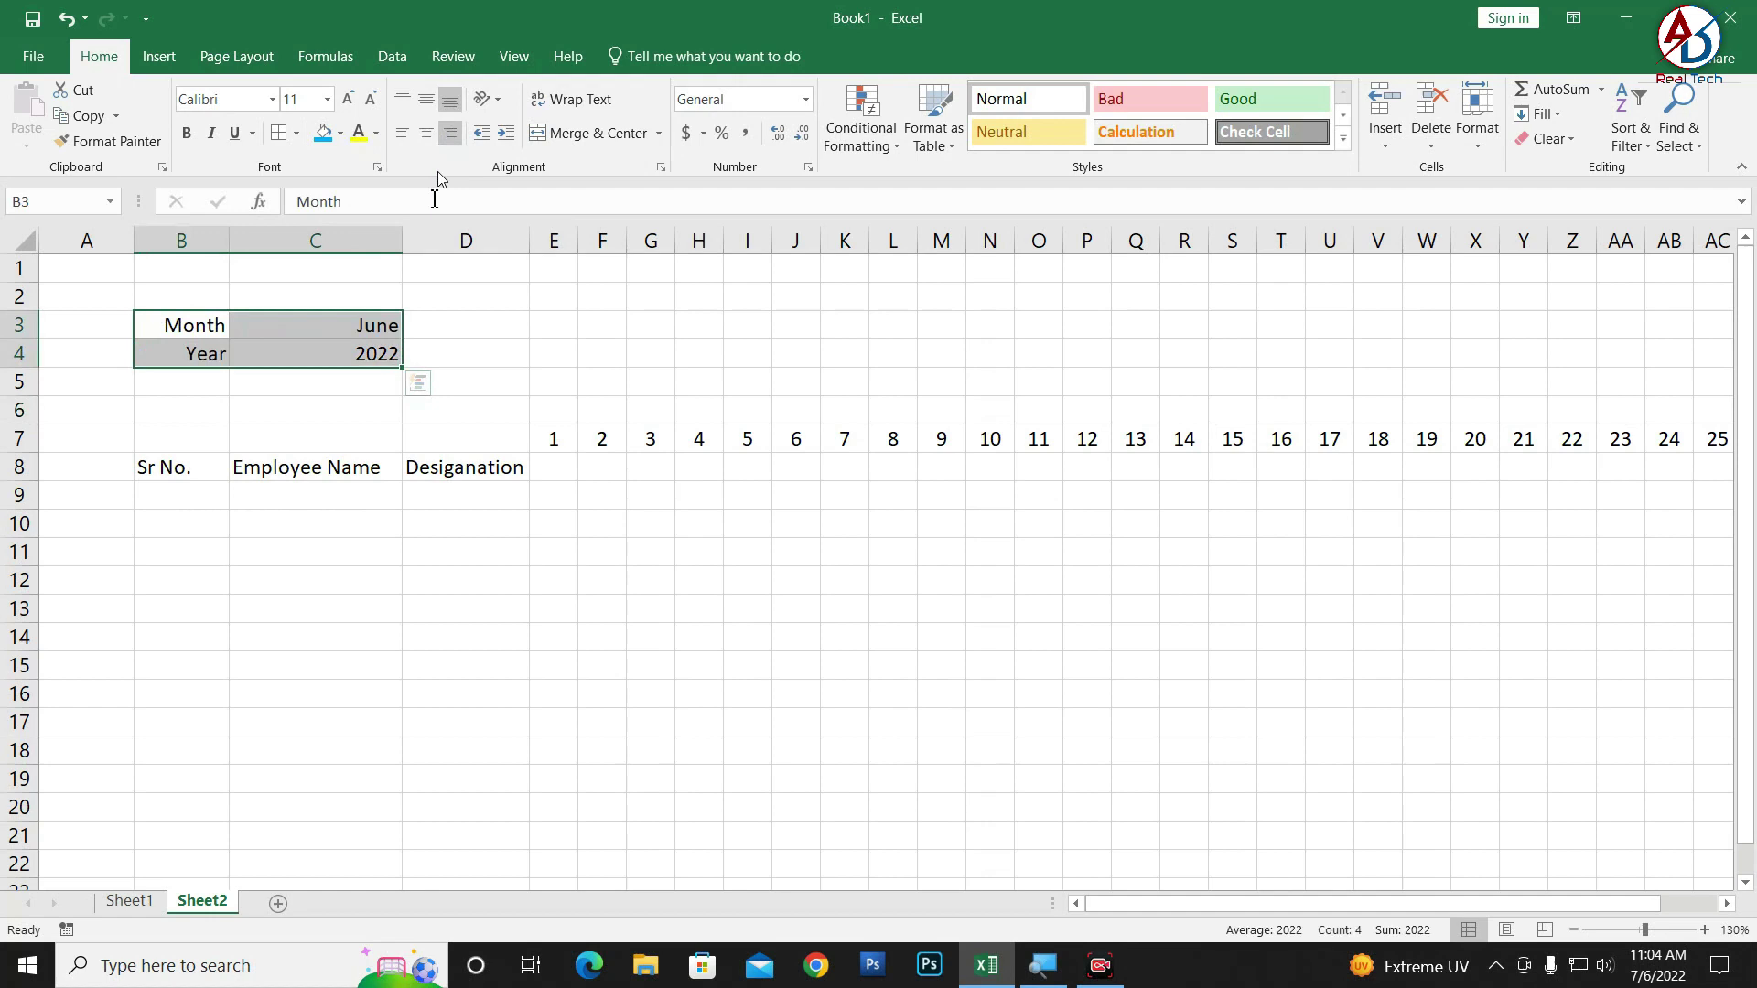
click(330, 381)
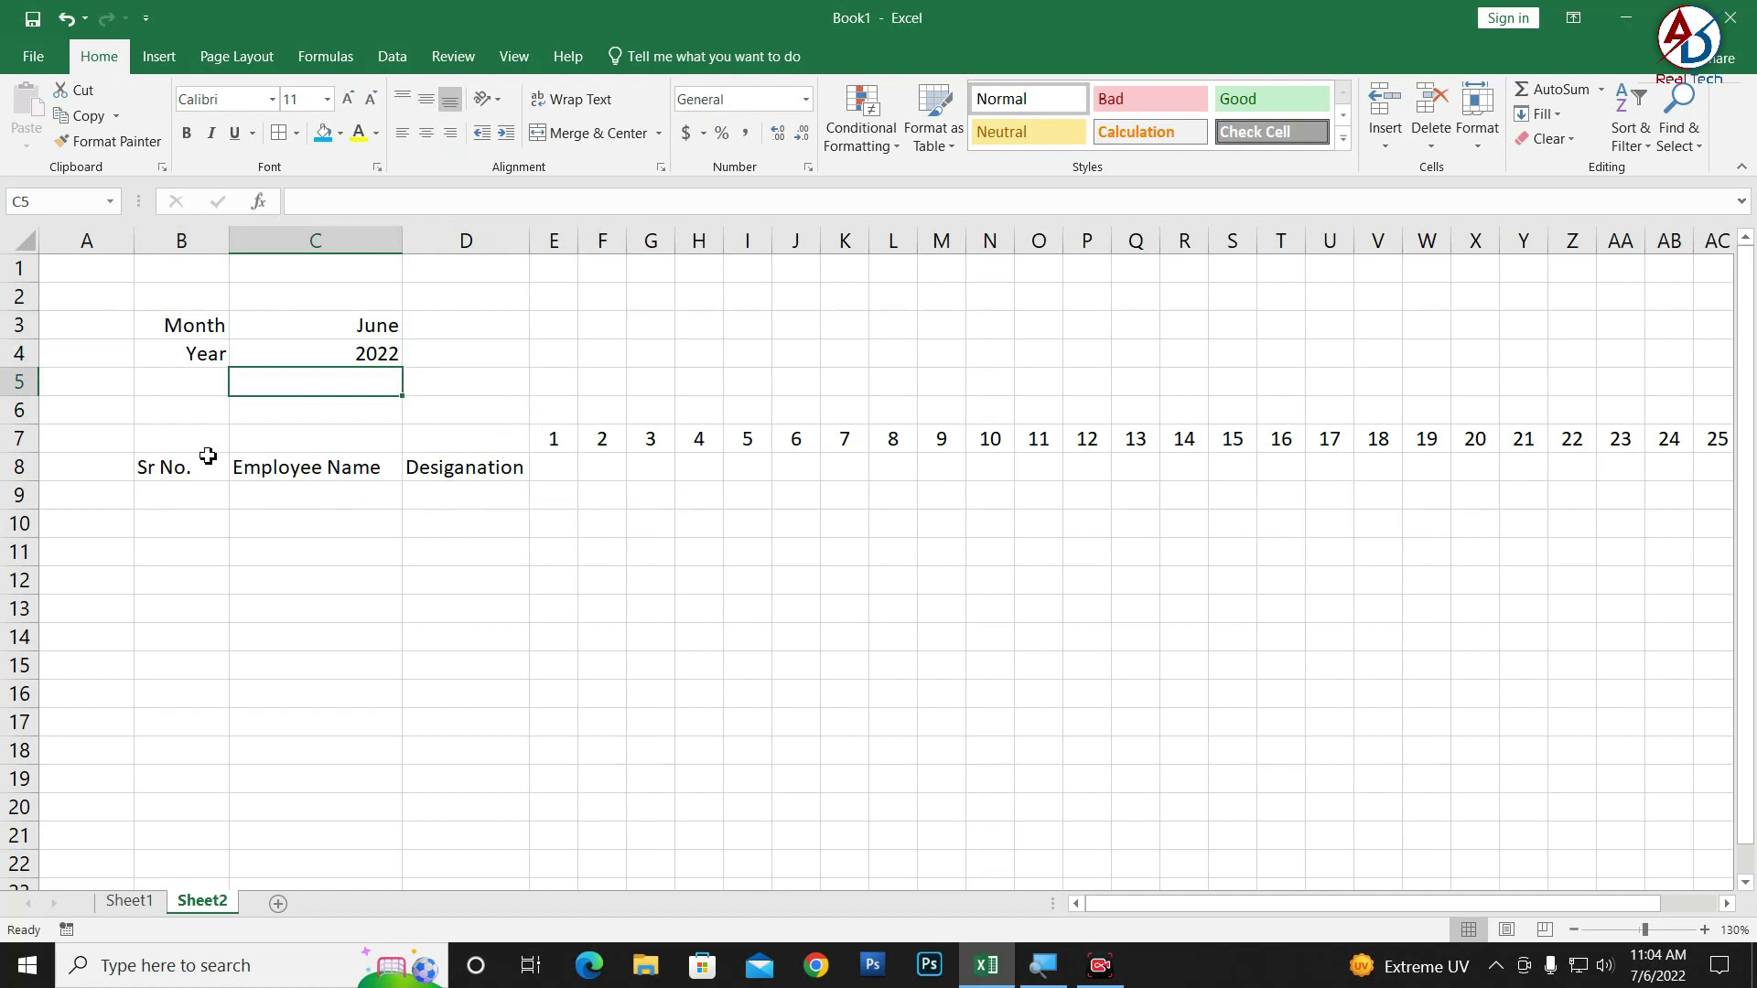
- Narrow column B to 7.00 and fill serial numbers 1–12 into B9:B20
click(193, 502)
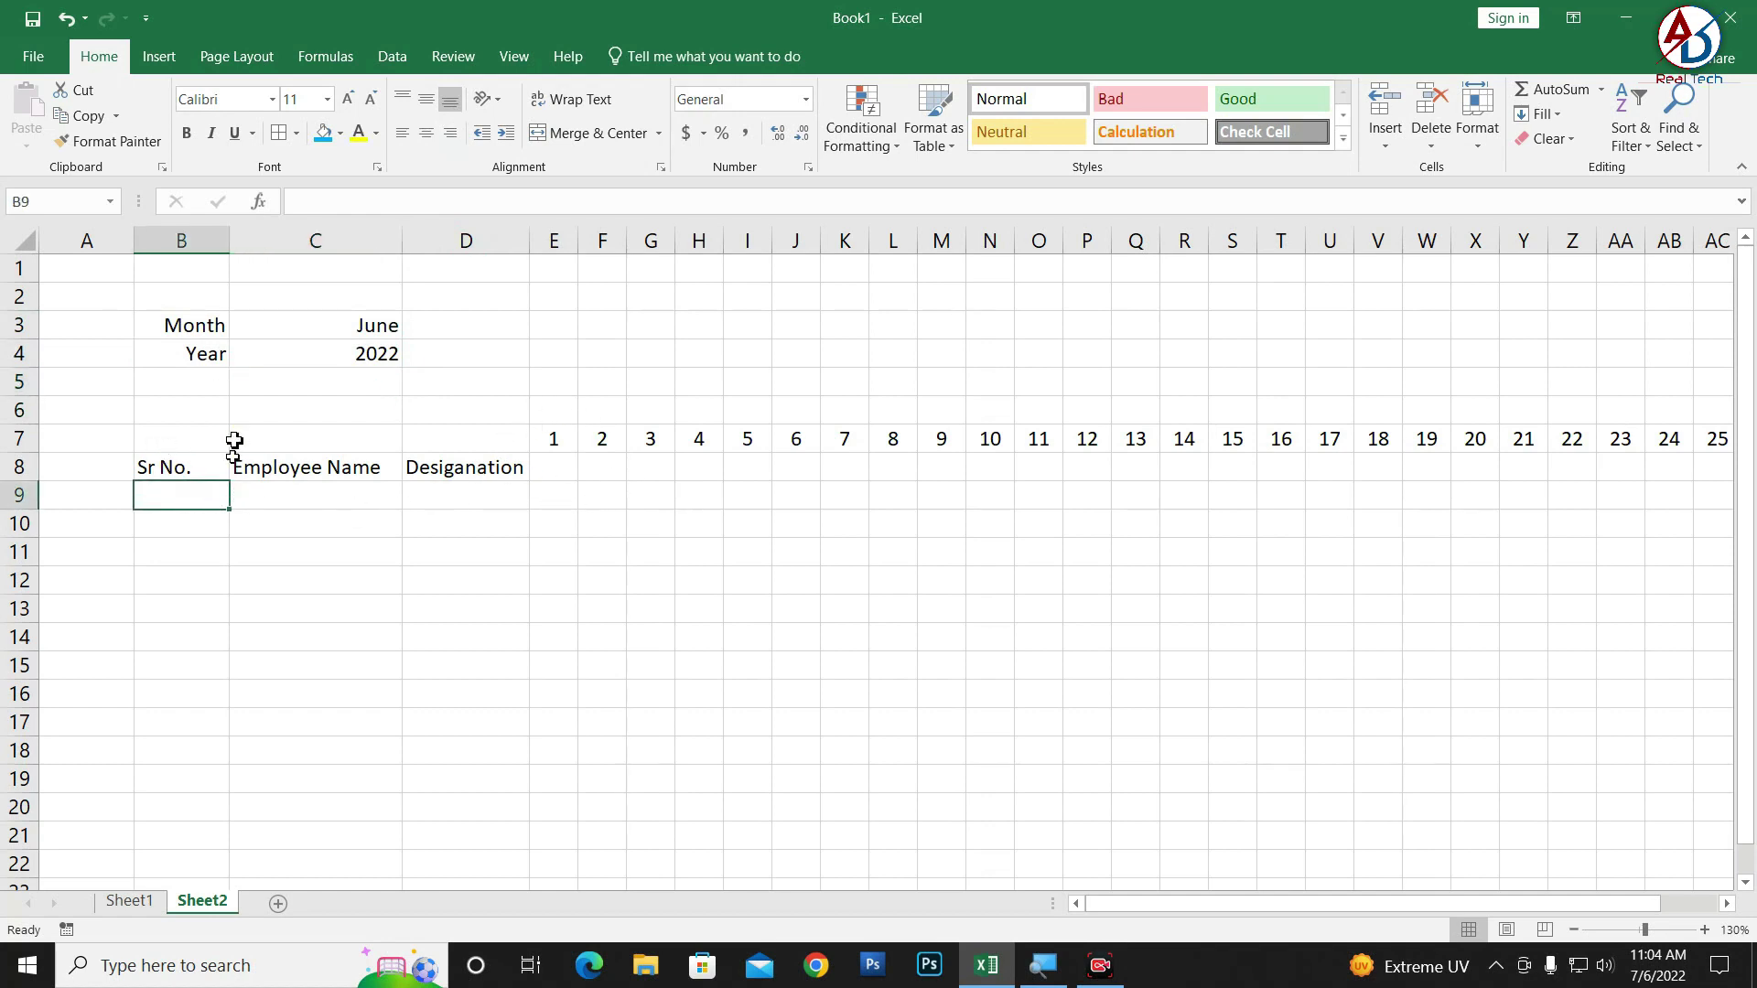
drag(229, 240, 209, 241)
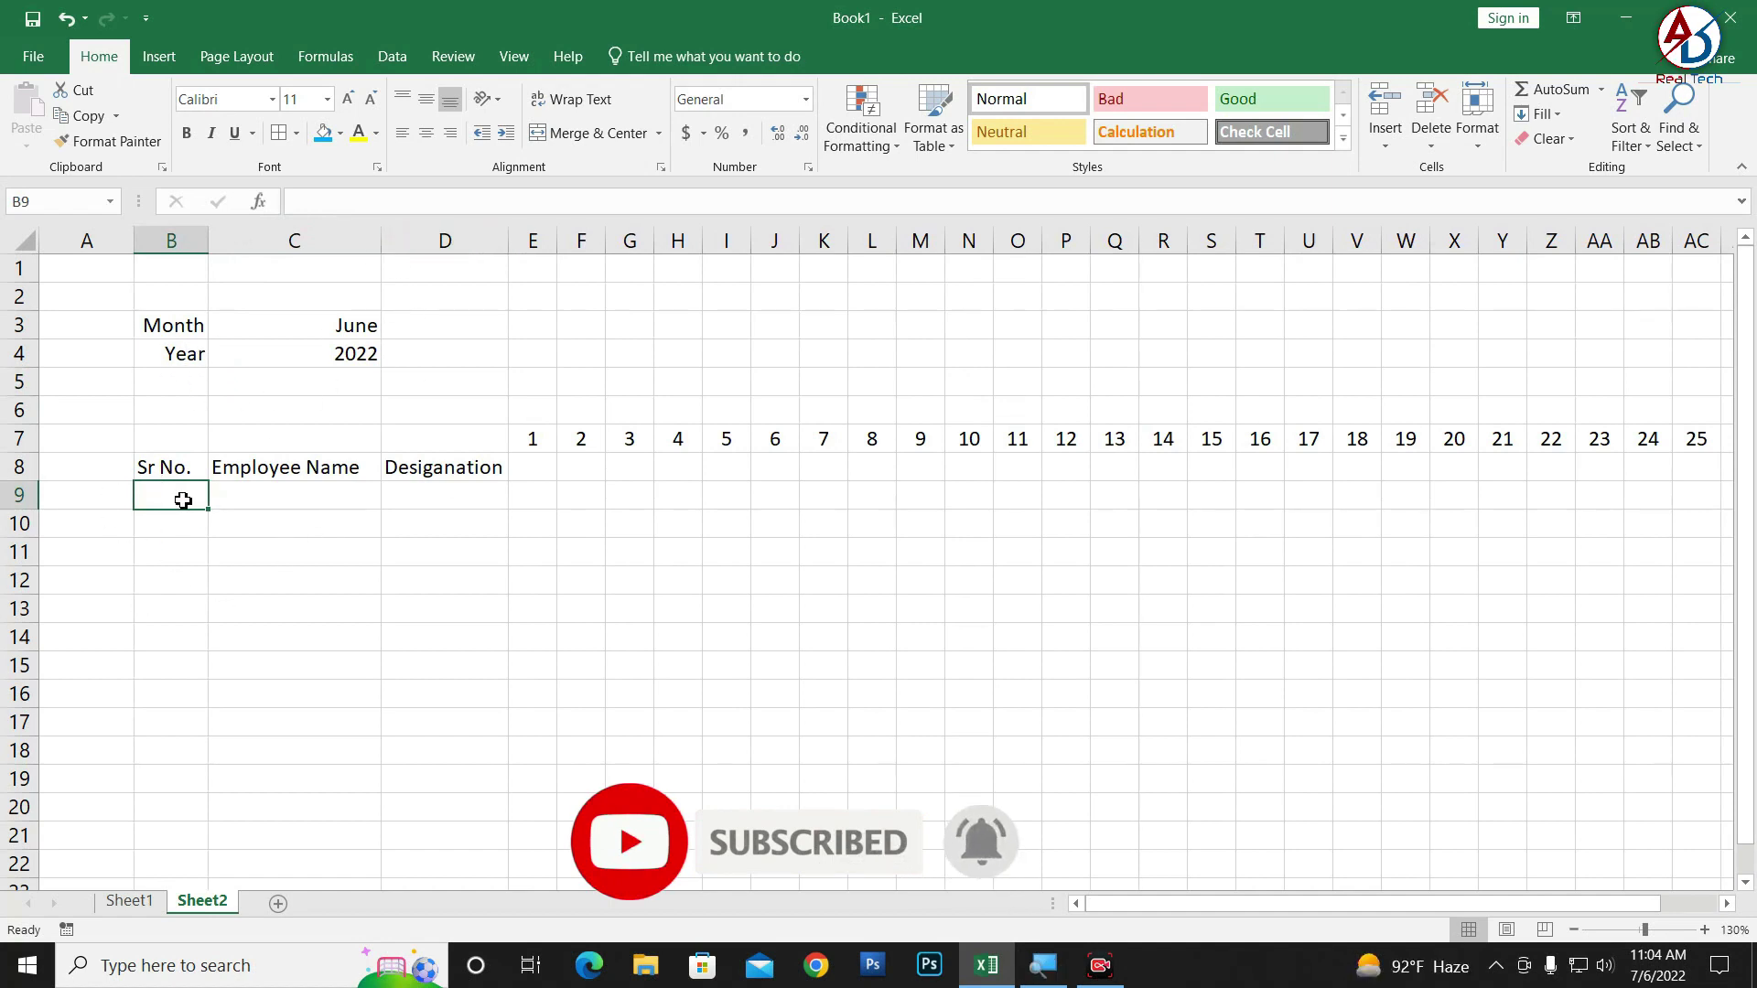
text(1)
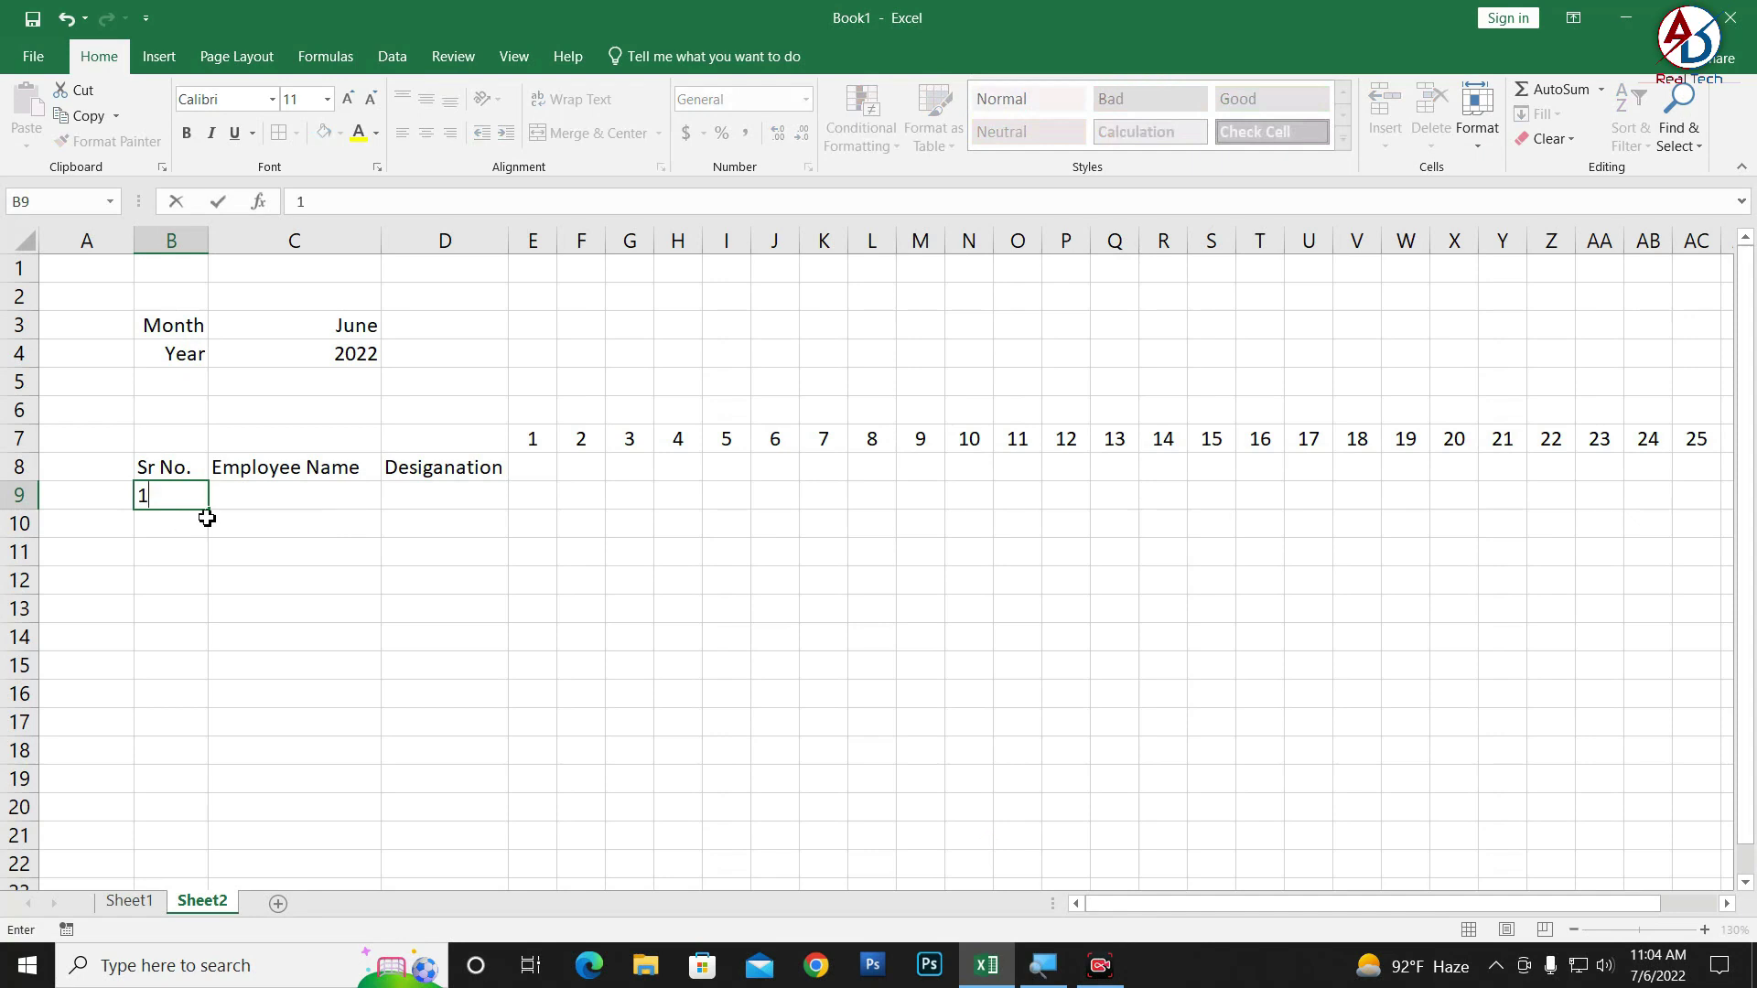
drag(214, 512, 222, 813)
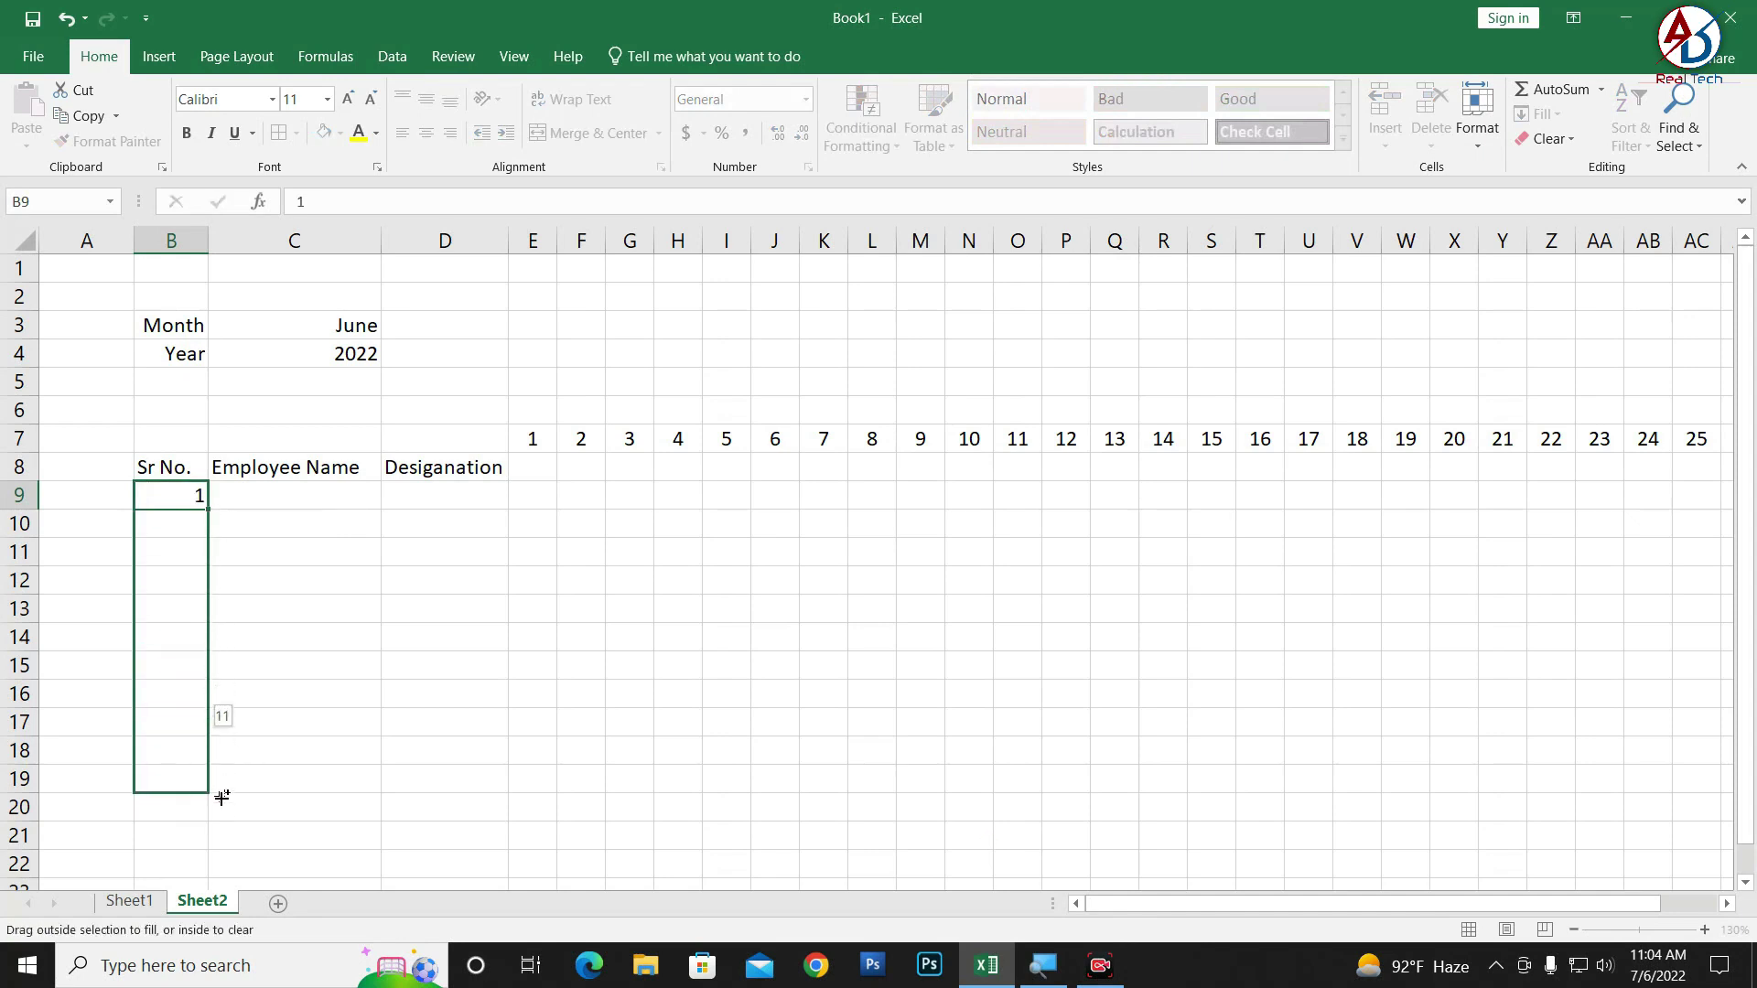
drag(222, 813, 222, 814)
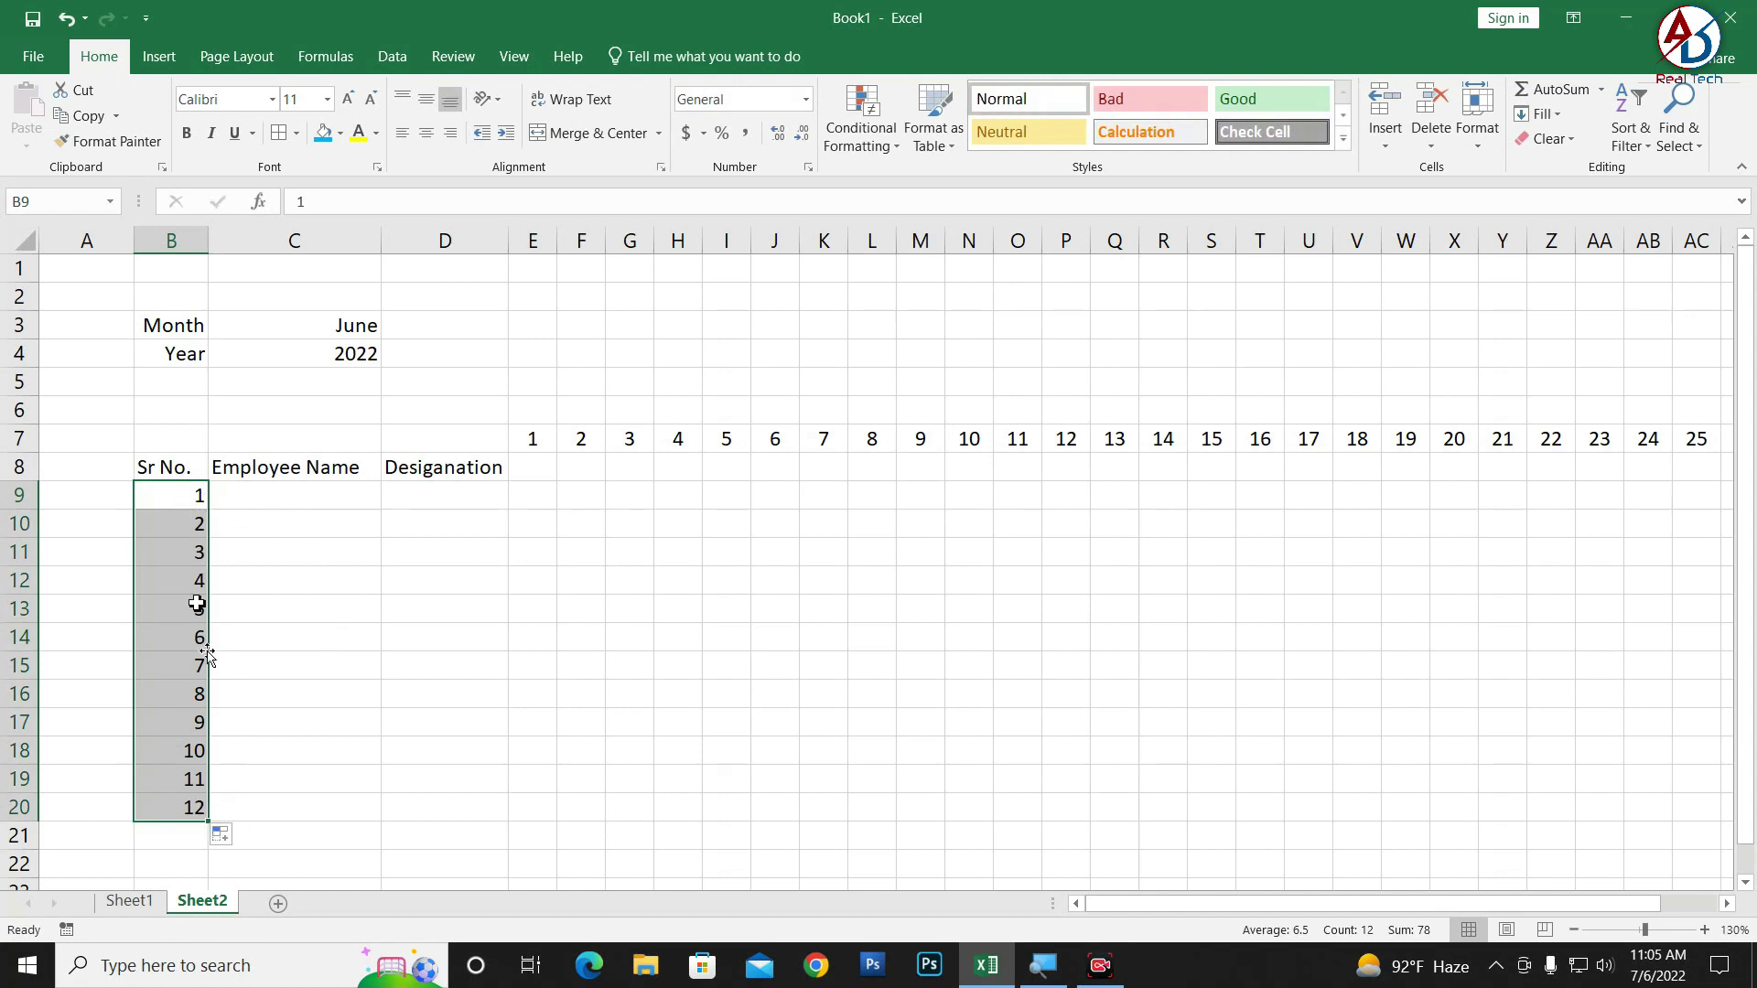
click(536, 534)
click(523, 471)
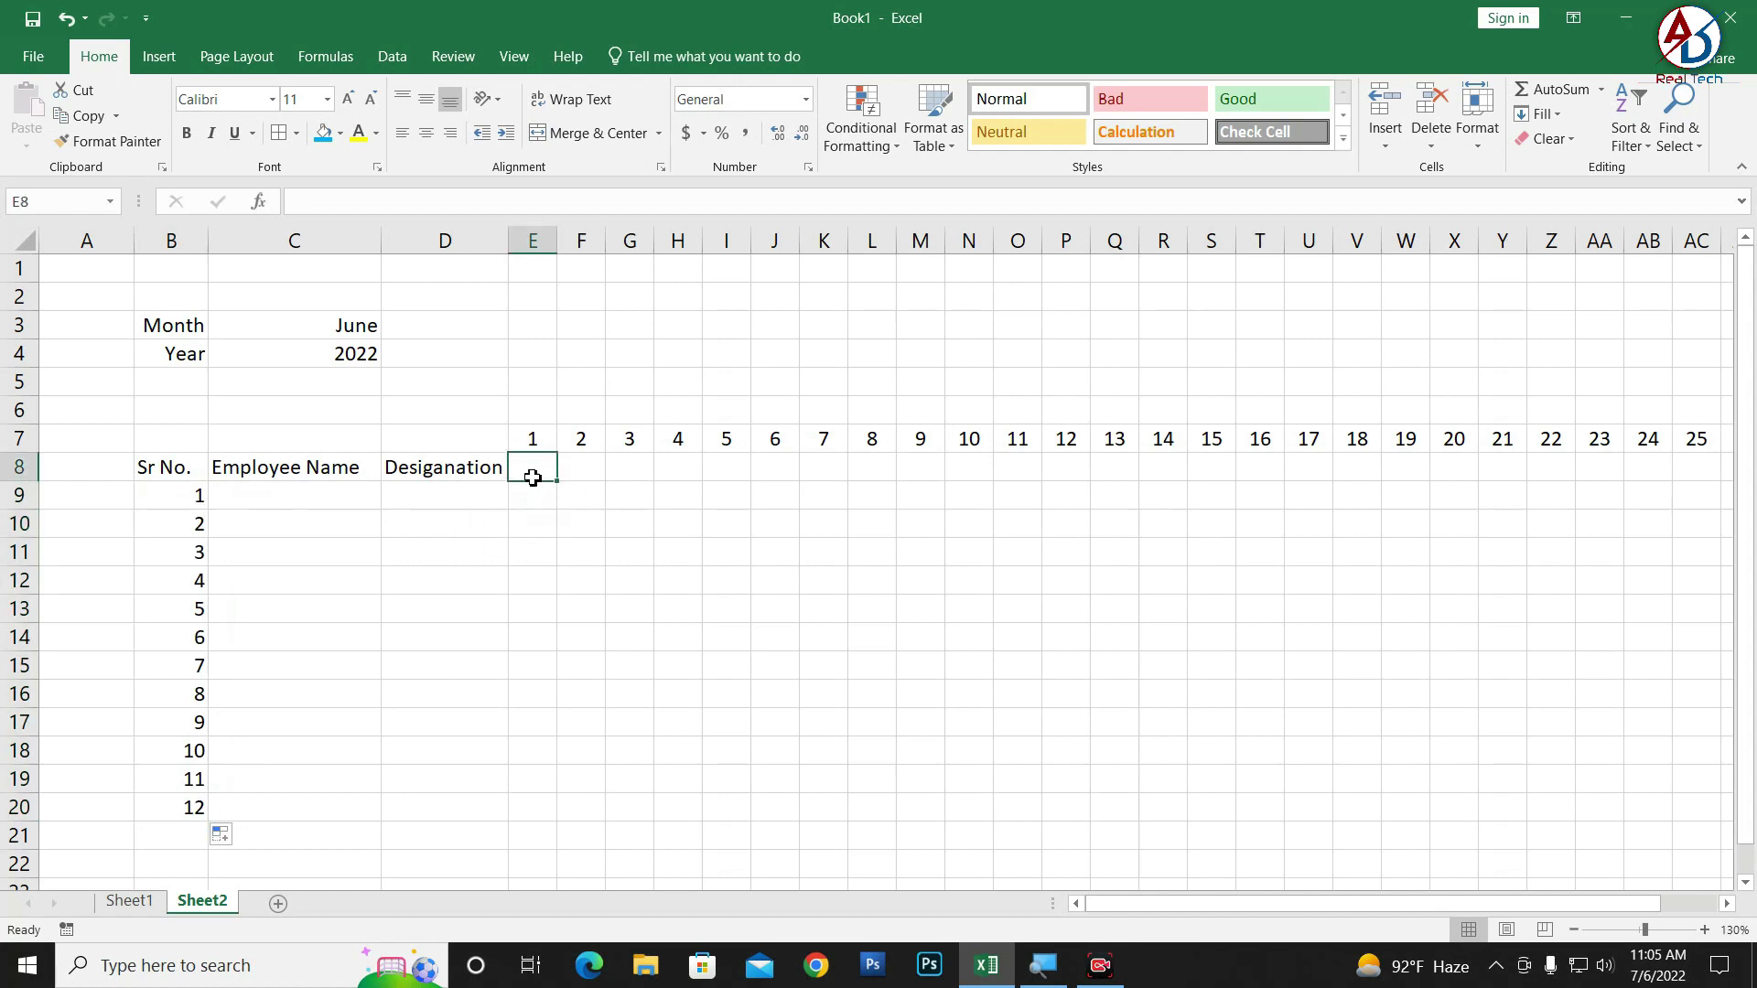
- Enter Sun in E8 and autofill weekday names across E8:AH8, ending on Mon
text(s)
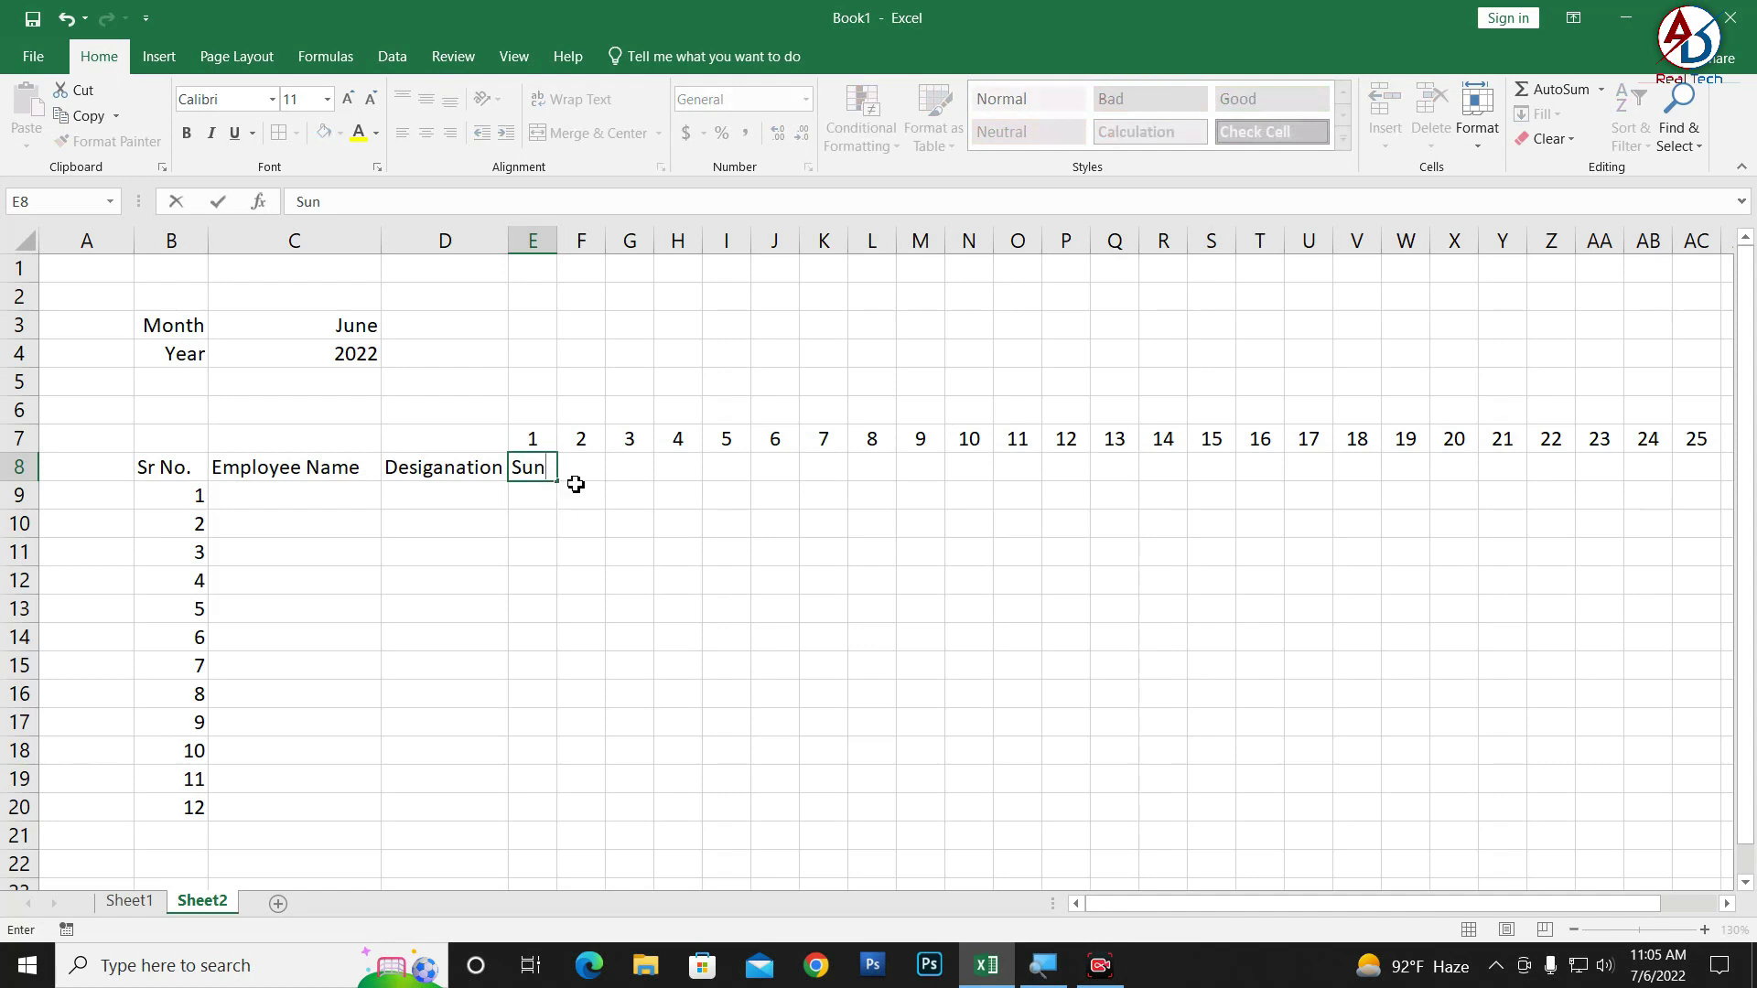
key(ctrl+Return)
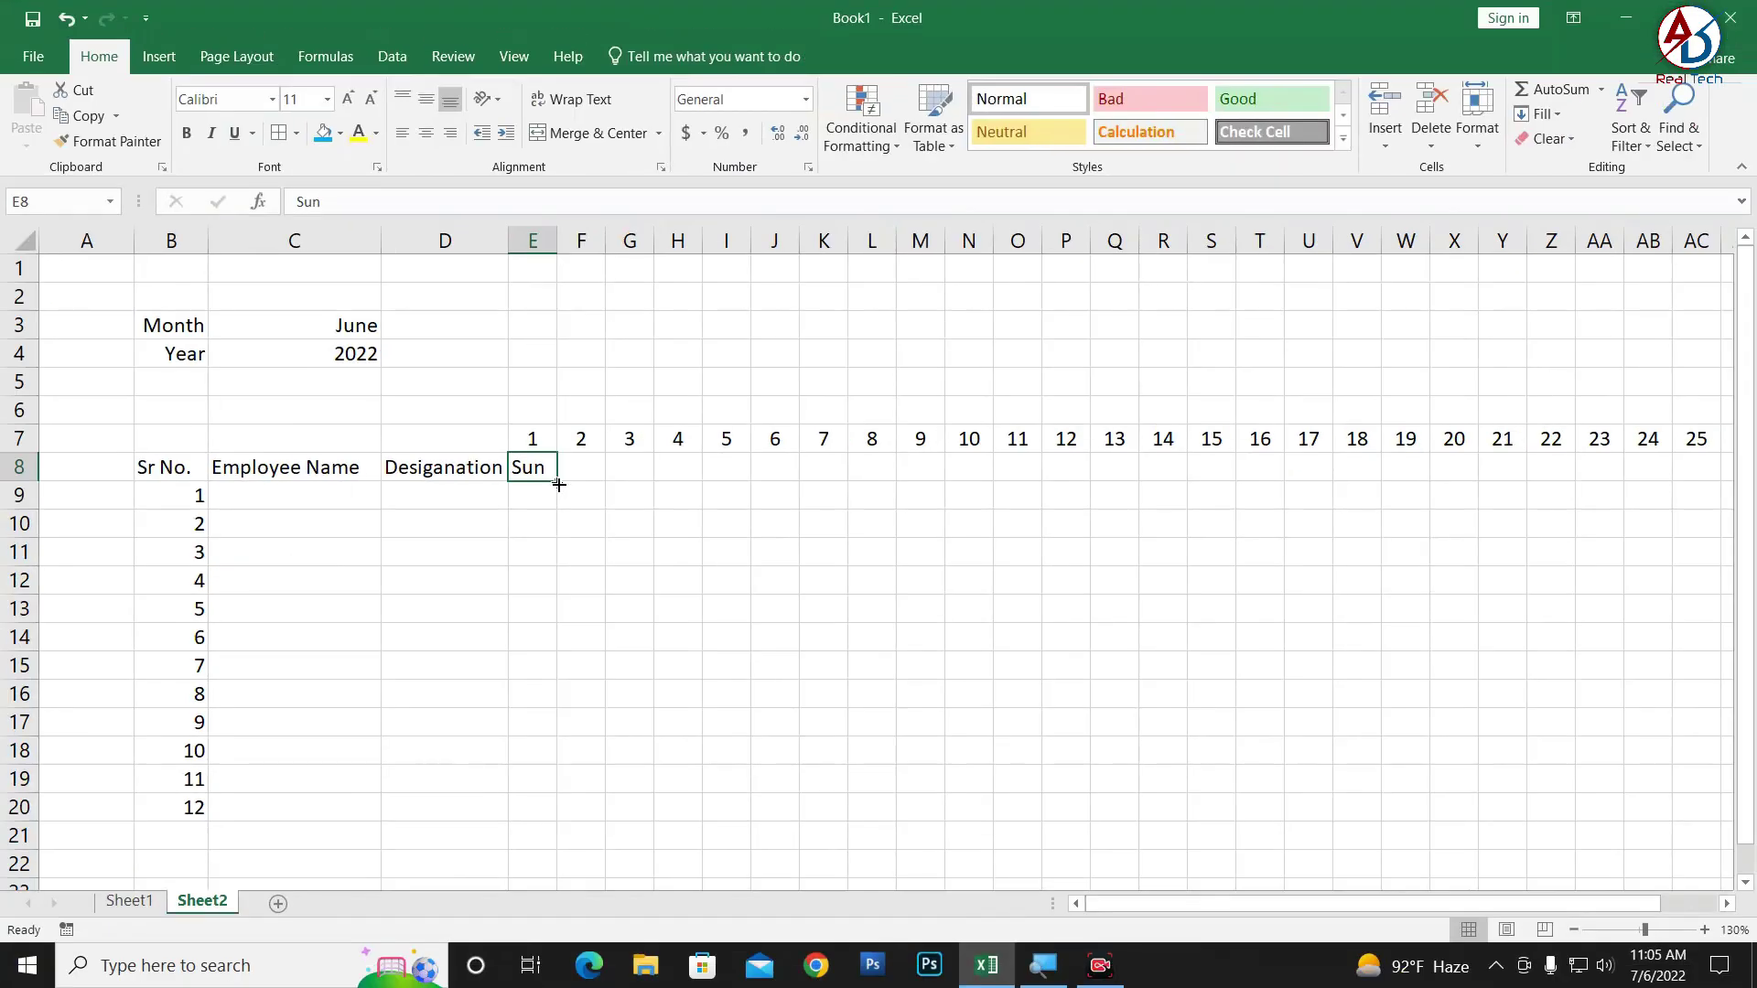
drag(558, 484, 1610, 480)
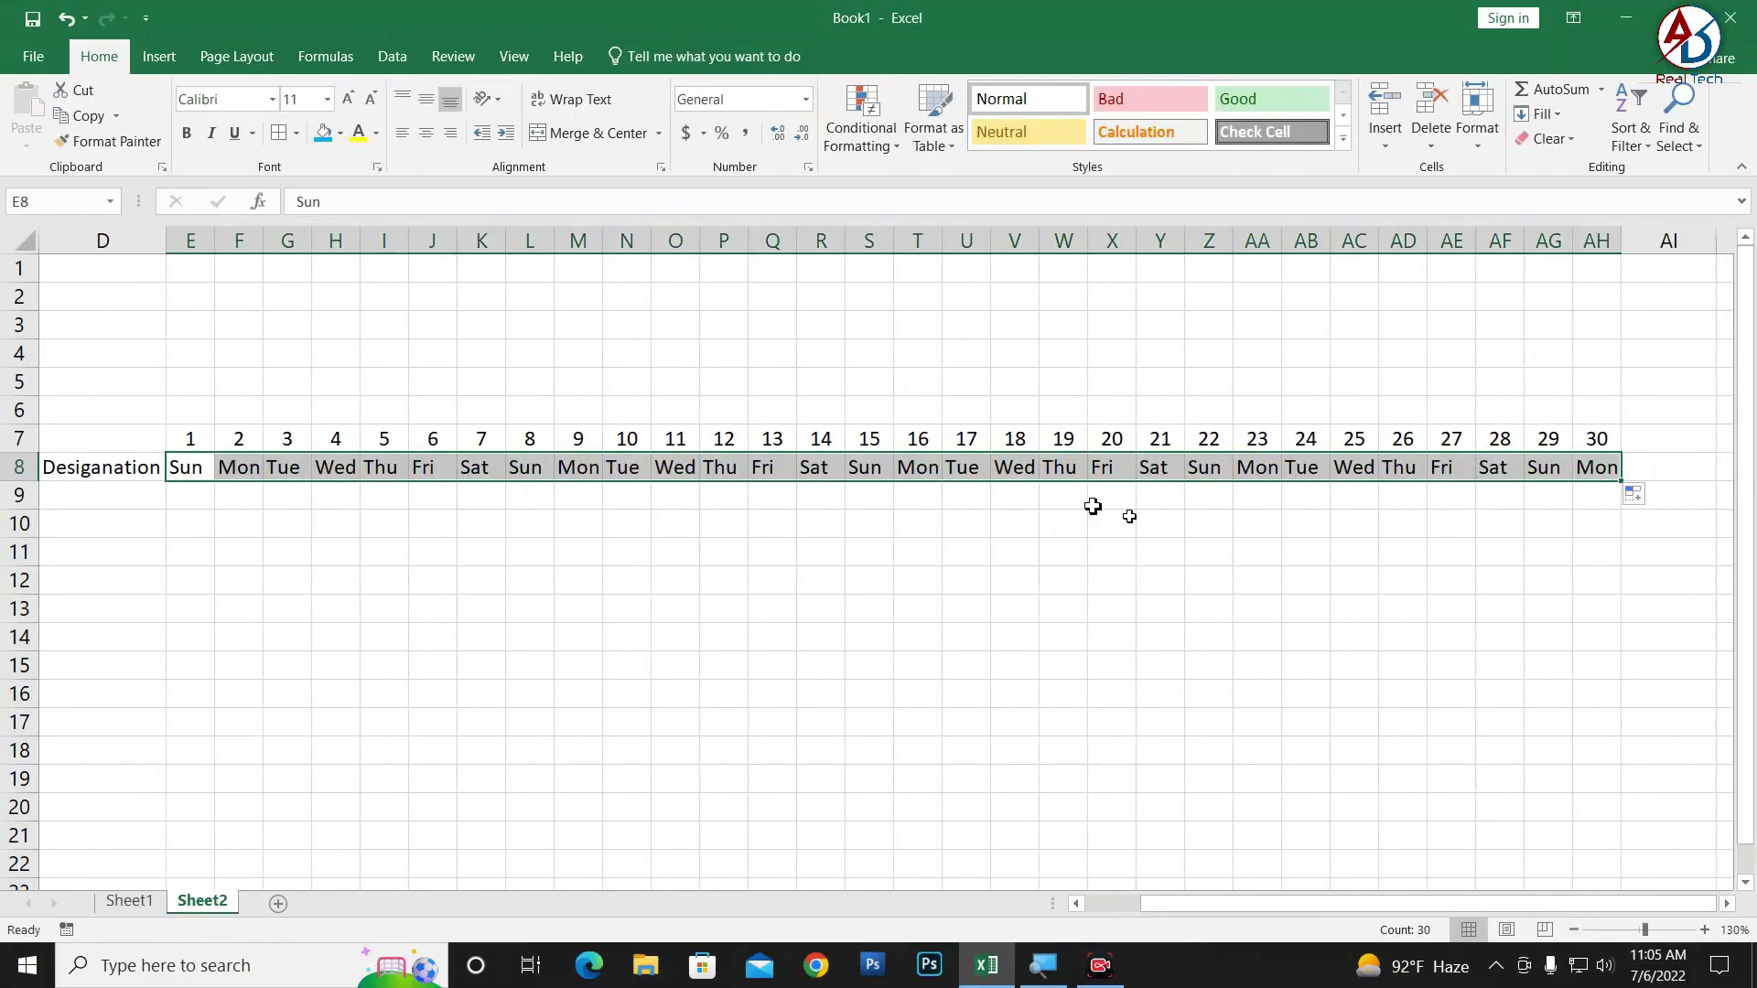
click(661, 615)
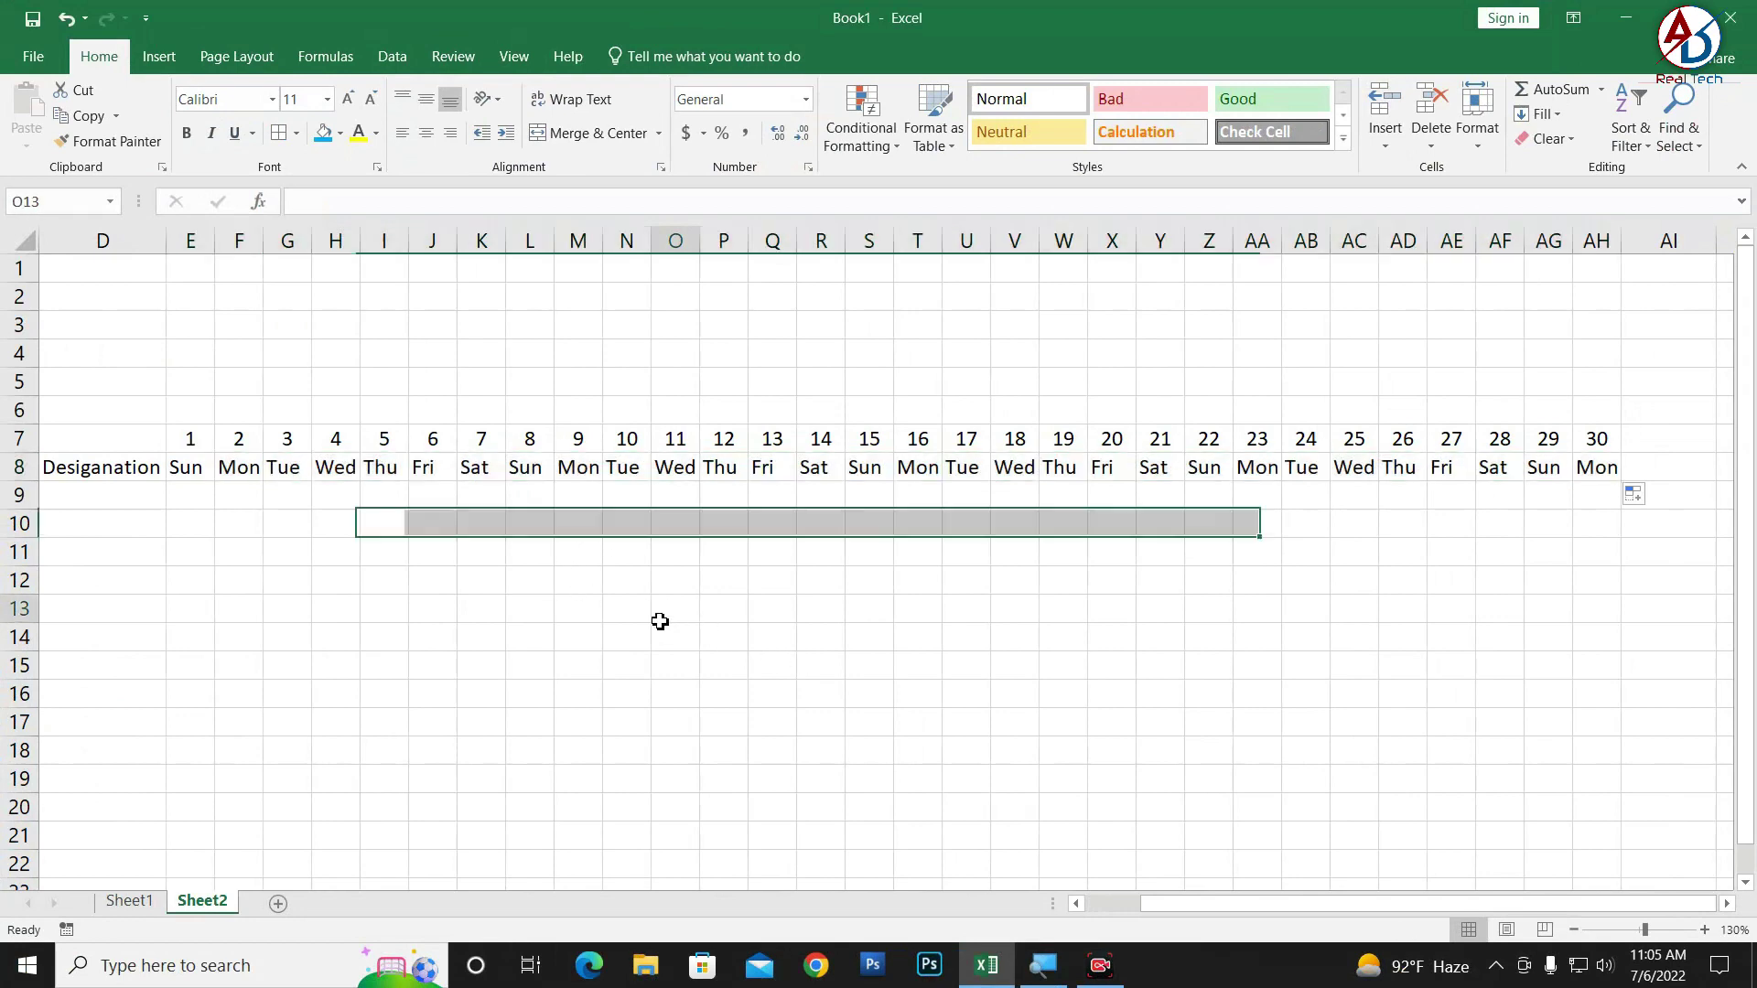
click(196, 468)
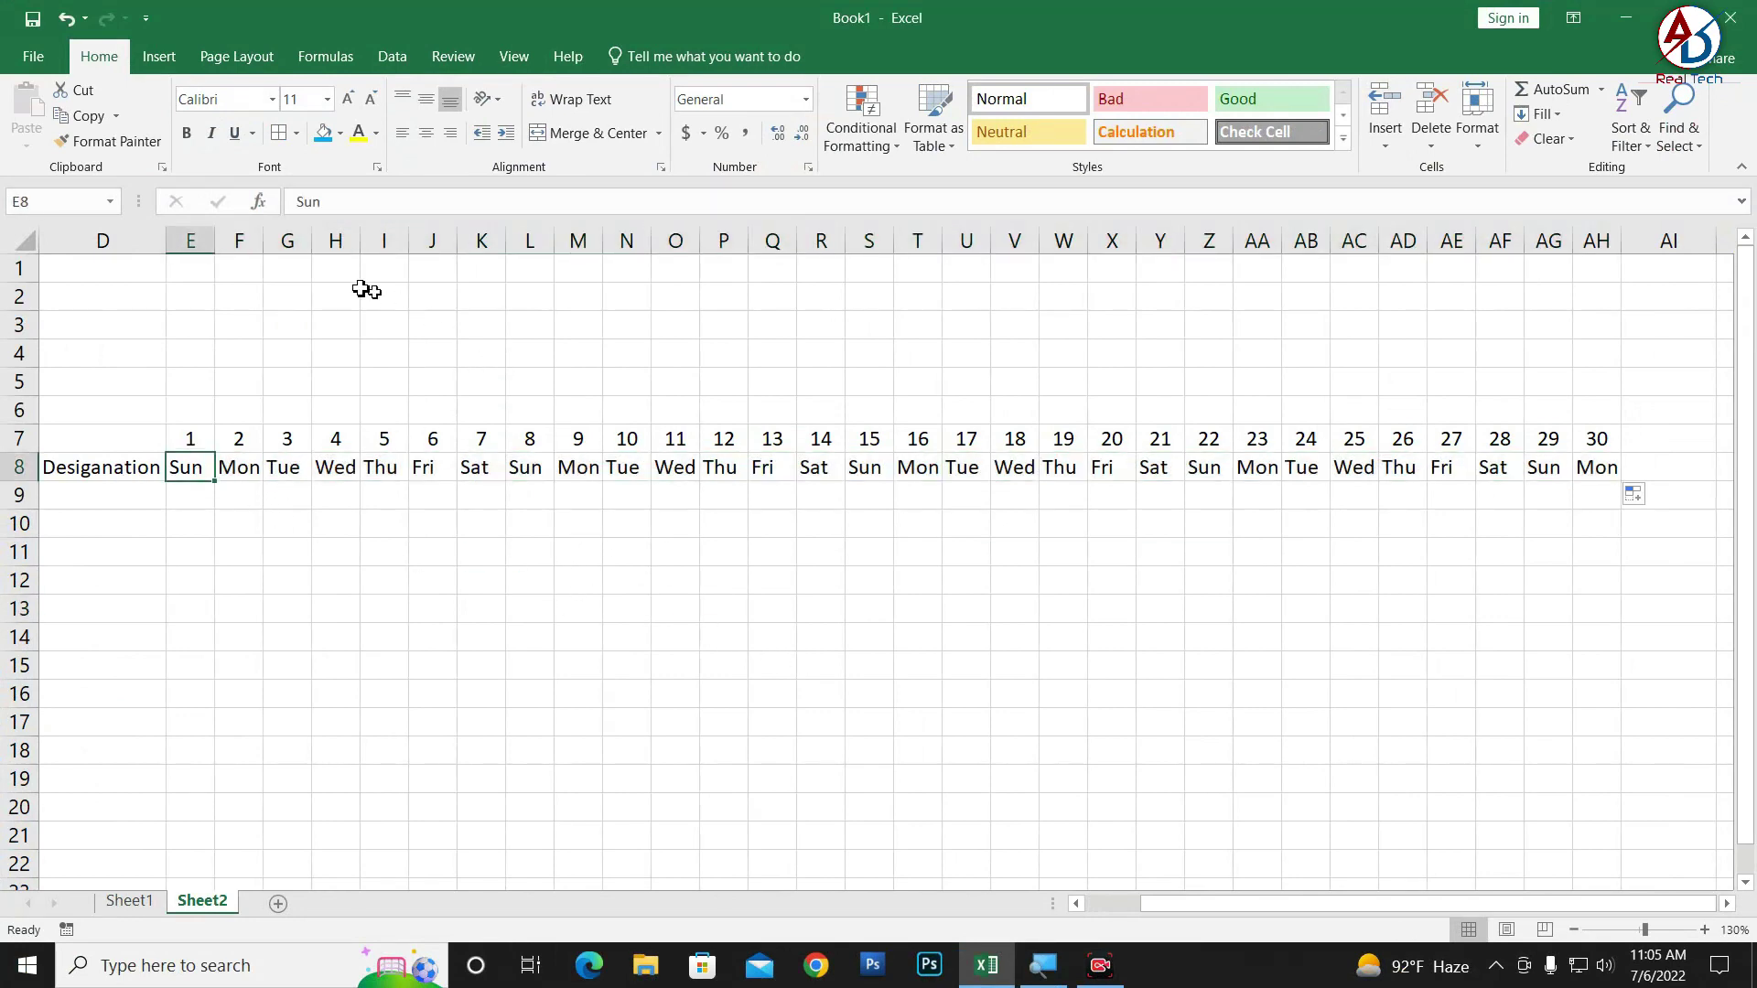
- Make the Sun labels in E8, L8, S8, Z8 and AG8 red
click(375, 134)
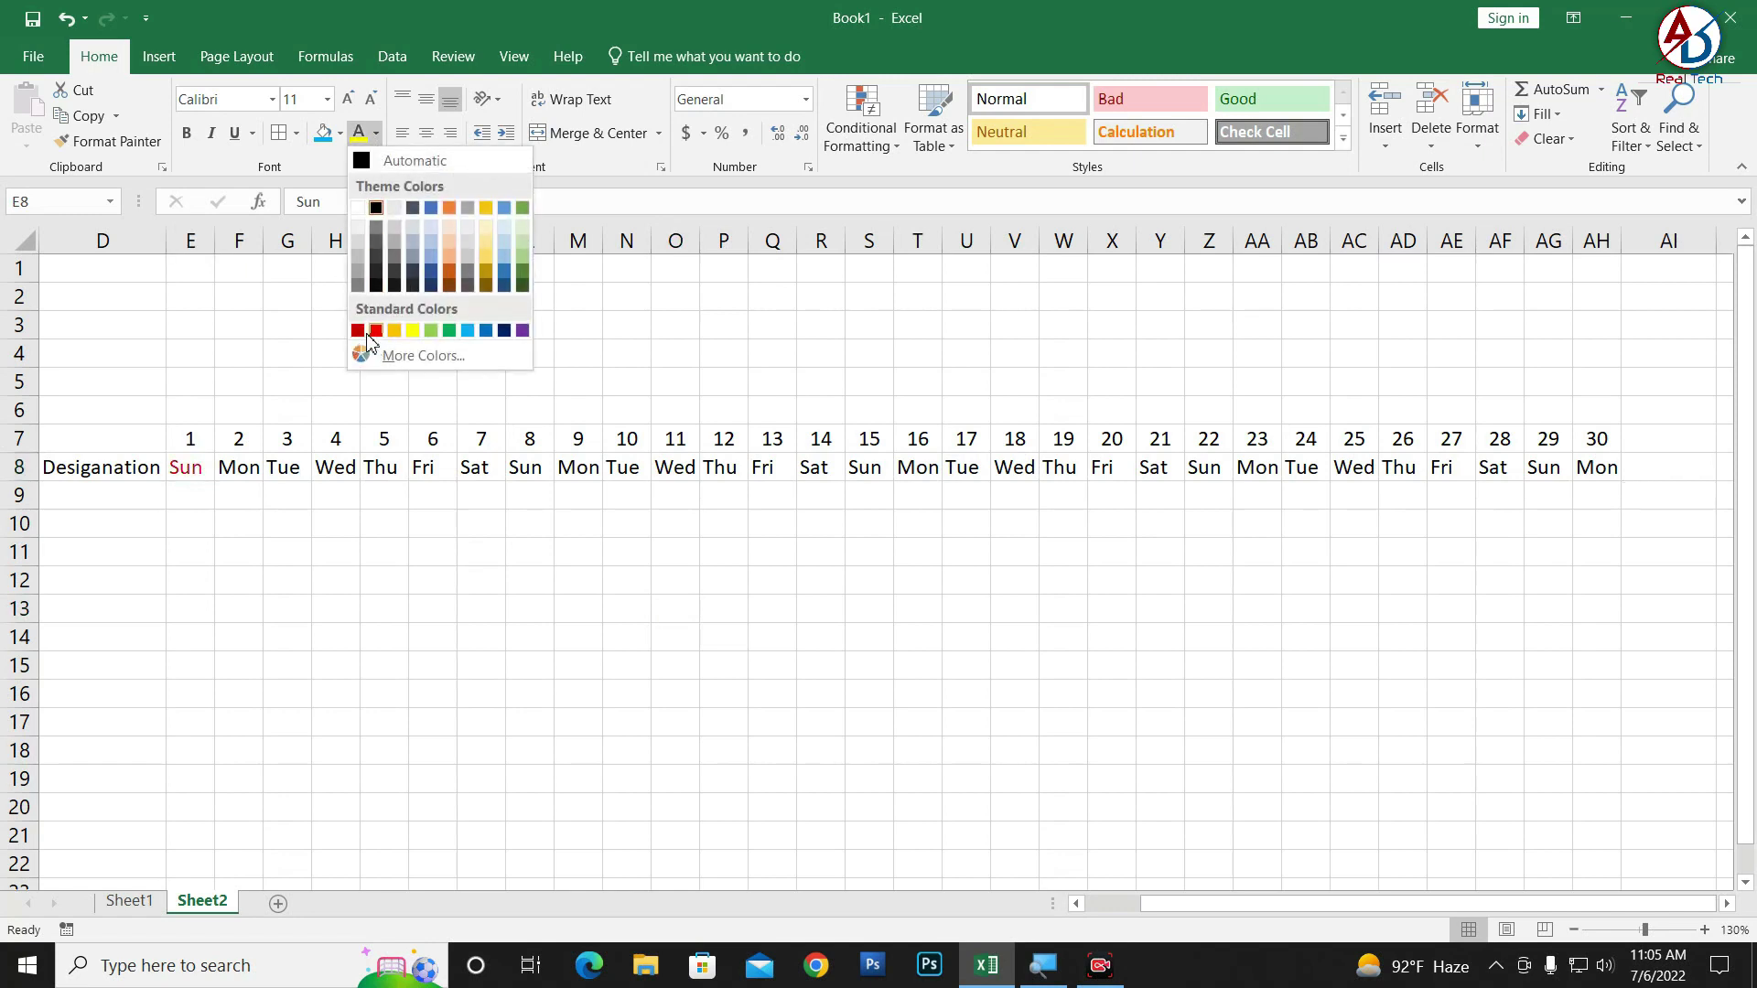
click(376, 331)
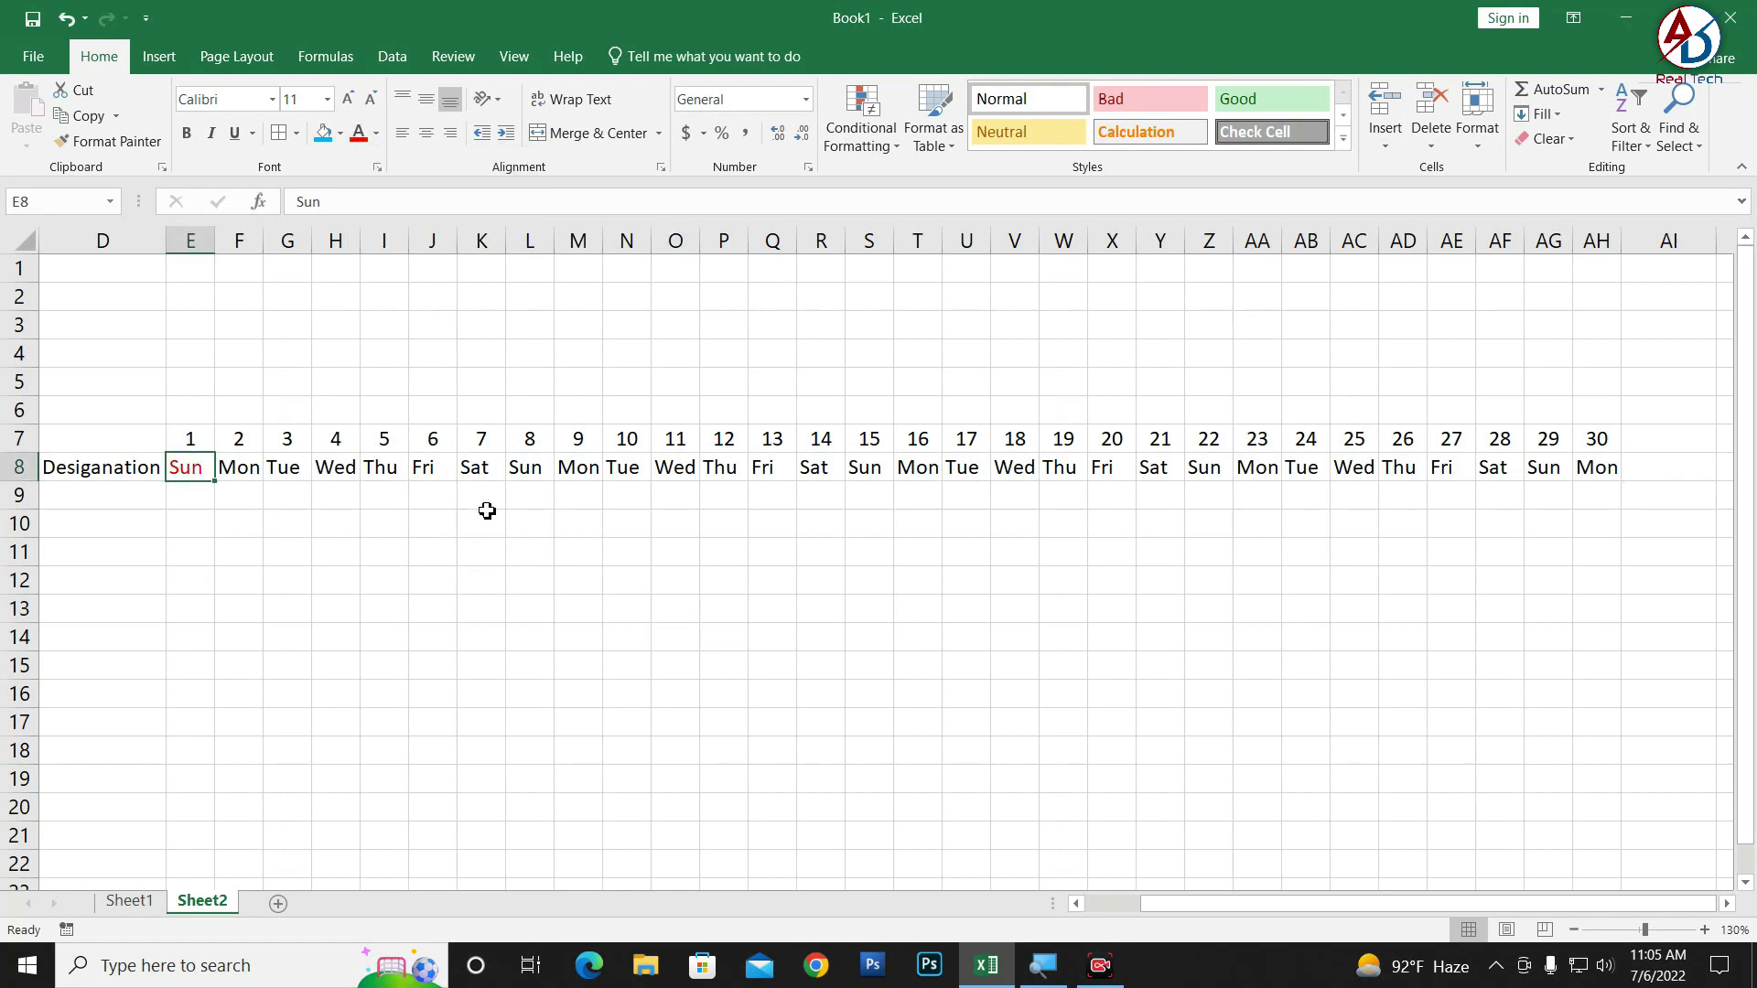
click(522, 477)
click(358, 134)
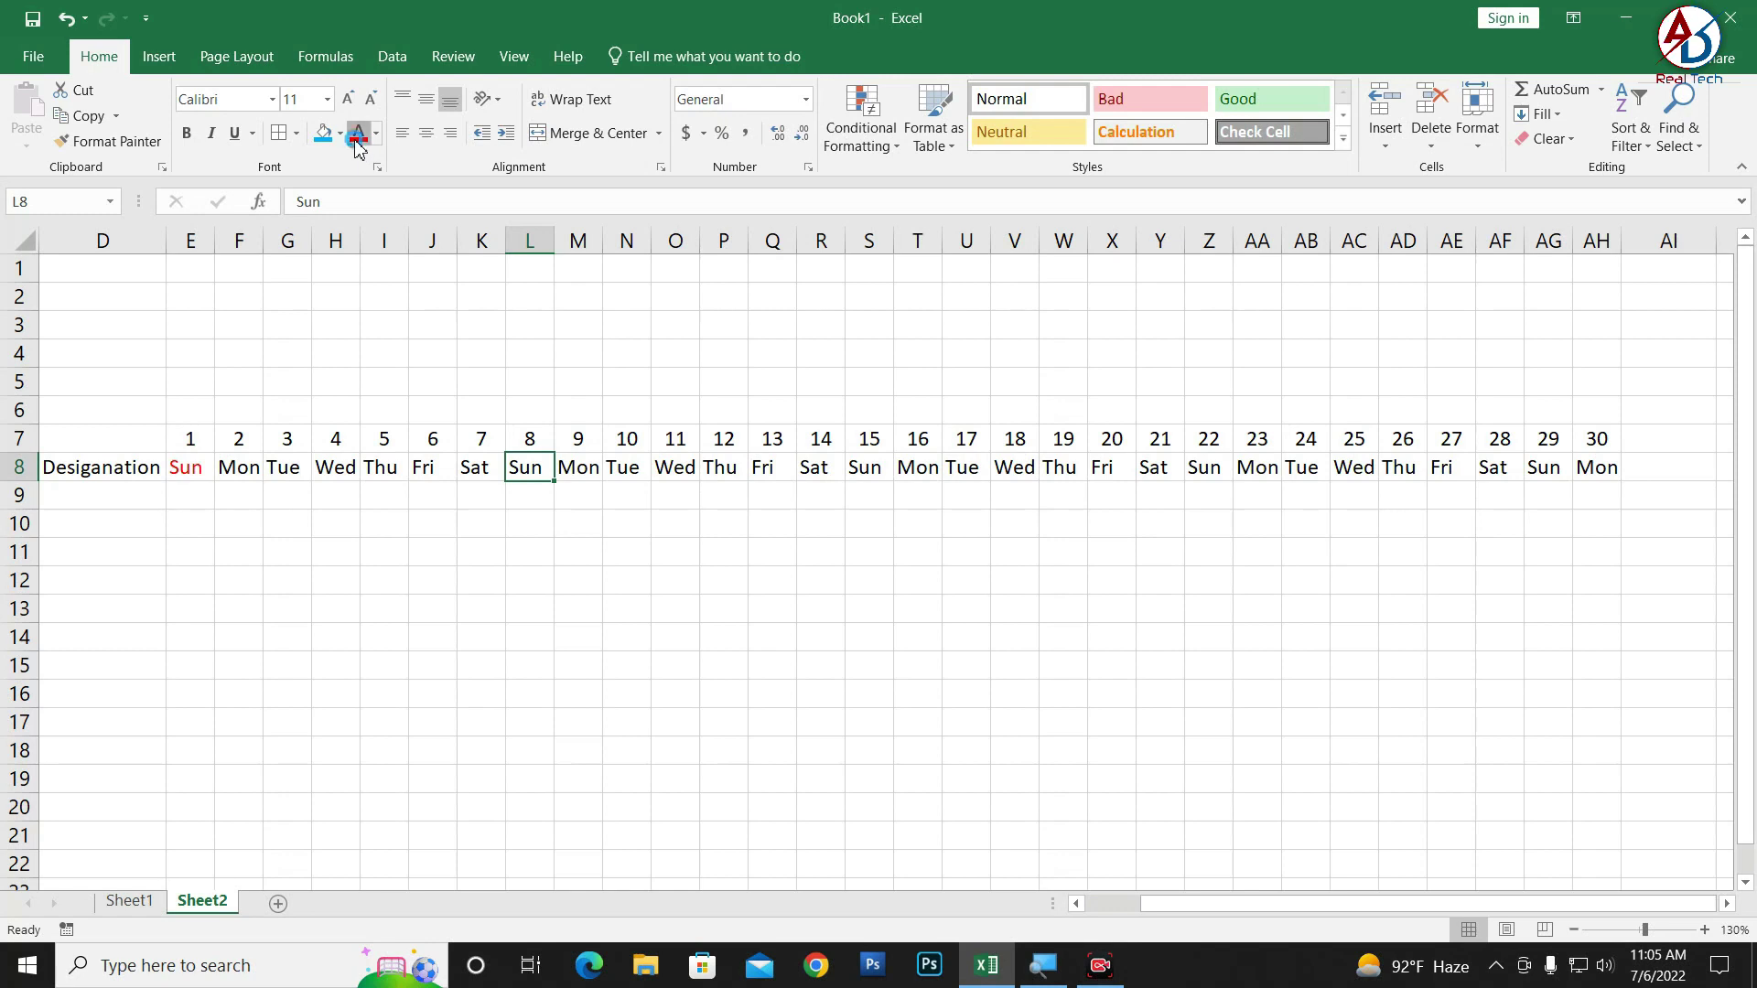
click(864, 472)
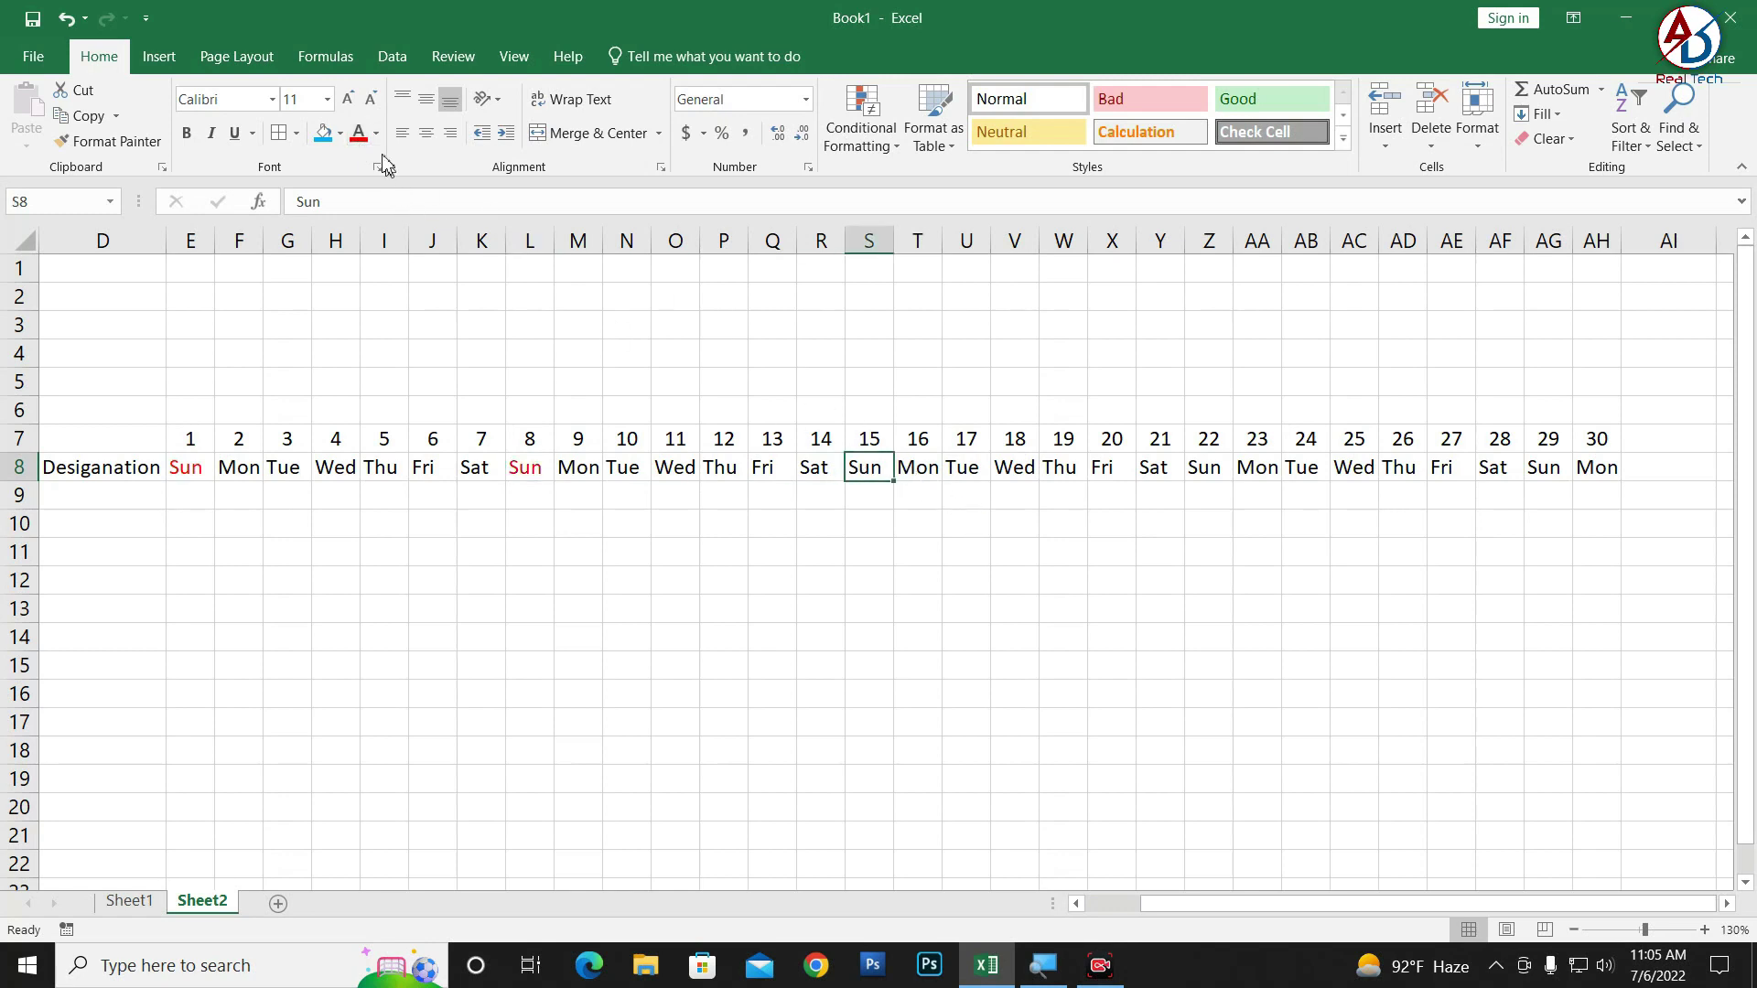
click(358, 133)
click(1199, 473)
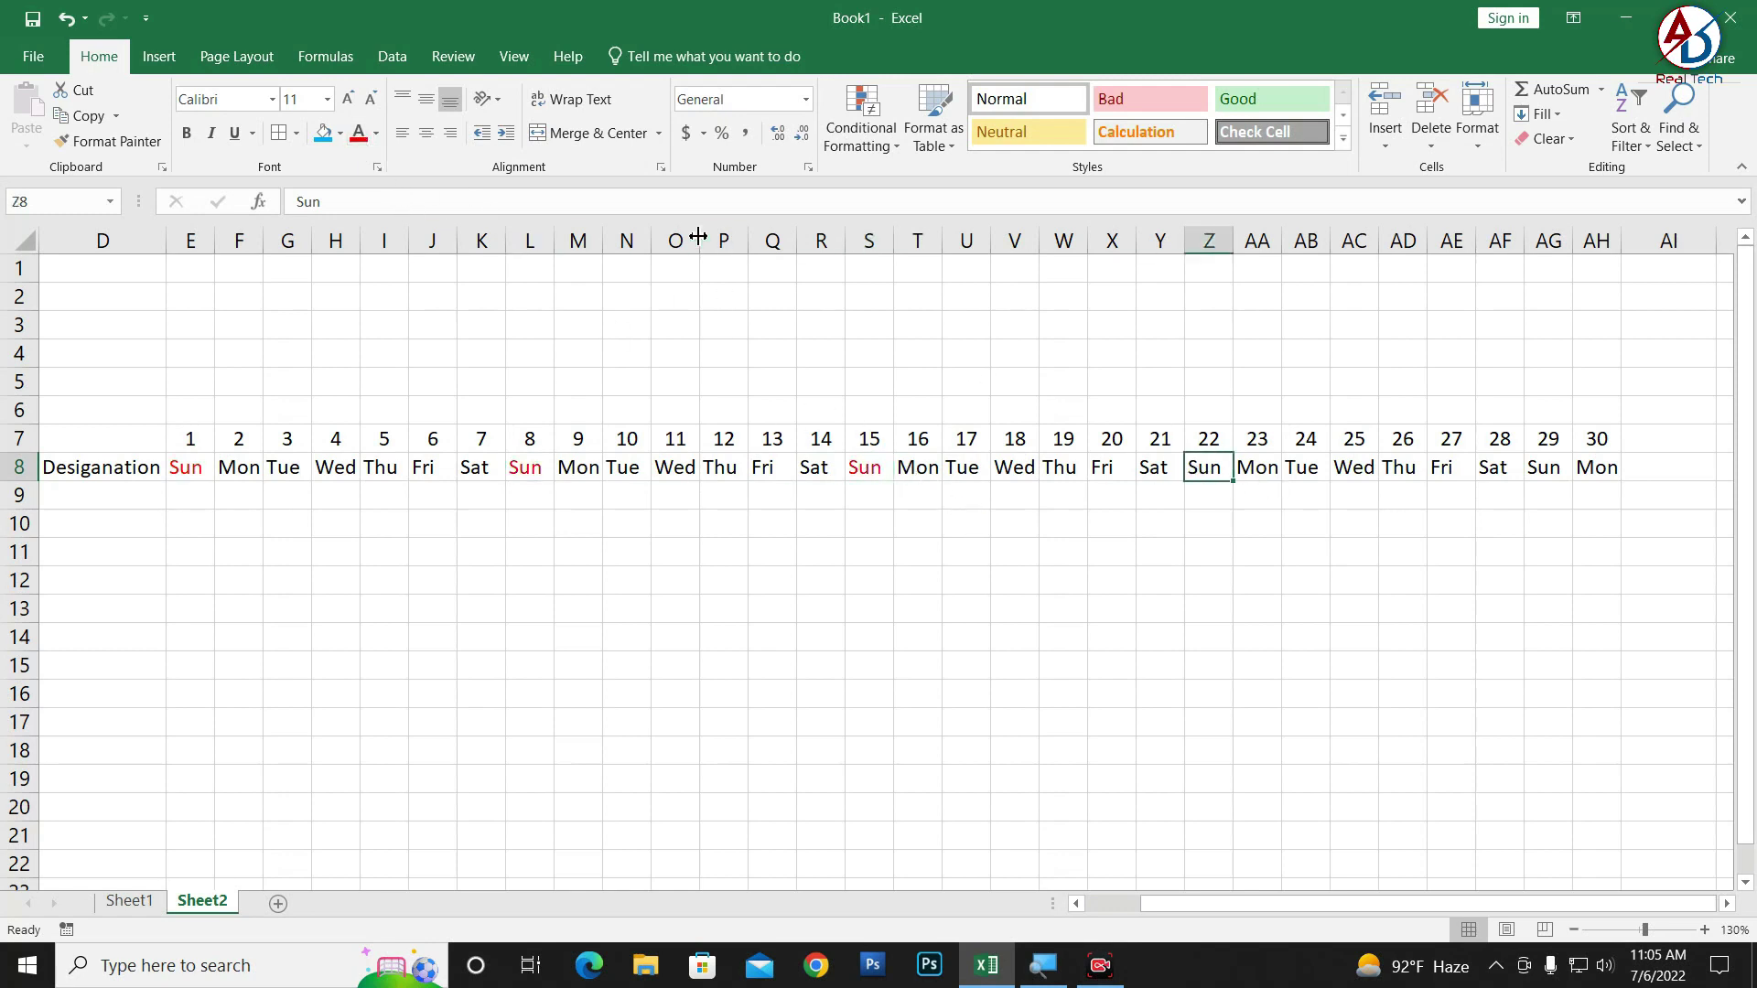
click(358, 133)
click(1553, 473)
click(358, 134)
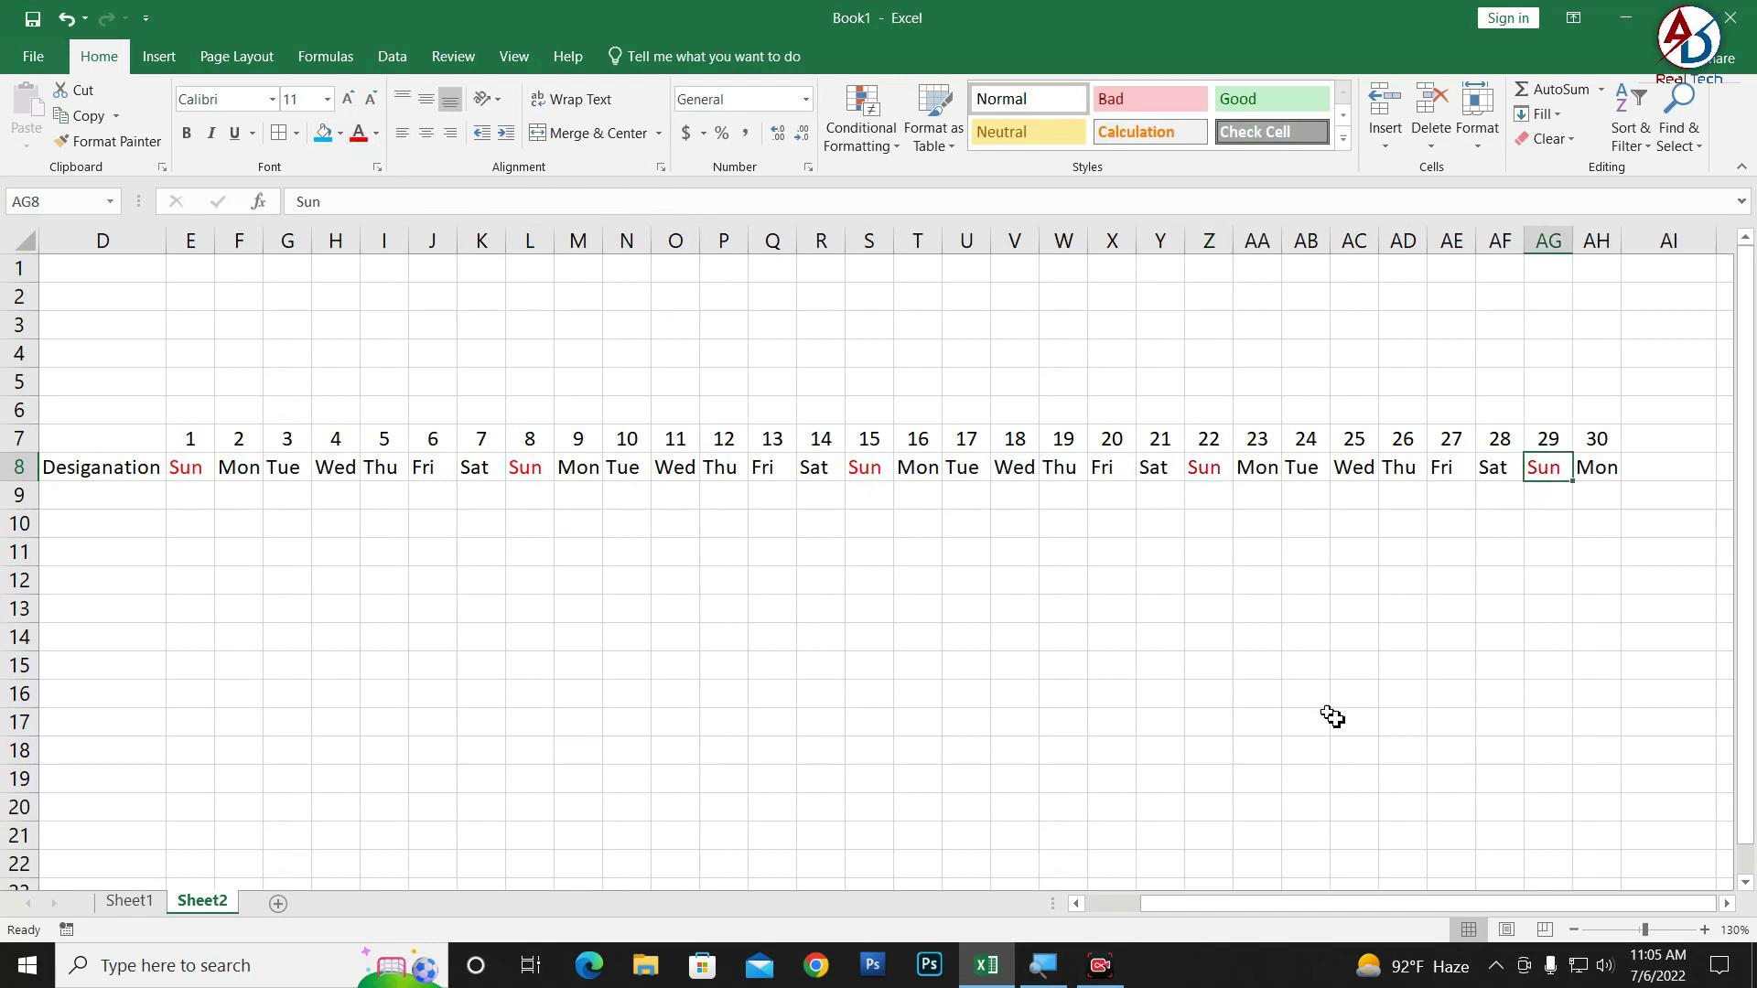
scroll(1508, 911, left, 3)
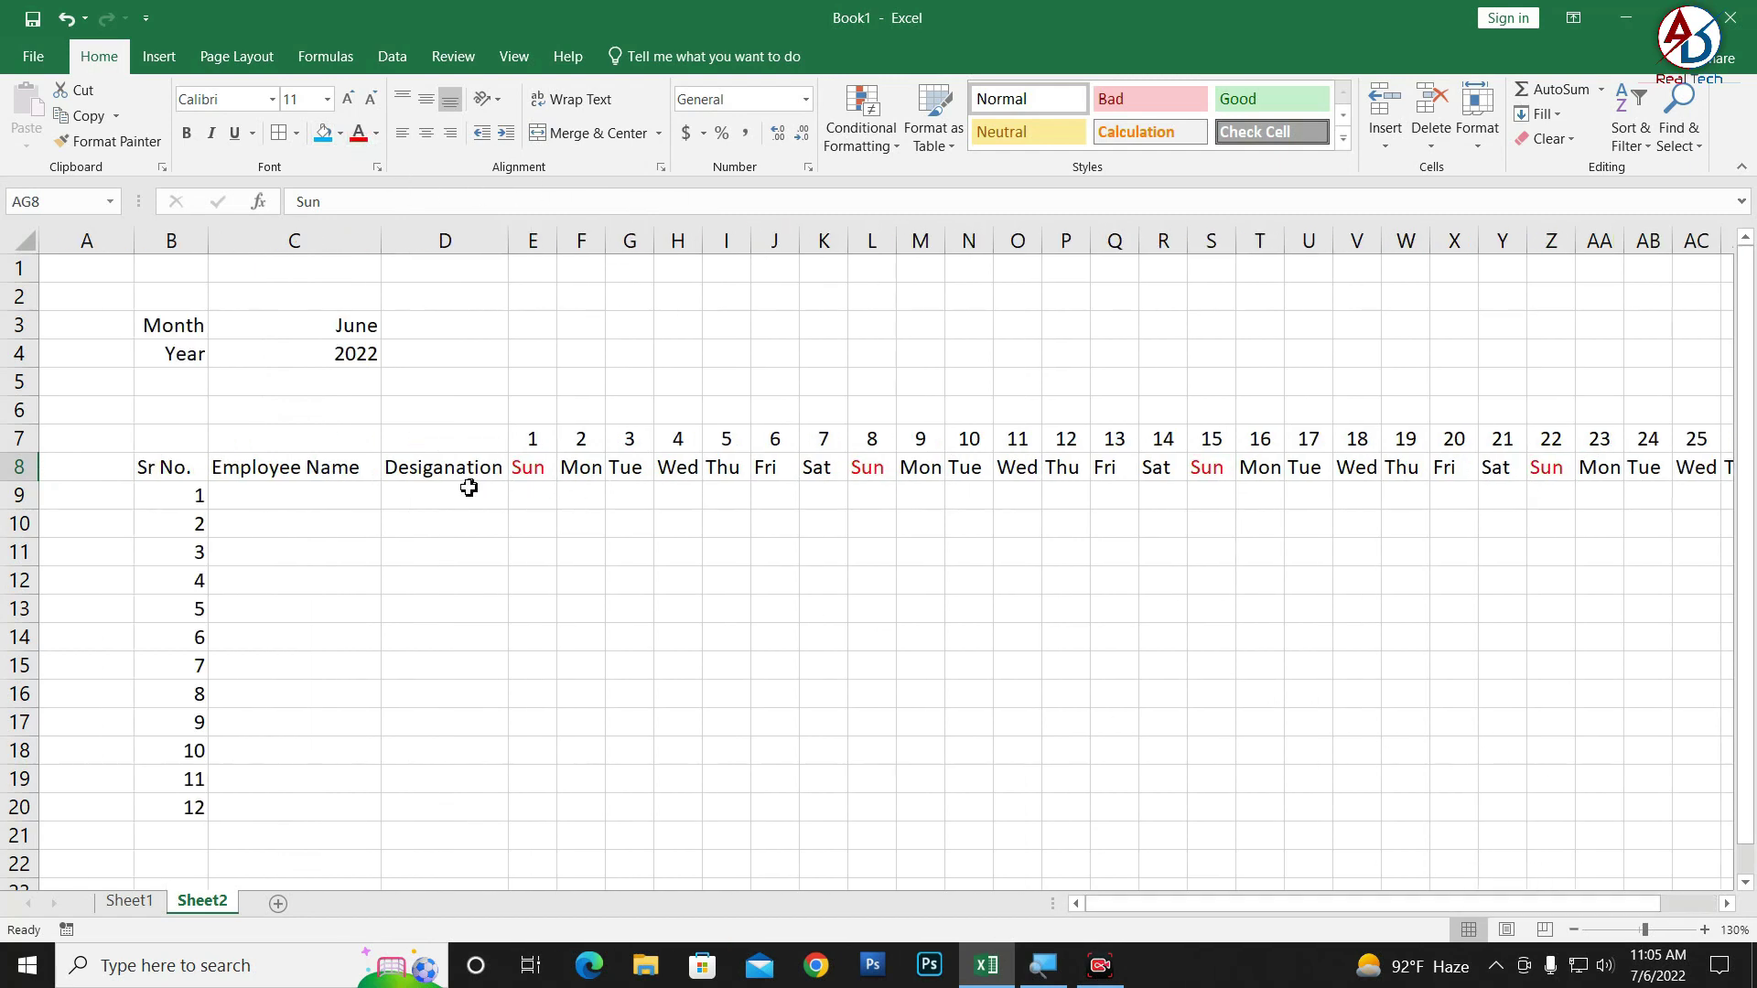
- Merge and centre B7:B8, C7:C8 and D7:D8 for the three headers
drag(161, 439, 163, 467)
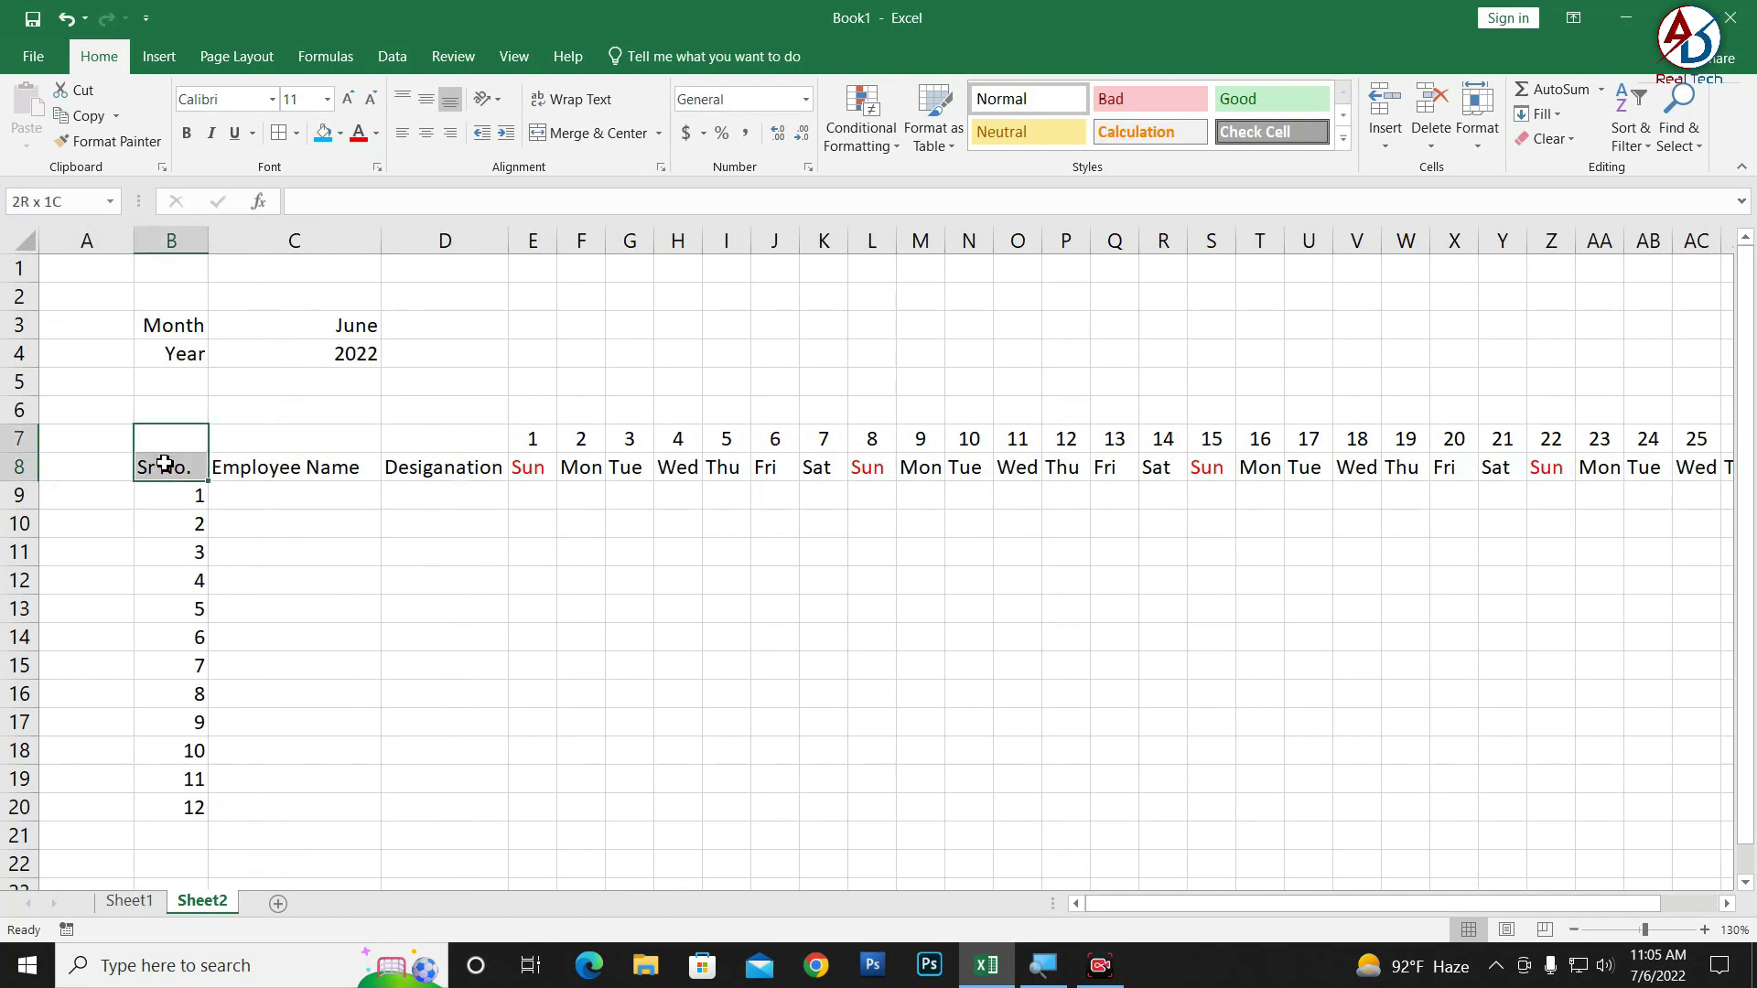
click(600, 133)
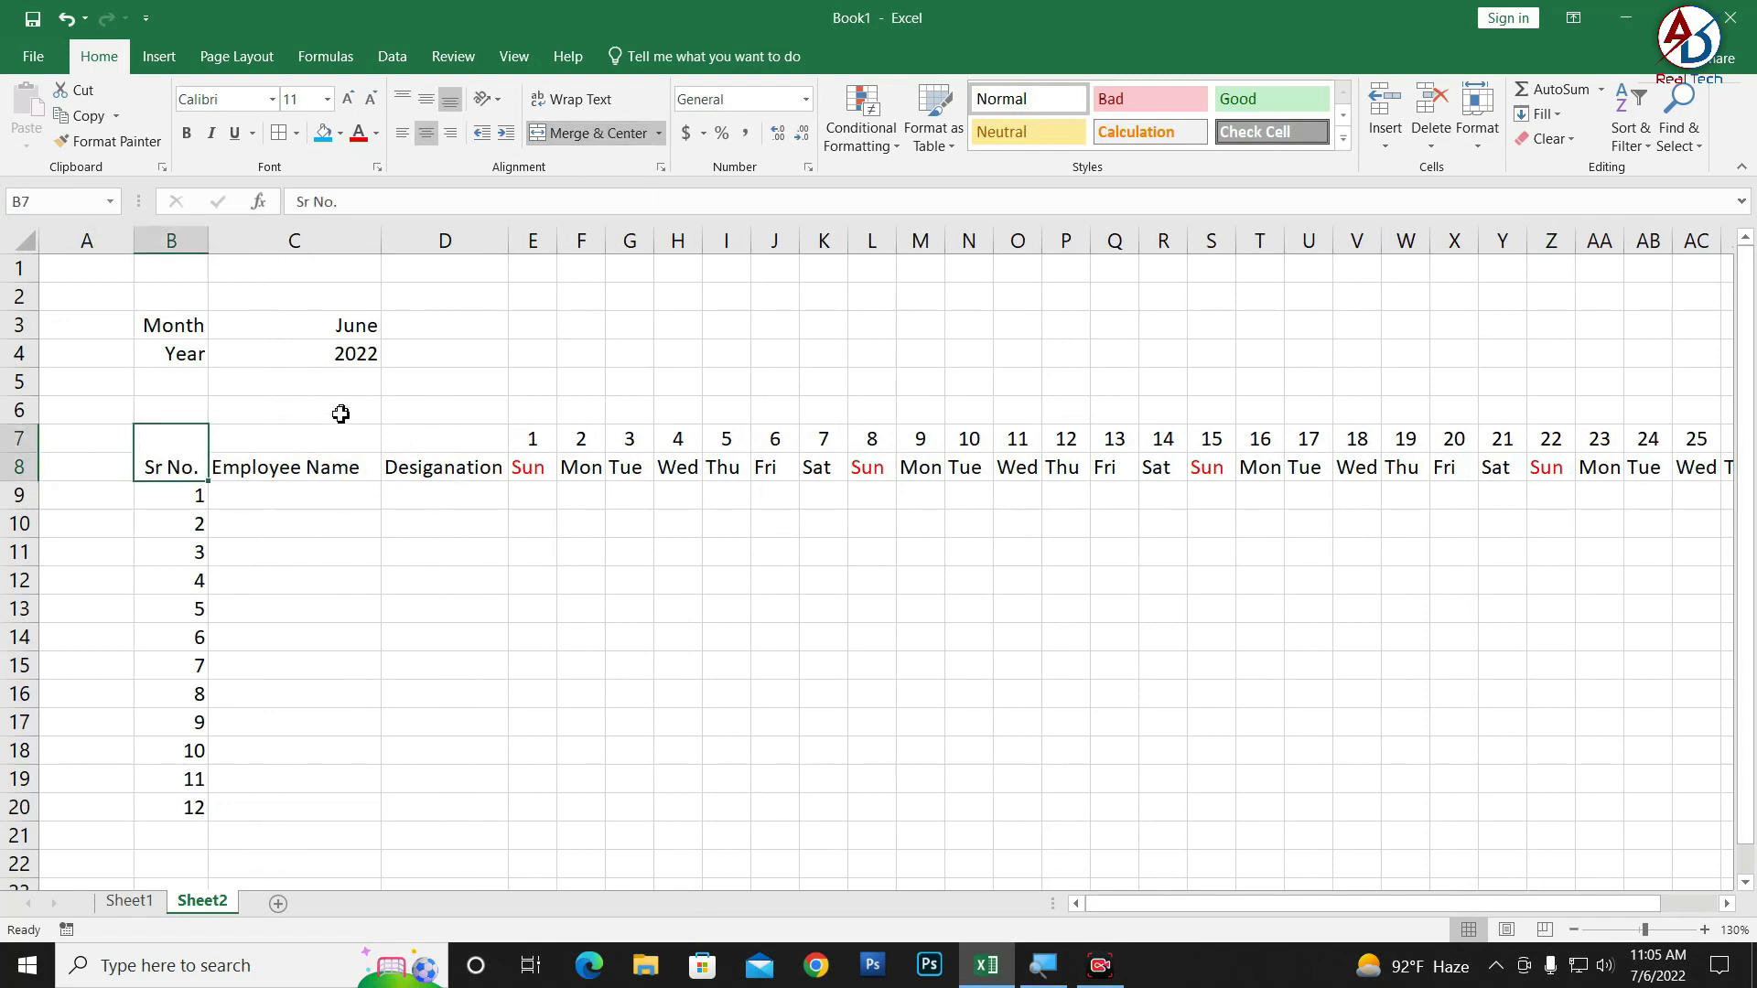
drag(322, 444, 315, 468)
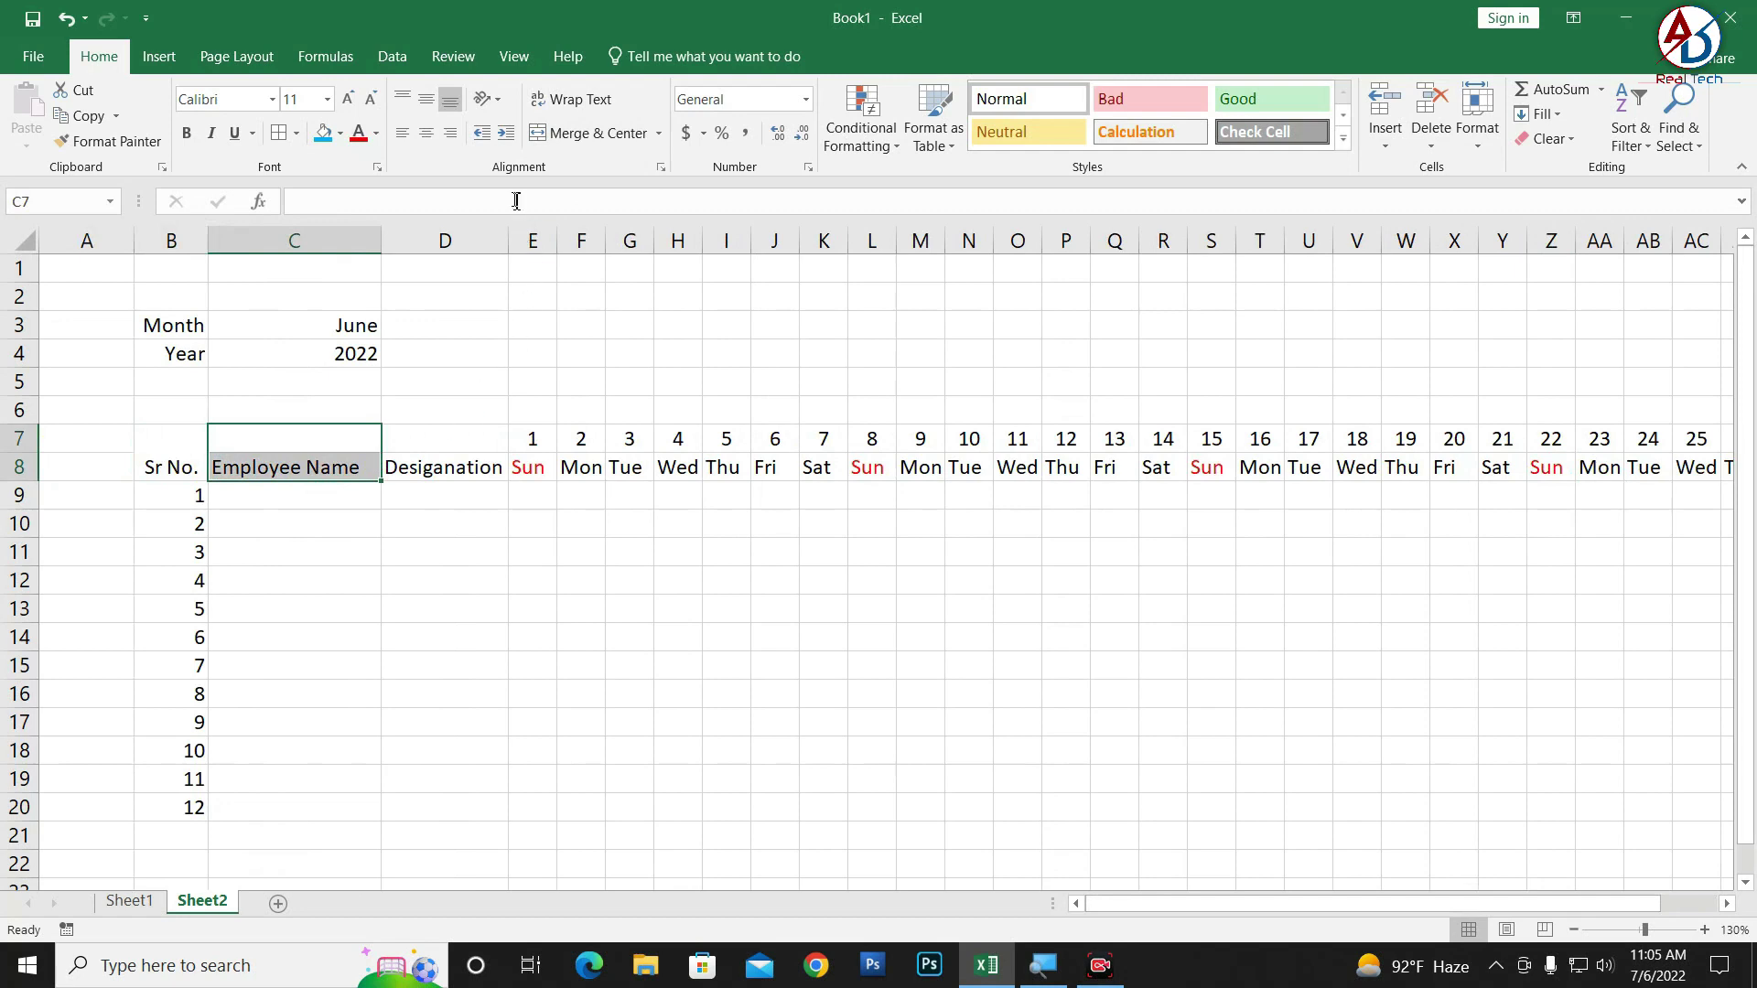
click(600, 134)
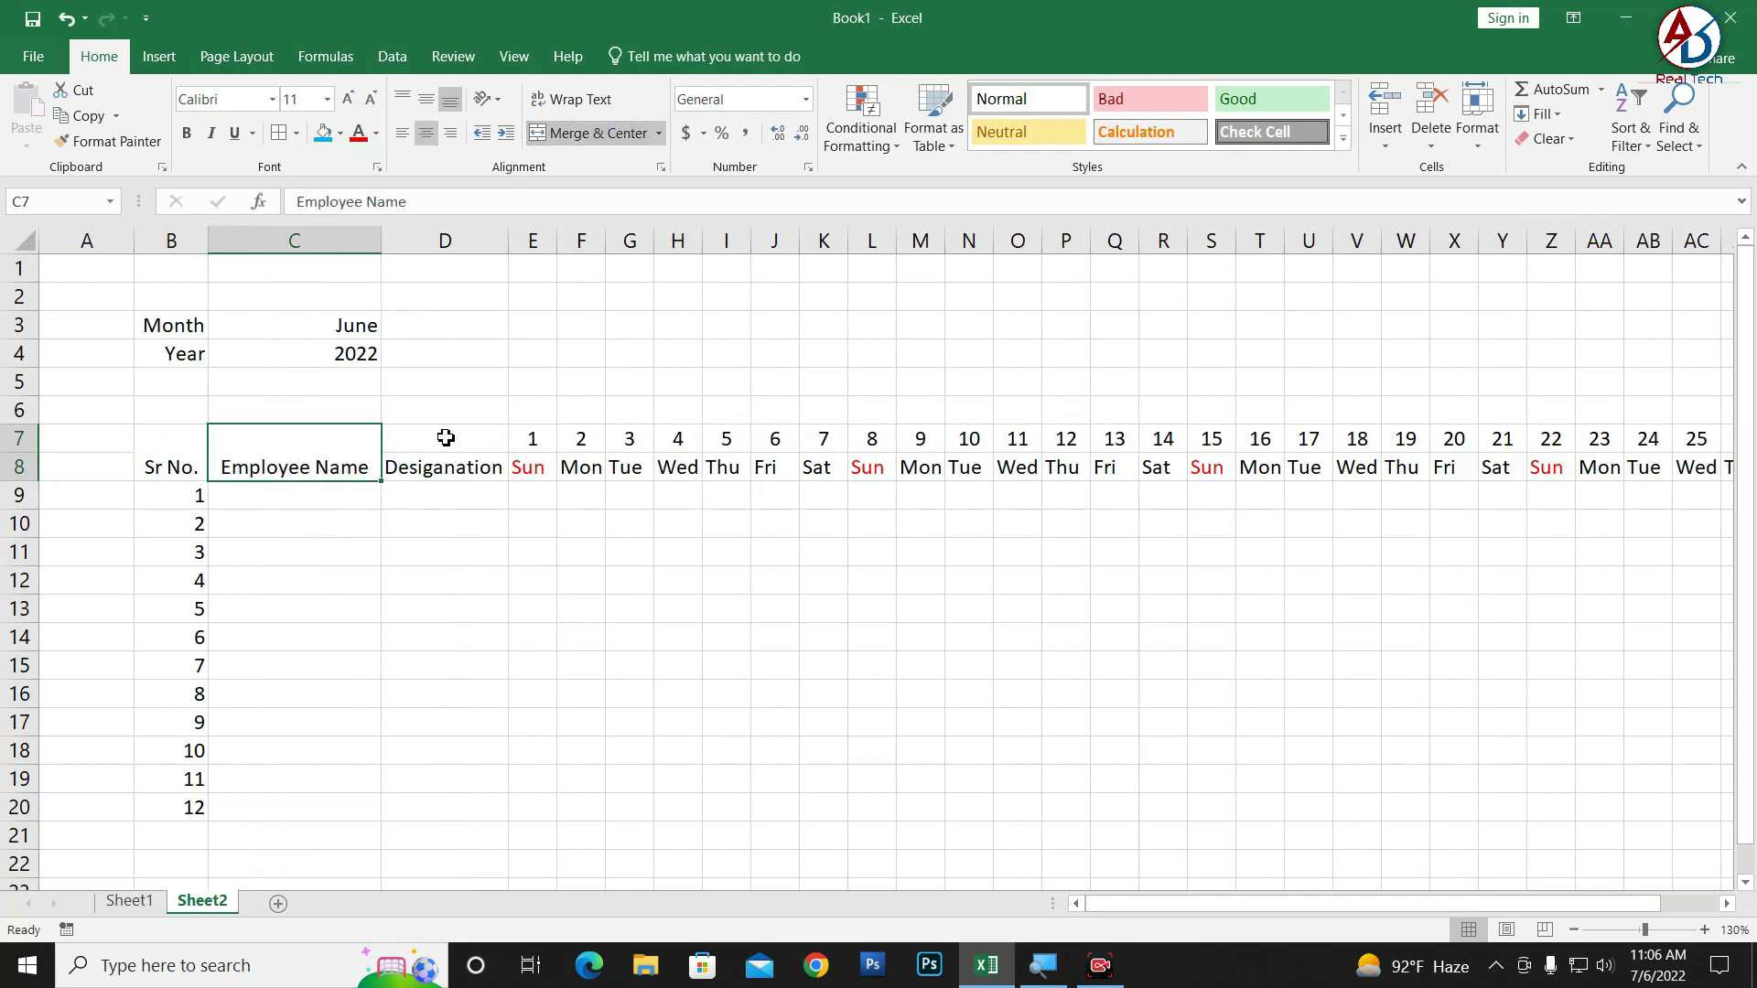
drag(446, 438, 446, 468)
click(599, 134)
click(498, 606)
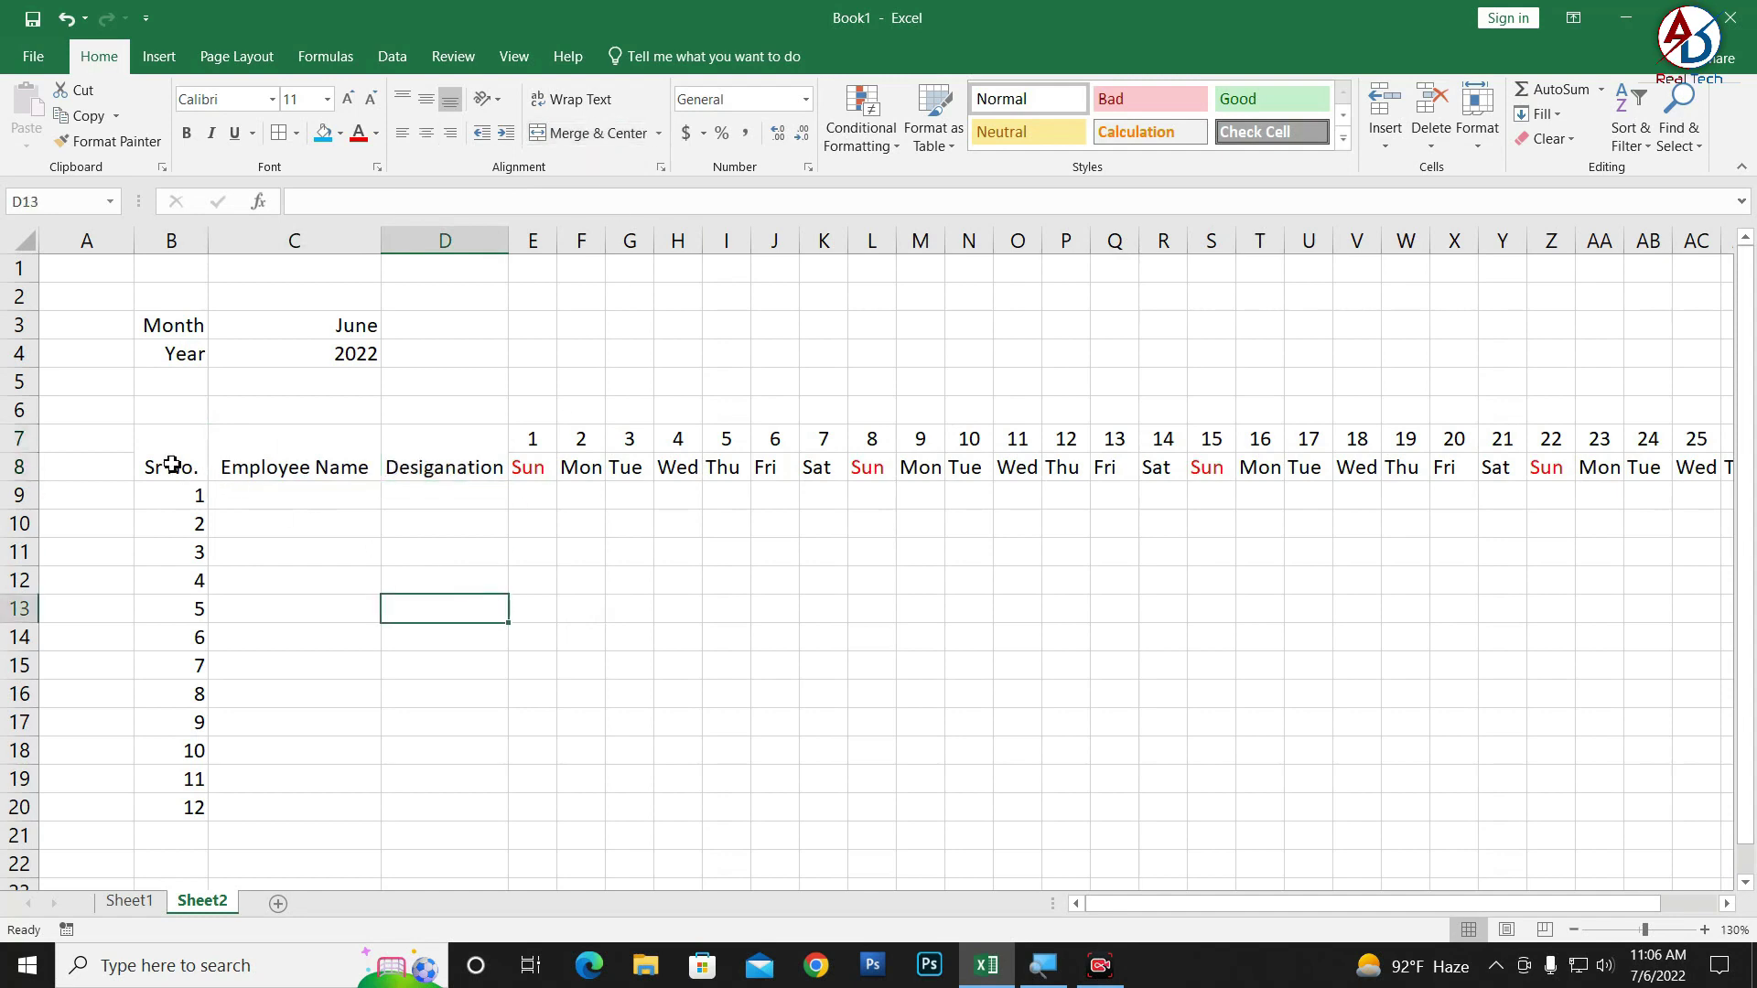
- Wrap the header text and split Employee Name onto two lines
drag(172, 465, 444, 441)
click(572, 99)
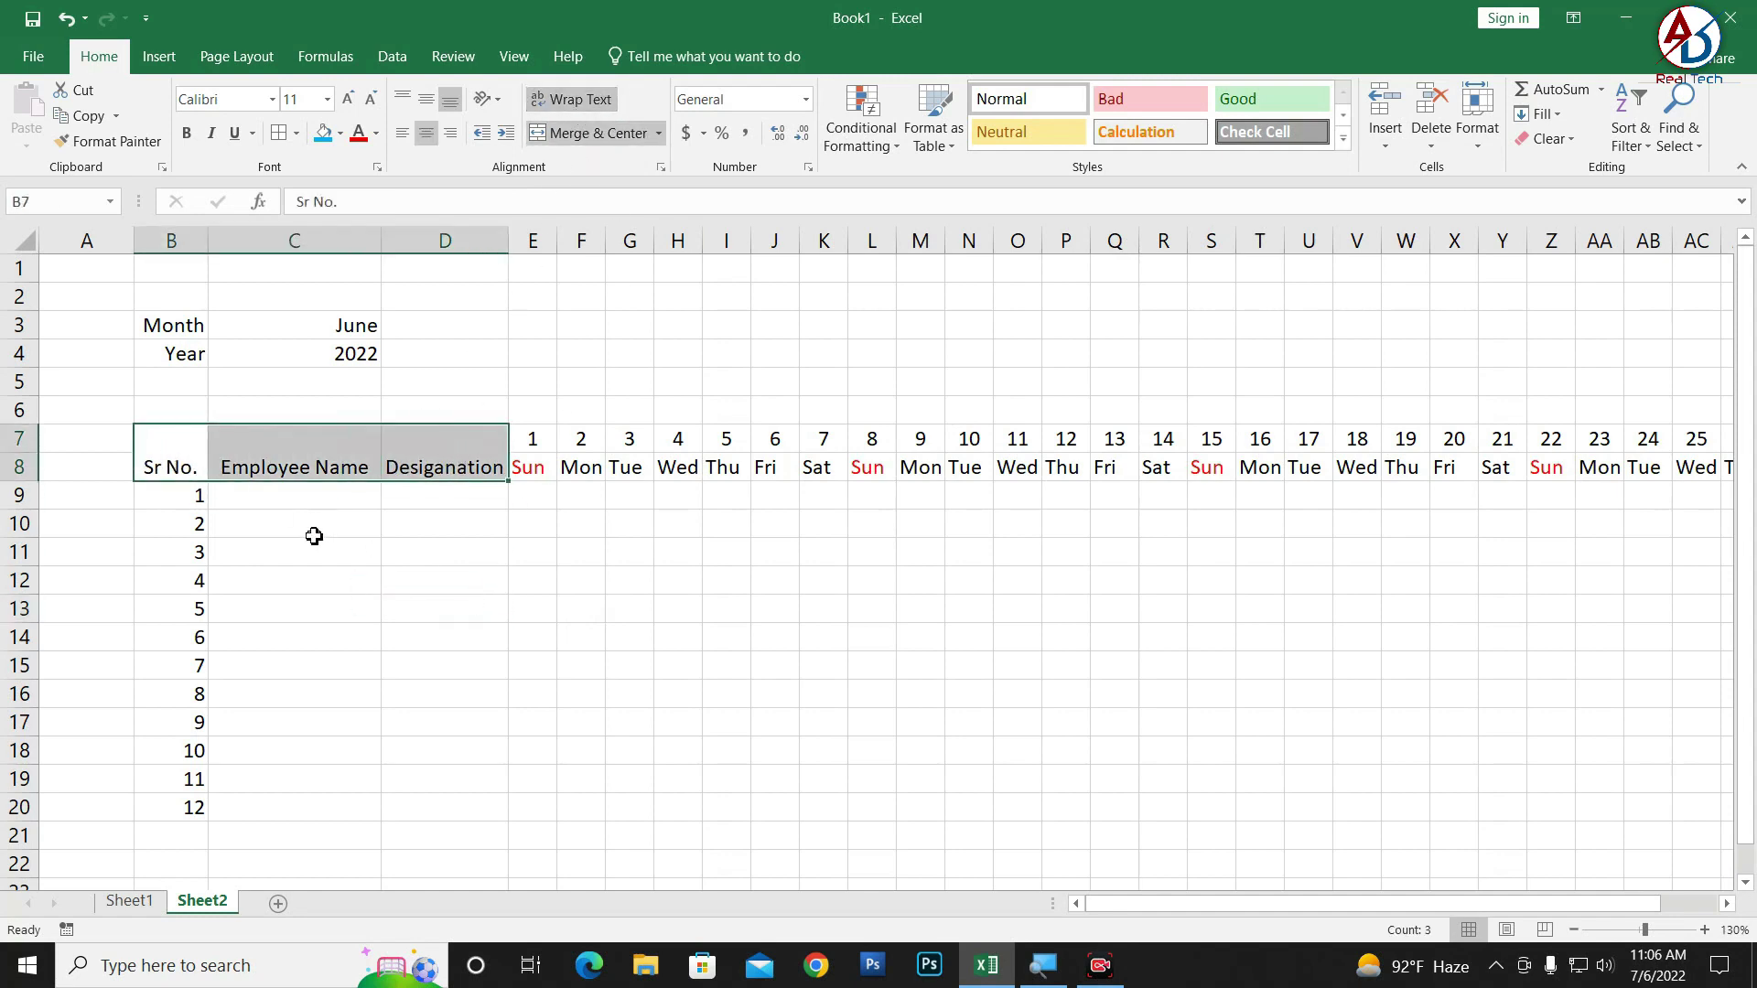
double_click(315, 466)
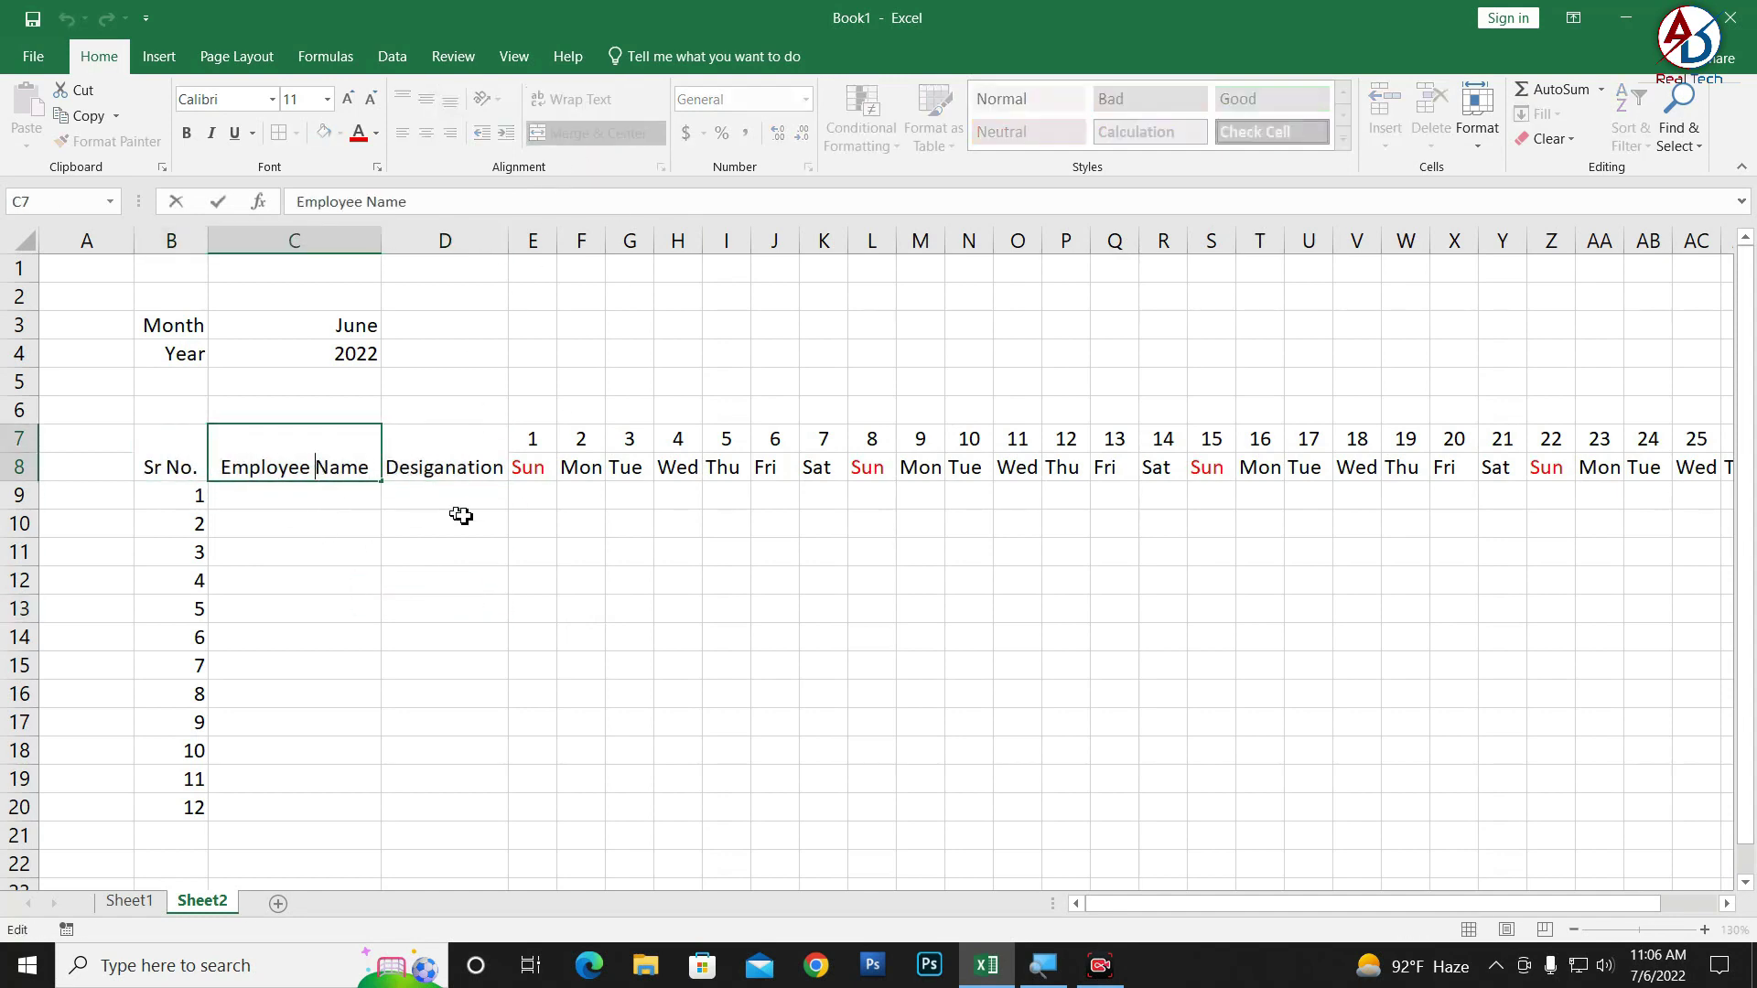
key(alt+Return)
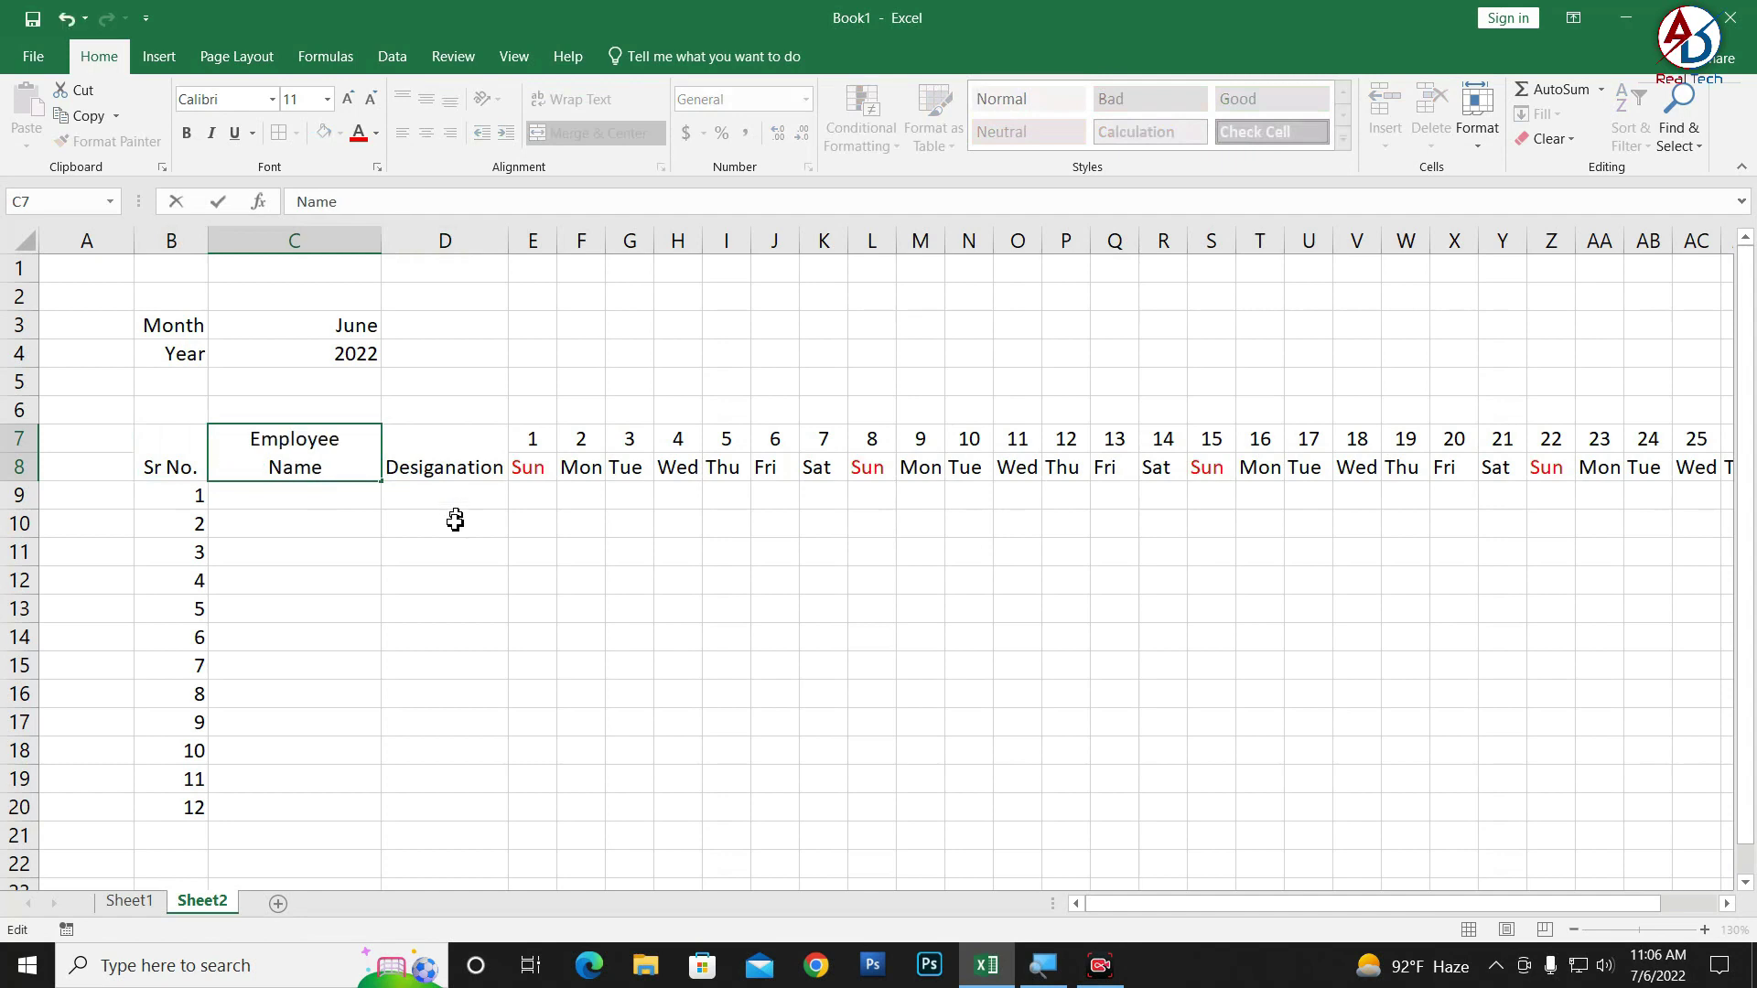
click(349, 531)
- Middle-align the B7:D8 headers and widen column D to fit Designation
click(149, 459)
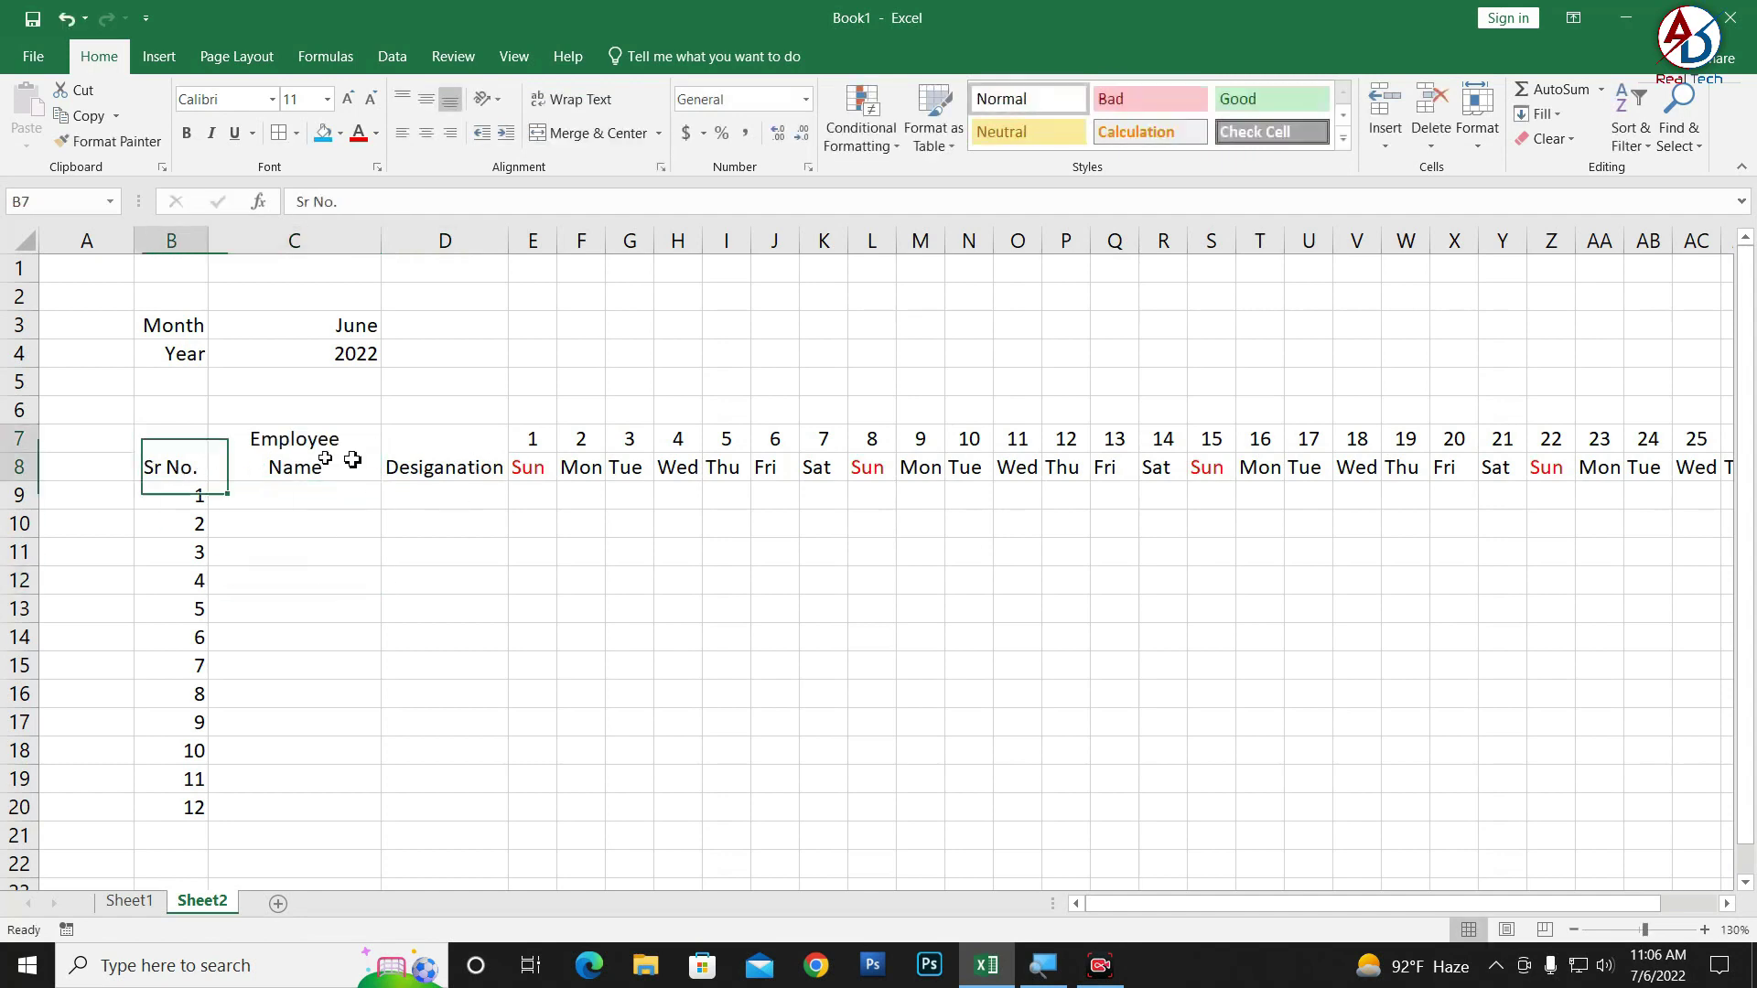
drag(352, 459, 470, 448)
click(426, 98)
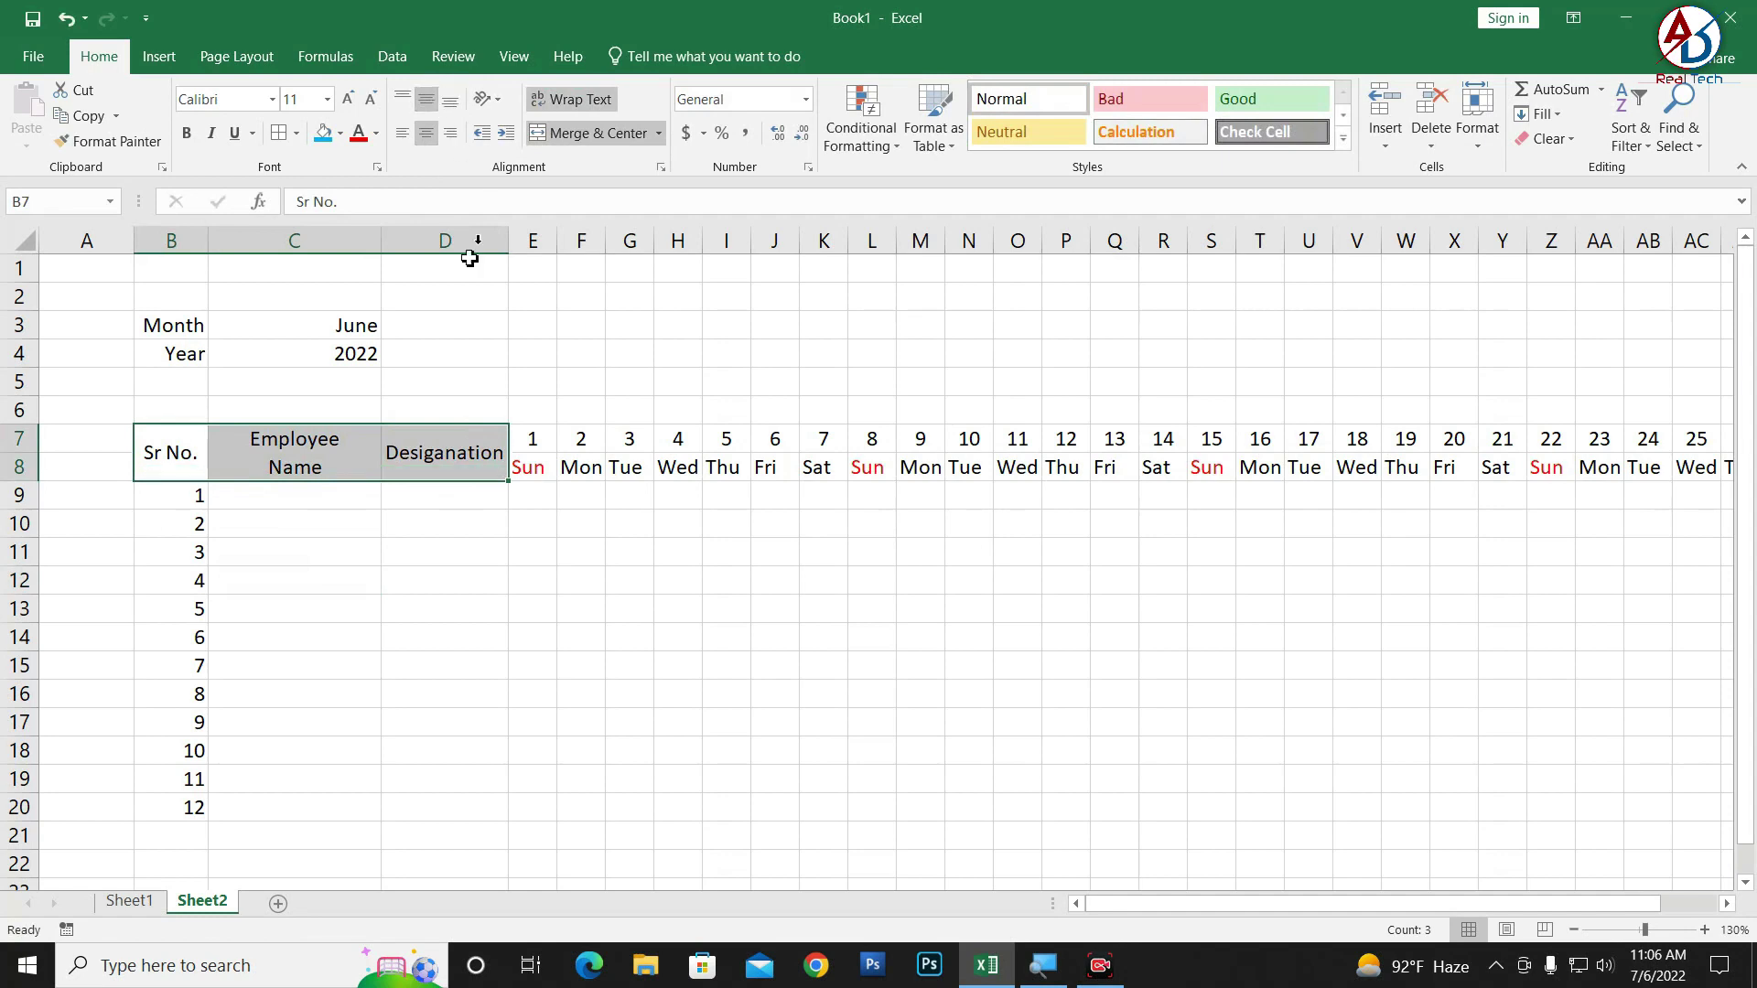
click(384, 583)
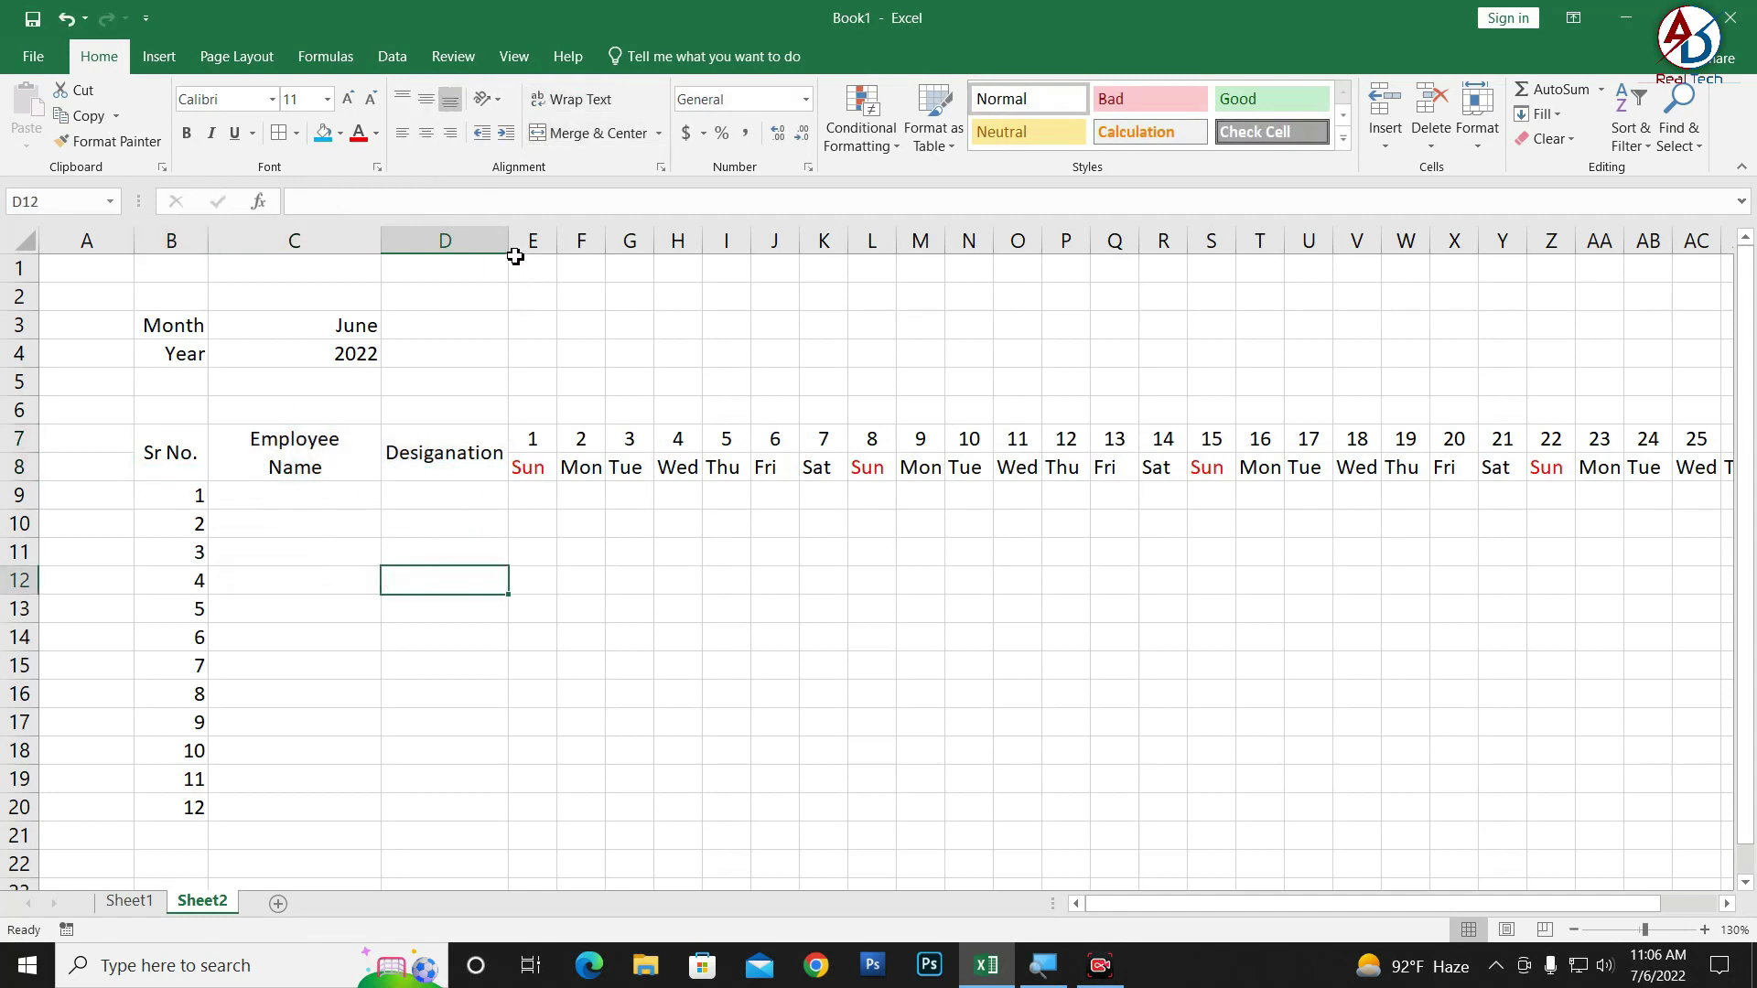
drag(508, 241, 520, 241)
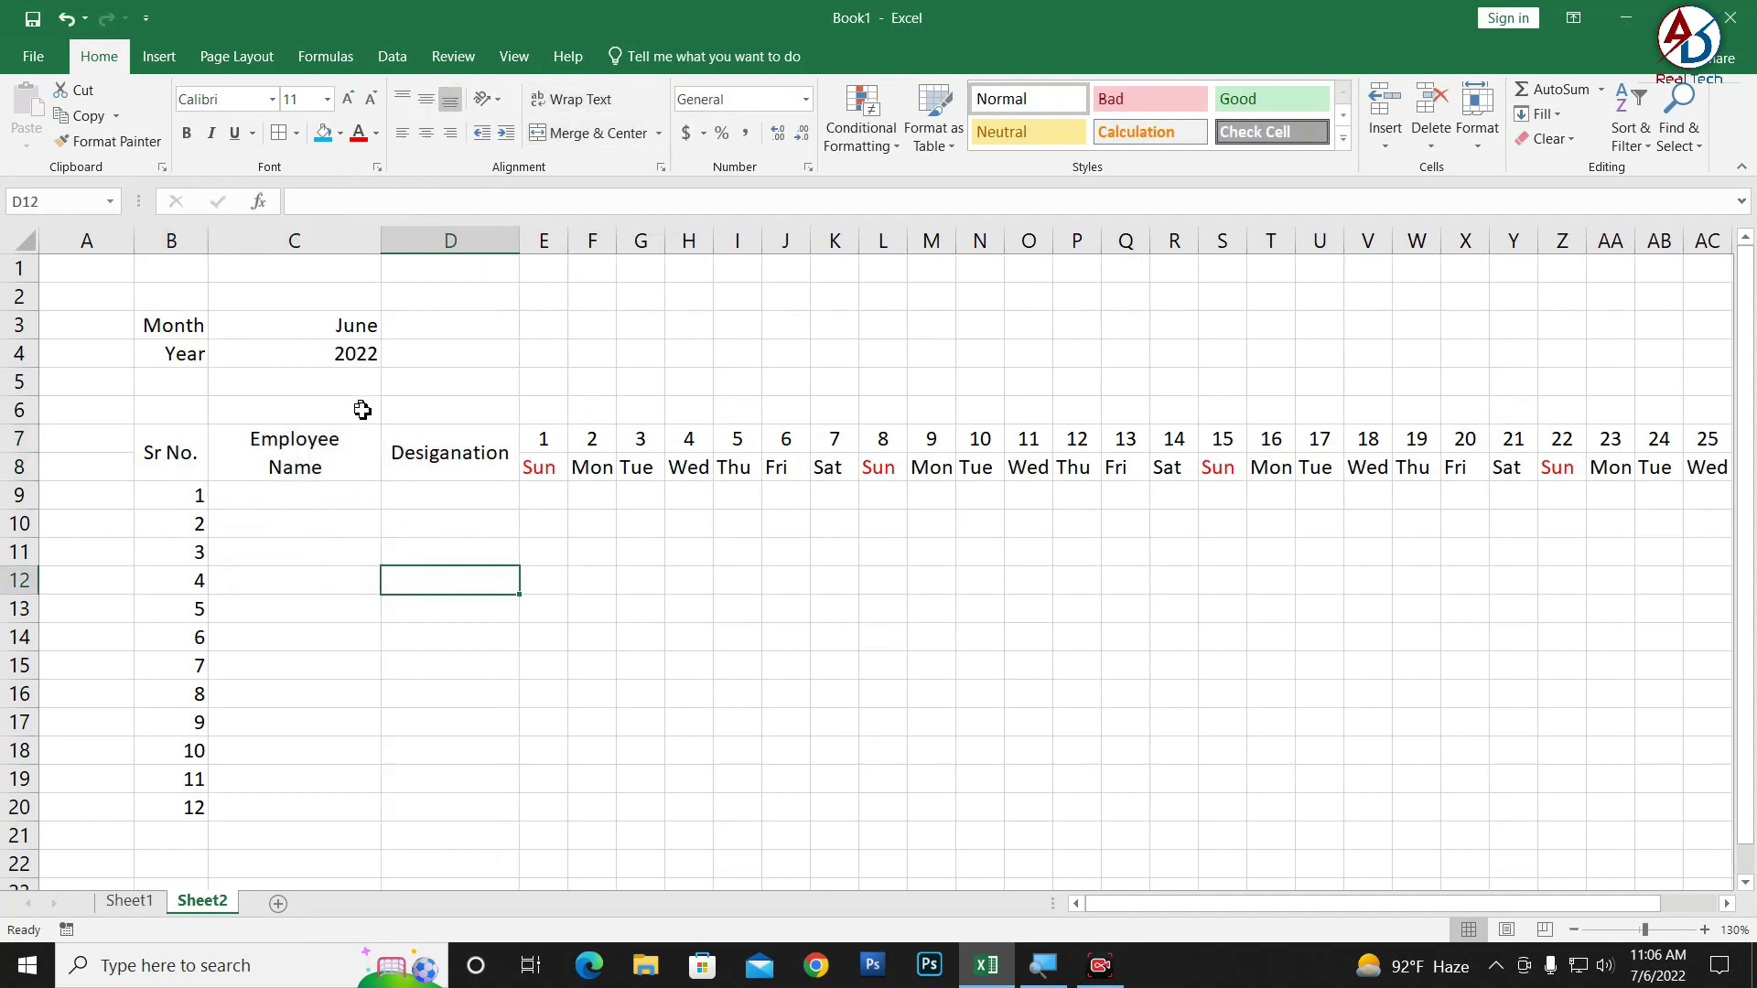
click(18, 410)
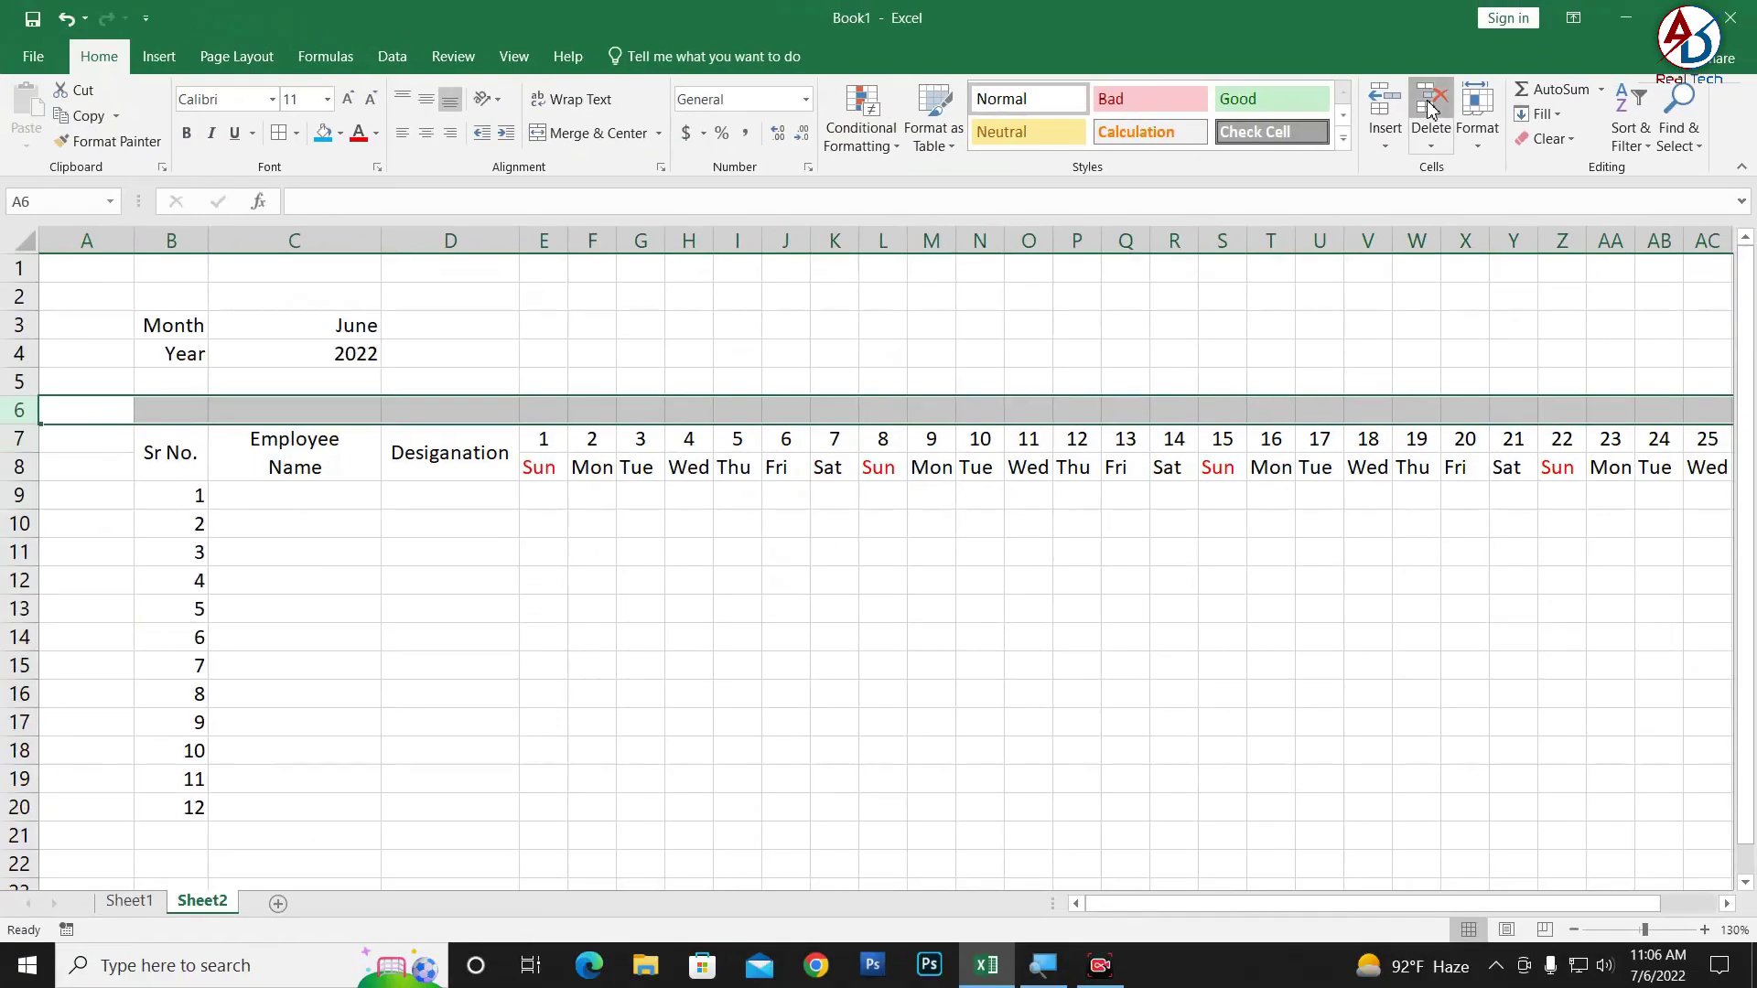
- Delete empty row 6 and merge E3:AH4 into one title cell
click(1421, 108)
click(1133, 639)
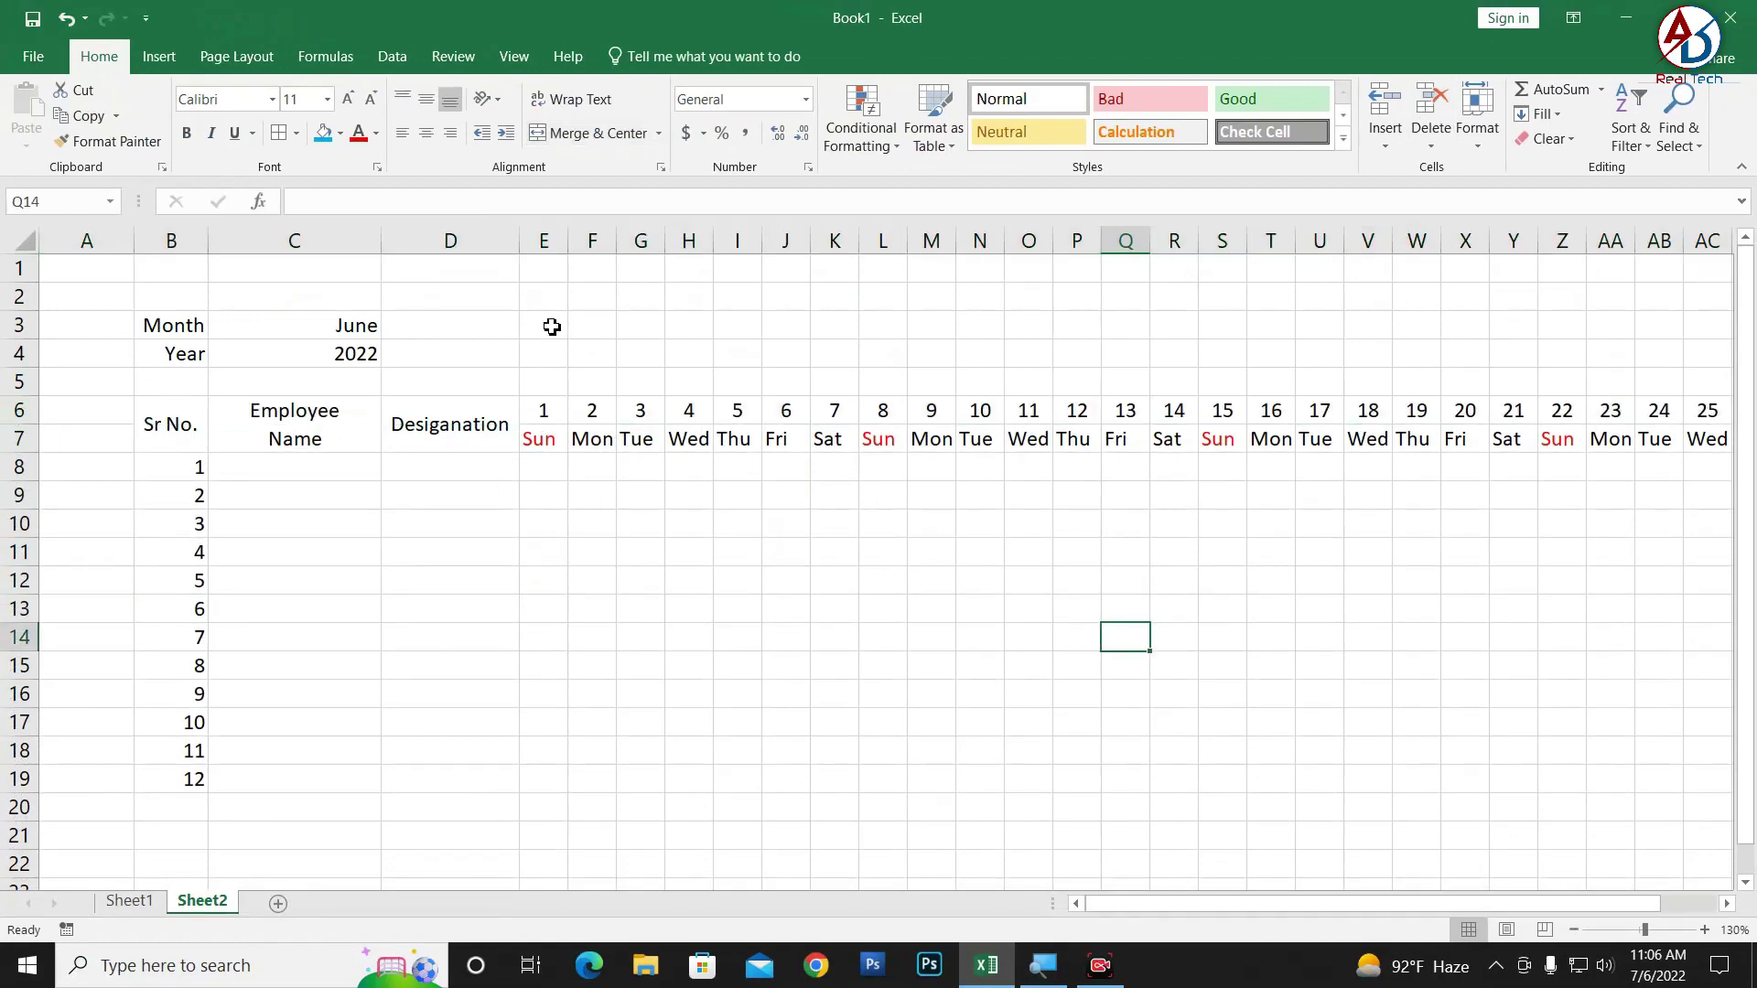
drag(552, 327, 1600, 348)
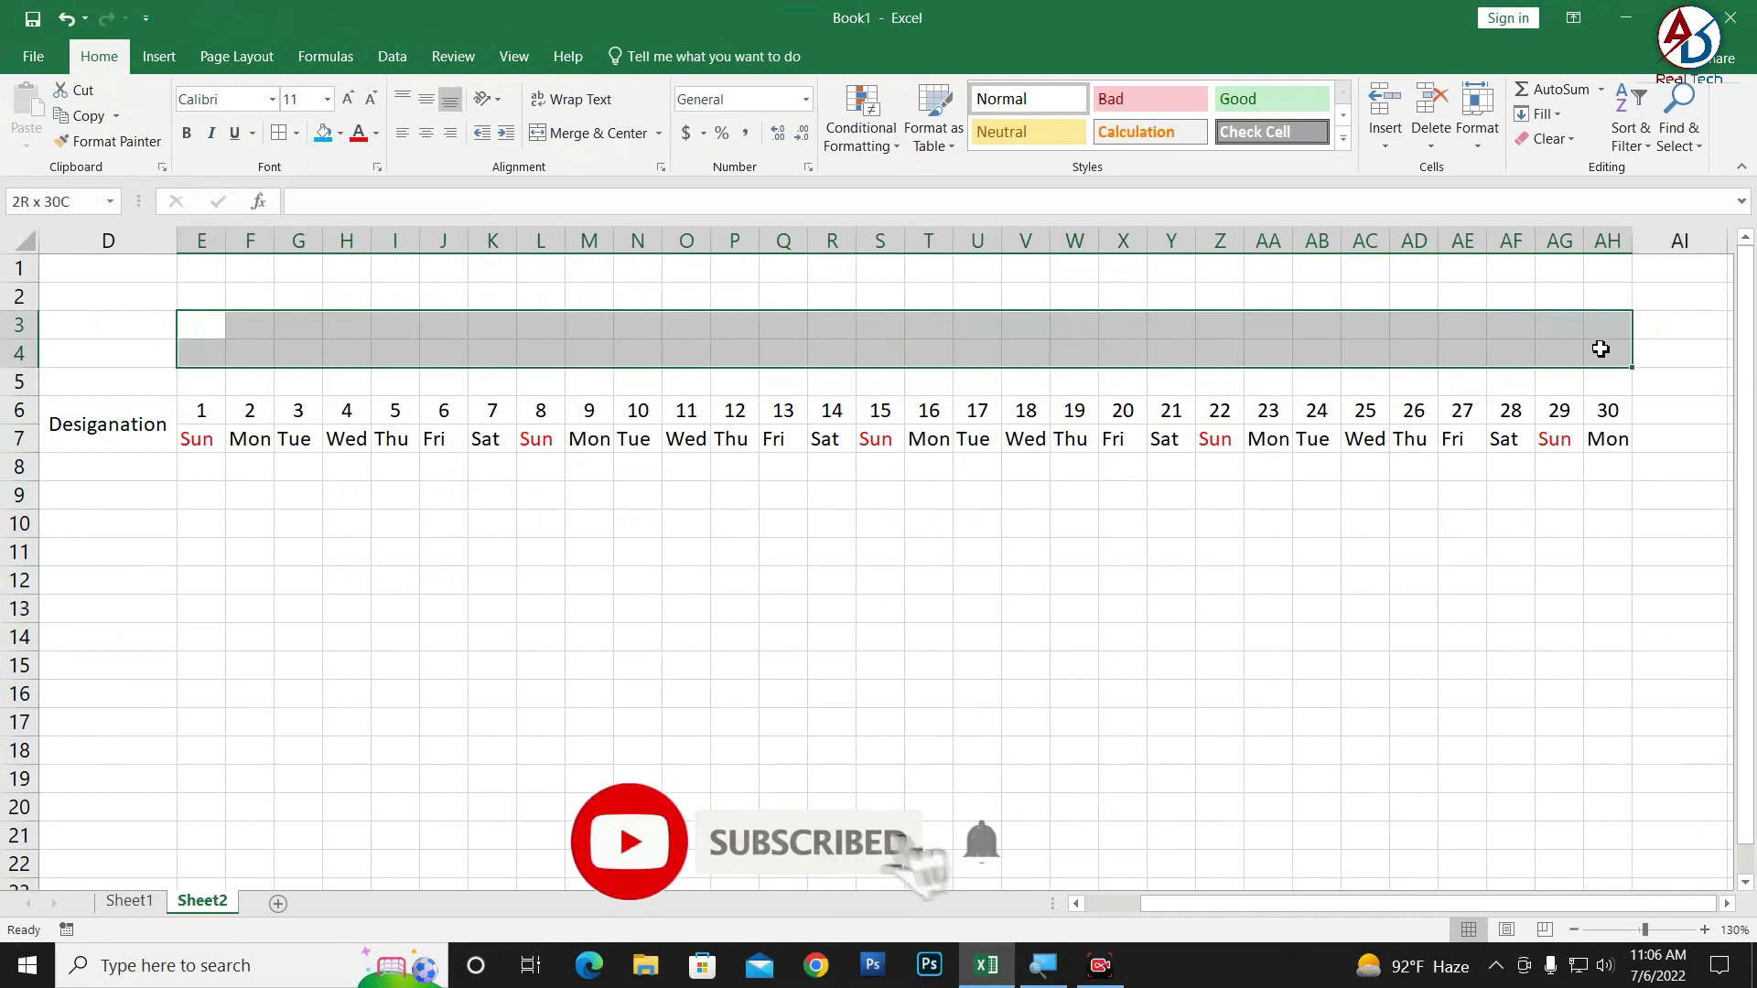
click(596, 135)
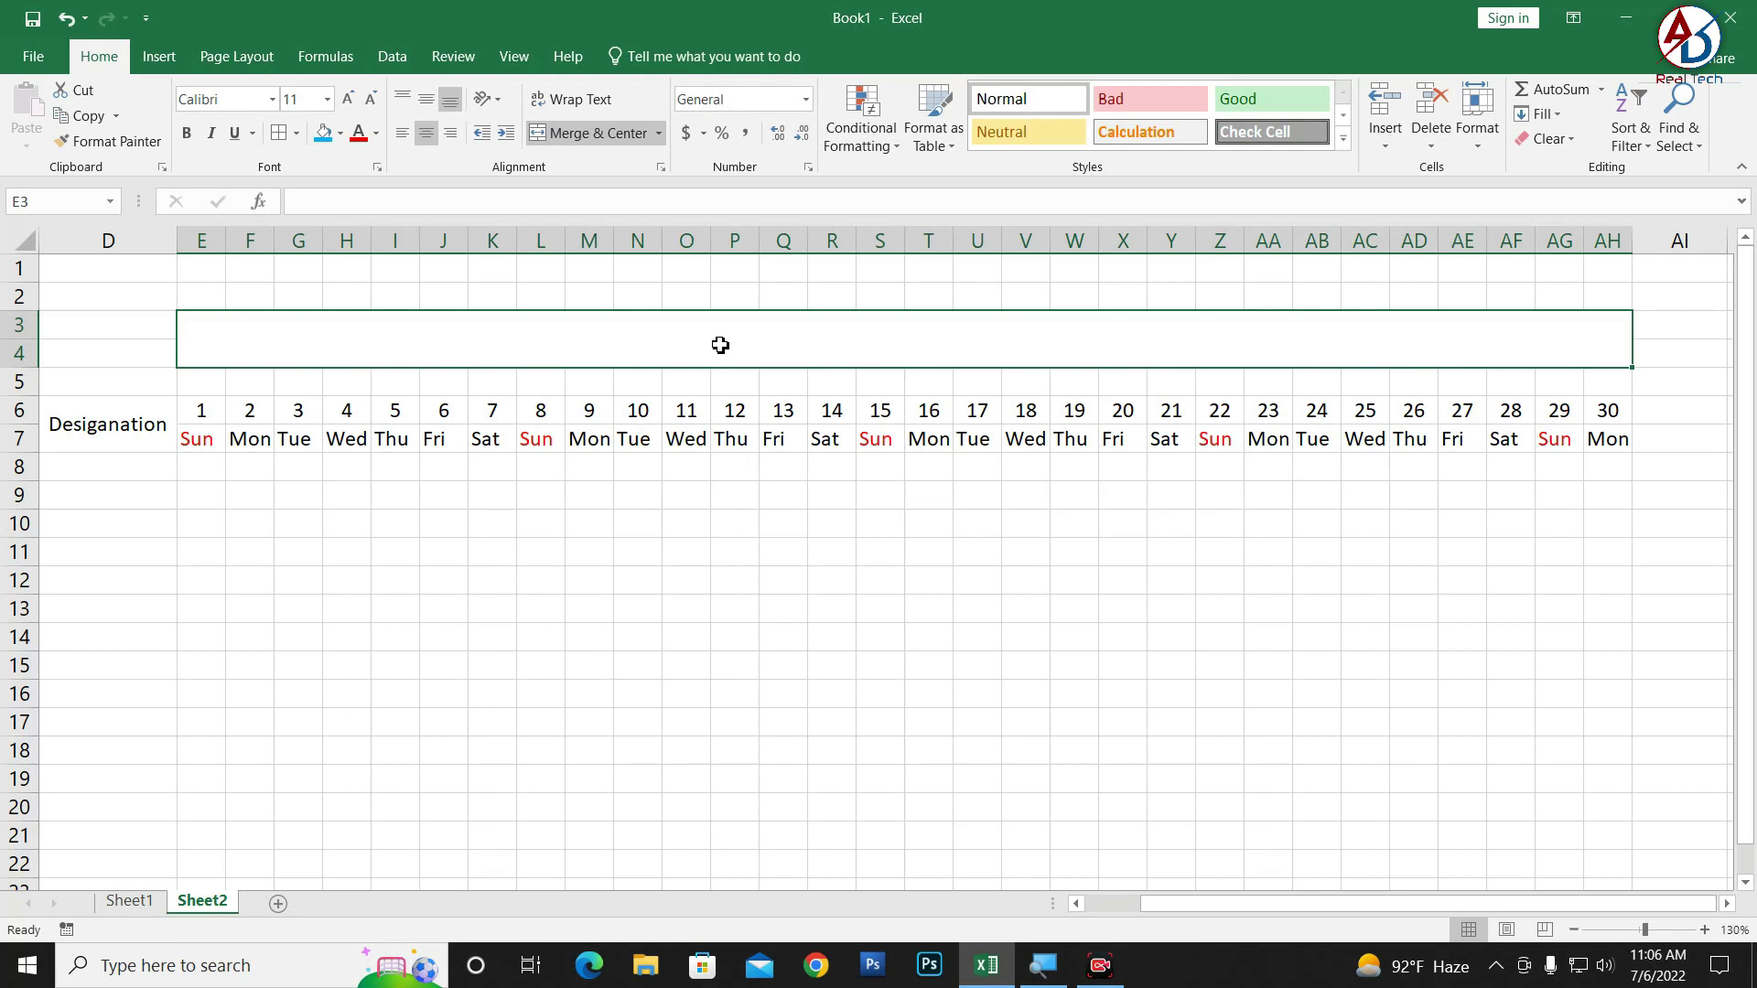
- Enter the title Company Attendance Sheet in the merged title cell
text(Atte)
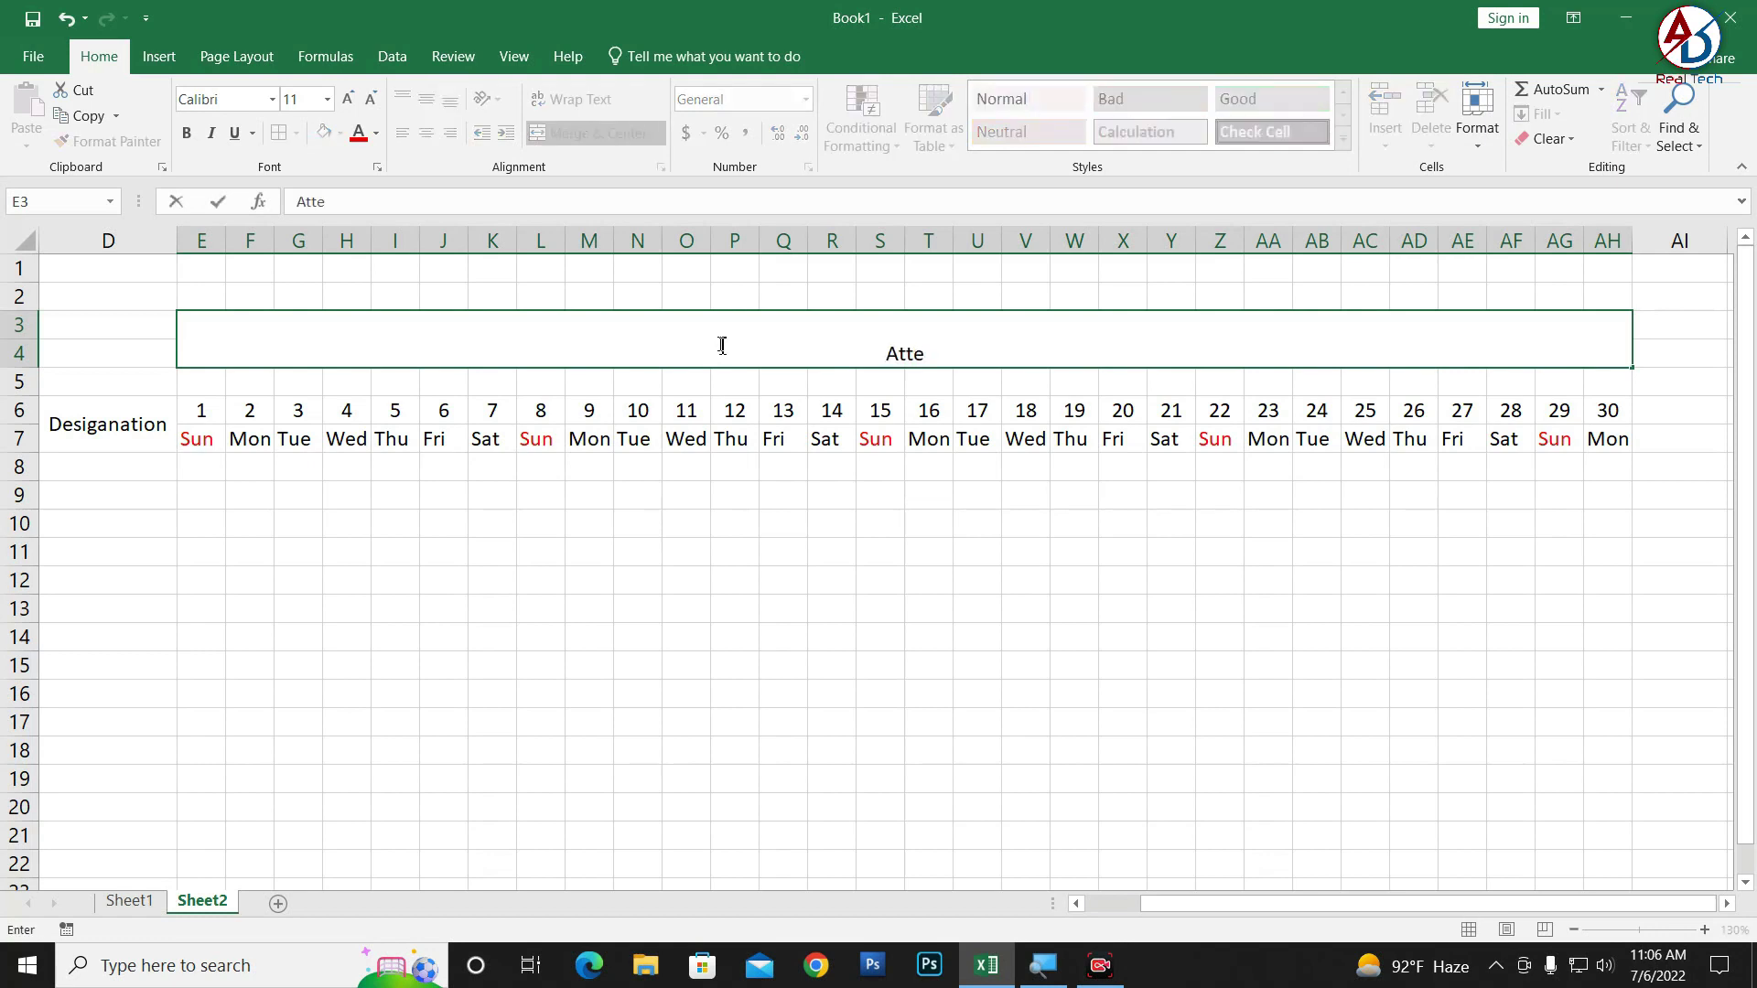
text(ndance)
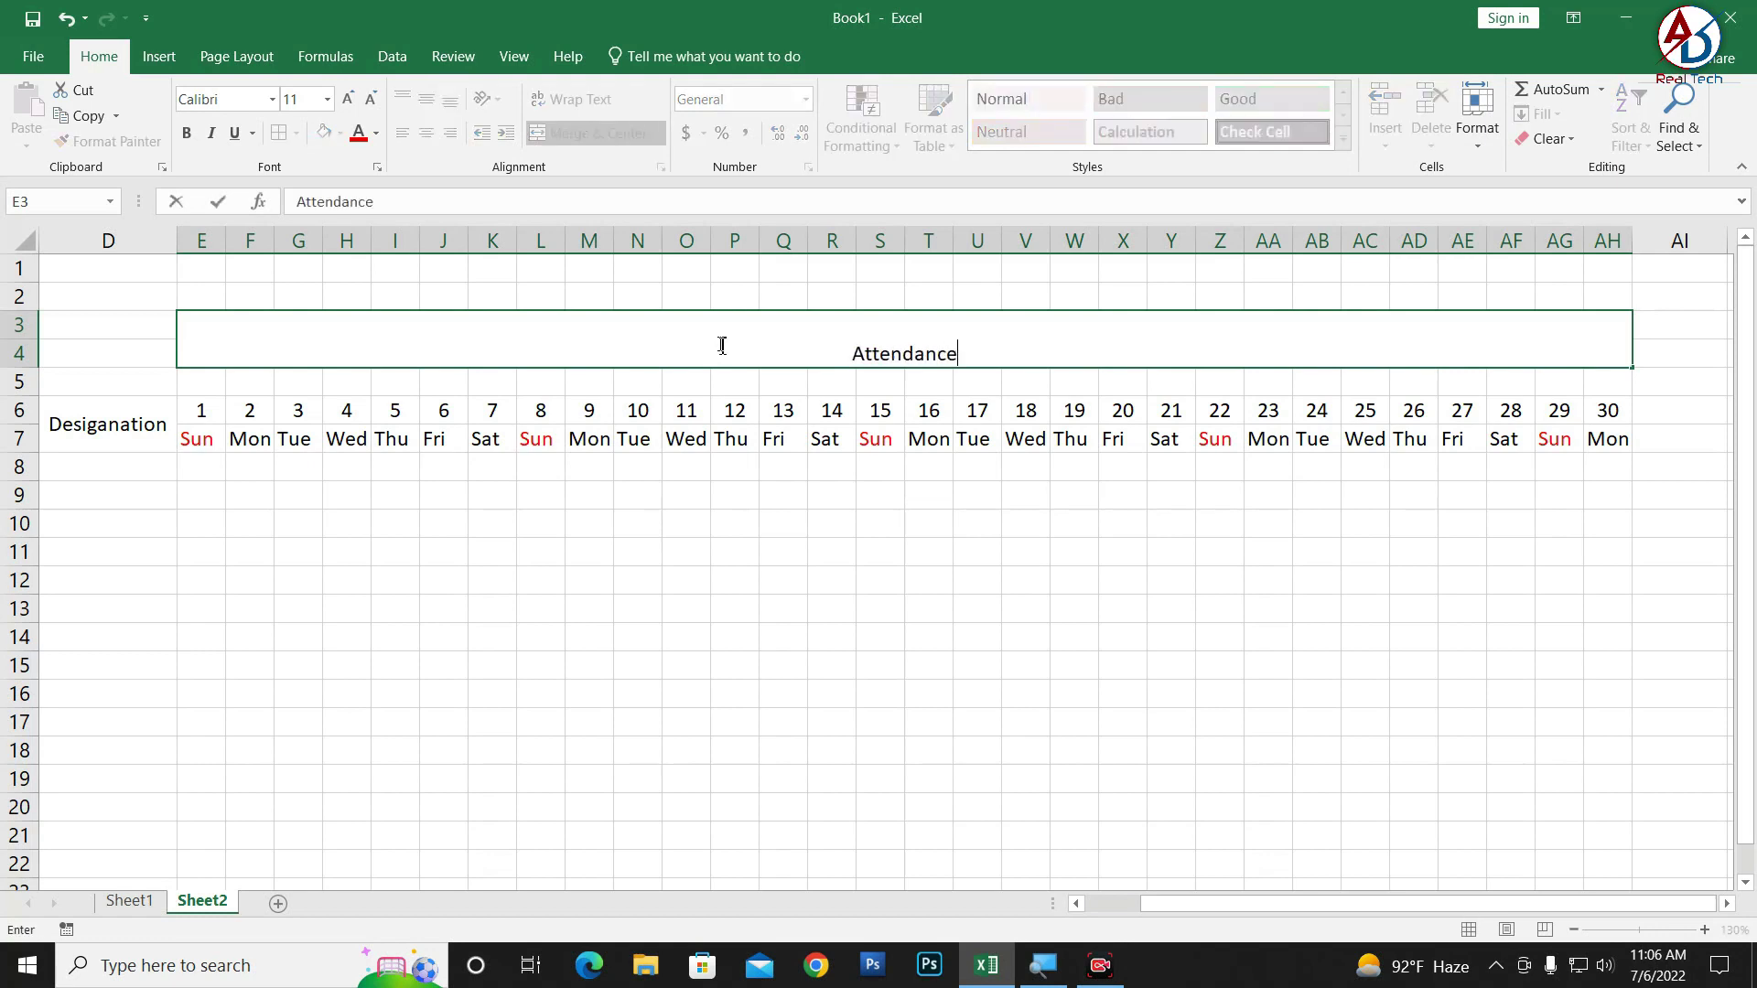
text( Sheet)
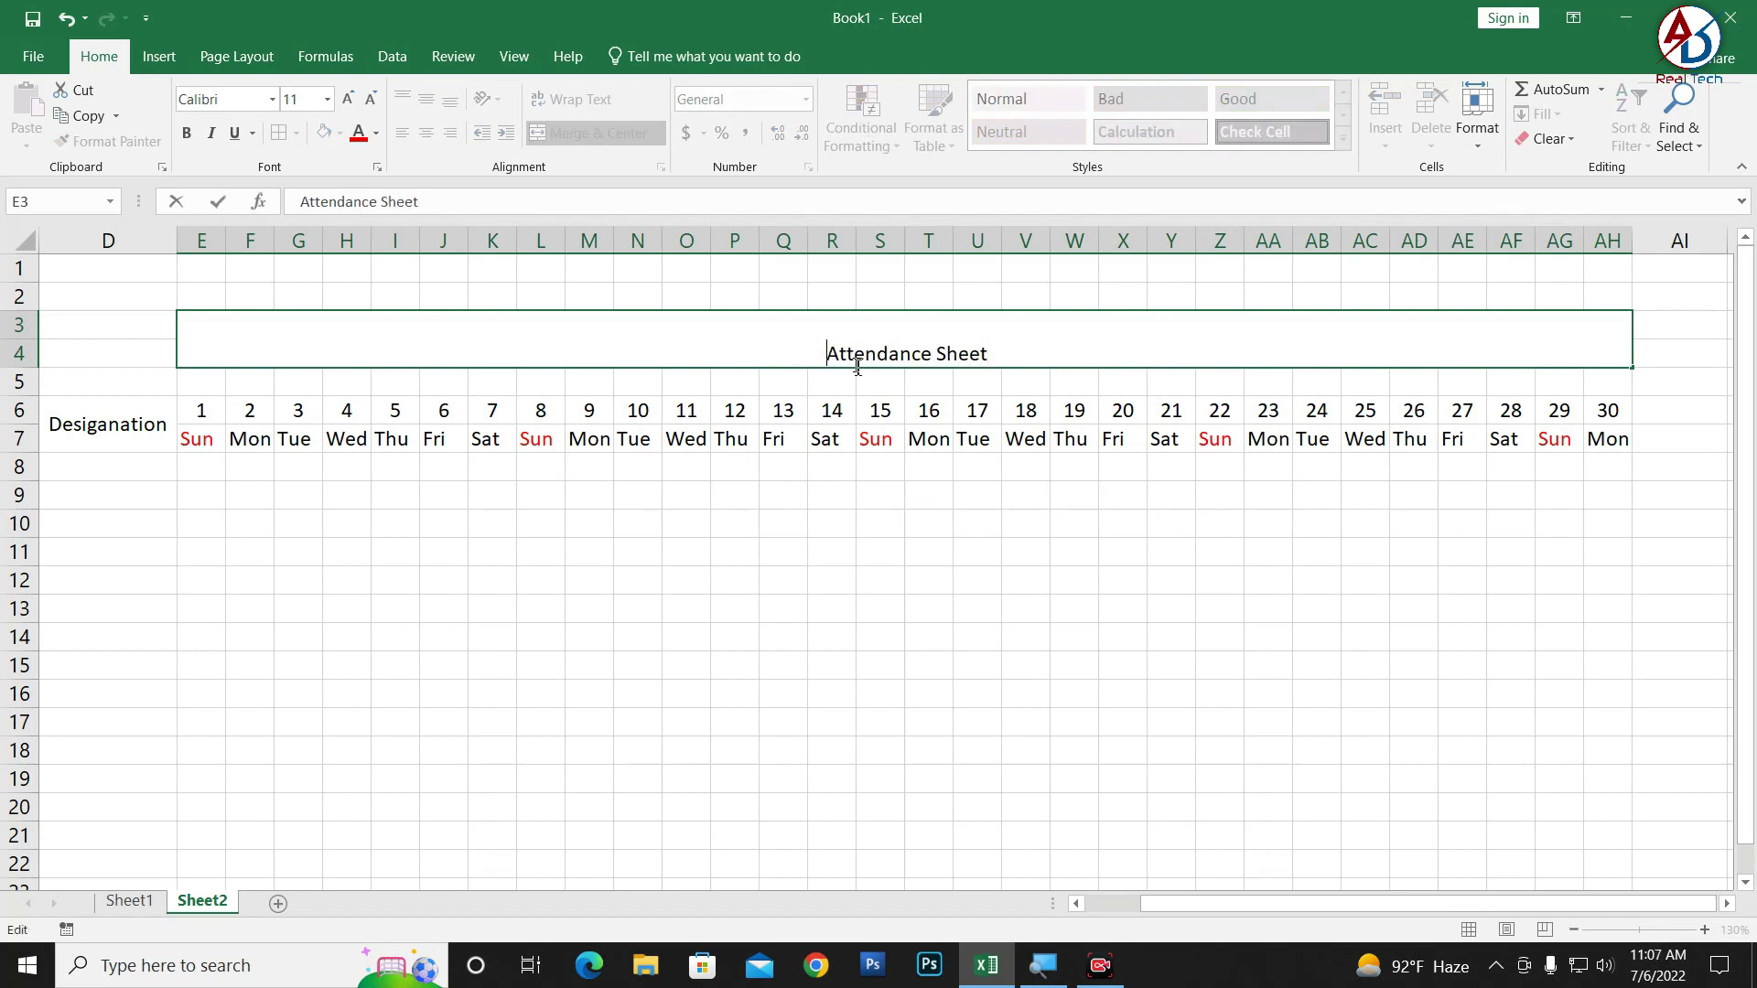
text( Compan )
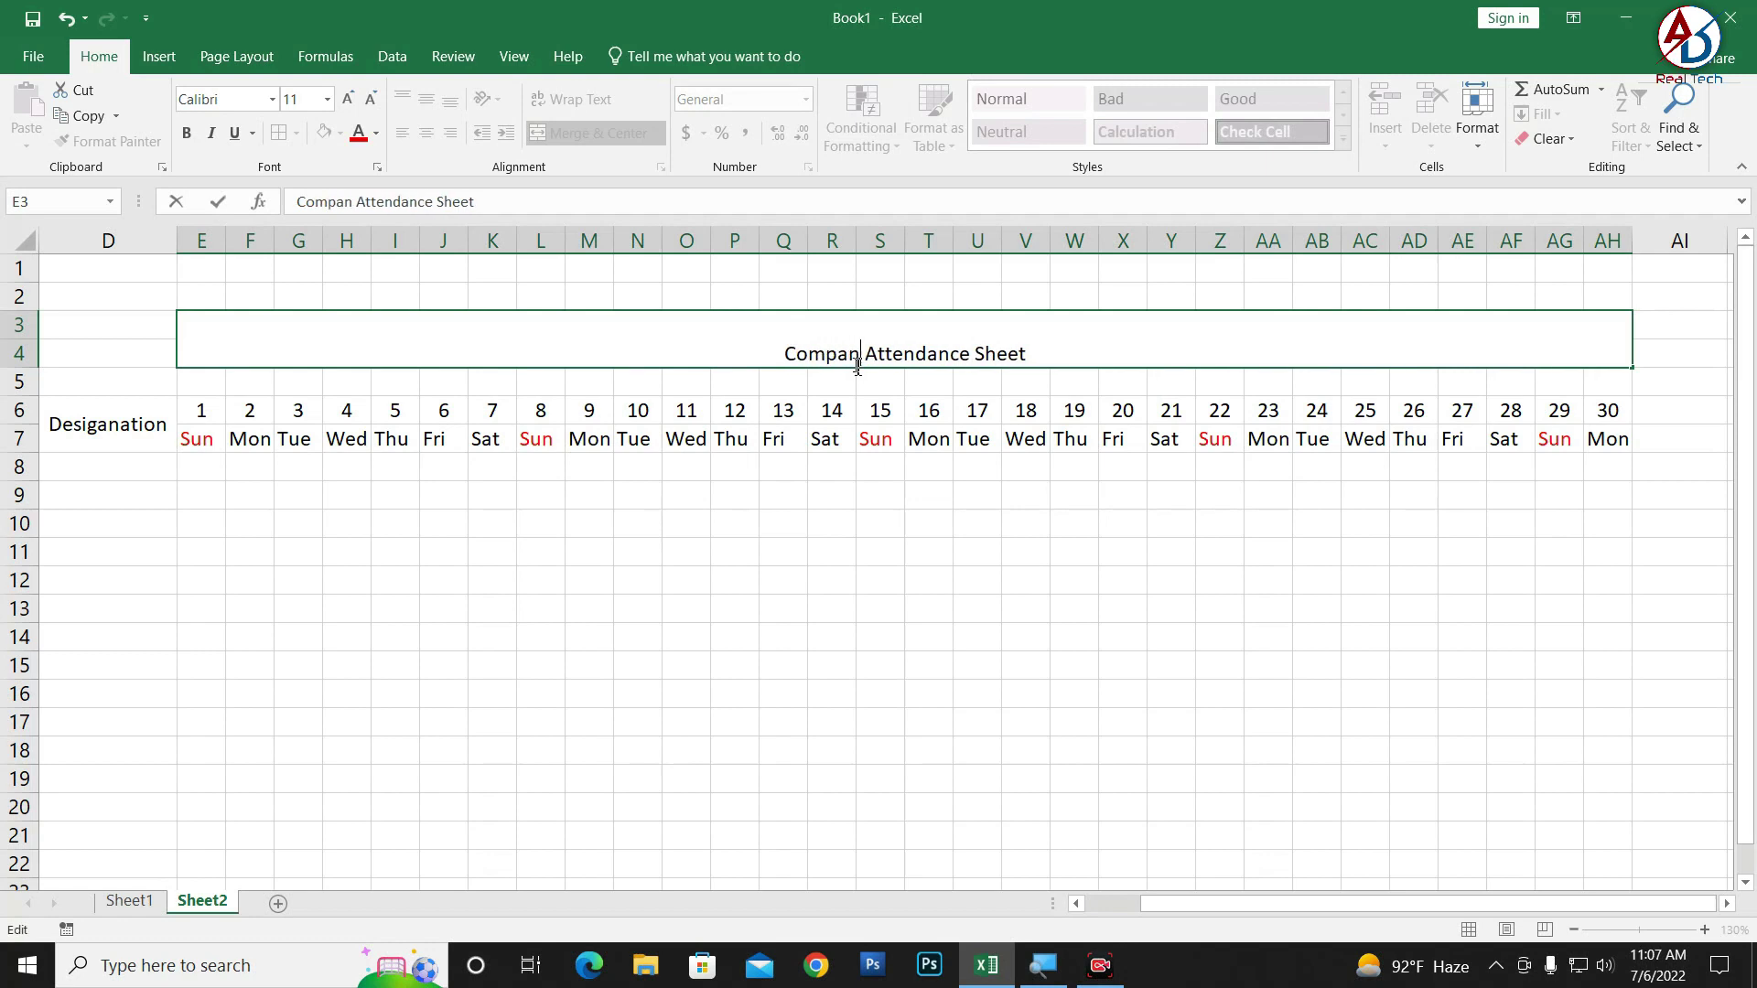
text(y)
click(804, 541)
click(814, 352)
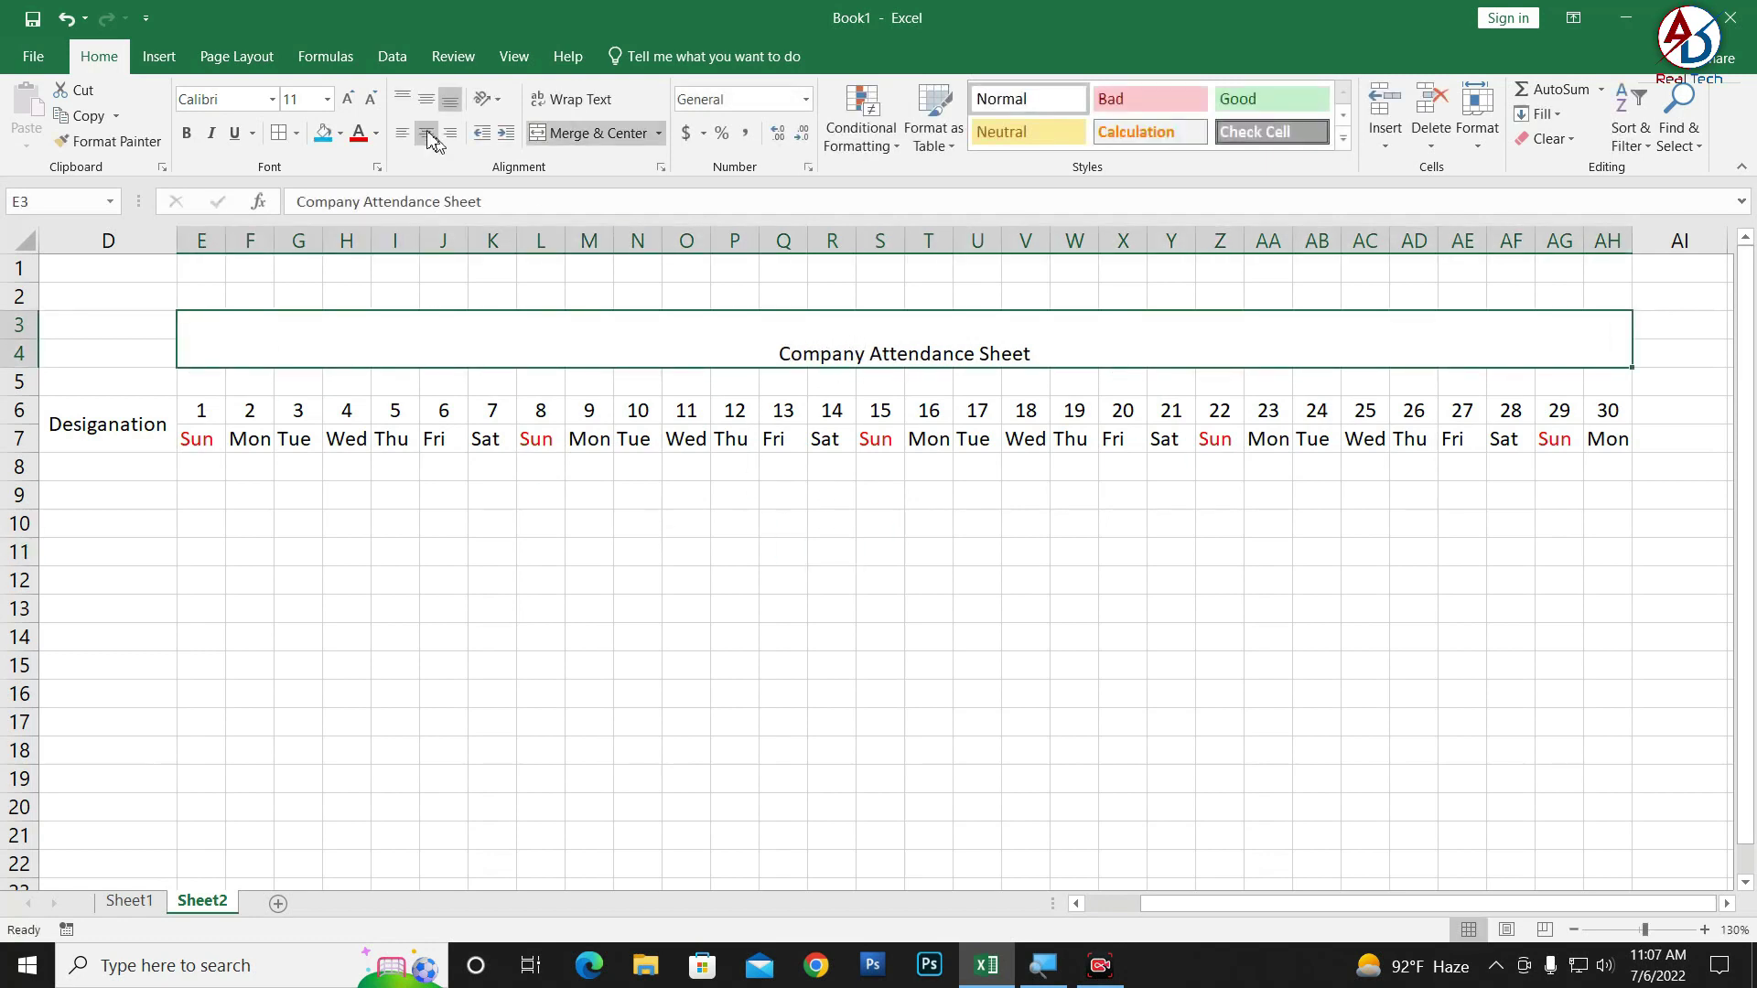
- Make the title bold, size 20, in Adobe Garamond Pro Bold
click(348, 99)
click(347, 98)
click(348, 99)
click(347, 99)
click(347, 99)
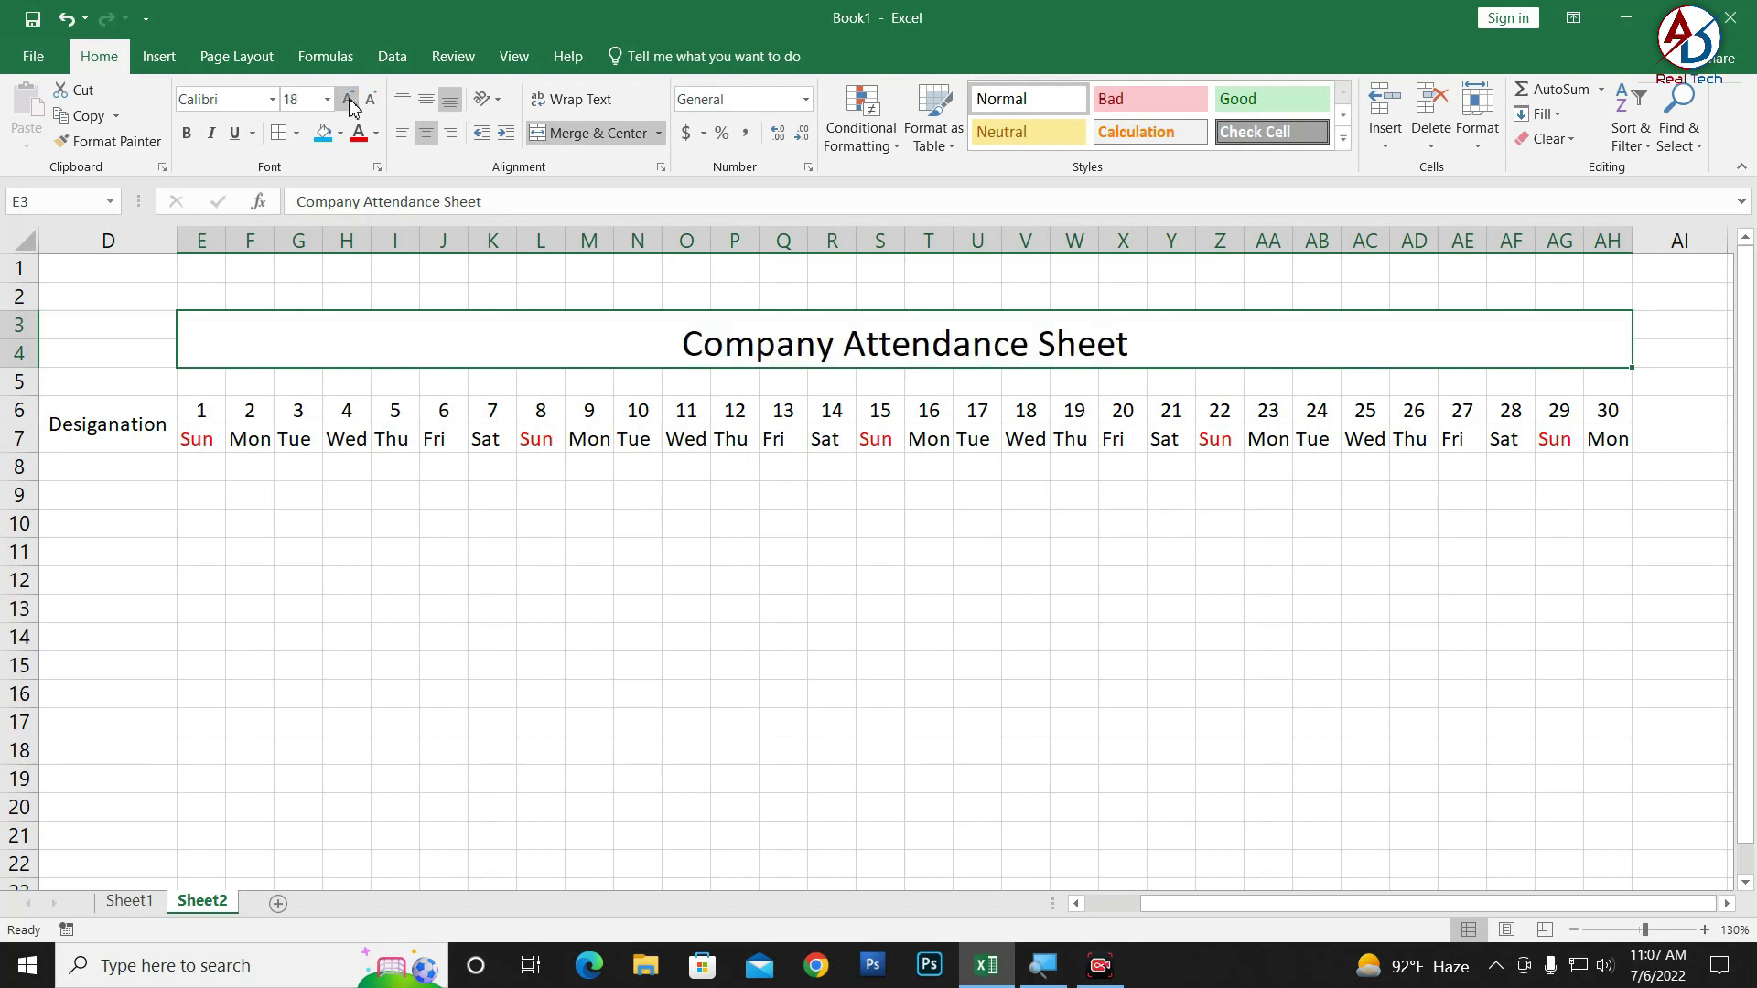
click(272, 99)
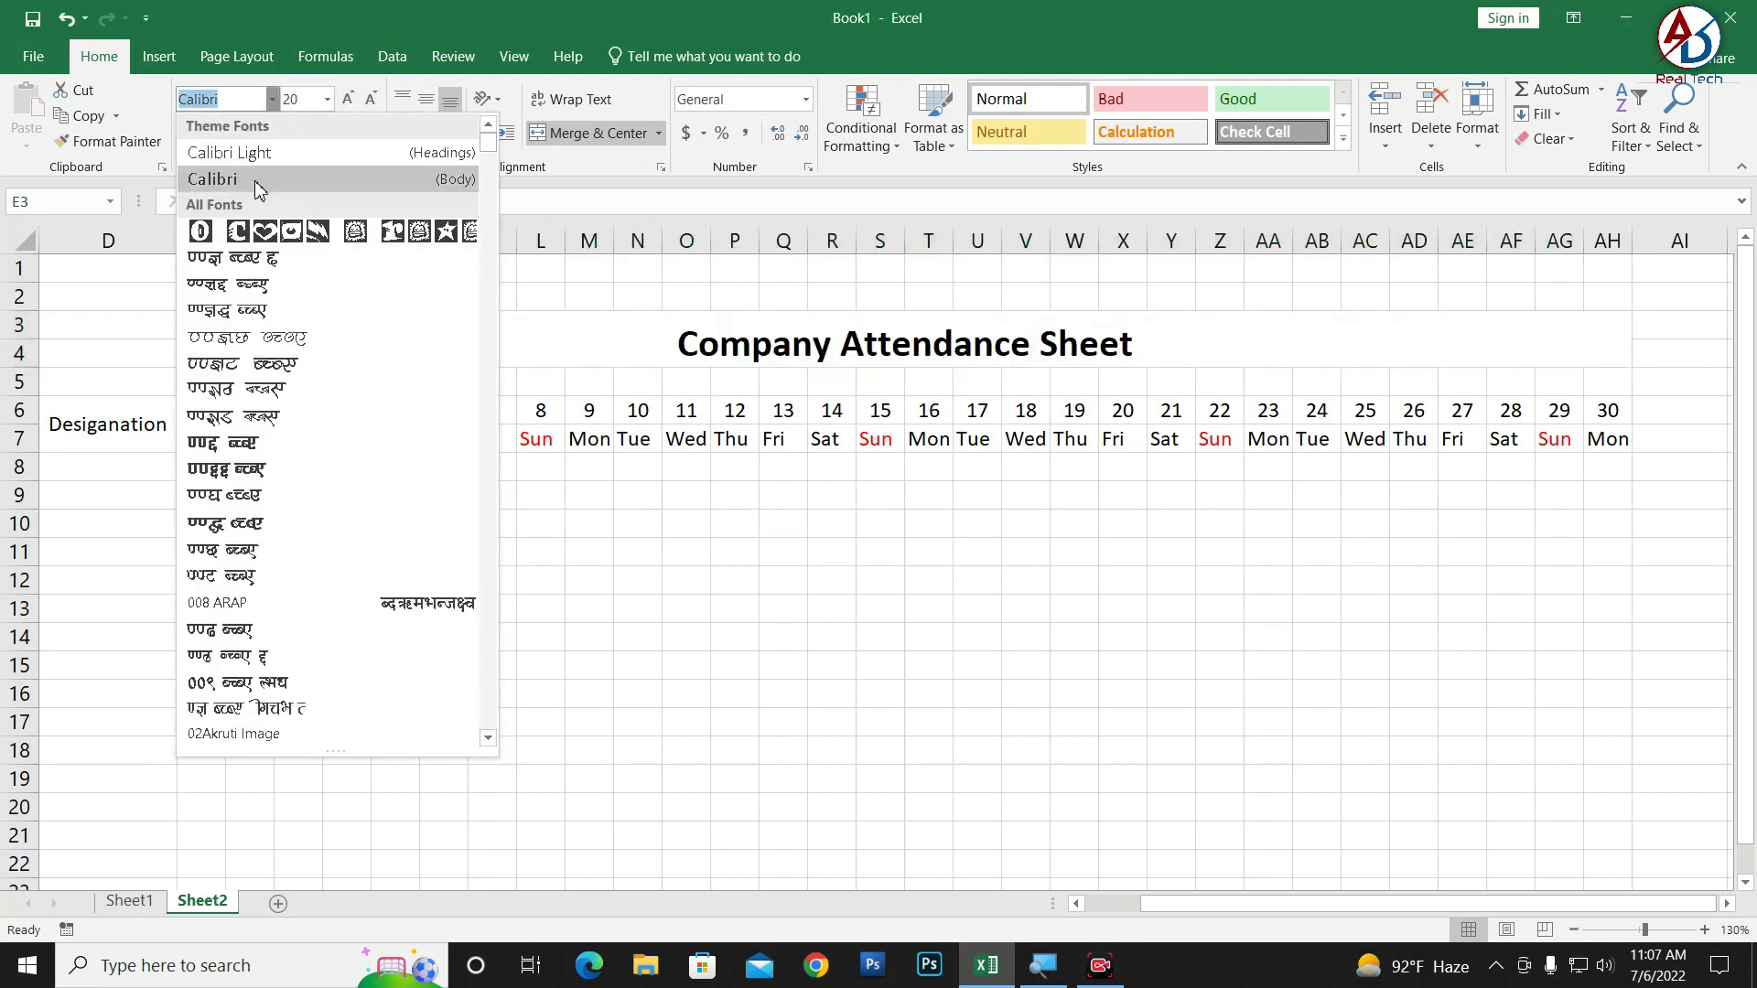
scroll(326, 432, down, 5)
scroll(345, 691, down, 6)
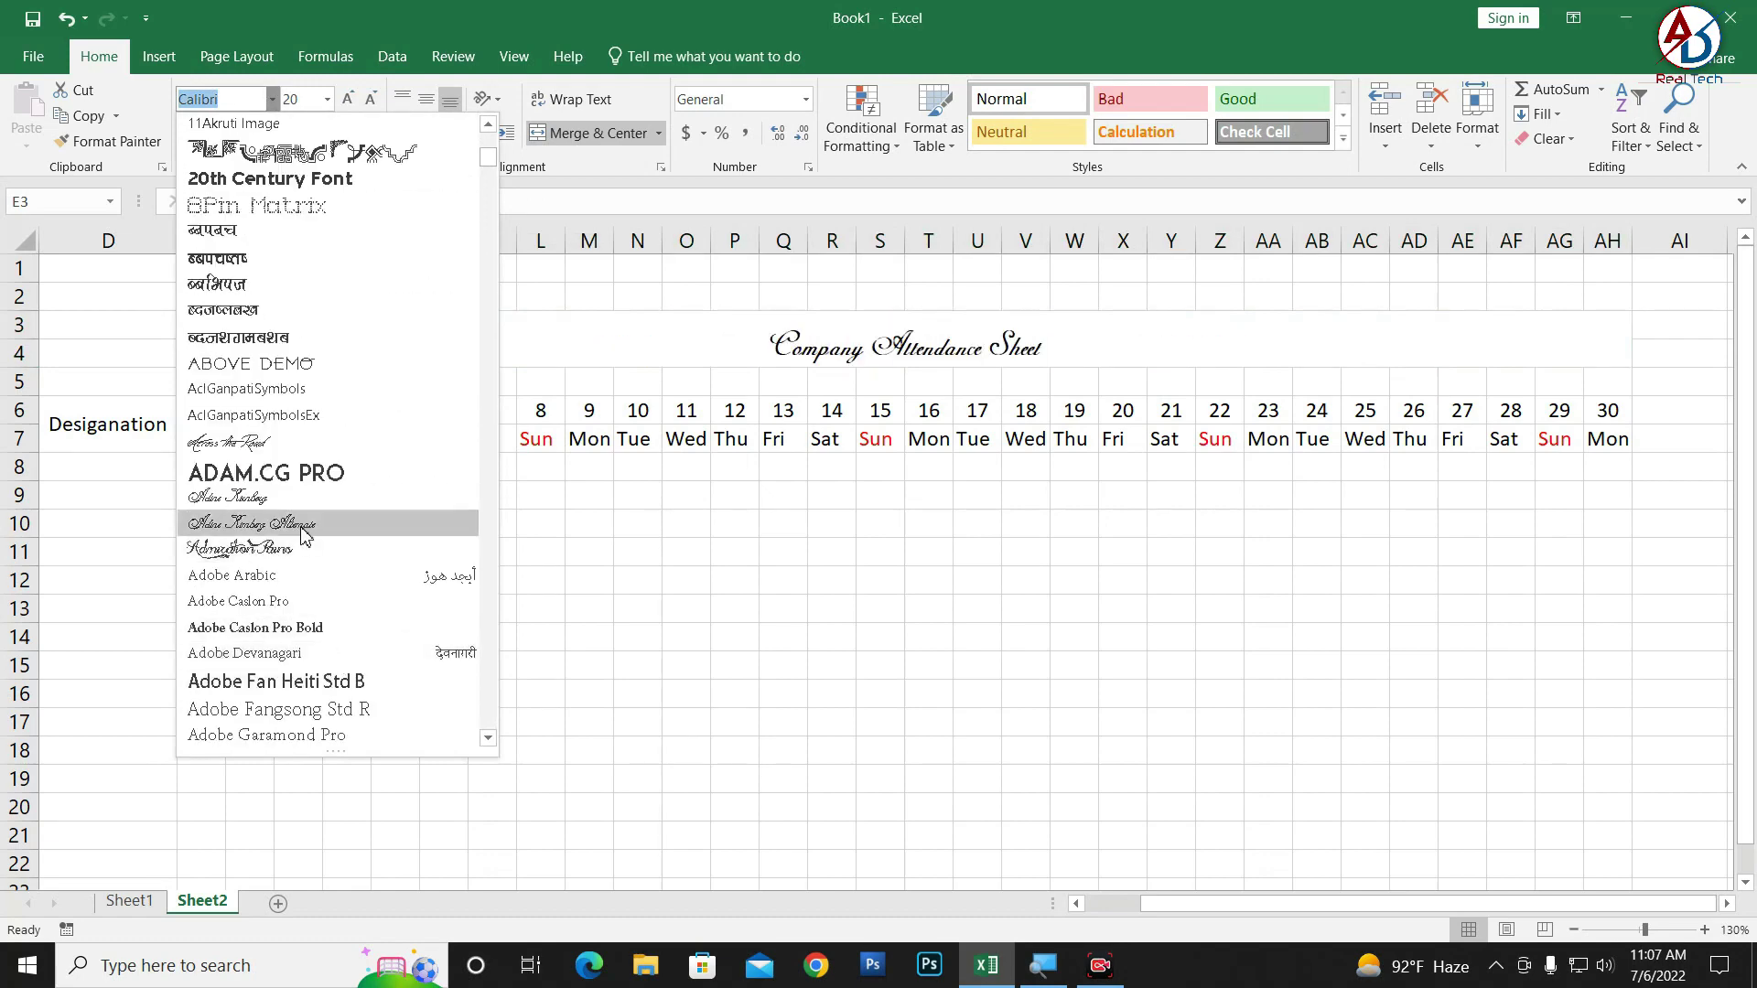
scroll(304, 536, down, 3)
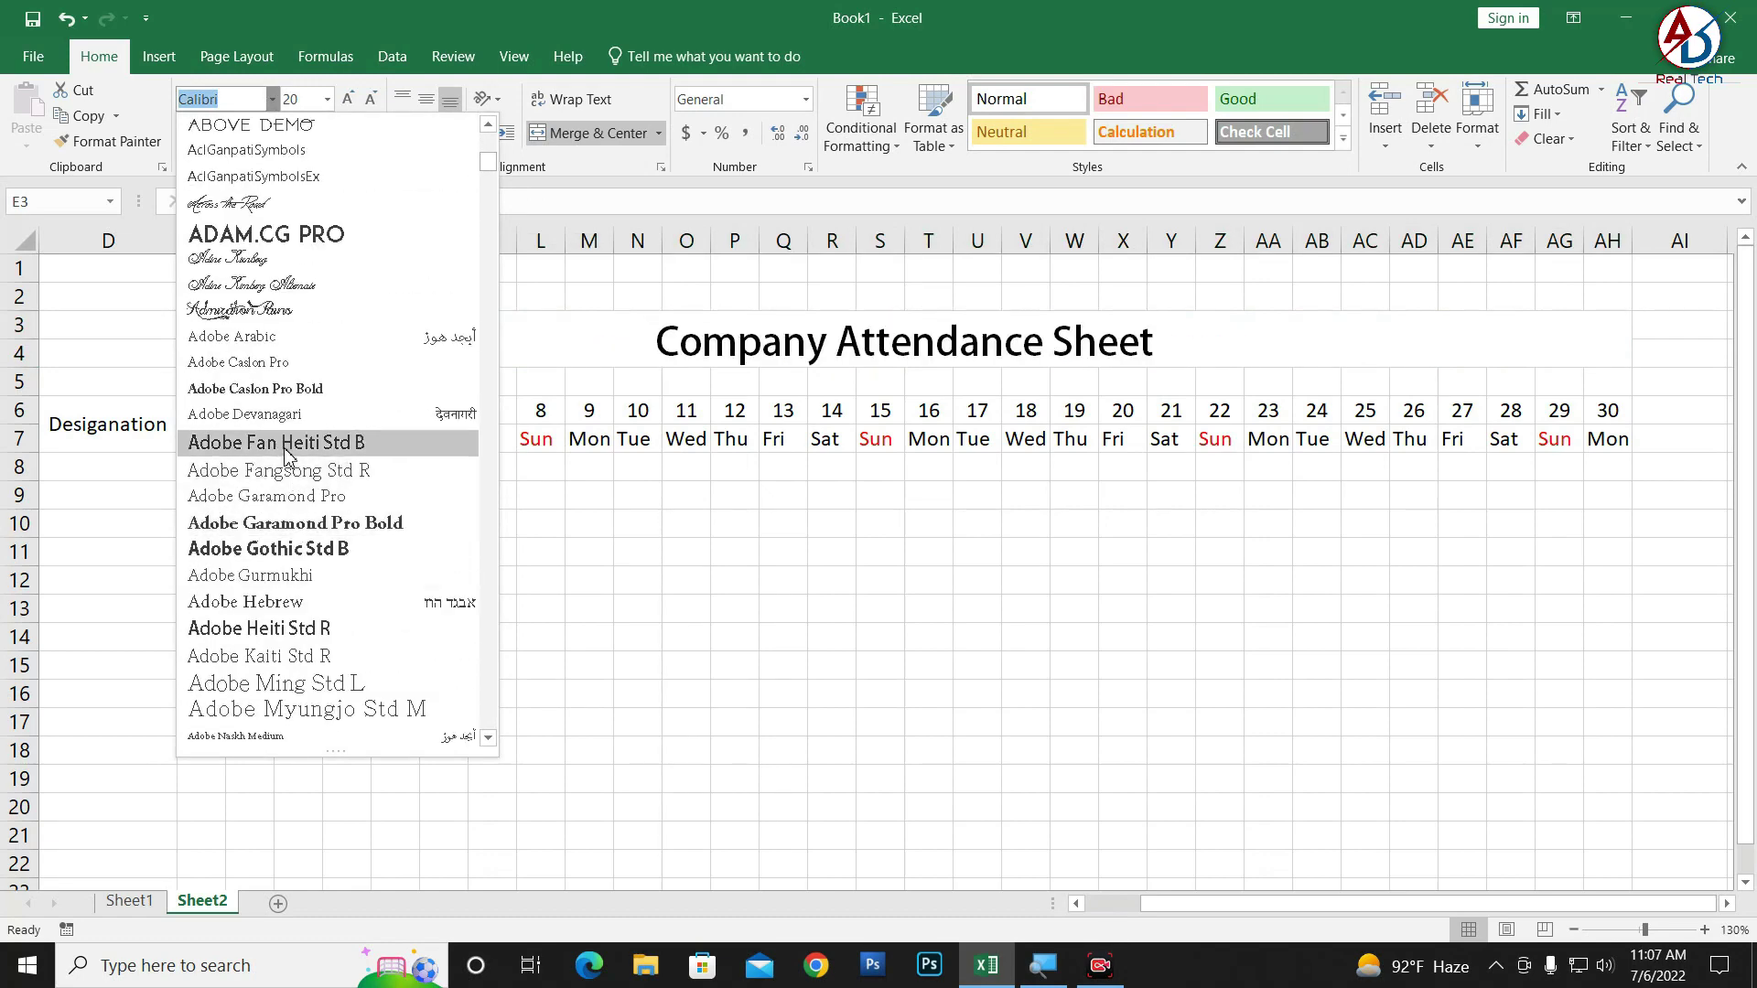
click(298, 521)
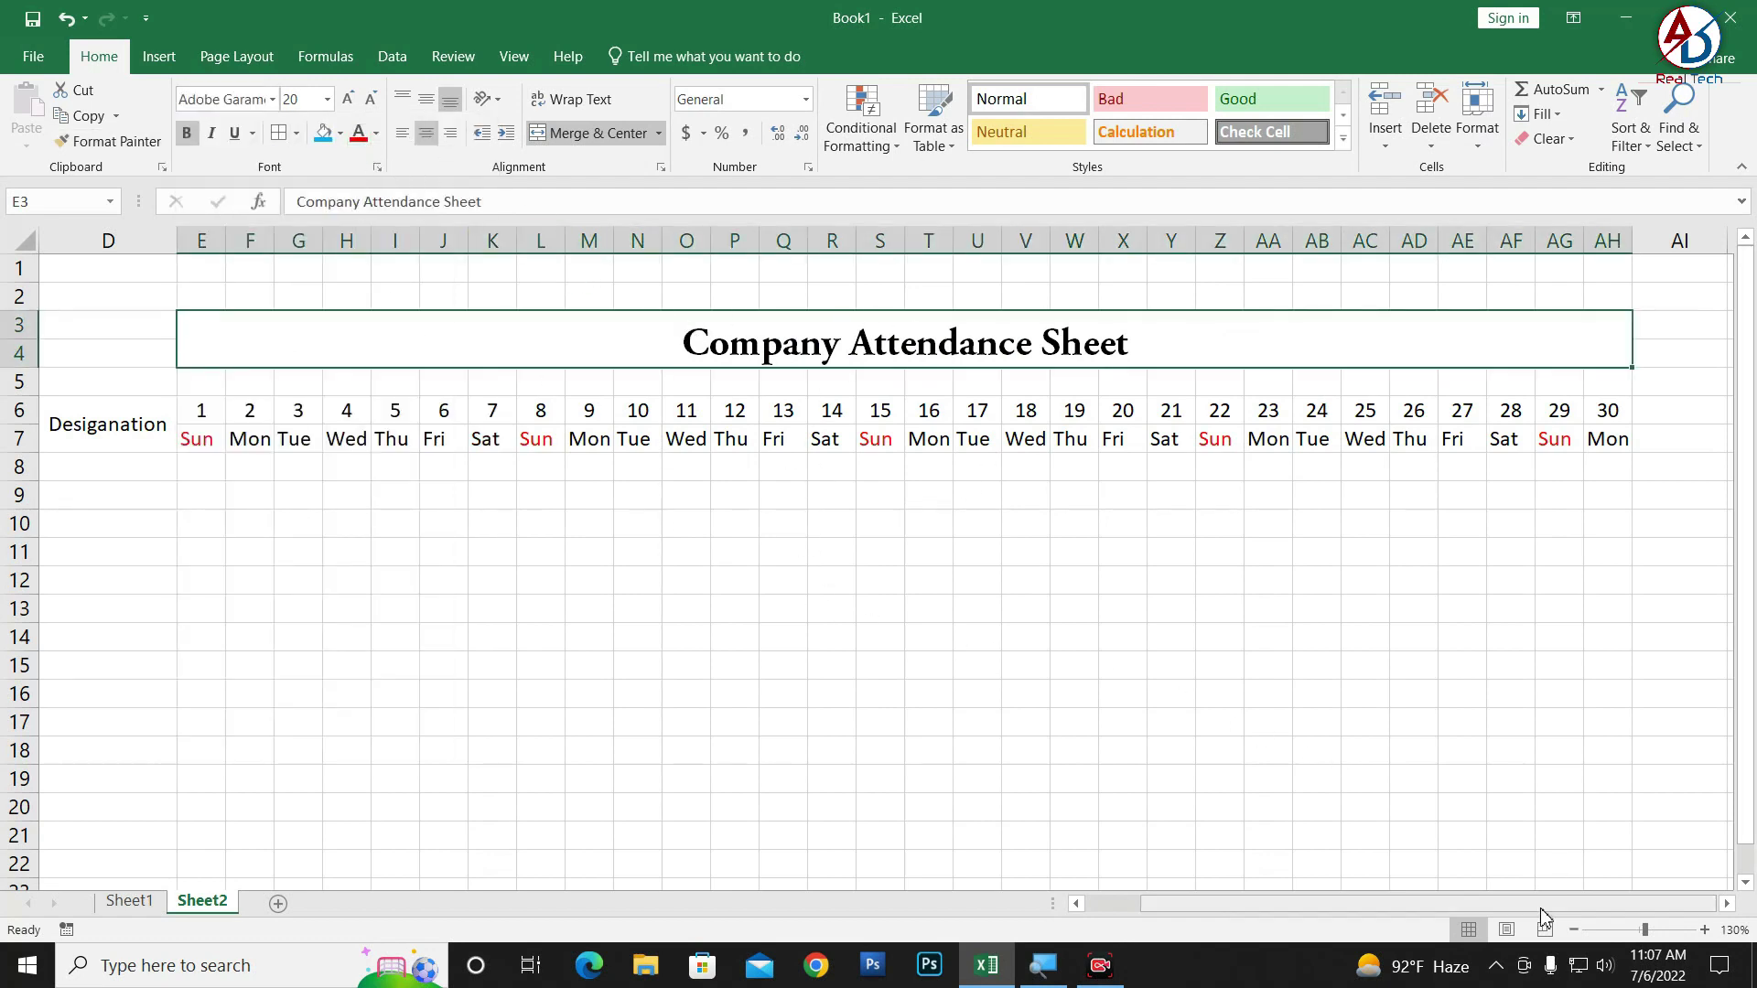
drag(1535, 904, 1482, 909)
- Apply All Borders to the Sr No., Employee Name and Desiganation block B6:D19
click(537, 588)
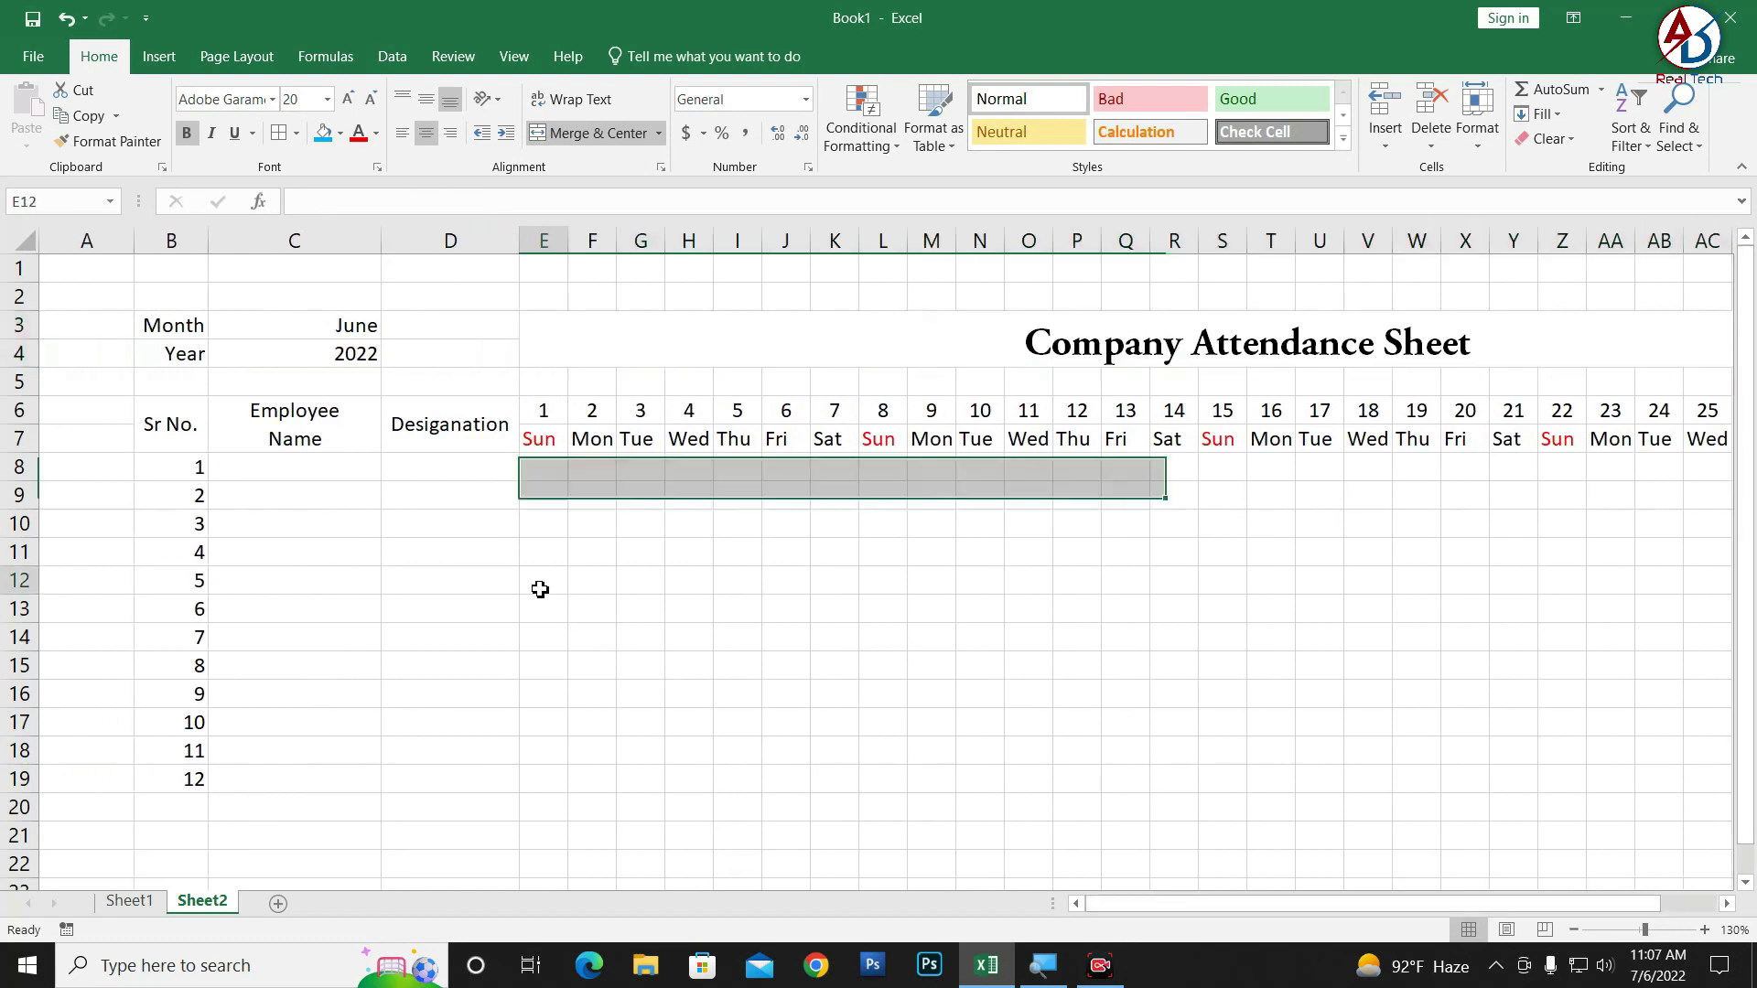
click(183, 430)
drag(183, 430, 458, 451)
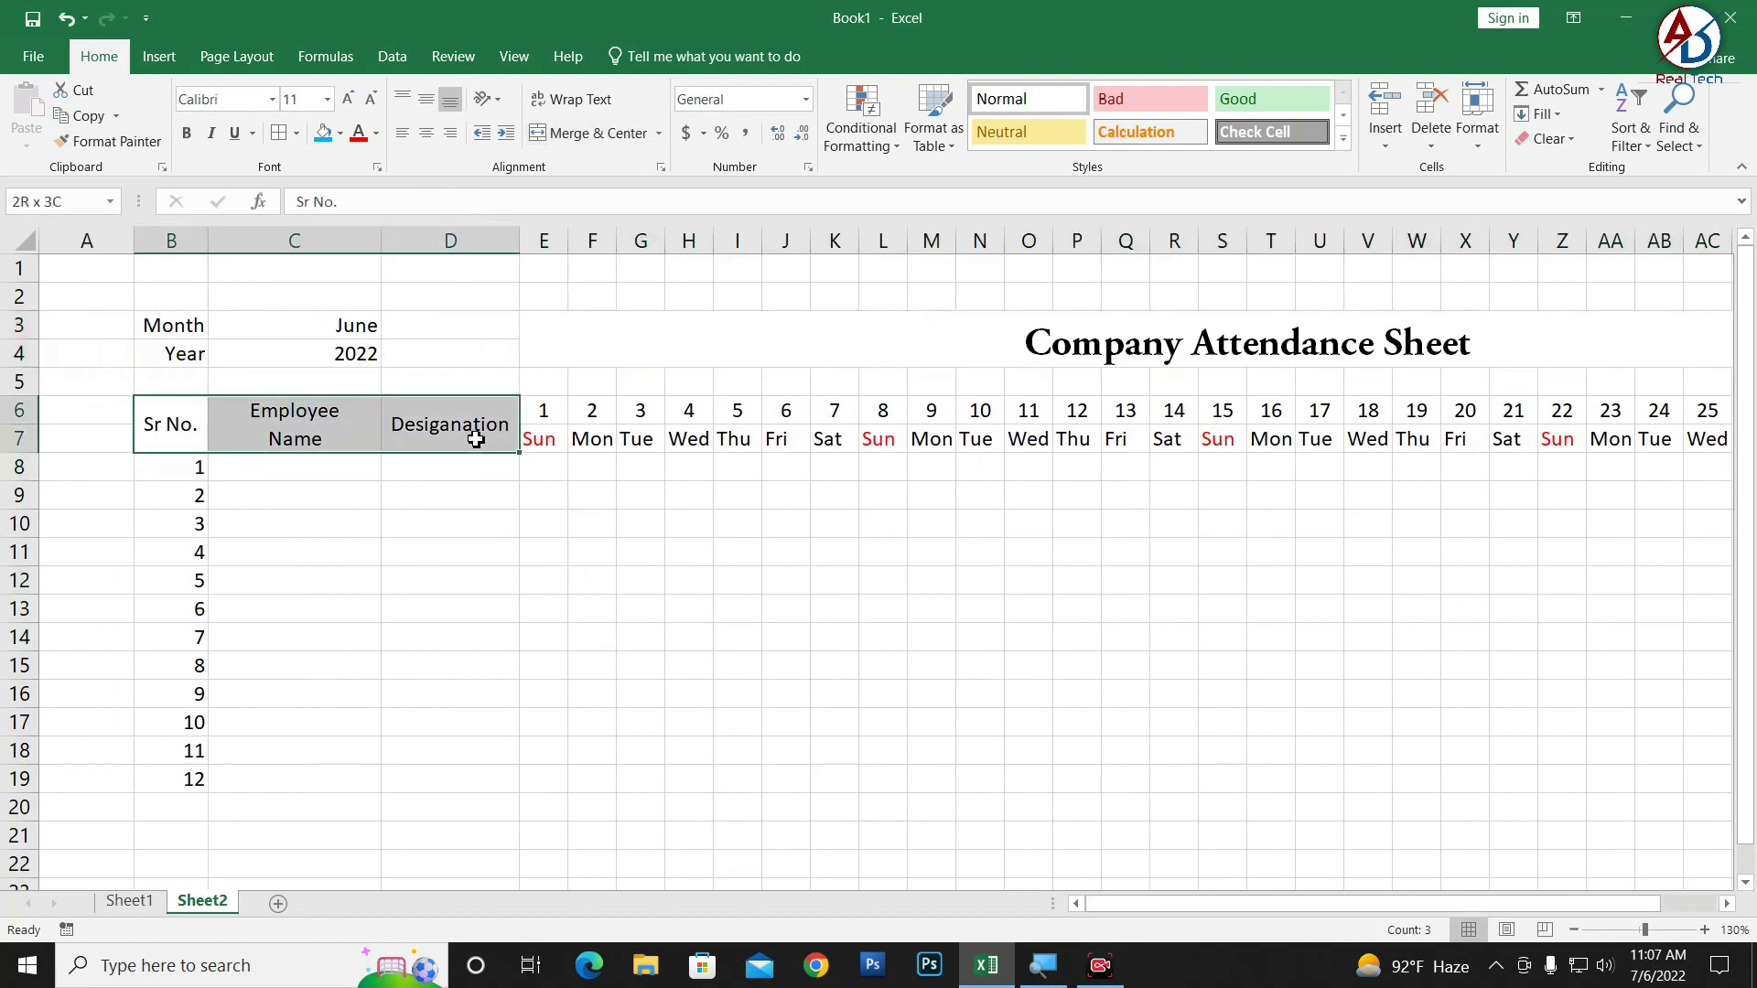
click(280, 133)
click(349, 601)
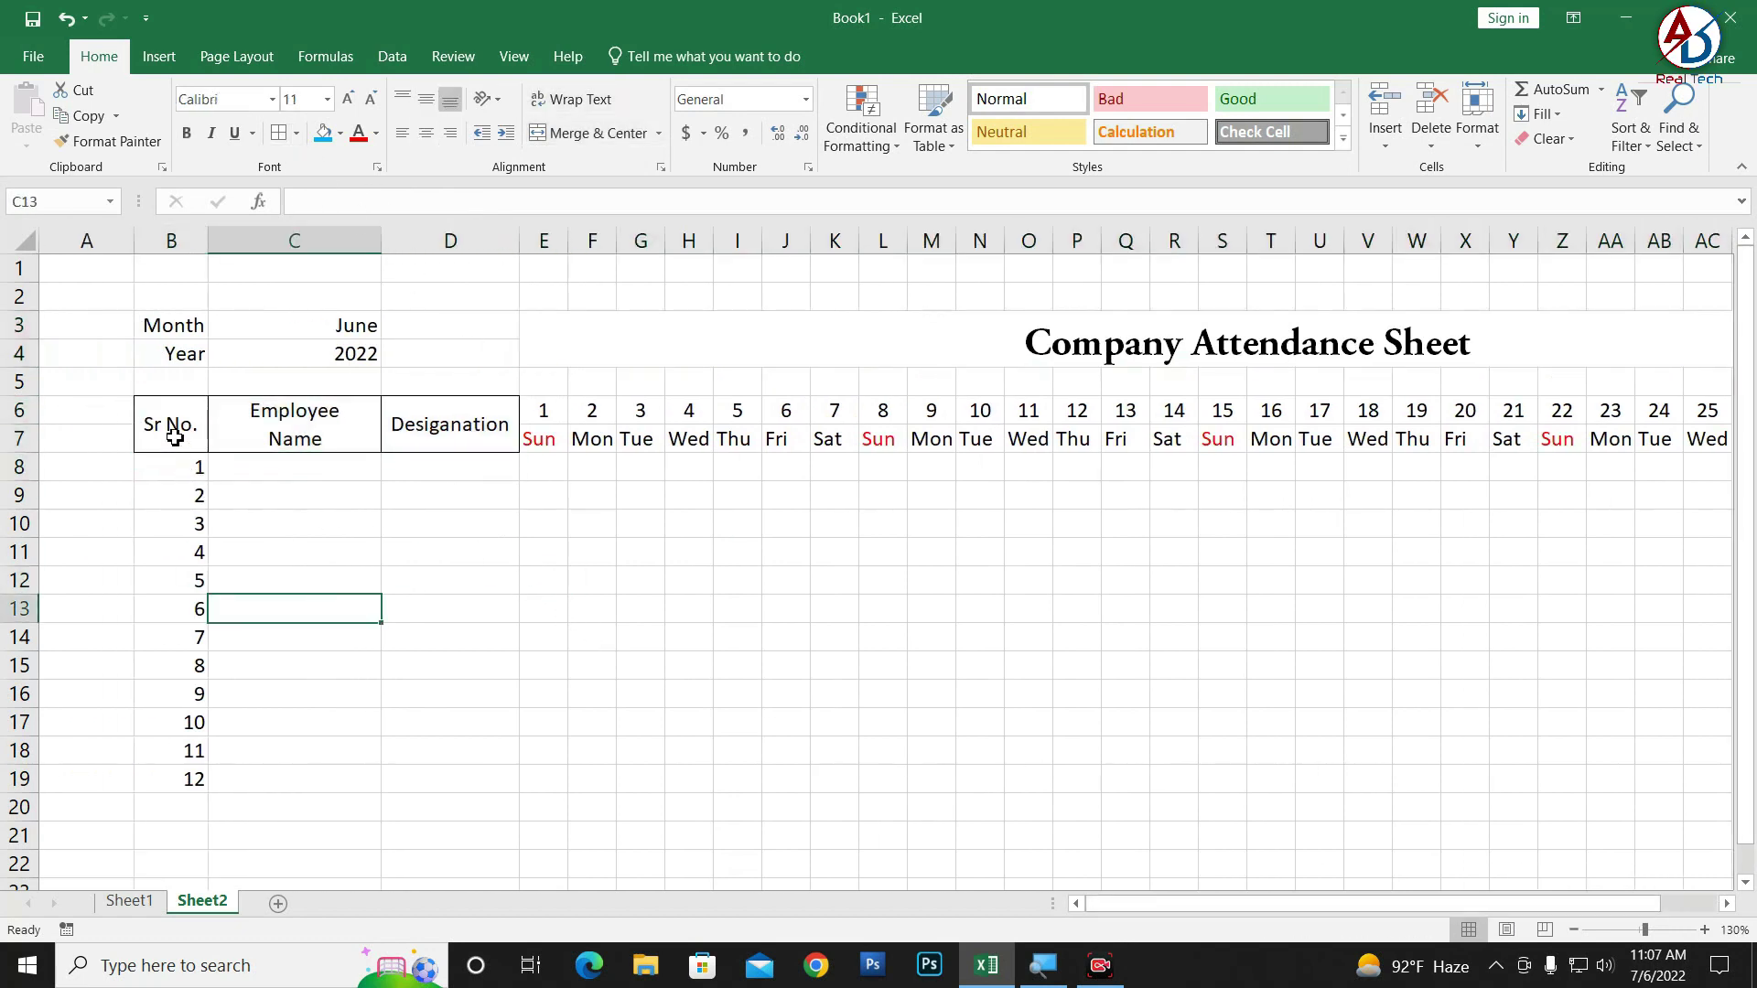
drag(173, 438, 457, 780)
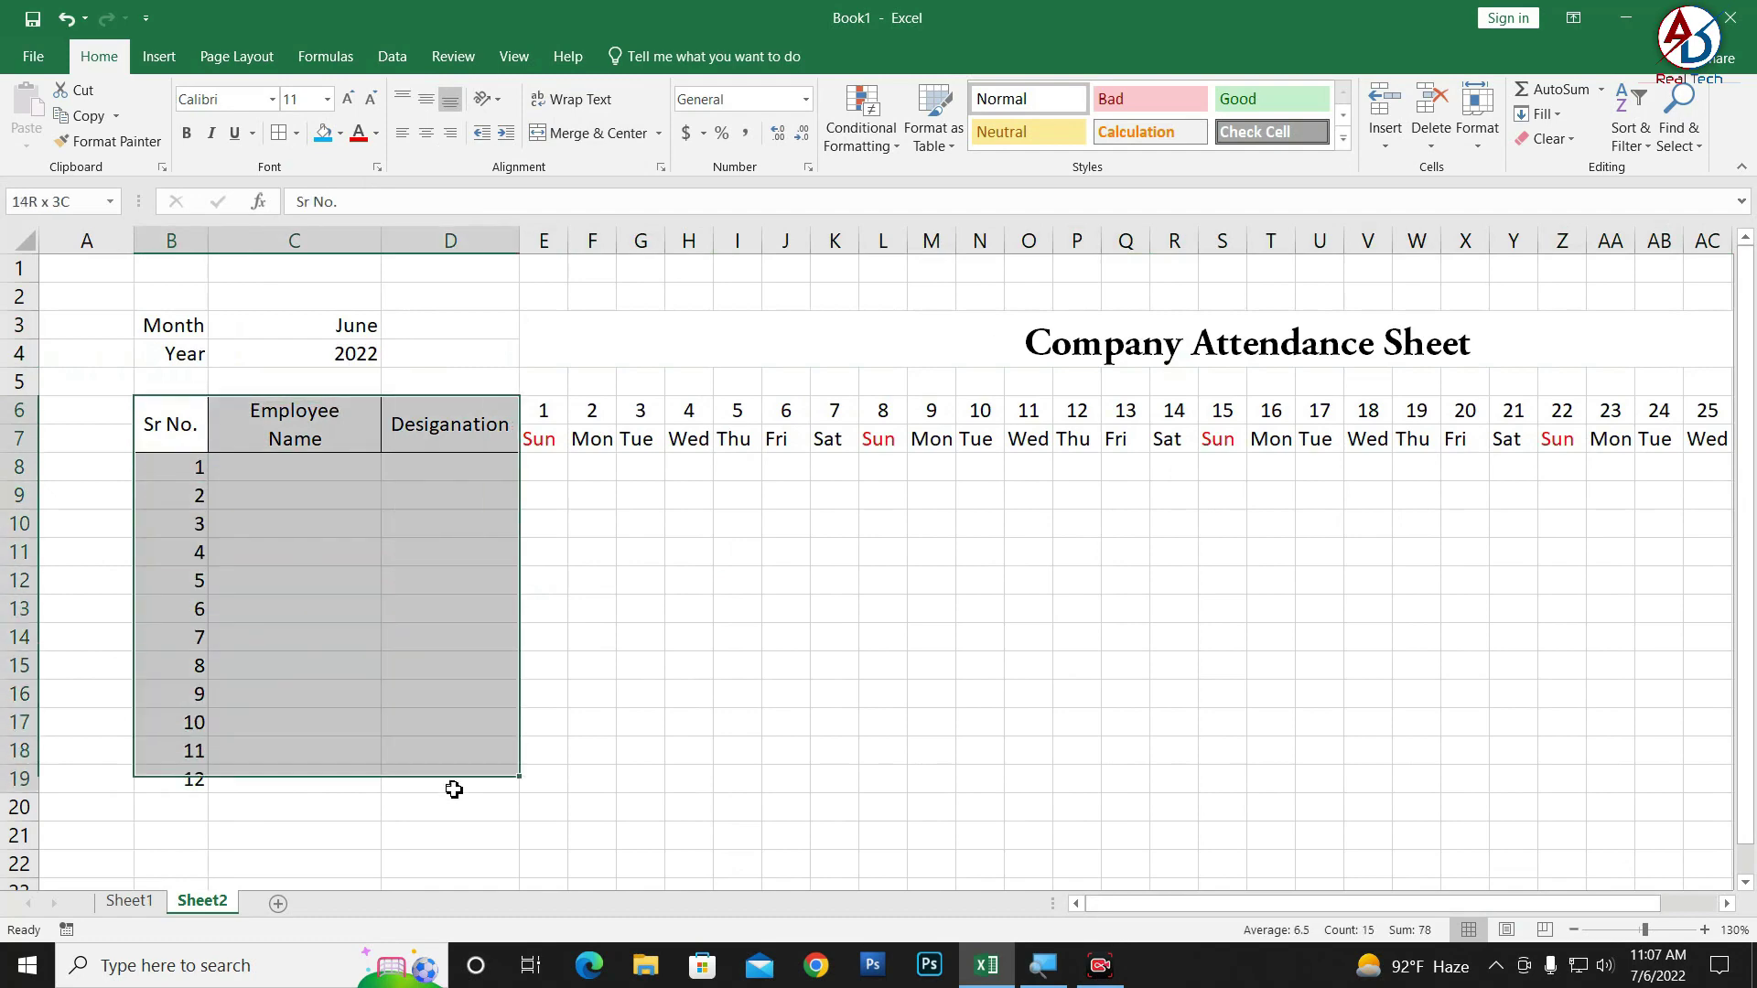
click(280, 133)
- Apply All Borders to the day-number and weekday header rows E6:AH7
drag(544, 414, 1608, 432)
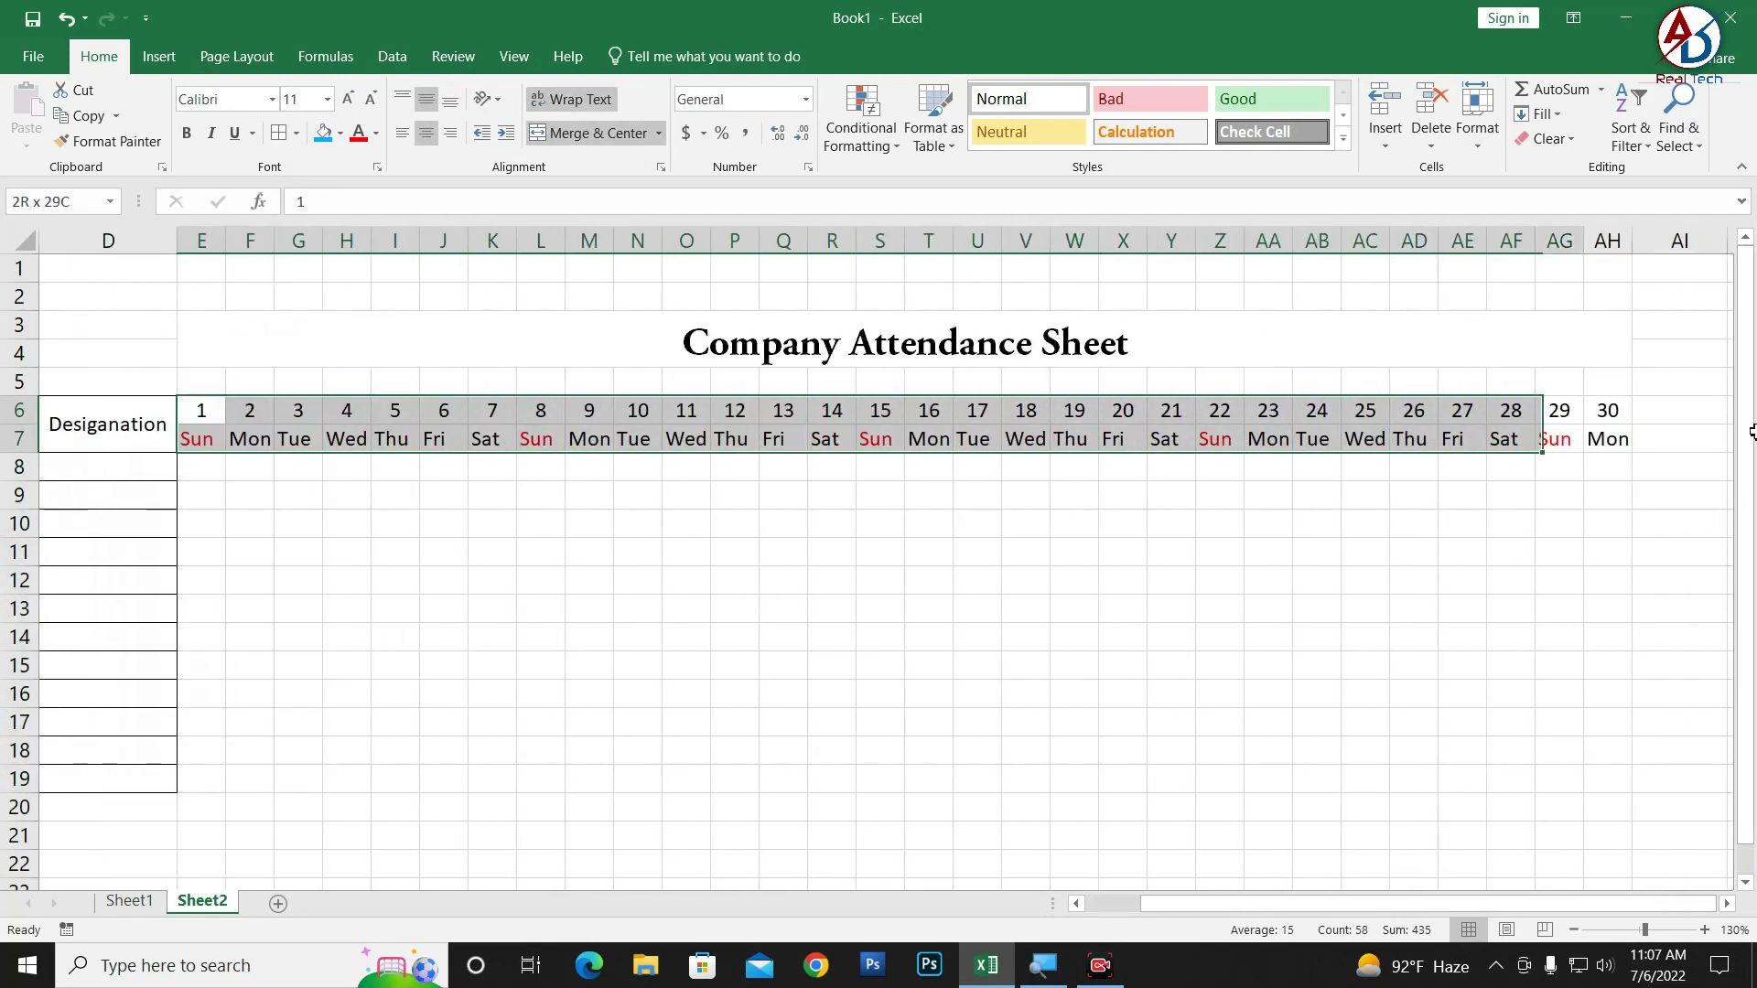
click(279, 133)
click(1220, 694)
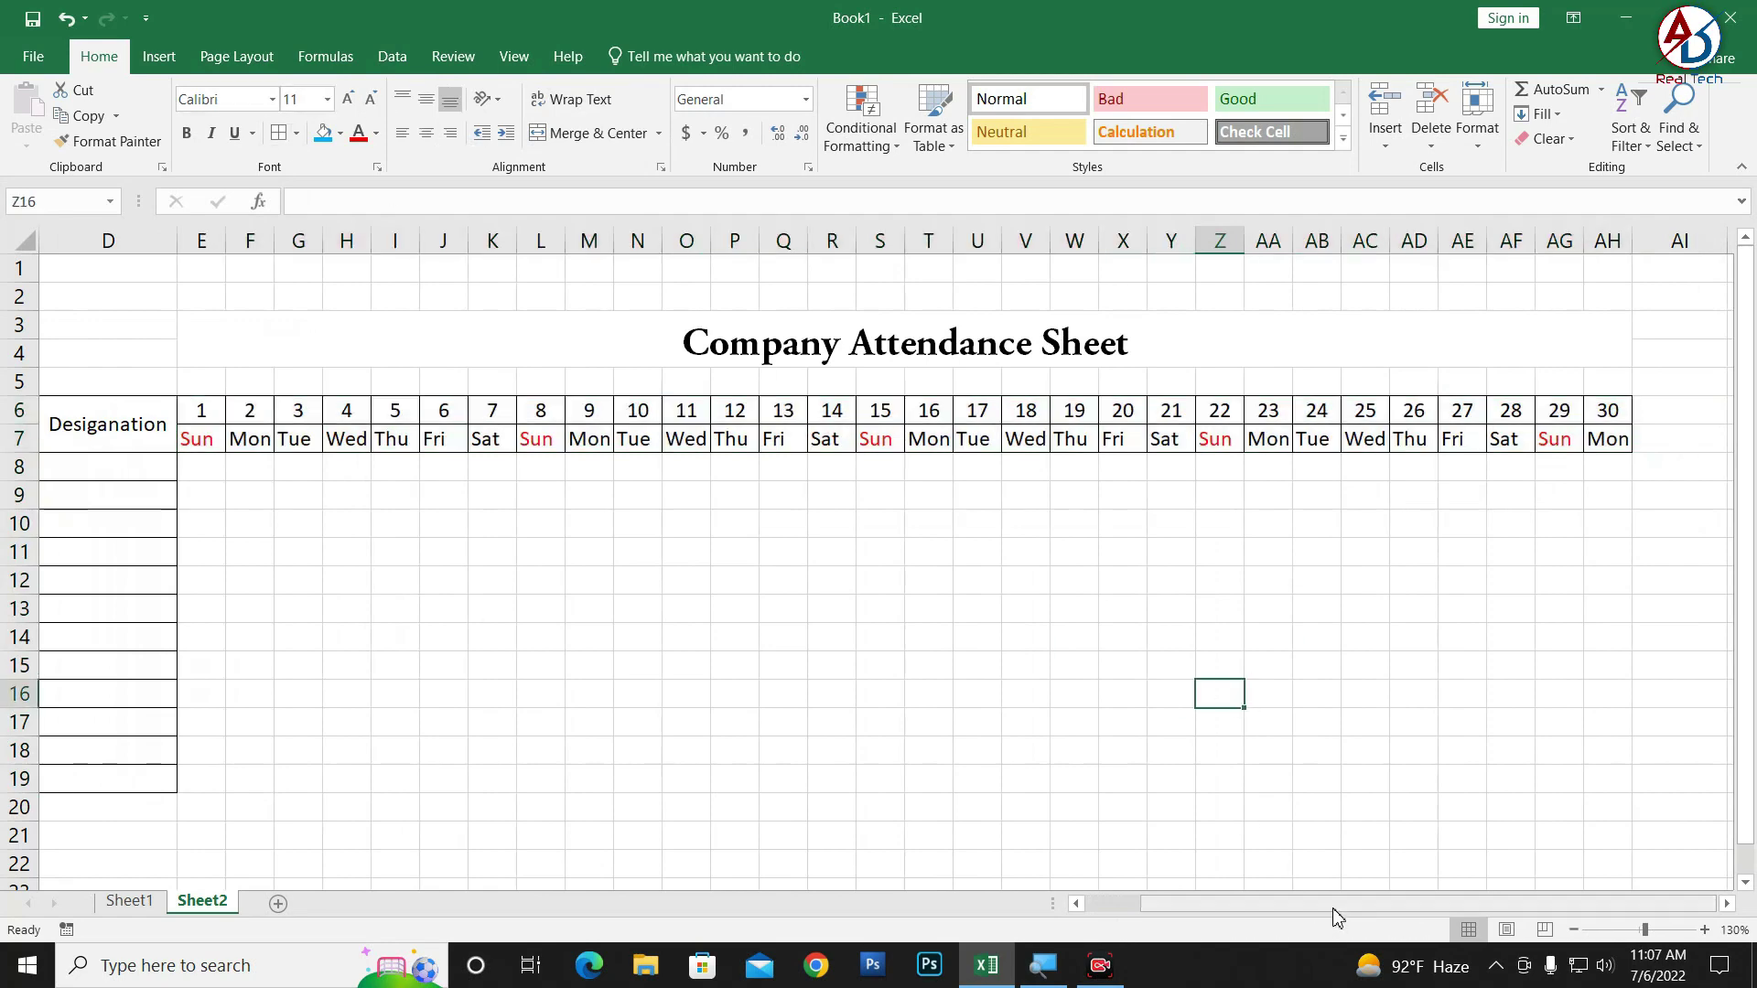
click(1727, 903)
click(1727, 904)
- Type the headings Present, Absent and Holy Days into AI6:AK6
click(1437, 408)
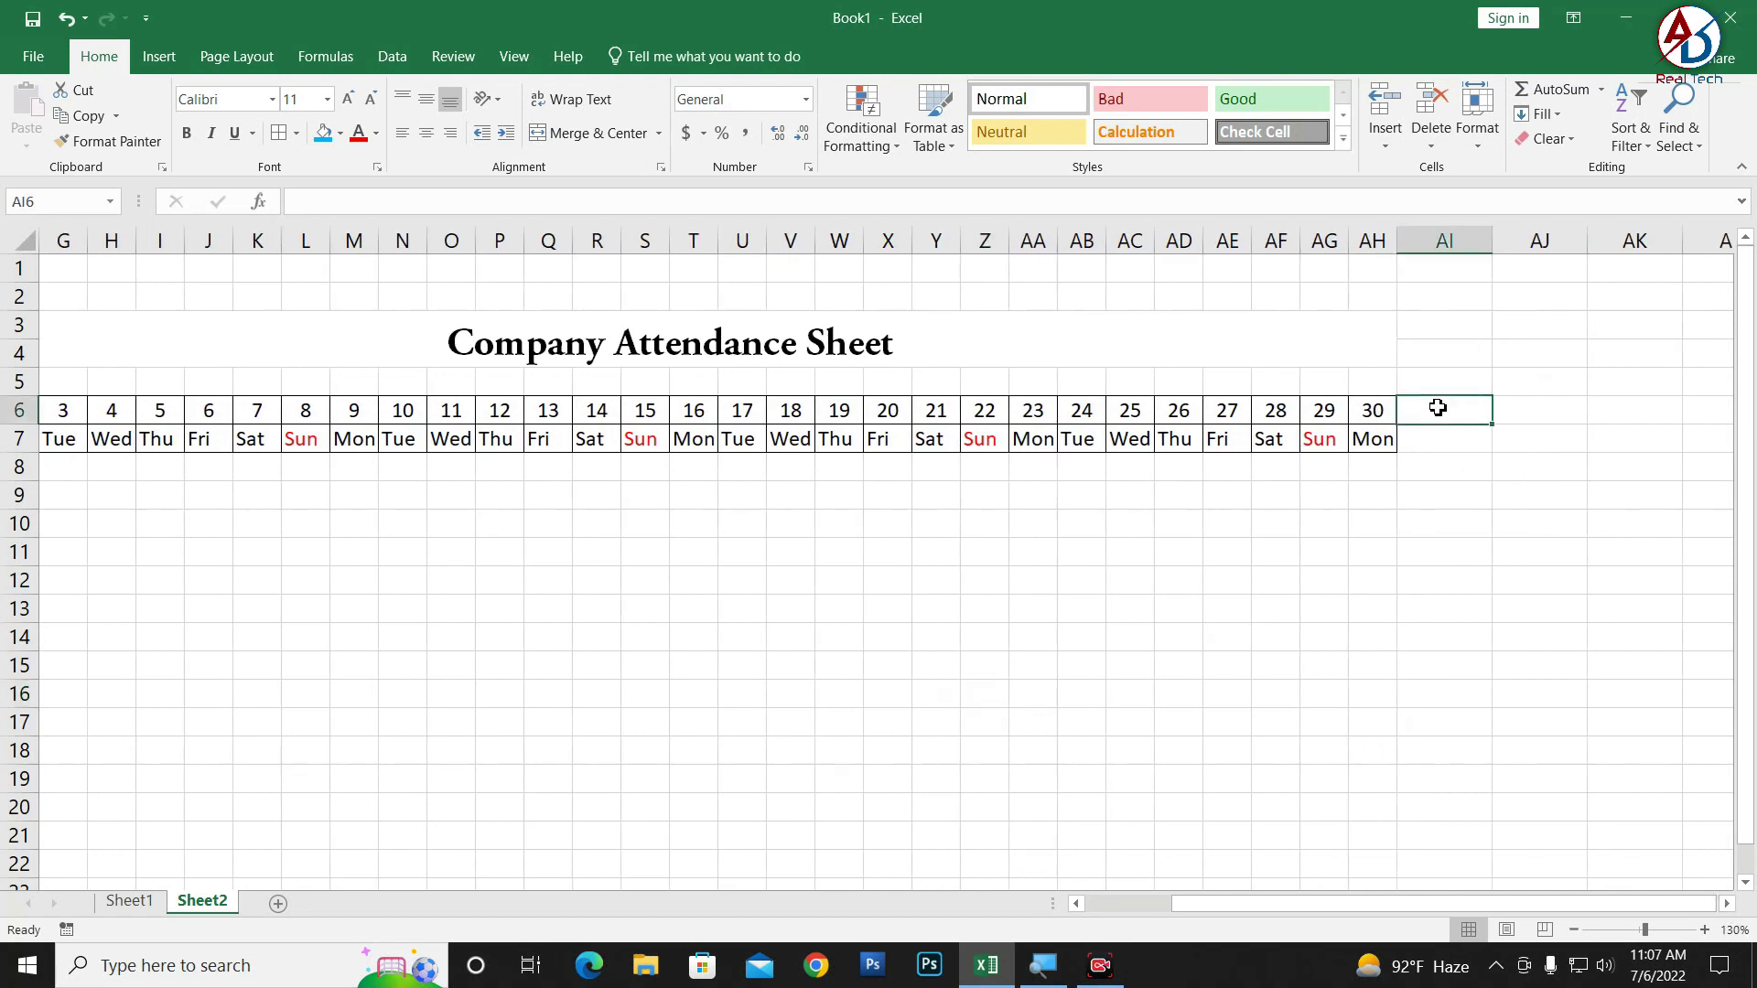
text(Pre)
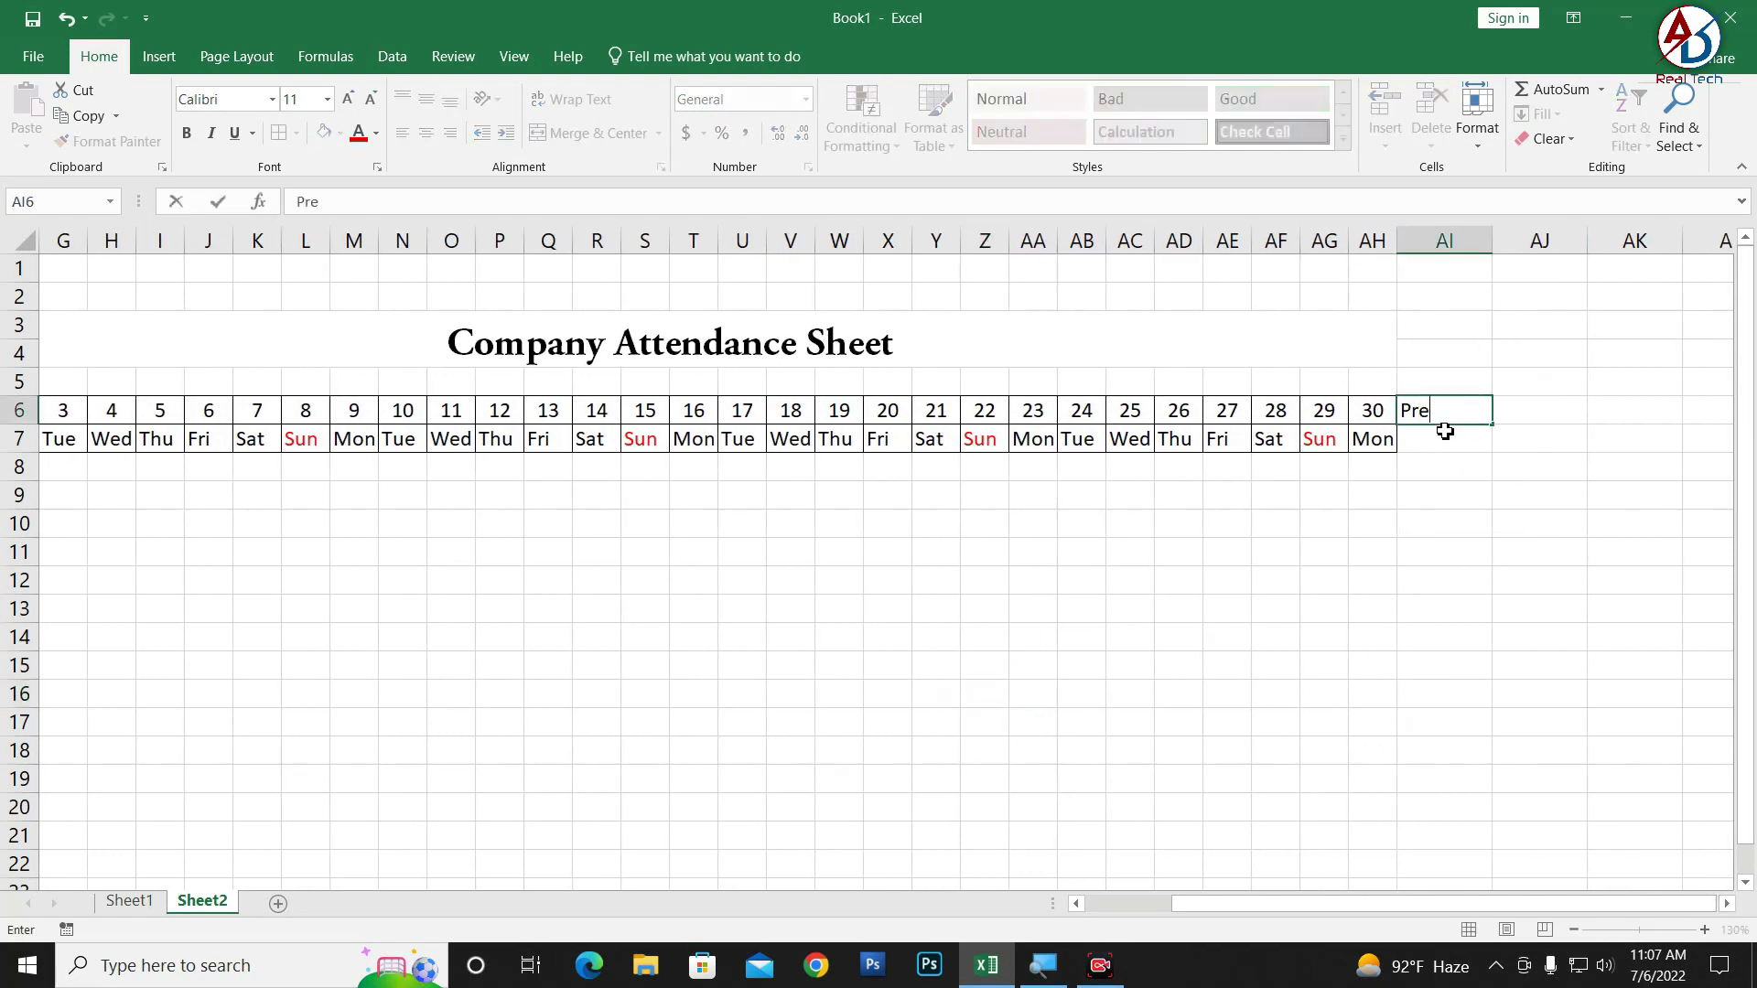
text(sent)
key(Tab)
text(Absent)
key(Tab)
text(Holy Days)
key(Return)
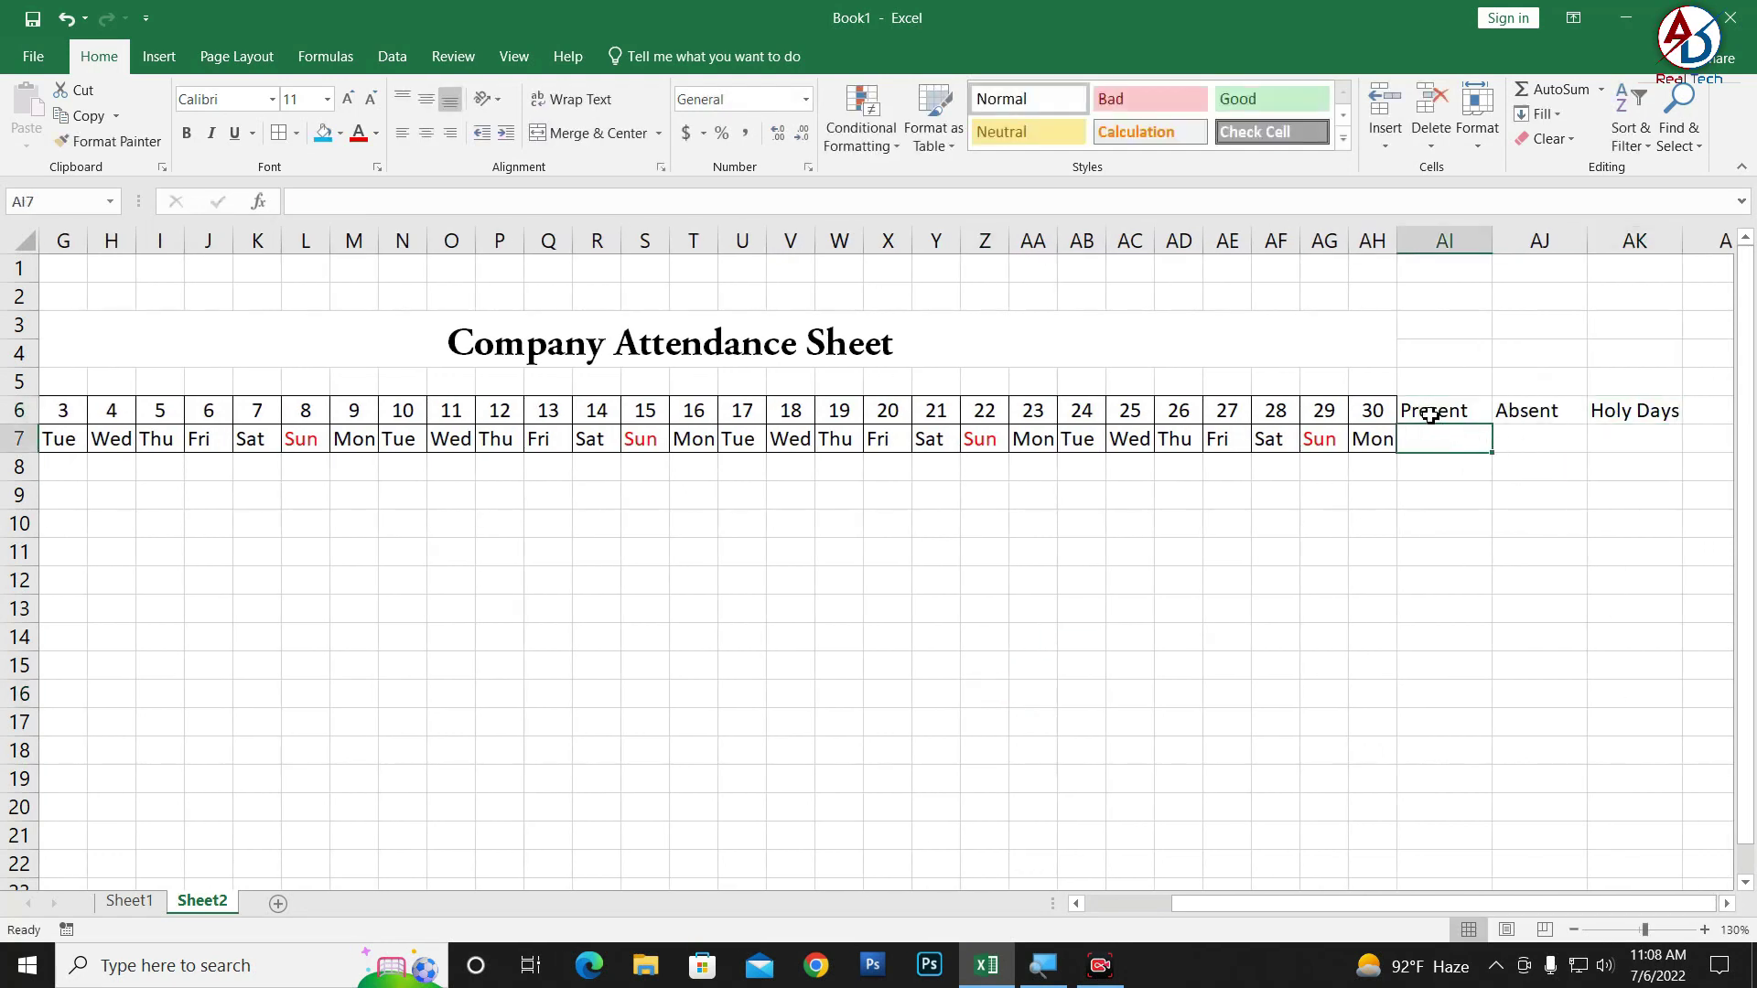
- Merge & Center each of Present, Absent and Holy Days with the cell below in row 7
mouse_move(1430, 414)
mouse_down()
mouse_move(1588, 409)
mouse_move(1628, 474)
mouse_up()
click(1628, 474)
mouse_move(1455, 412)
mouse_down()
mouse_move(1458, 445)
mouse_move(1497, 441)
mouse_up()
click(594, 133)
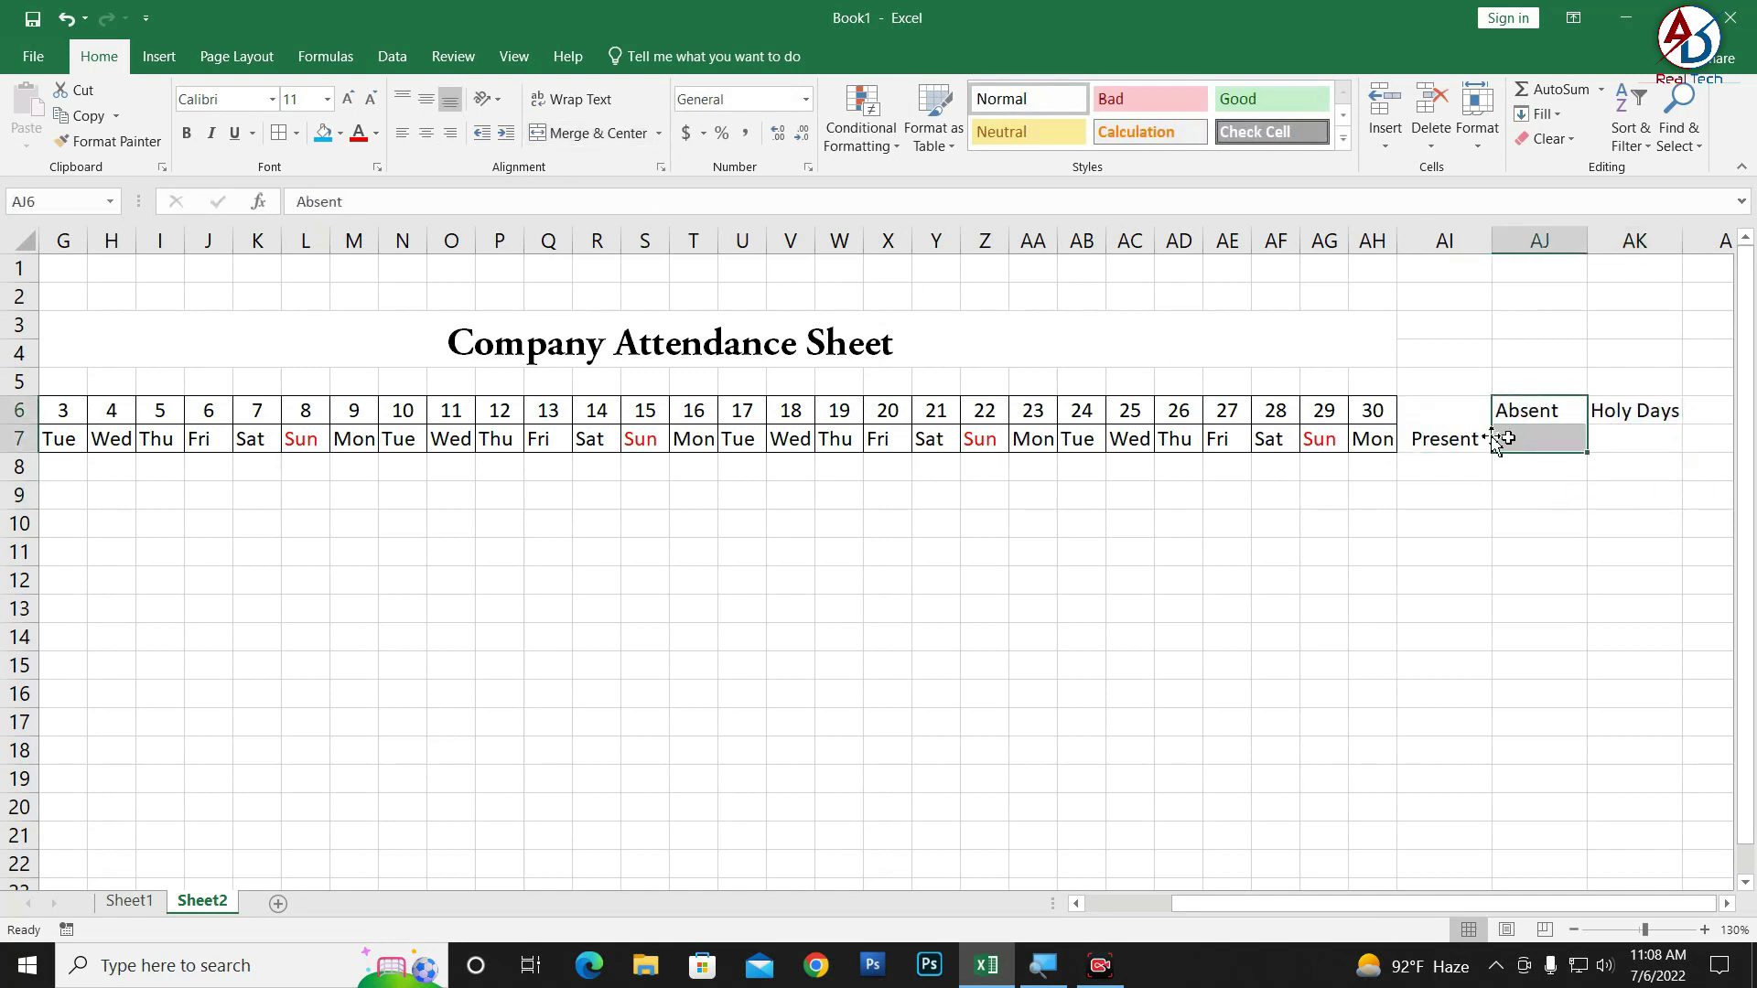
click(594, 133)
drag(1610, 409, 1638, 441)
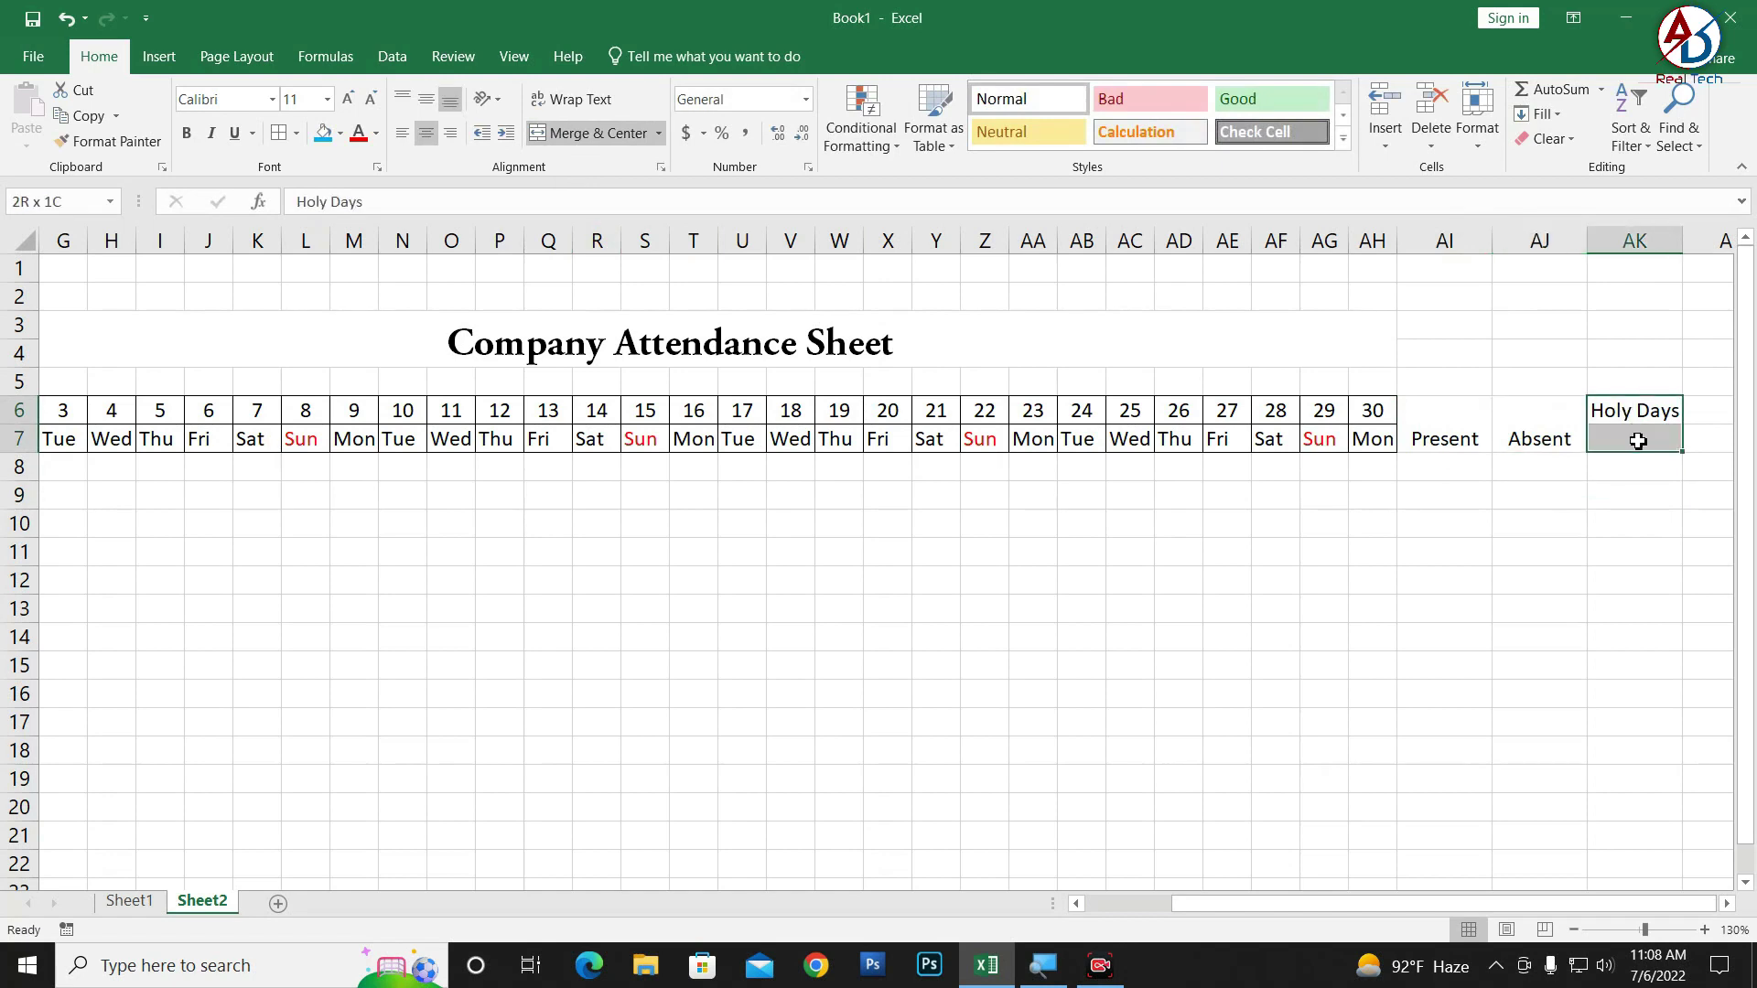
click(594, 133)
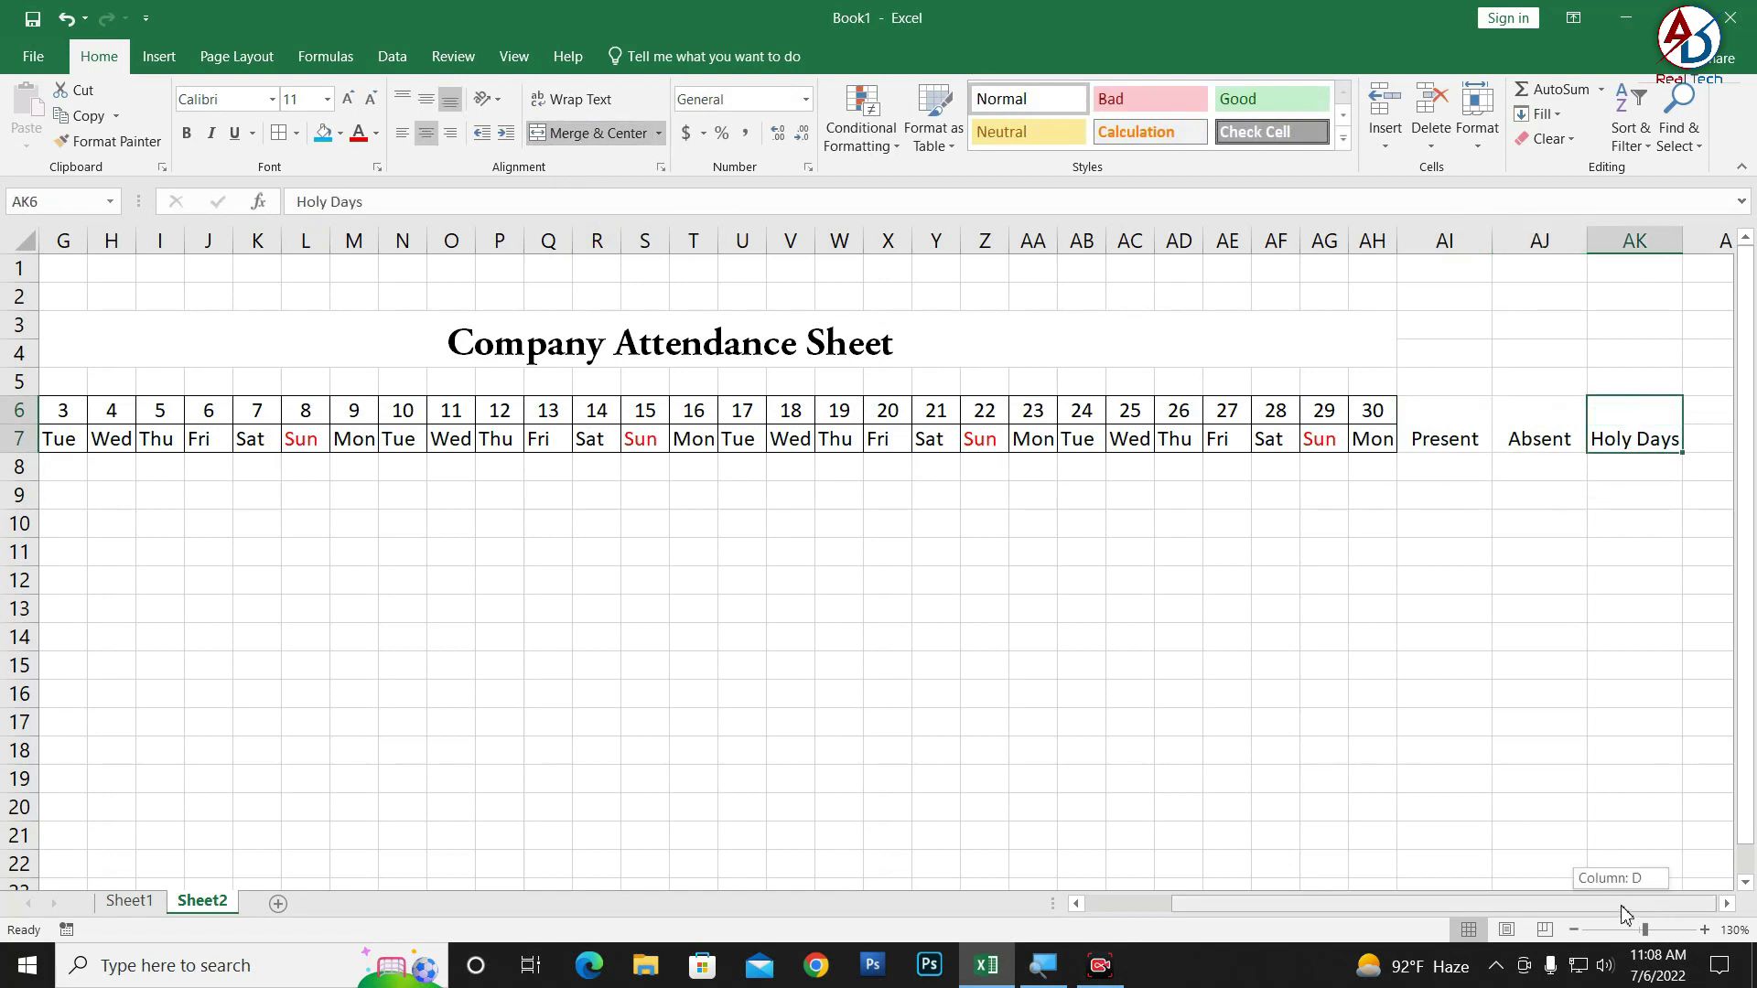
- Middle-align the three total headings and slightly widen column AK
drag(1625, 913, 1656, 913)
drag(1384, 435, 1615, 437)
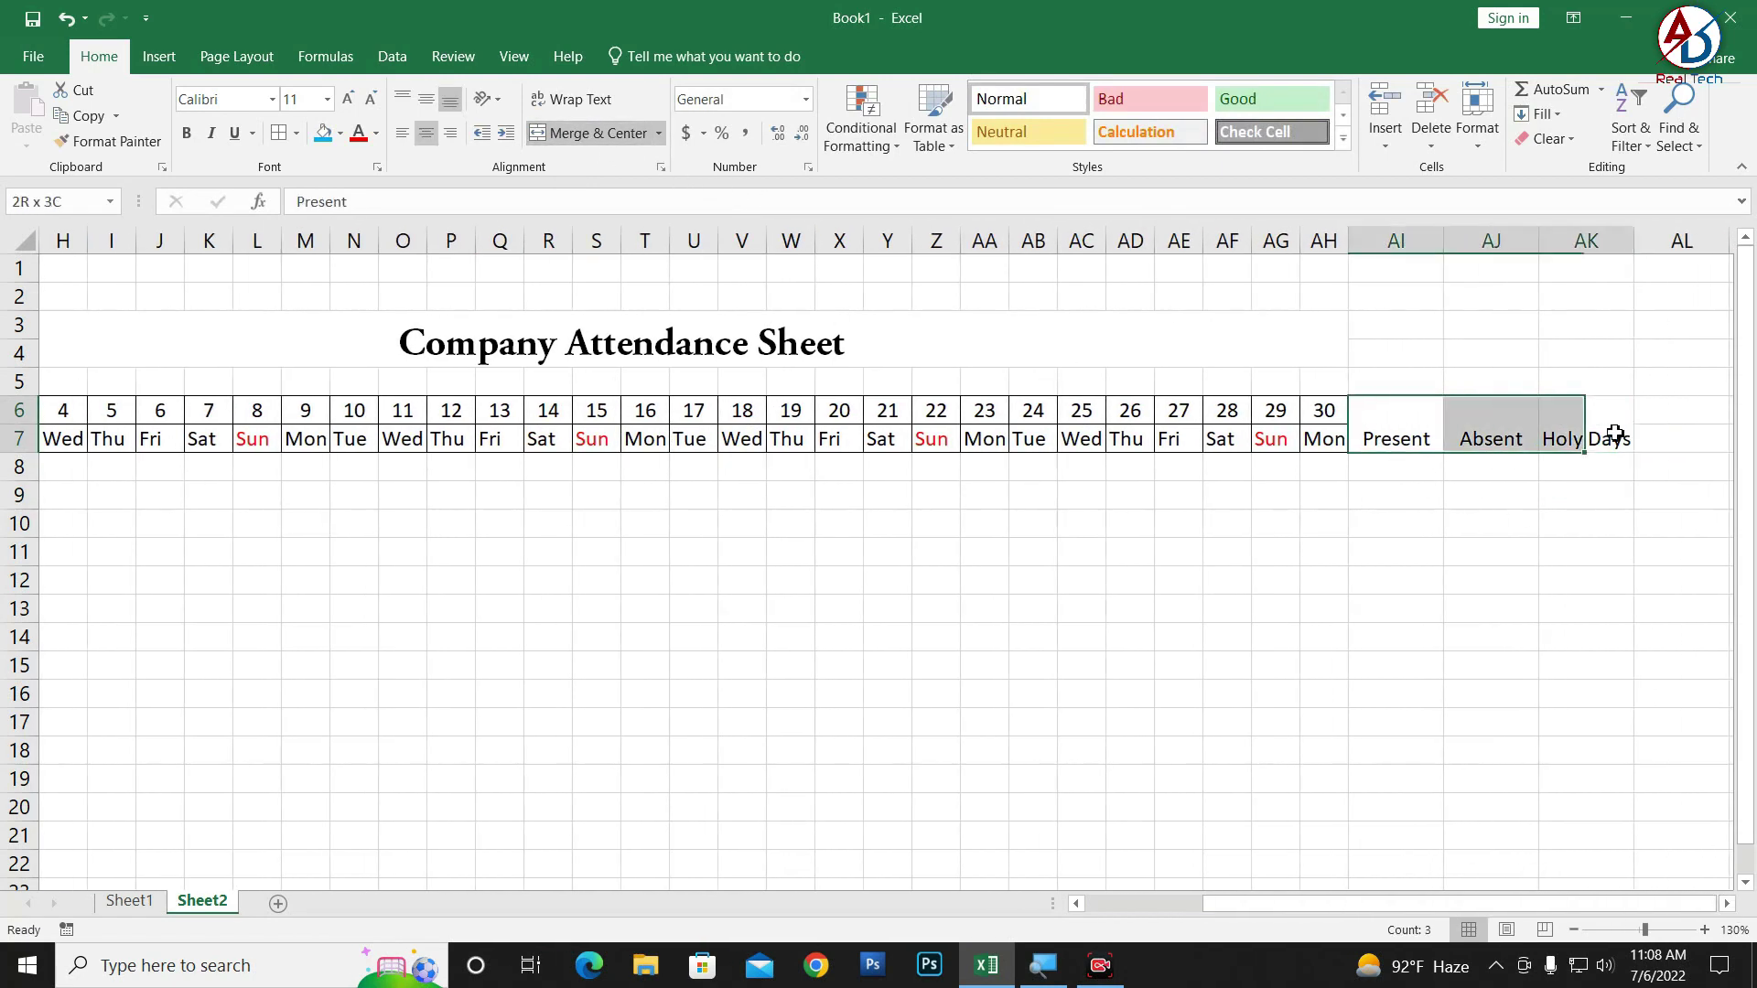
click(426, 98)
click(1400, 523)
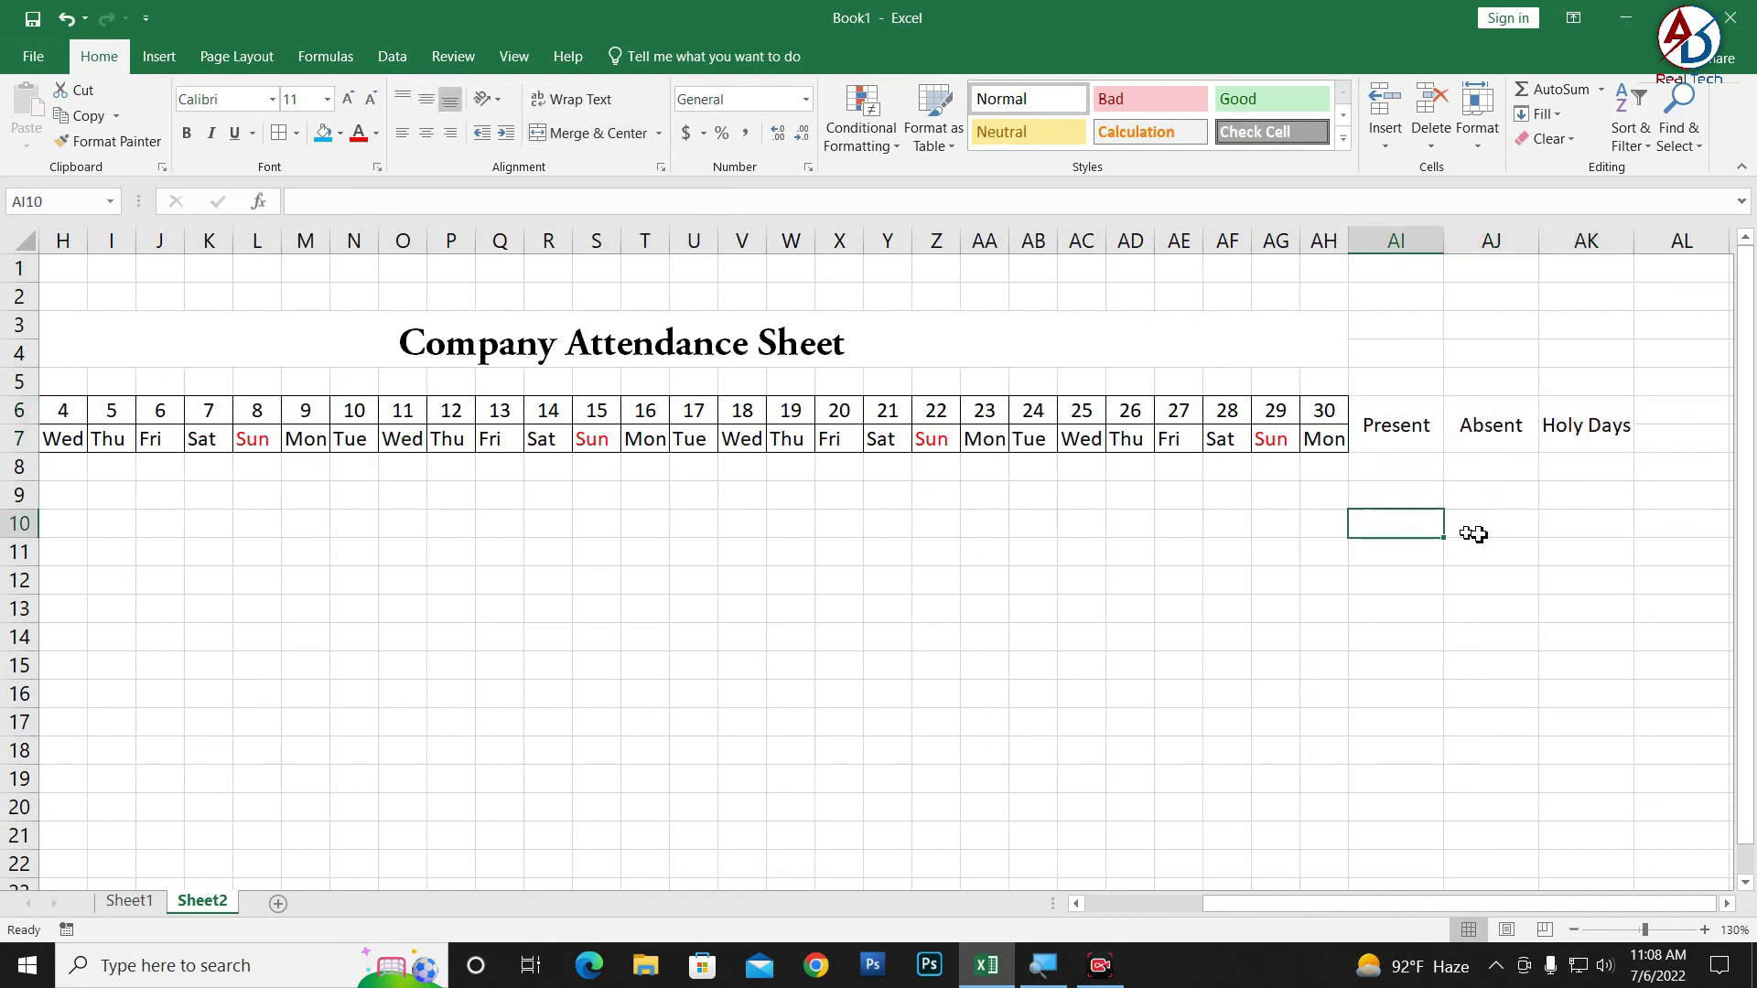
drag(1635, 249, 1645, 243)
drag(1561, 903, 1400, 906)
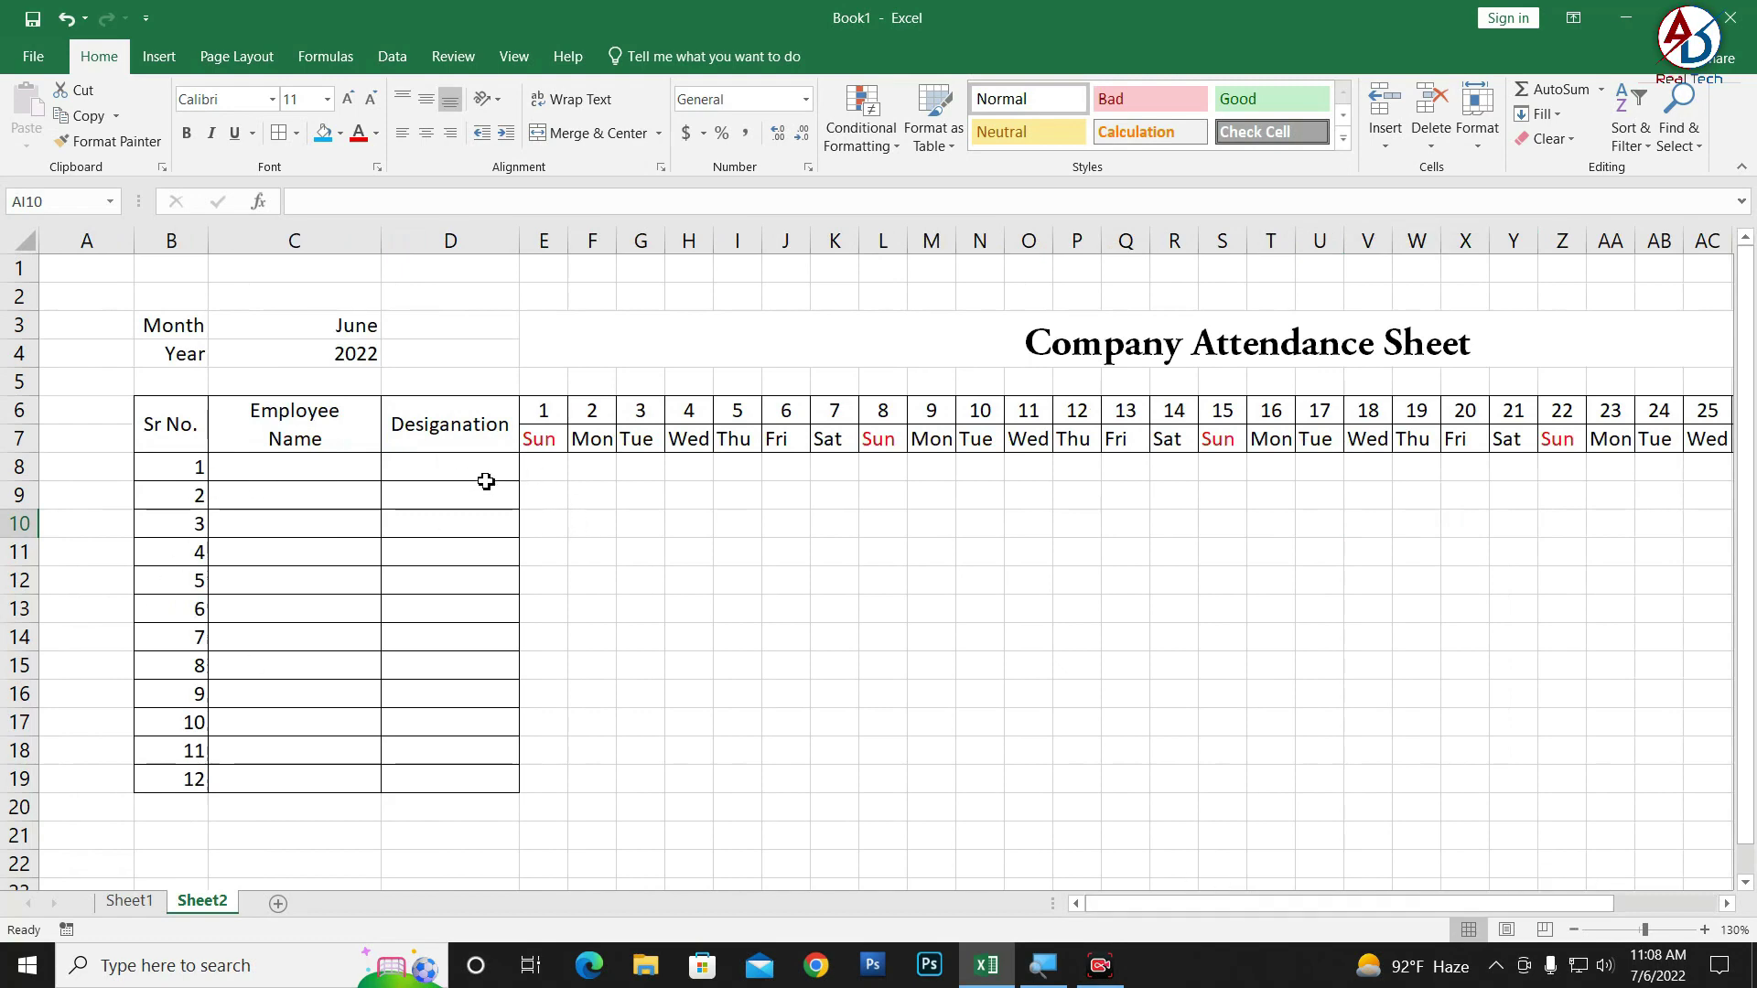
mouse_move(547, 471)
mouse_down()
mouse_move(1592, 759)
mouse_move(1592, 794)
mouse_up()
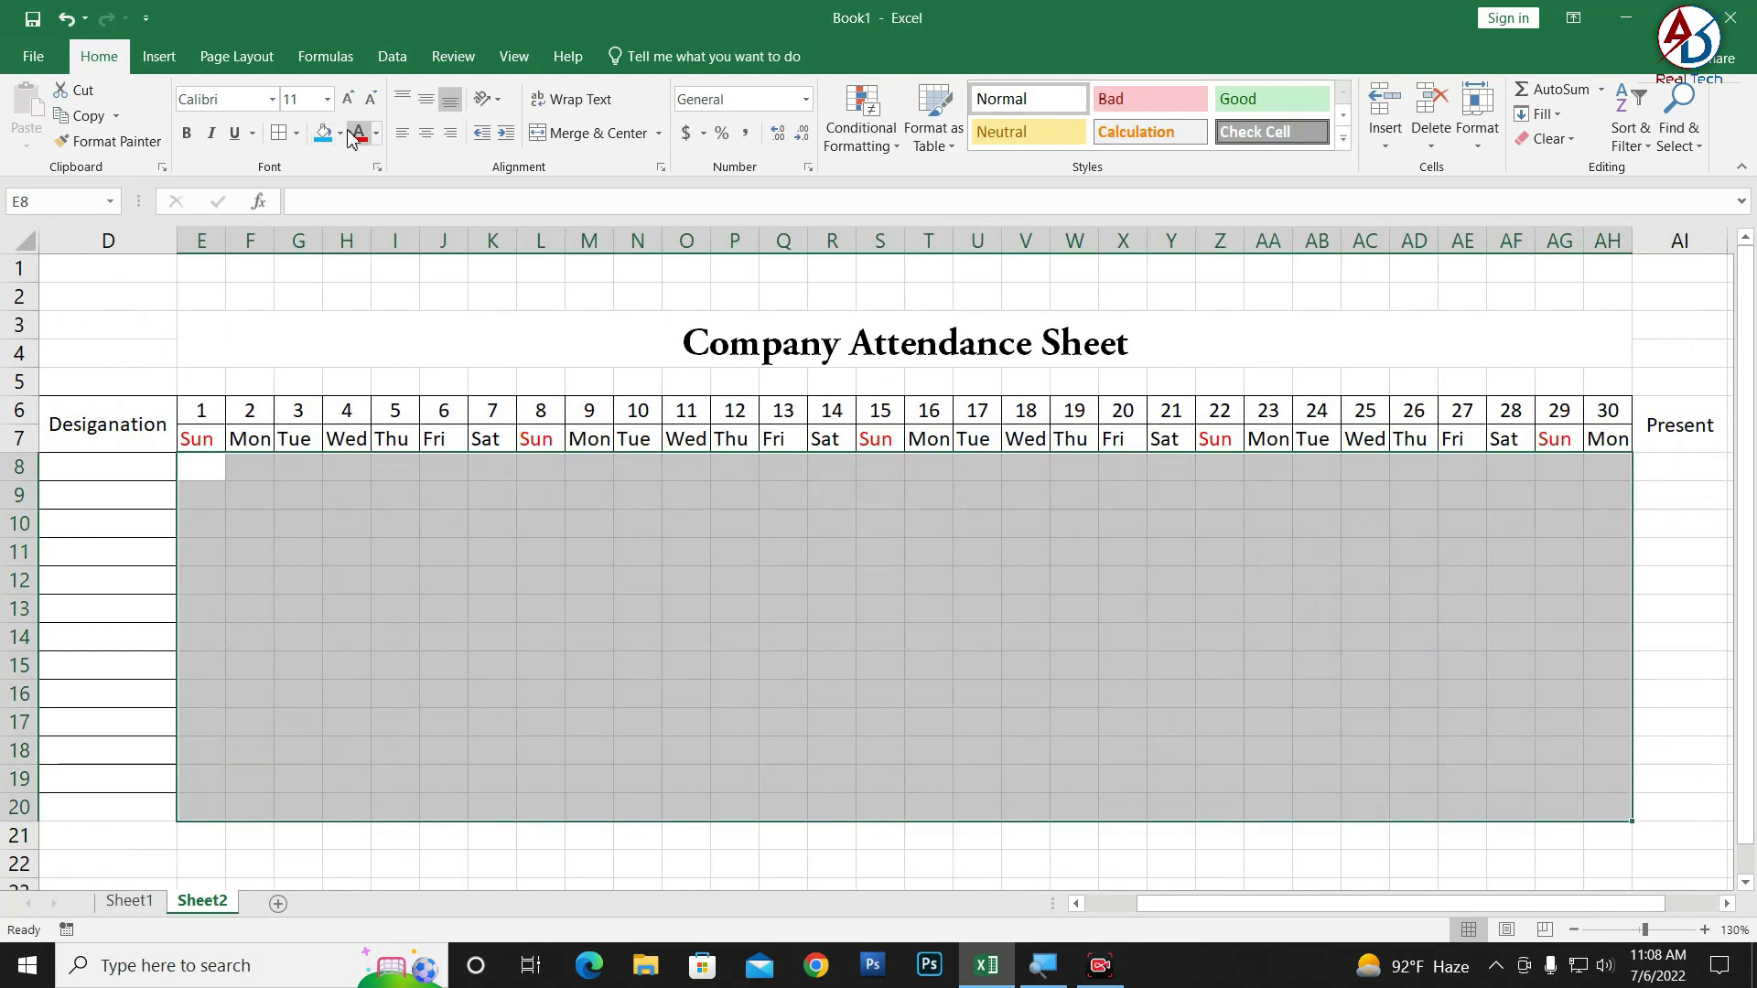
- Apply All Borders to the day grid and the Present, Absent and Holy Days columns
click(280, 135)
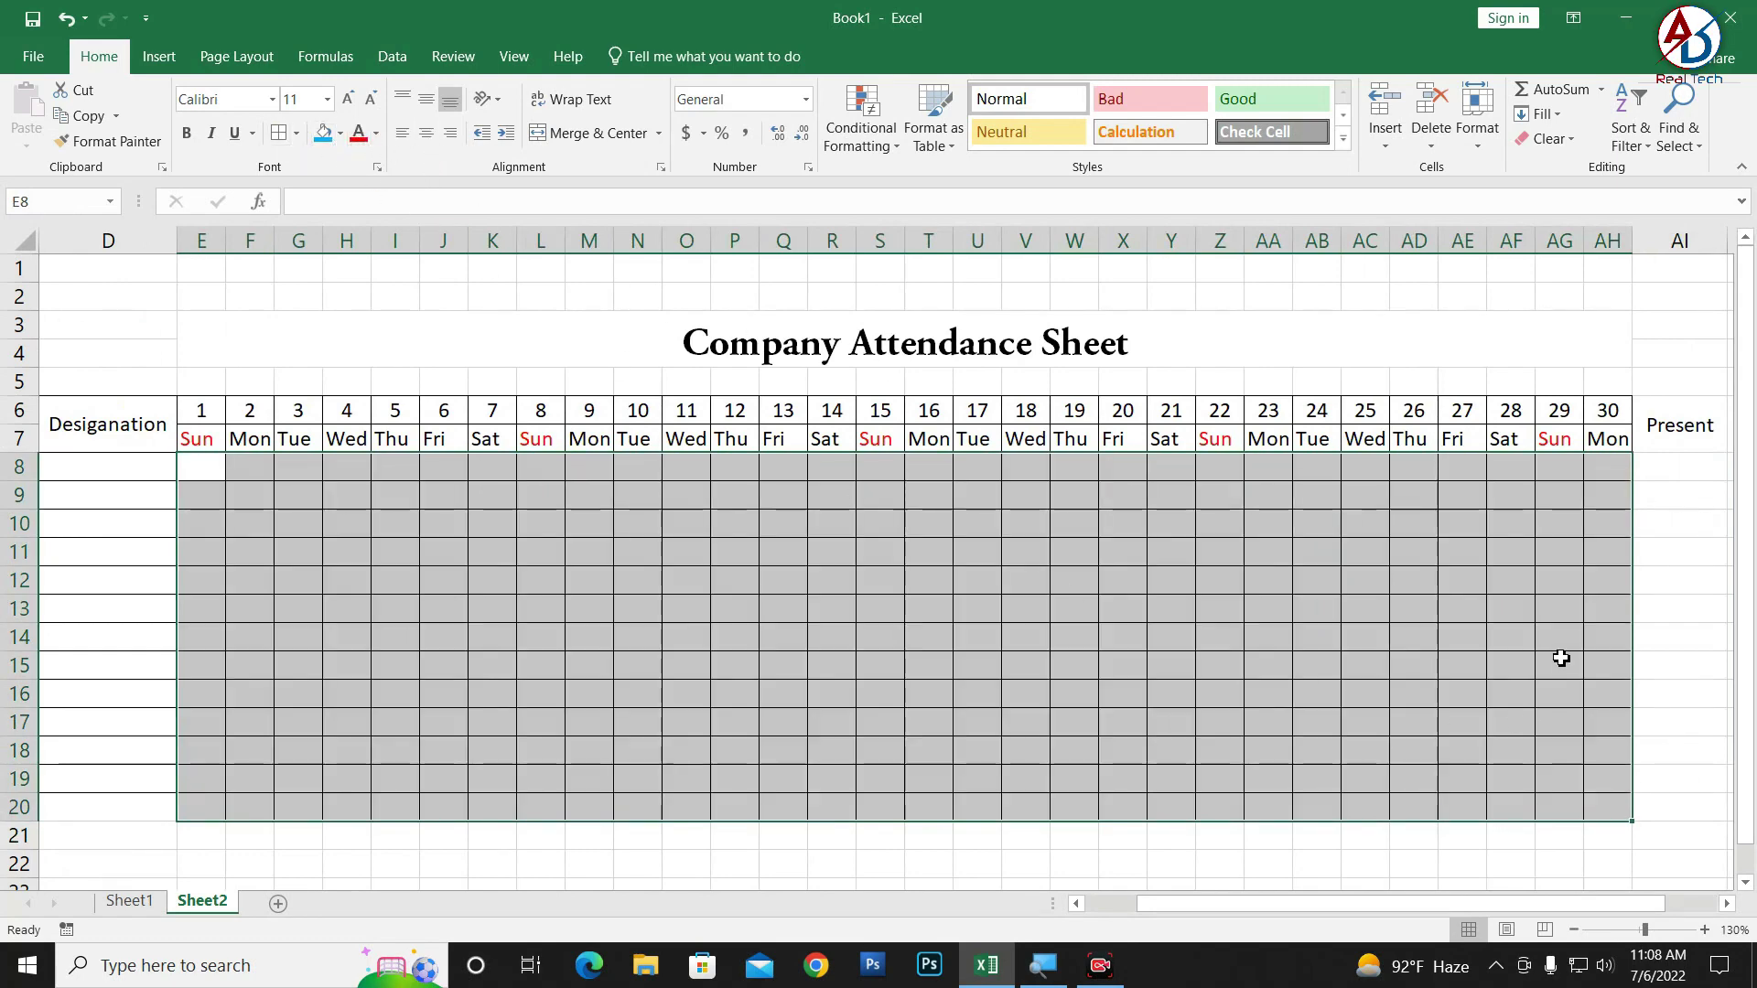
drag(1514, 904, 1567, 904)
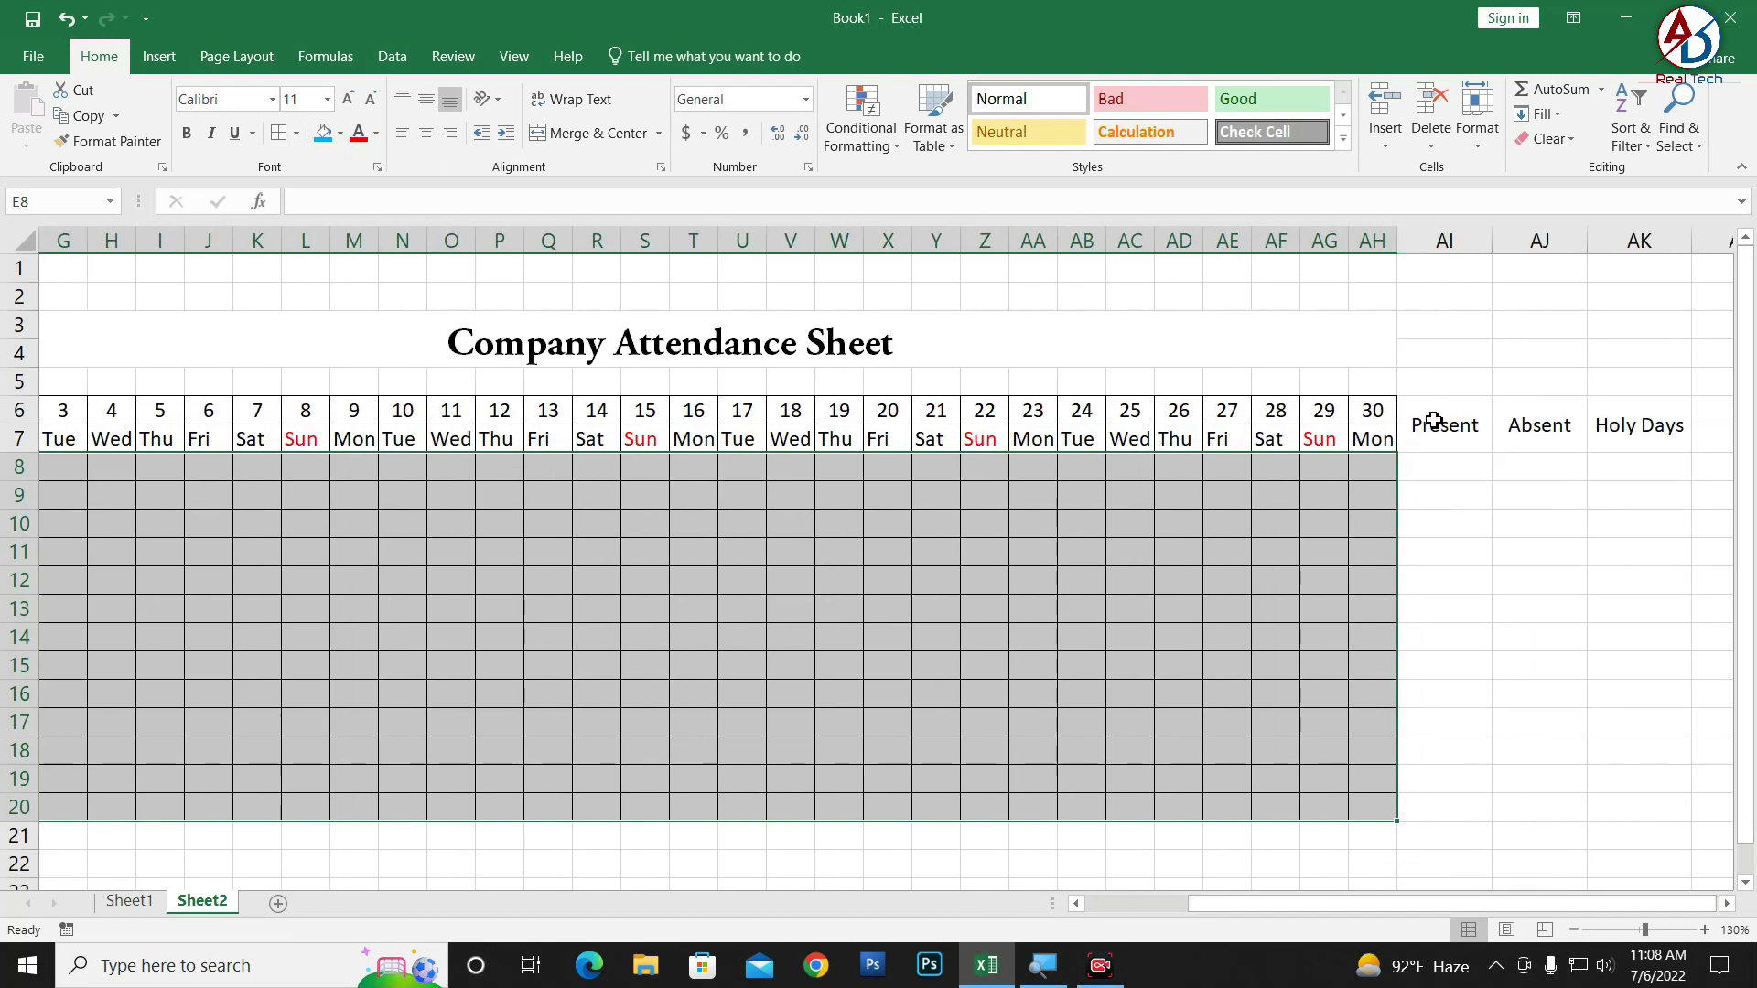
mouse_move(1428, 420)
mouse_down()
mouse_move(1632, 650)
mouse_move(1639, 805)
mouse_up()
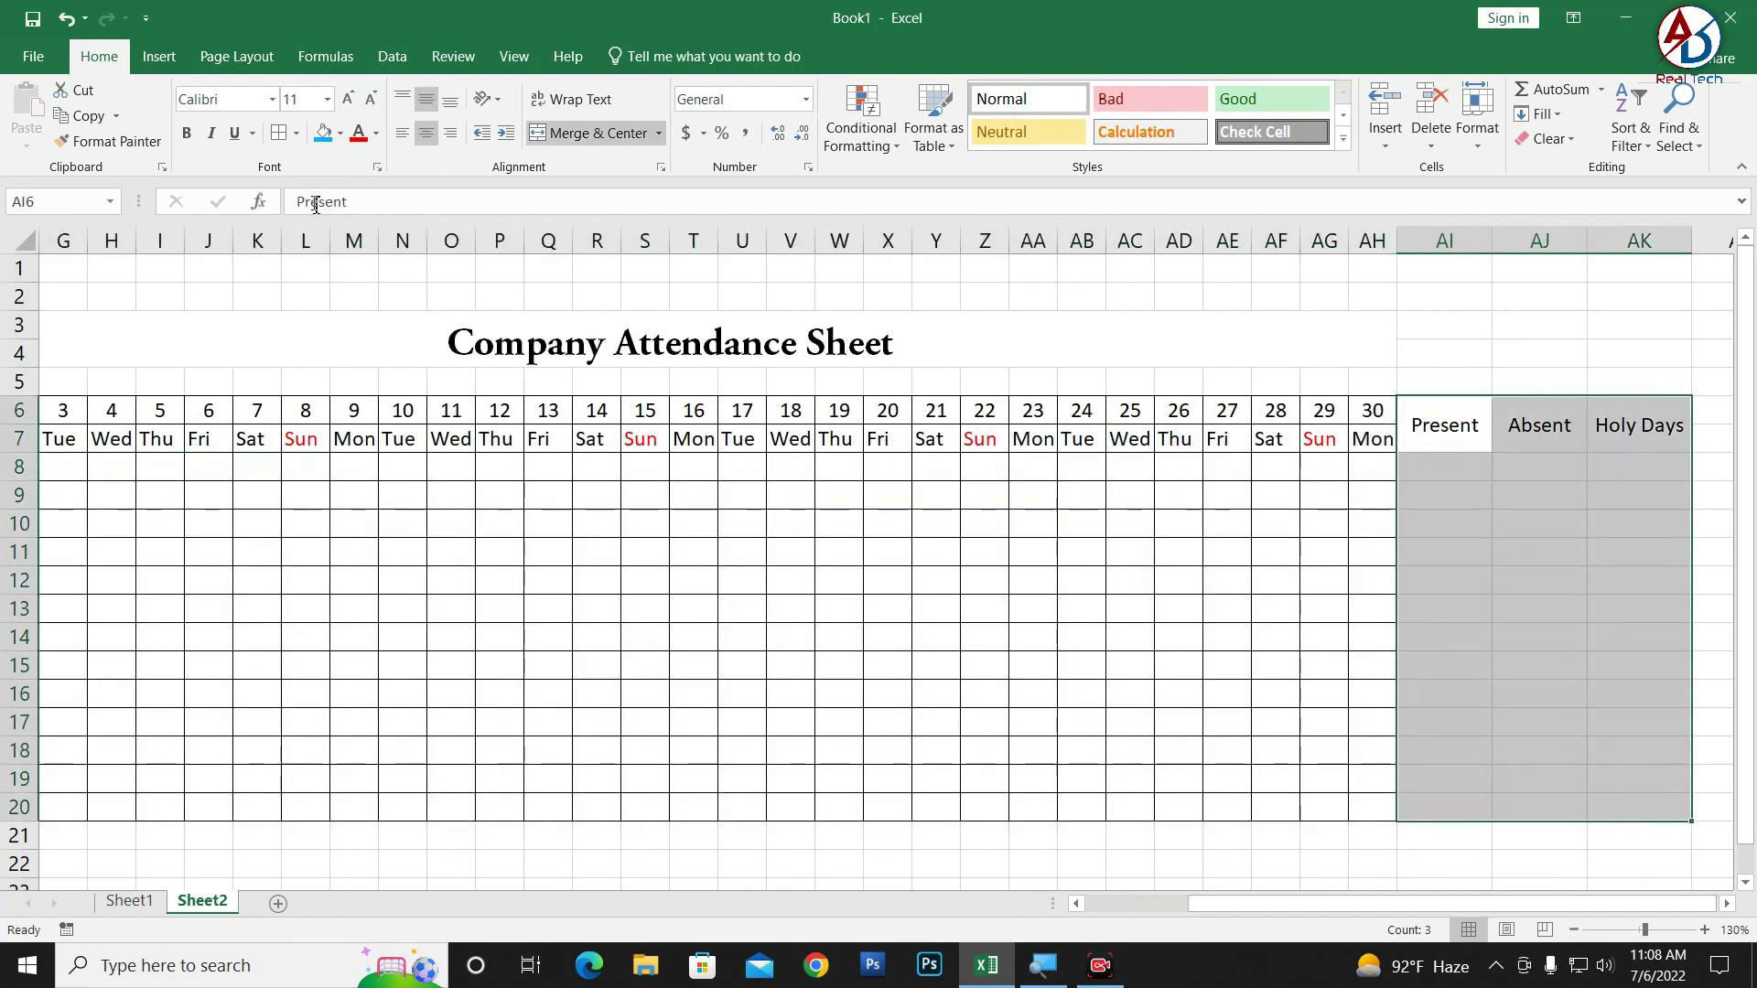
click(280, 135)
drag(1427, 904, 1267, 877)
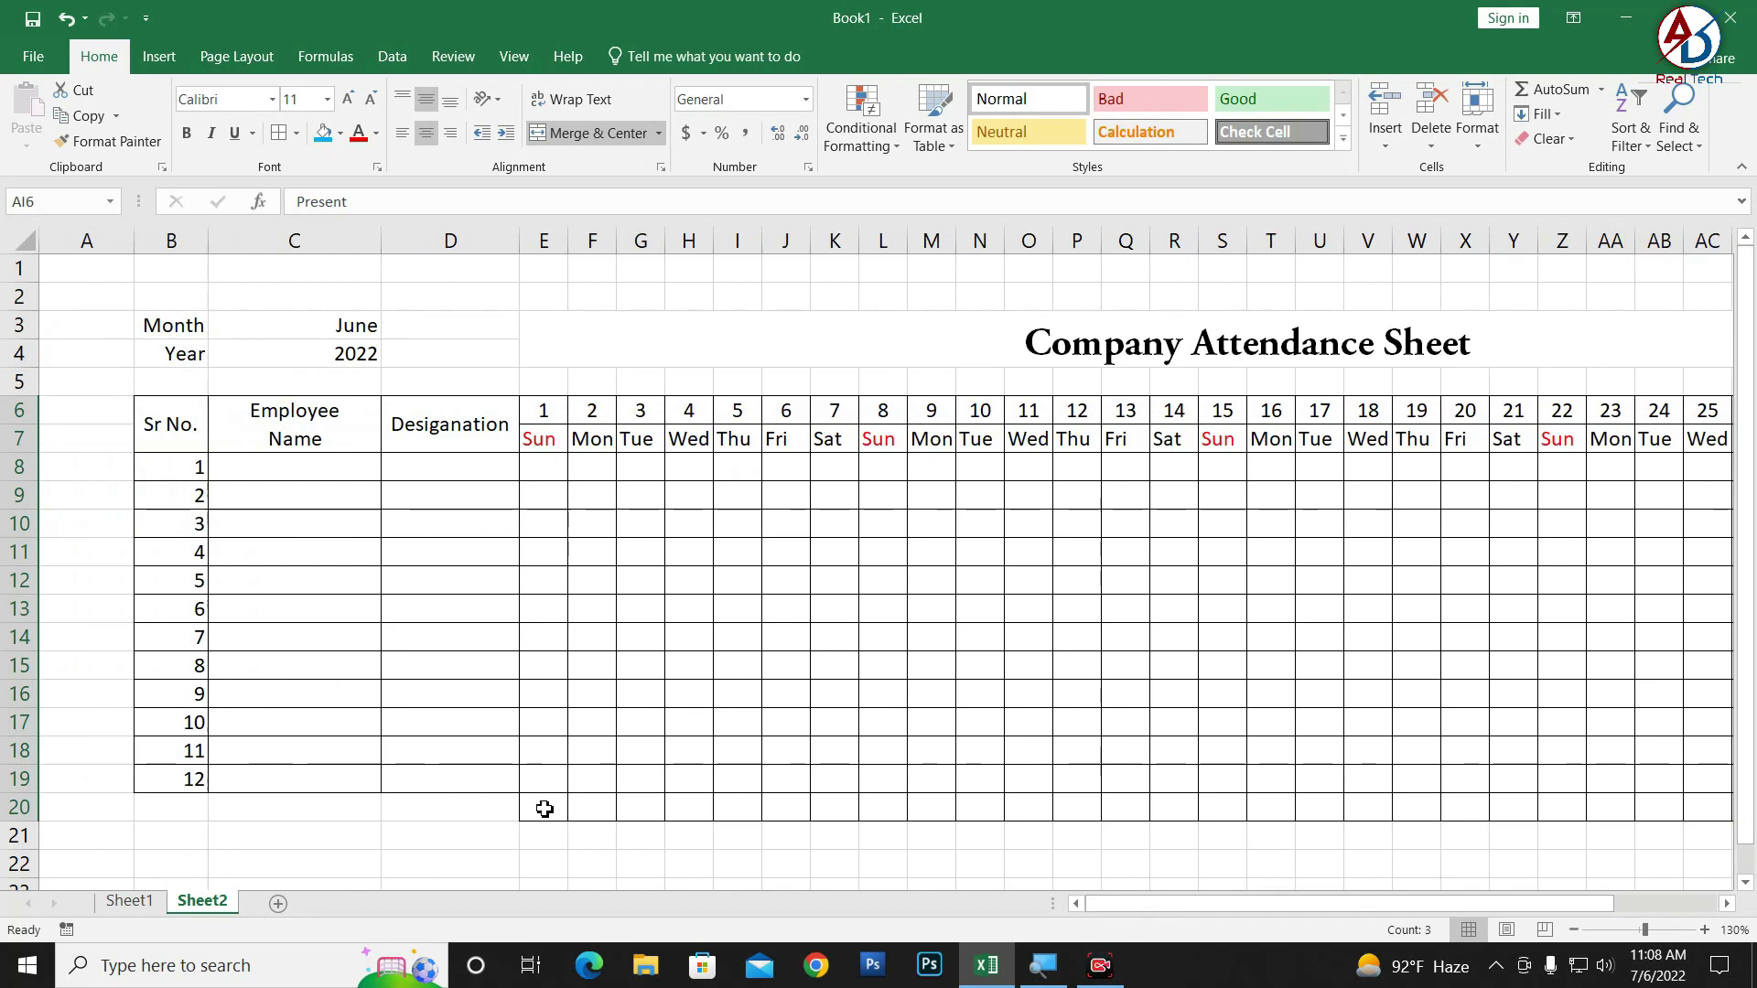
- Set No Border on the surplus rows 20–21 across the table
click(545, 809)
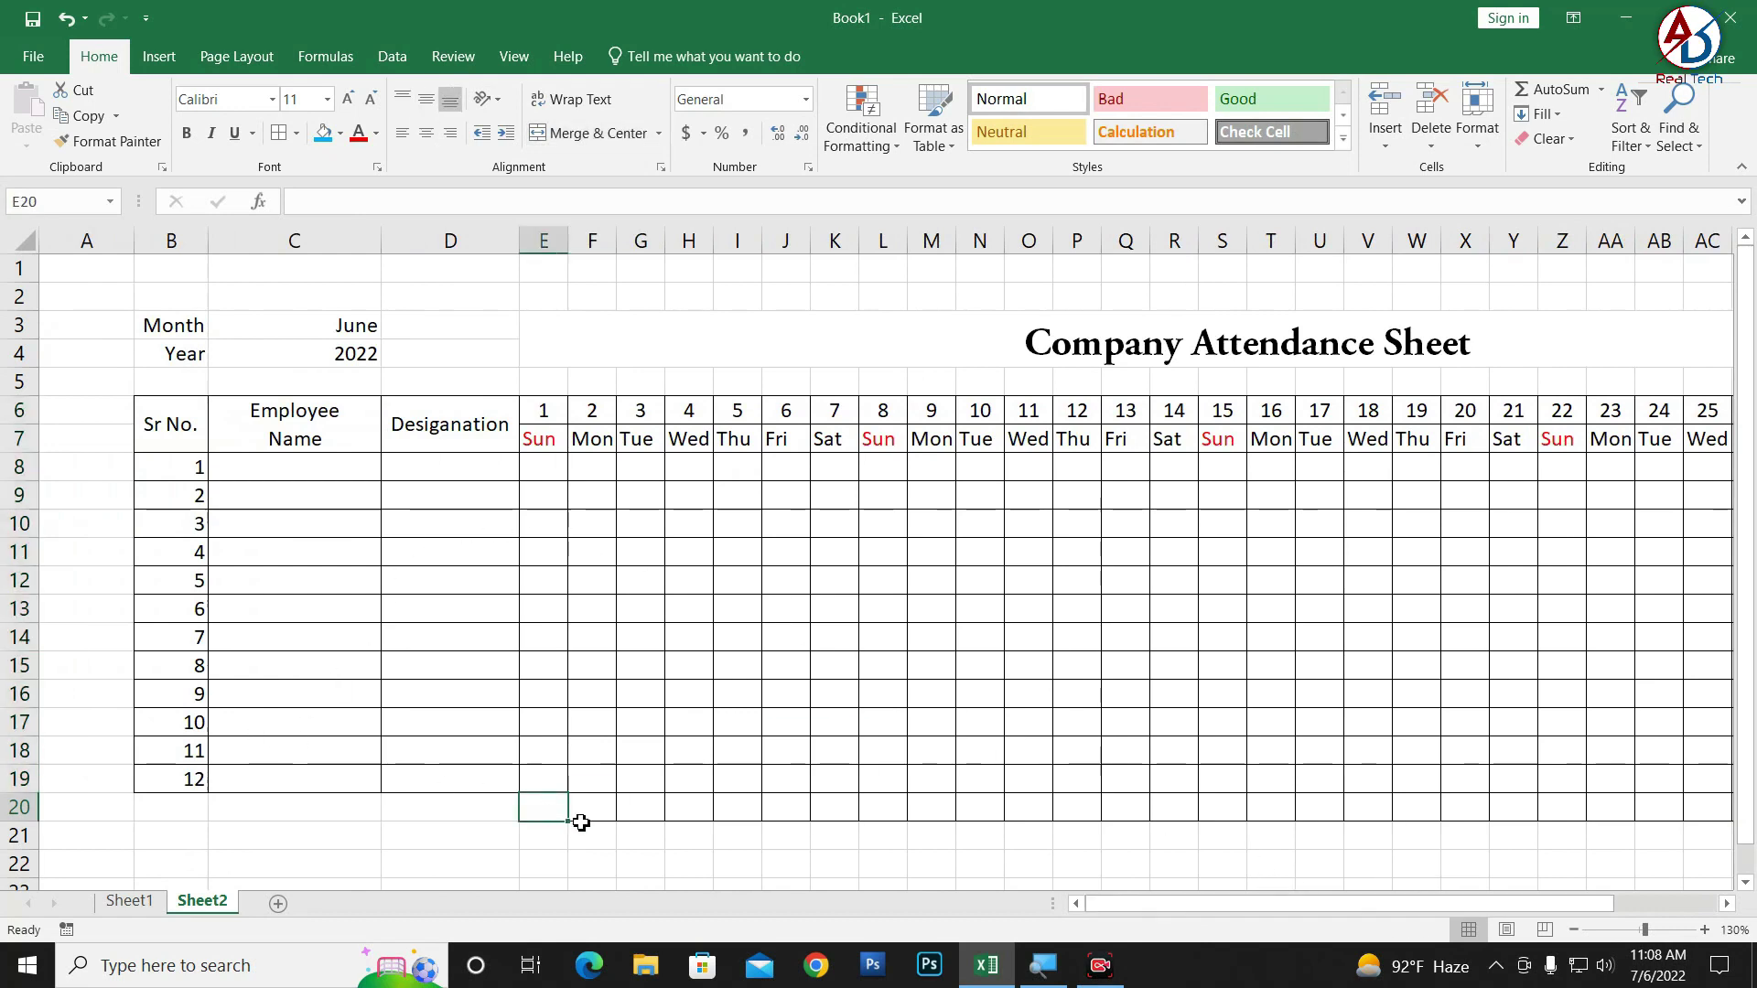
drag(559, 804, 1429, 825)
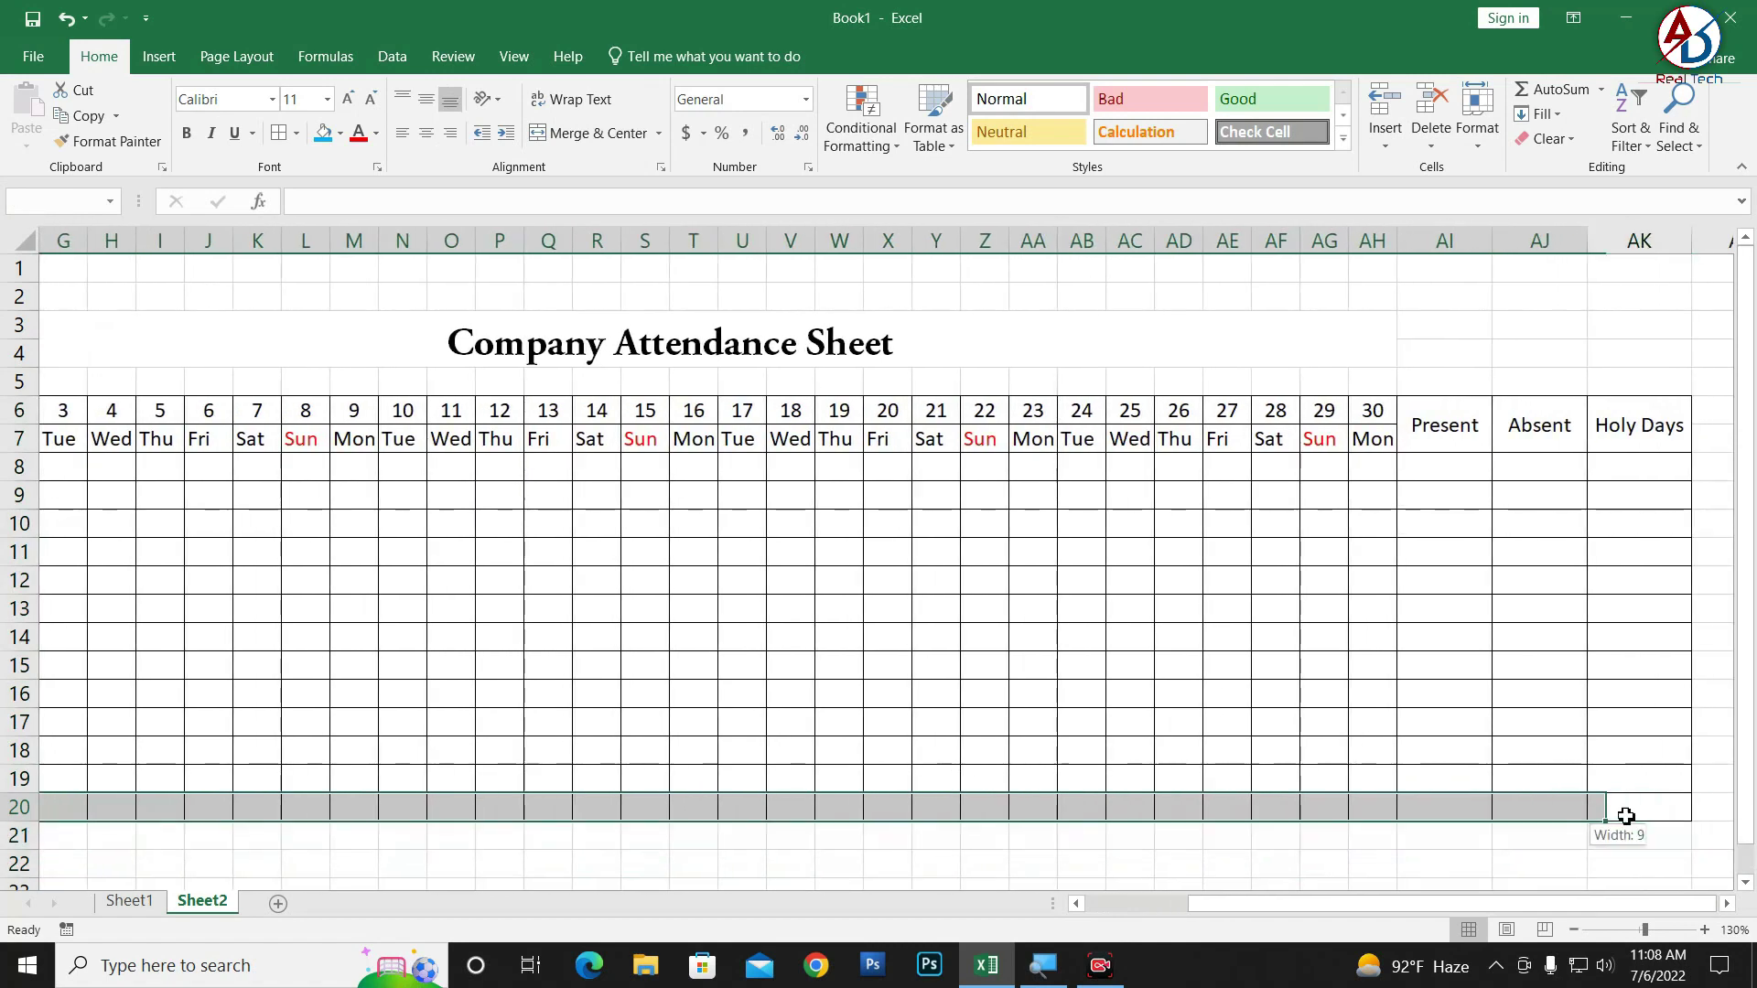
drag(1429, 824, 1369, 827)
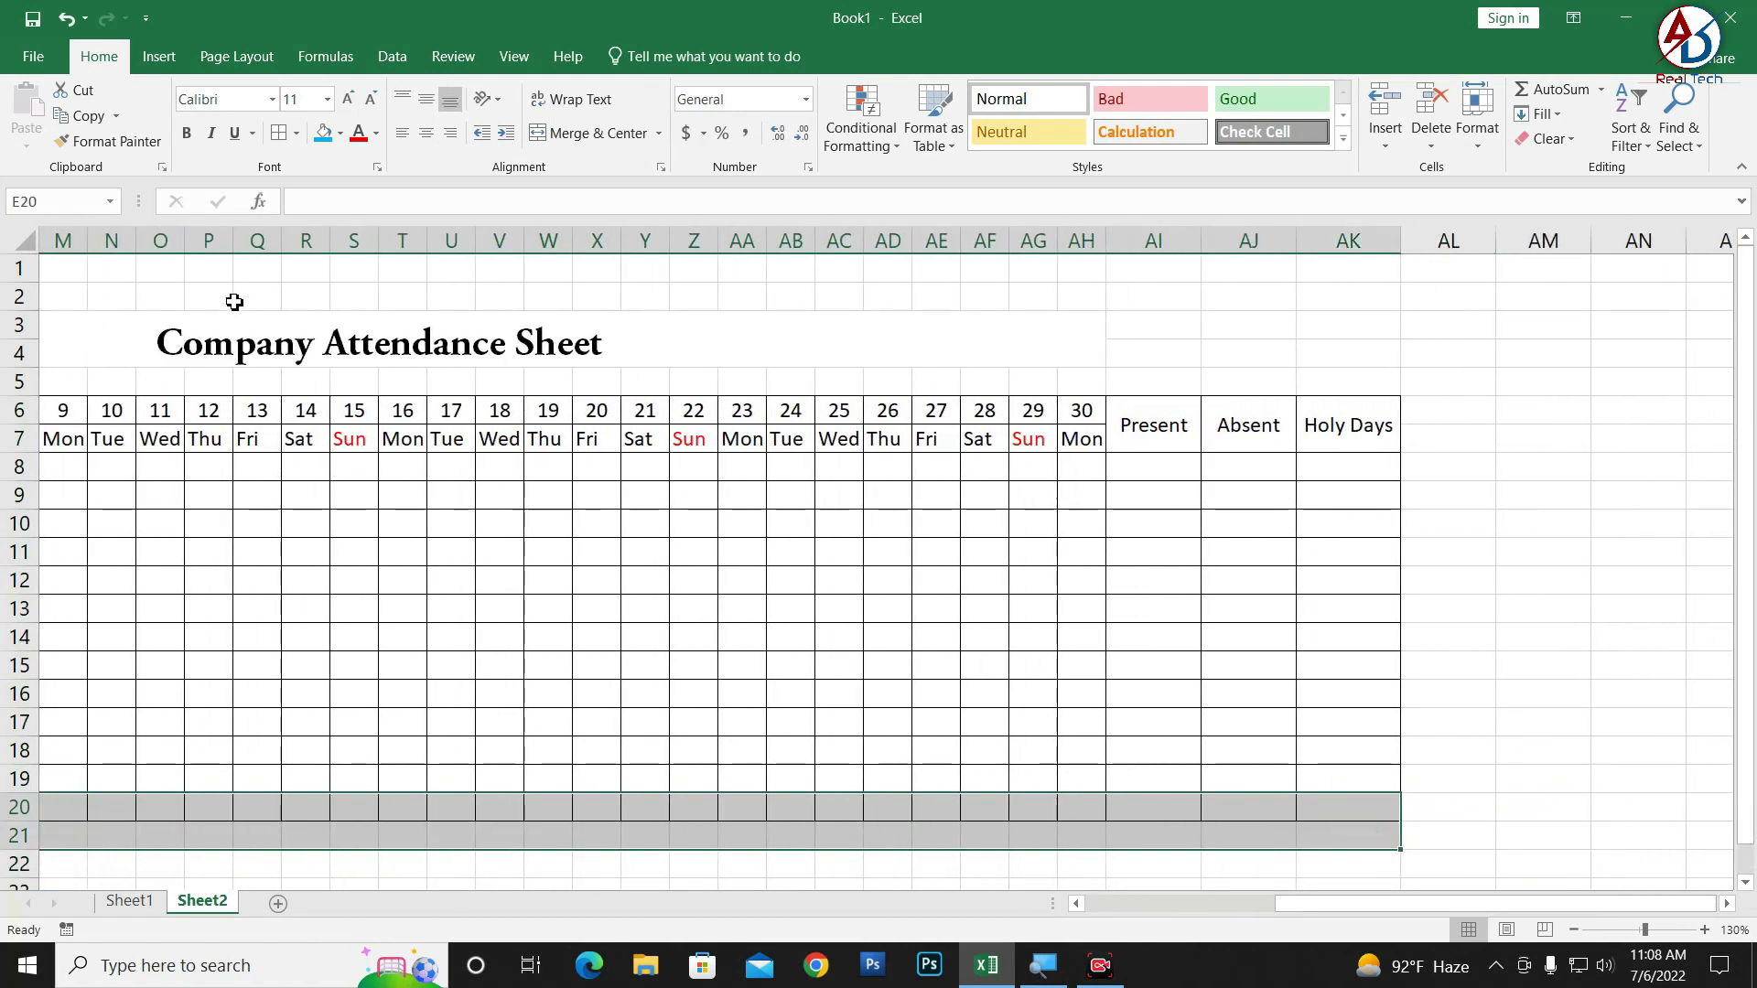
click(297, 136)
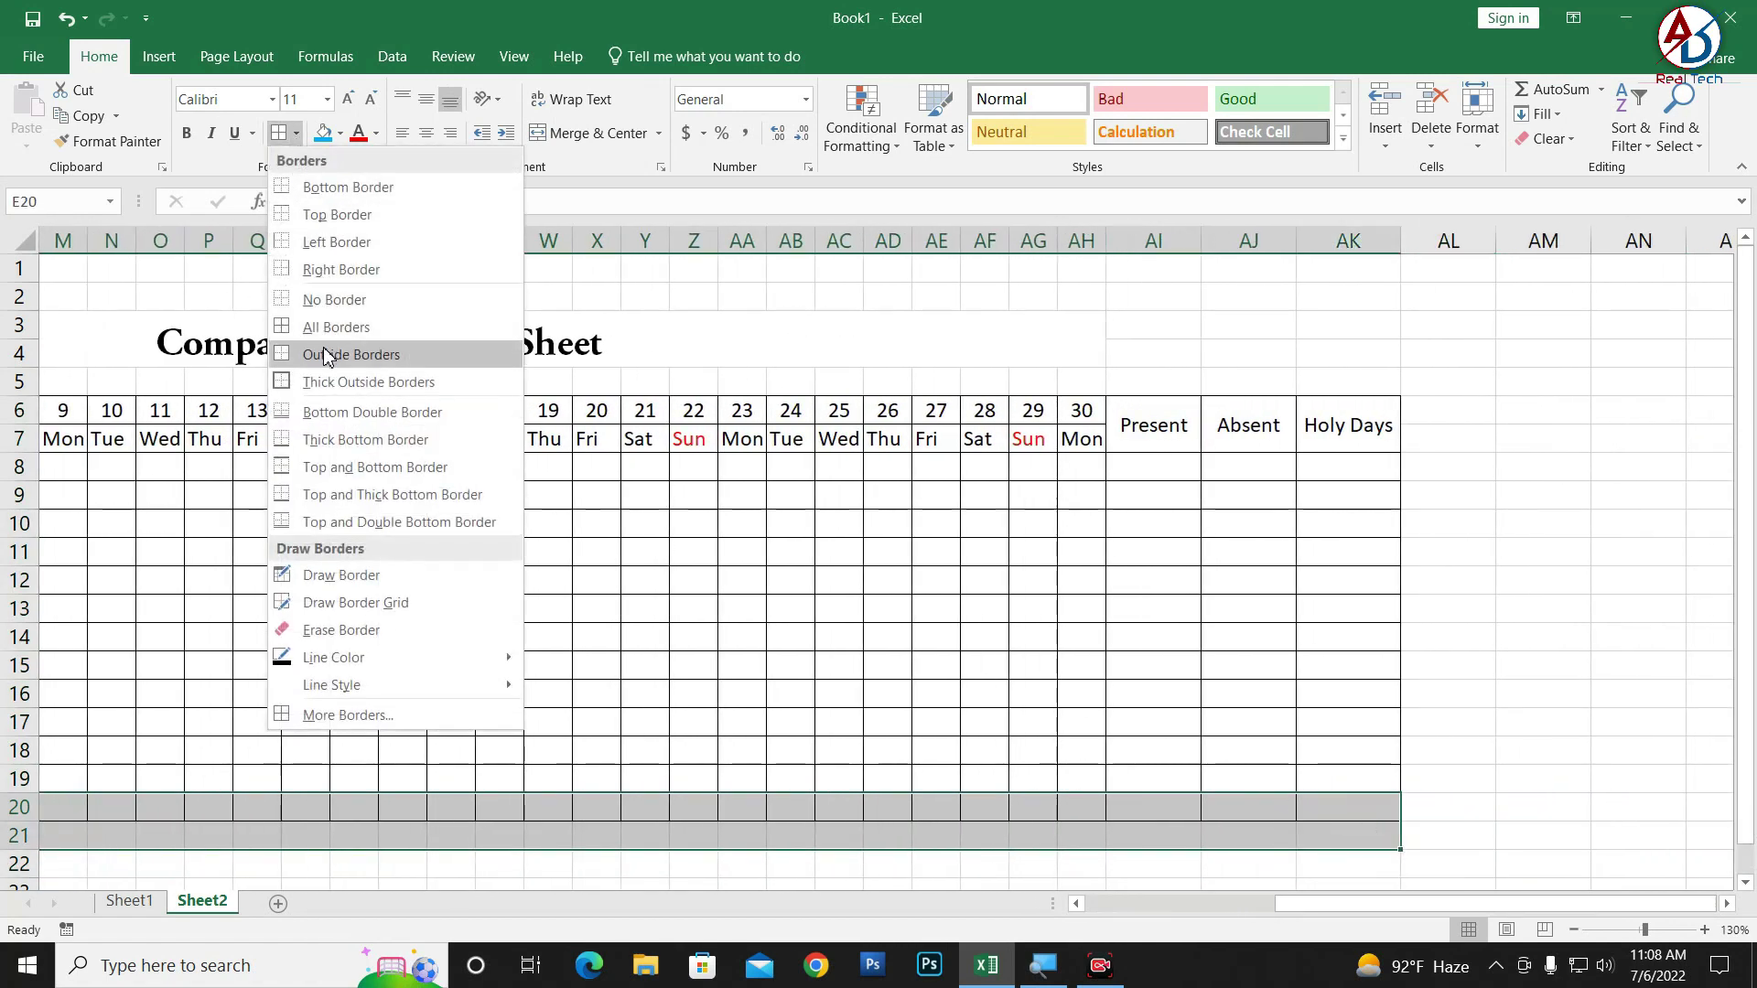
click(334, 299)
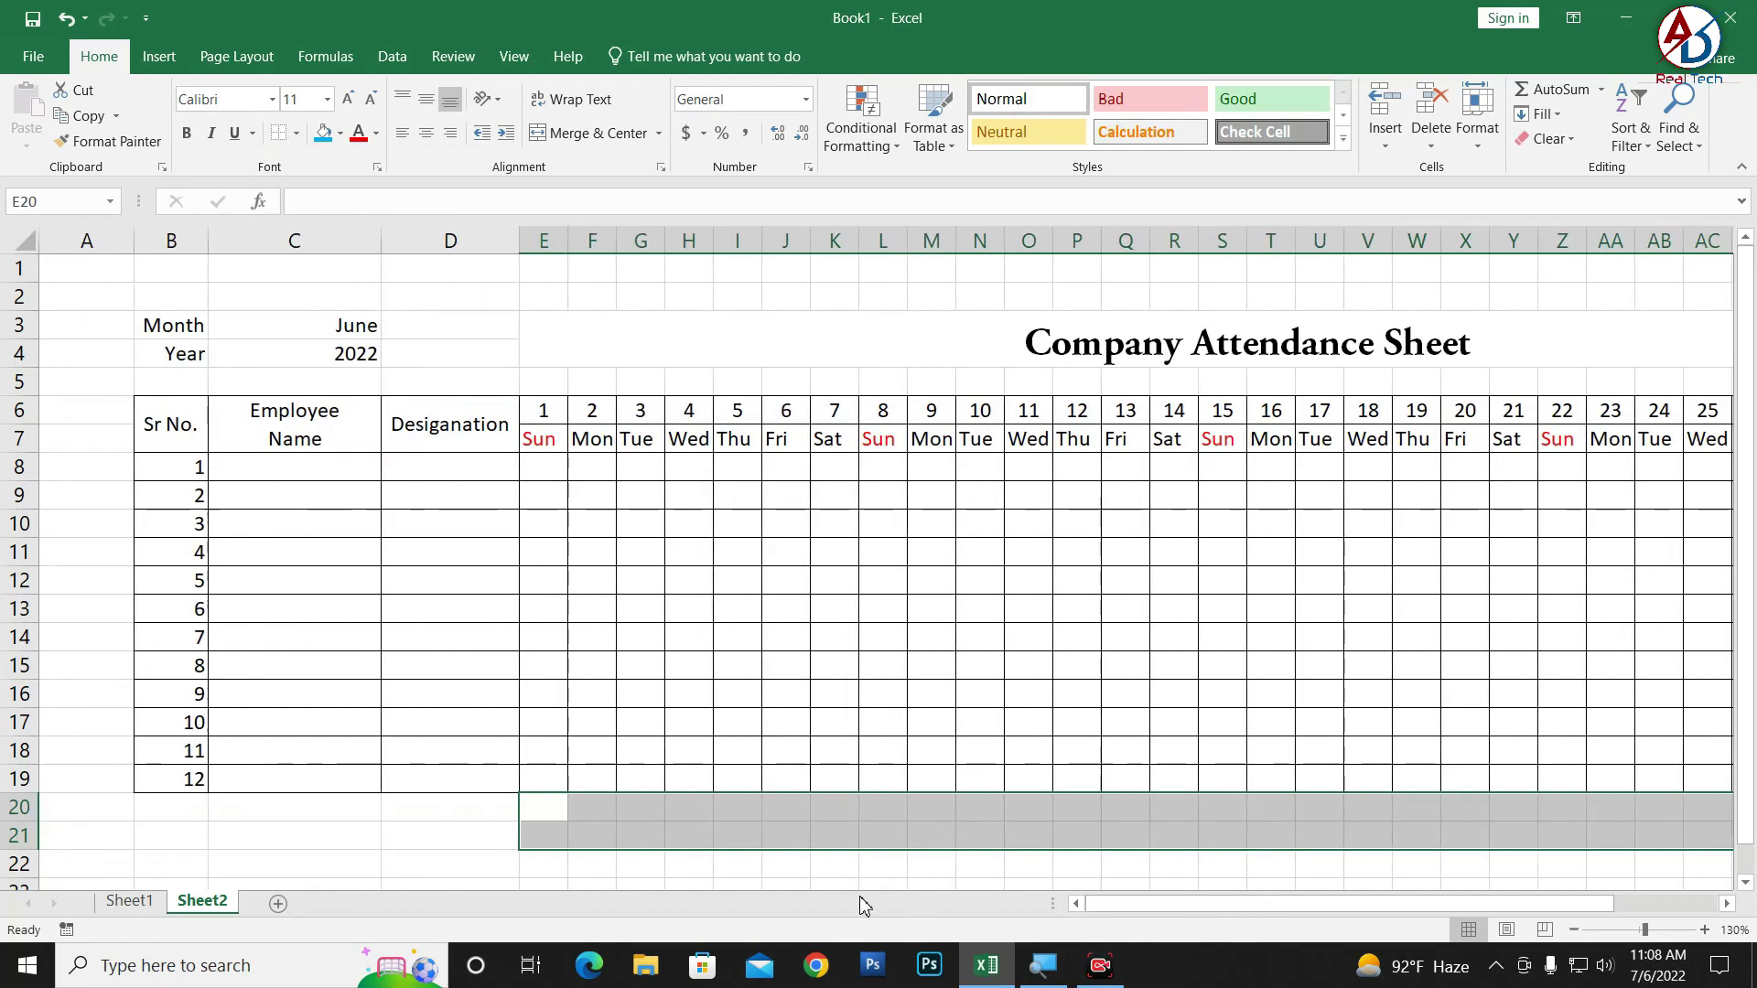
drag(736, 809, 718, 819)
- Reapply All Borders to row 19 across the whole table
mouse_move(549, 779)
mouse_down()
mouse_move(1693, 792)
mouse_move(1382, 778)
mouse_up()
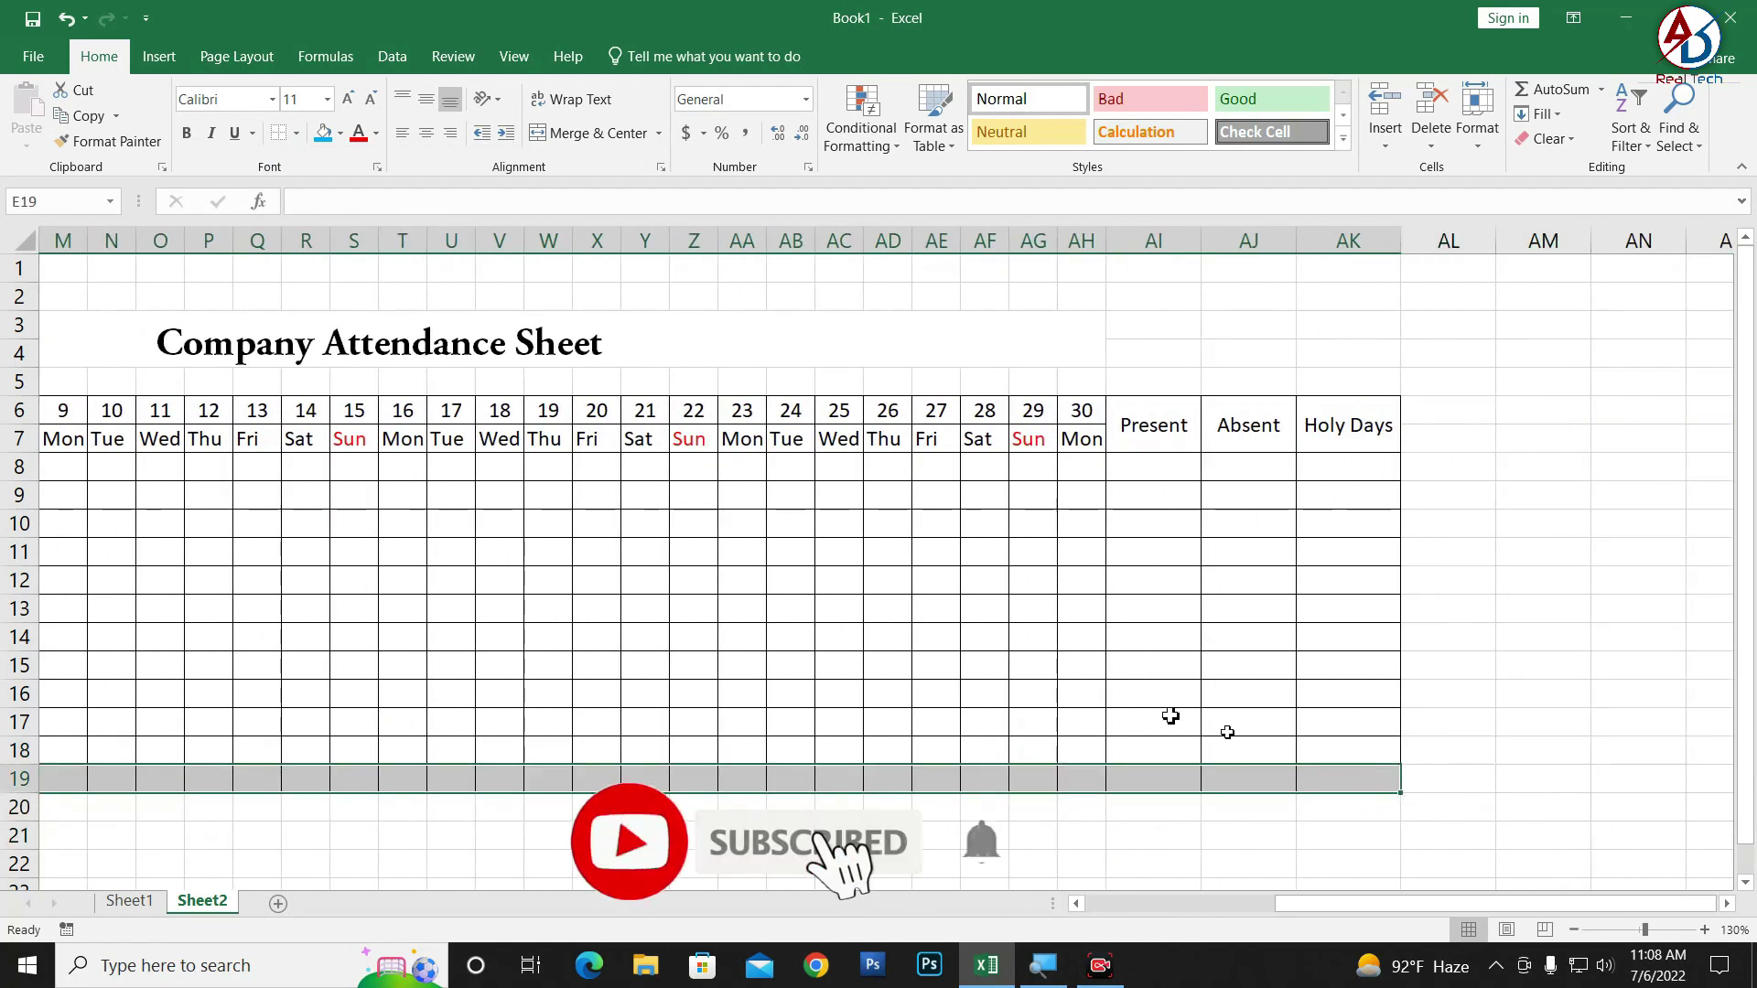
click(295, 133)
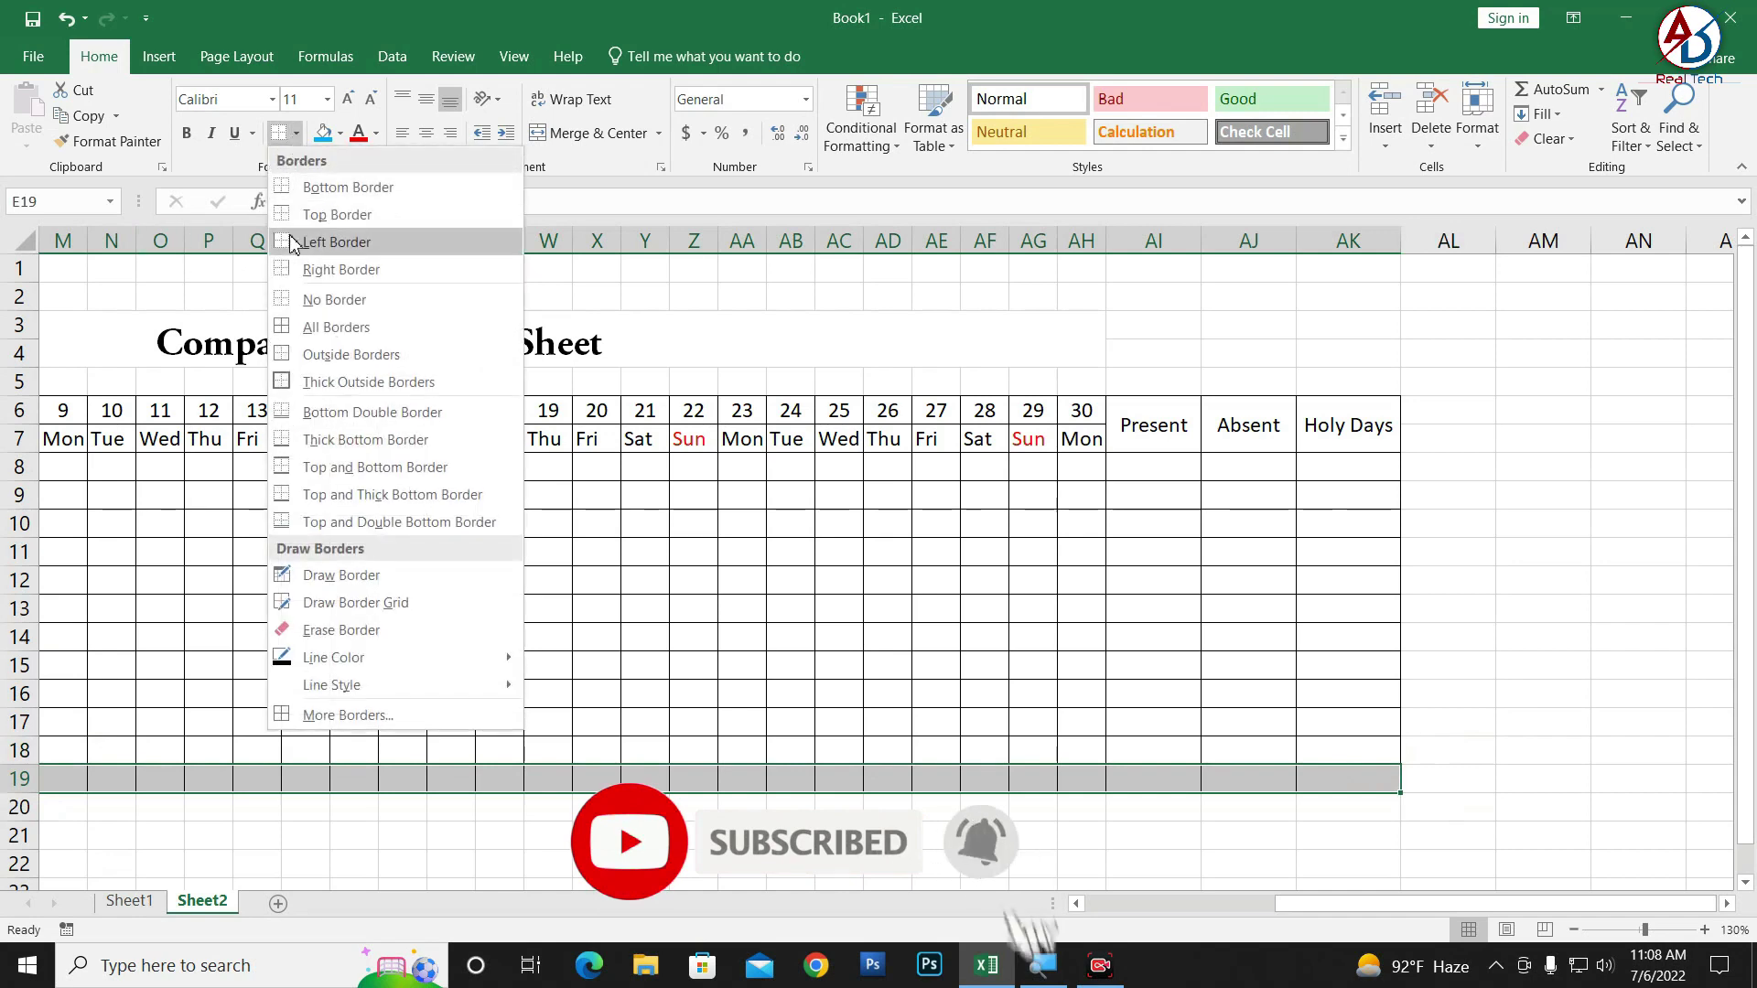
click(311, 326)
click(774, 694)
mouse_move(1198, 904)
mouse_down()
mouse_move(1543, 935)
mouse_move(1010, 864)
mouse_up()
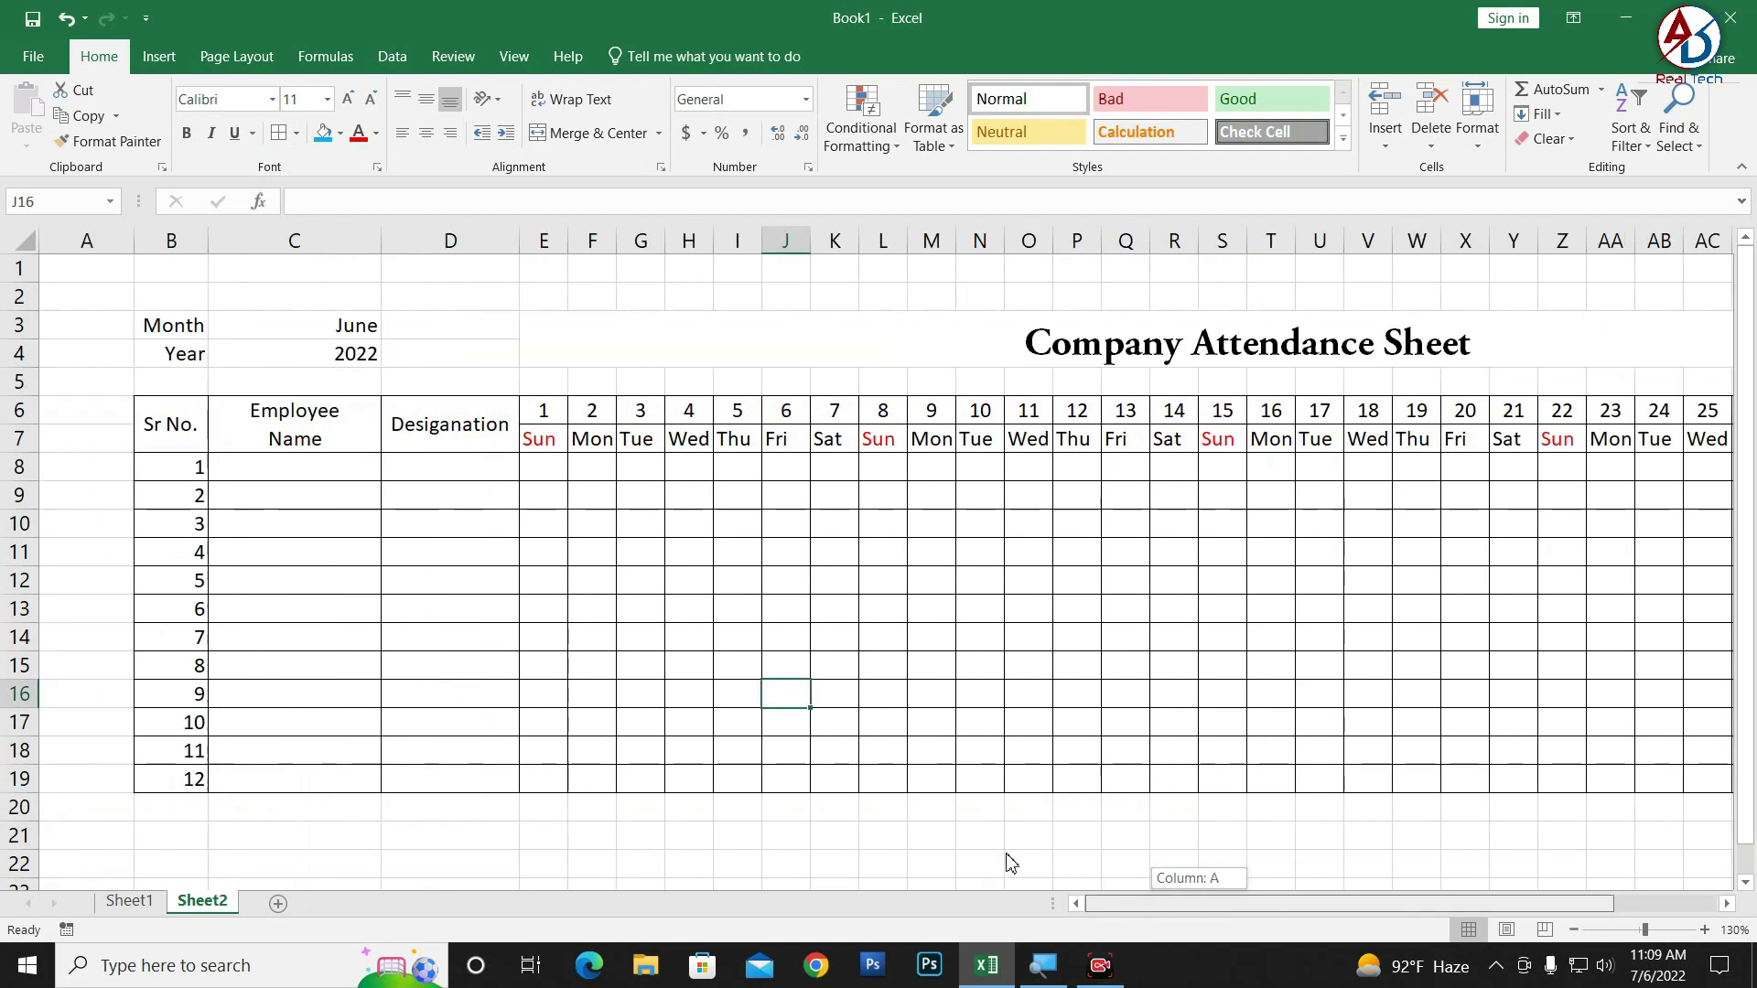
click(277, 473)
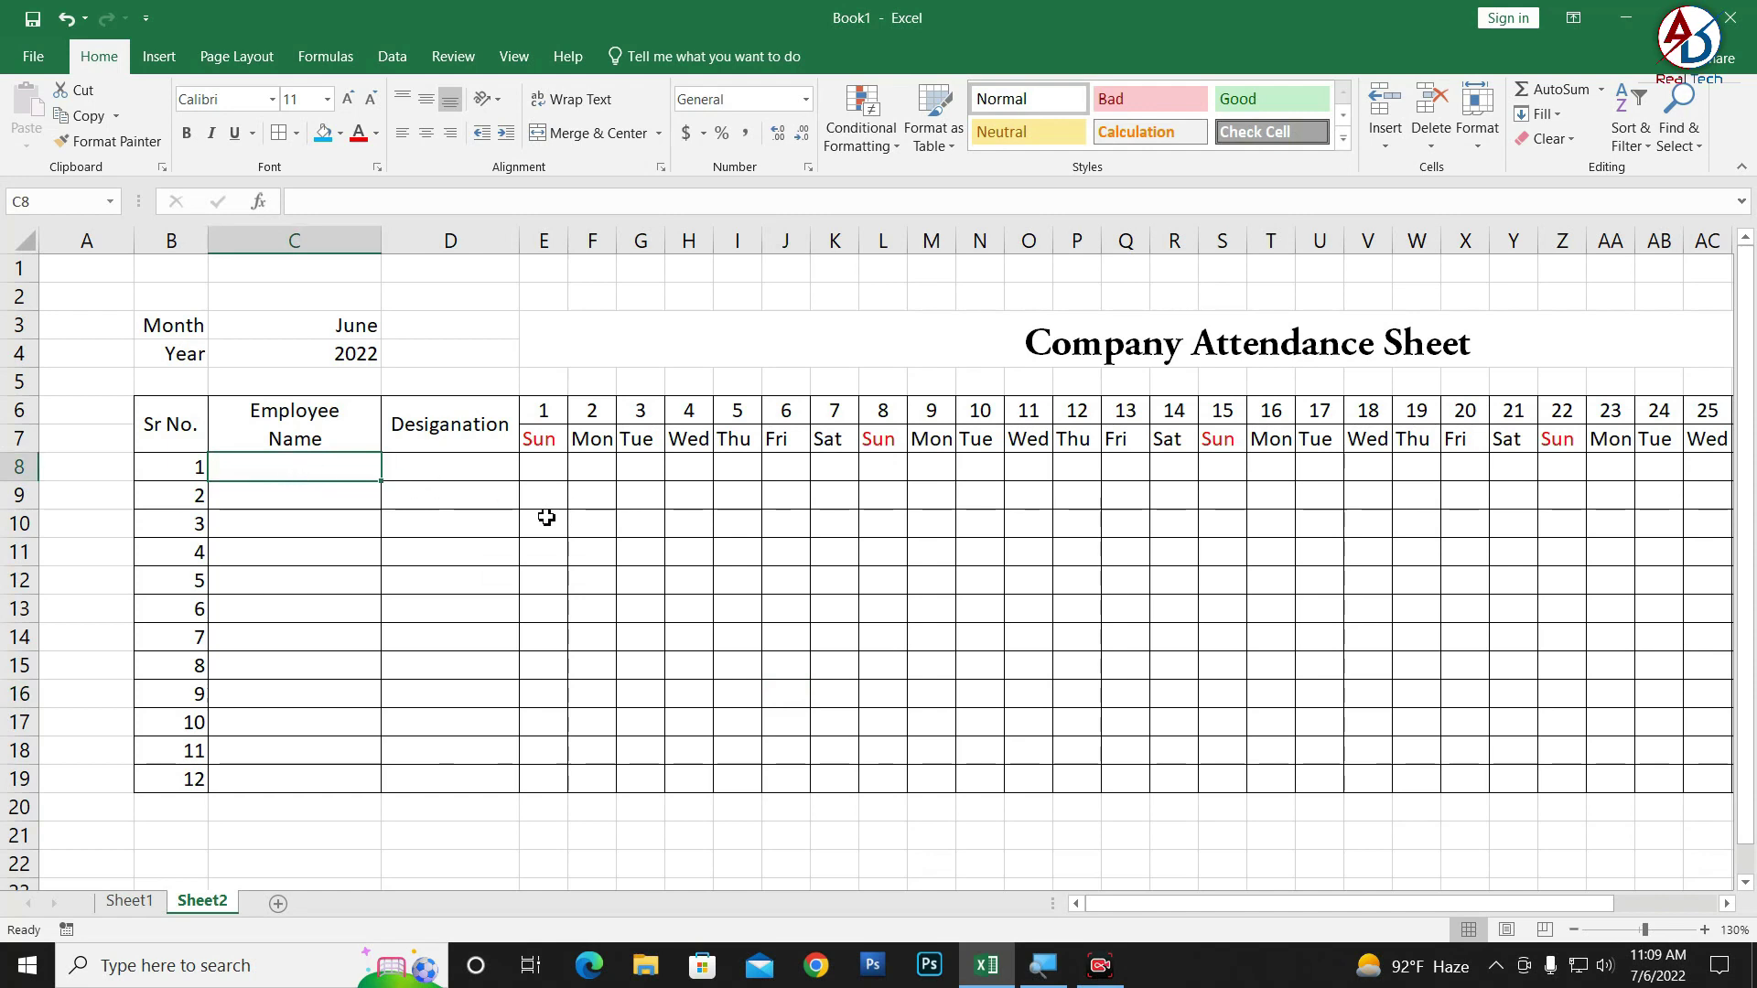
- Paste the twelve employee names and designations into C8:D19 and widen column D to fit them
text(Ashok Dahal	Manager Ram Sharma	General Manager Hari Gopal Yadav	Supervisor Bhuwan Rai	Admin Shyam Nepali	Salesman Hari Sharma	Marketing Dipen Dahal	Dispatch Officer Bhuwan Rijal	Receiver Manisha Koirala	Assistant Sarukh Khan	Operator Srijana Shrestha	Accountant Radhal Sharma	Reception)
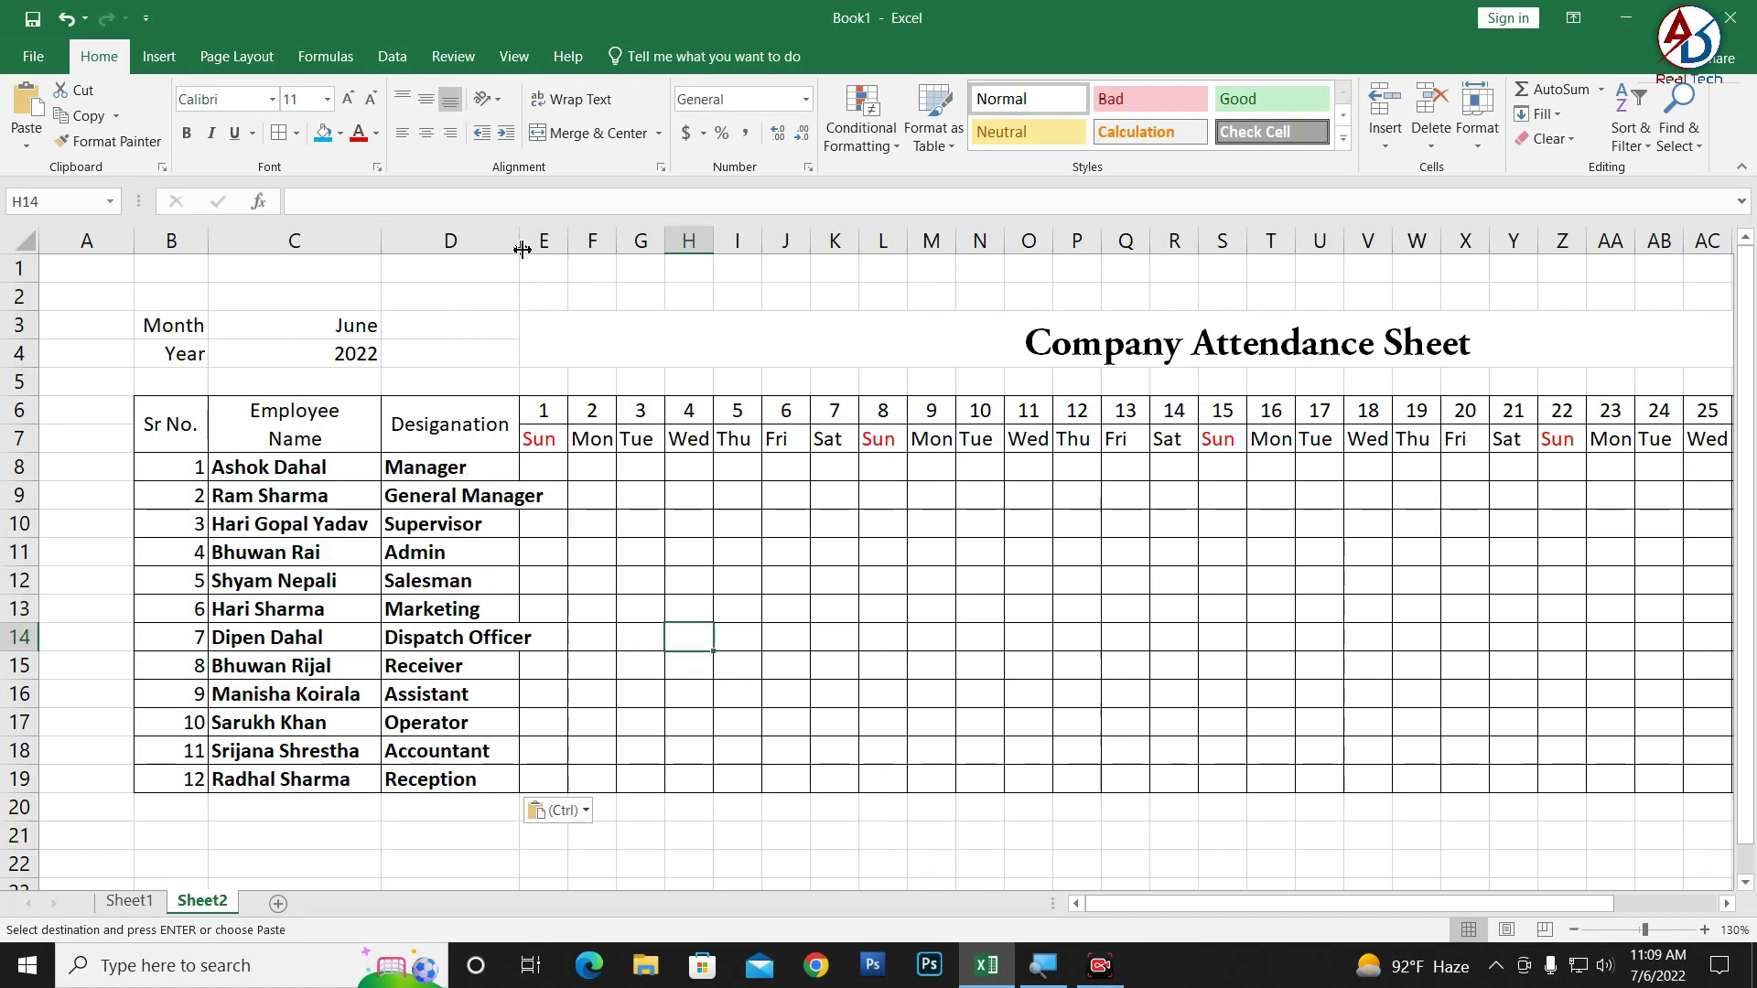
drag(521, 249, 564, 245)
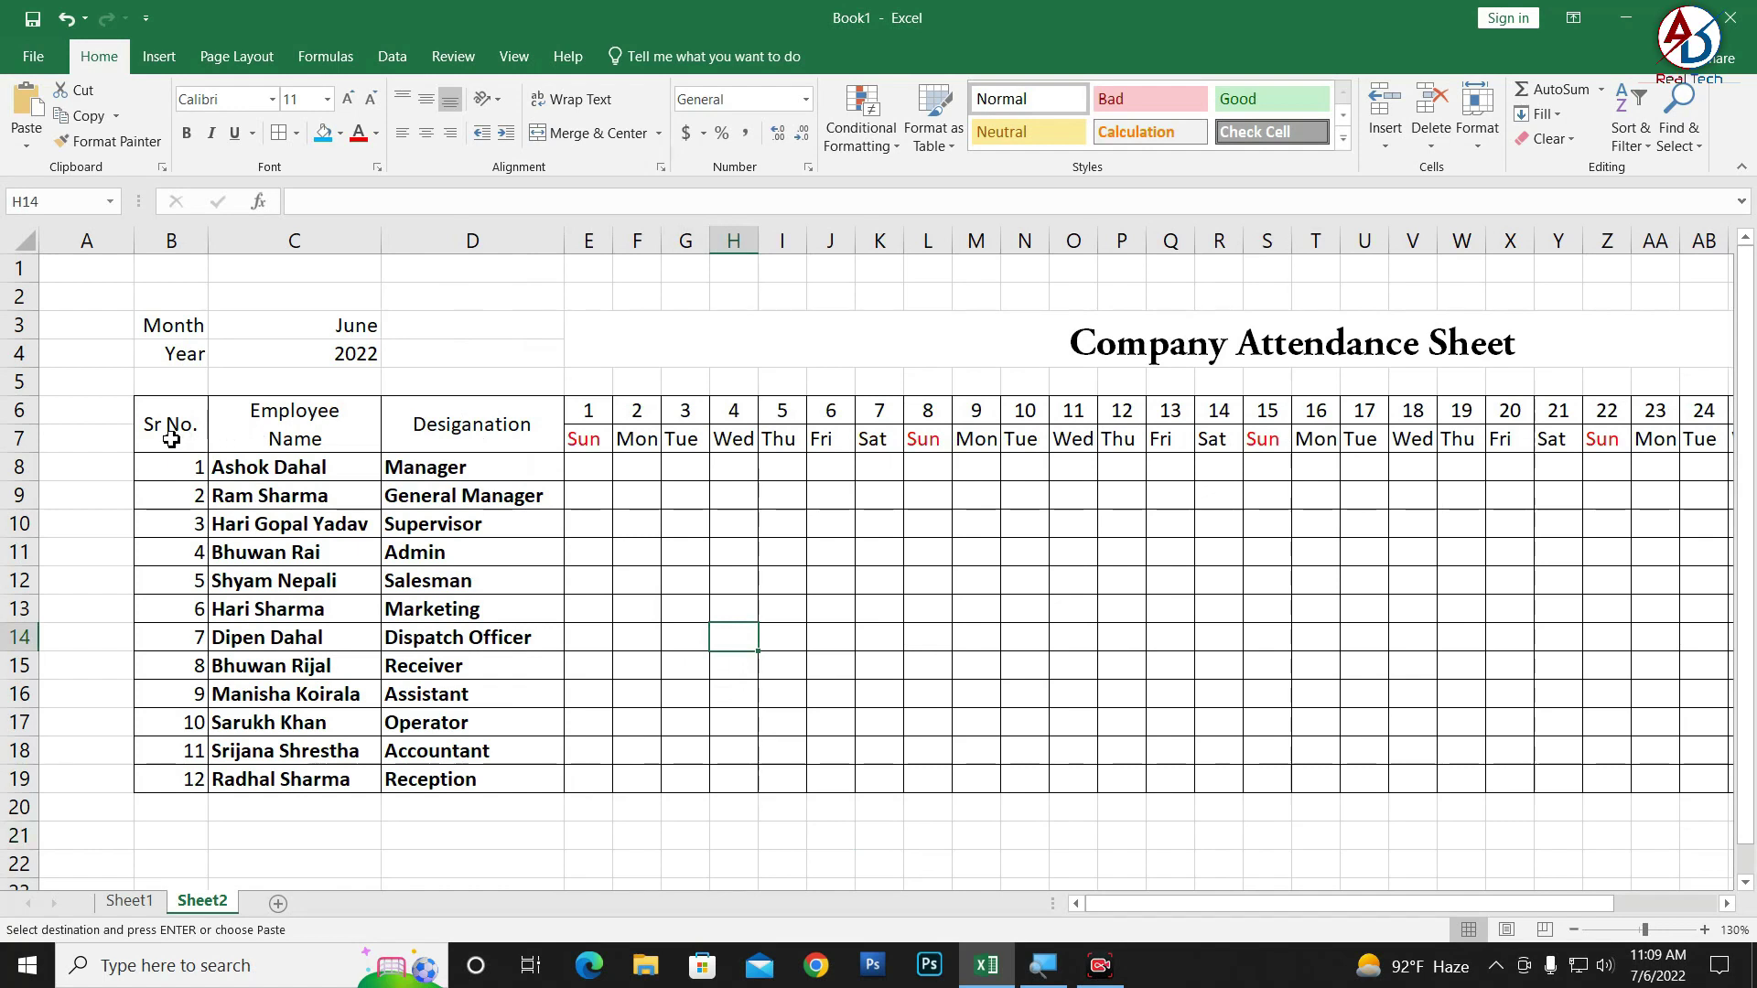
mouse_move(203, 327)
mouse_down()
mouse_move(1421, 795)
mouse_move(1723, 788)
mouse_move(1701, 788)
mouse_up()
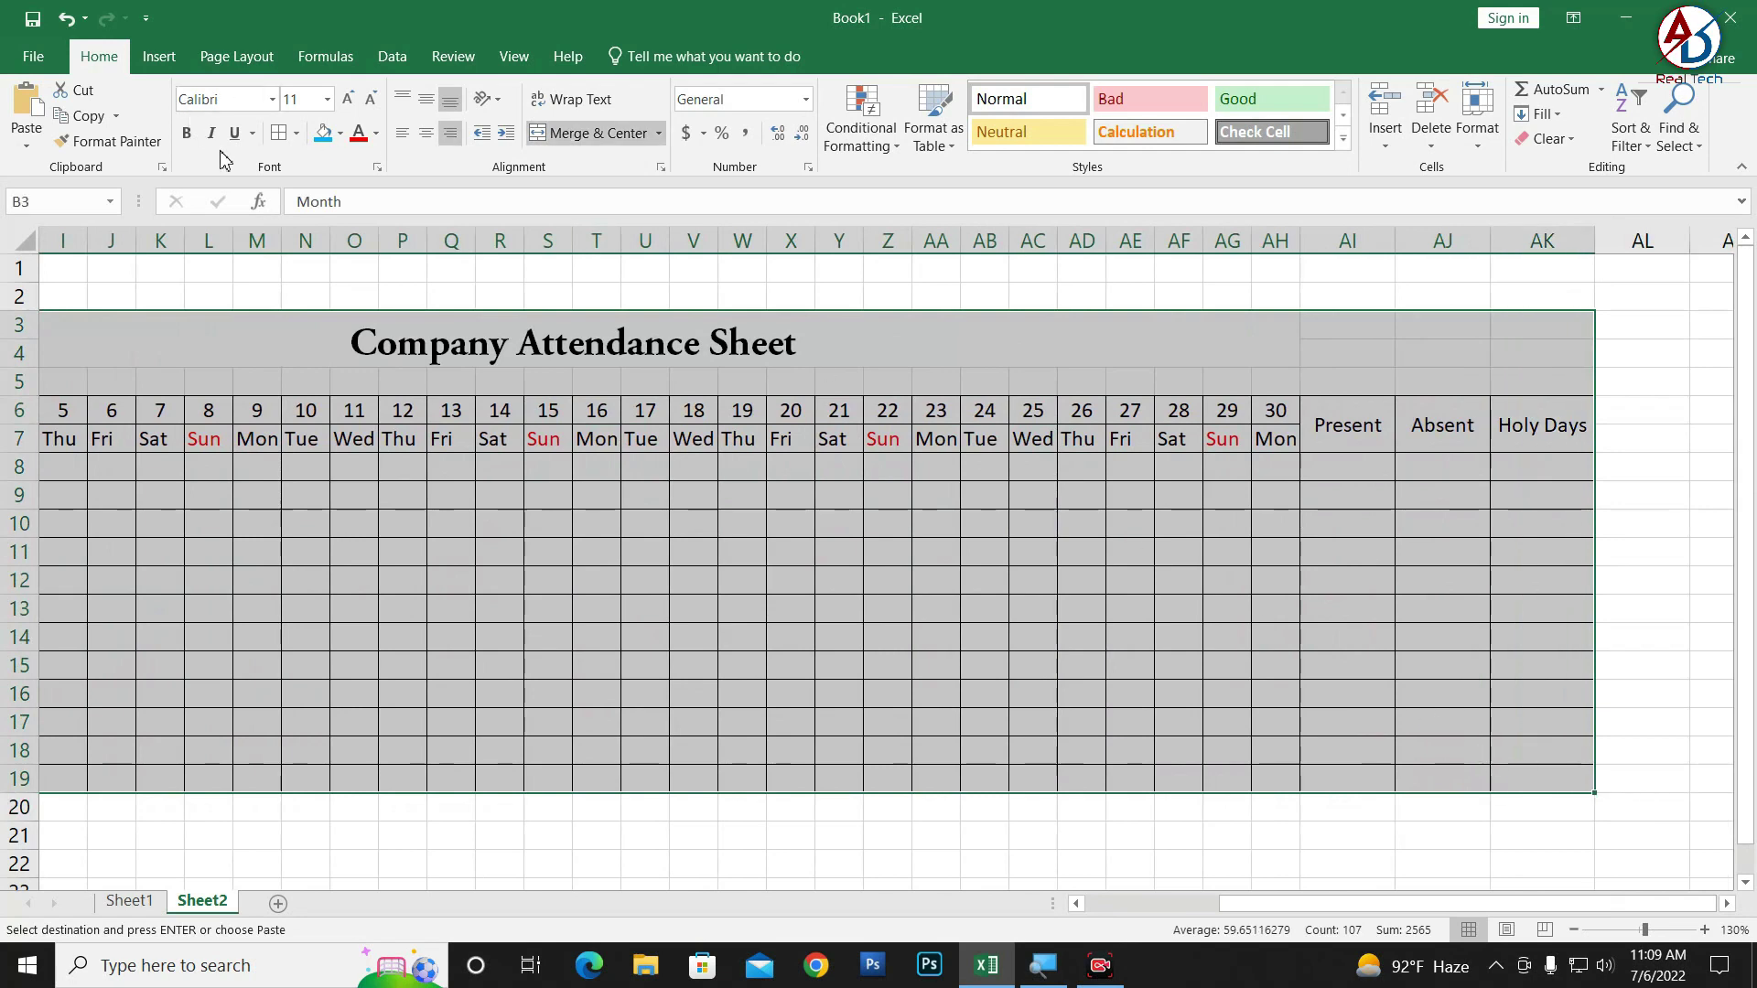
click(186, 133)
click(736, 660)
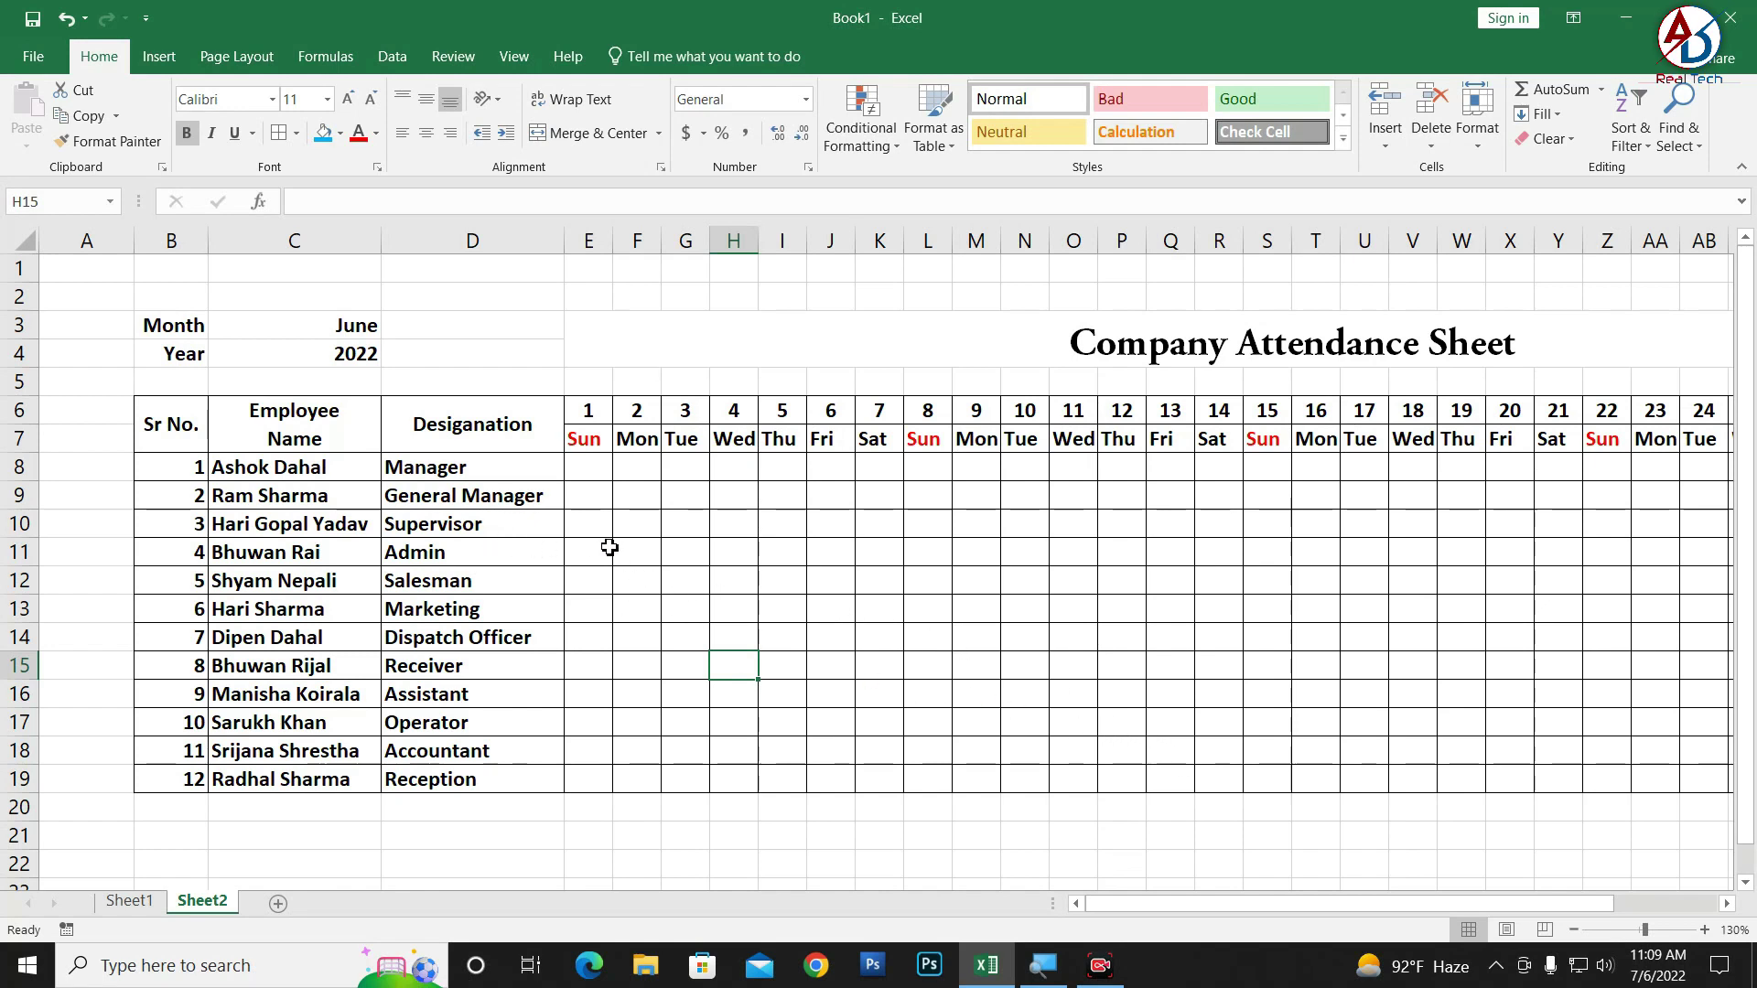
drag(1160, 901, 1261, 903)
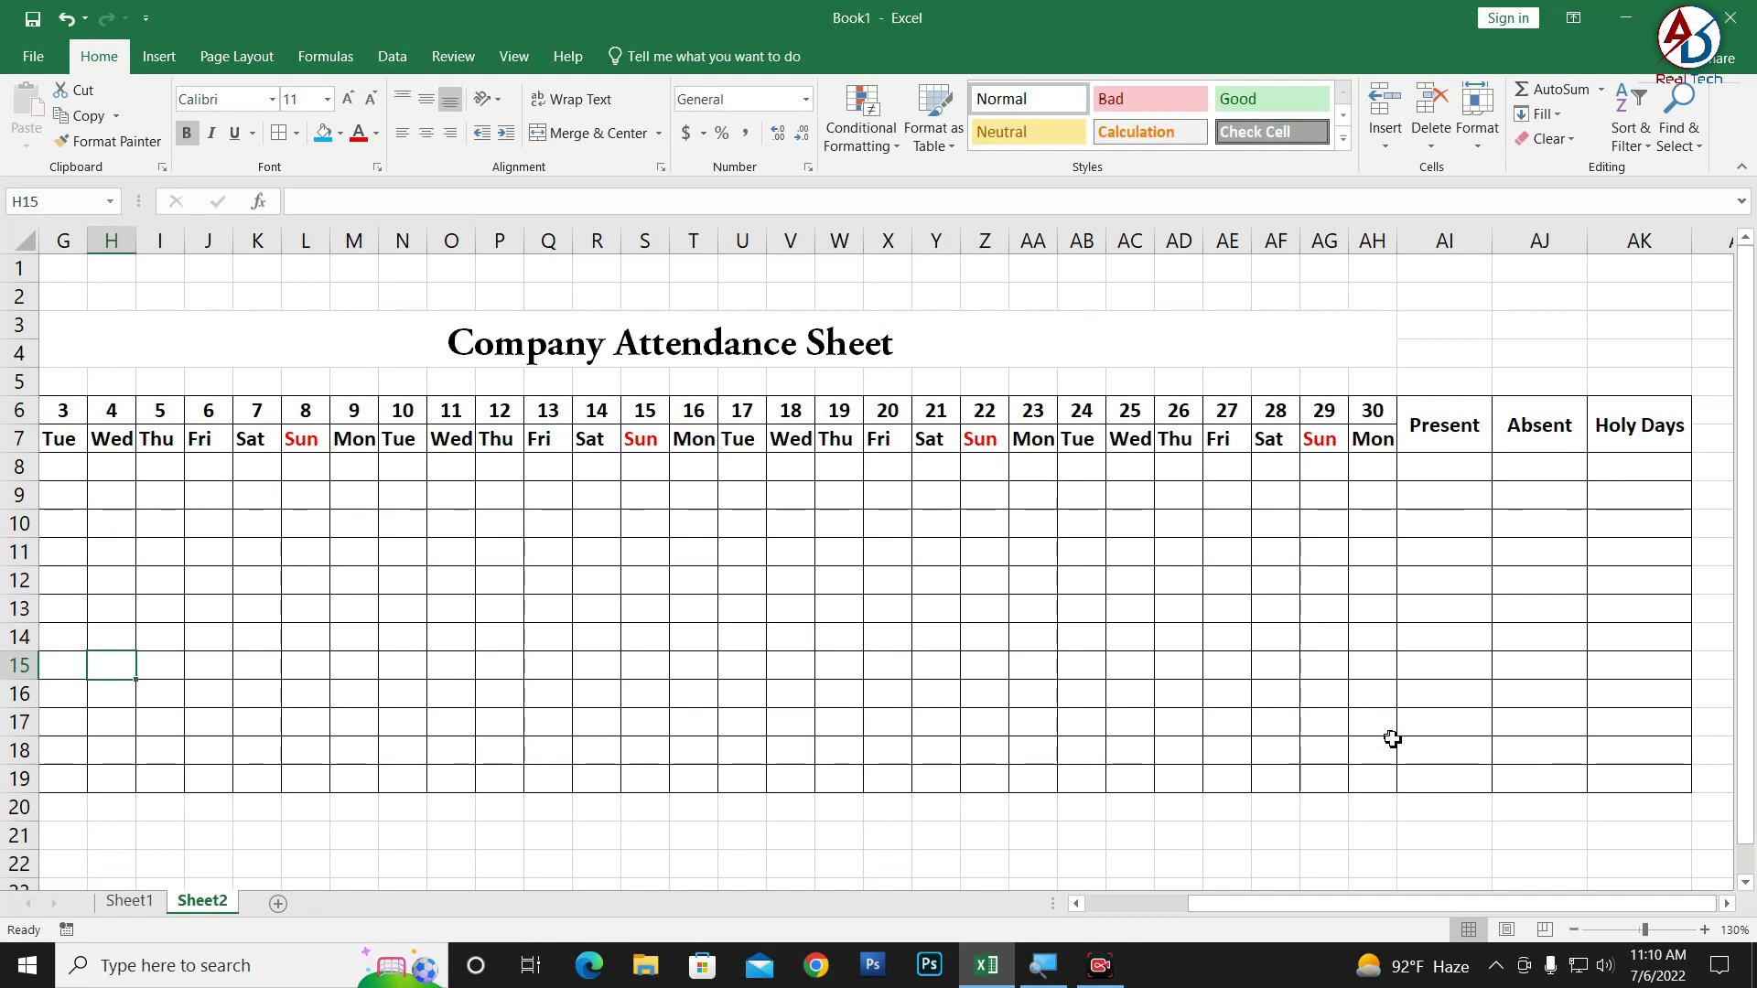
- Enter =COUNTIF(E8:AH8,"P") in AI8 to count the first employee's Present marks
click(1450, 473)
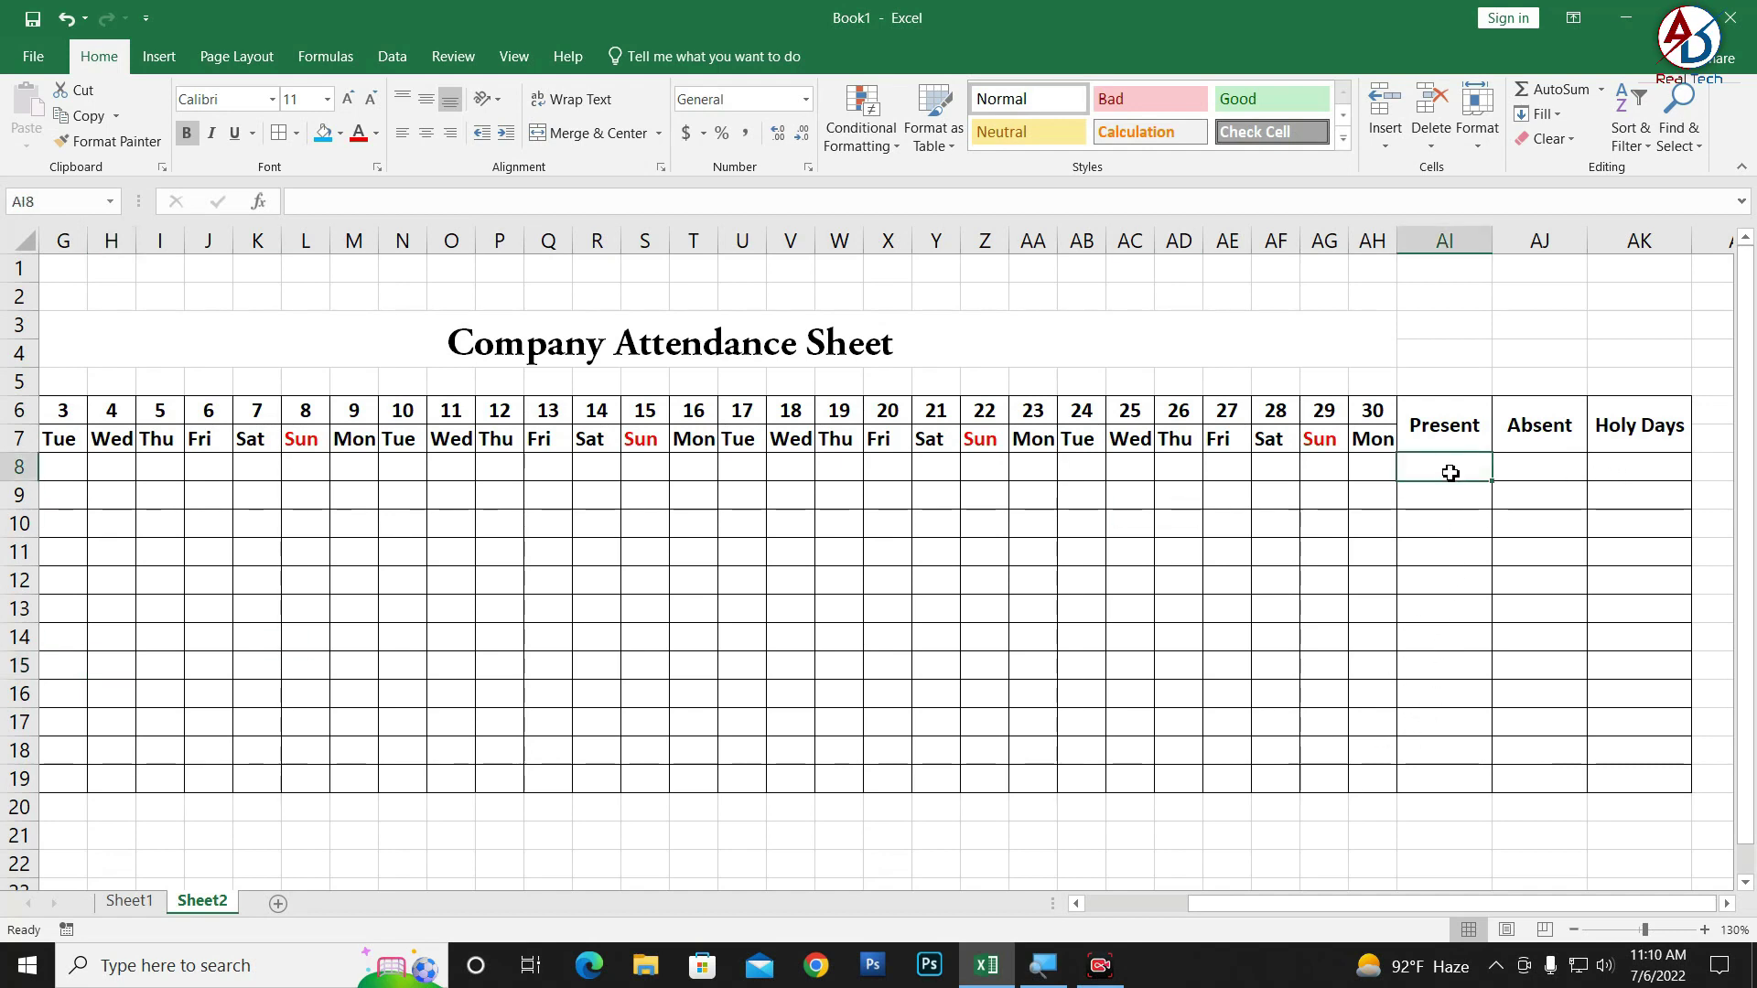
text(=)
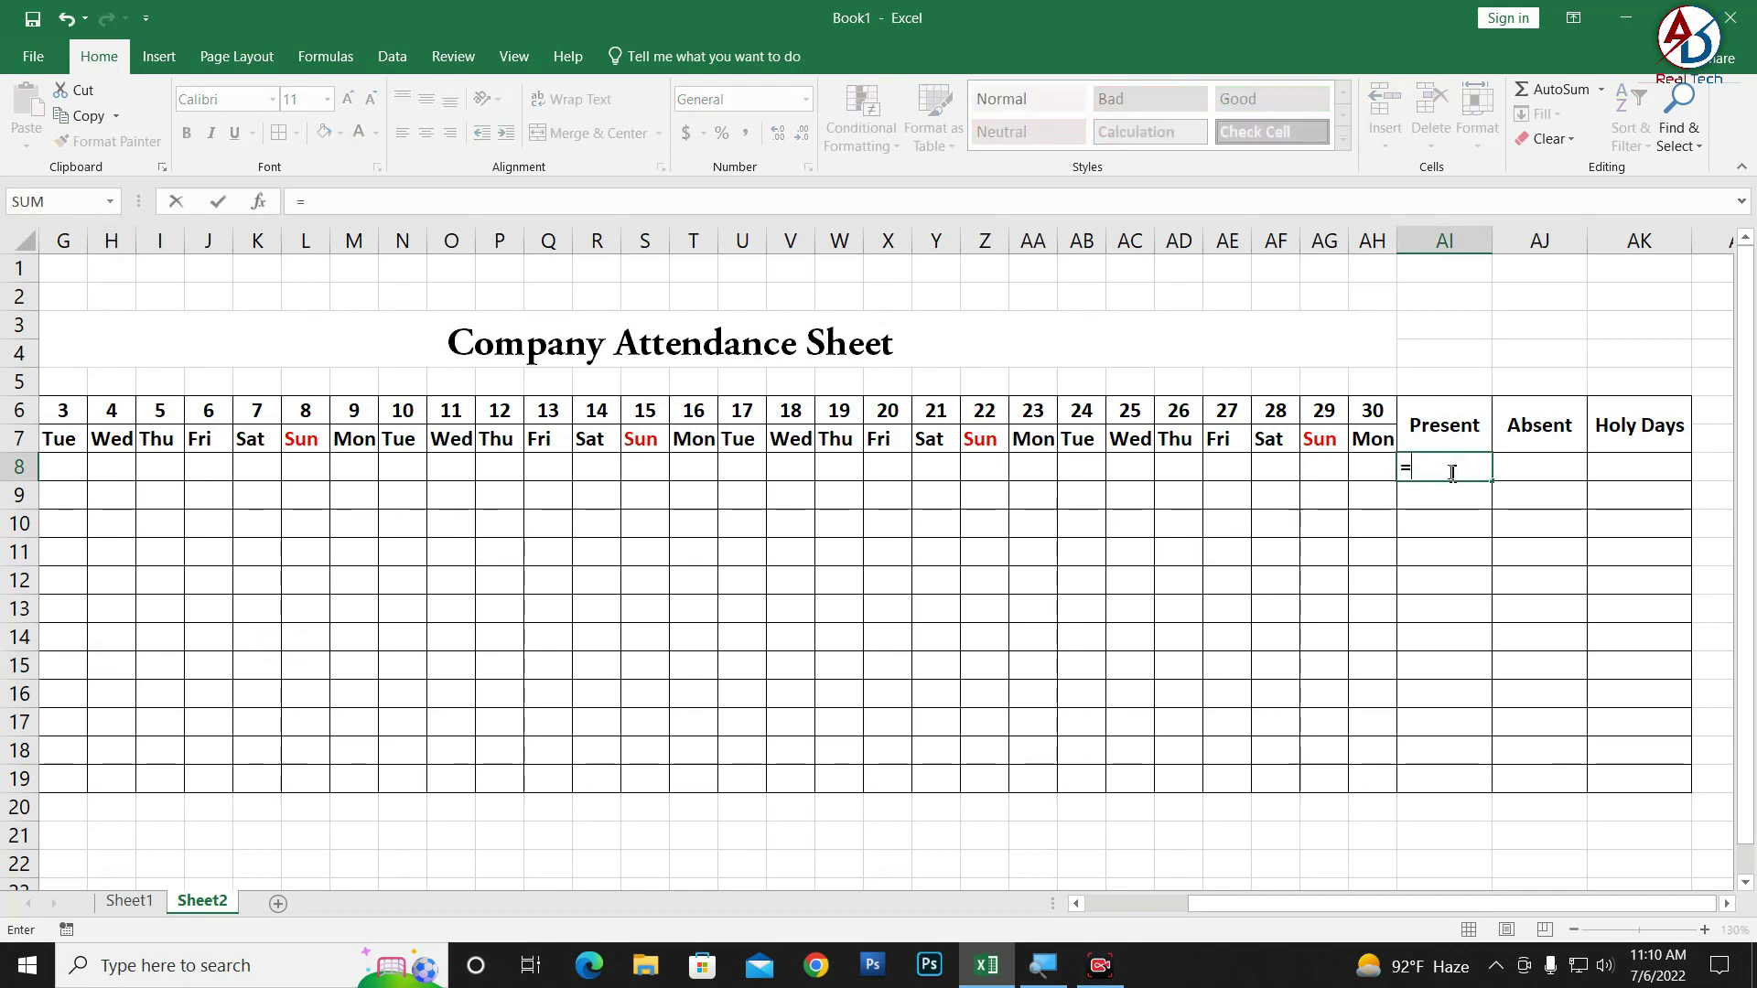
text(co)
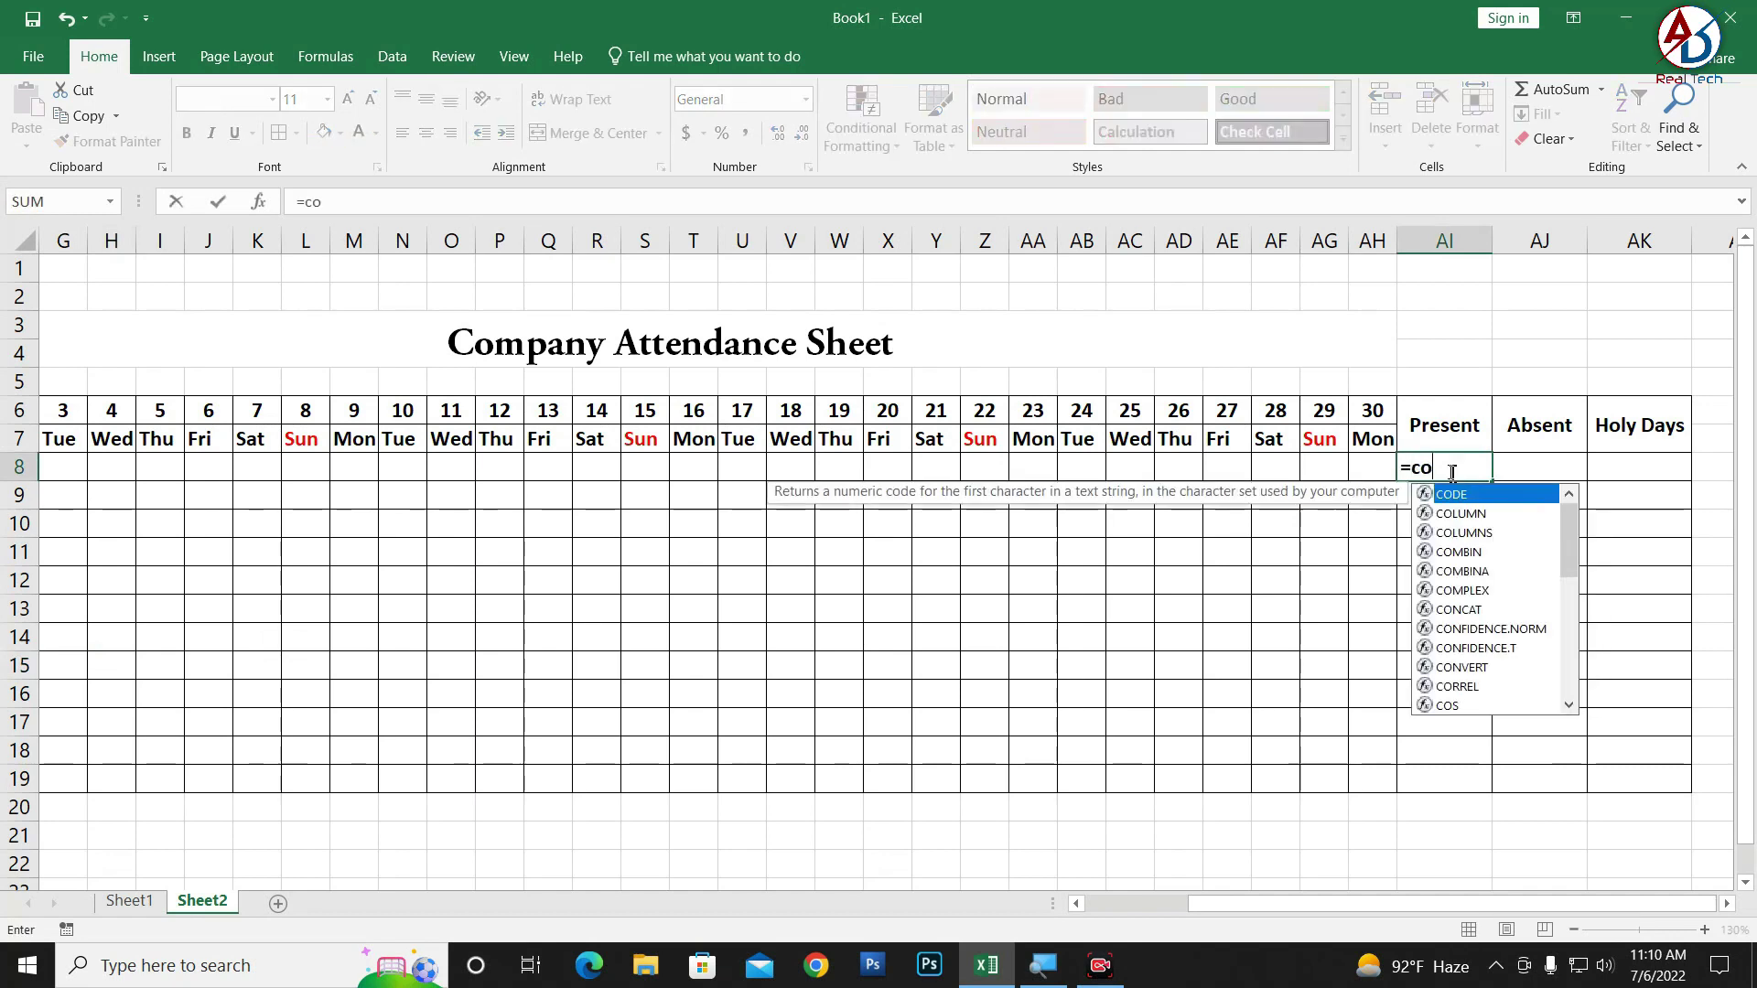
text(unt)
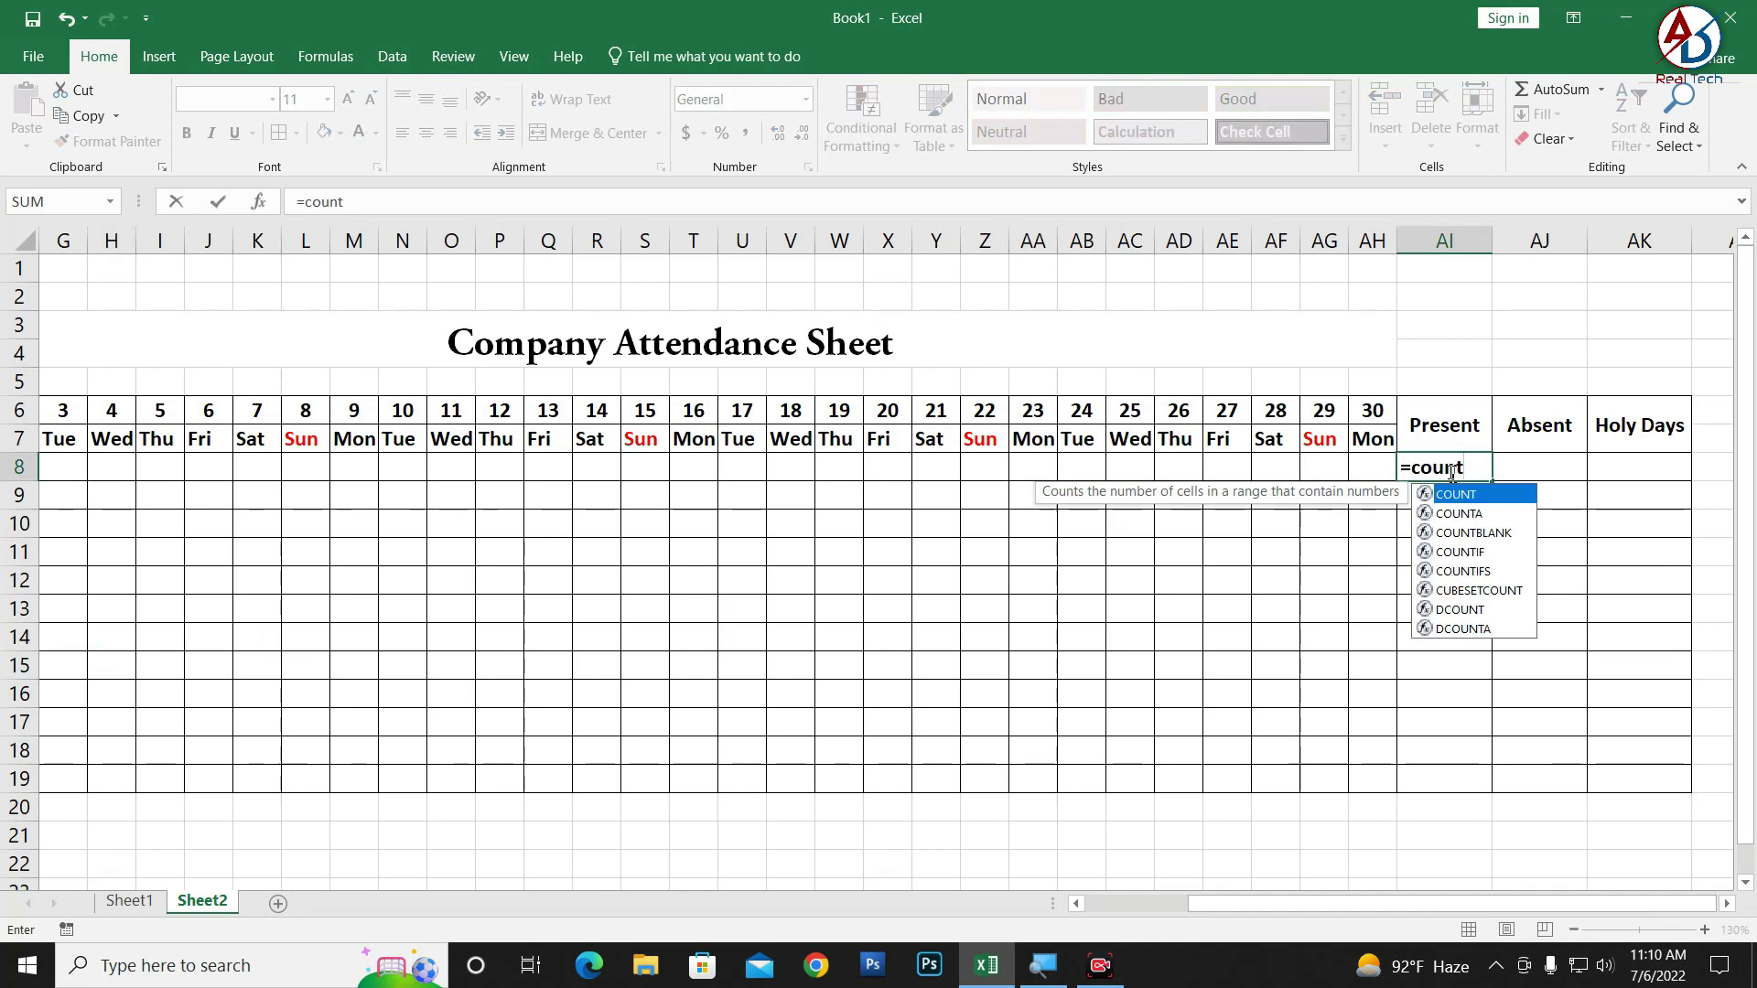
text(()
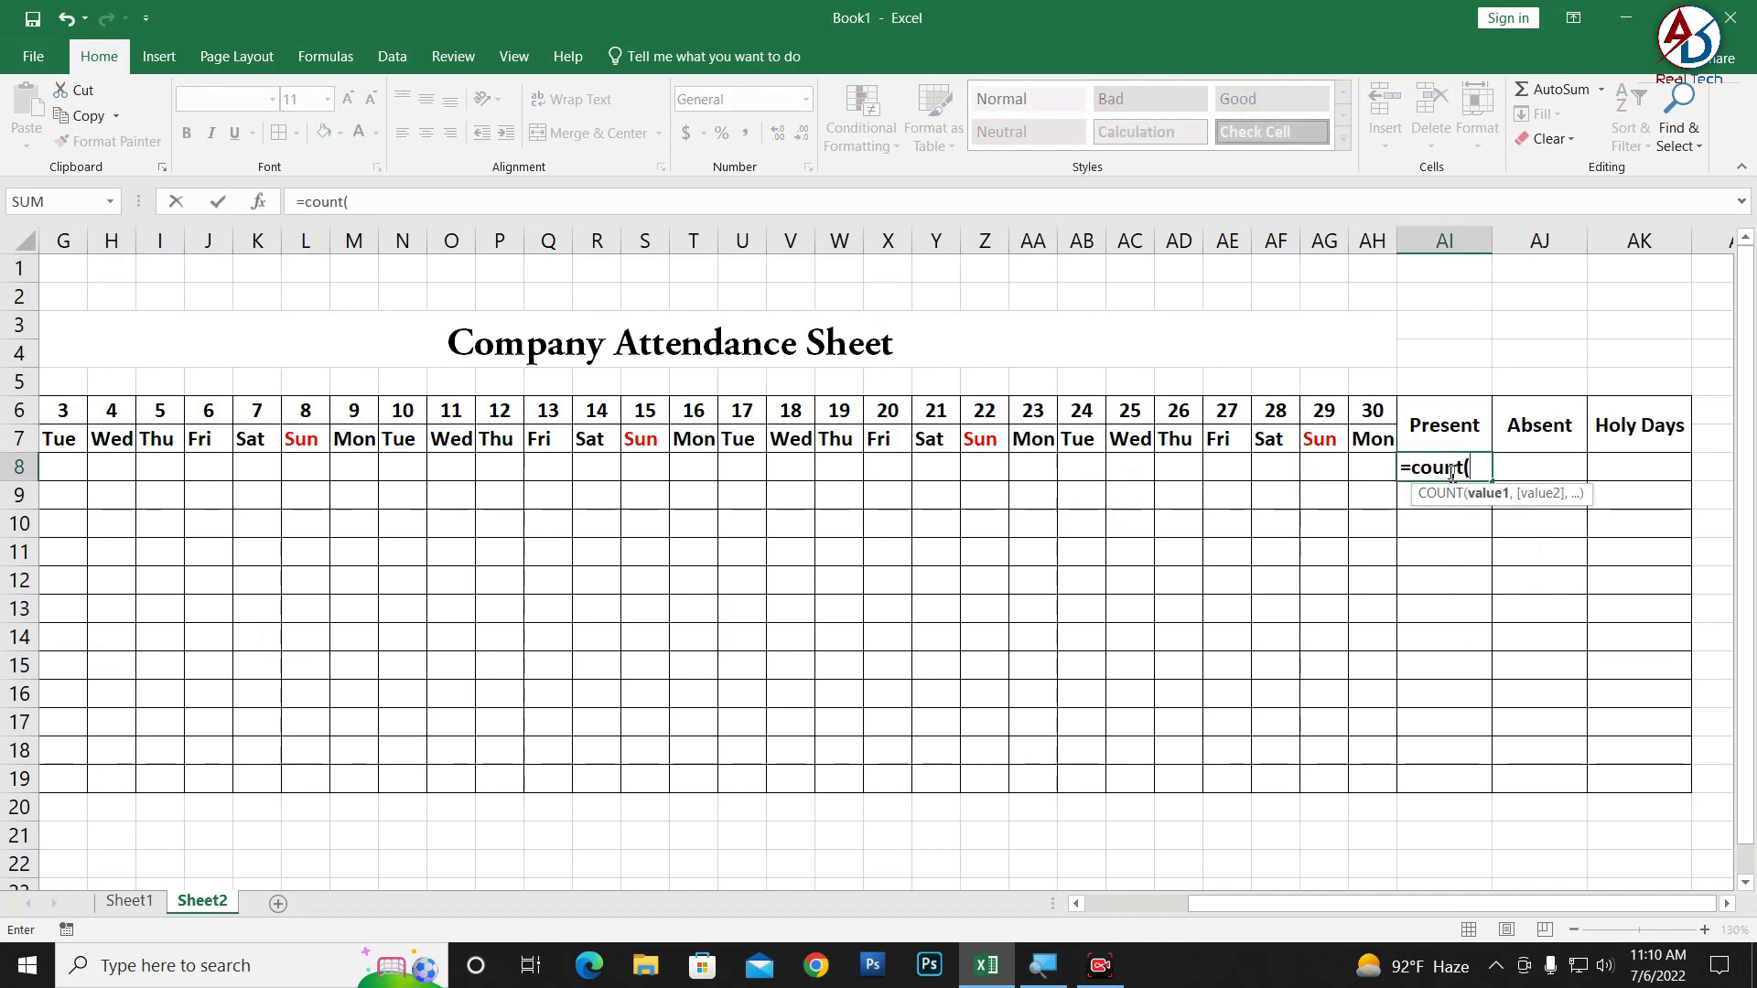
key(BackSpace)
text(if)
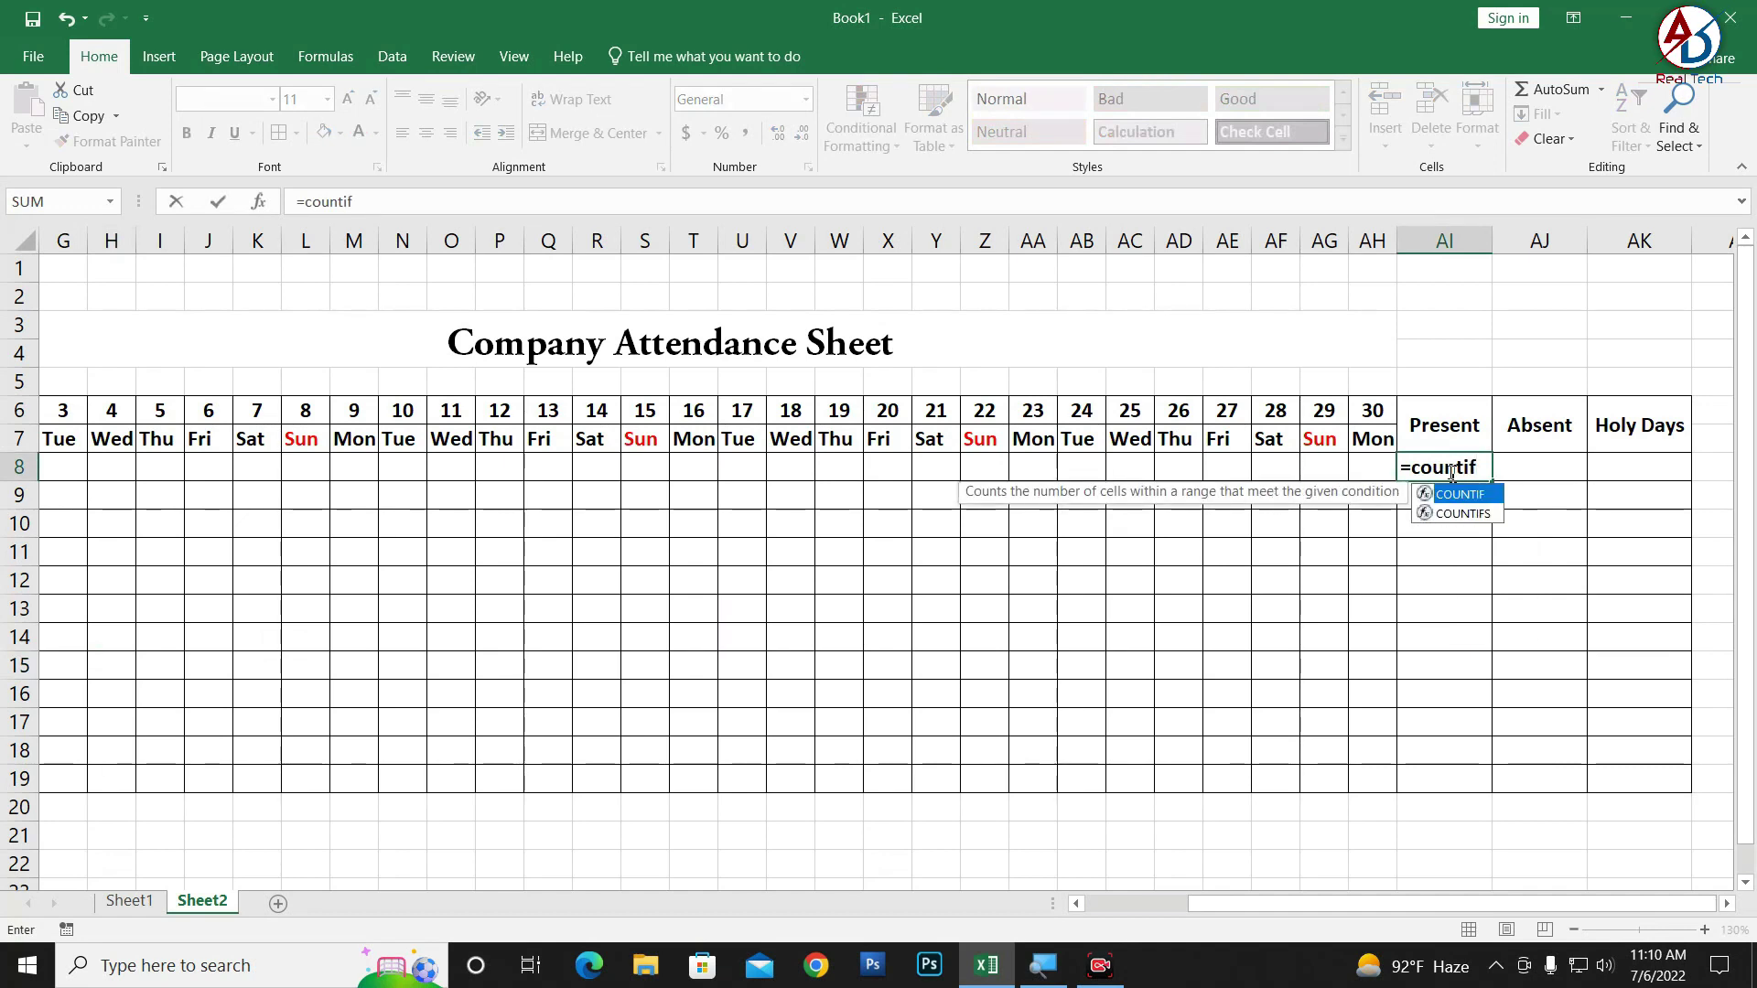
text(()
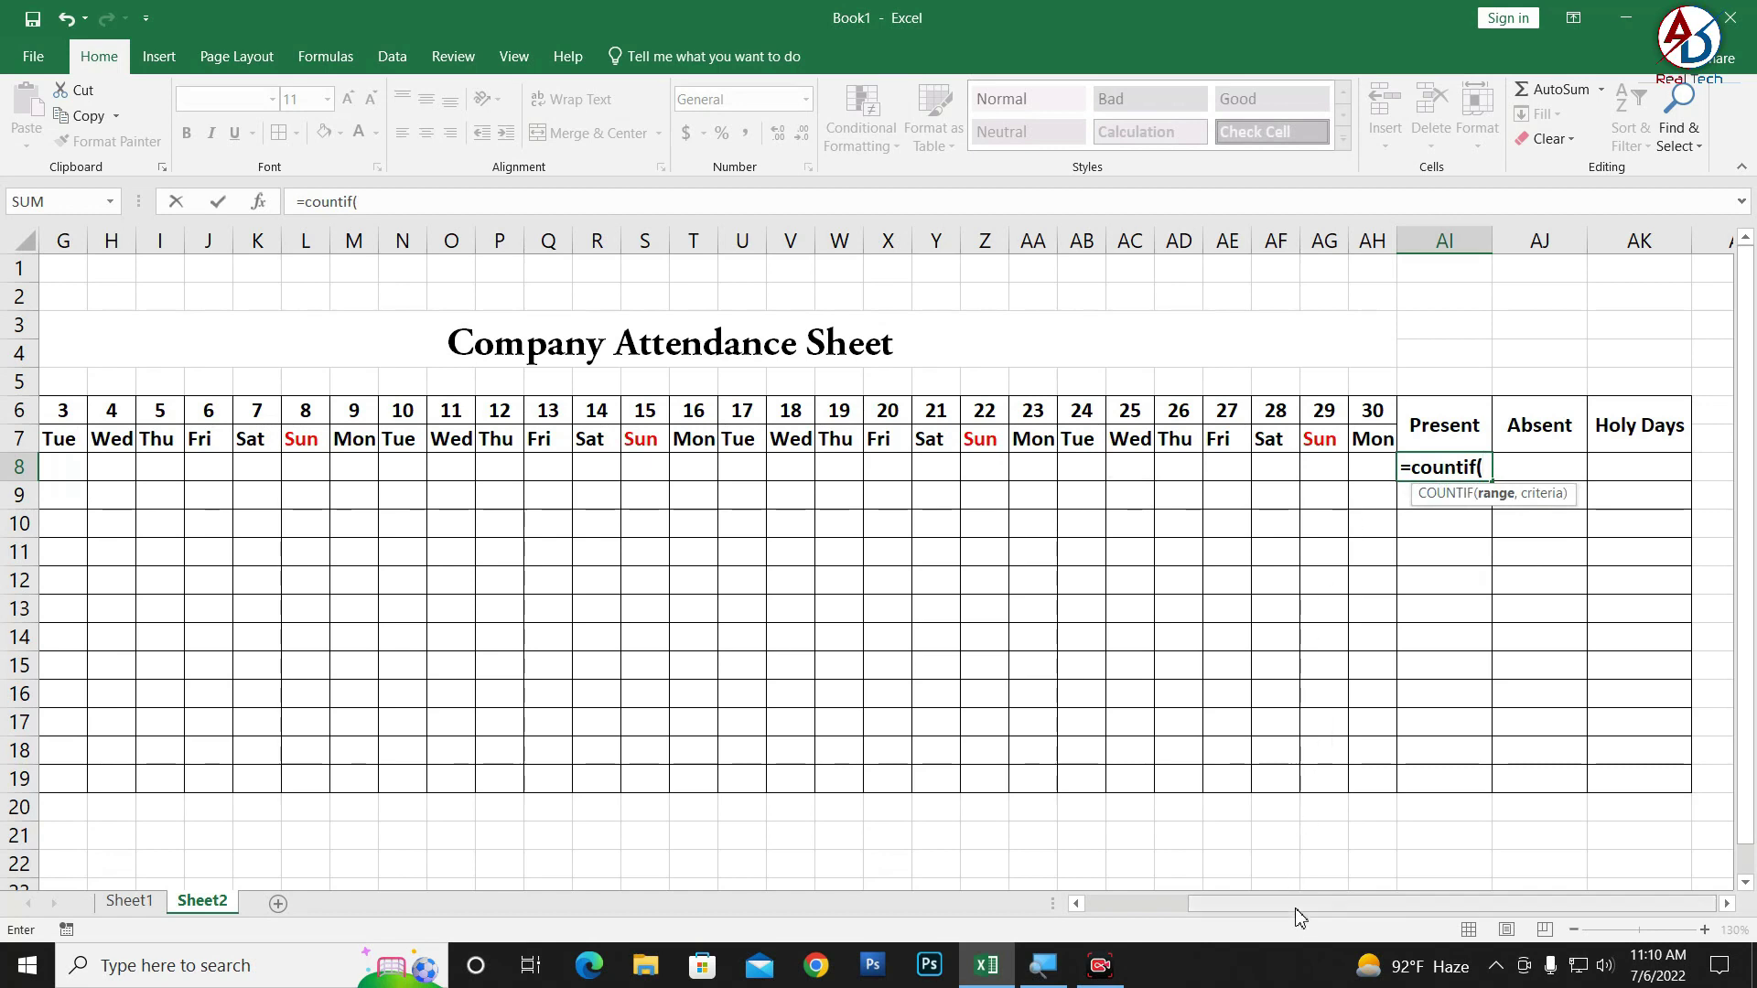
drag(1299, 904, 1215, 904)
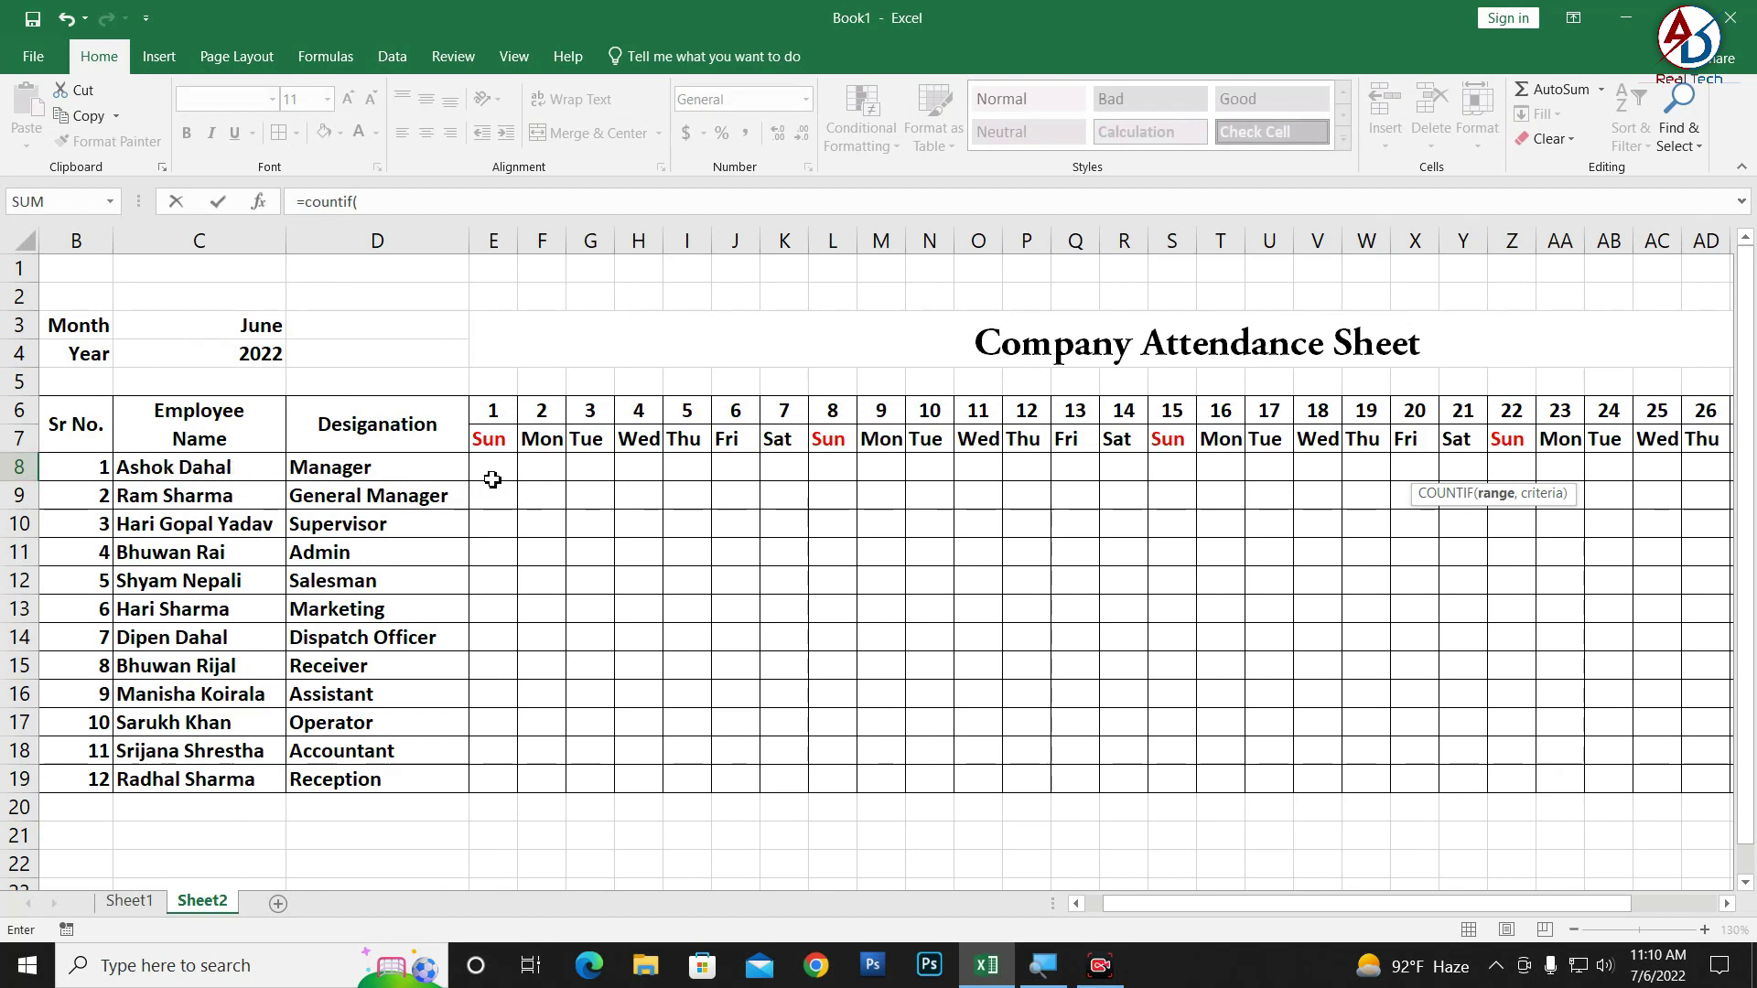
mouse_move(494, 471)
mouse_down()
mouse_move(1596, 466)
mouse_move(1377, 469)
mouse_up()
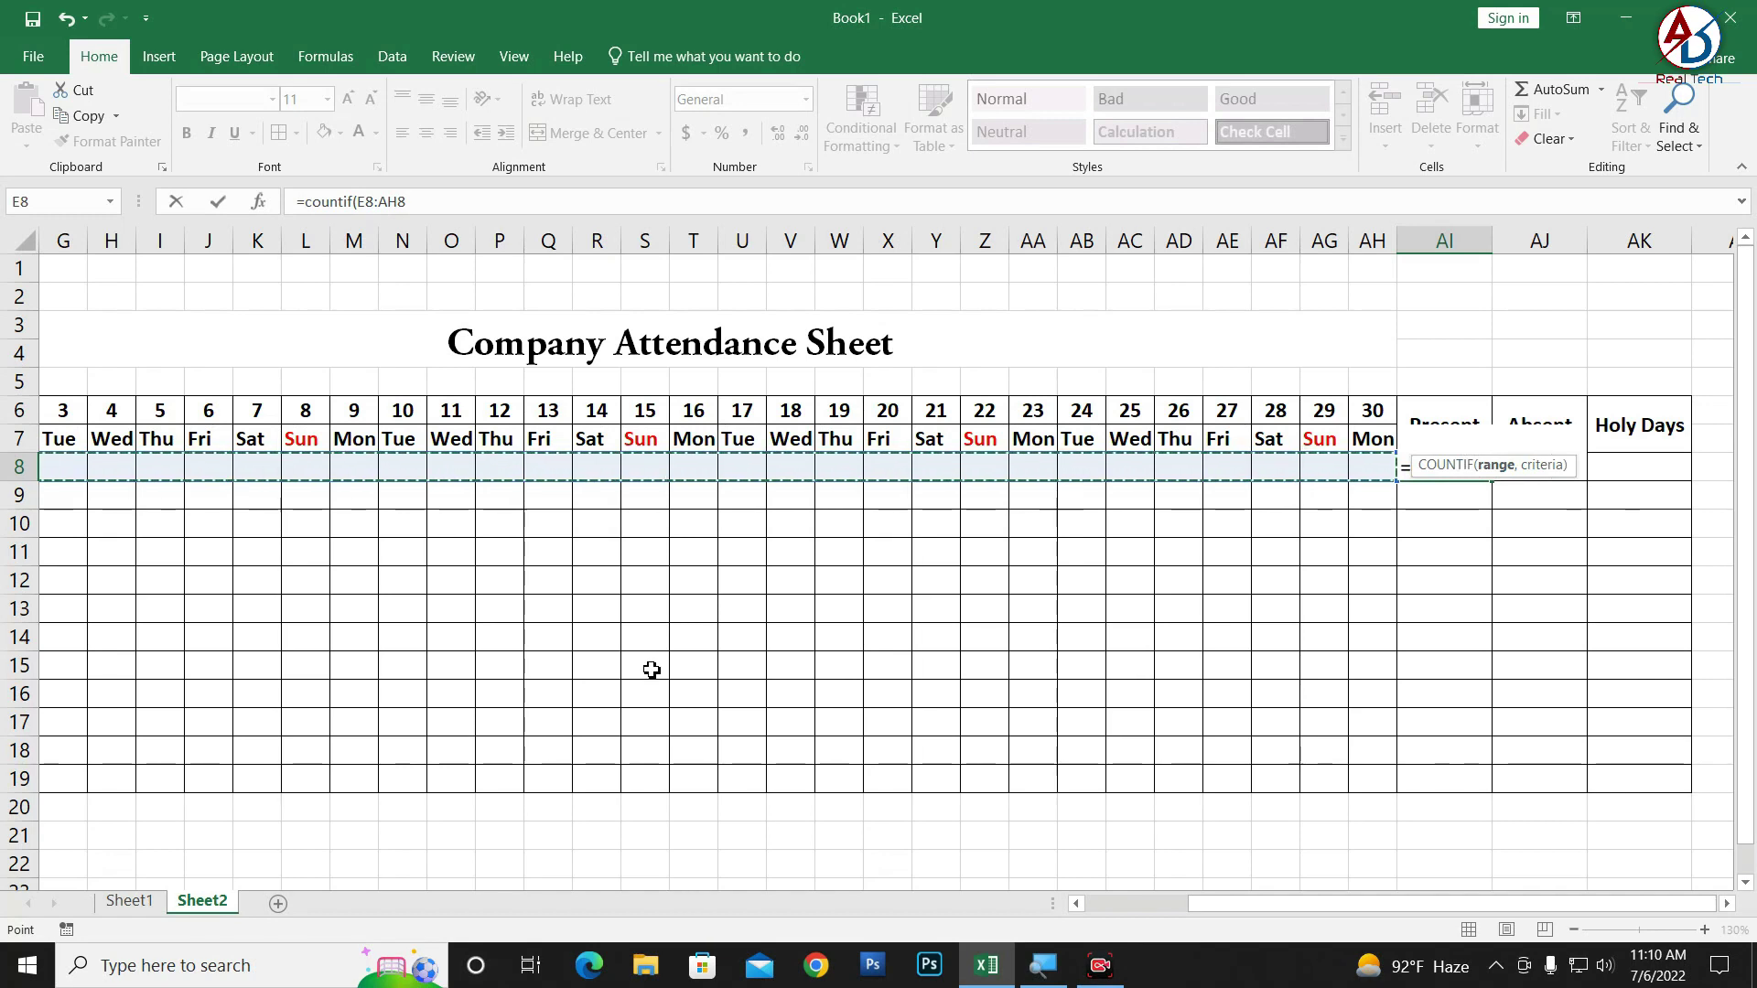
text(,)
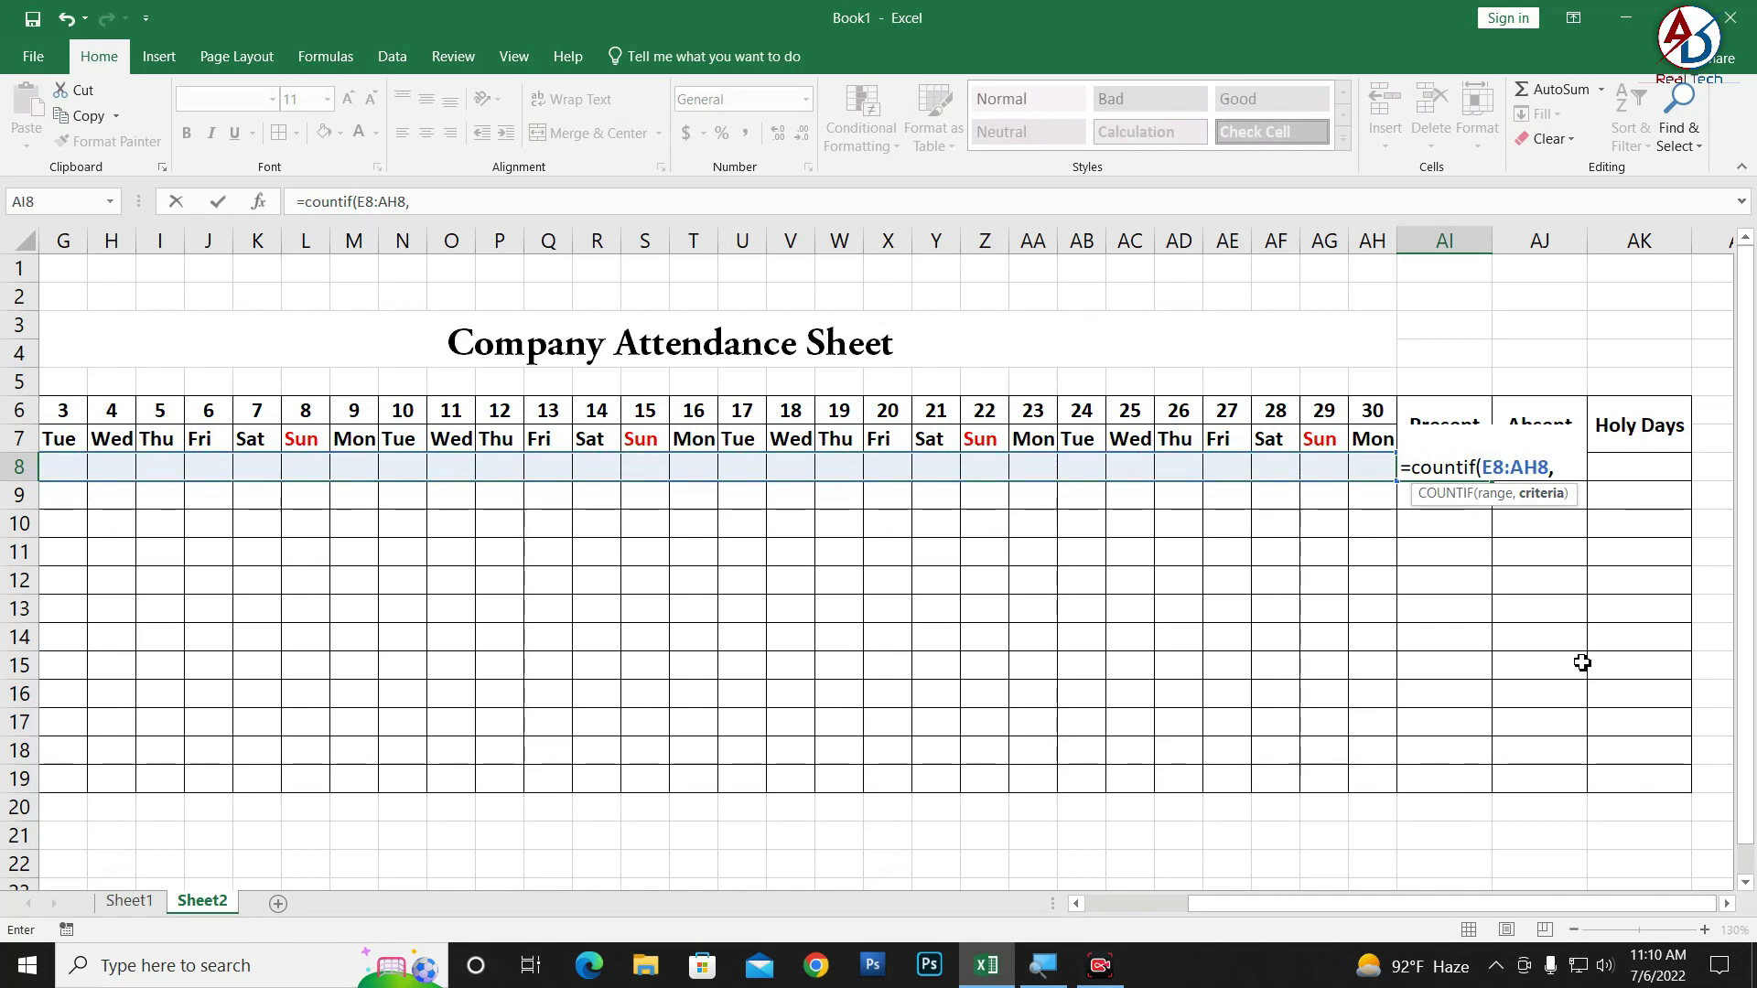
text(P)
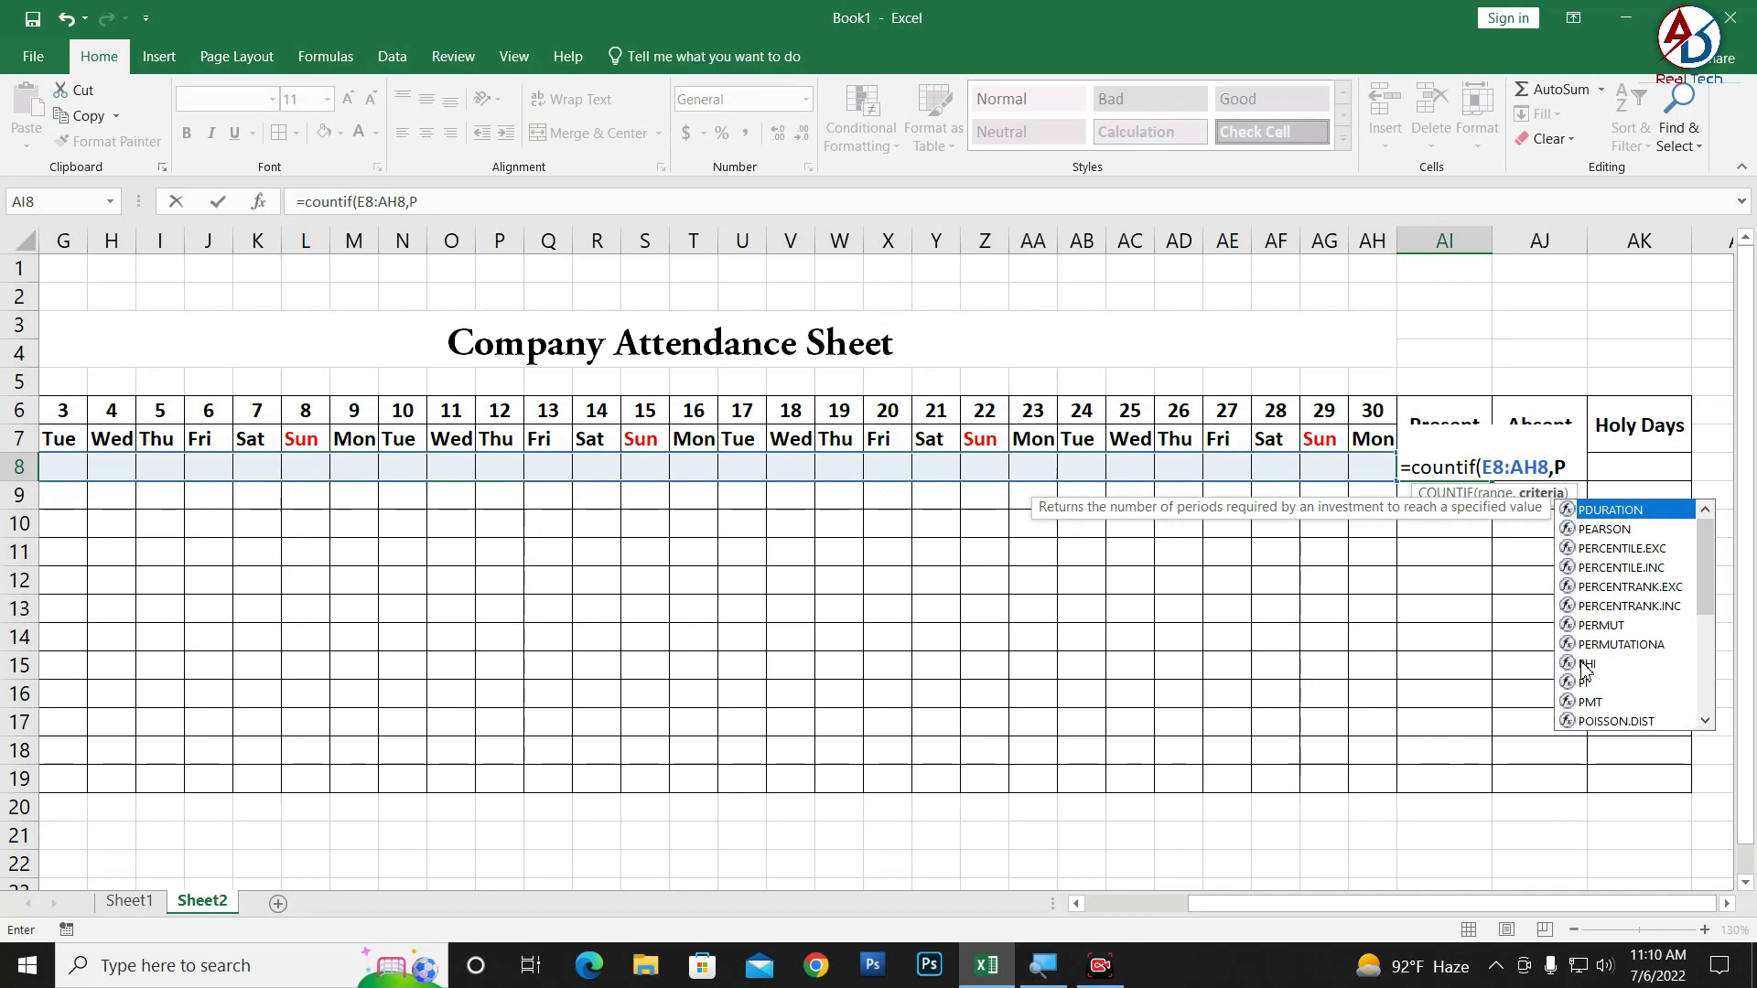
key(BackSpace)
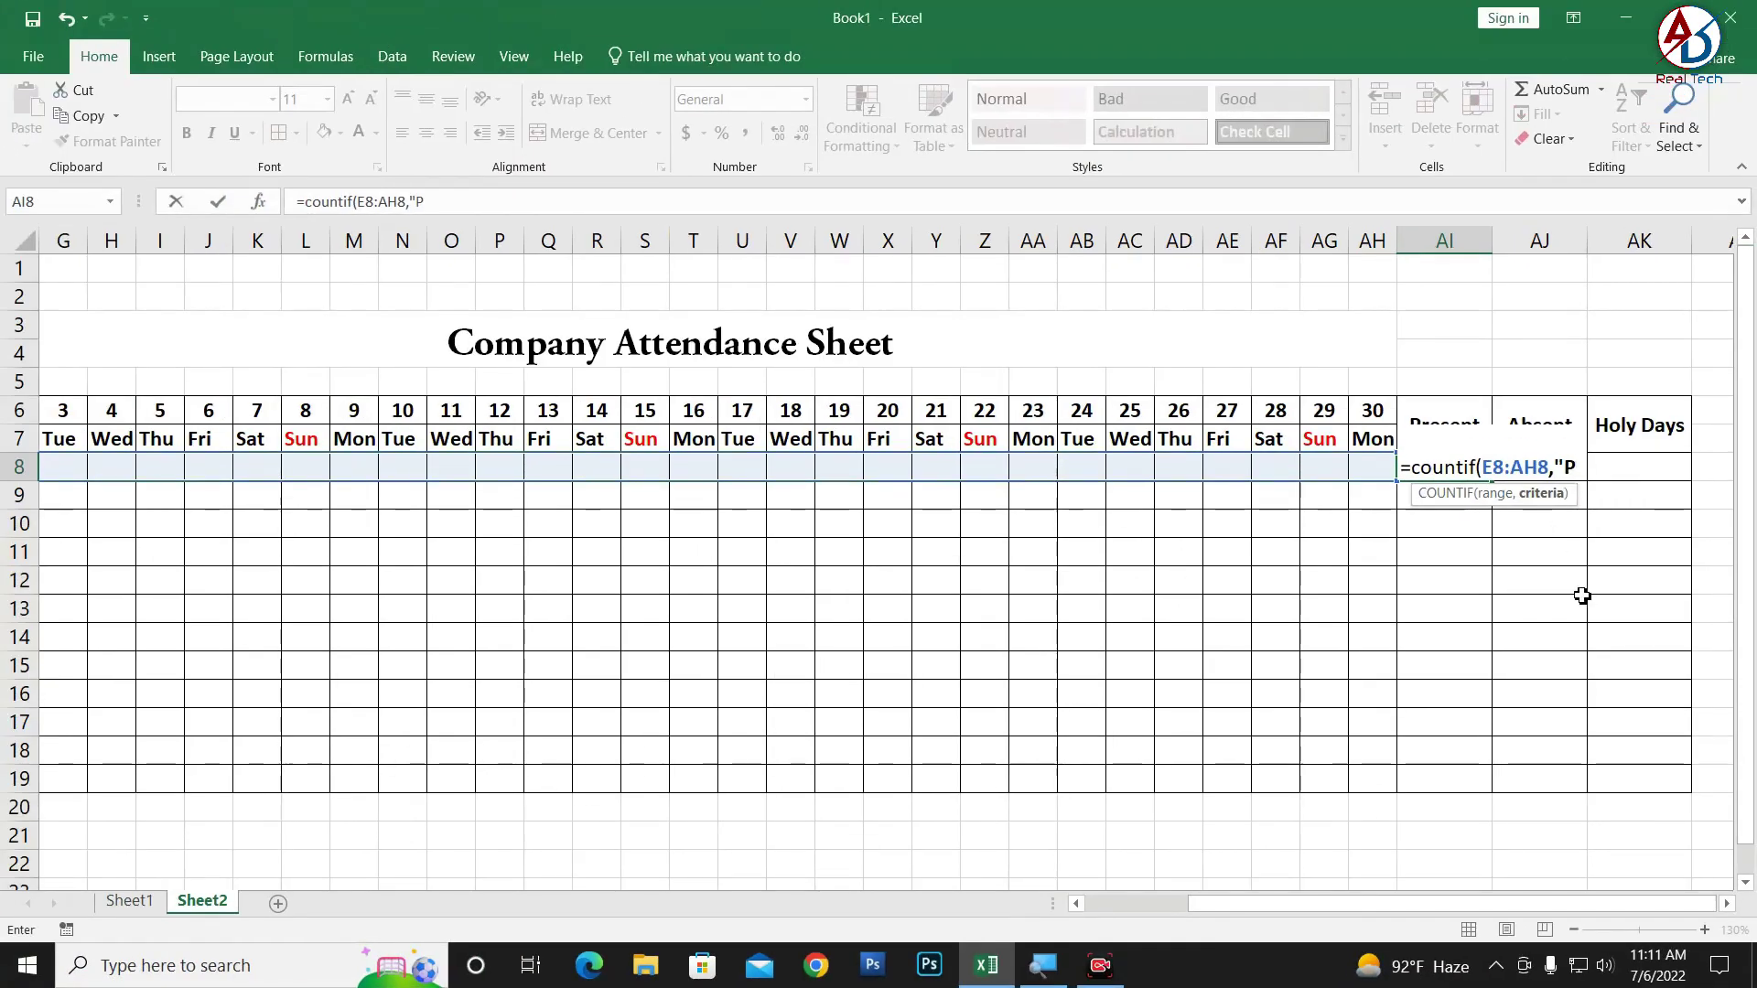
text(")
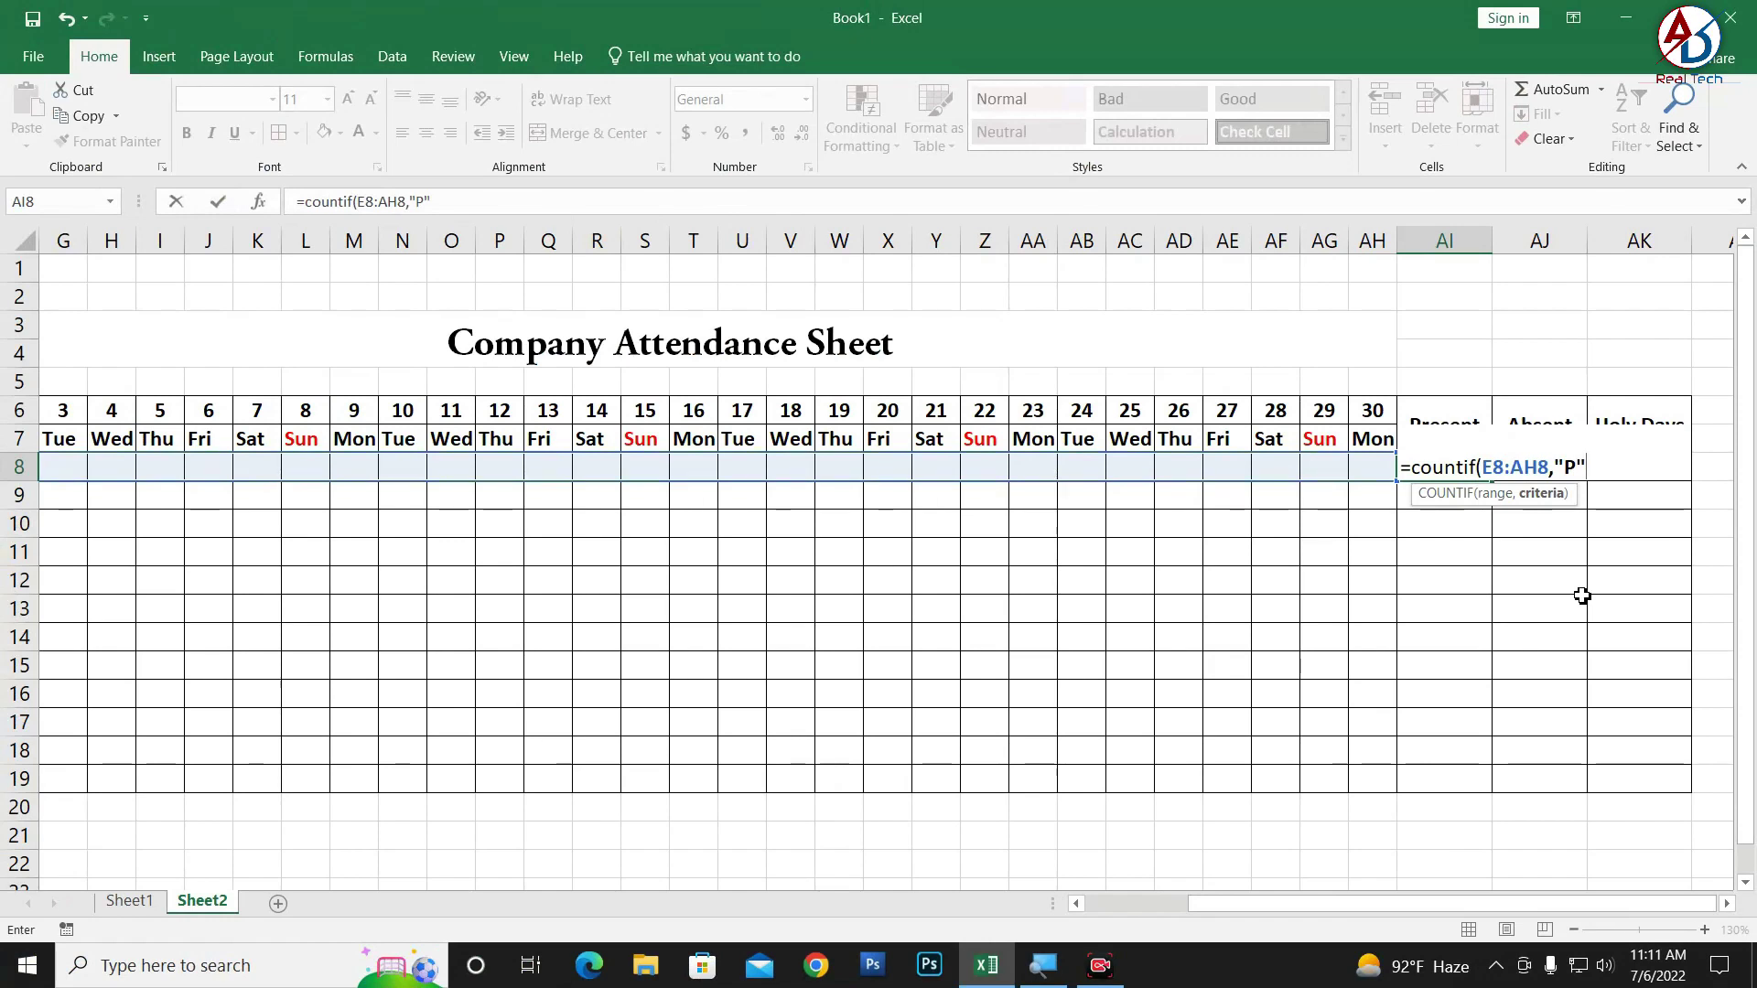
text())
key(Return)
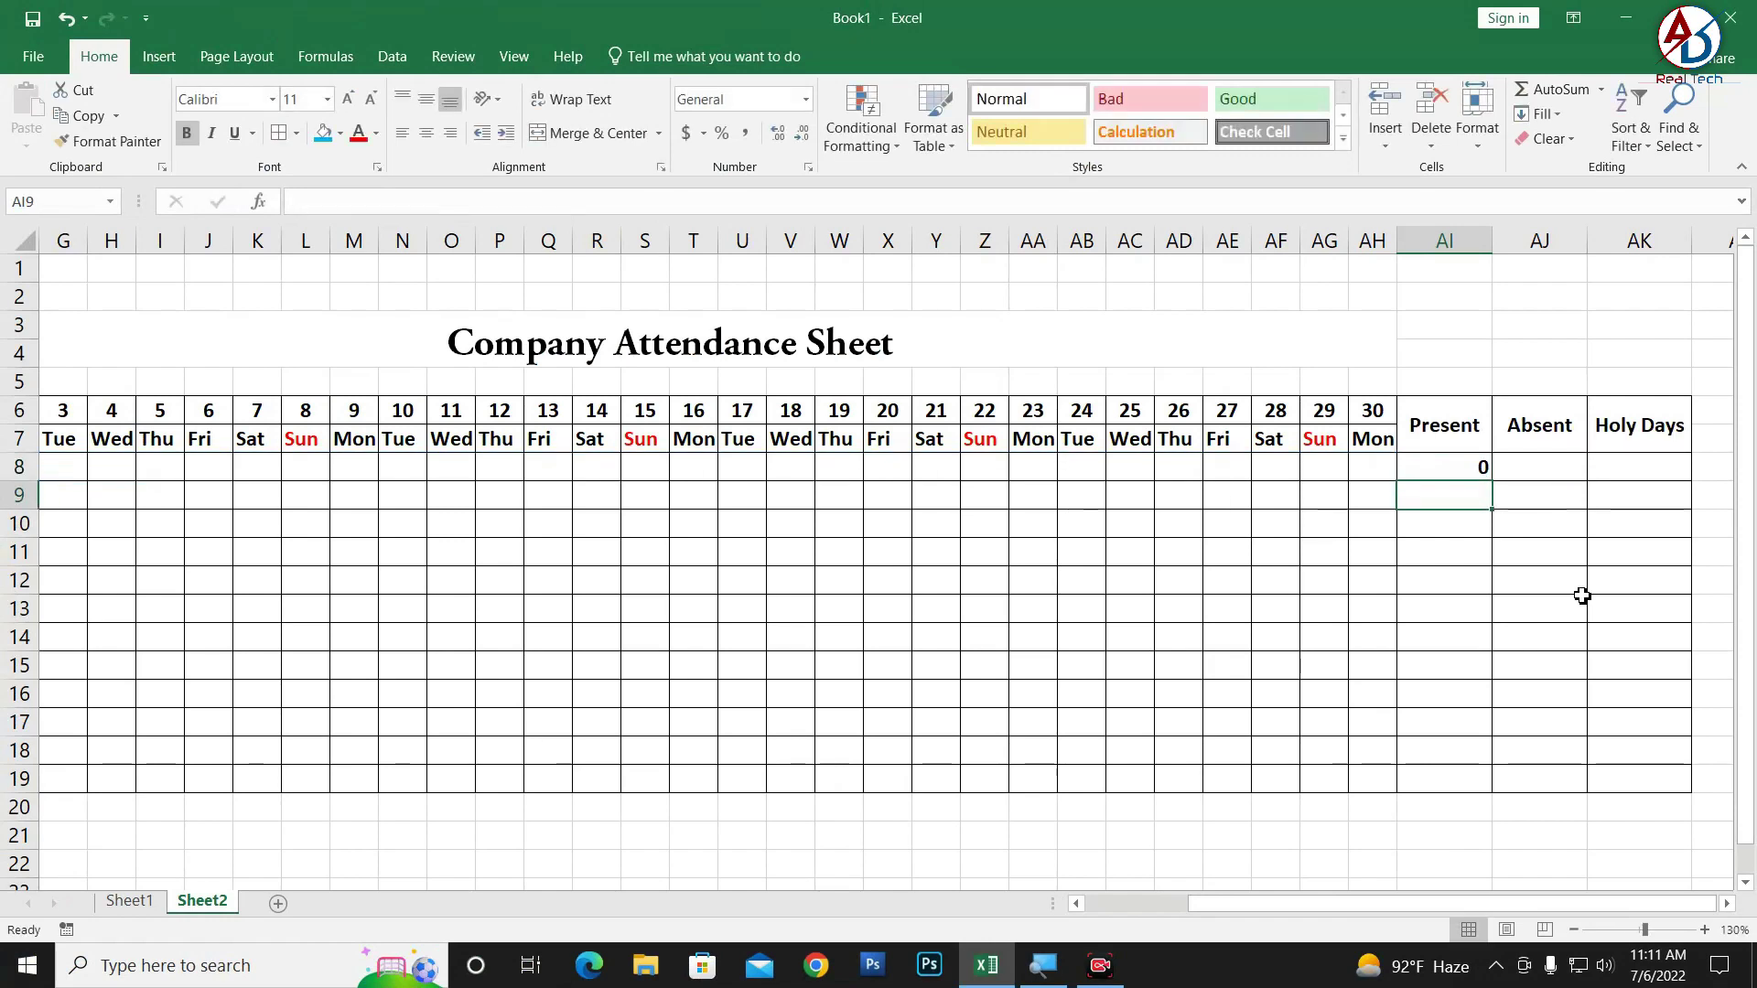
click(1558, 465)
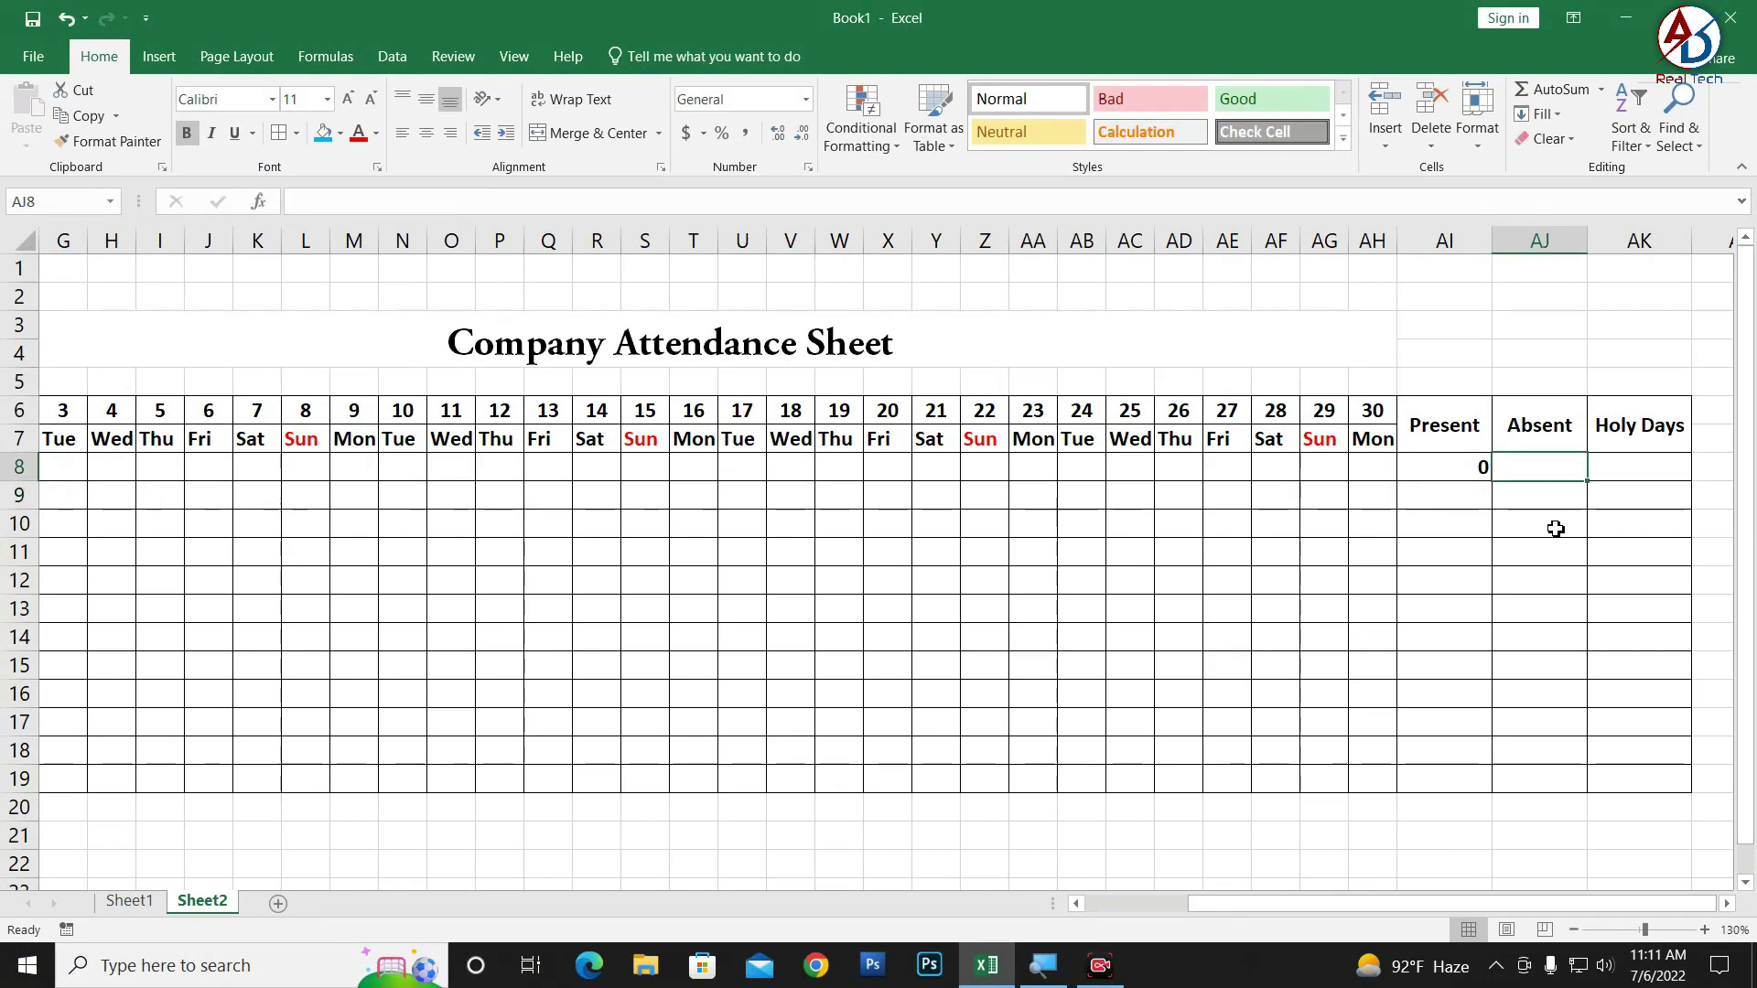
- Enter =COUNTIF(E8:AH8,"A") in AJ8 to count the first employee's Absent marks
text(=)
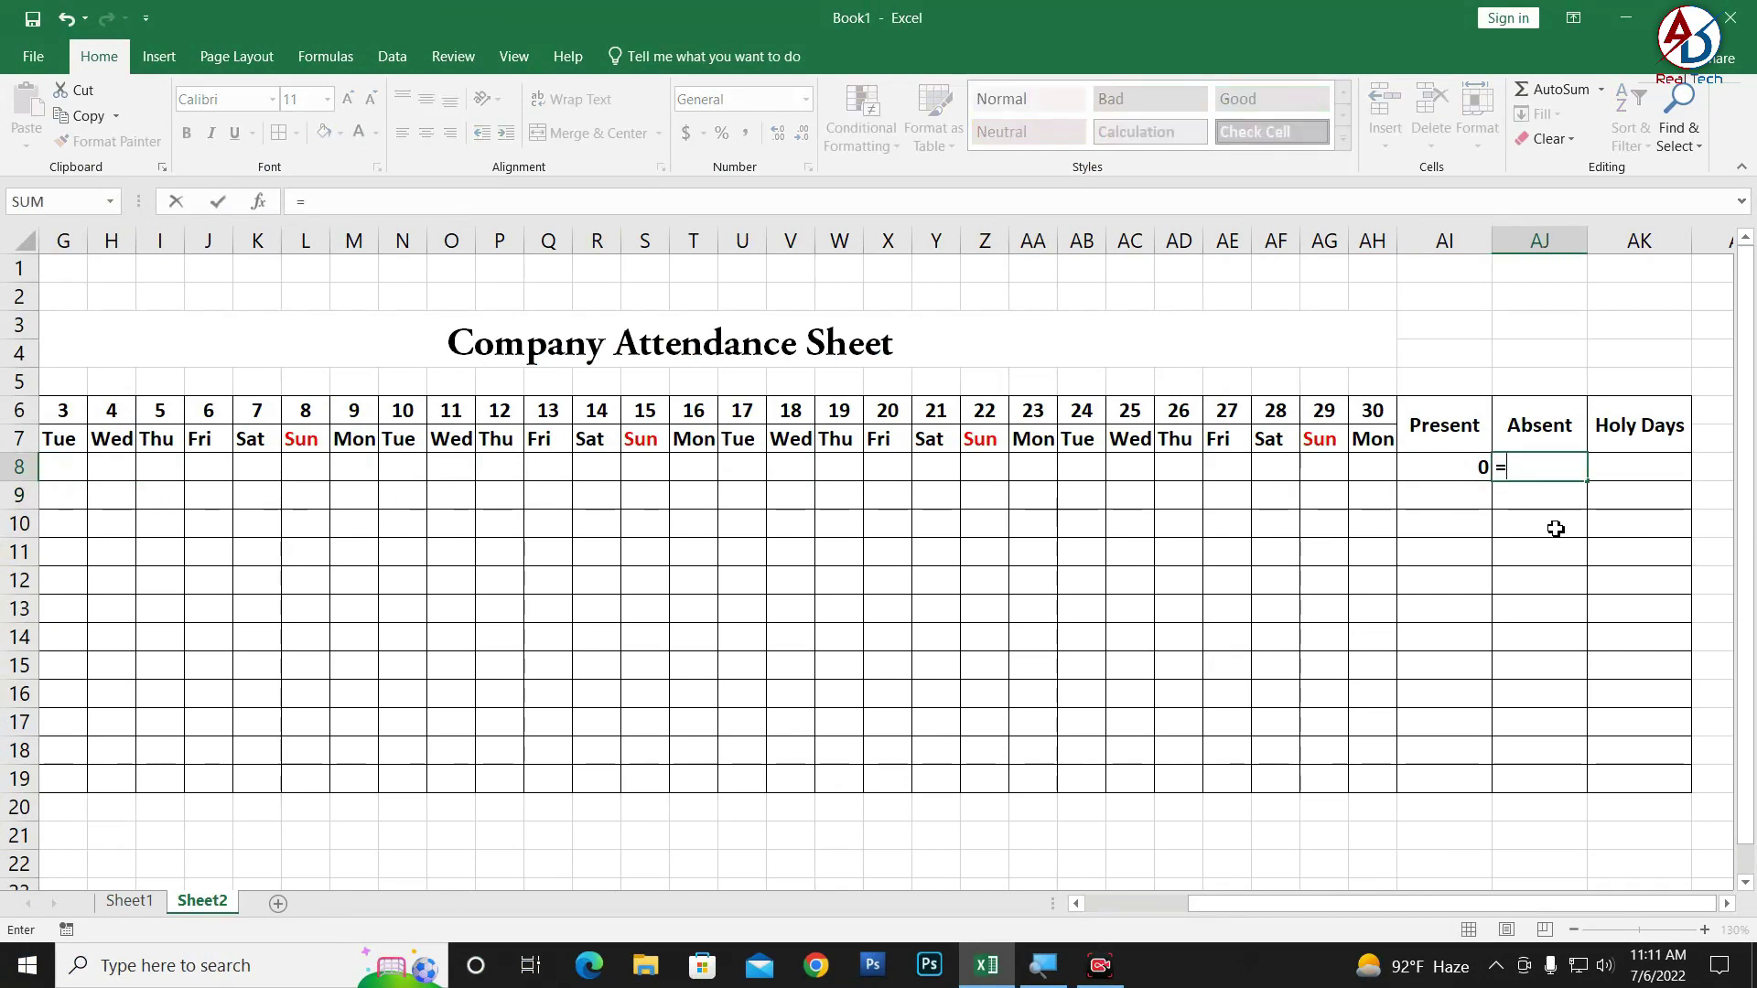
text(count)
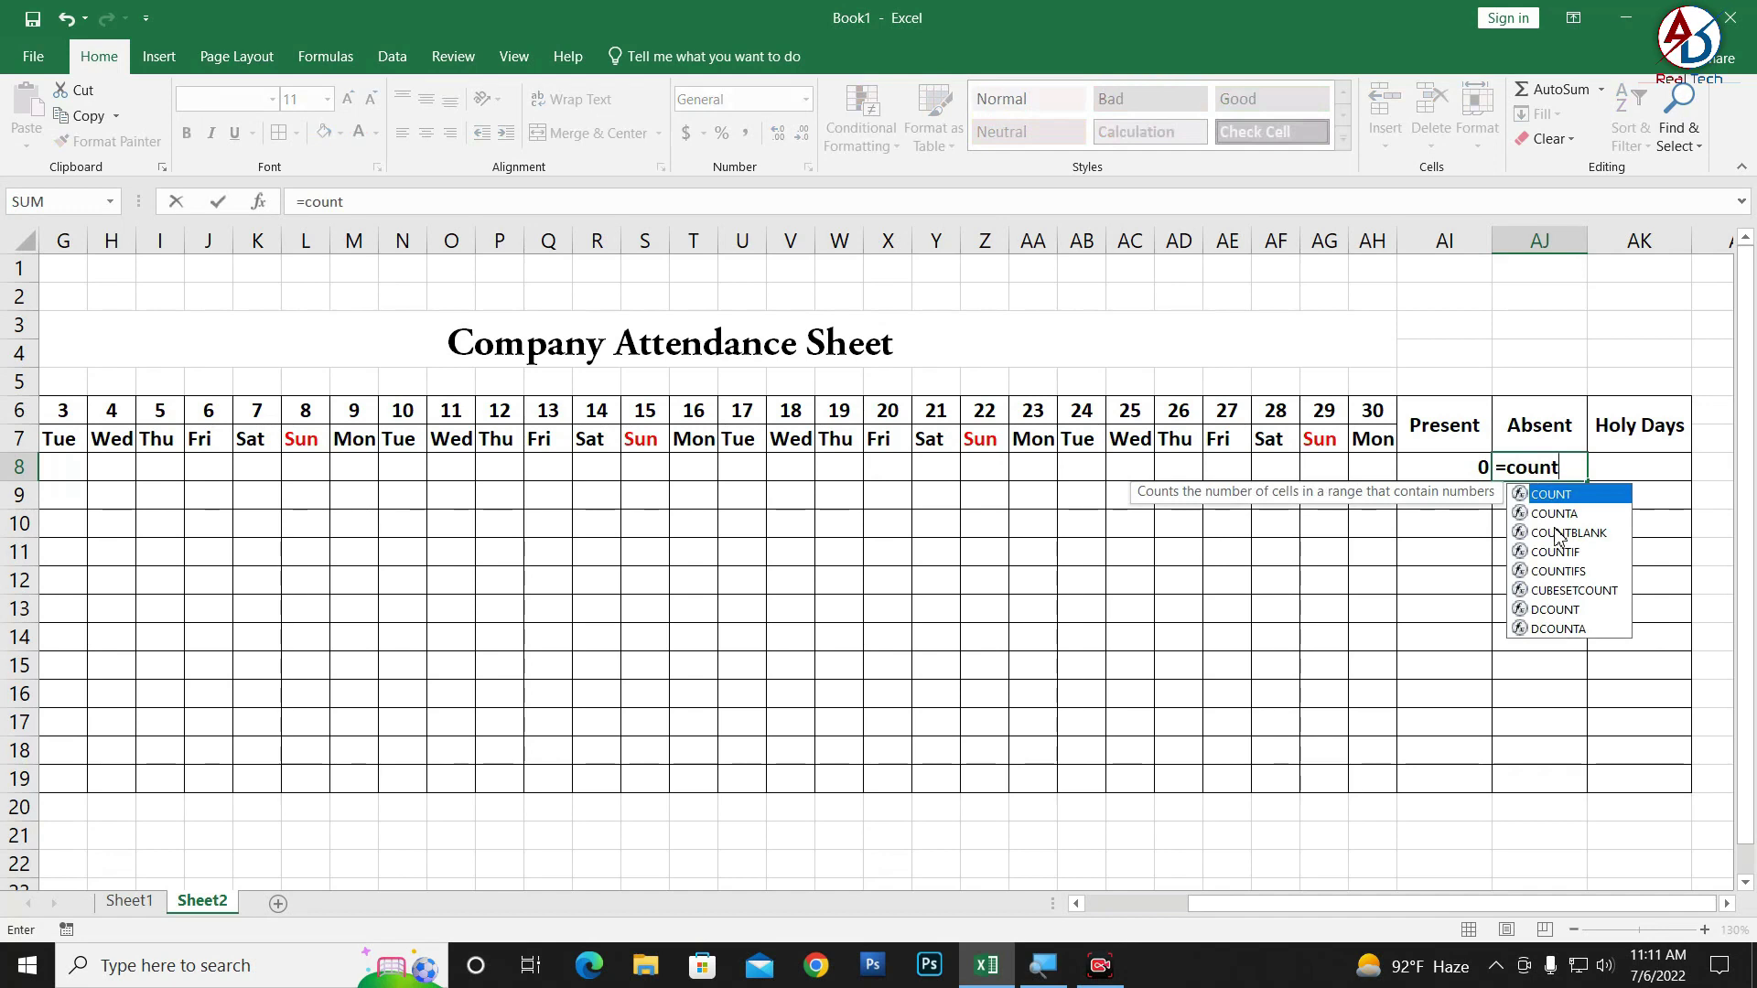
text(if)
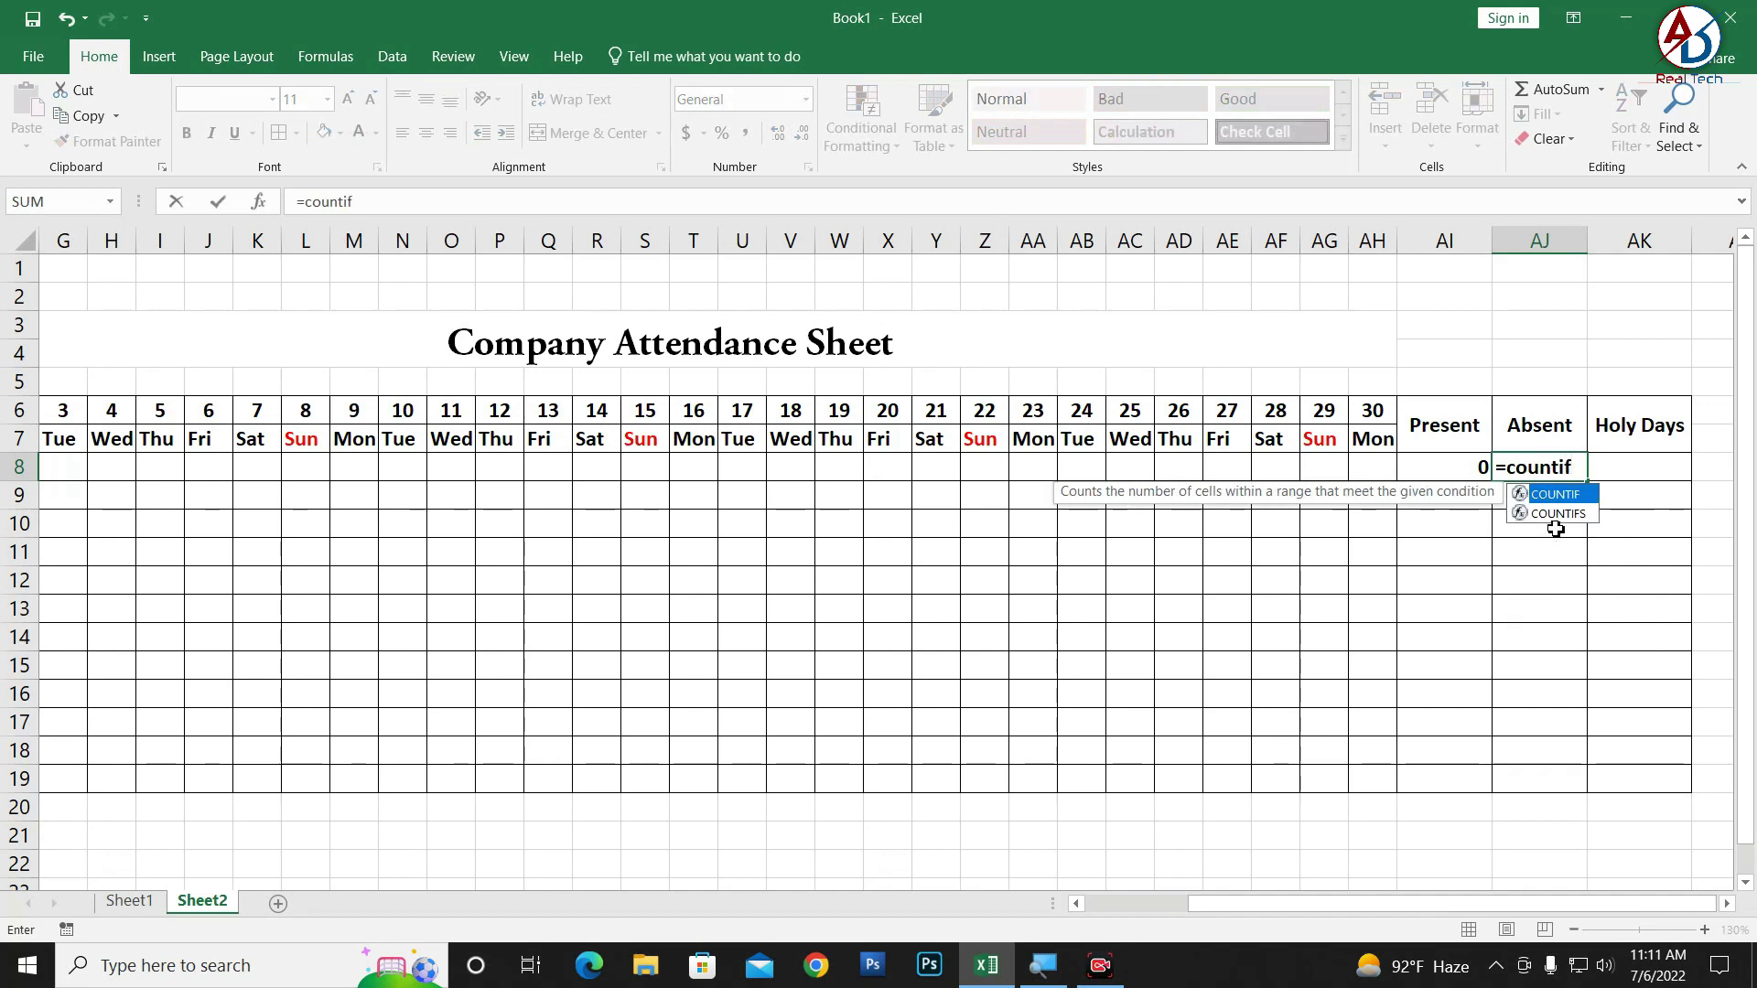
text(()
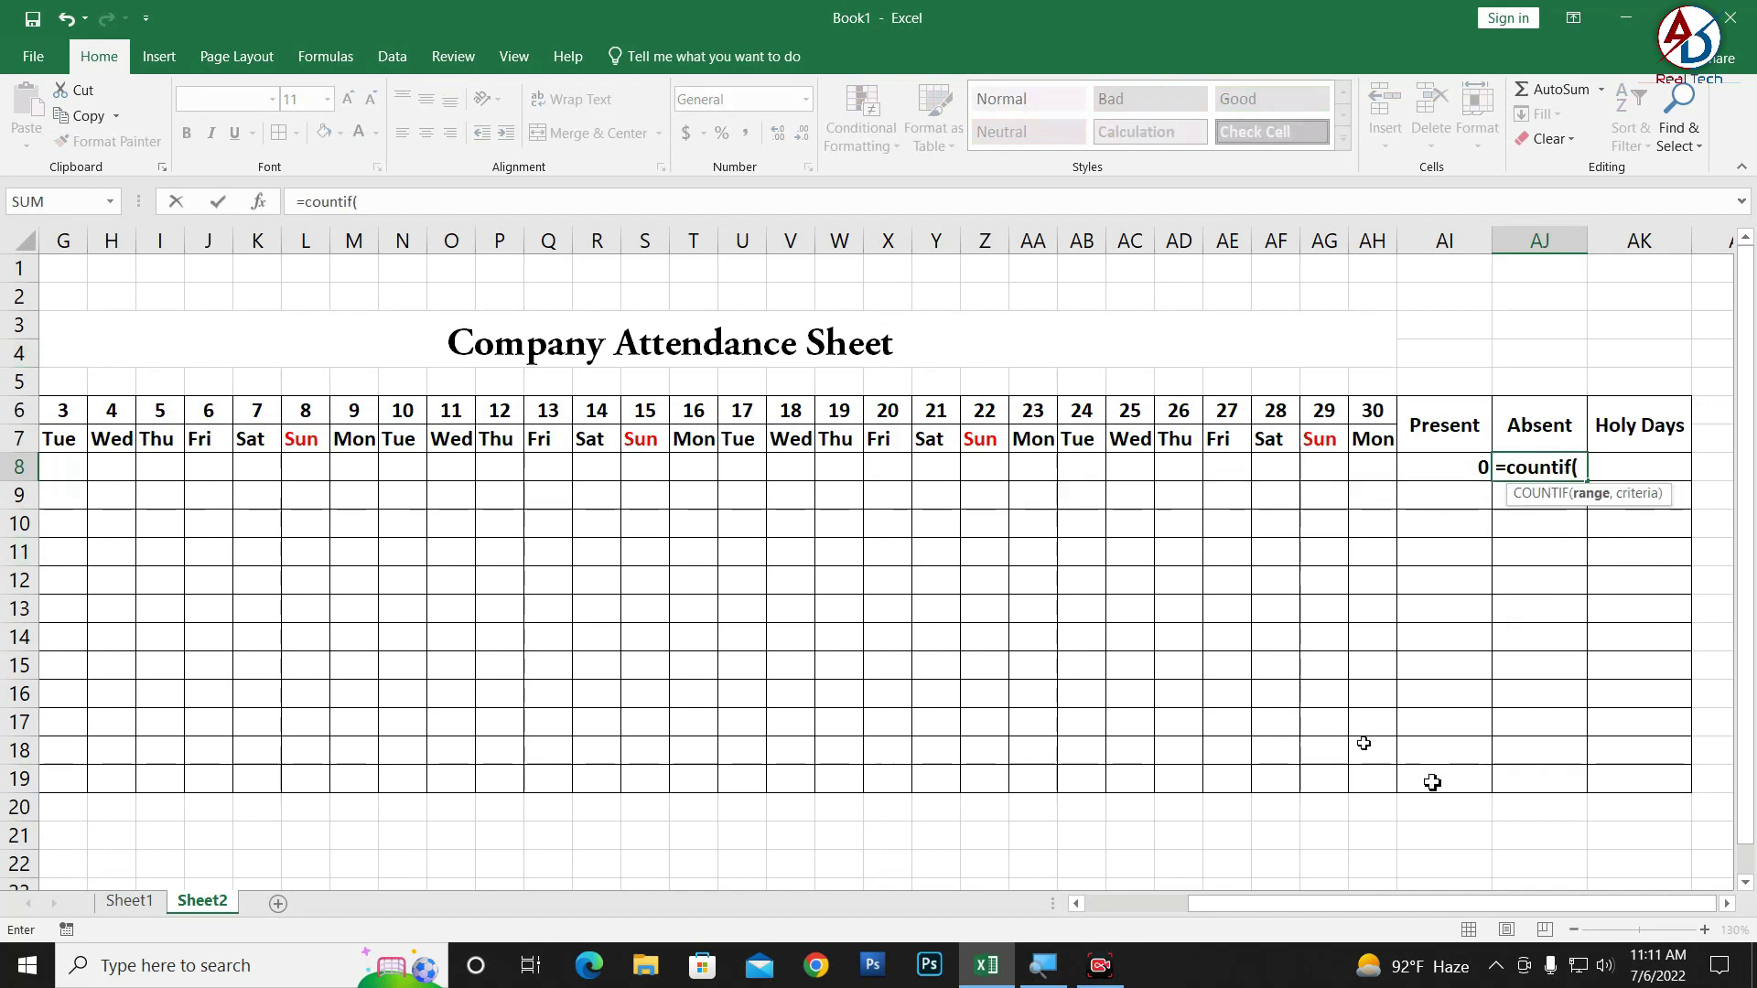
drag(1455, 904, 1421, 904)
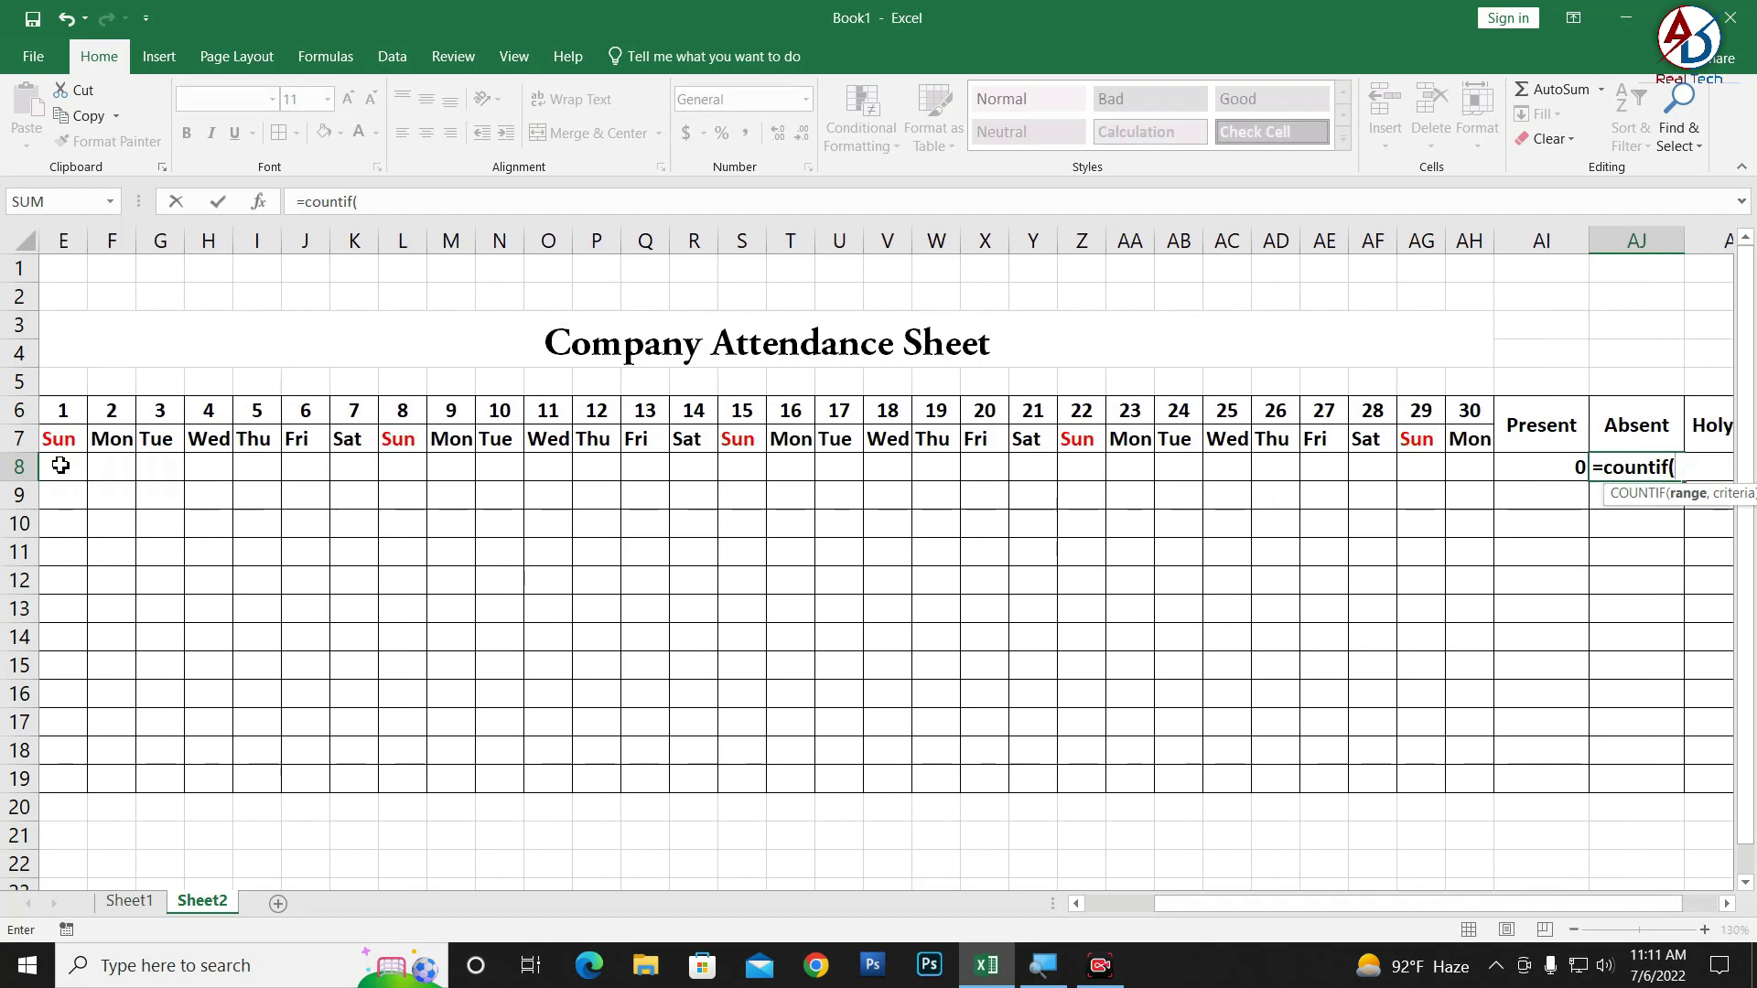
mouse_move(61, 466)
mouse_down()
mouse_move(1247, 522)
mouse_move(1522, 467)
mouse_move(1435, 471)
mouse_move(1457, 464)
mouse_up()
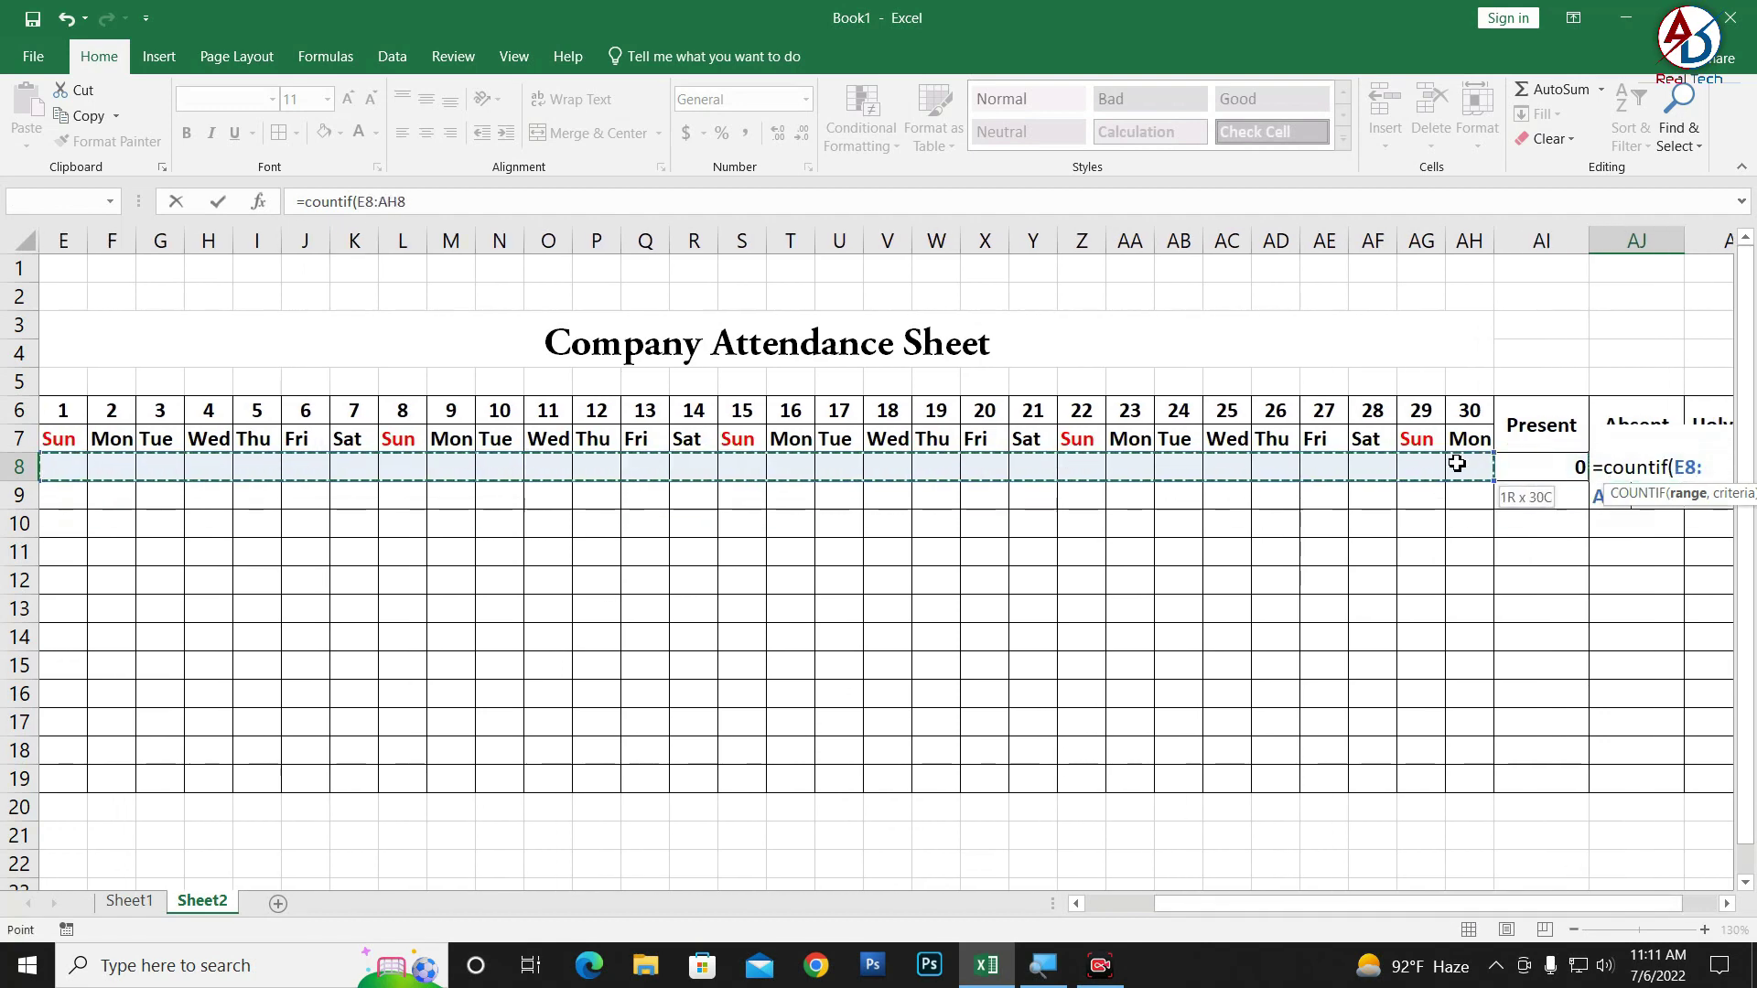
drag(1455, 904, 1488, 904)
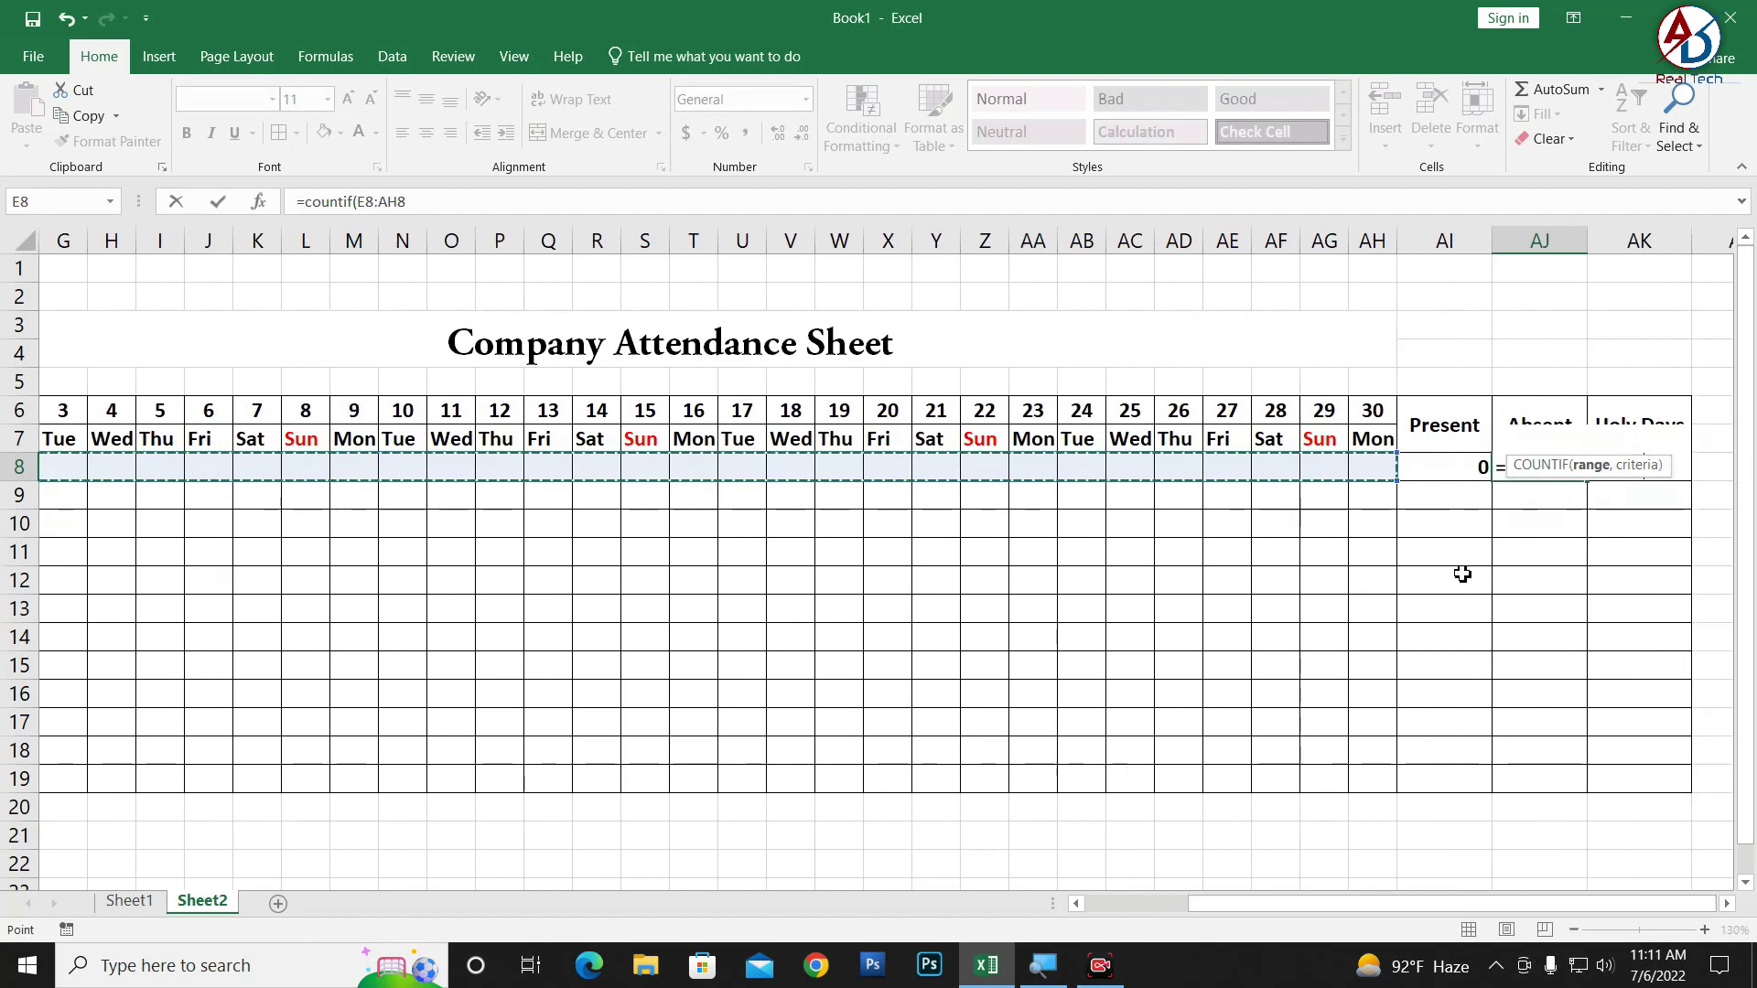
text(,)
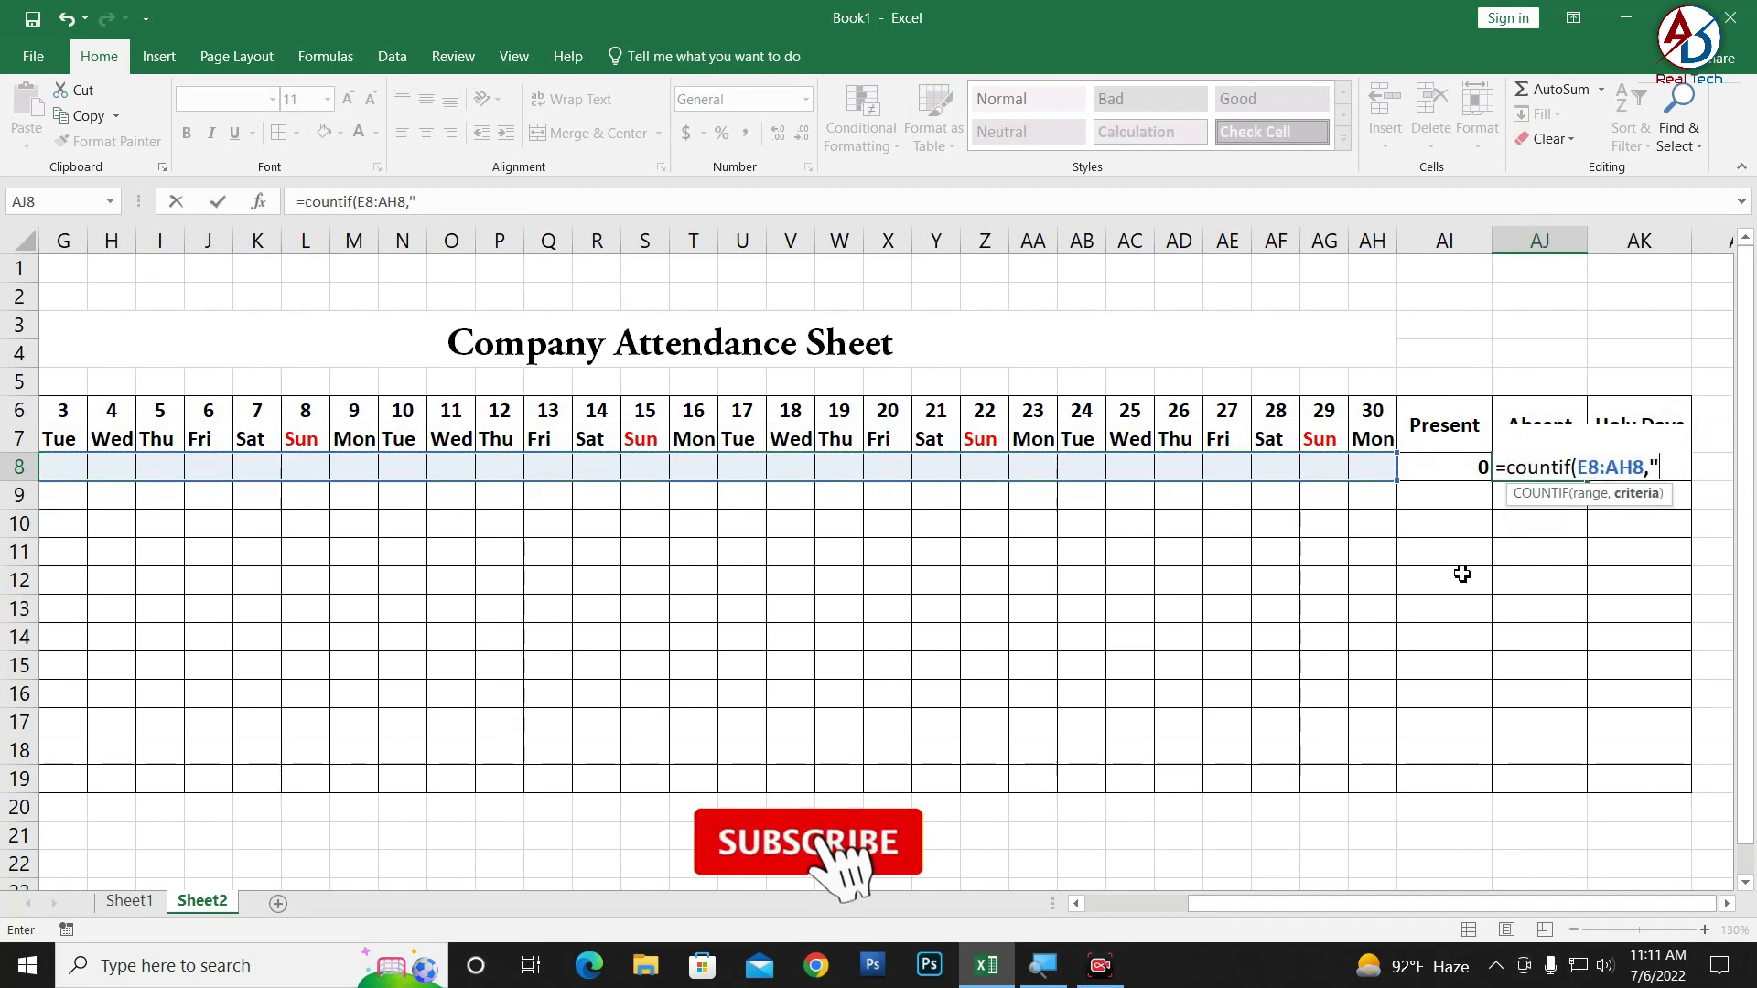
text(A)
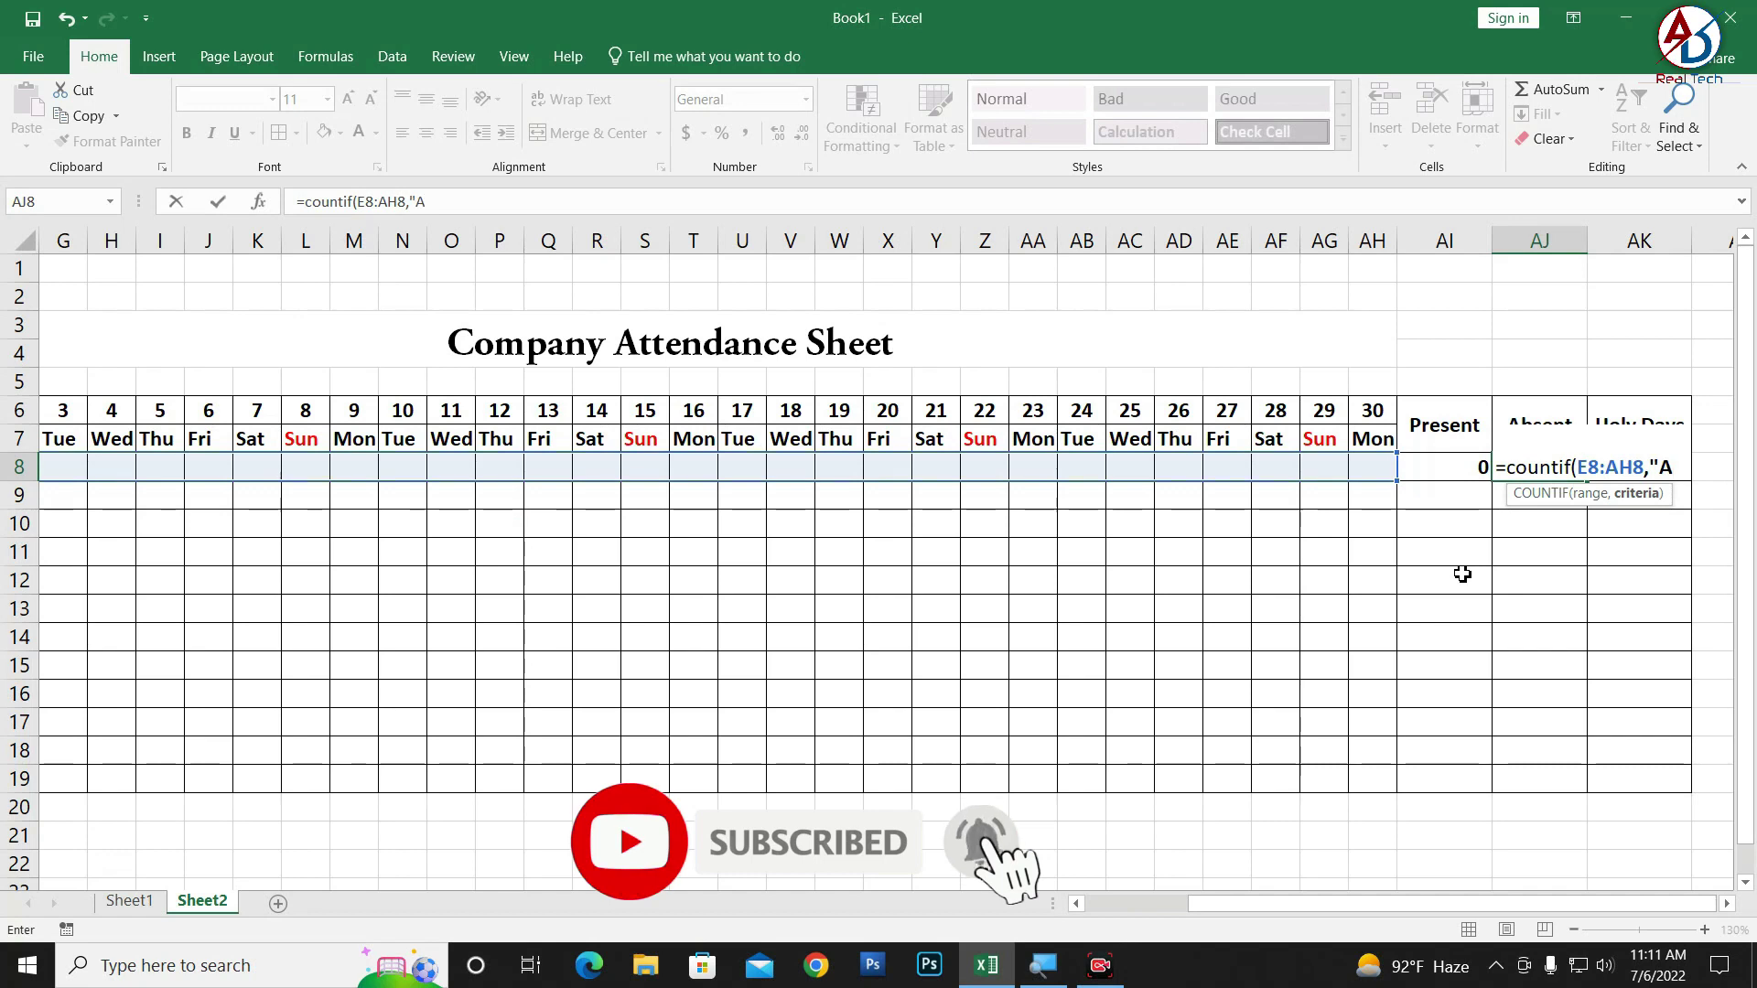
text("))
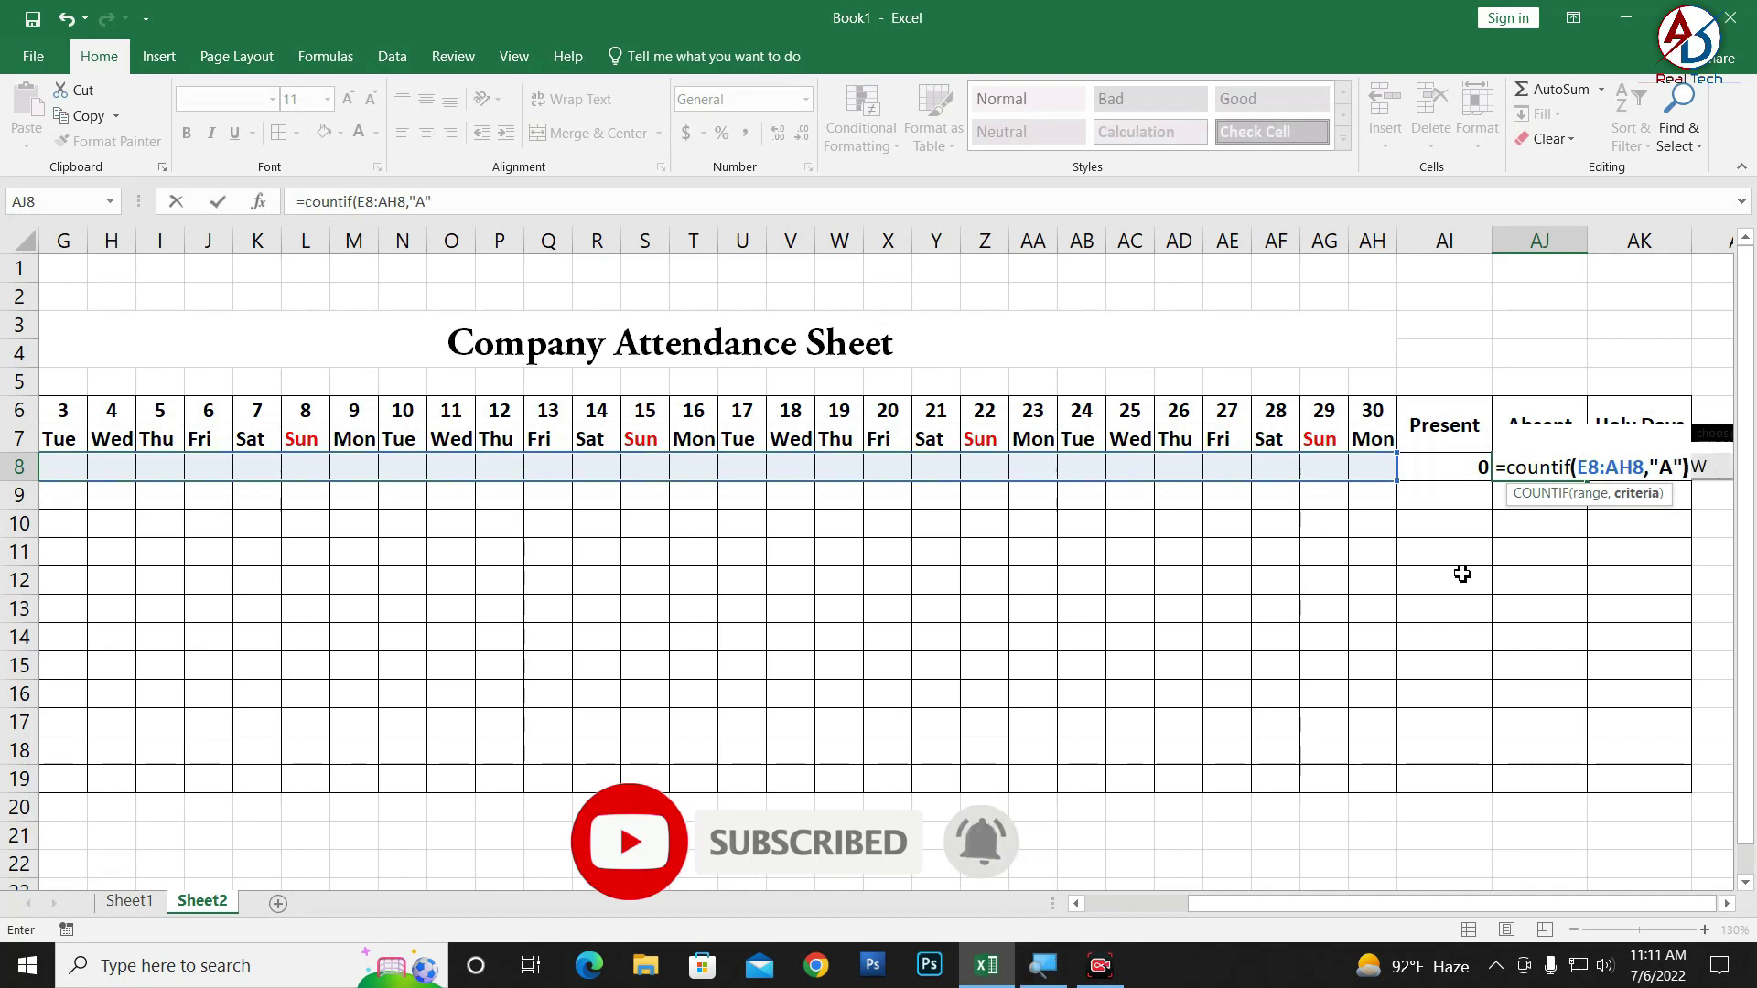
key(Return)
click(1628, 467)
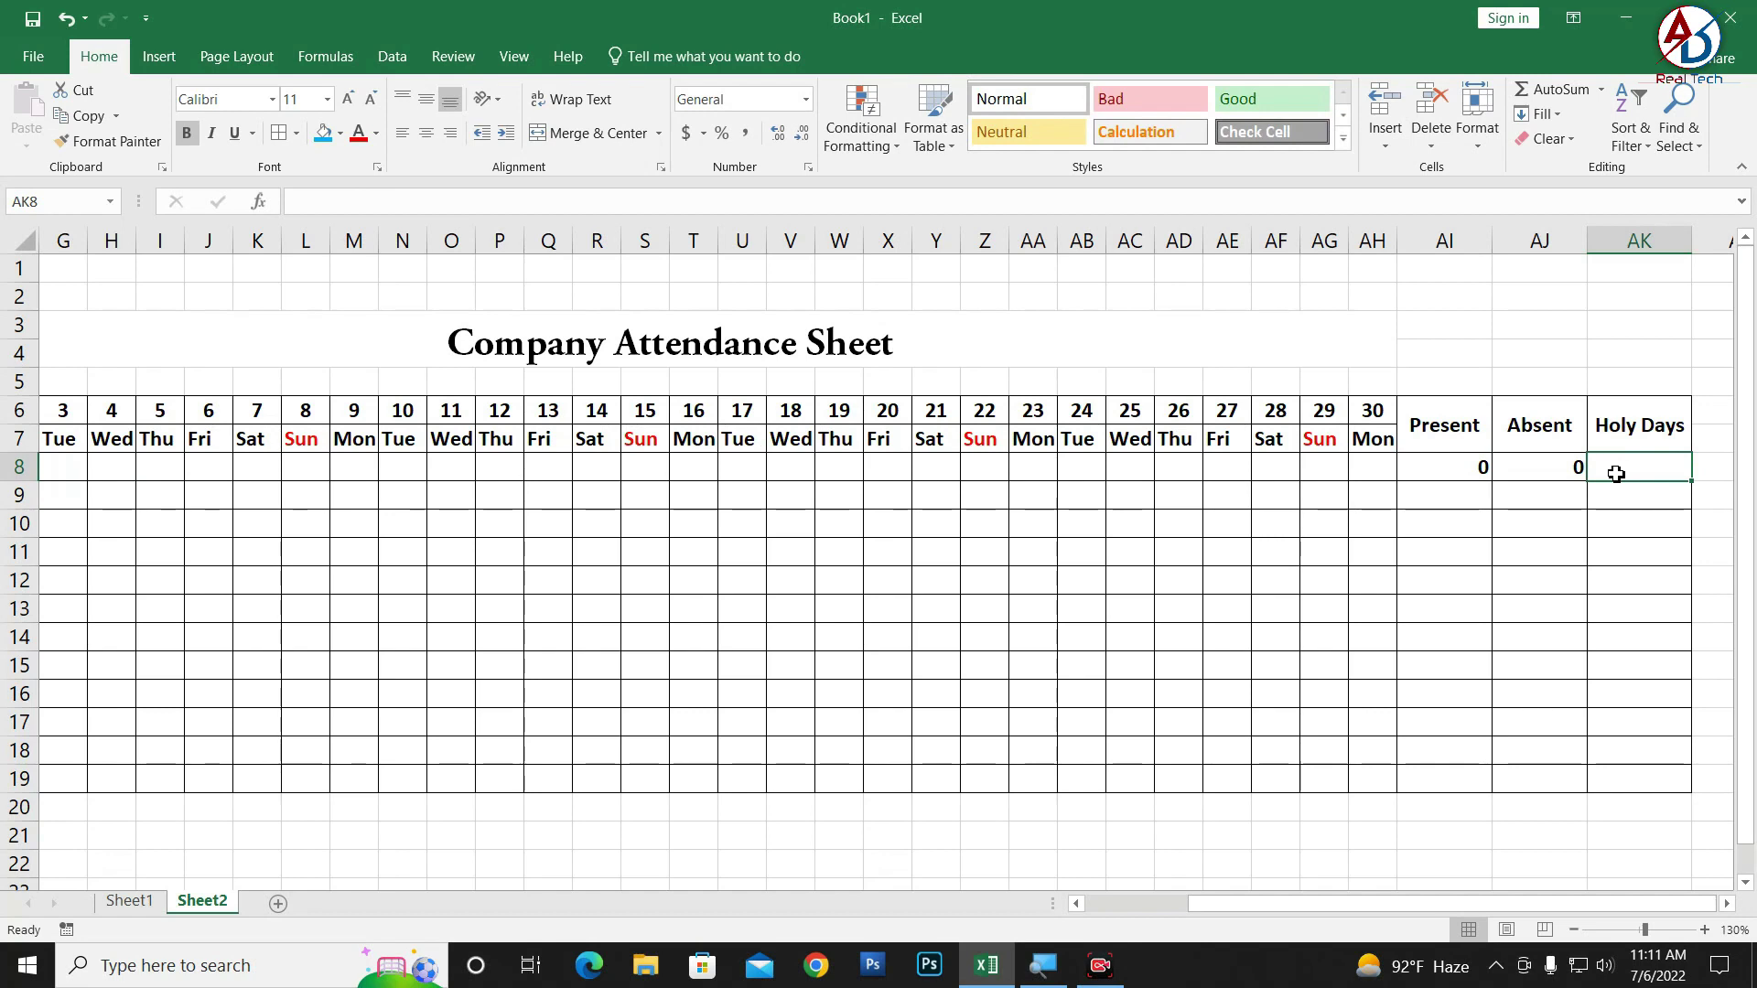
- Enter =COUNTIF(E8:AH8,"H") in AK8 to count the first employee's Holy Days
text(=)
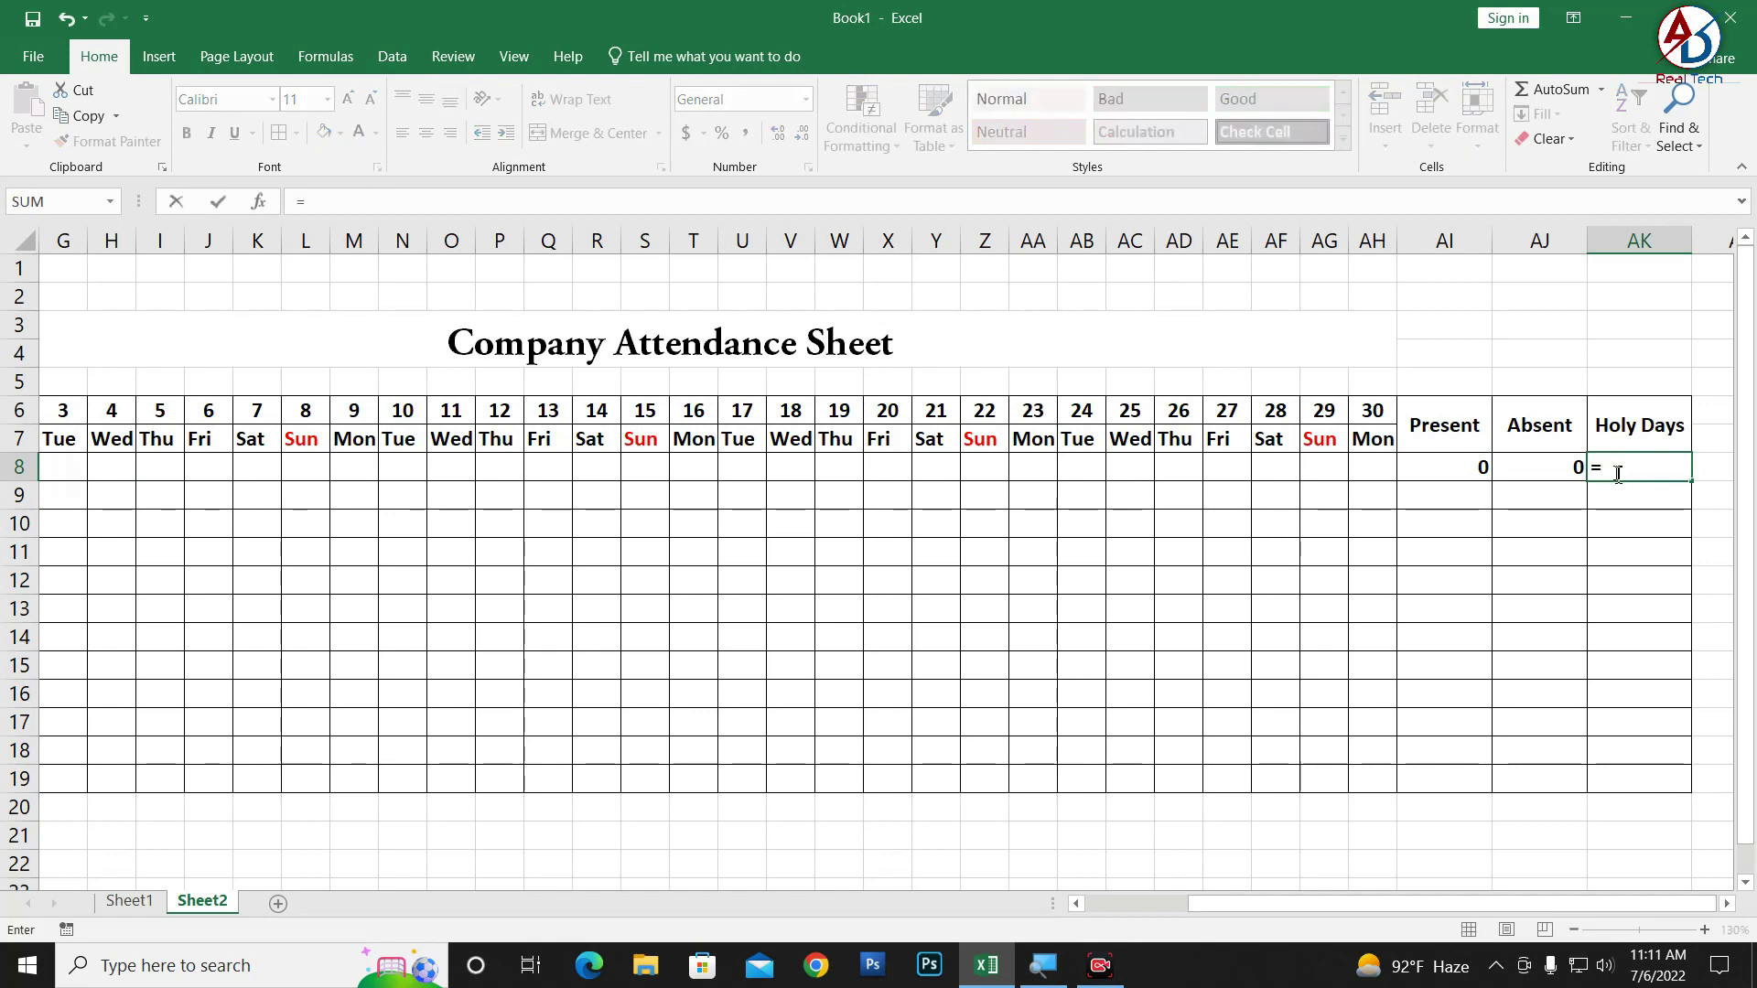
text(count)
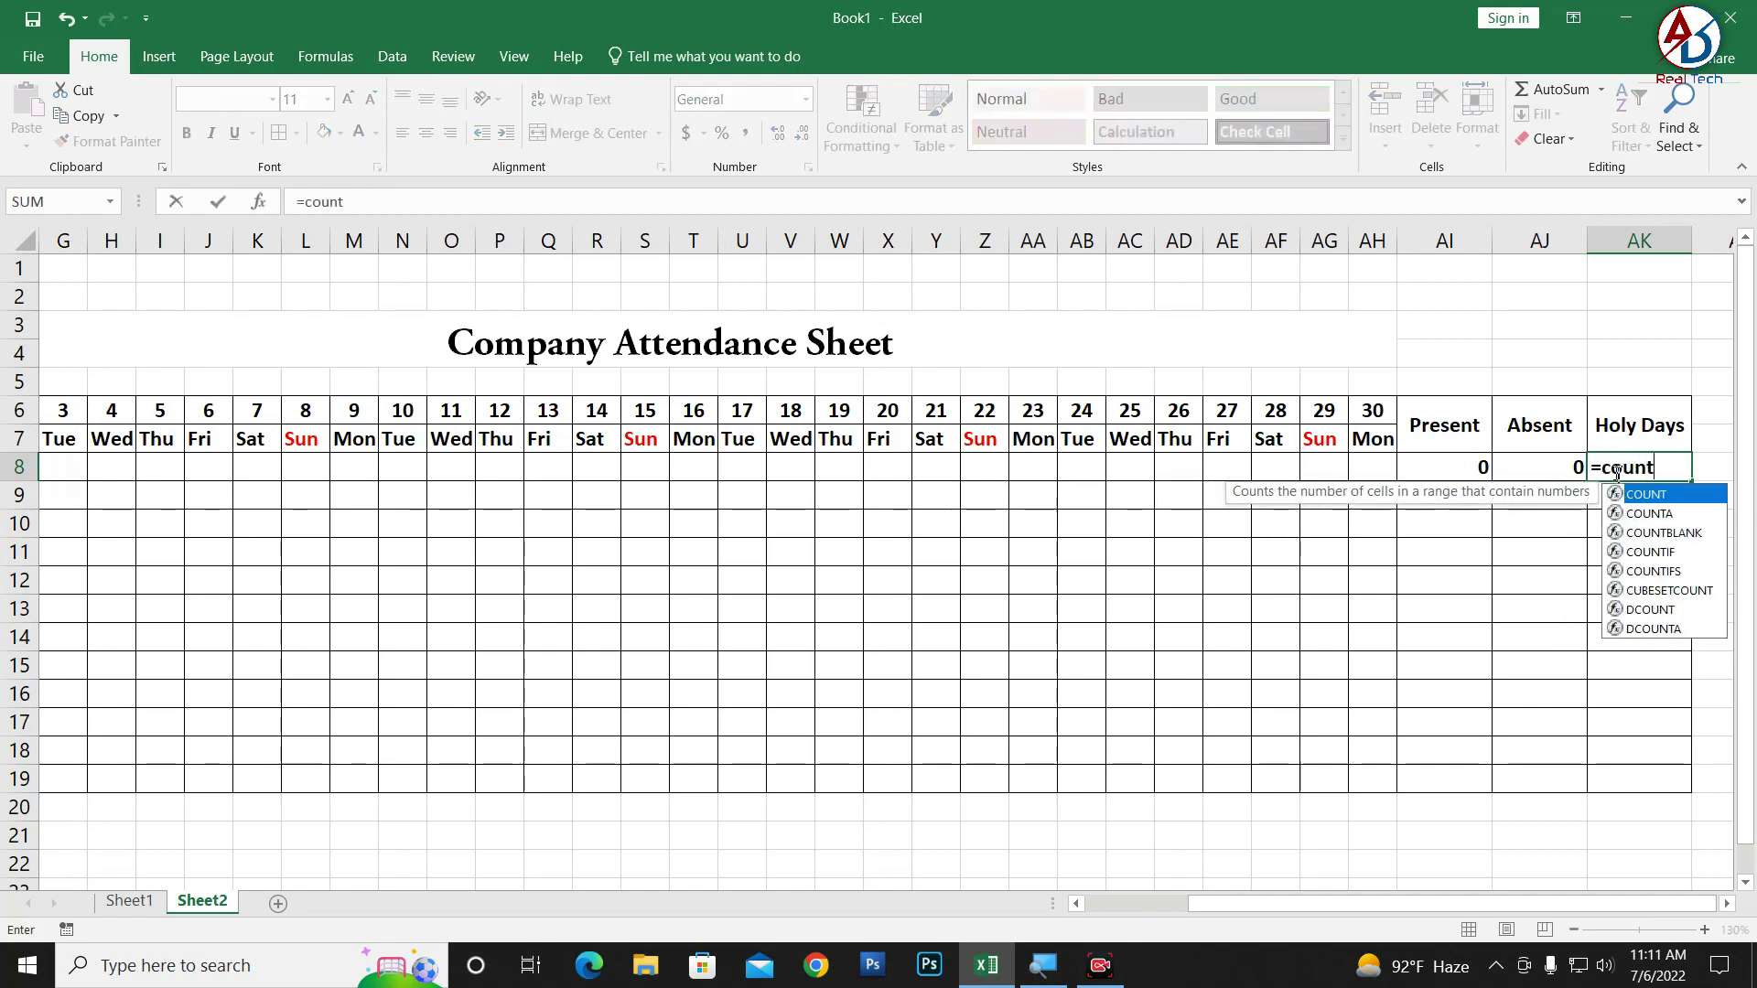
text(if()
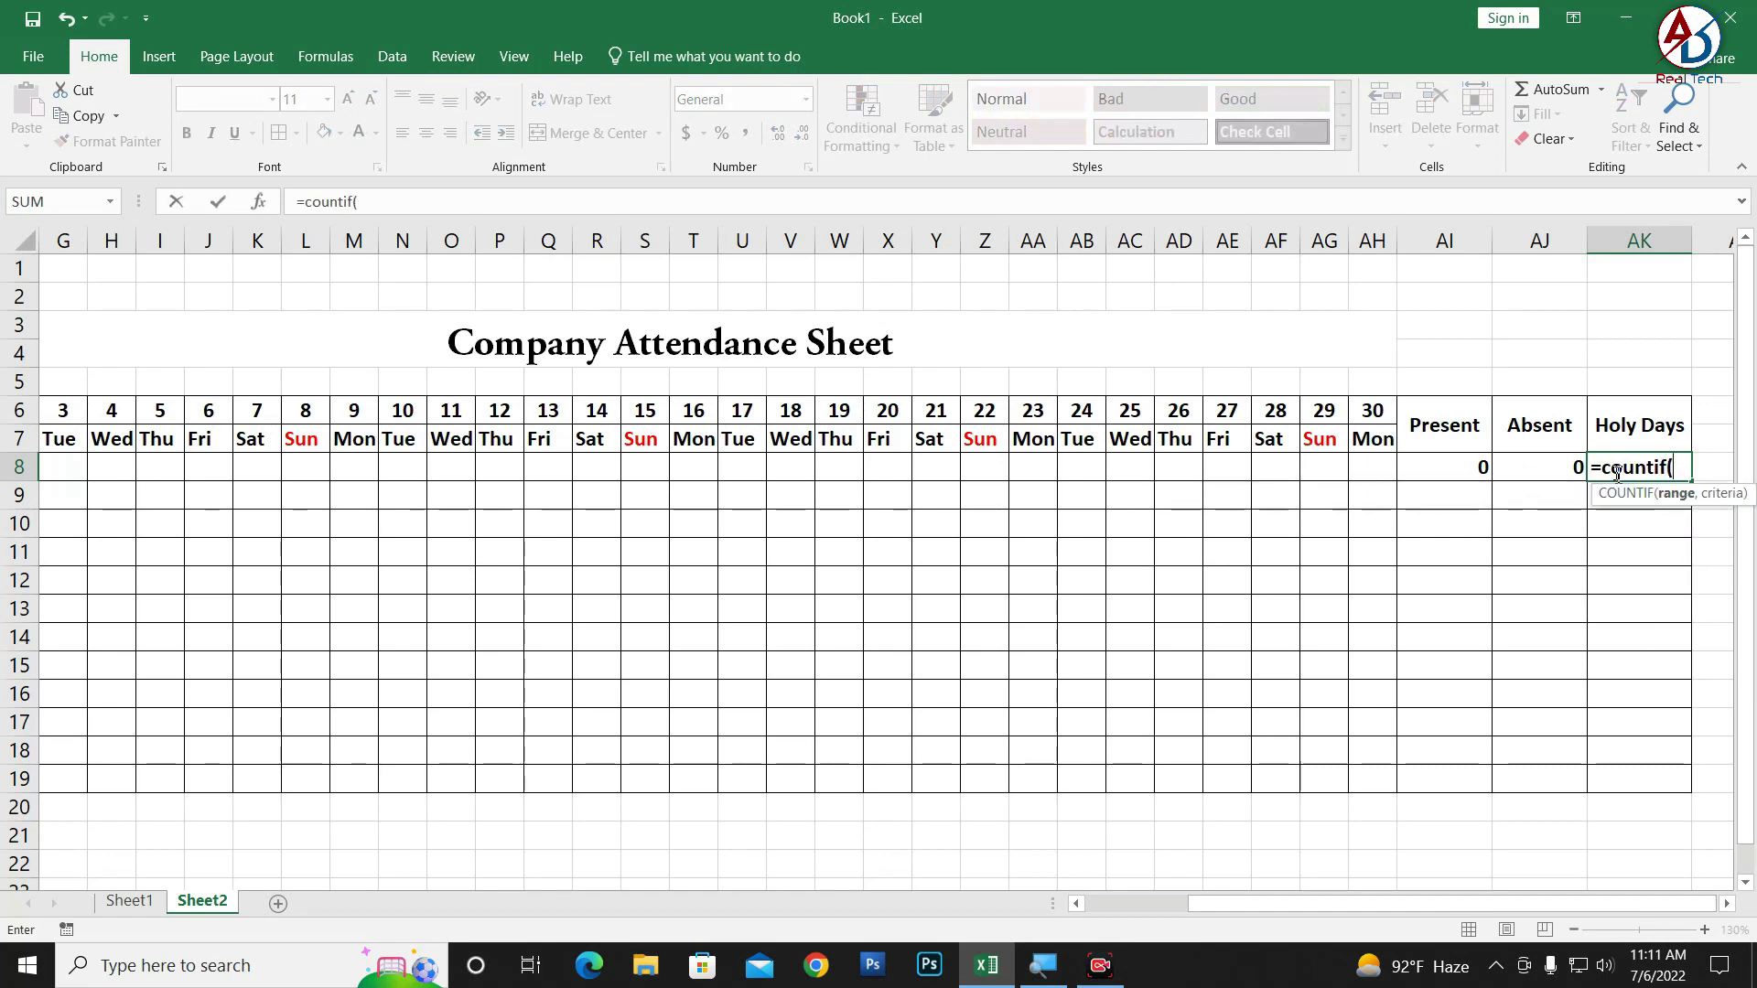
drag(1321, 906, 1190, 905)
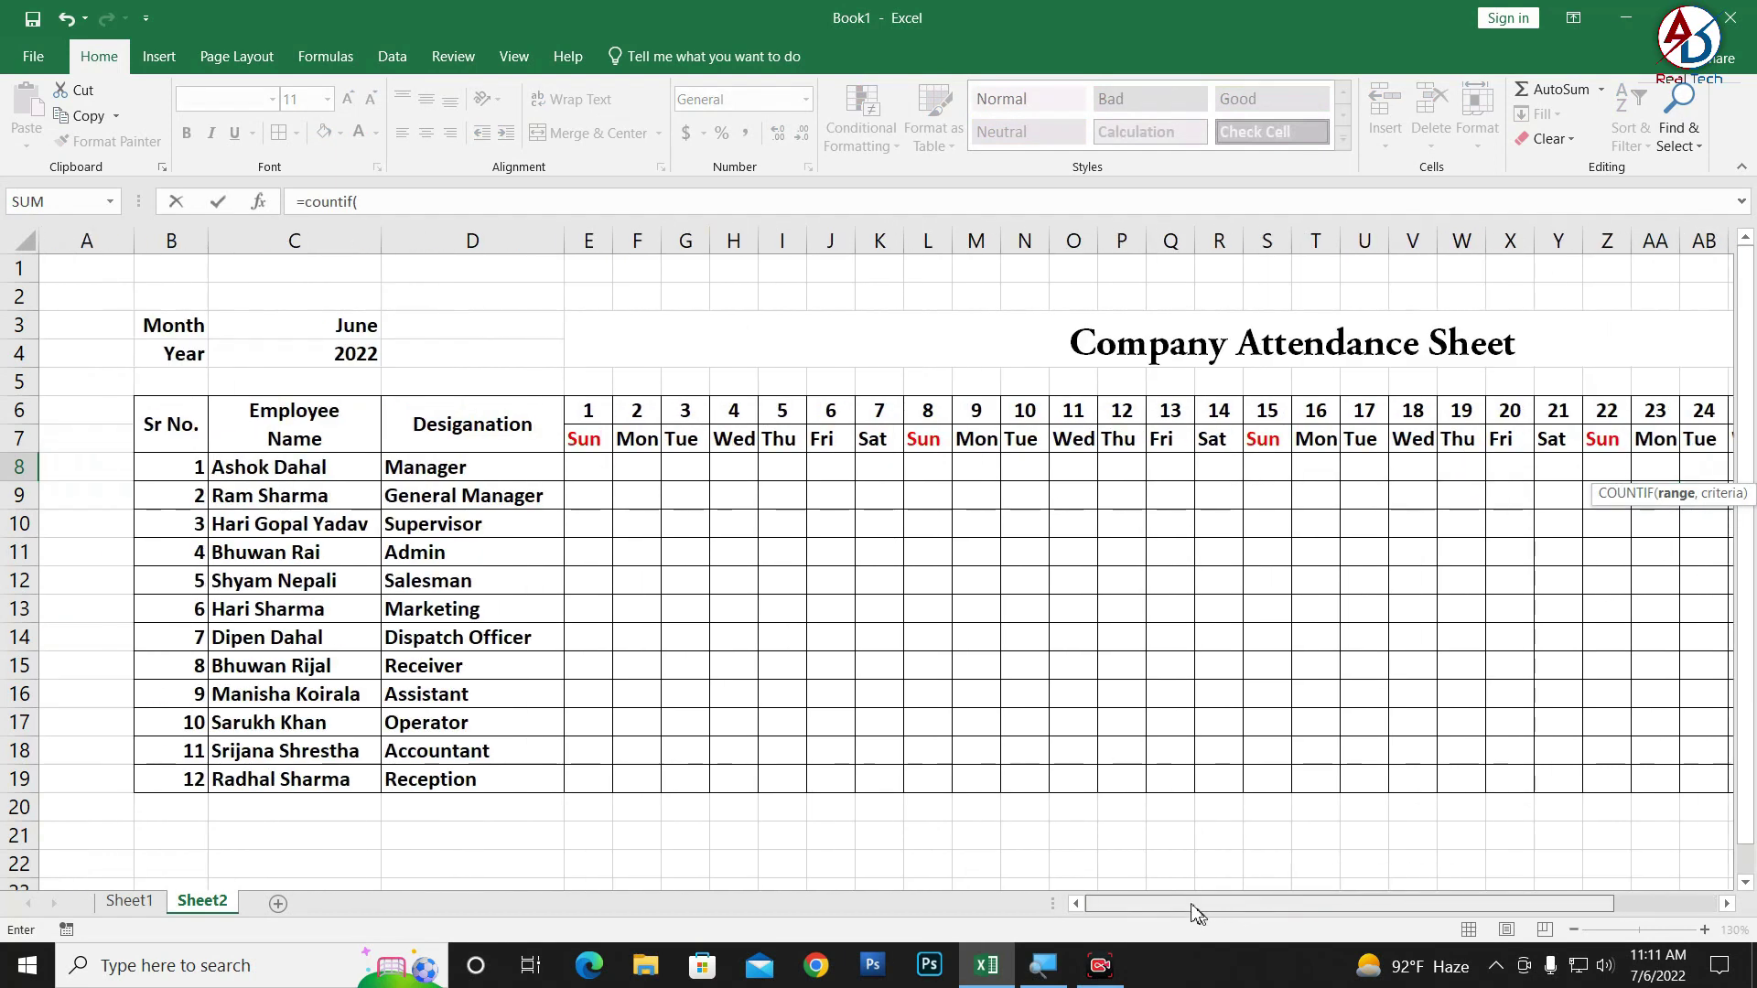
mouse_move(583, 476)
mouse_down()
mouse_move(1736, 464)
mouse_move(1391, 467)
mouse_up()
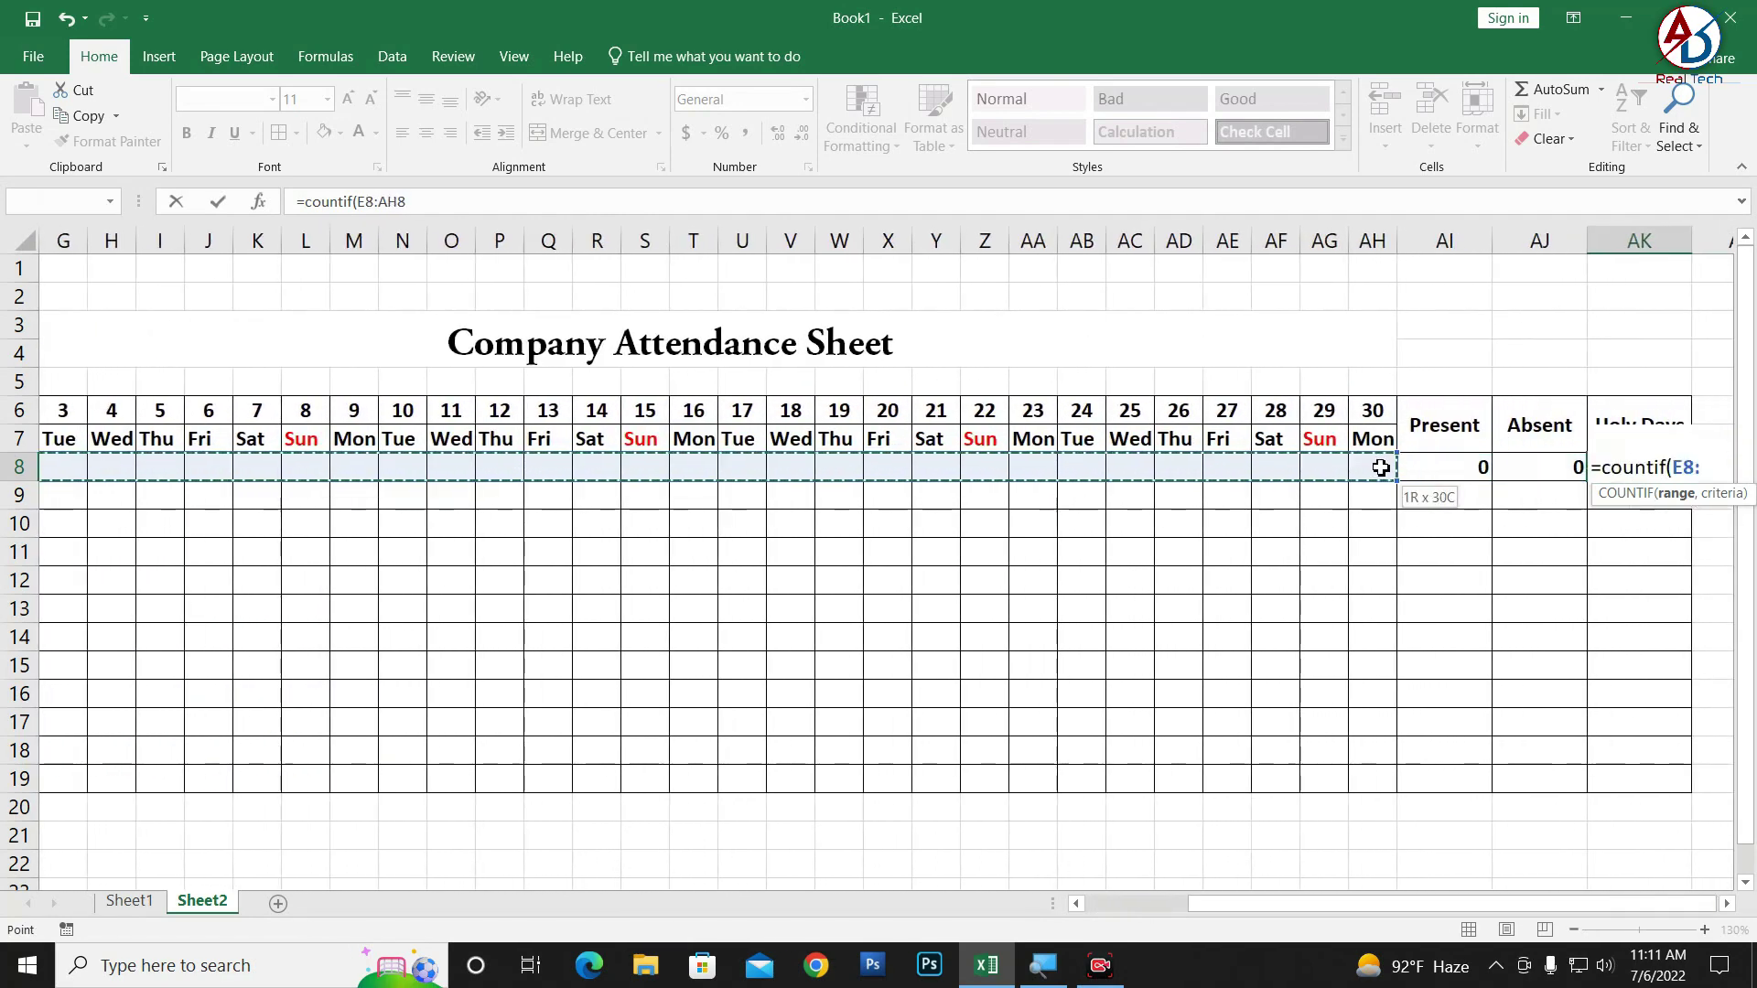
text(,"H)
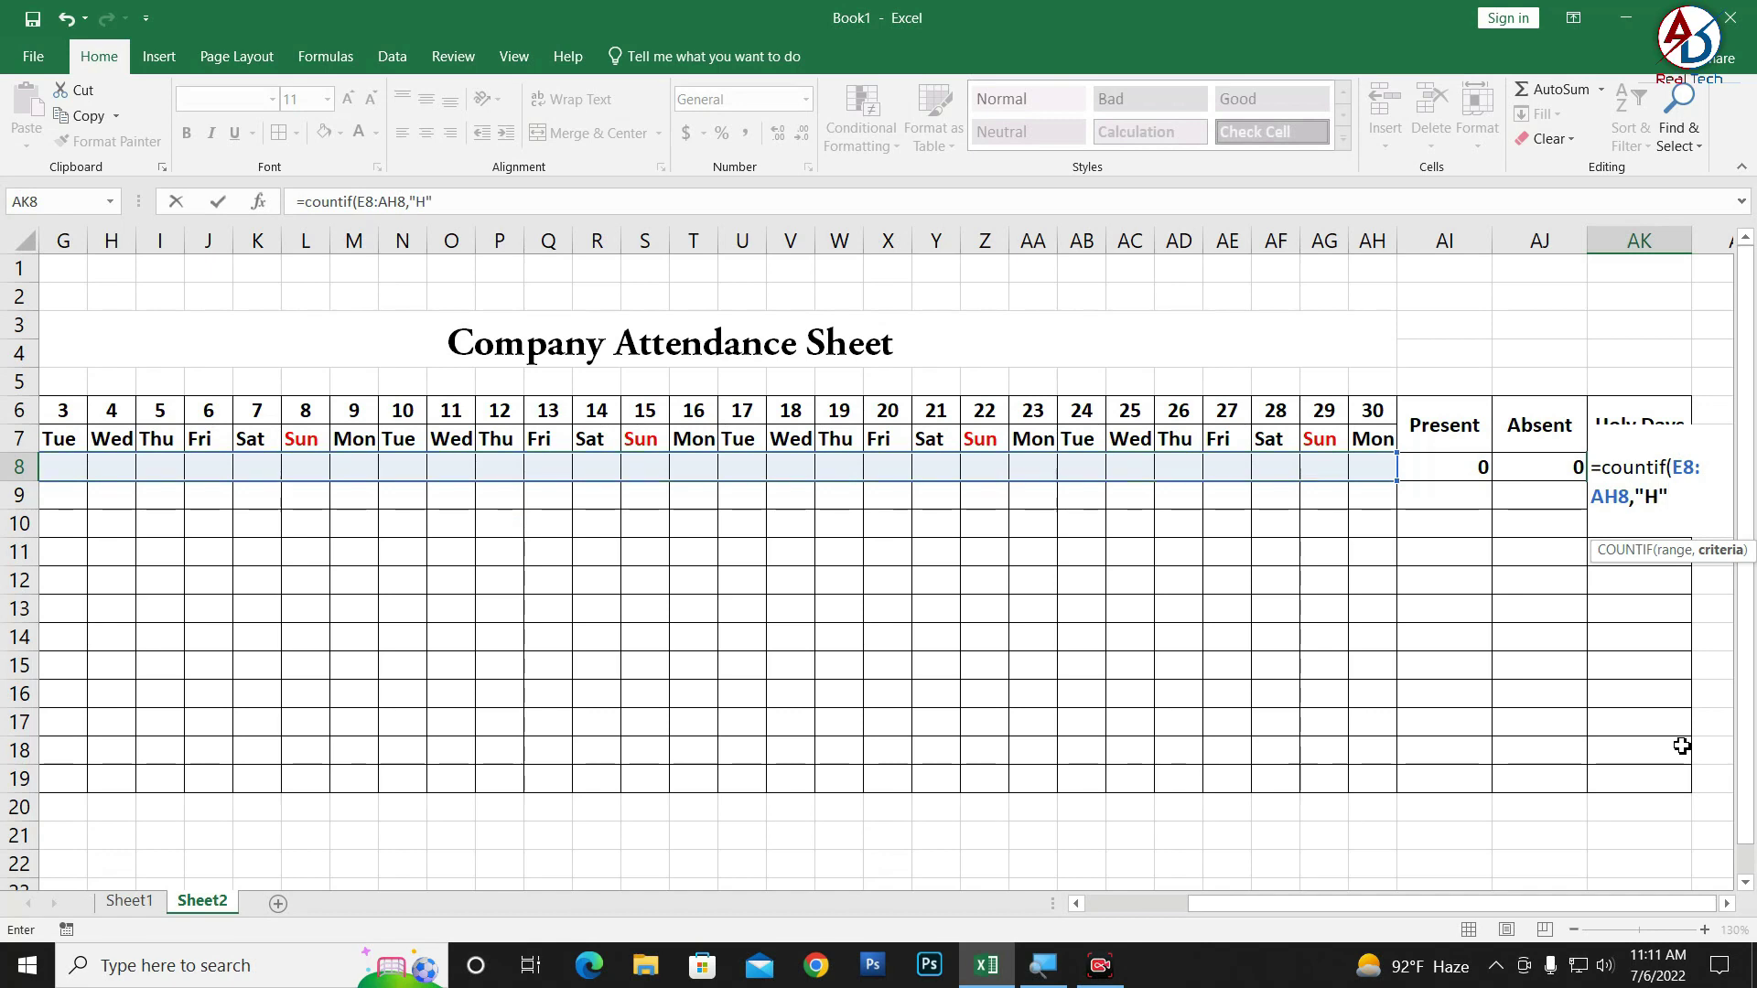
text())
key(Return)
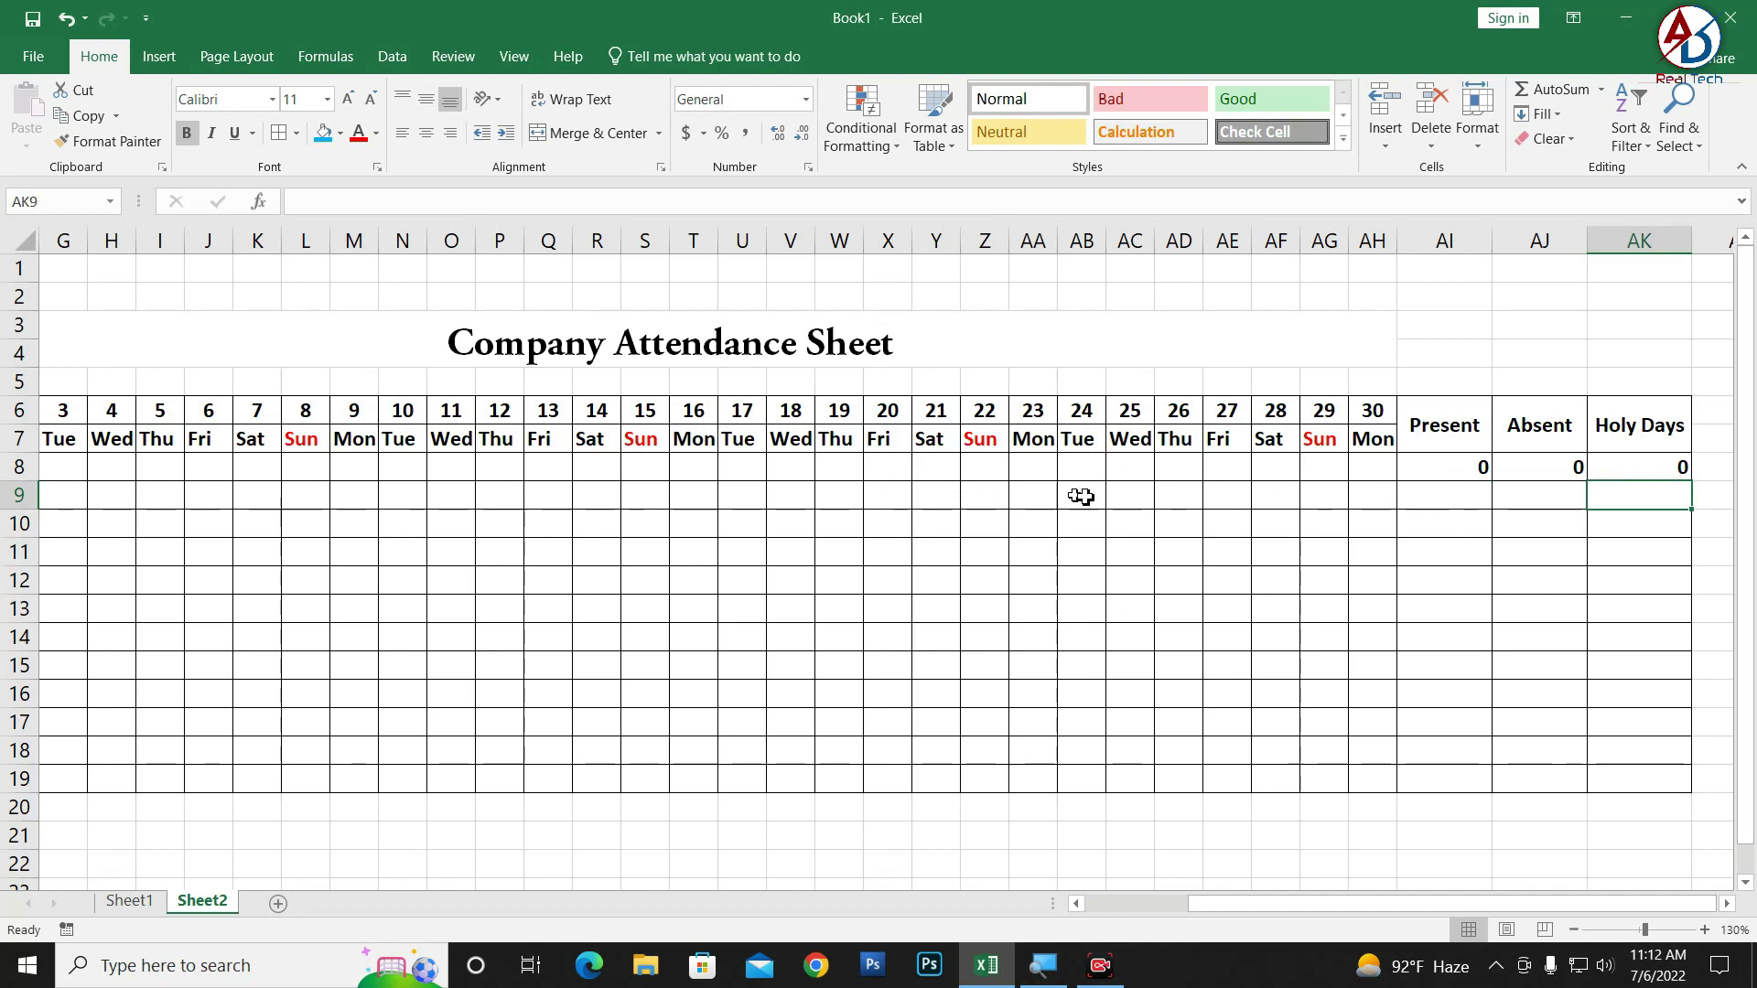
click(1048, 472)
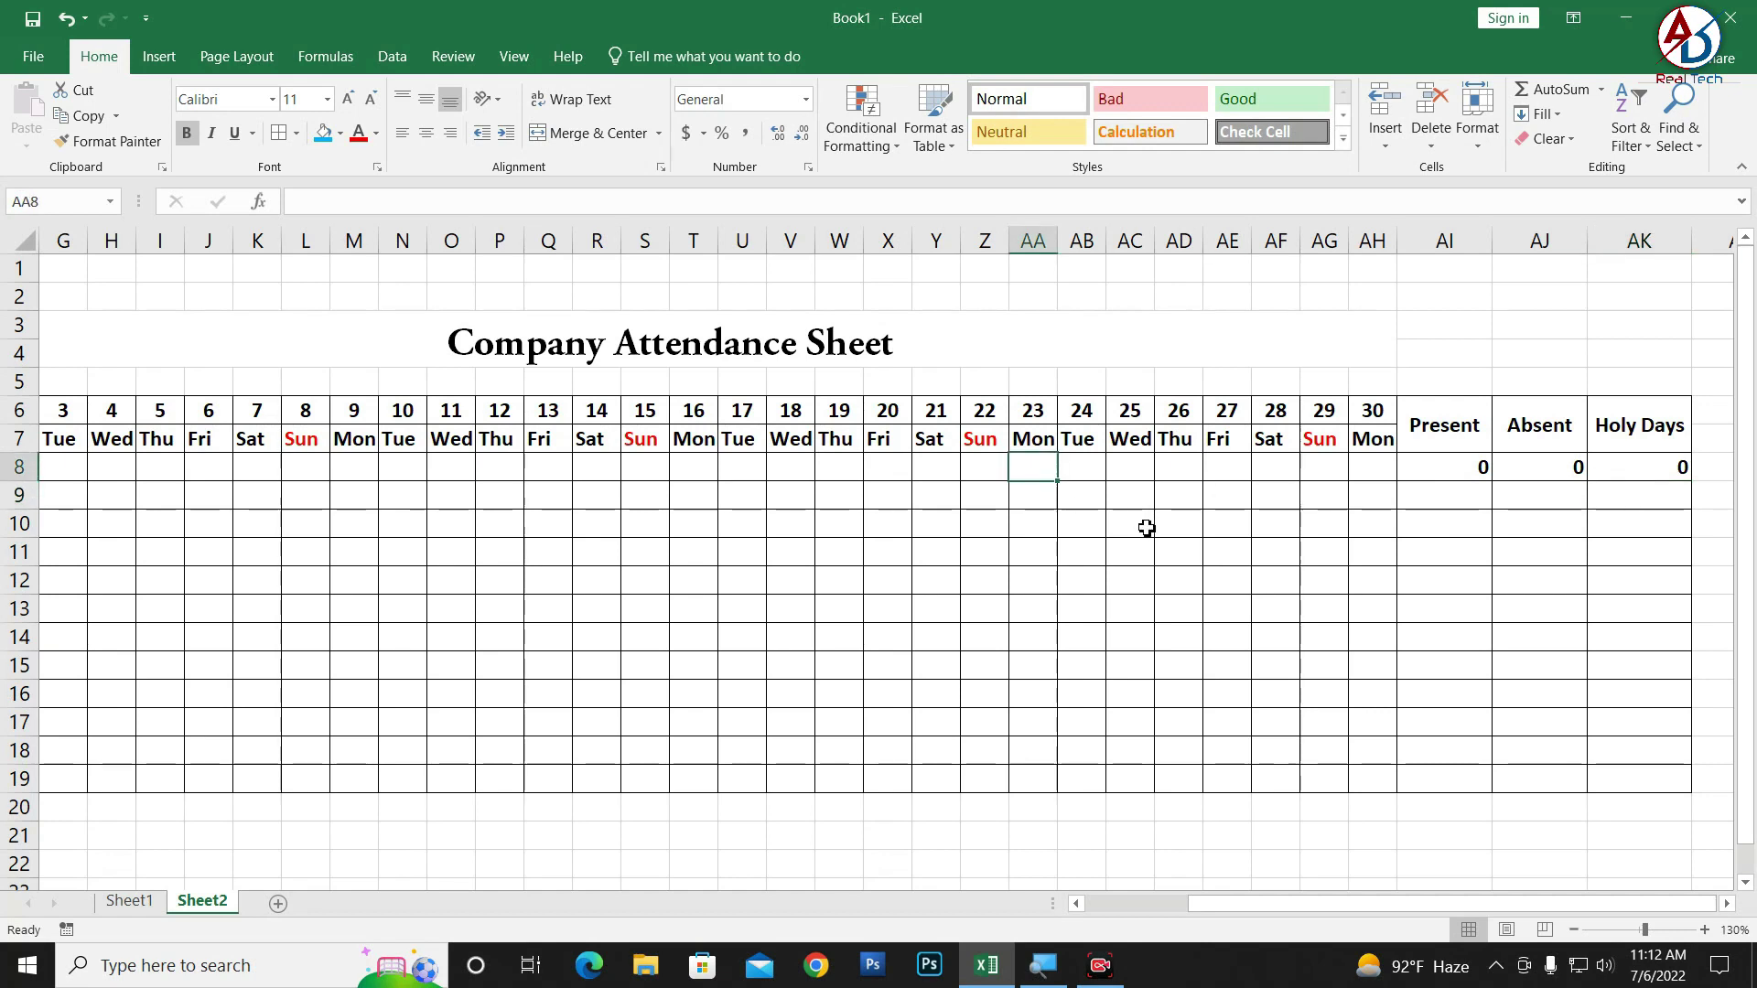
text(p)
key(Return)
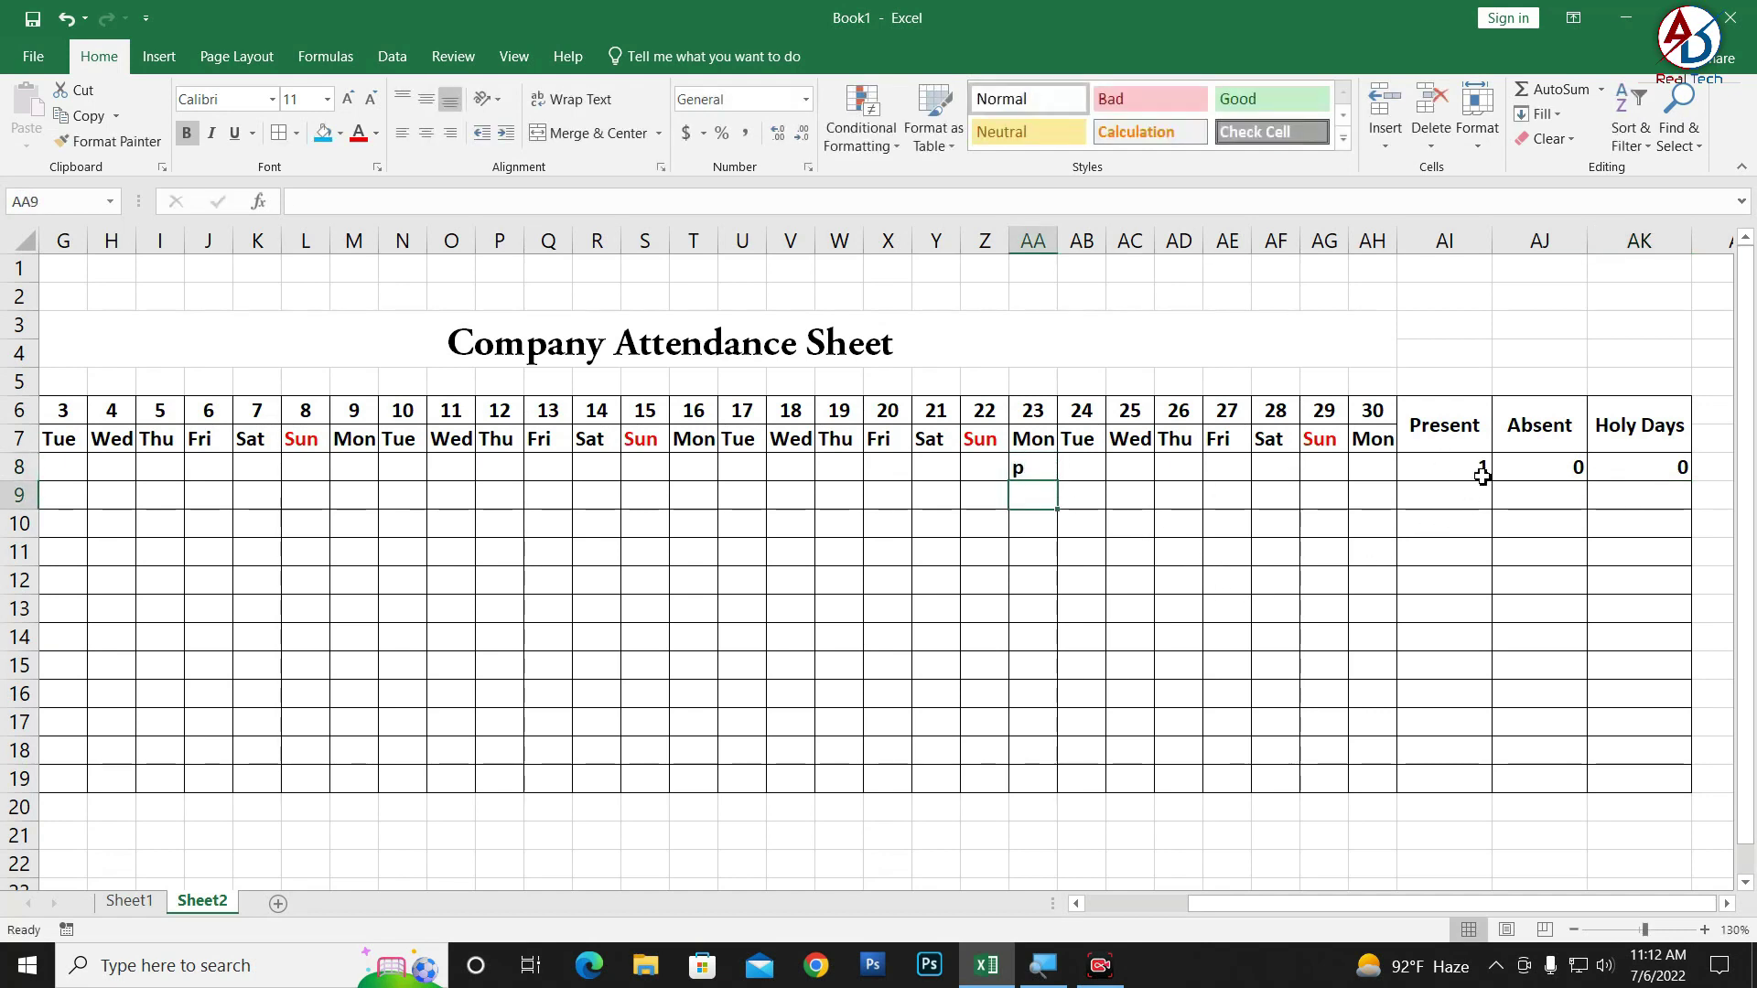
click(1192, 472)
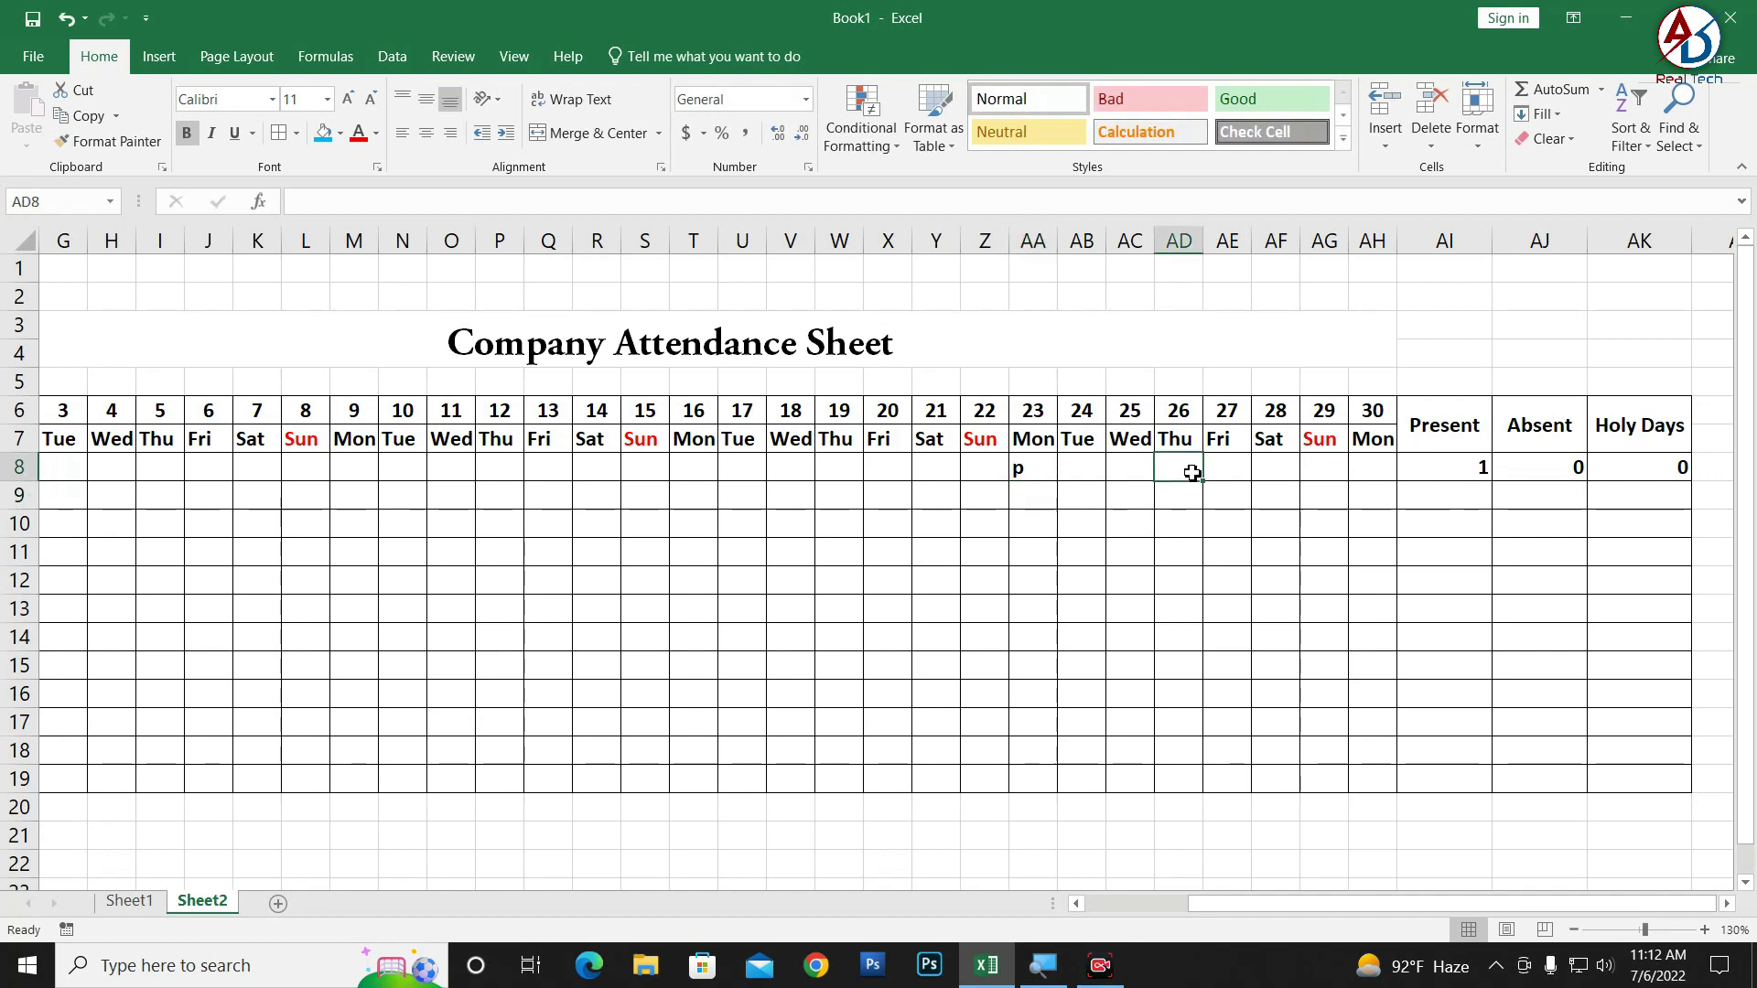
text(p)
key(Return)
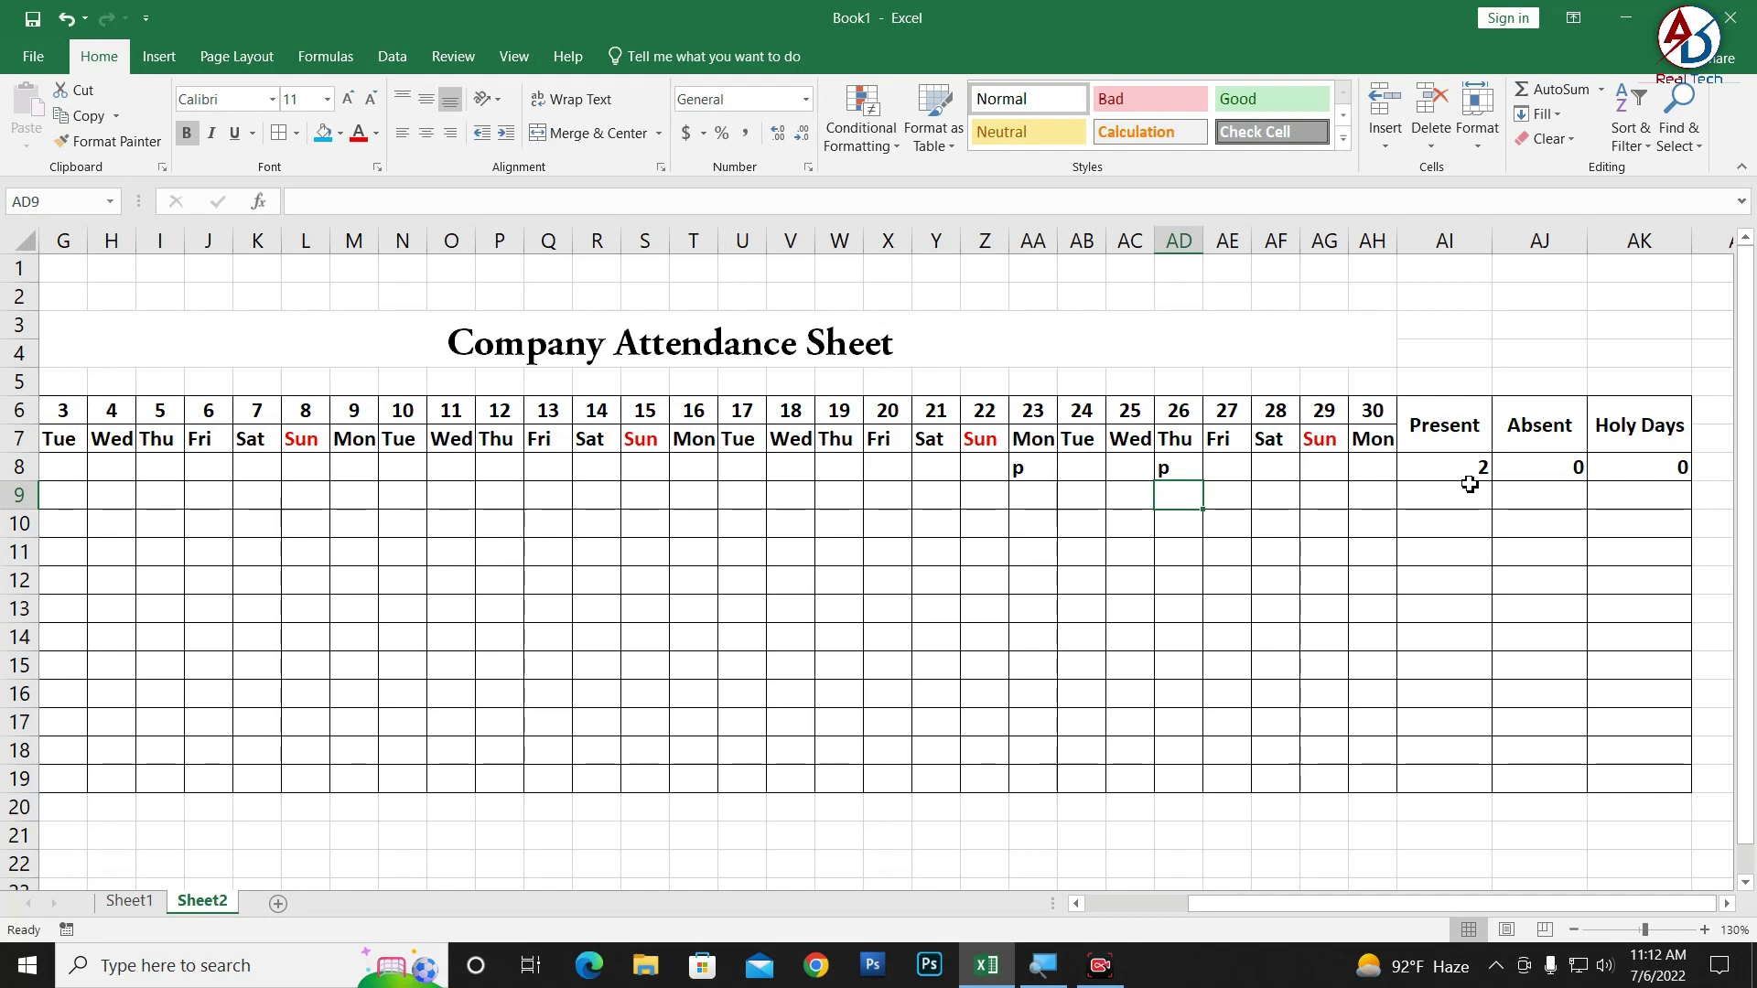
click(1369, 476)
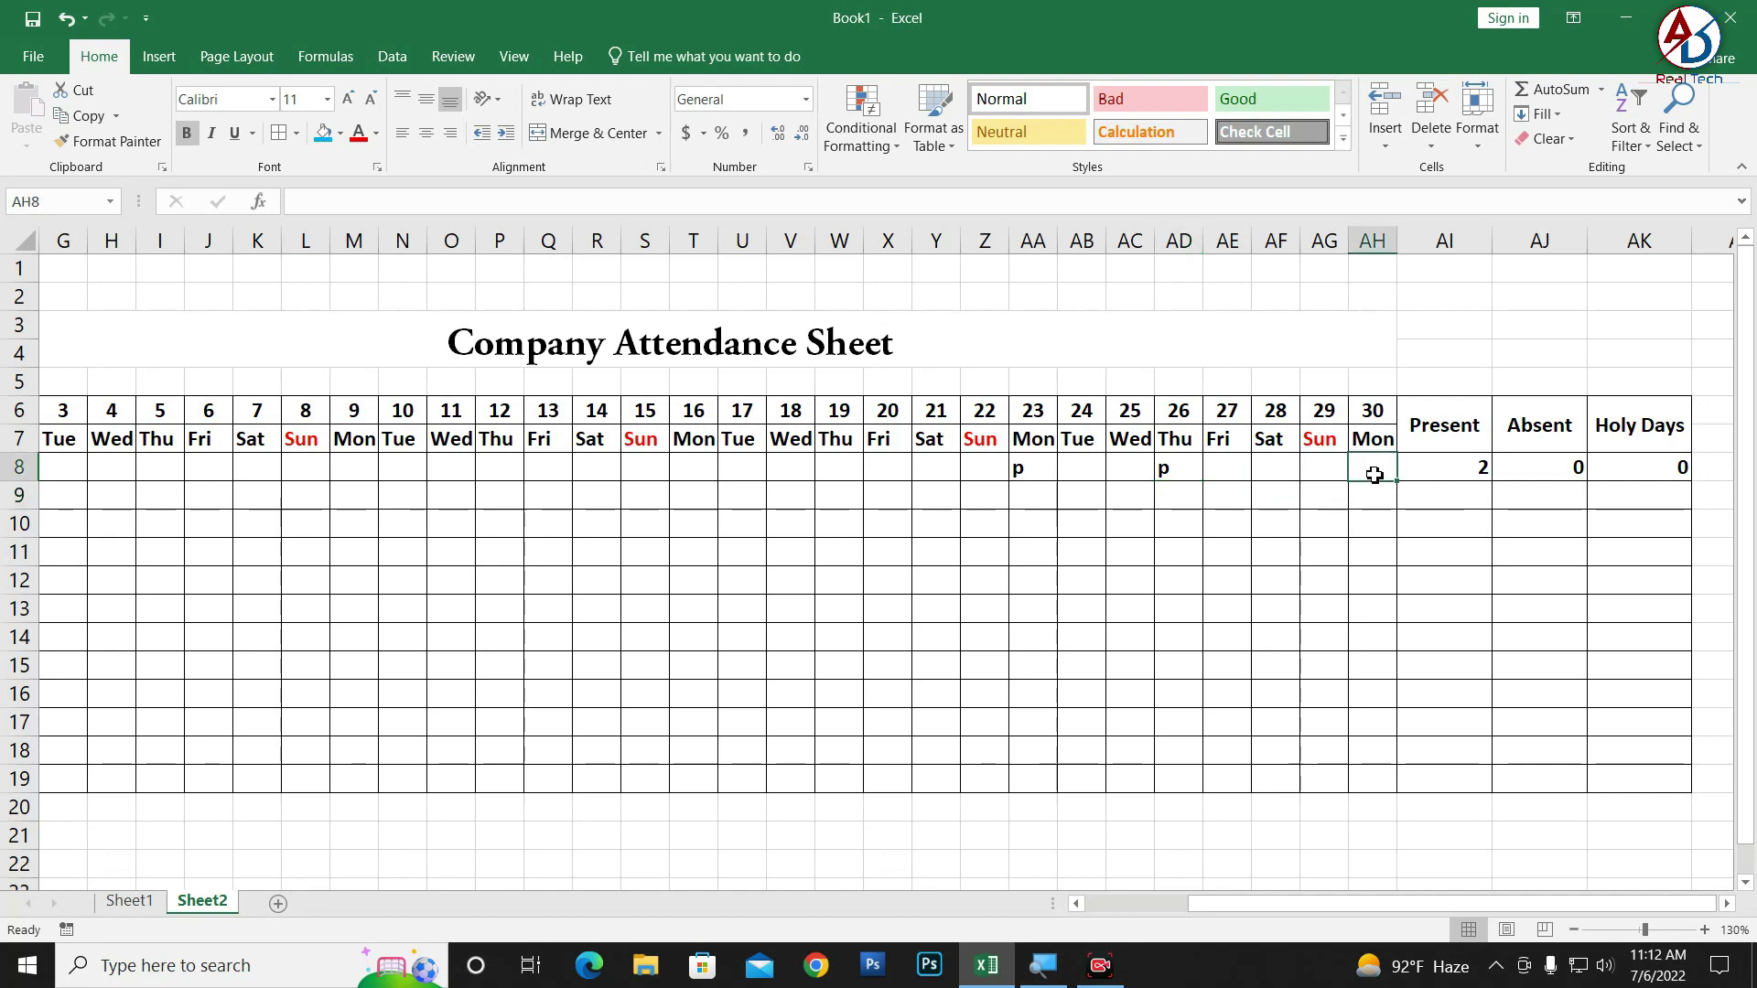
text(p)
key(Return)
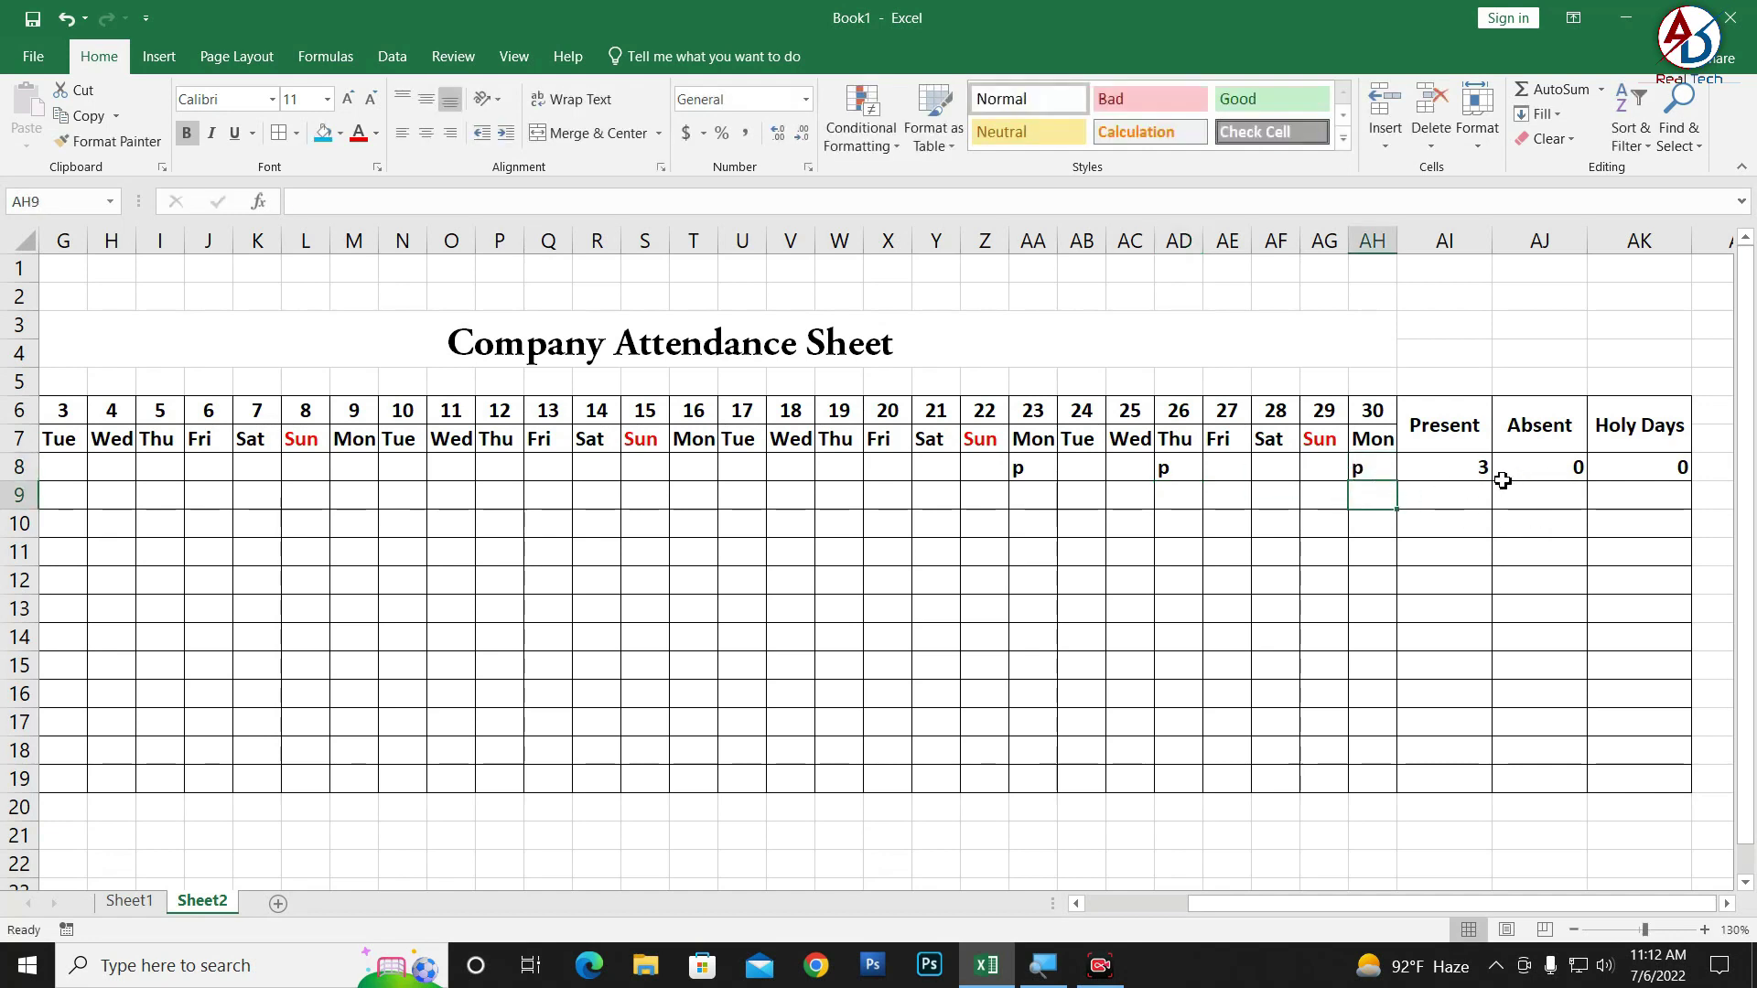
drag(1043, 473, 1364, 472)
key(Delete)
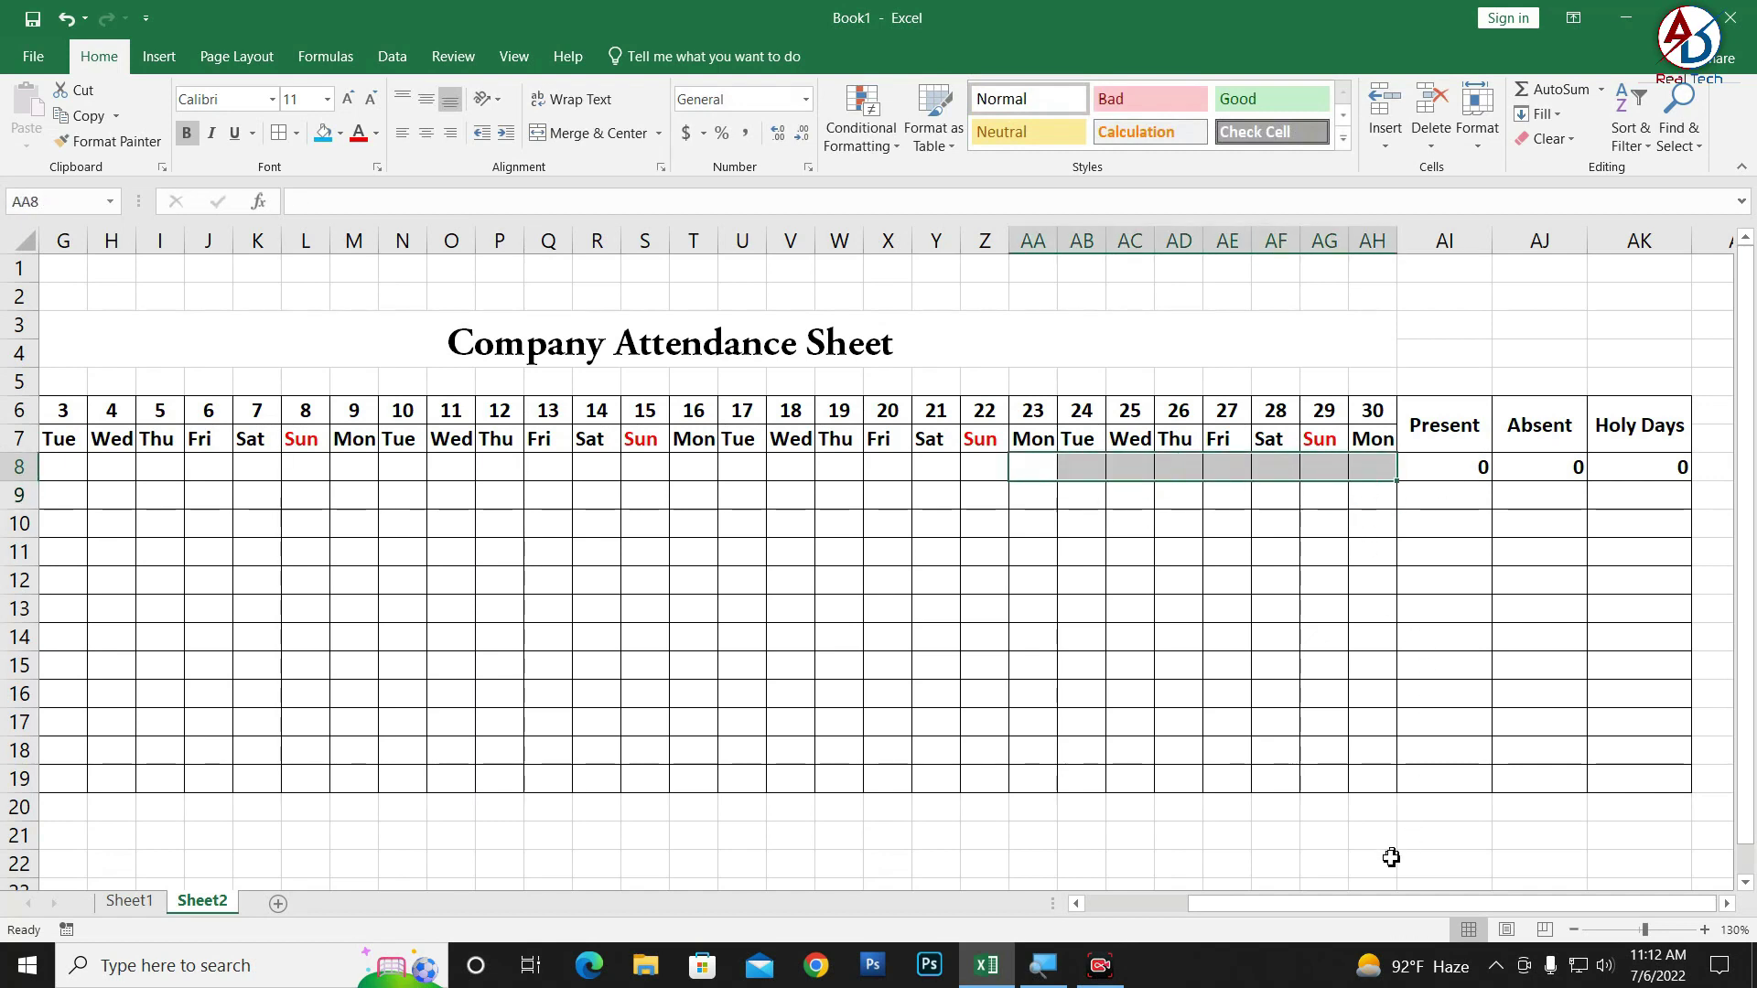
- Mark day 1 as H in E8 and fill it down for all twelve employees
click(1180, 904)
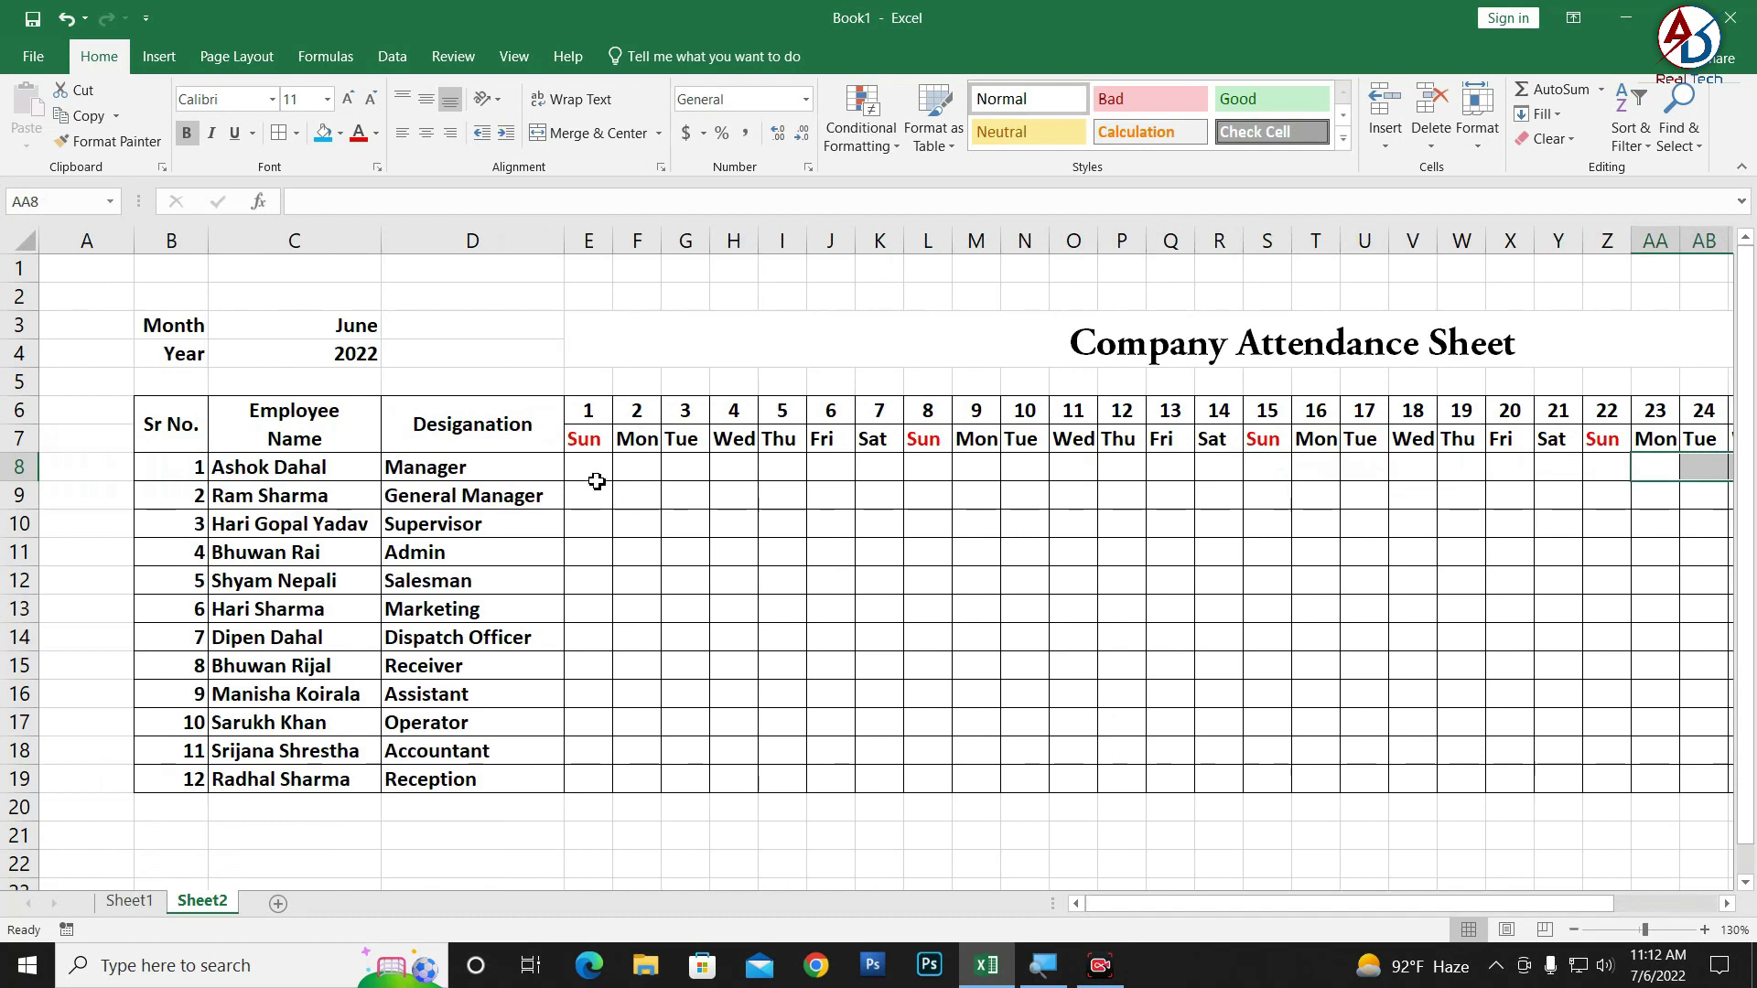
click(595, 473)
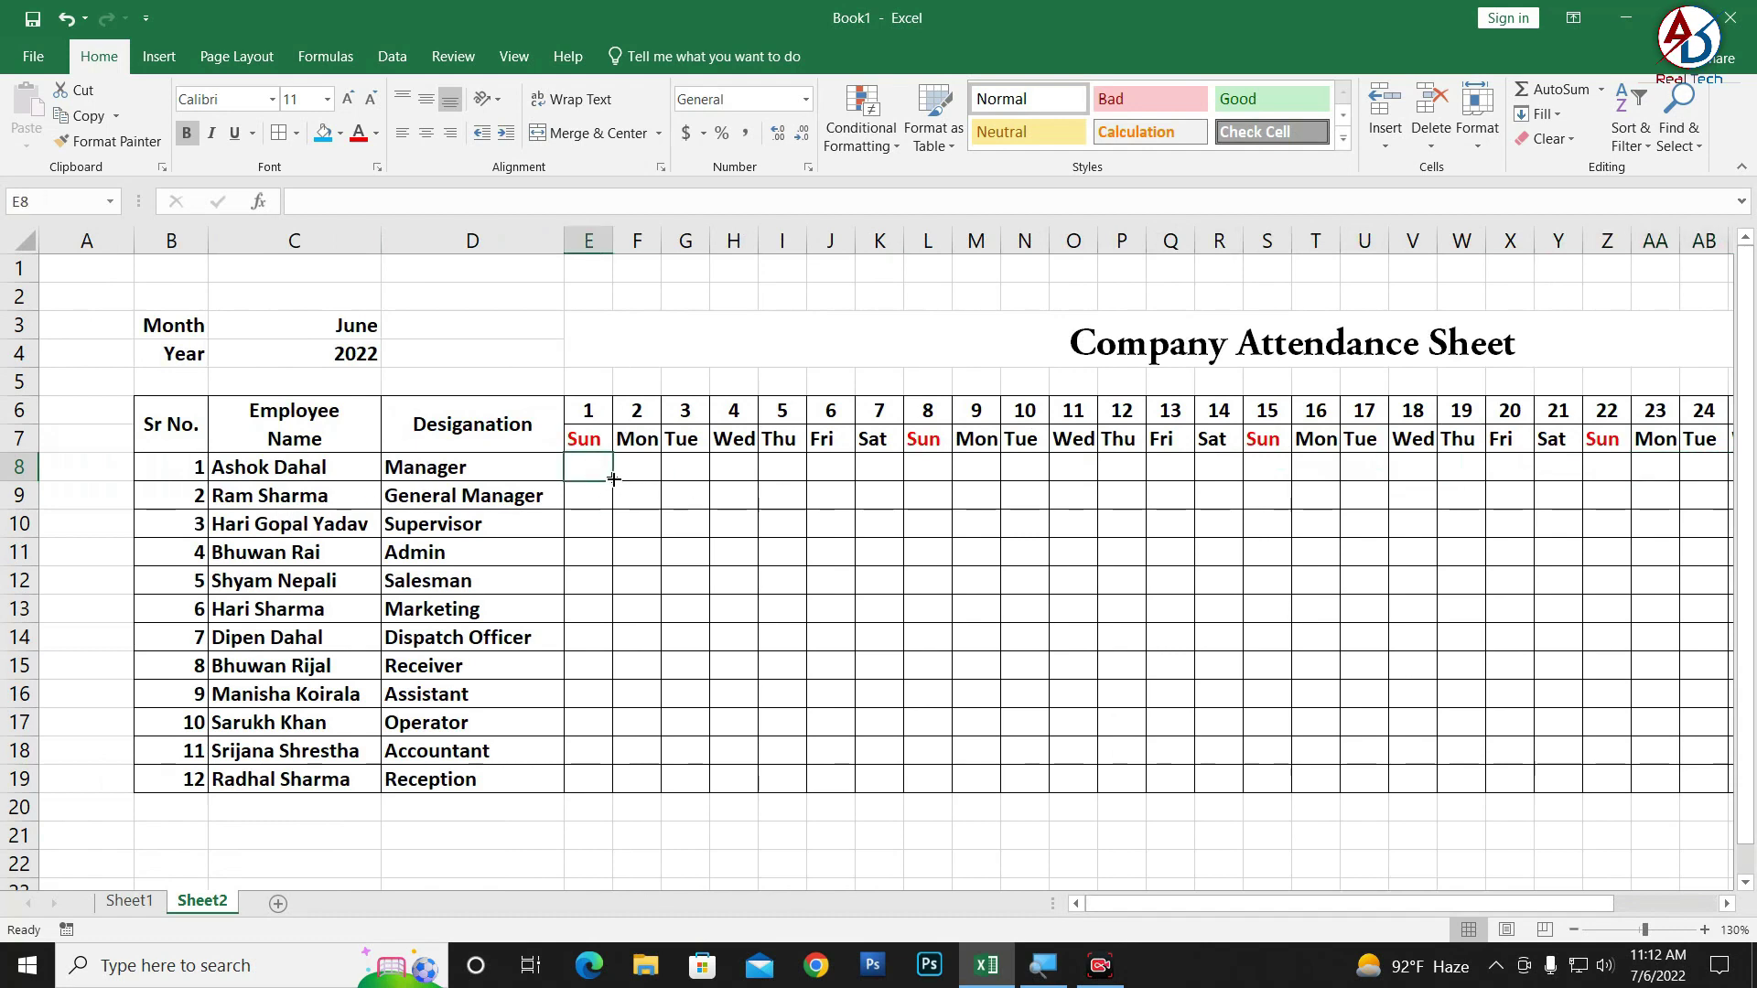
text(h)
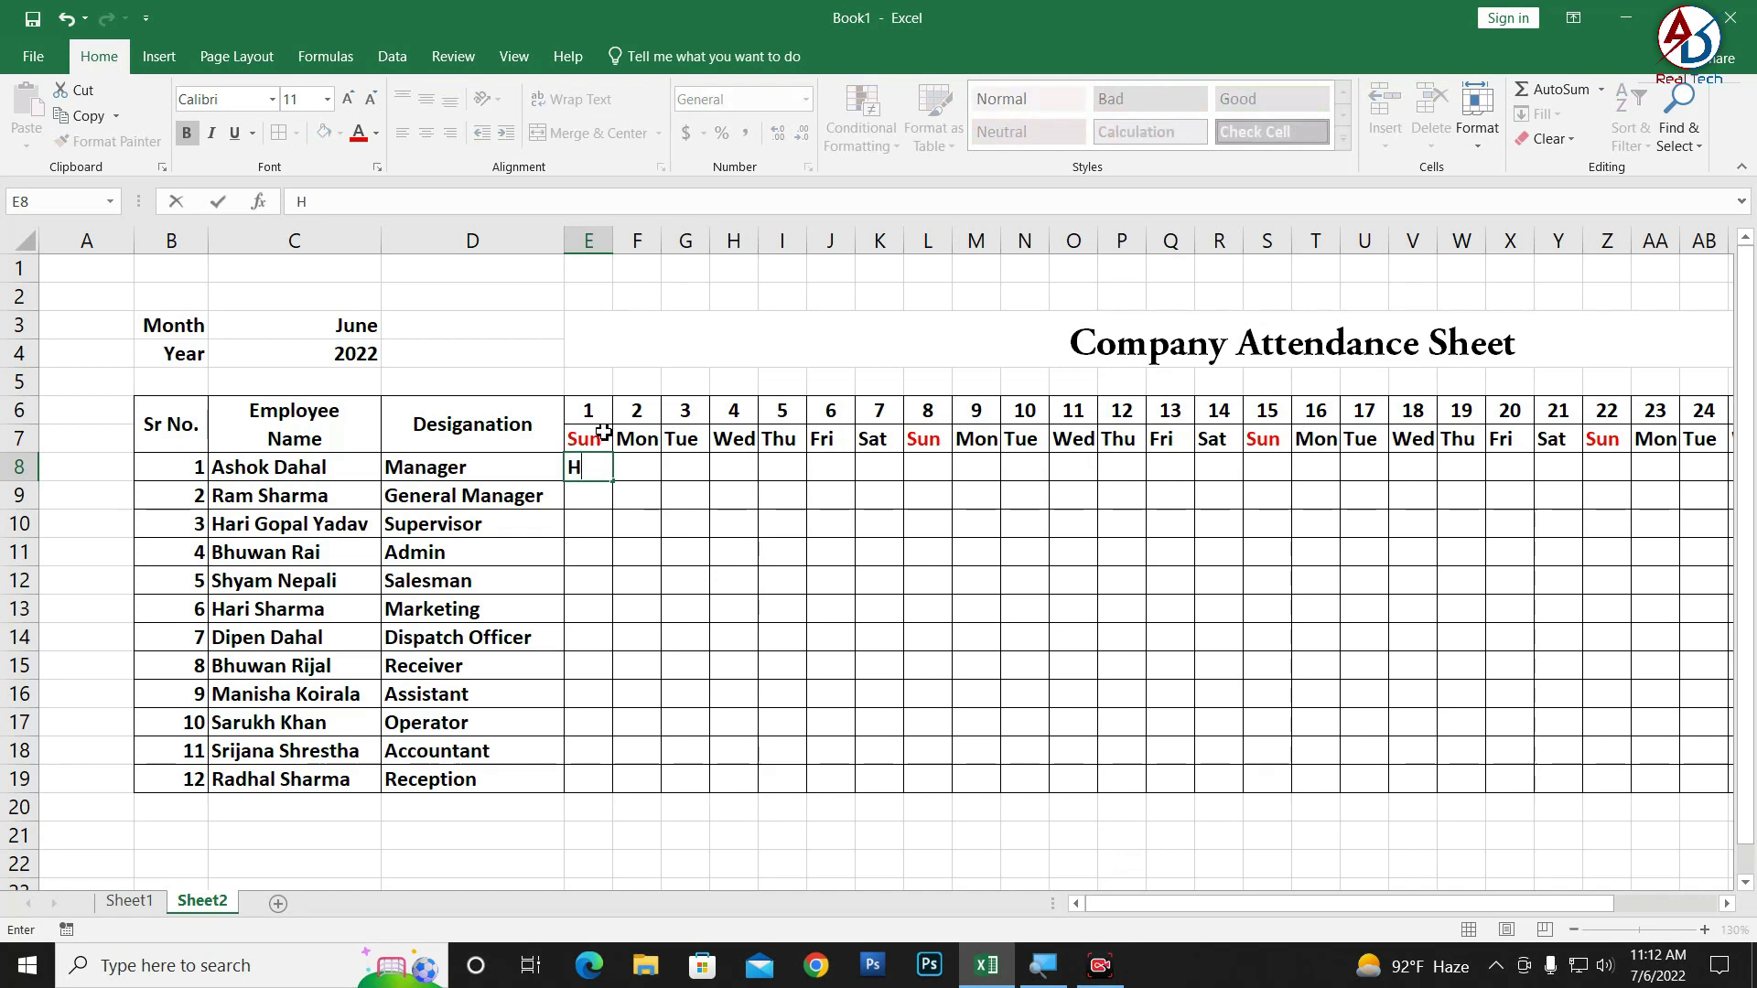
double_click(617, 486)
mouse_move(1286, 904)
mouse_down()
mouse_move(1330, 912)
mouse_move(1151, 906)
mouse_move(621, 599)
mouse_up()
- Fill the Present, Absent and Holy Days formulas from row 8 down to row 19
click(649, 471)
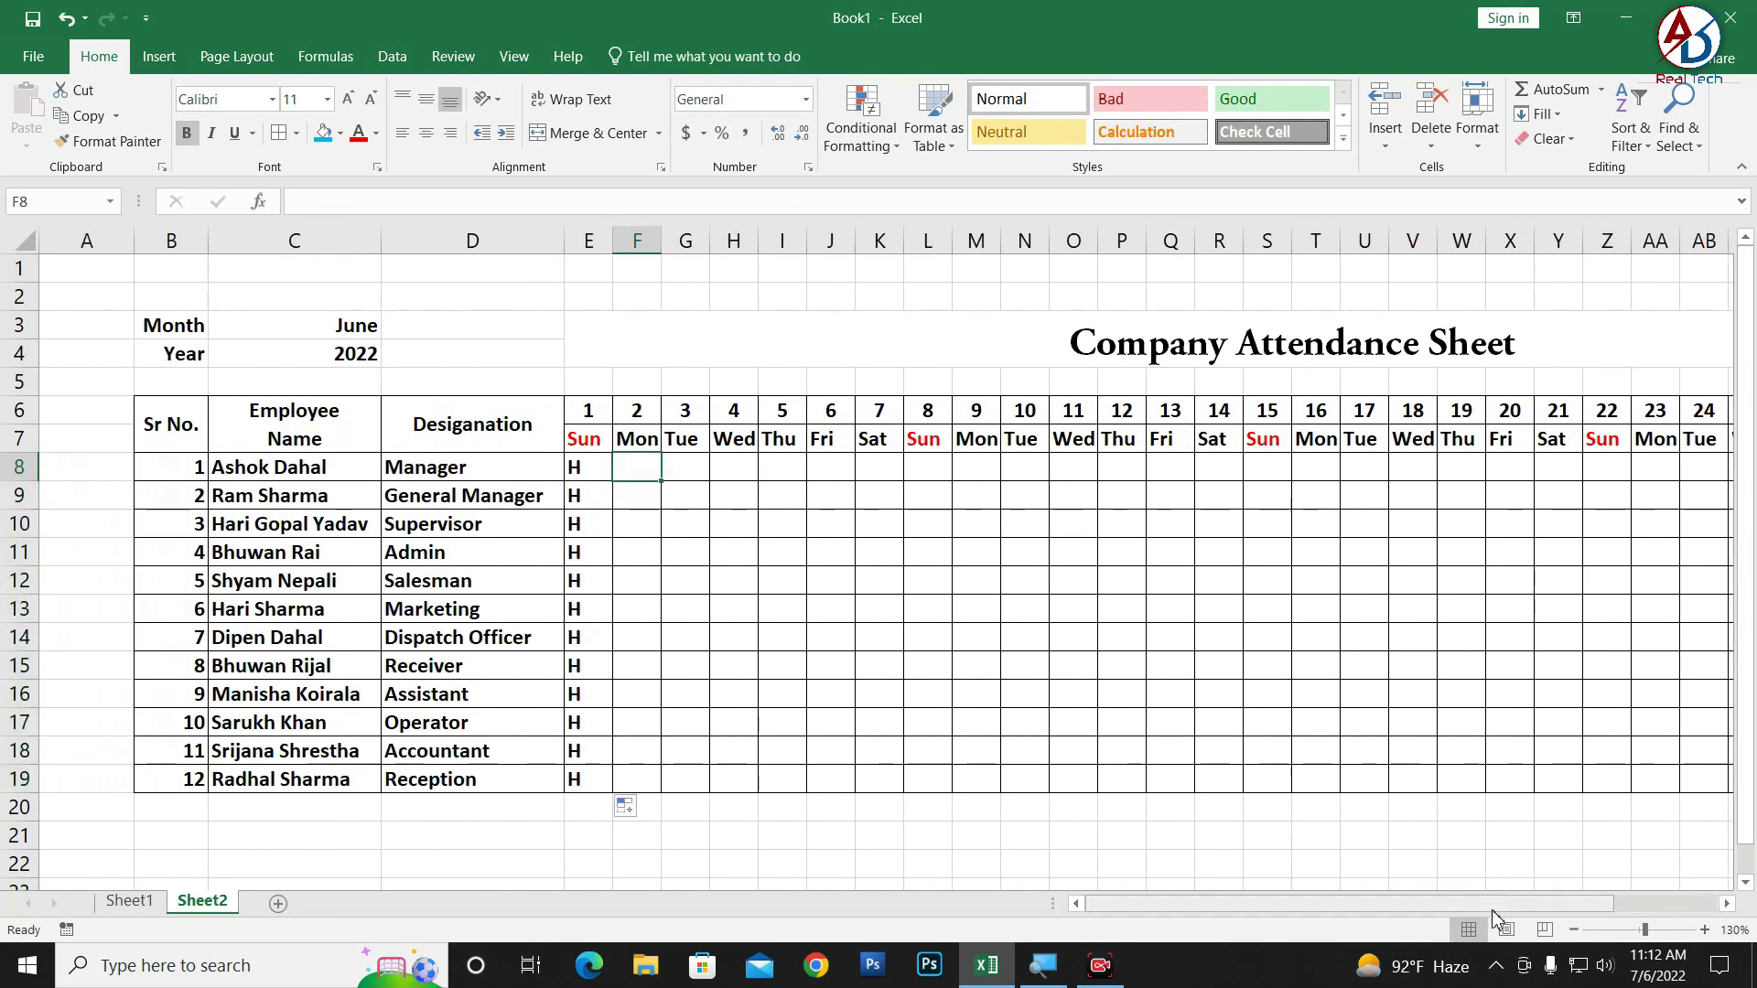
drag(1495, 904, 1599, 906)
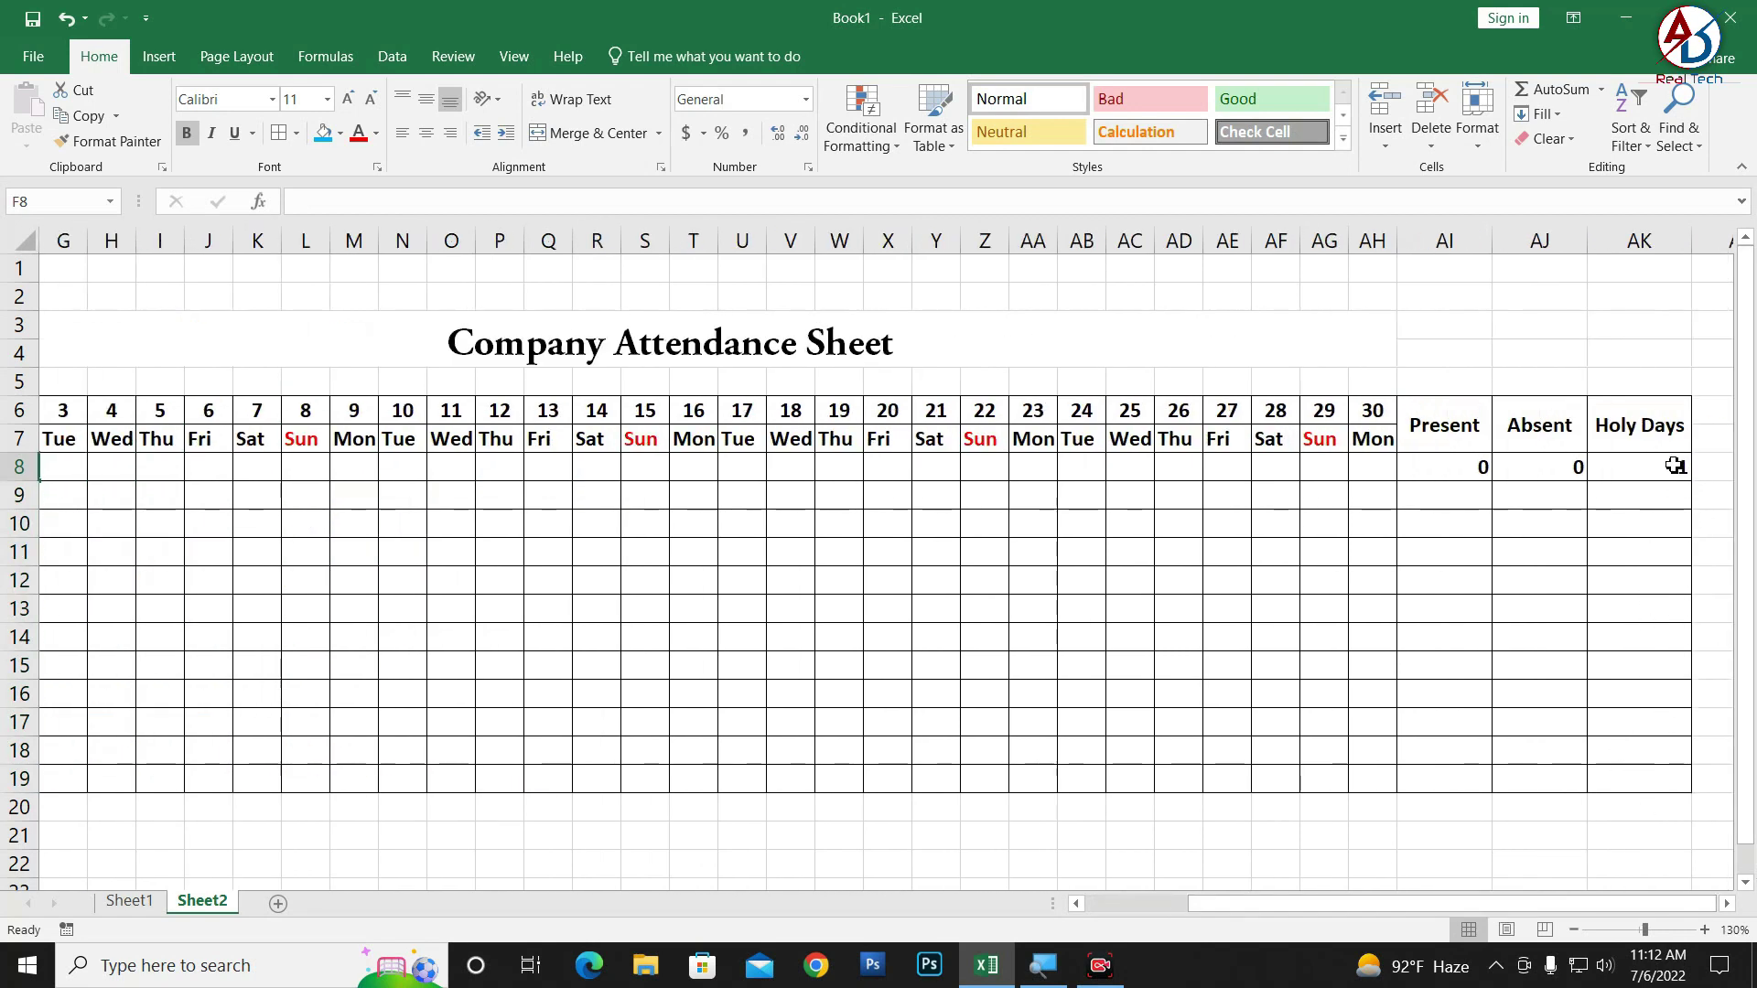
click(1464, 471)
drag(1492, 482, 1502, 787)
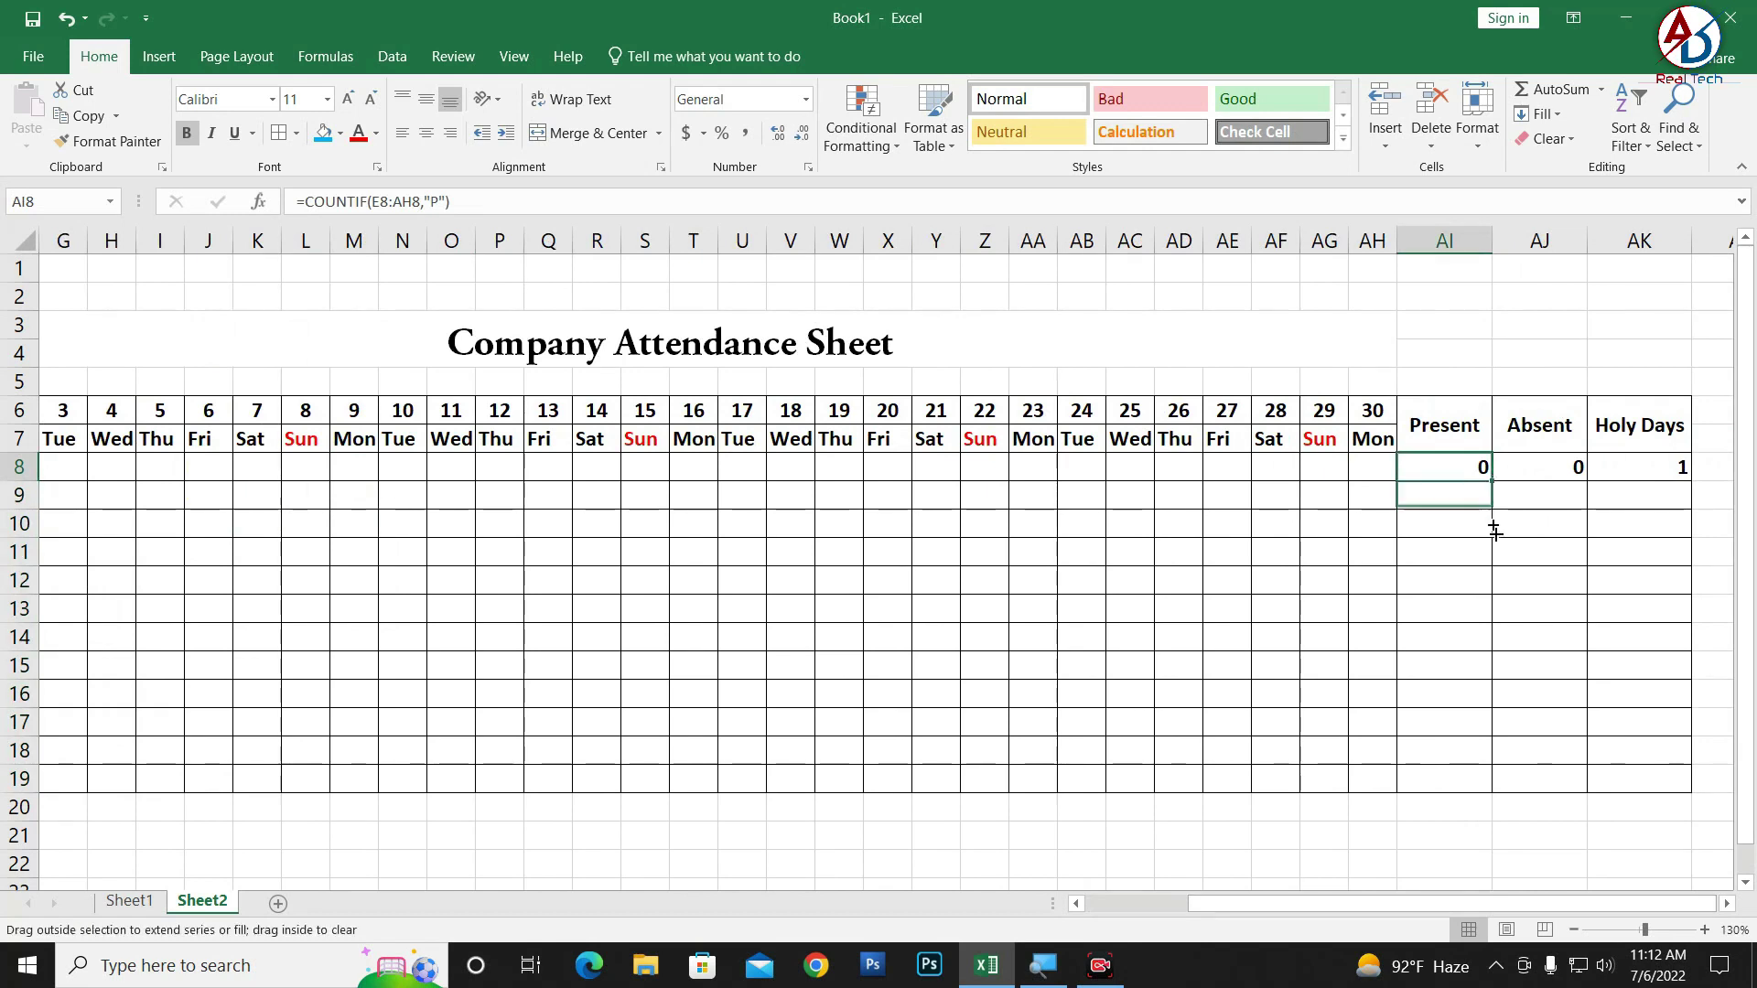
click(1585, 478)
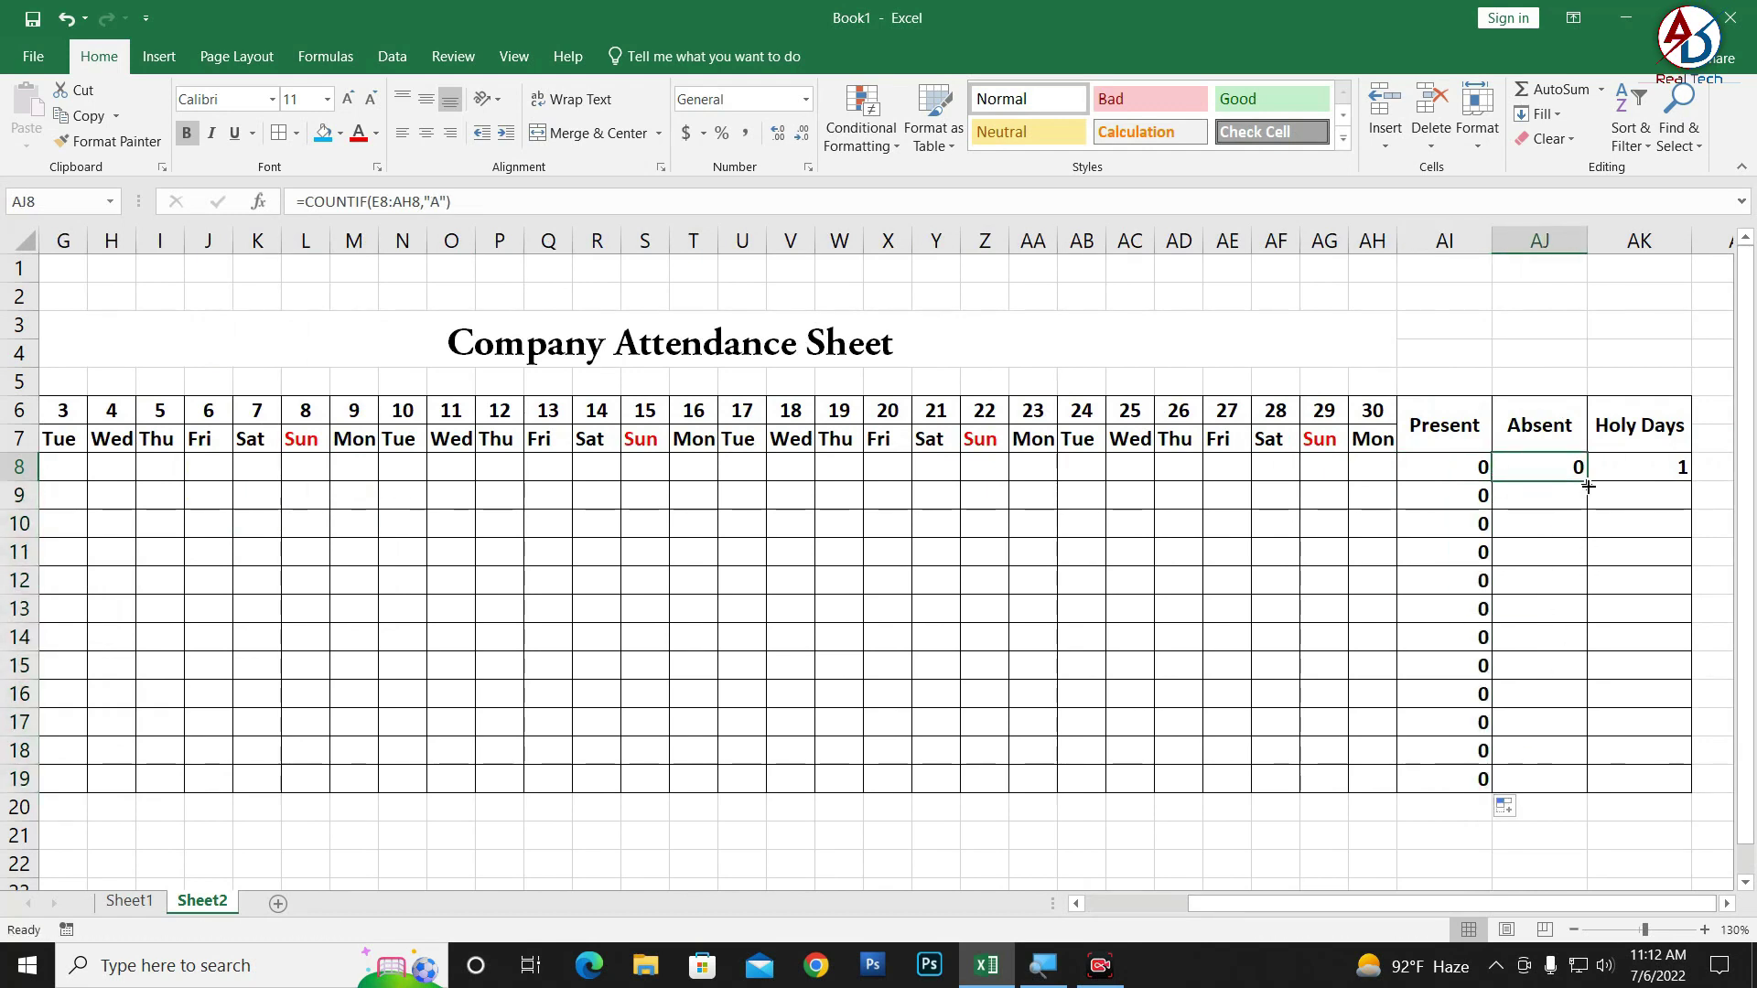
drag(1590, 486, 1547, 787)
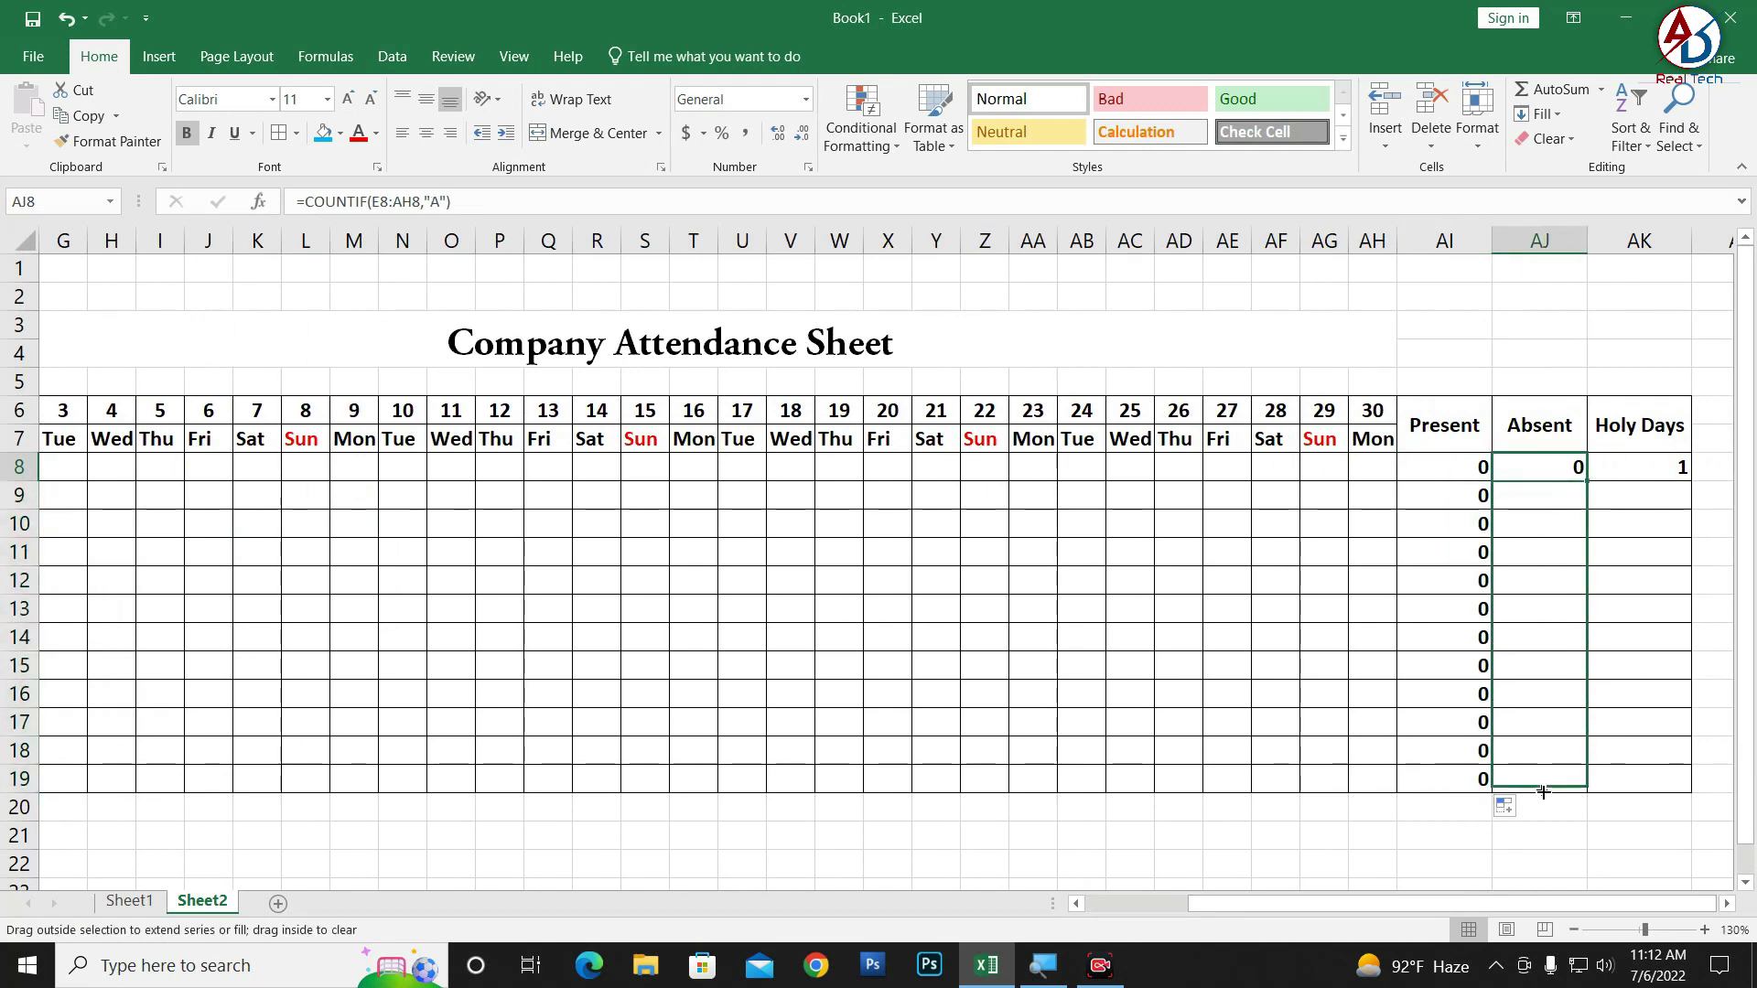
click(1683, 471)
drag(1689, 486, 1647, 796)
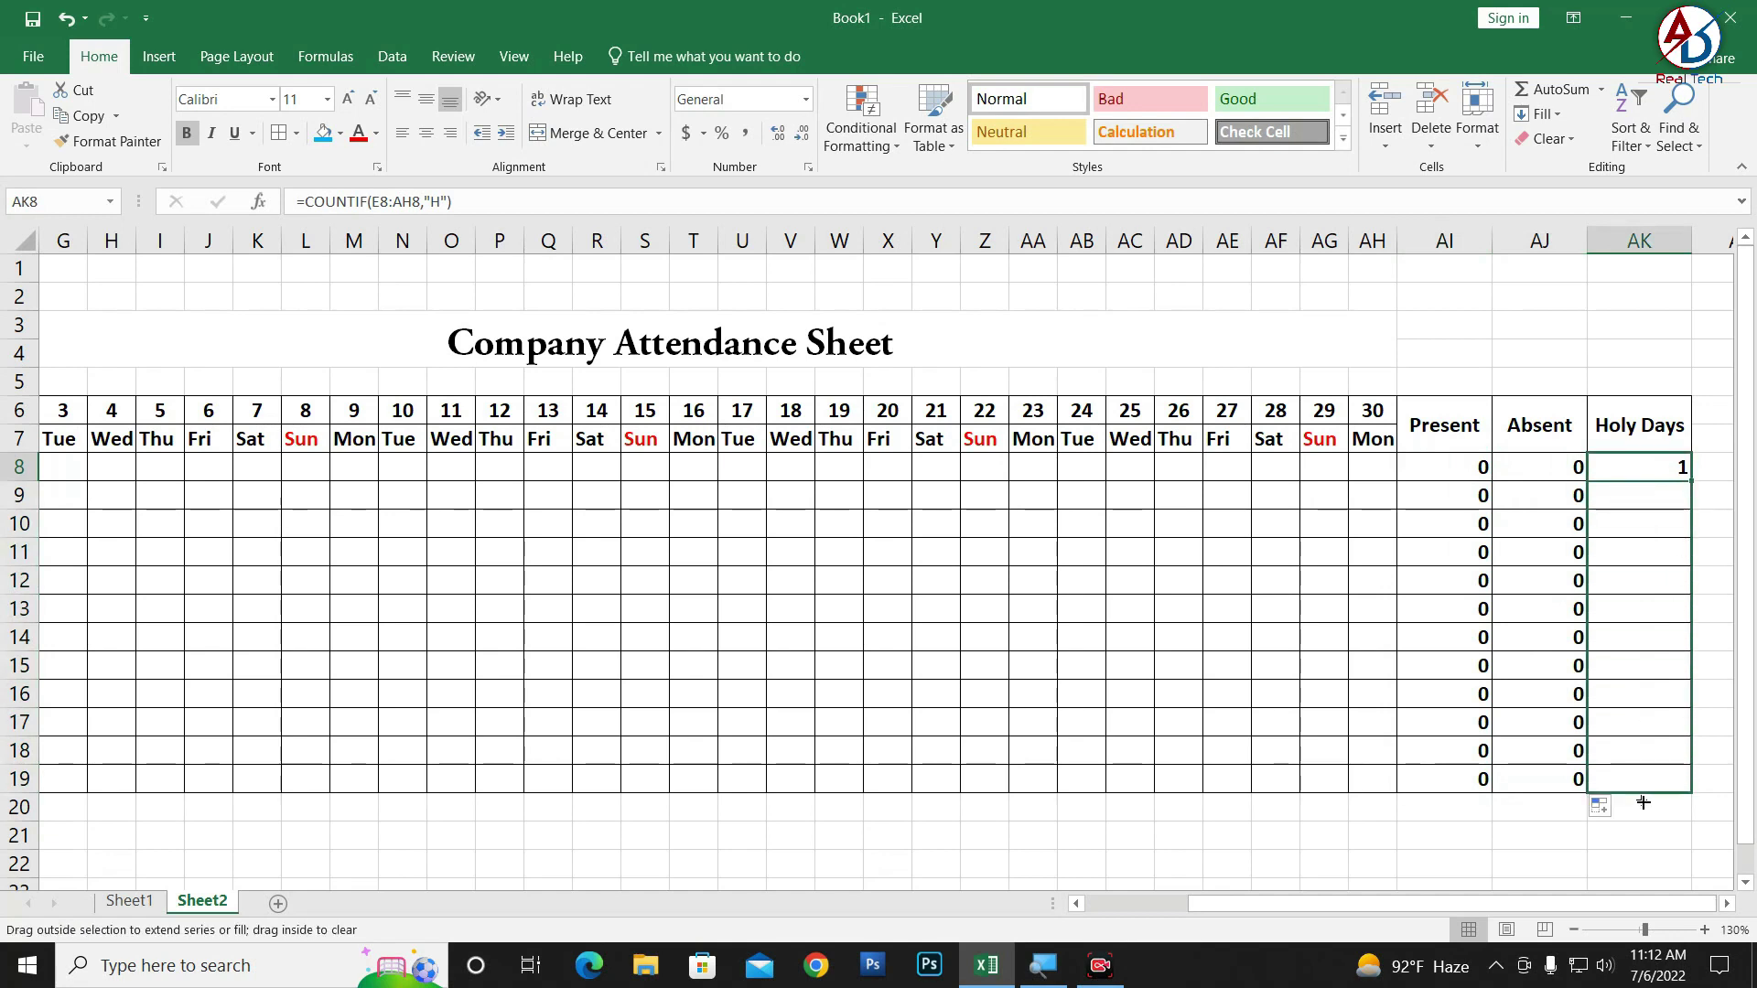
- Mark Sundays 8 and 15 as H for every employee in columns L and S
click(305, 470)
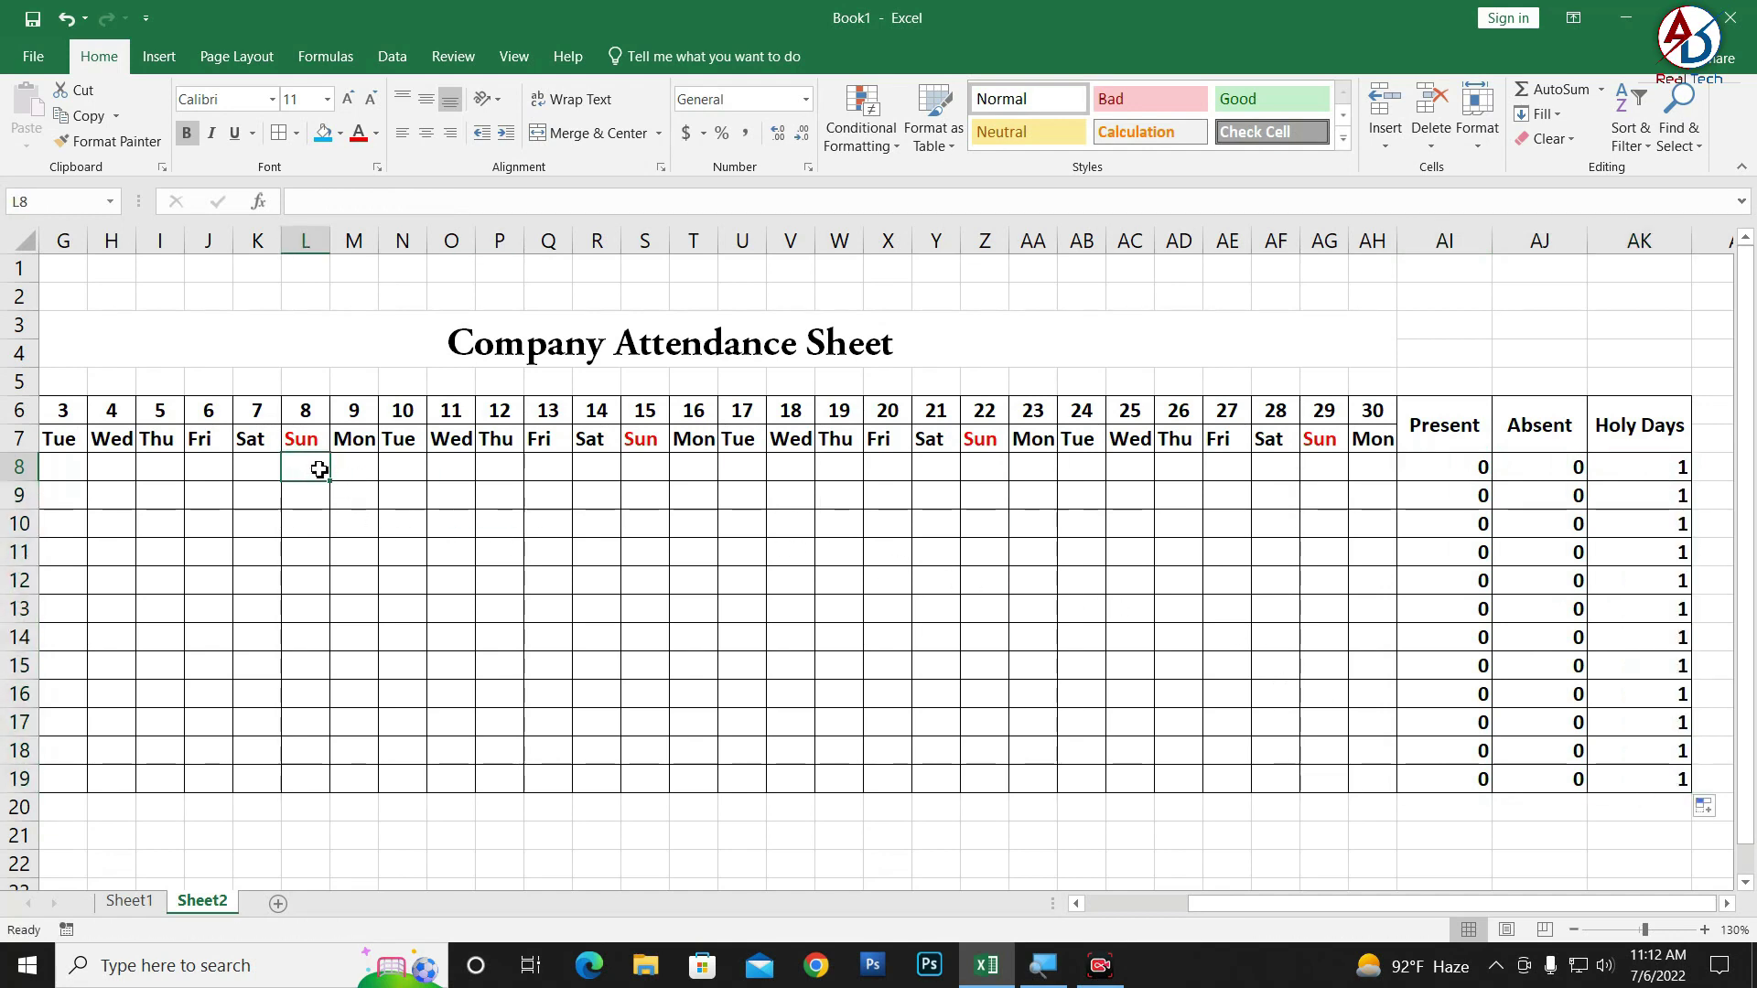
text(H)
drag(332, 482, 338, 785)
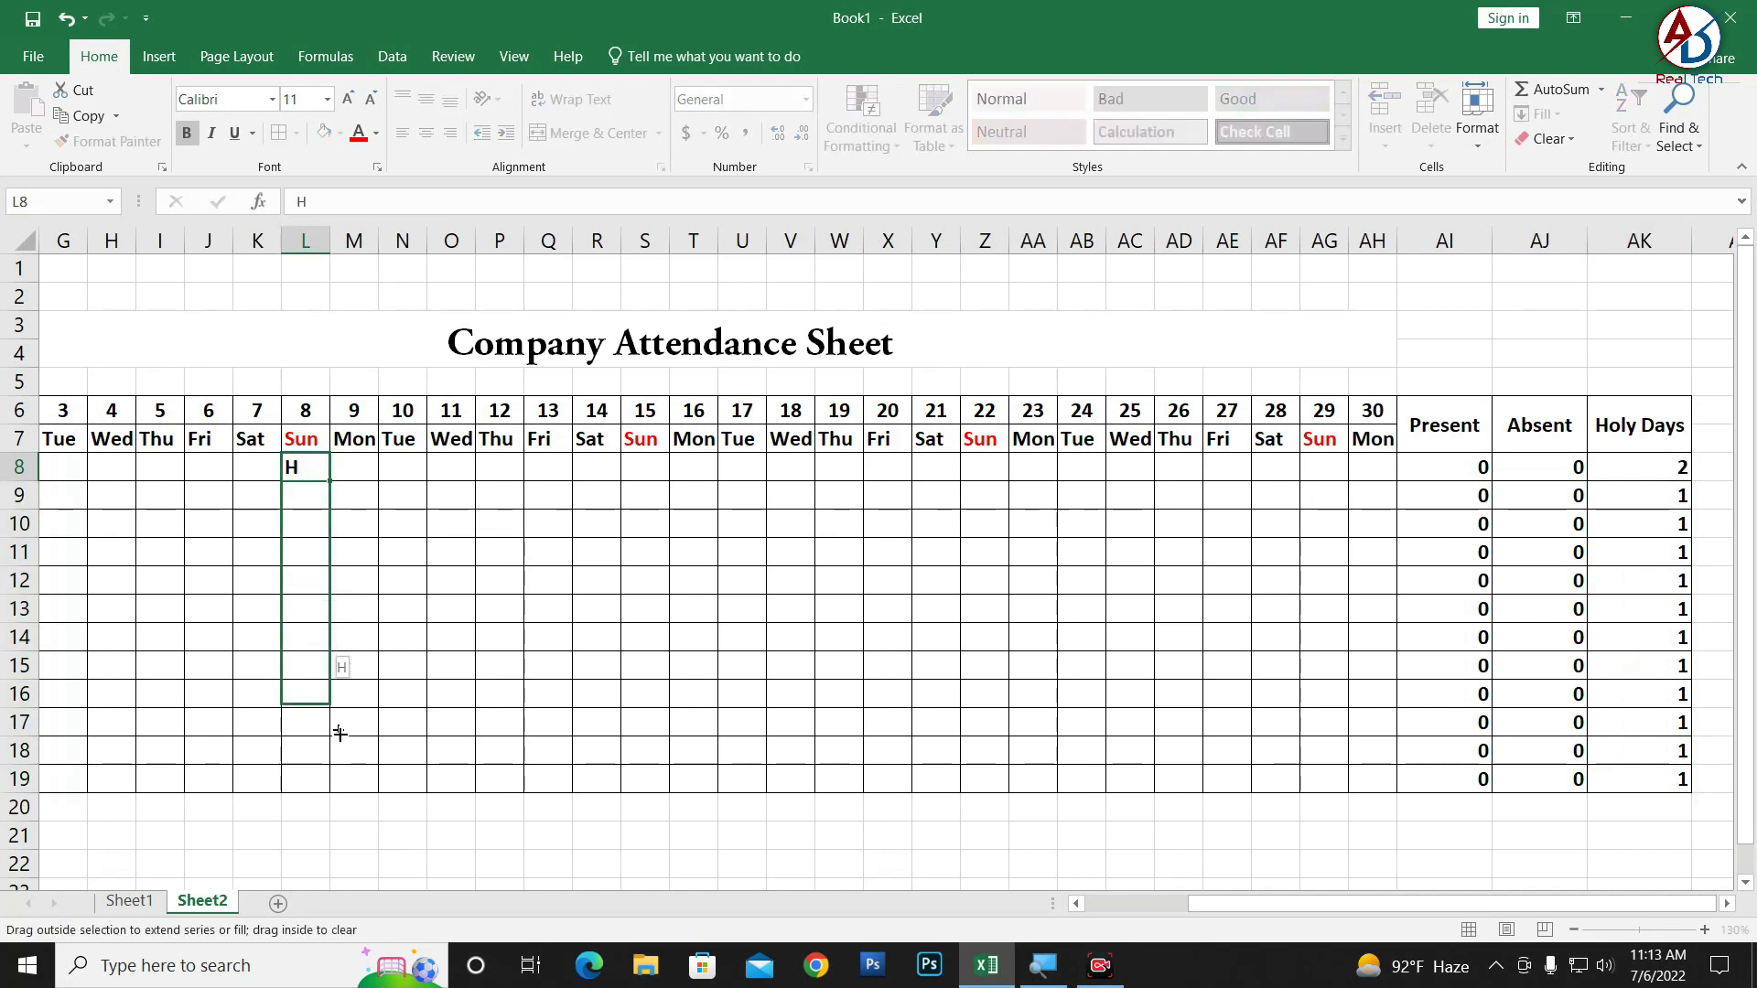
scroll(1231, 910, left, 2)
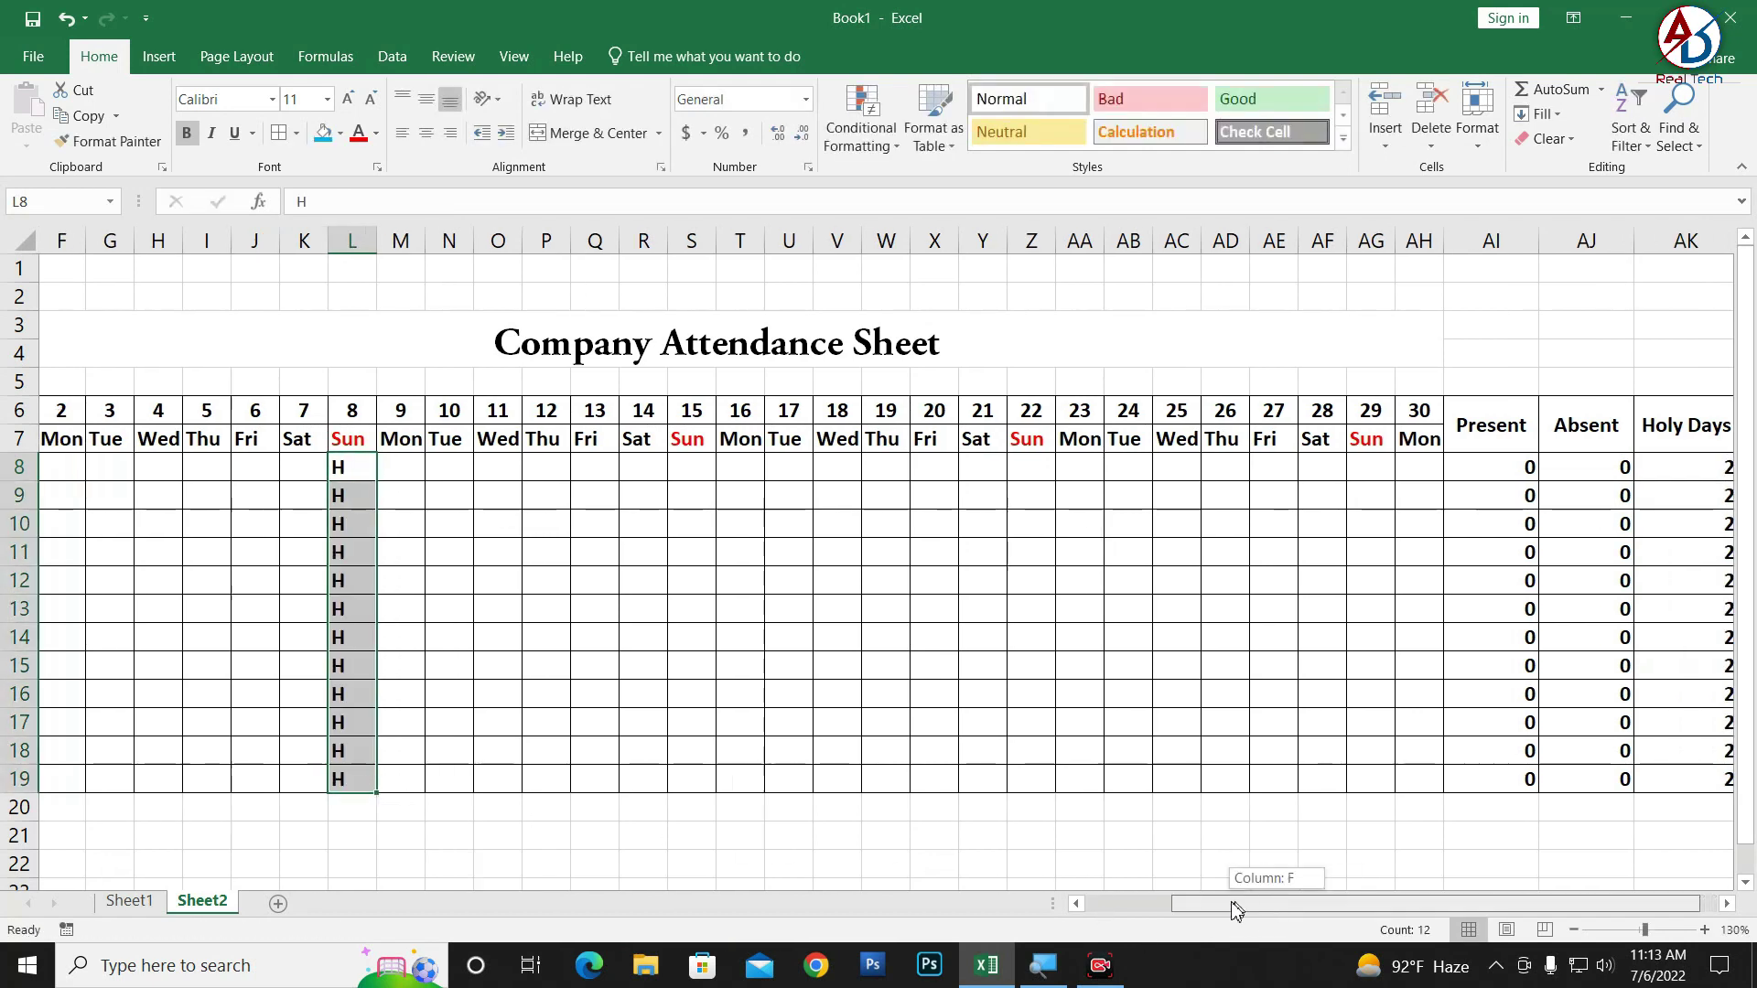
click(732, 478)
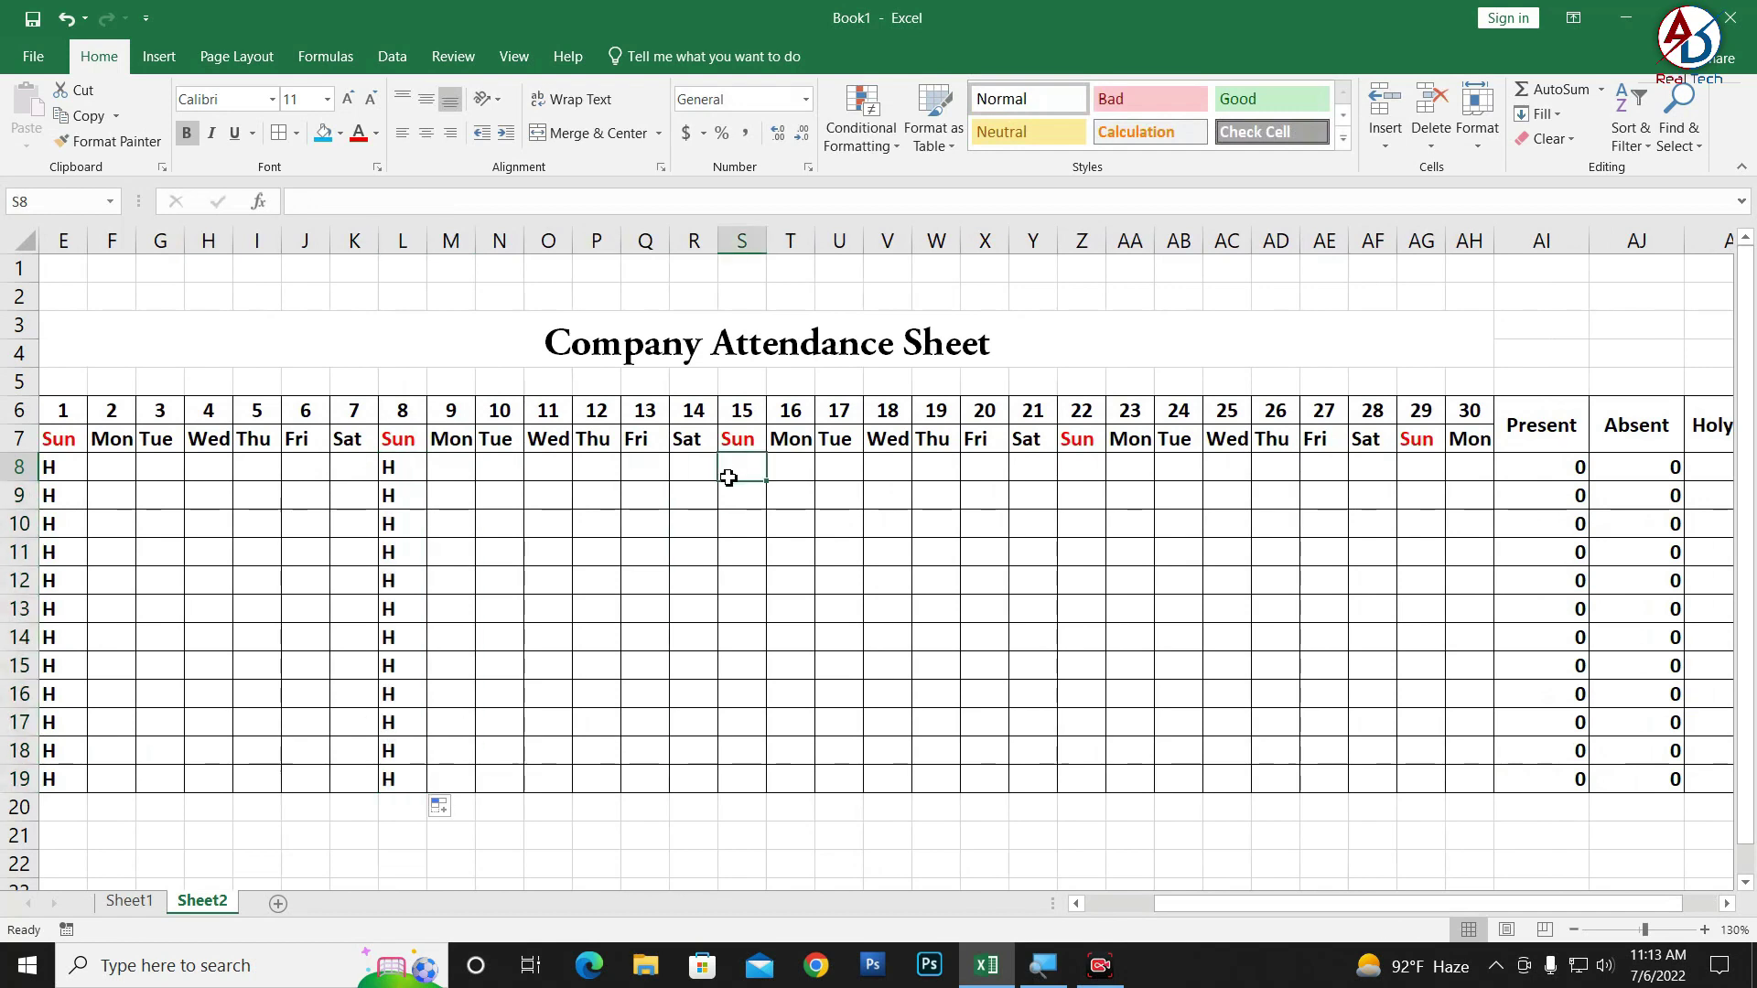
text(H)
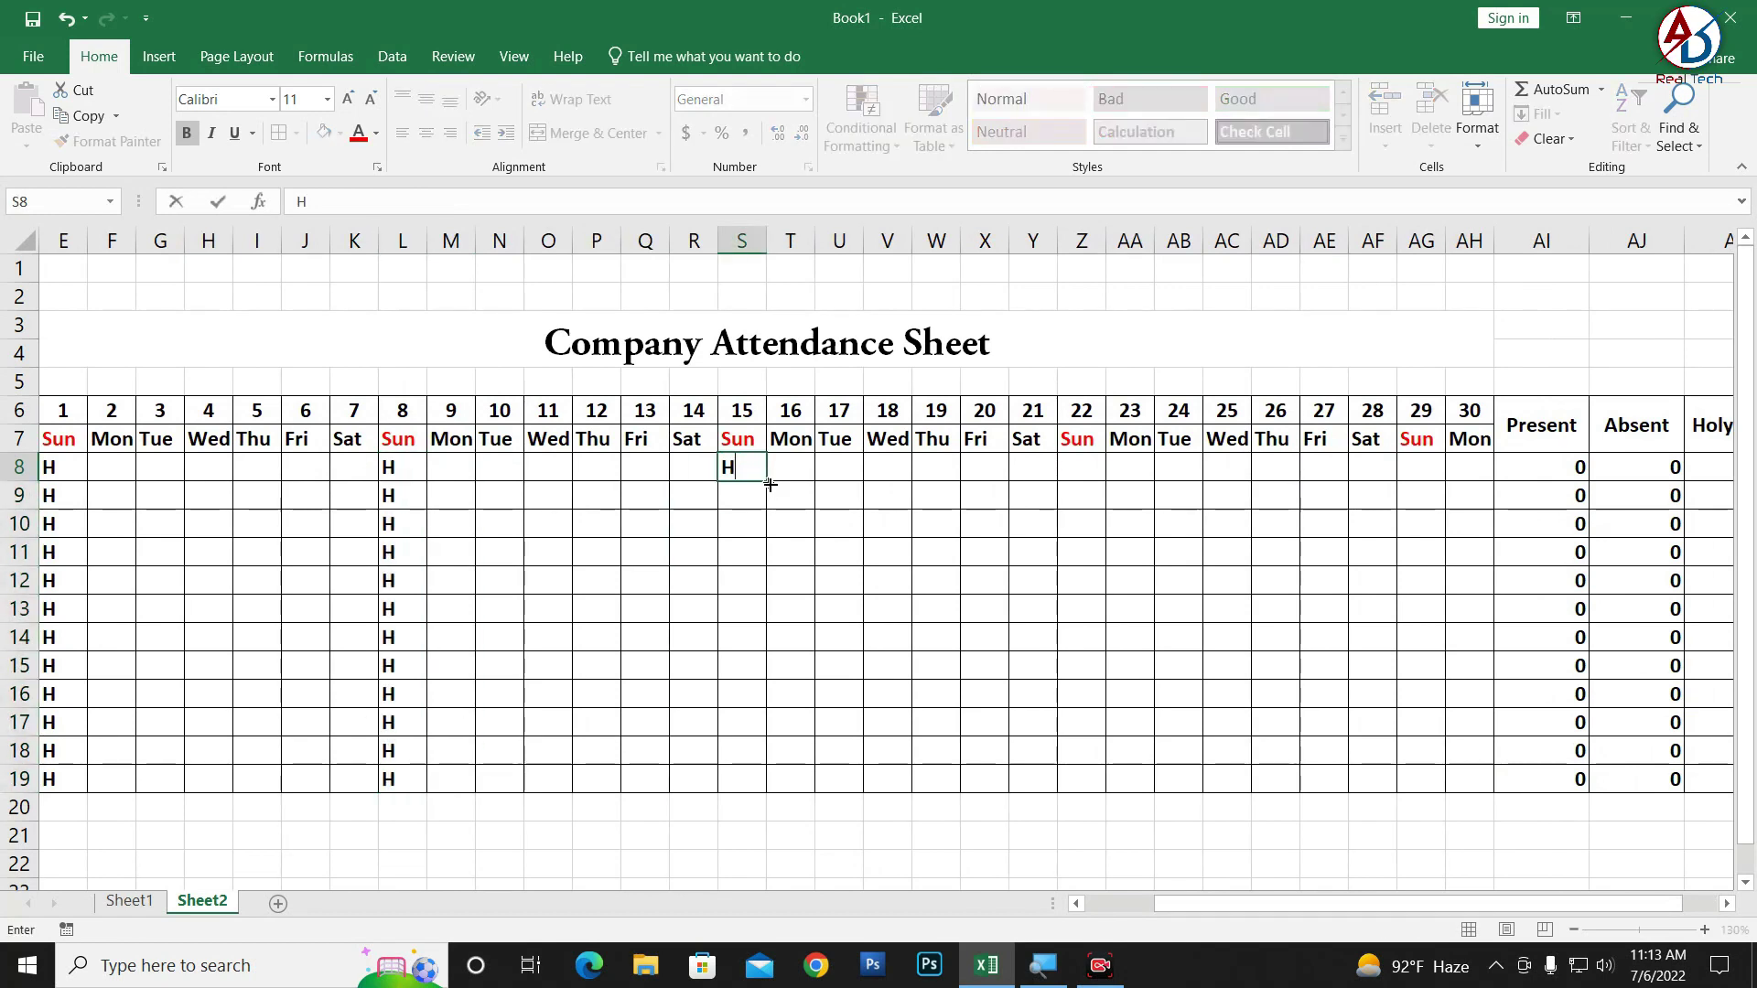
drag(770, 484, 776, 783)
- Mark Sundays 22 and 29 as H for every employee in columns Z and AG
click(1086, 473)
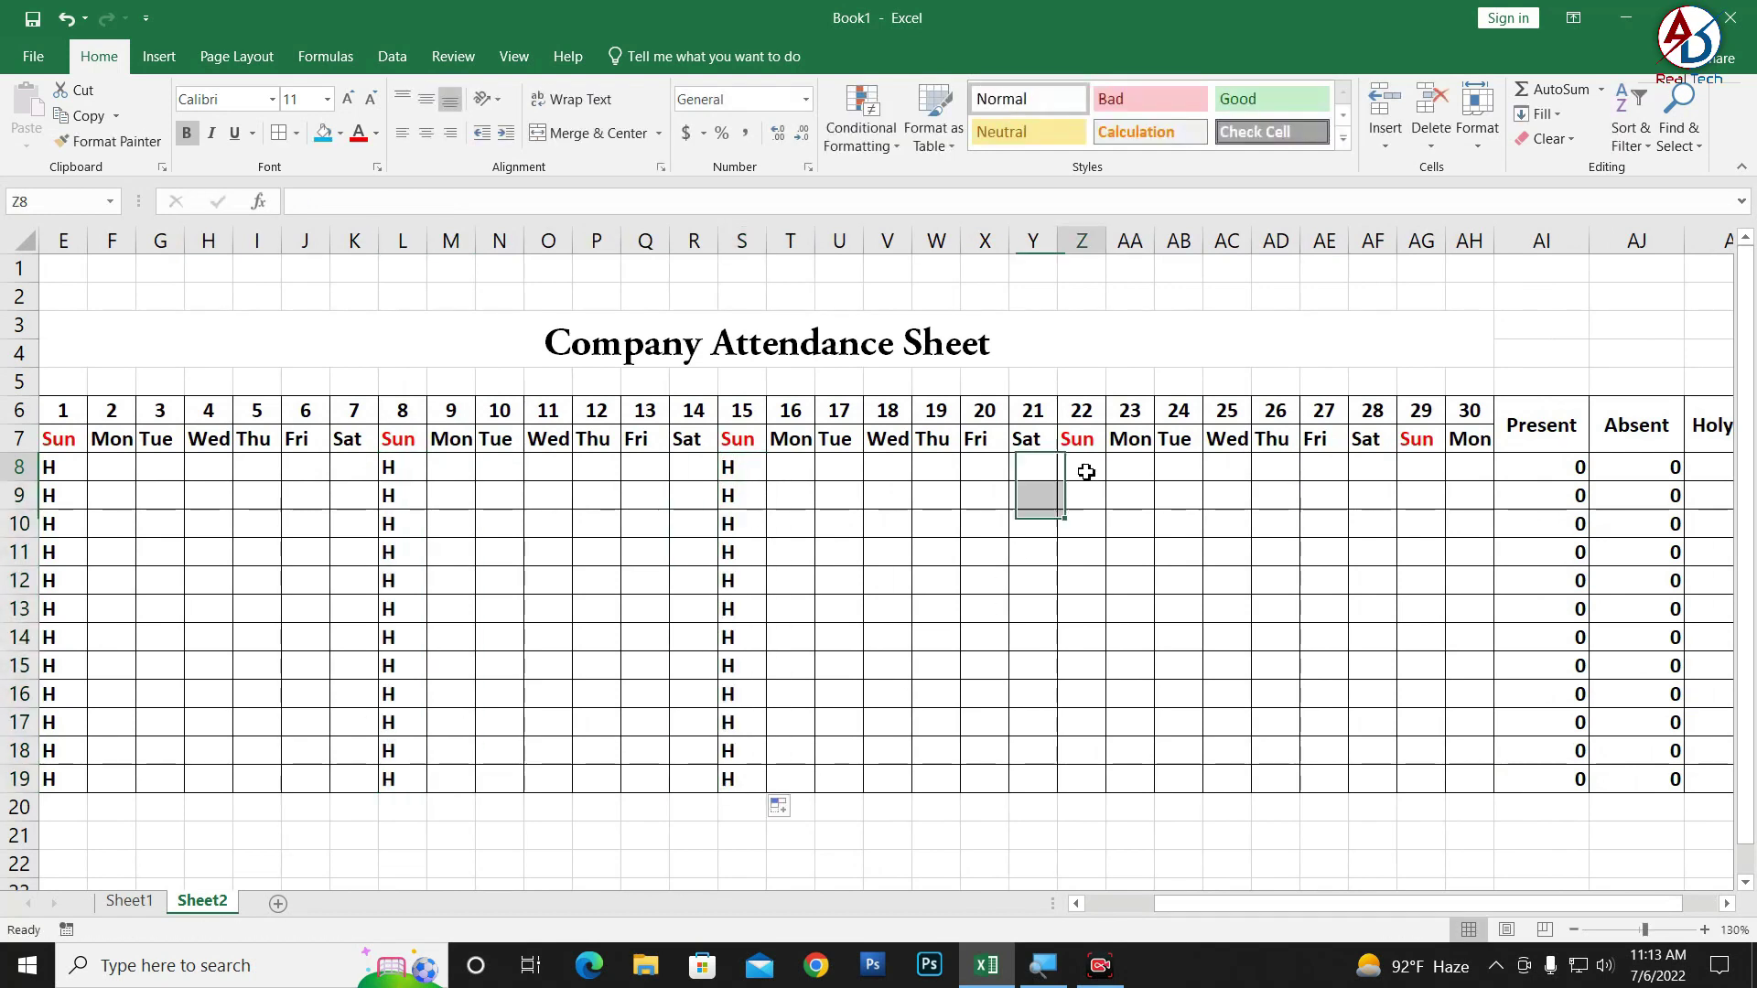
text(H)
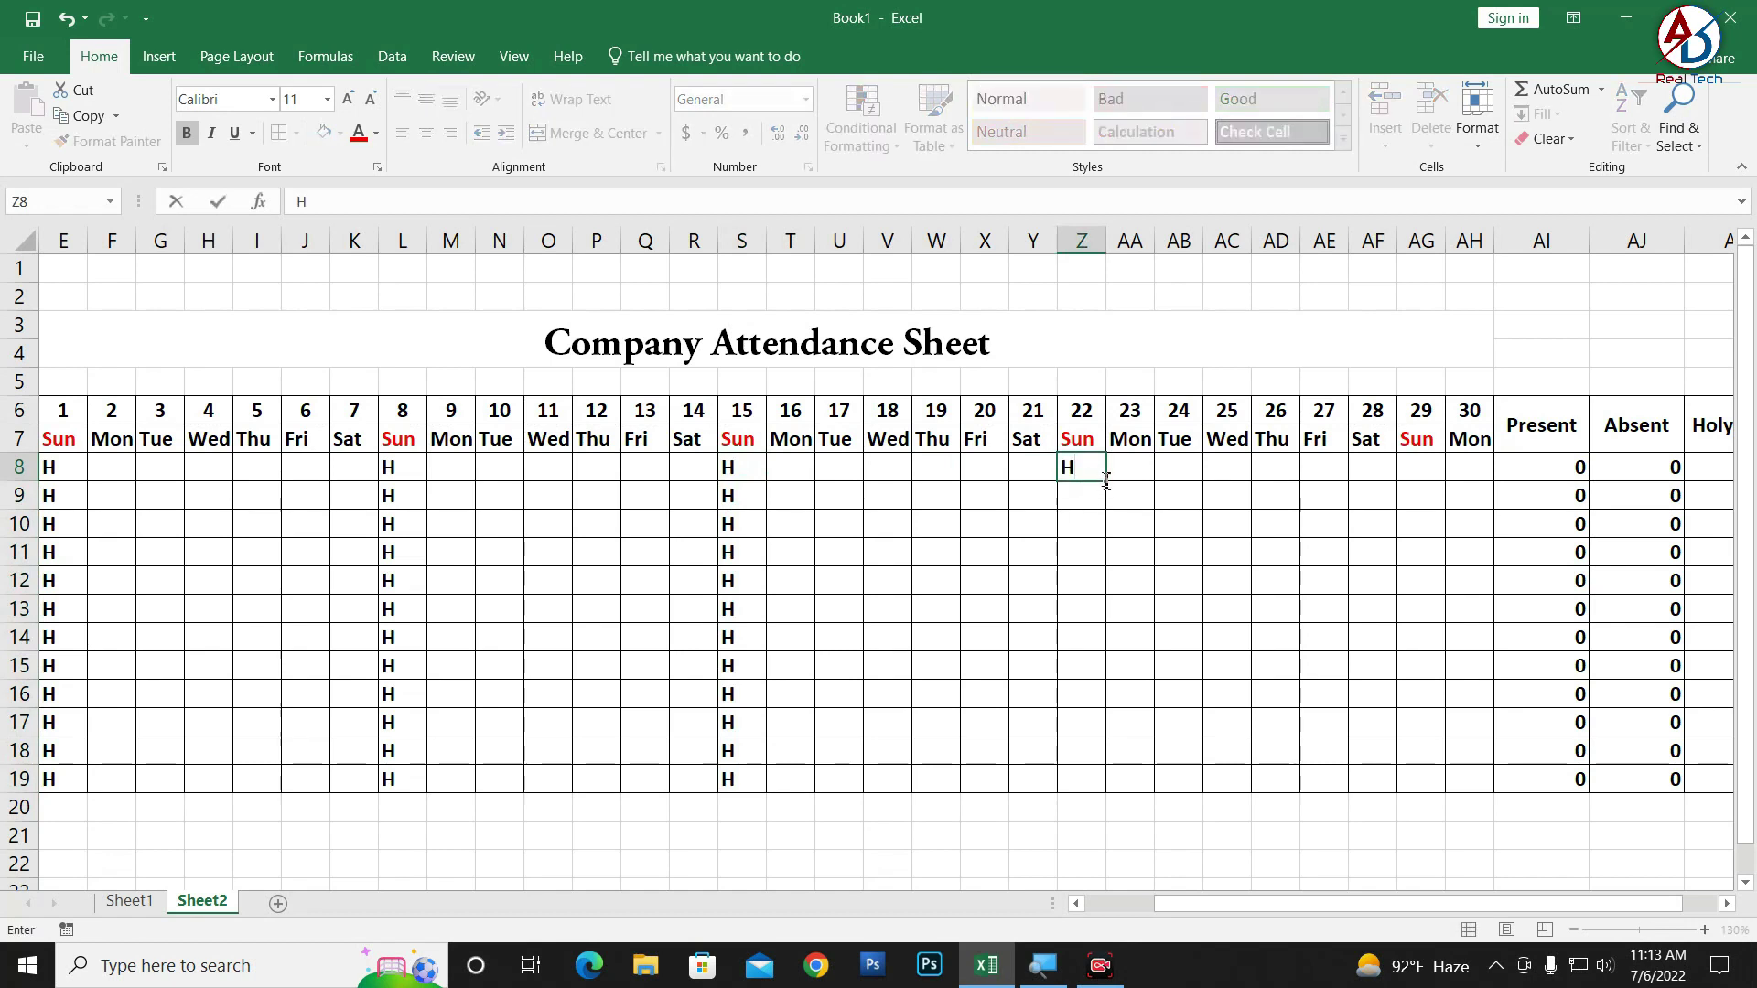
drag(1110, 487, 1104, 785)
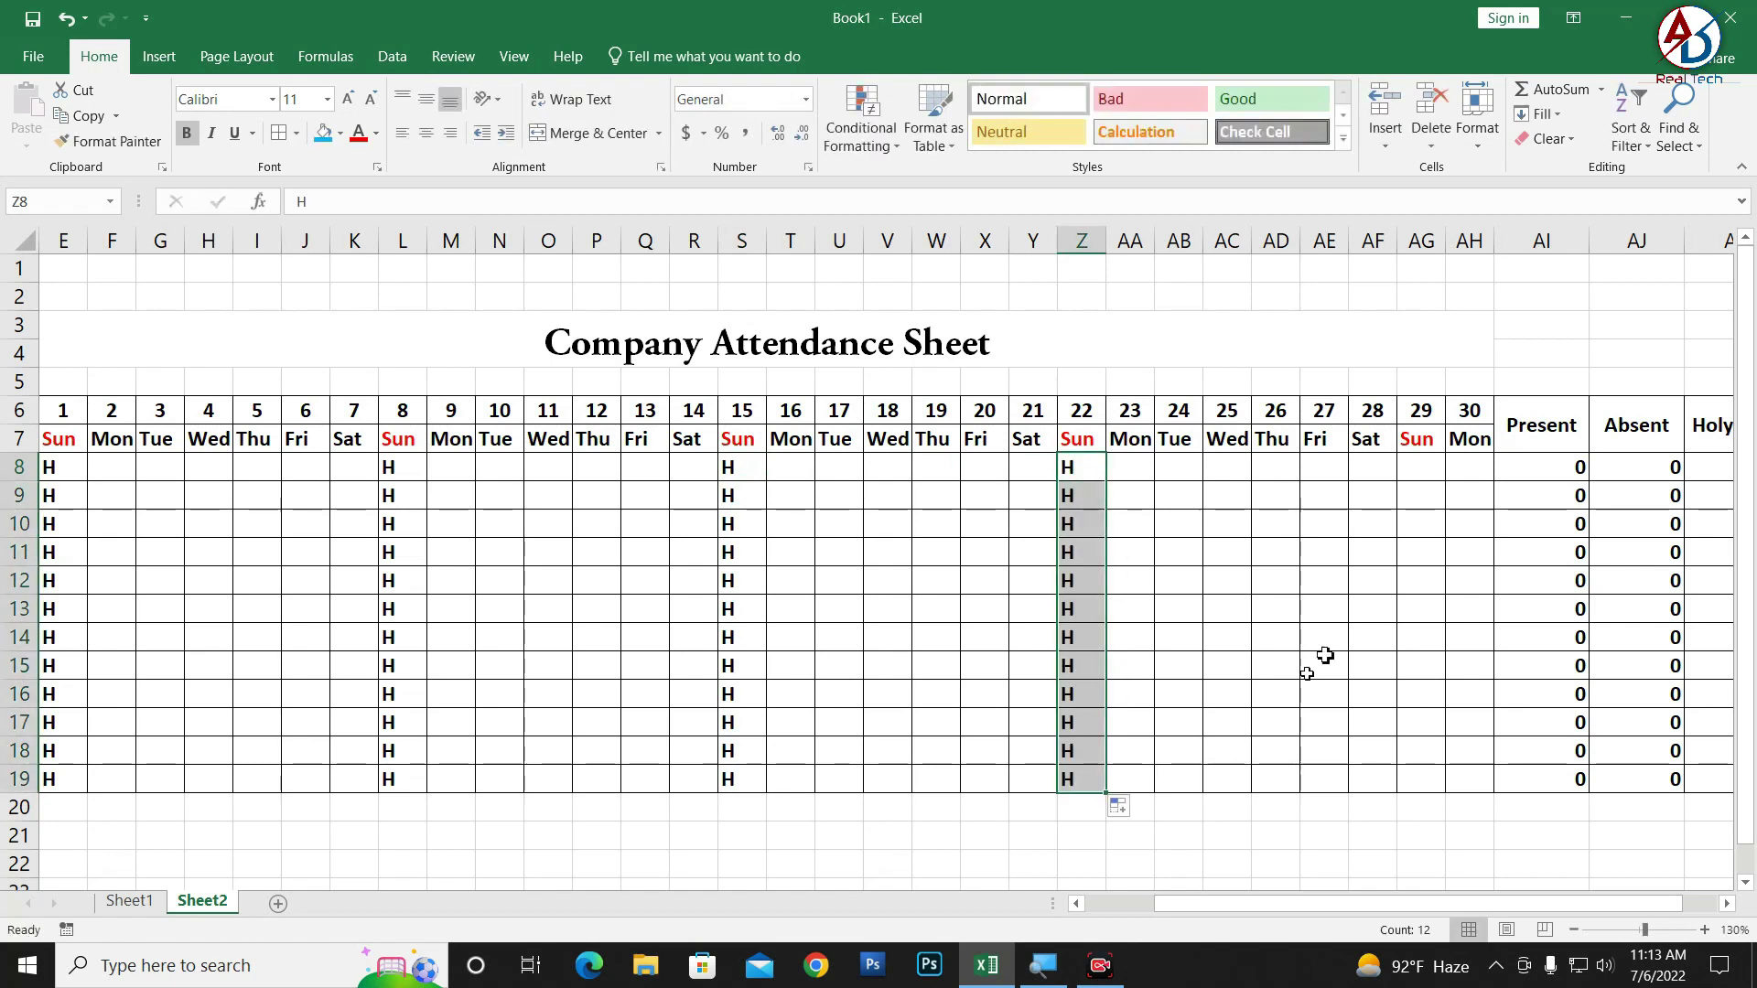
click(1422, 470)
text(H)
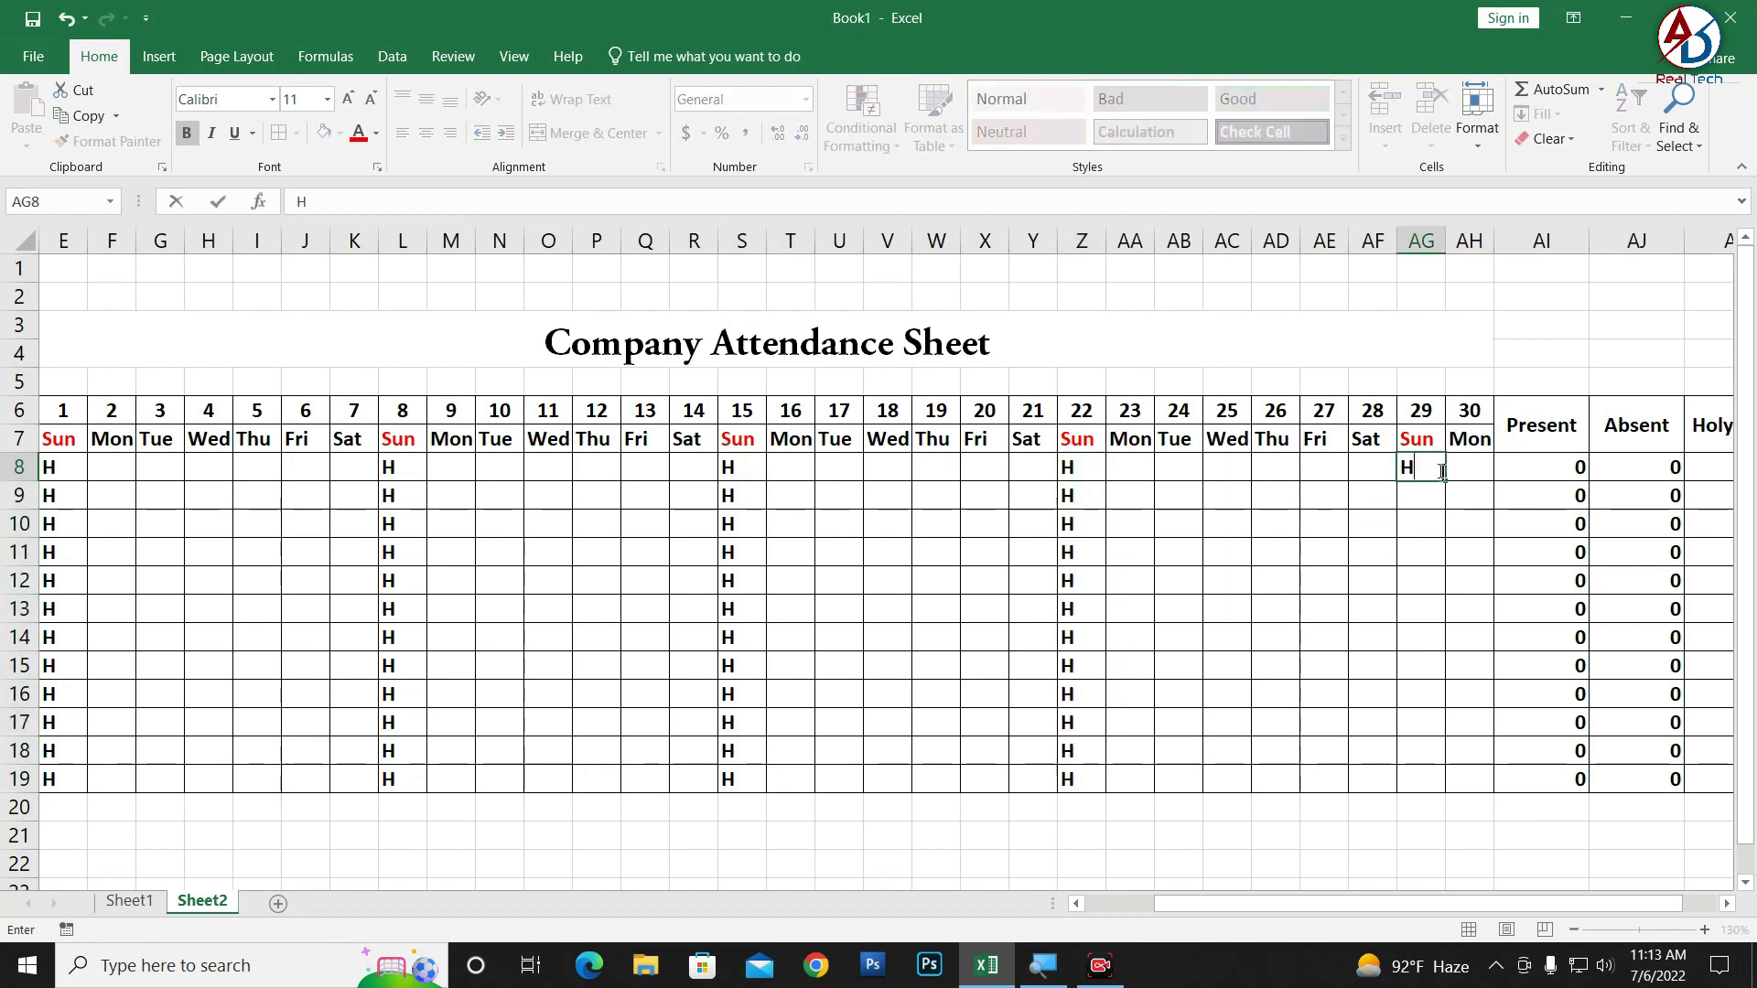
double_click(1450, 483)
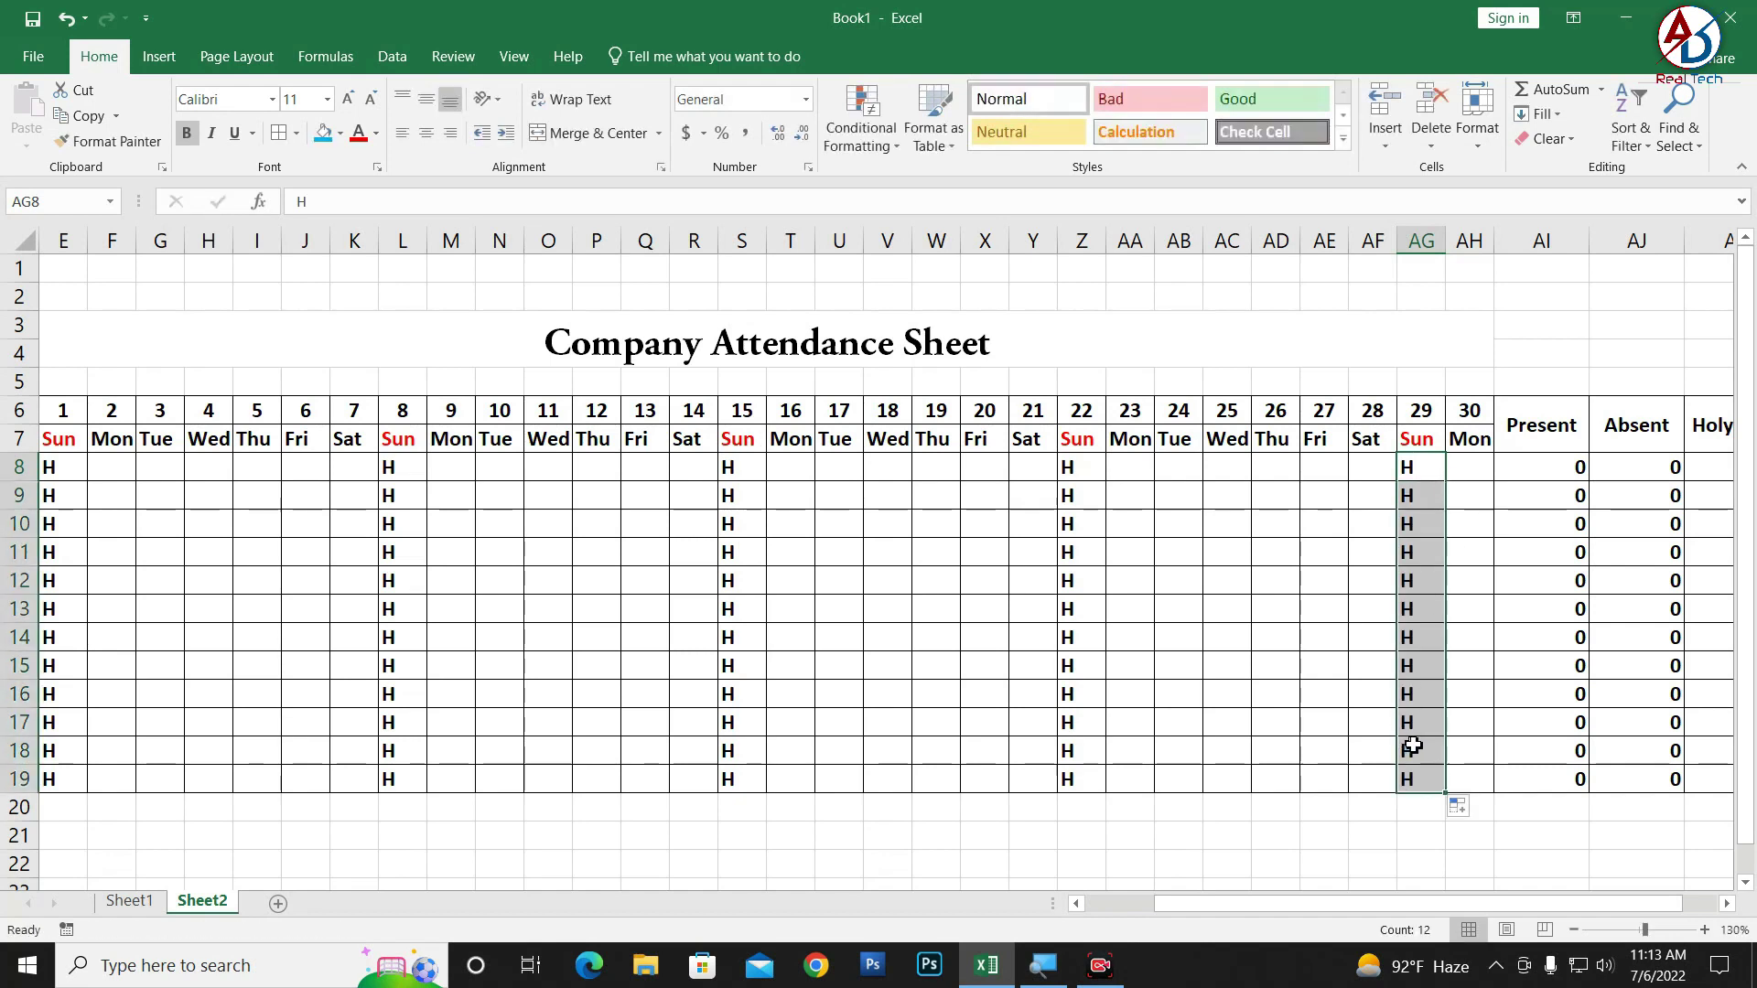
drag(1501, 903, 1534, 903)
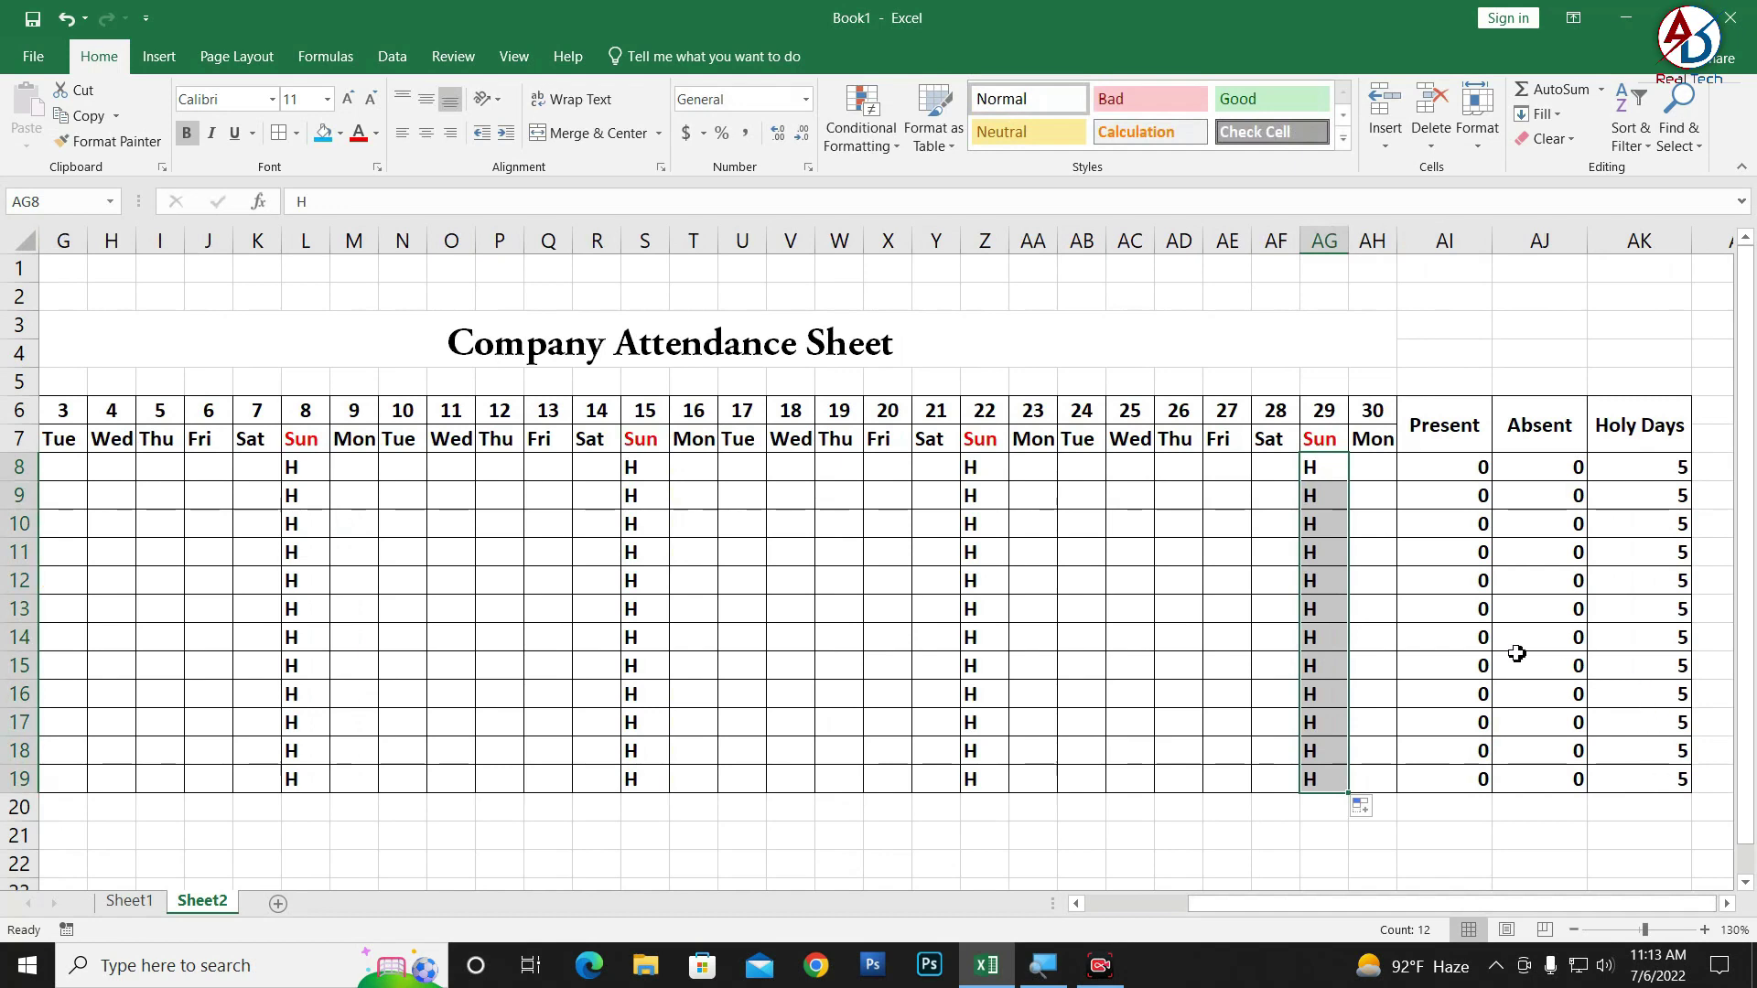
- Fill H down the day-29 Sunday column and confirm every Holy Days total reads 5
drag(1664, 903, 1533, 904)
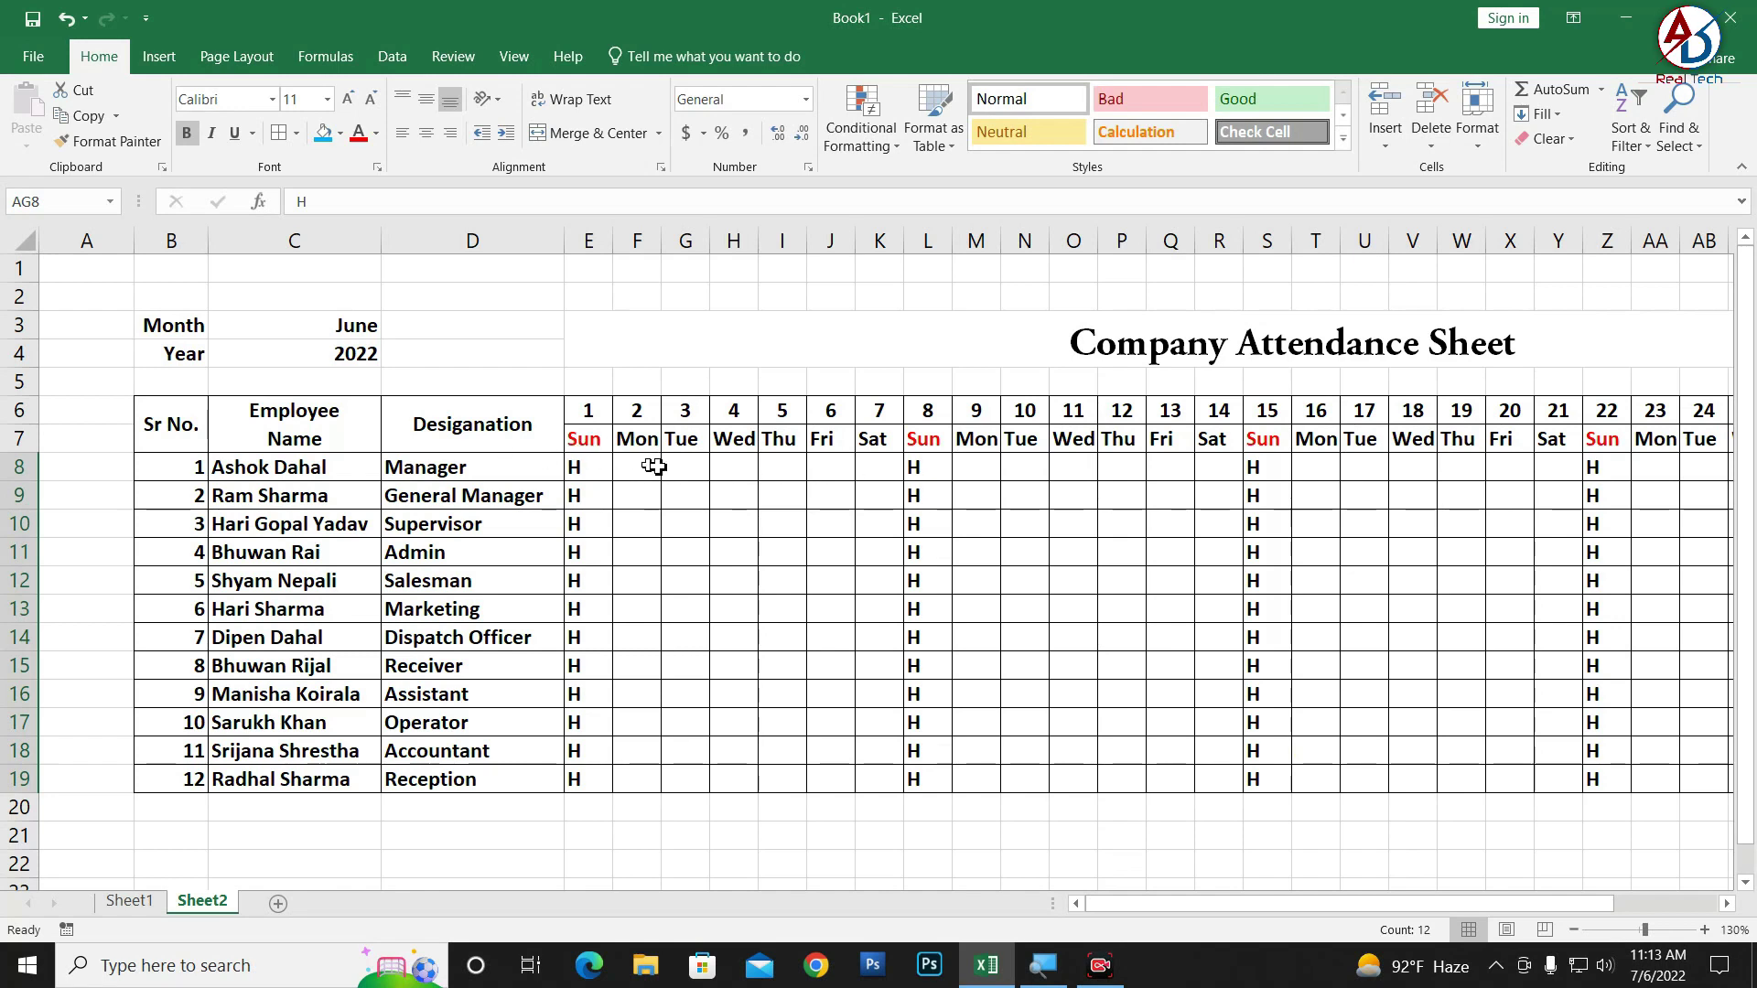
drag(1263, 895, 1525, 895)
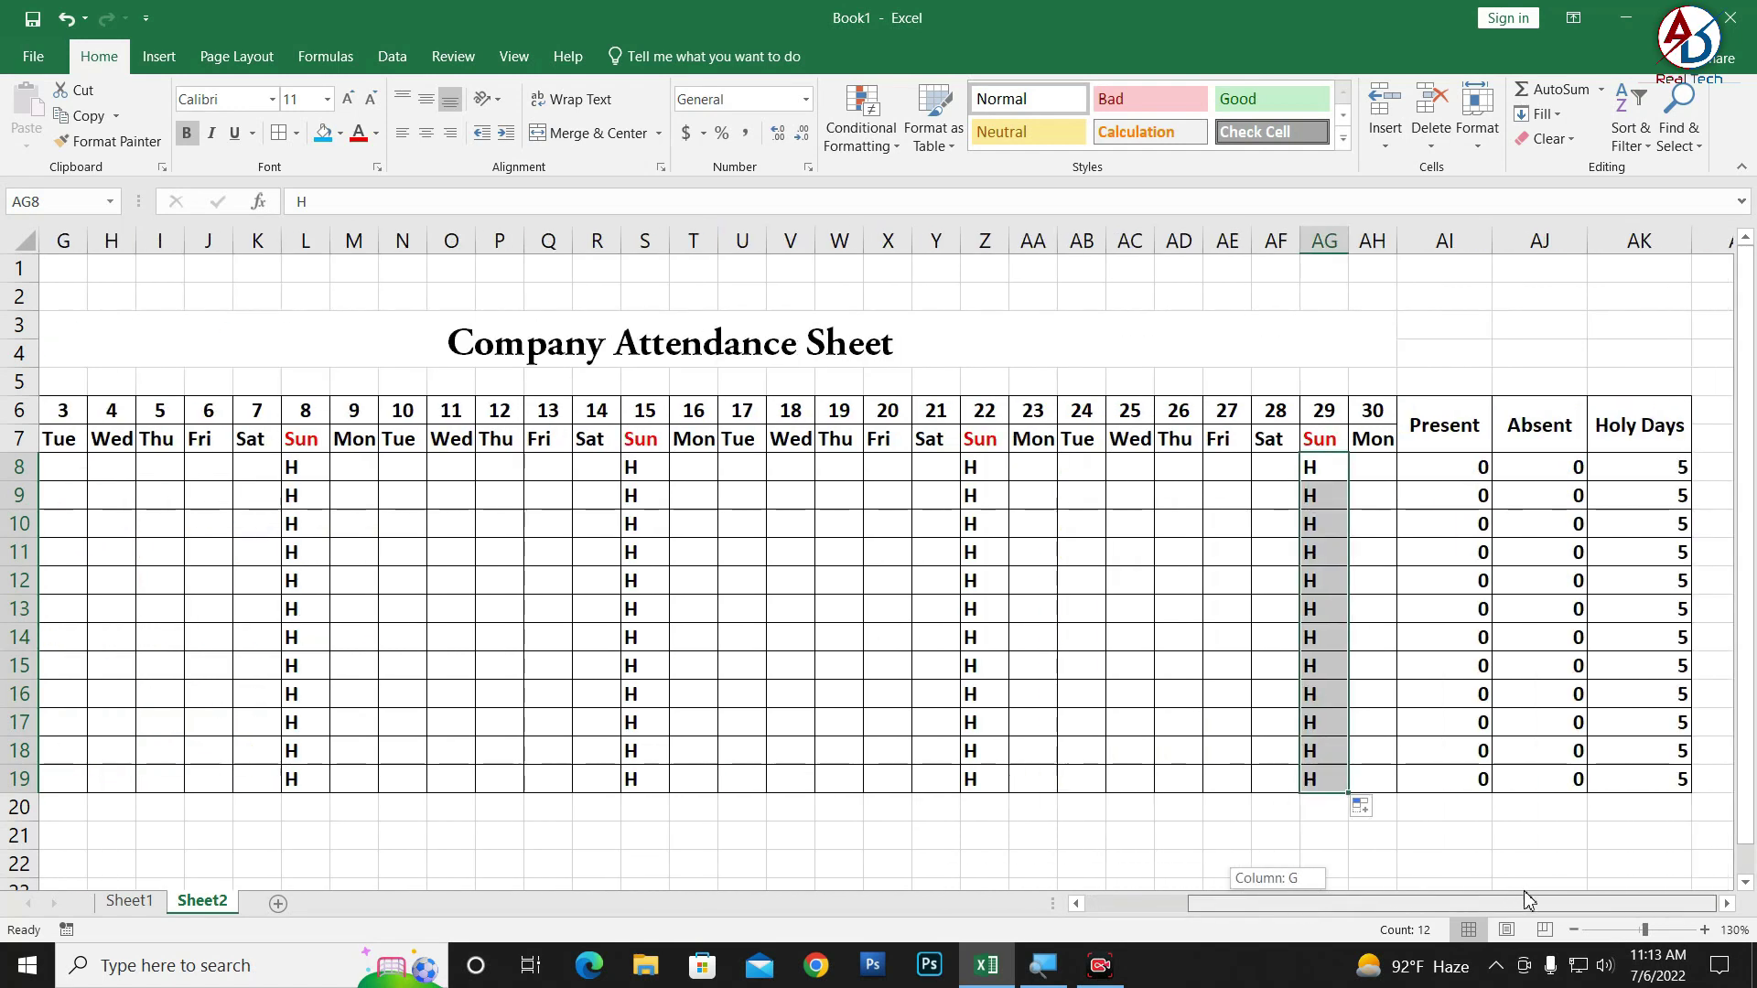
drag(1446, 908, 1375, 909)
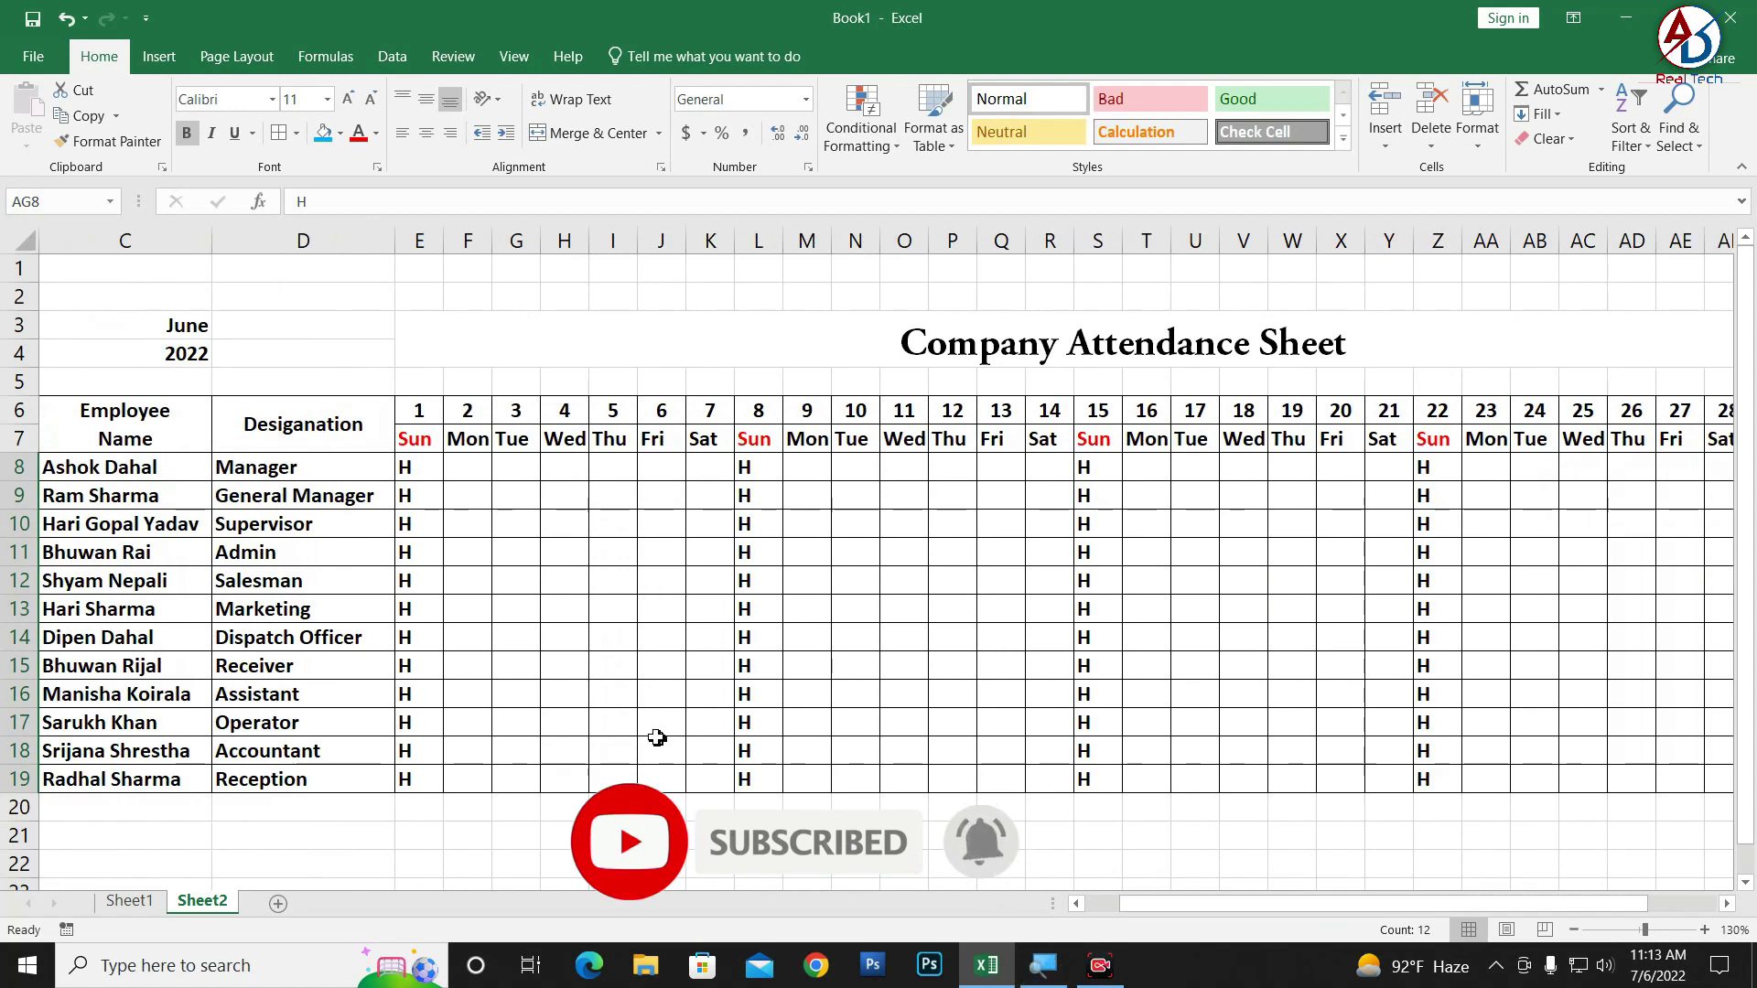
- Mark days 2–7 as P in row 8 and copy them down to every employee
click(474, 471)
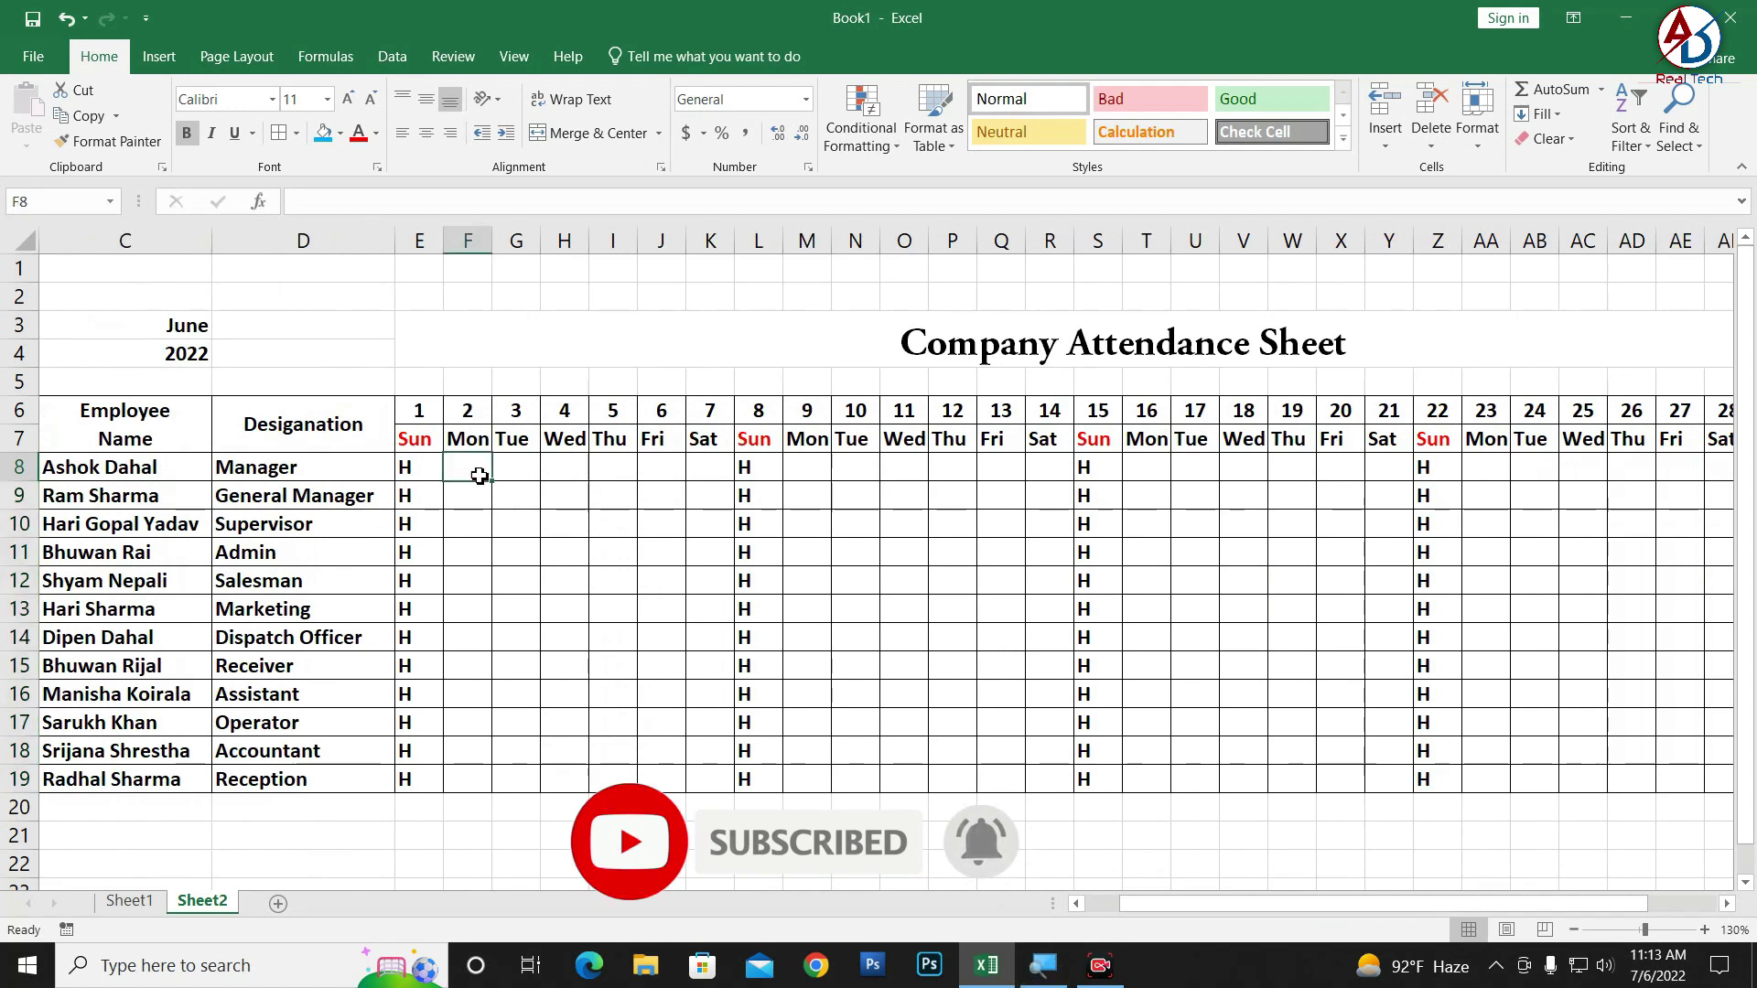
text(P)
click(518, 468)
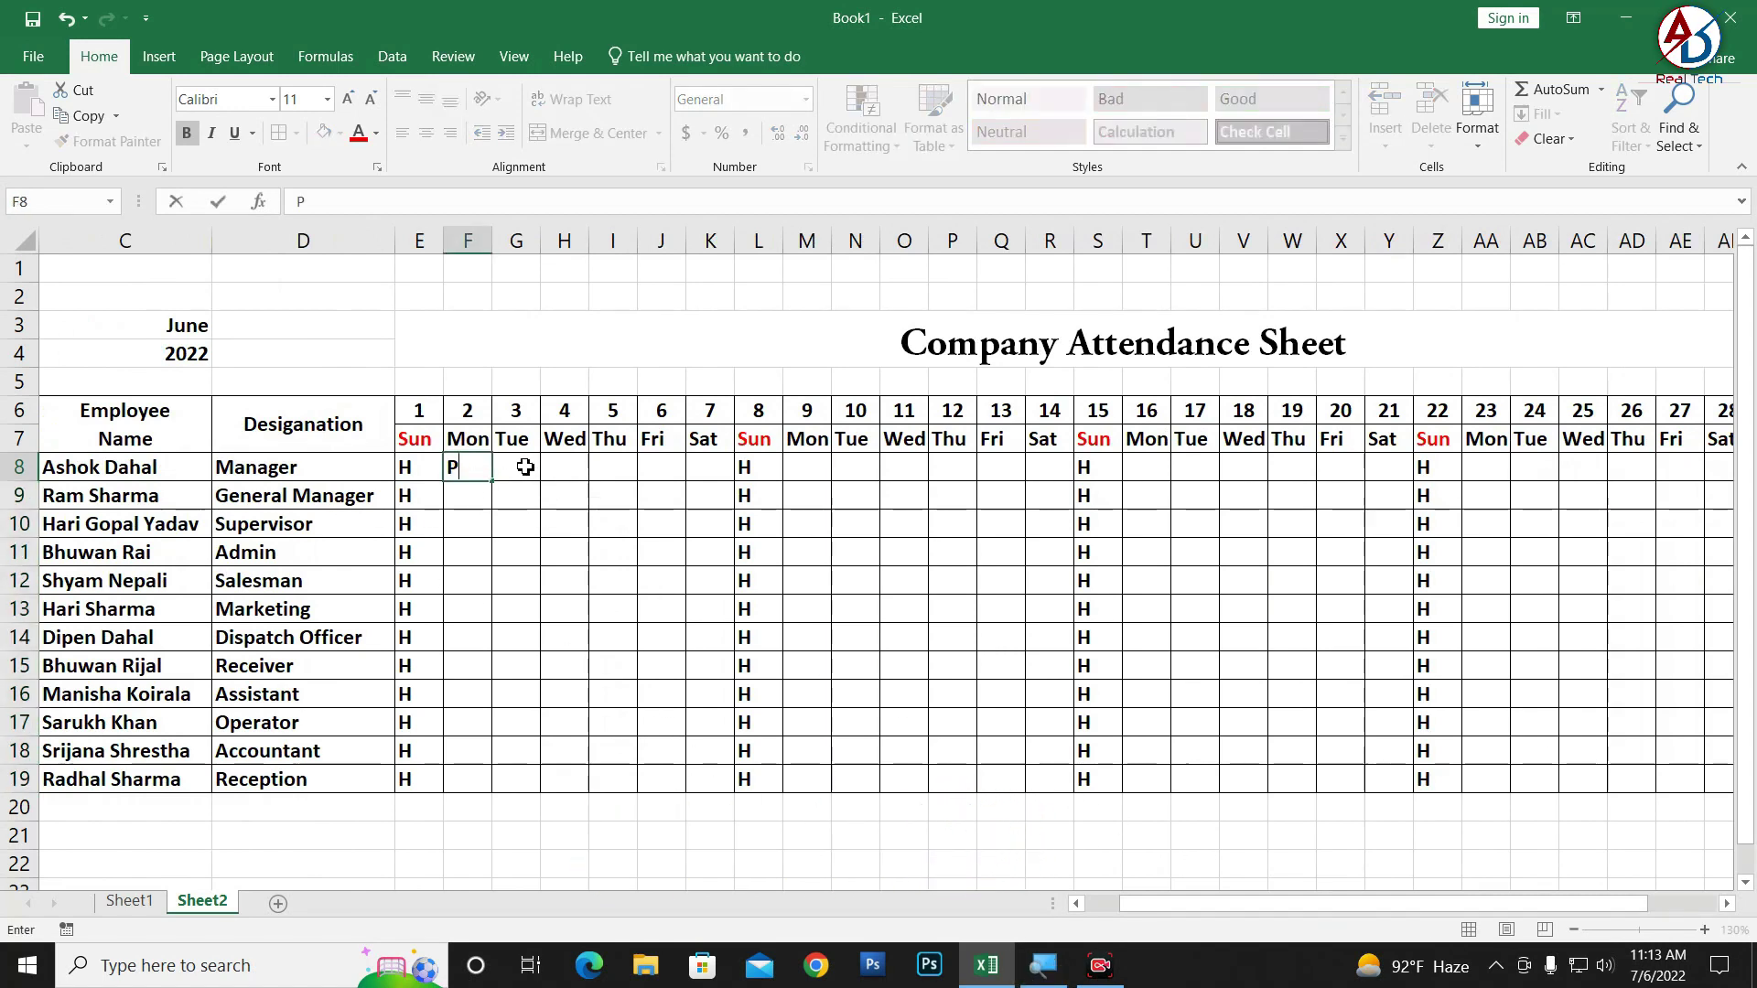
text(P)
click(562, 471)
text(P)
click(608, 472)
text(P)
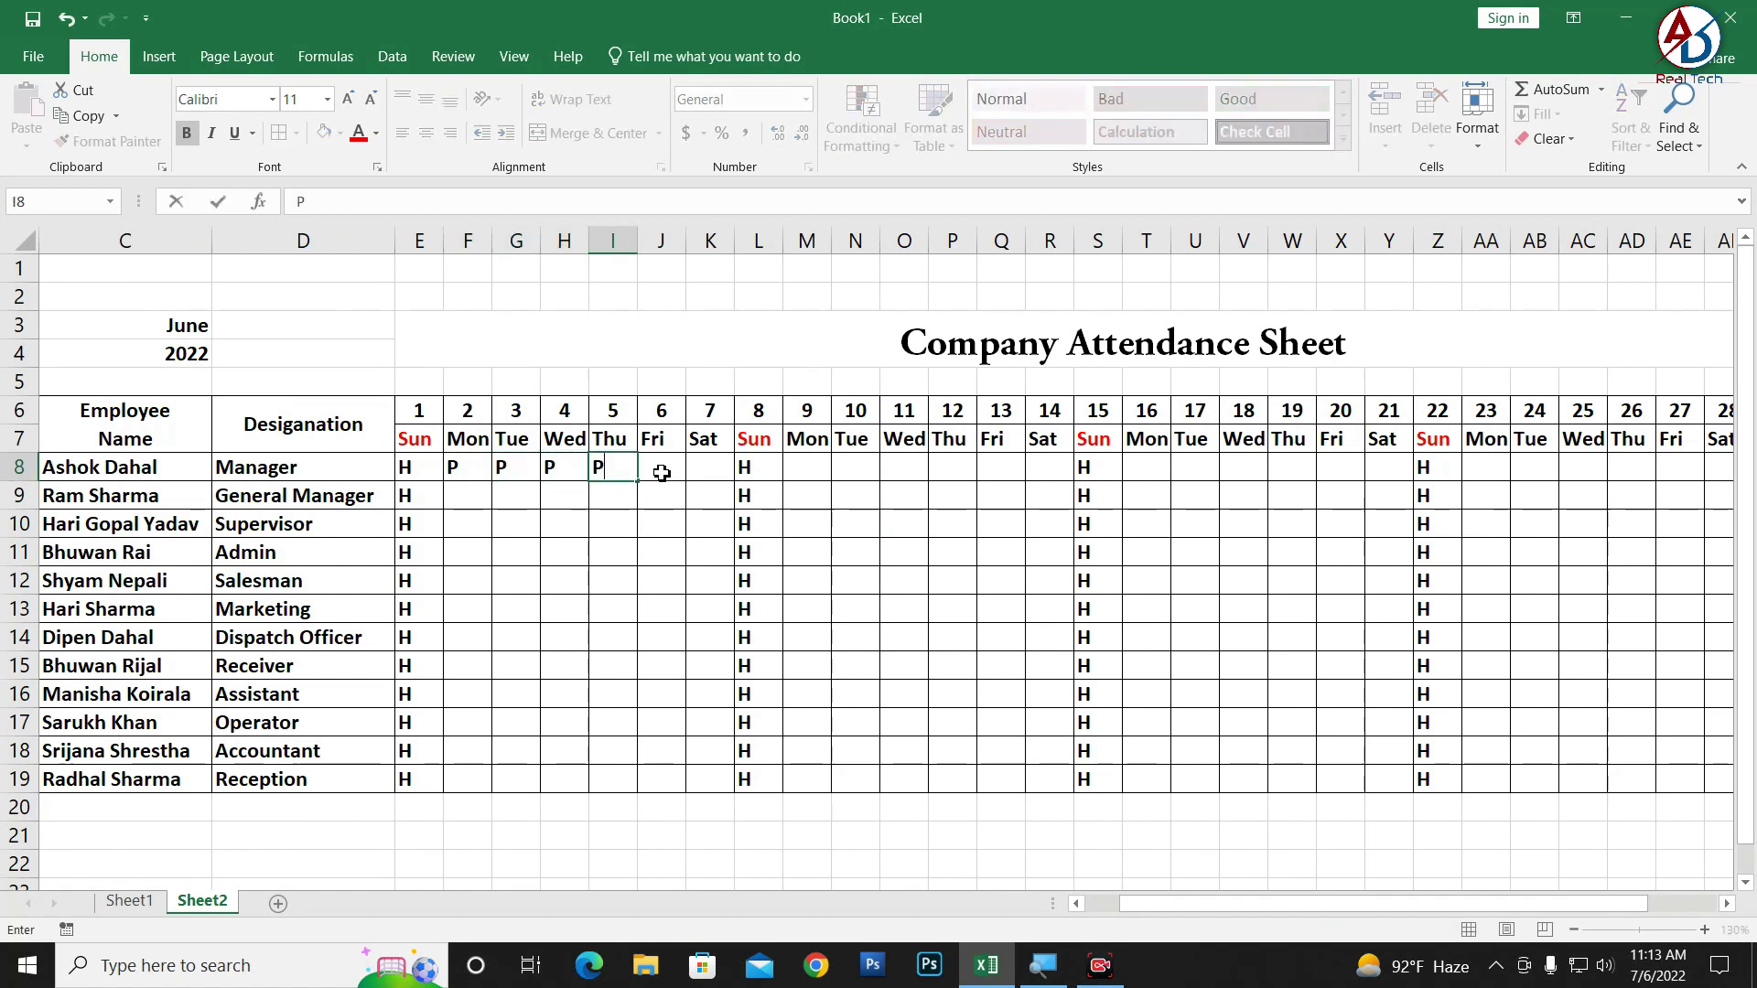
click(668, 471)
text(P)
click(700, 472)
text(P)
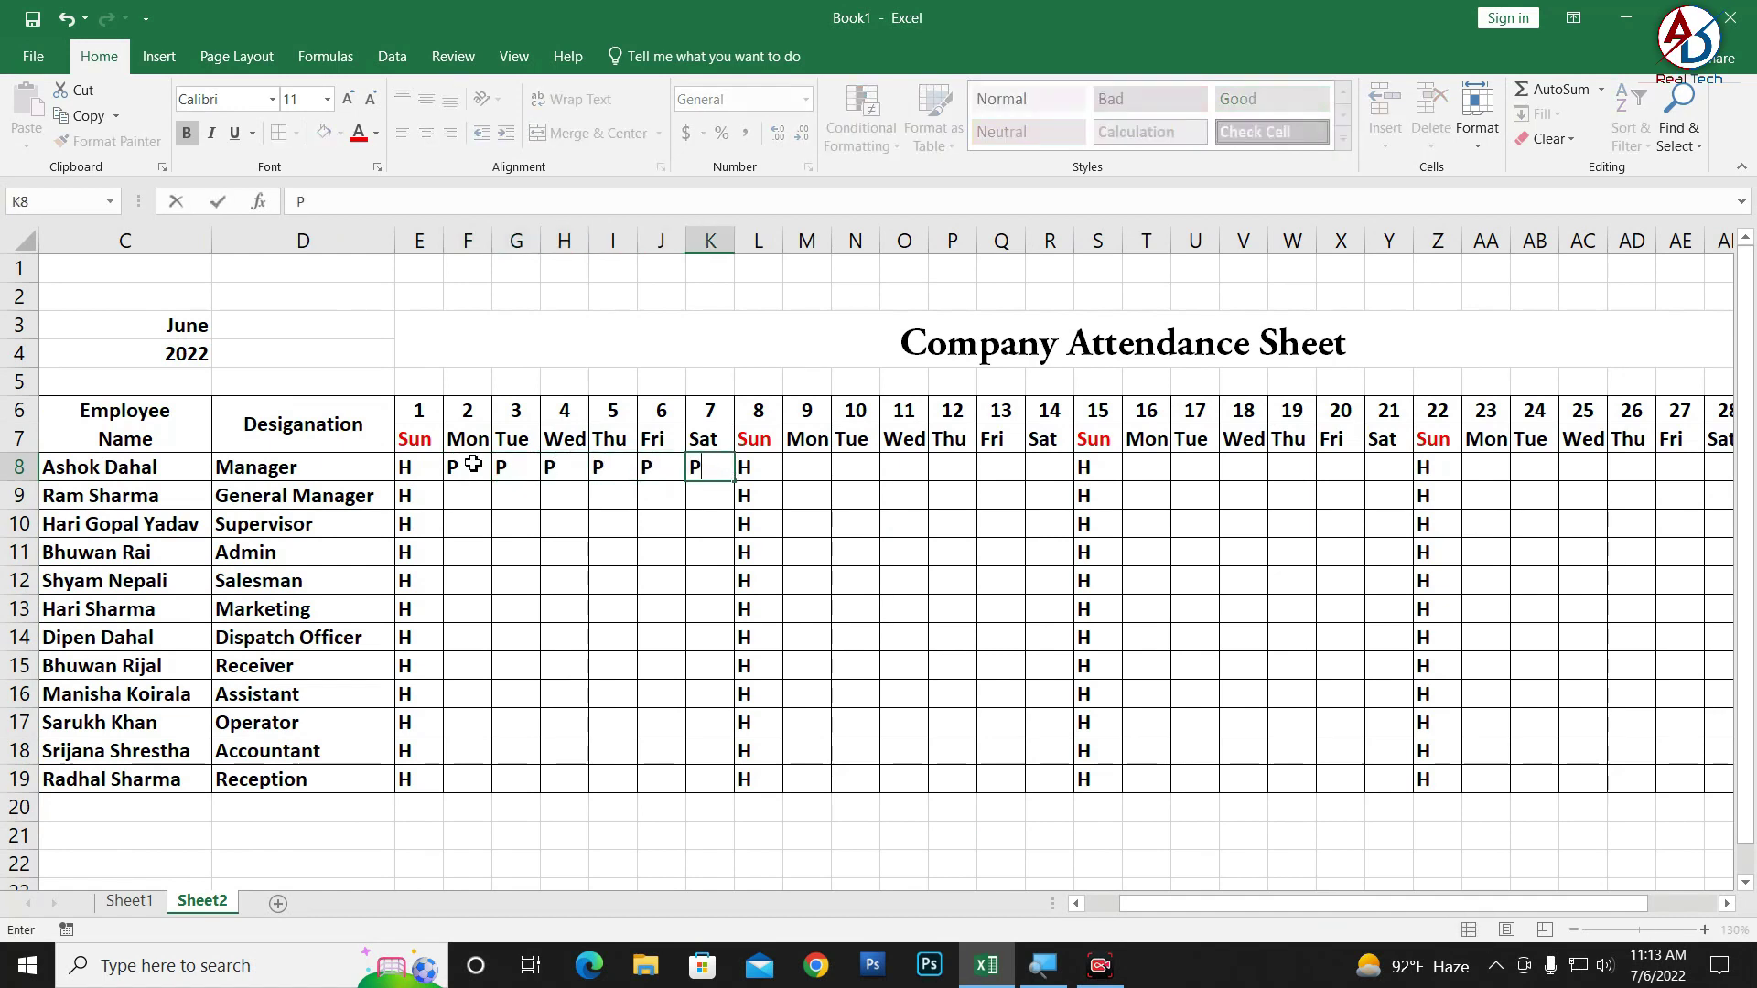
mouse_move(473, 464)
mouse_down()
mouse_move(710, 468)
mouse_move(737, 789)
mouse_up()
- Fill P across days 9–14 and on day 16 for all twelve employees
click(805, 471)
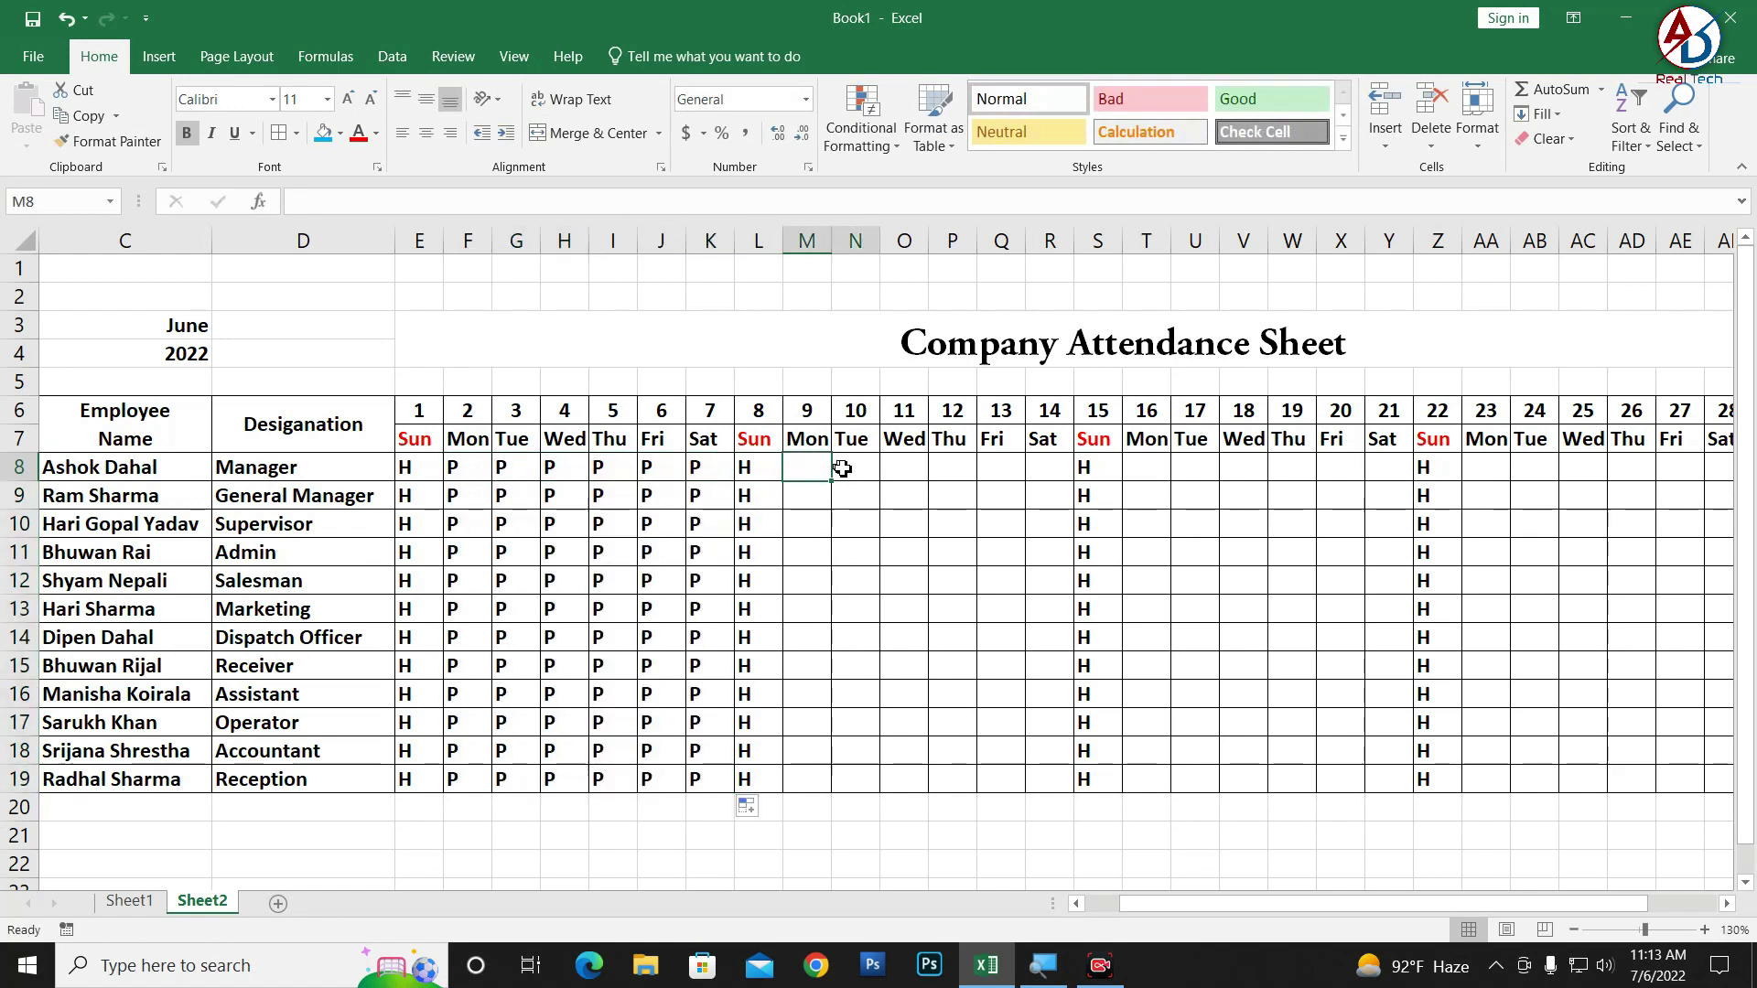
text(P)
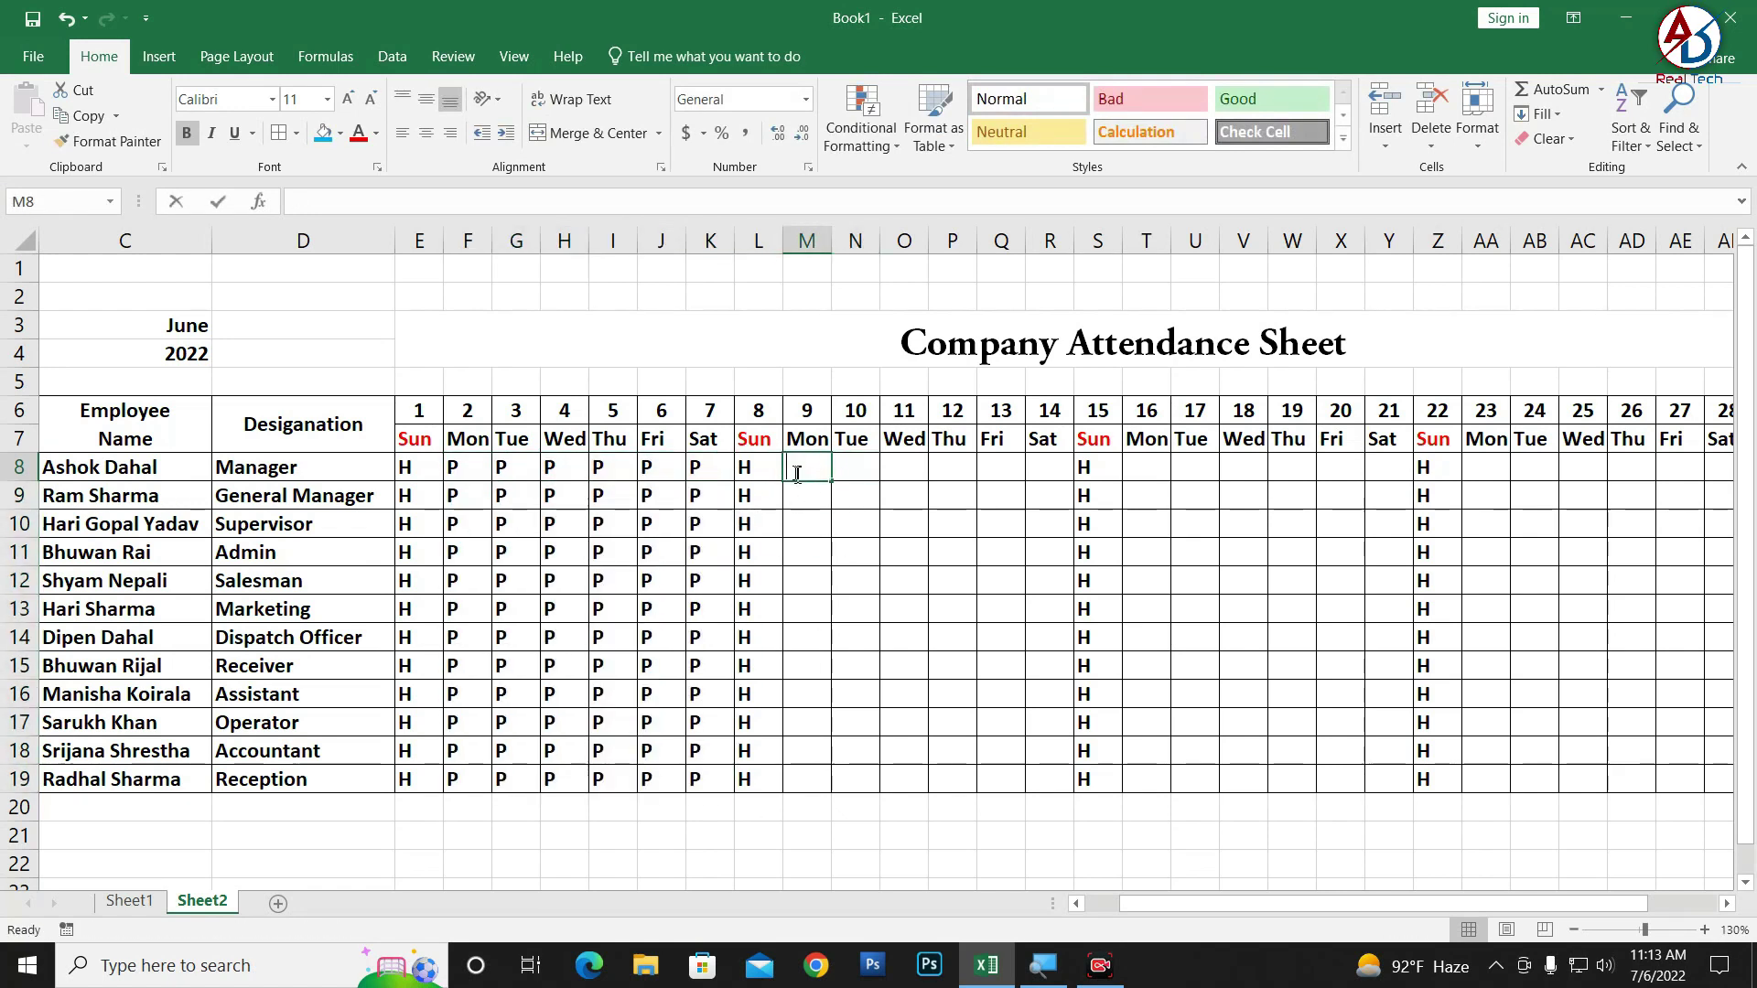
drag(832, 484, 1067, 486)
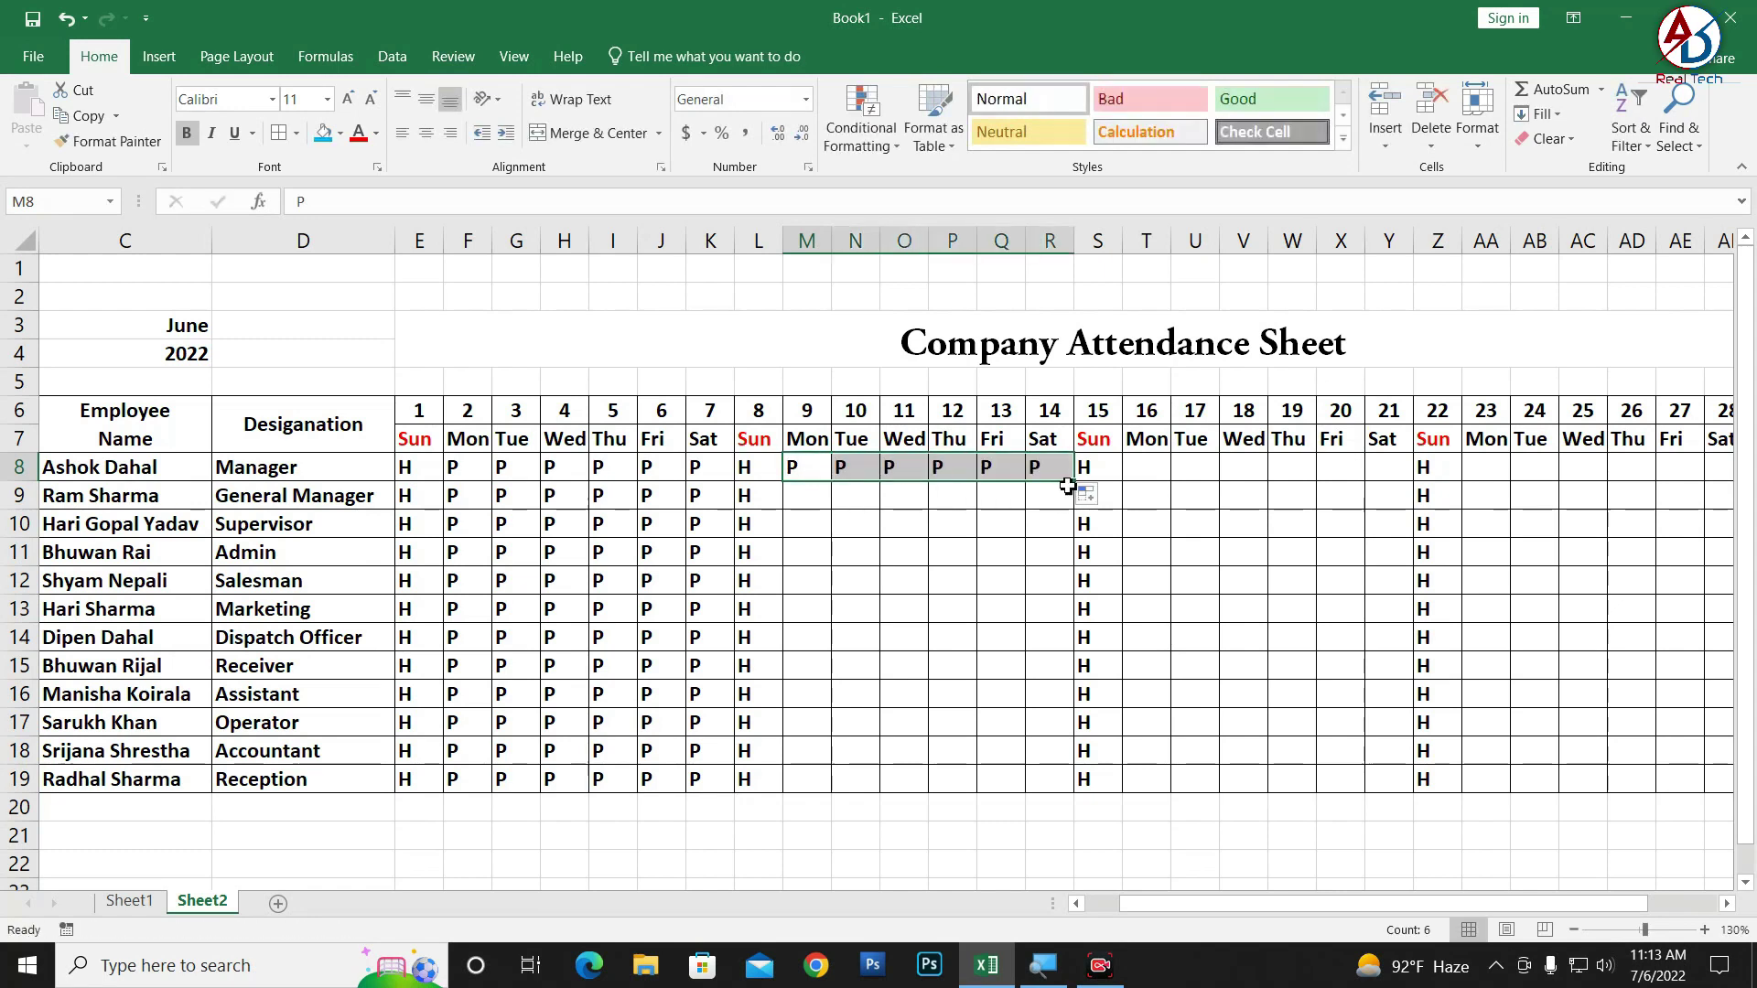
double_click(1077, 485)
click(1146, 482)
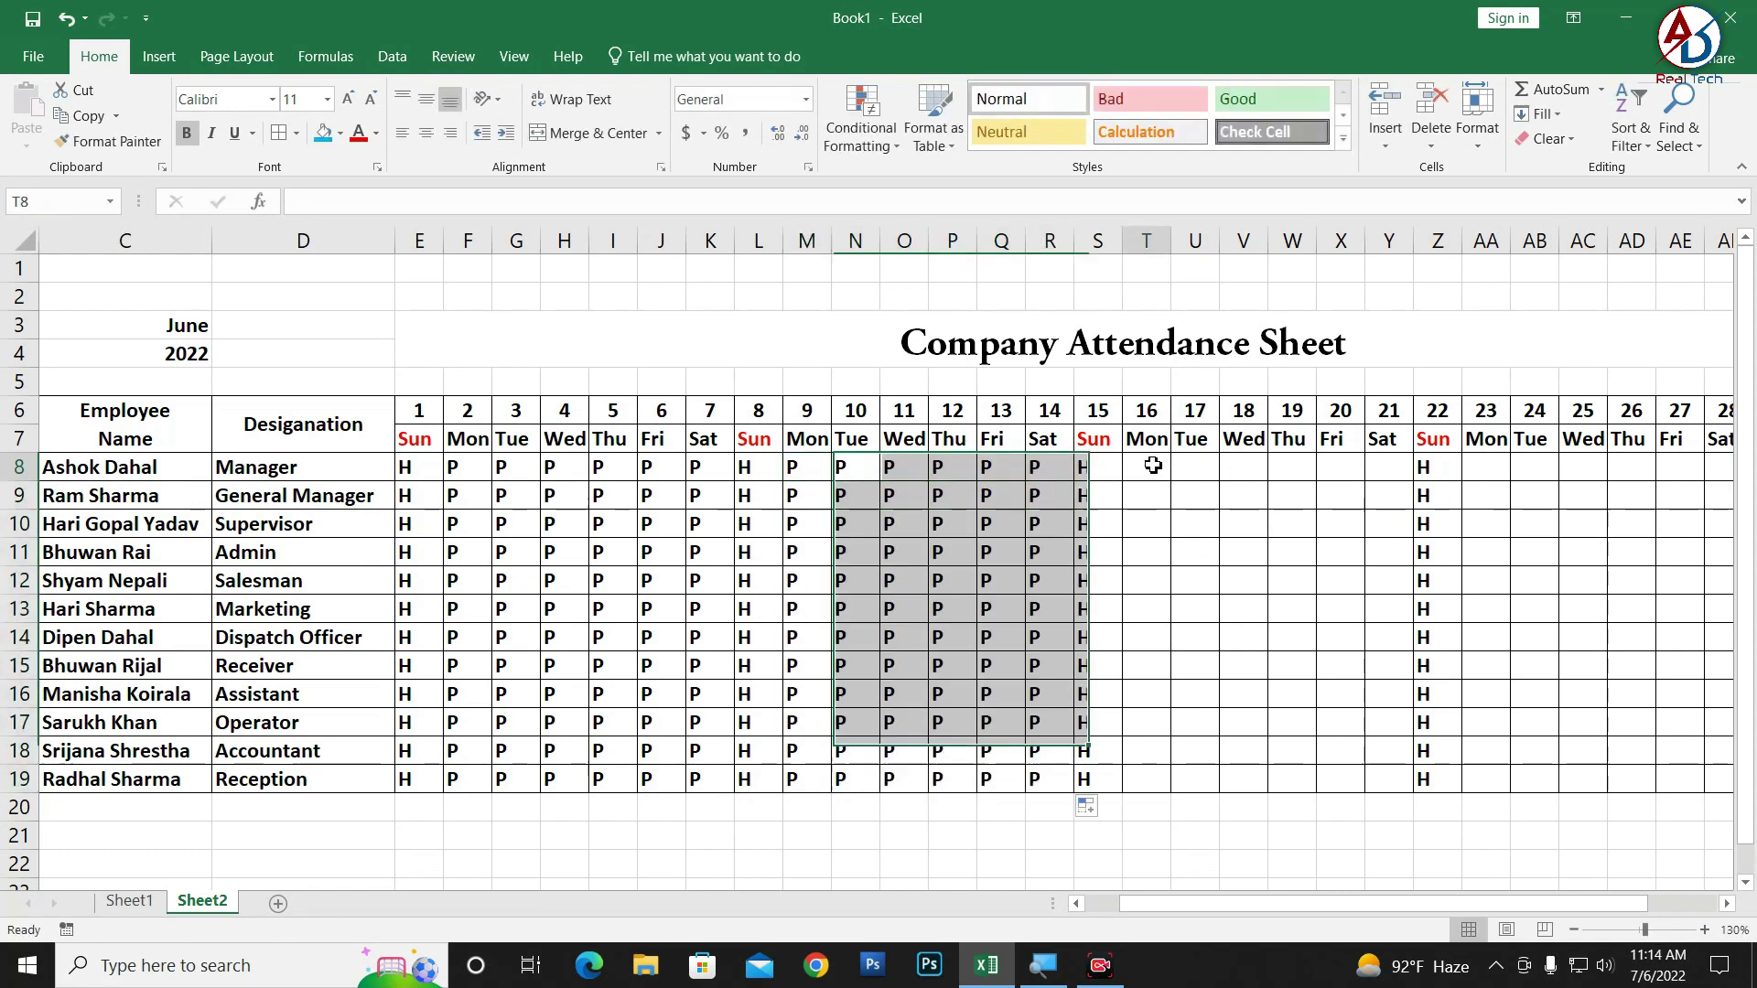
text(P)
double_click(1170, 480)
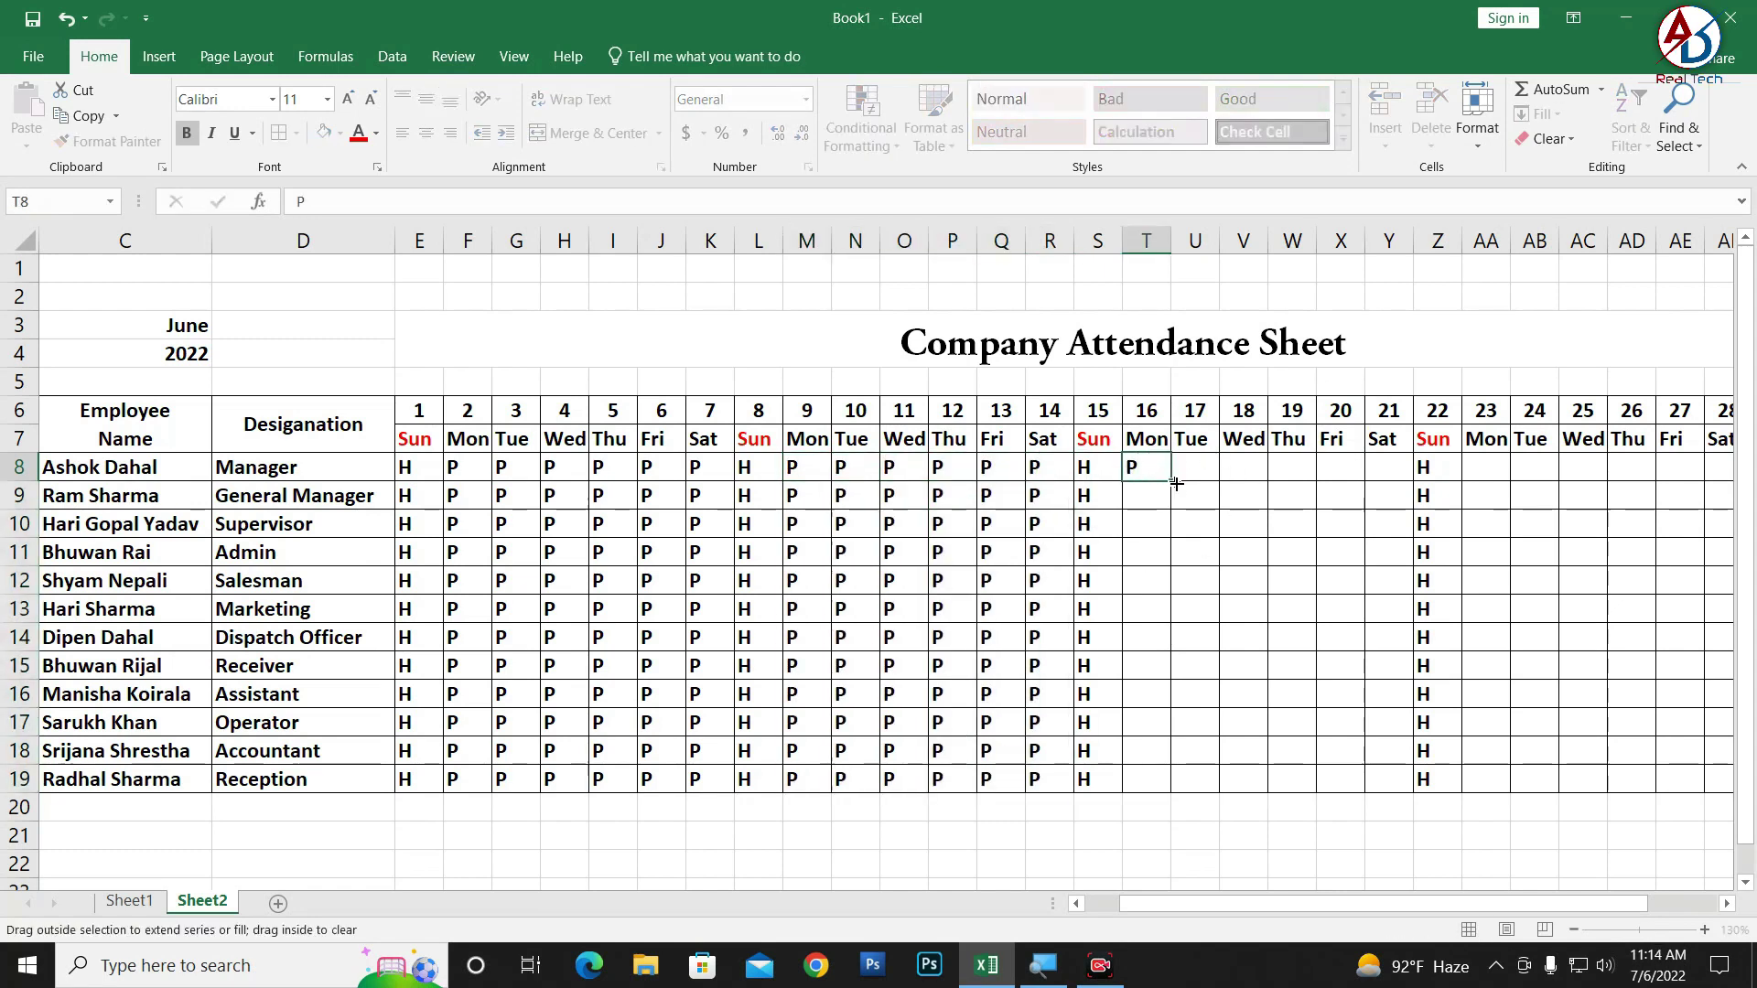
- Fill P across days 17–21 for all twelve employees
click(1196, 472)
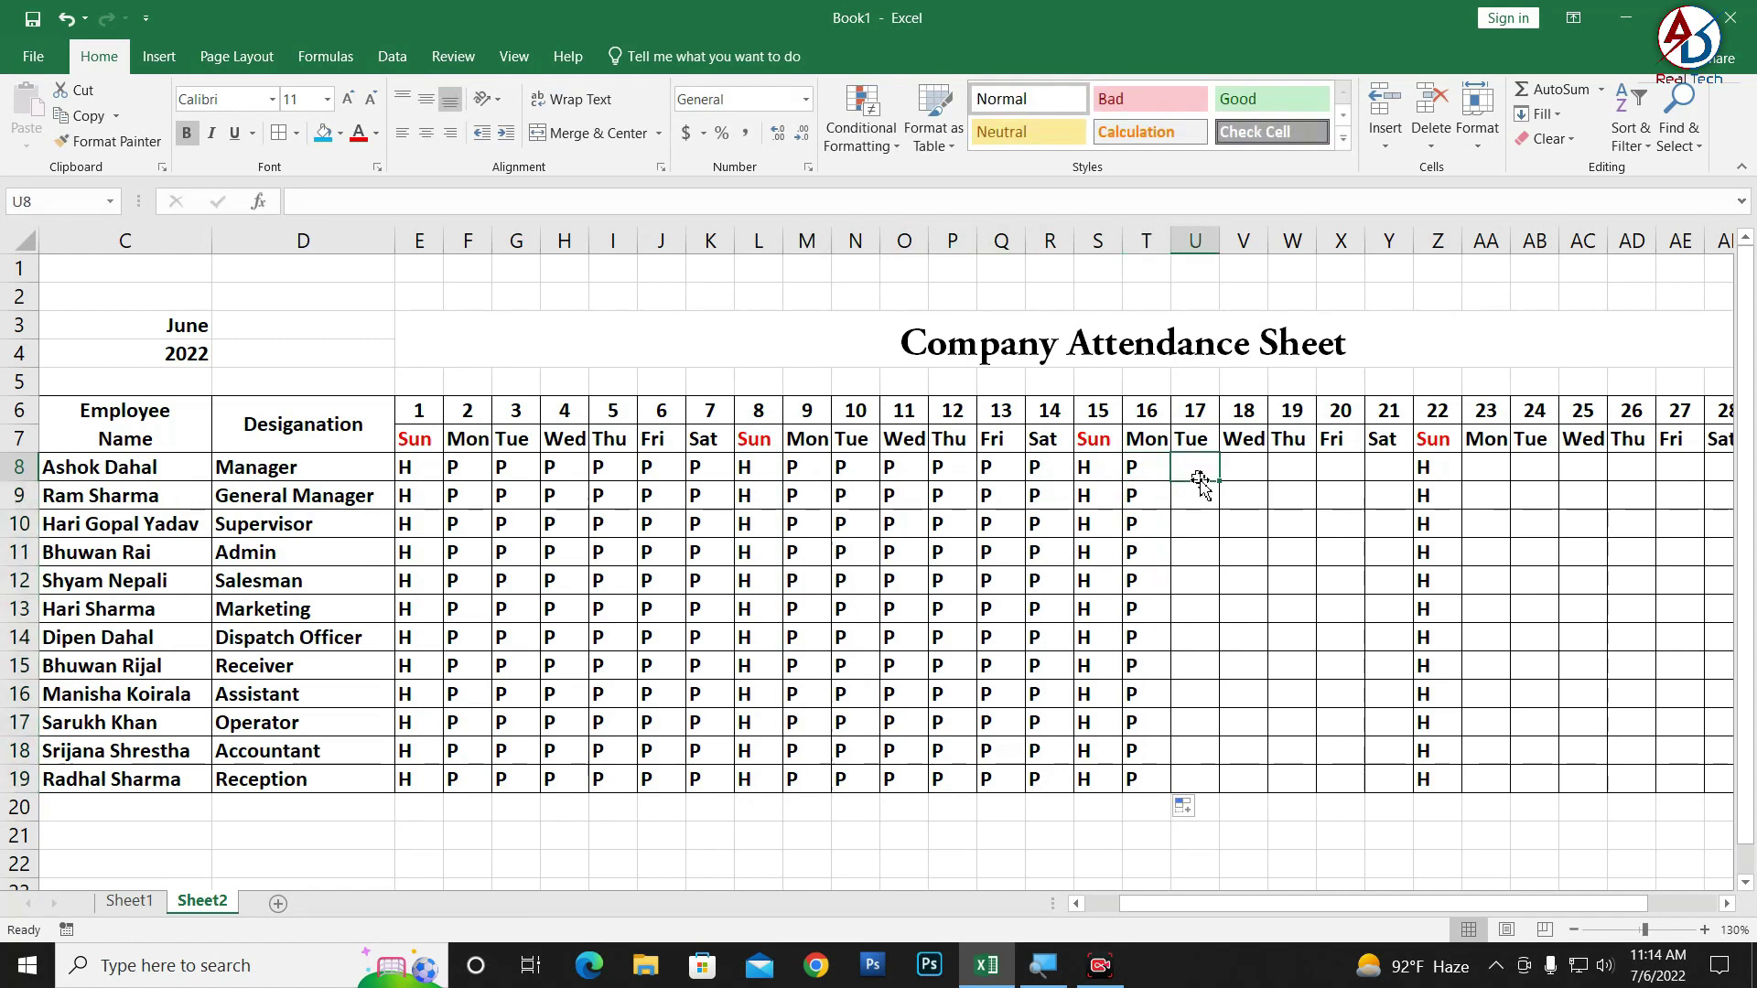
text(P)
drag(1221, 486, 1421, 477)
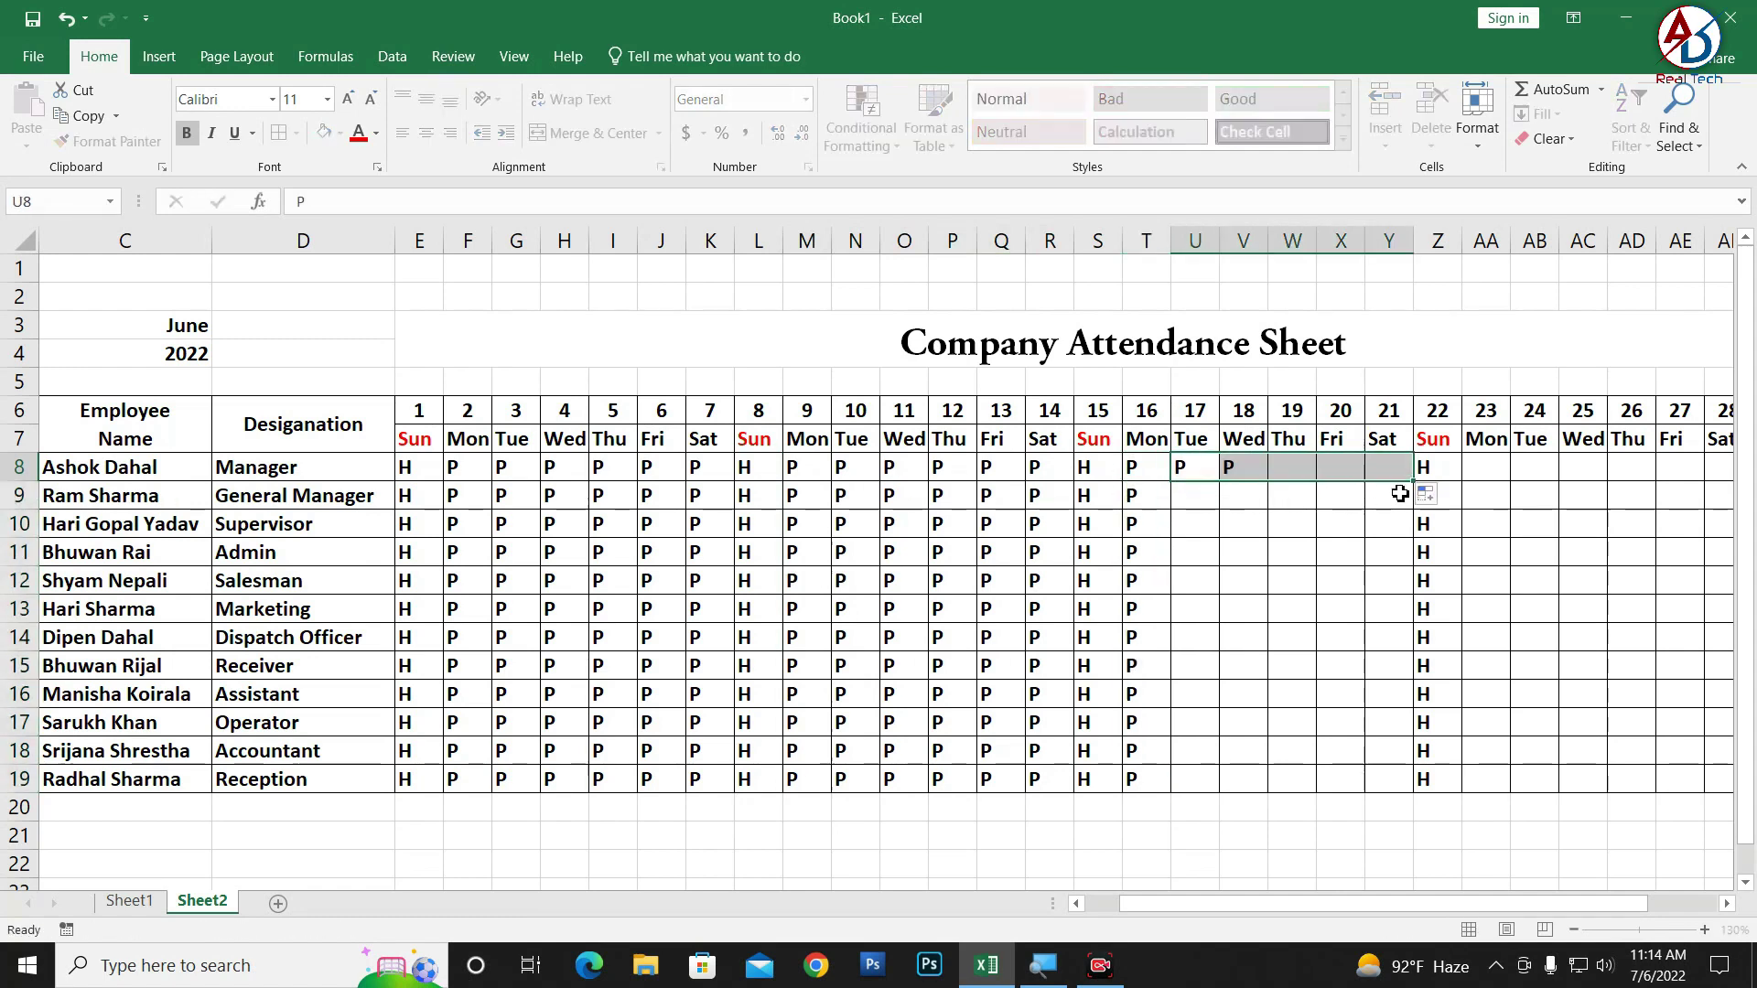
click(1421, 472)
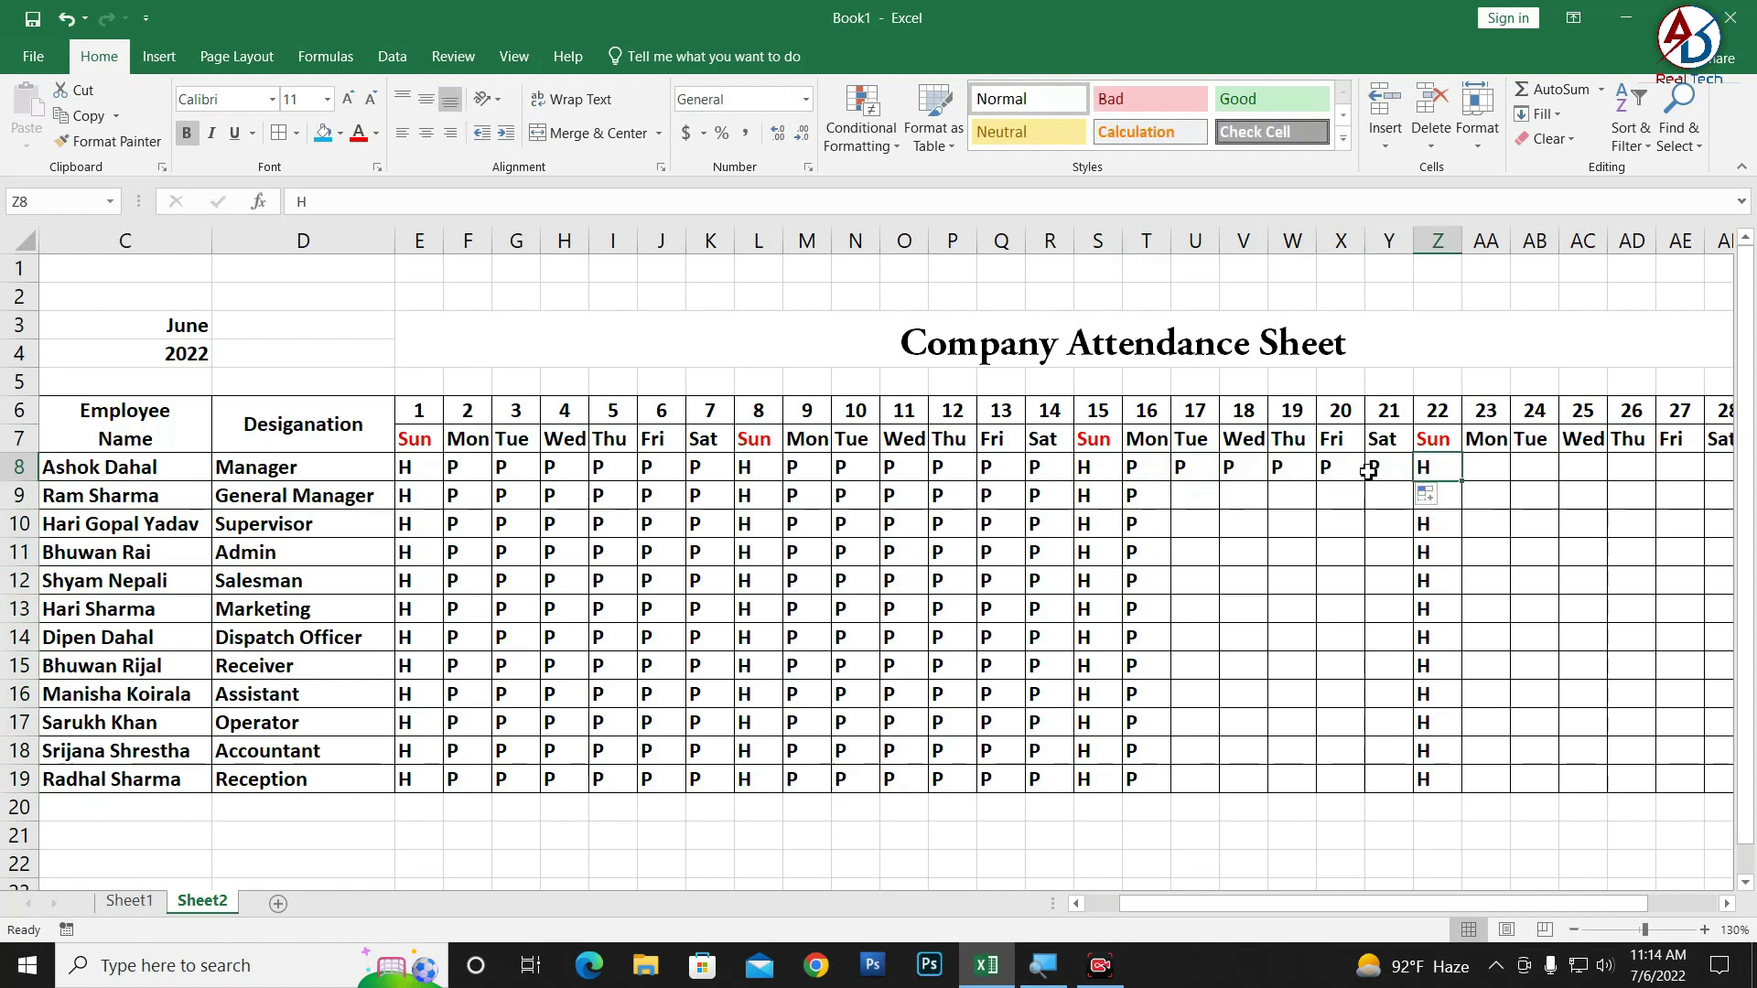
drag(1180, 472, 1391, 478)
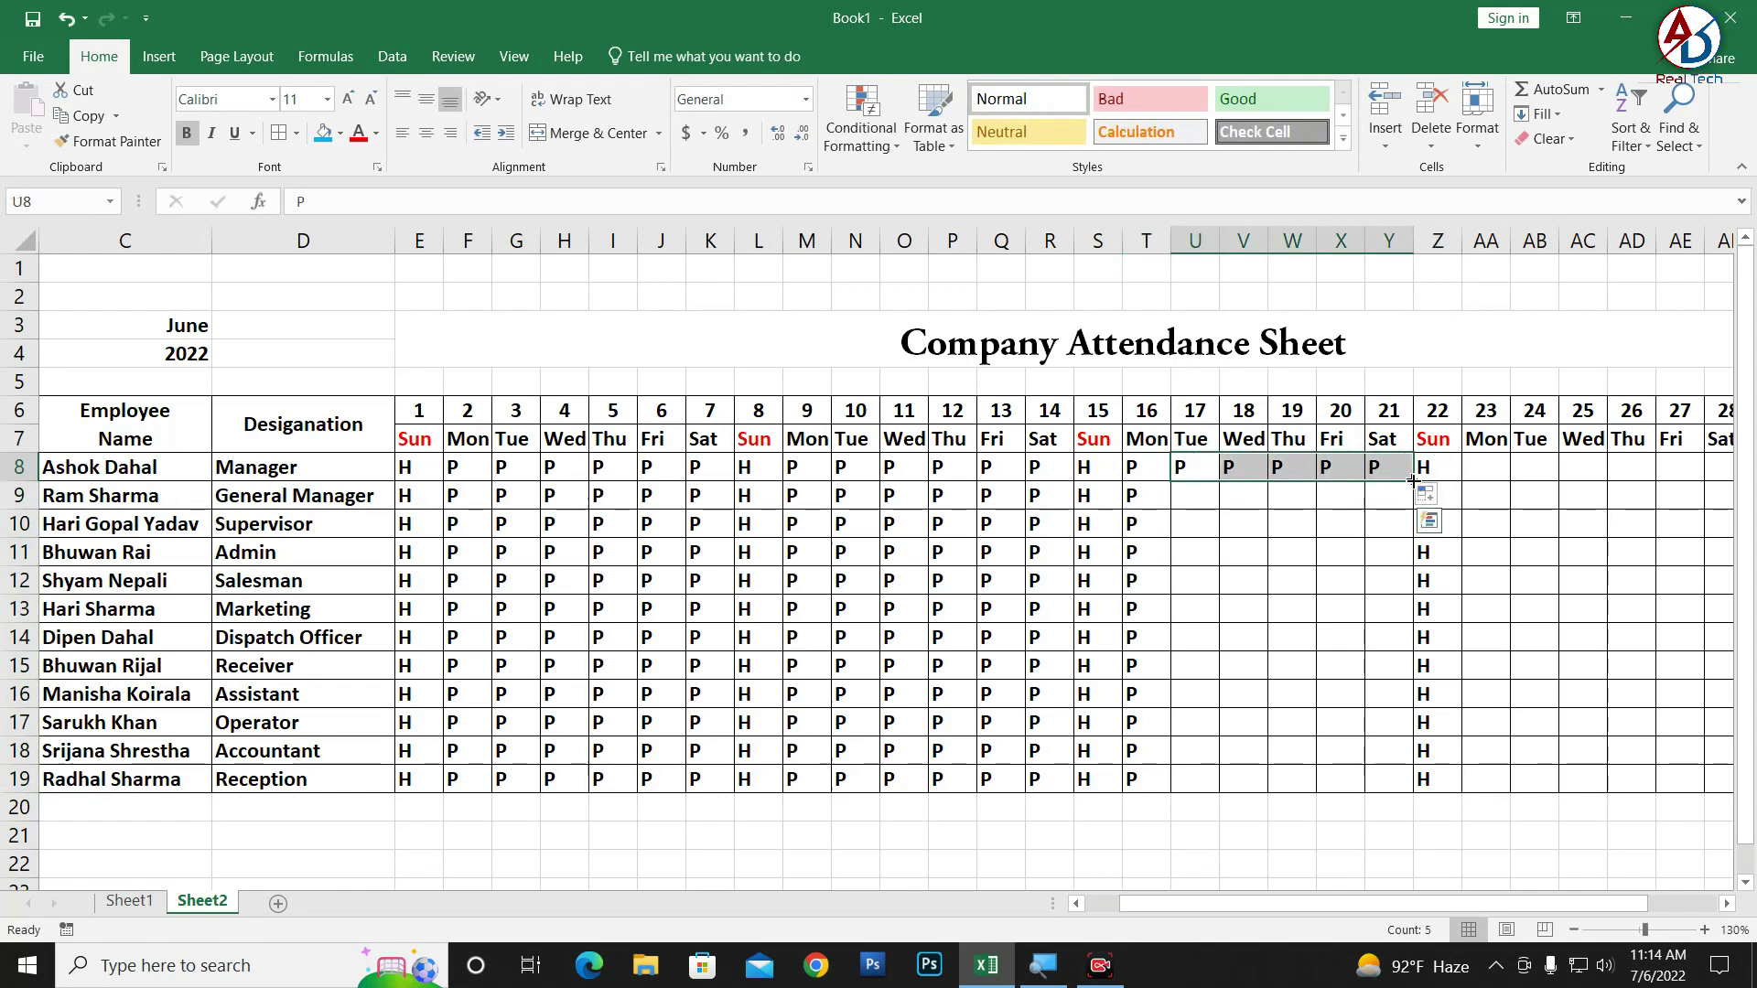
double_click(1413, 479)
- Fill P across days 23–28 and on day 30 for all employees, giving 25 Present each
click(1482, 473)
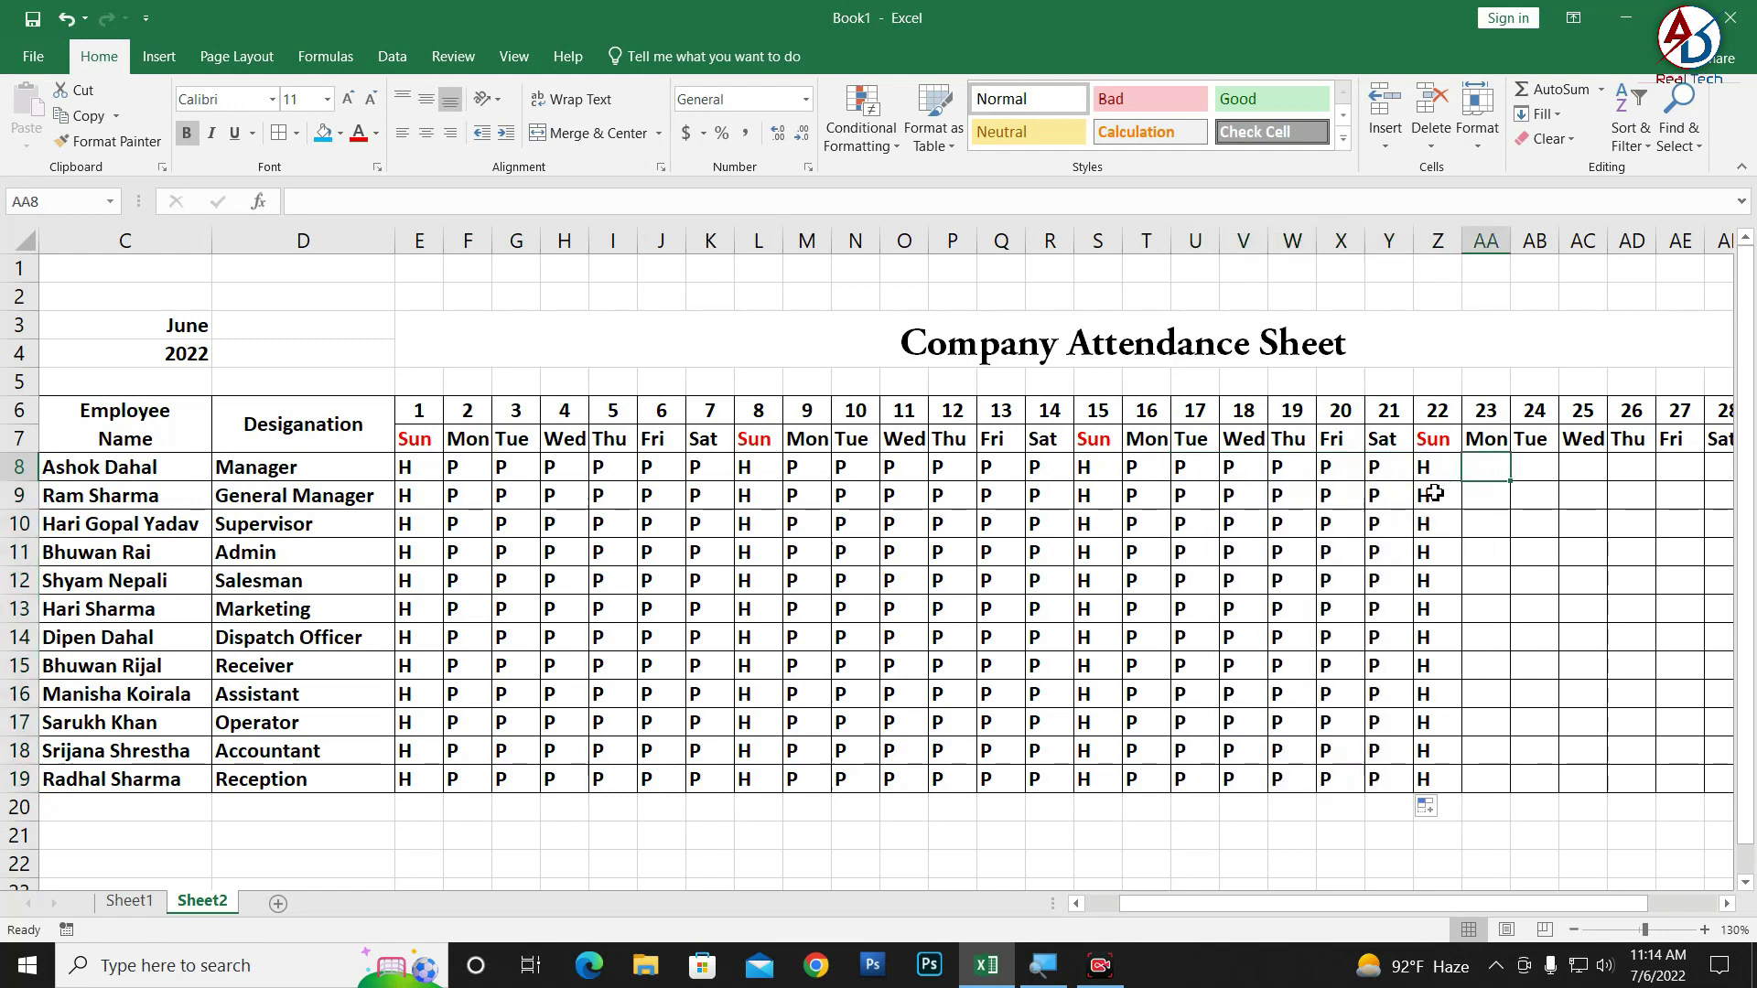
text(P)
scroll(1154, 524, right, 3)
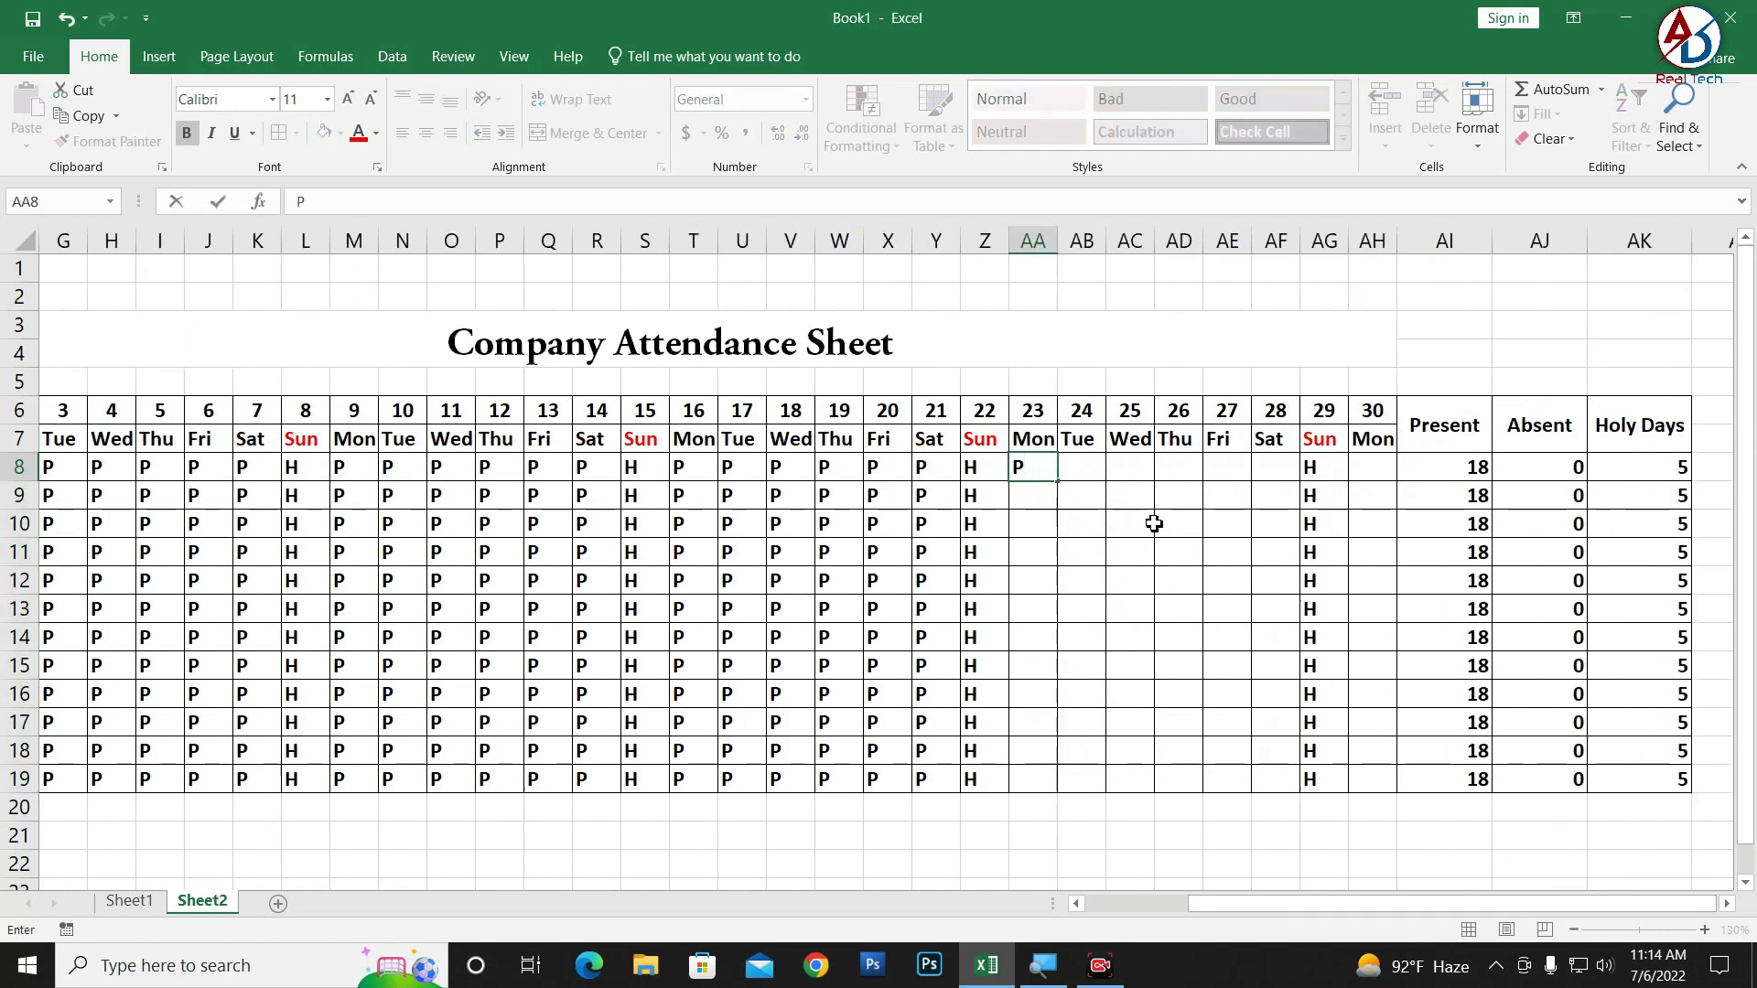
drag(1057, 480, 1295, 482)
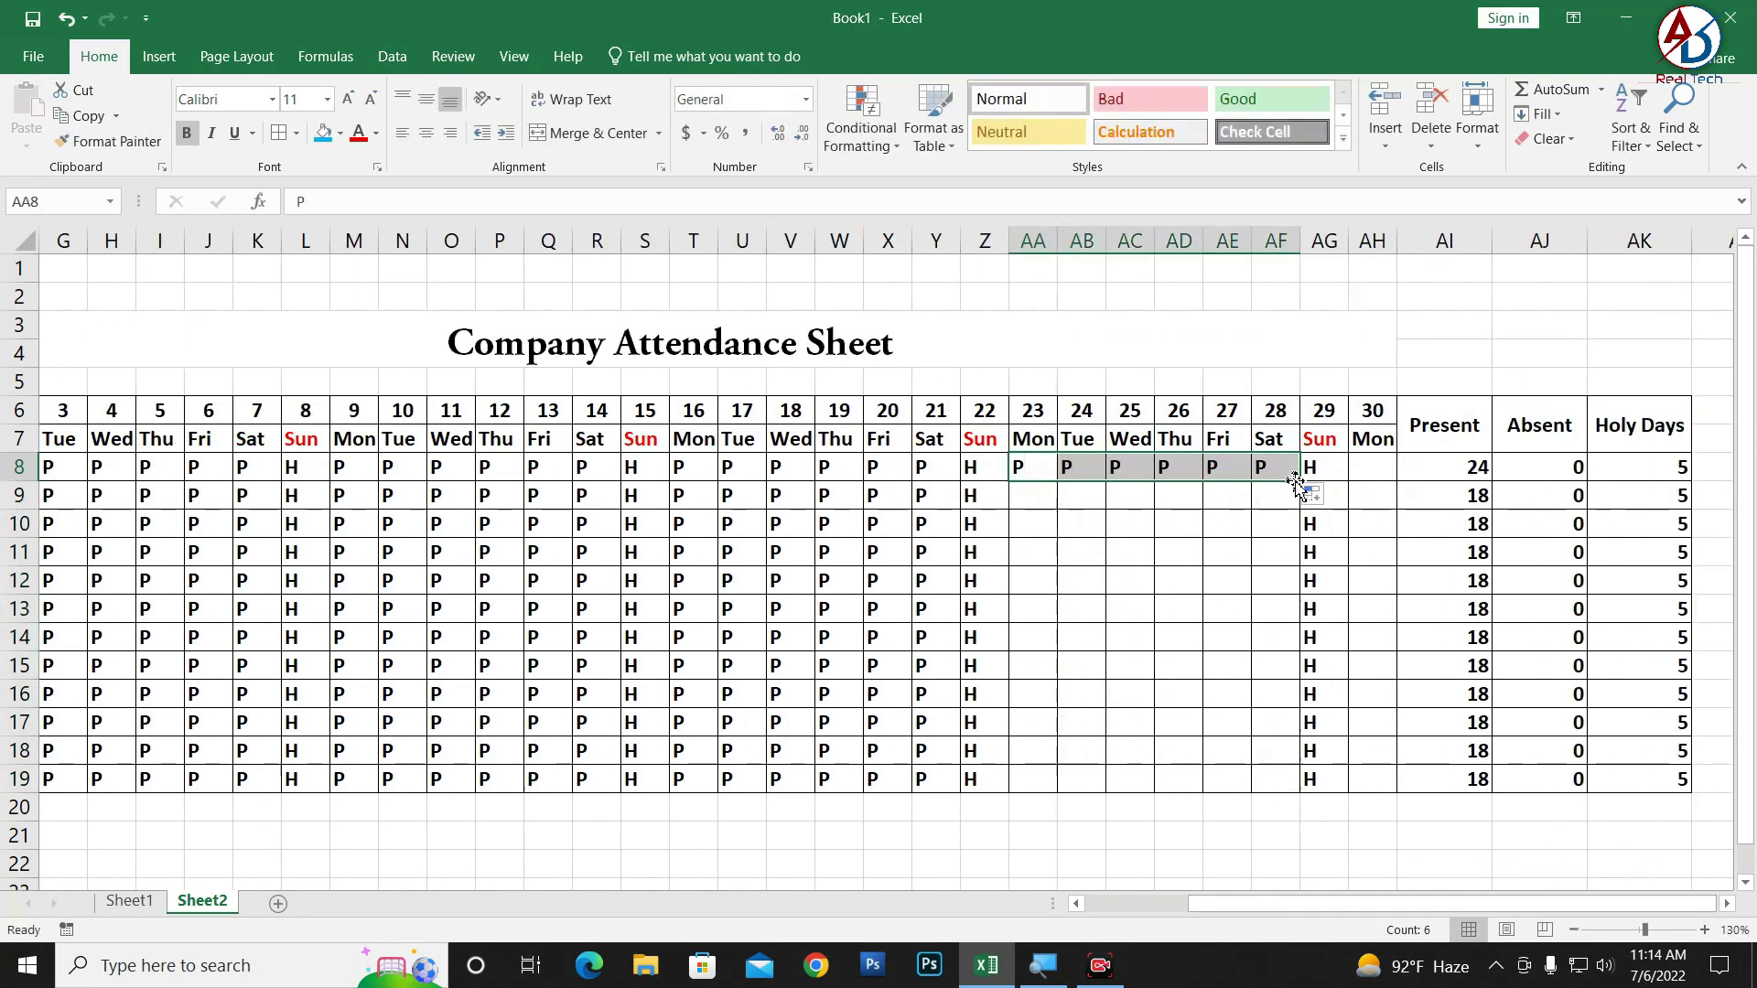
double_click(1298, 481)
click(1363, 472)
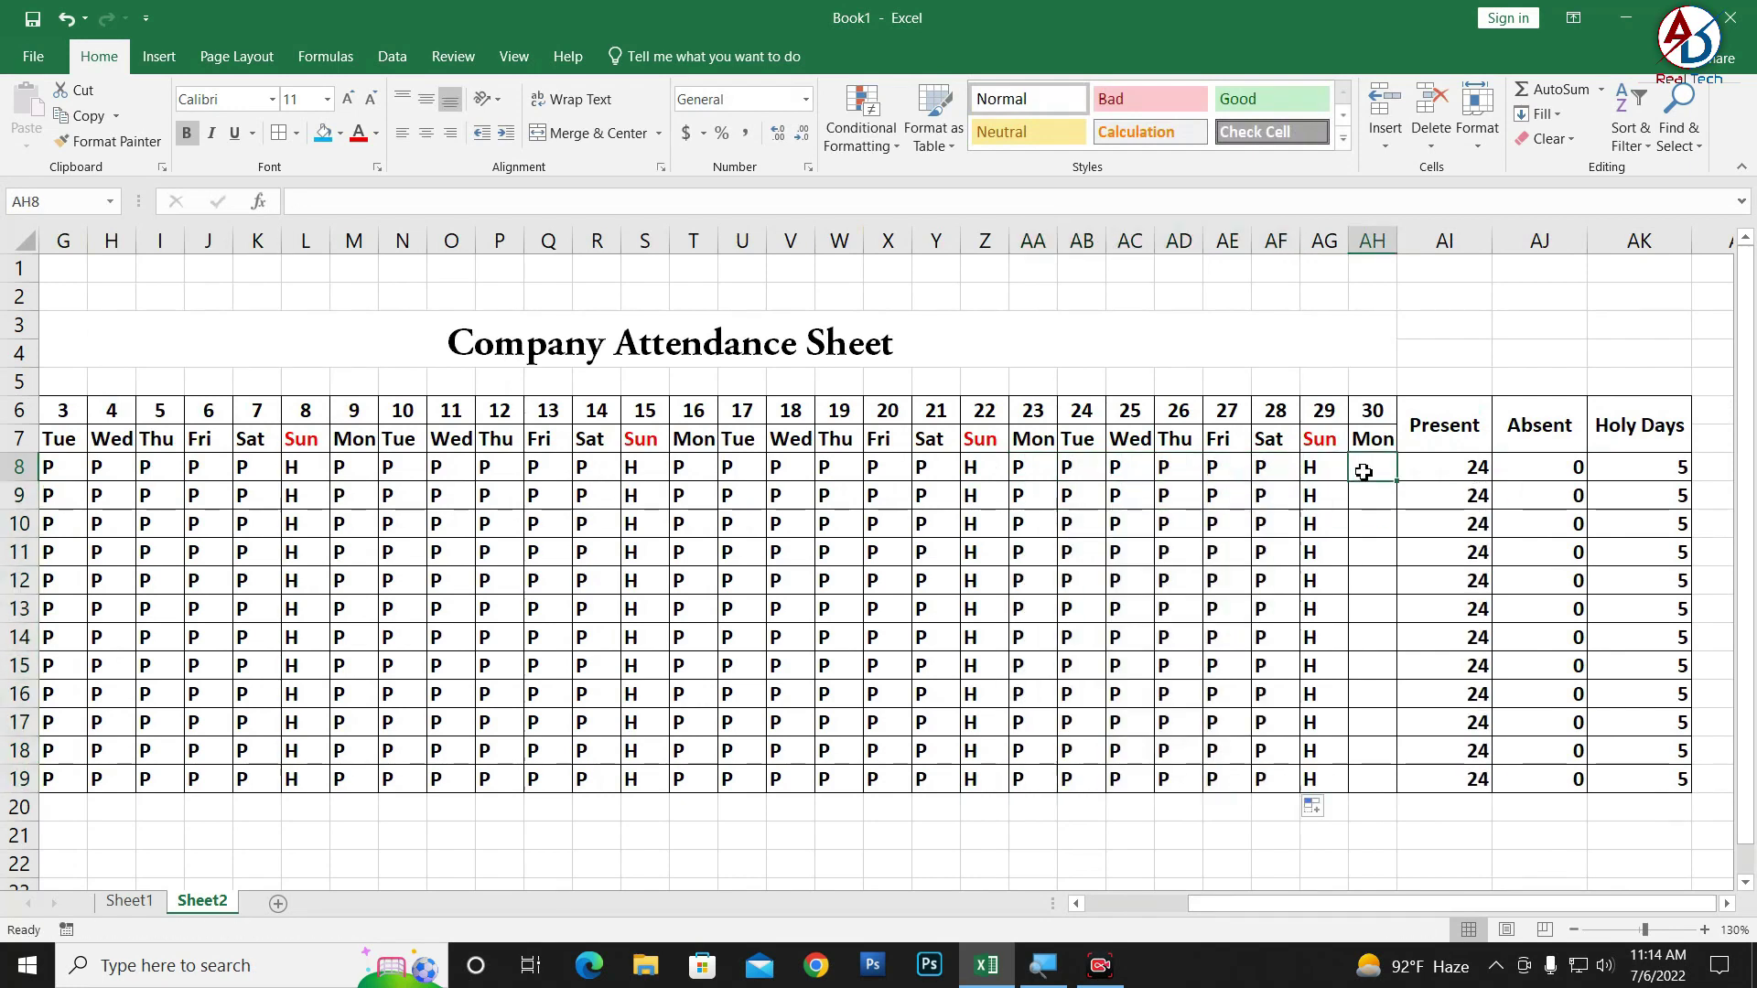
text(P)
double_click(1401, 483)
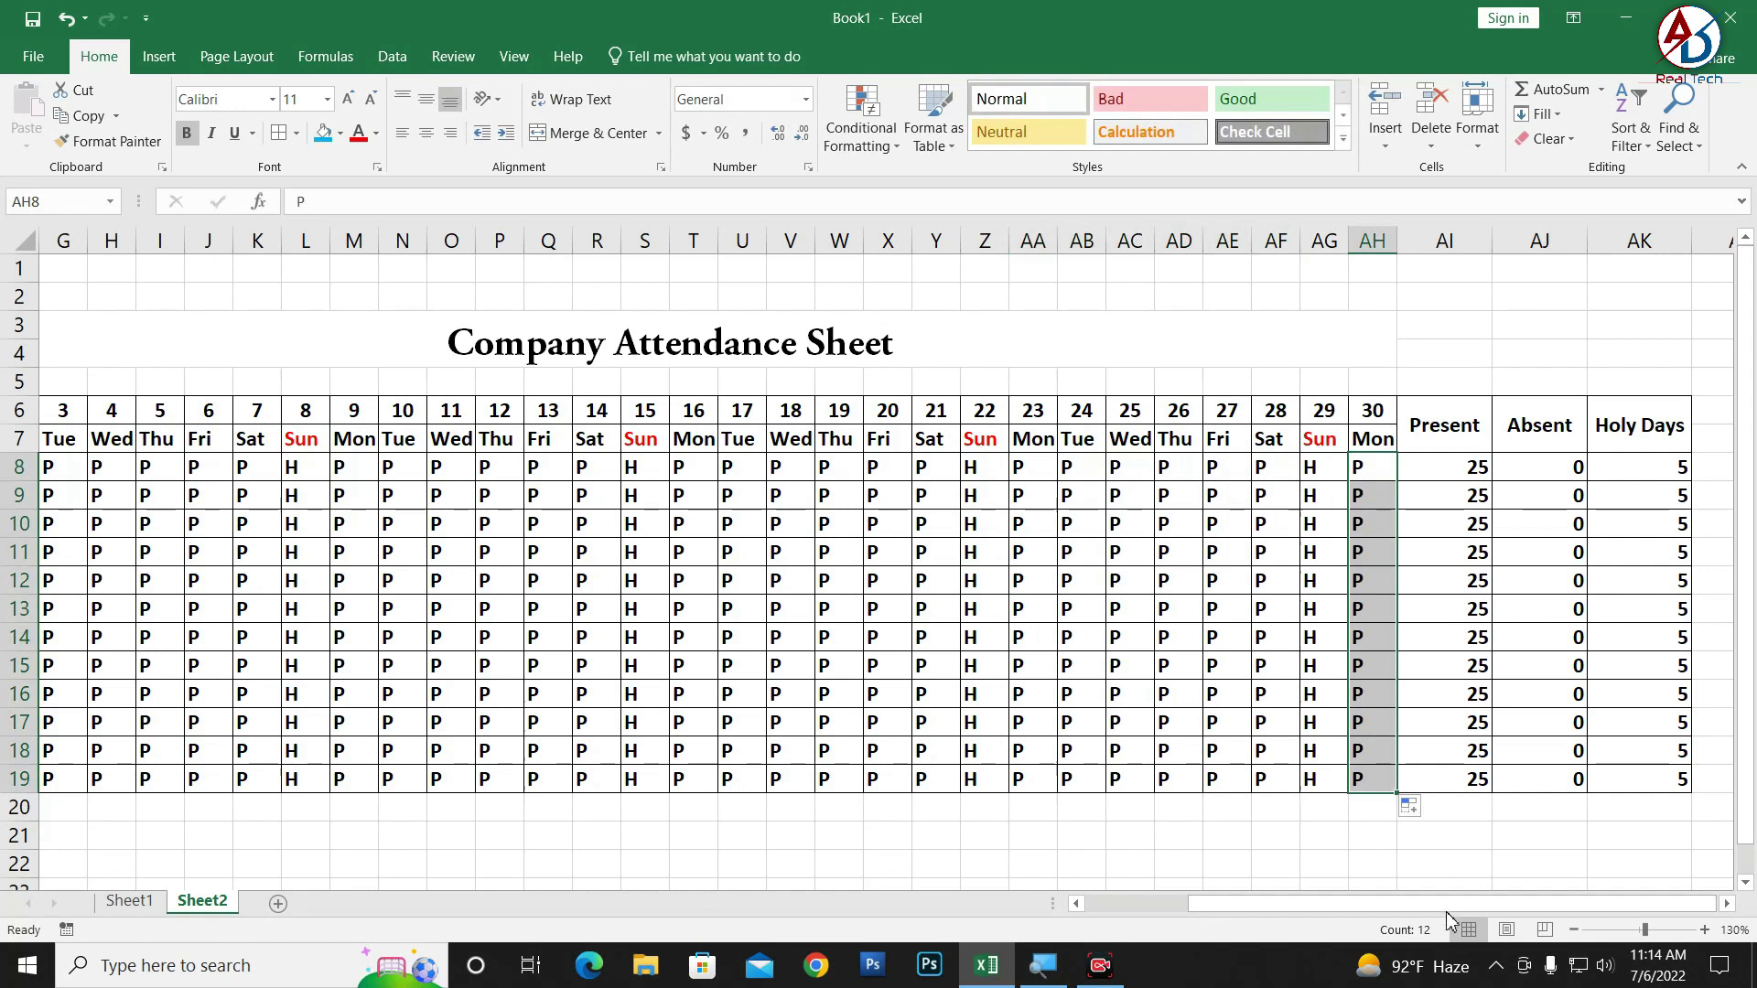
drag(1449, 904, 1347, 904)
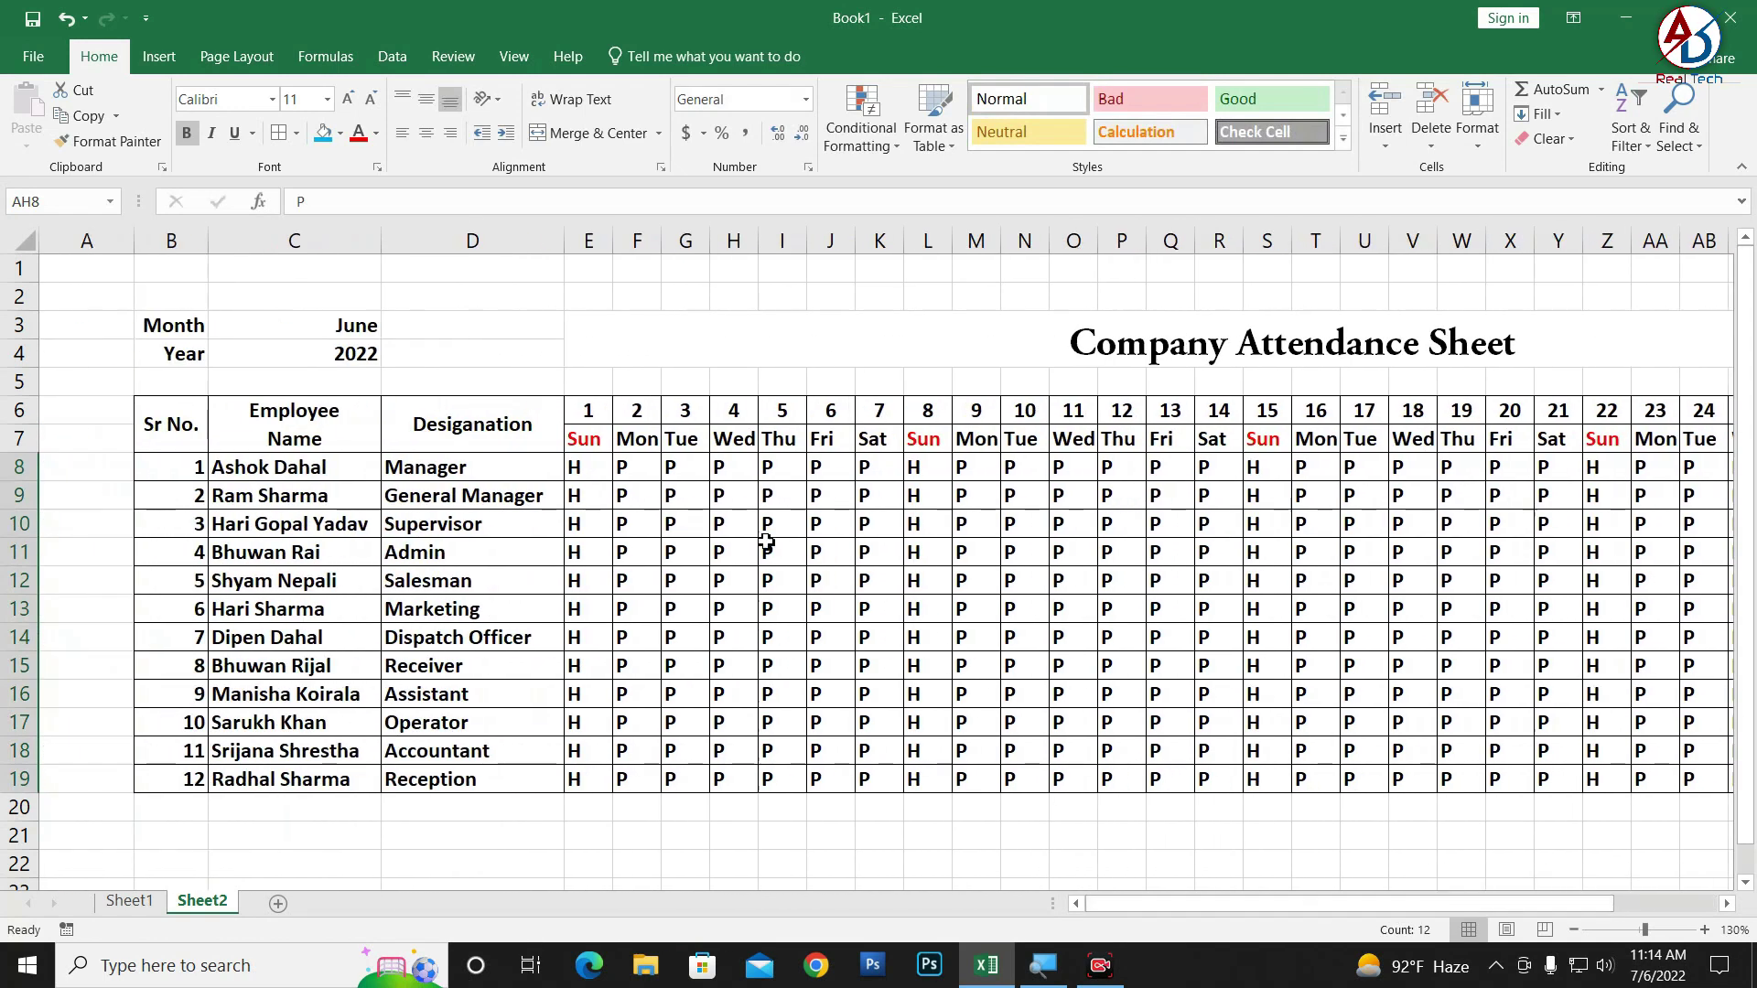
- Mark A absences on early June days for the first, second, third and seventh employees
click(729, 525)
text(A)
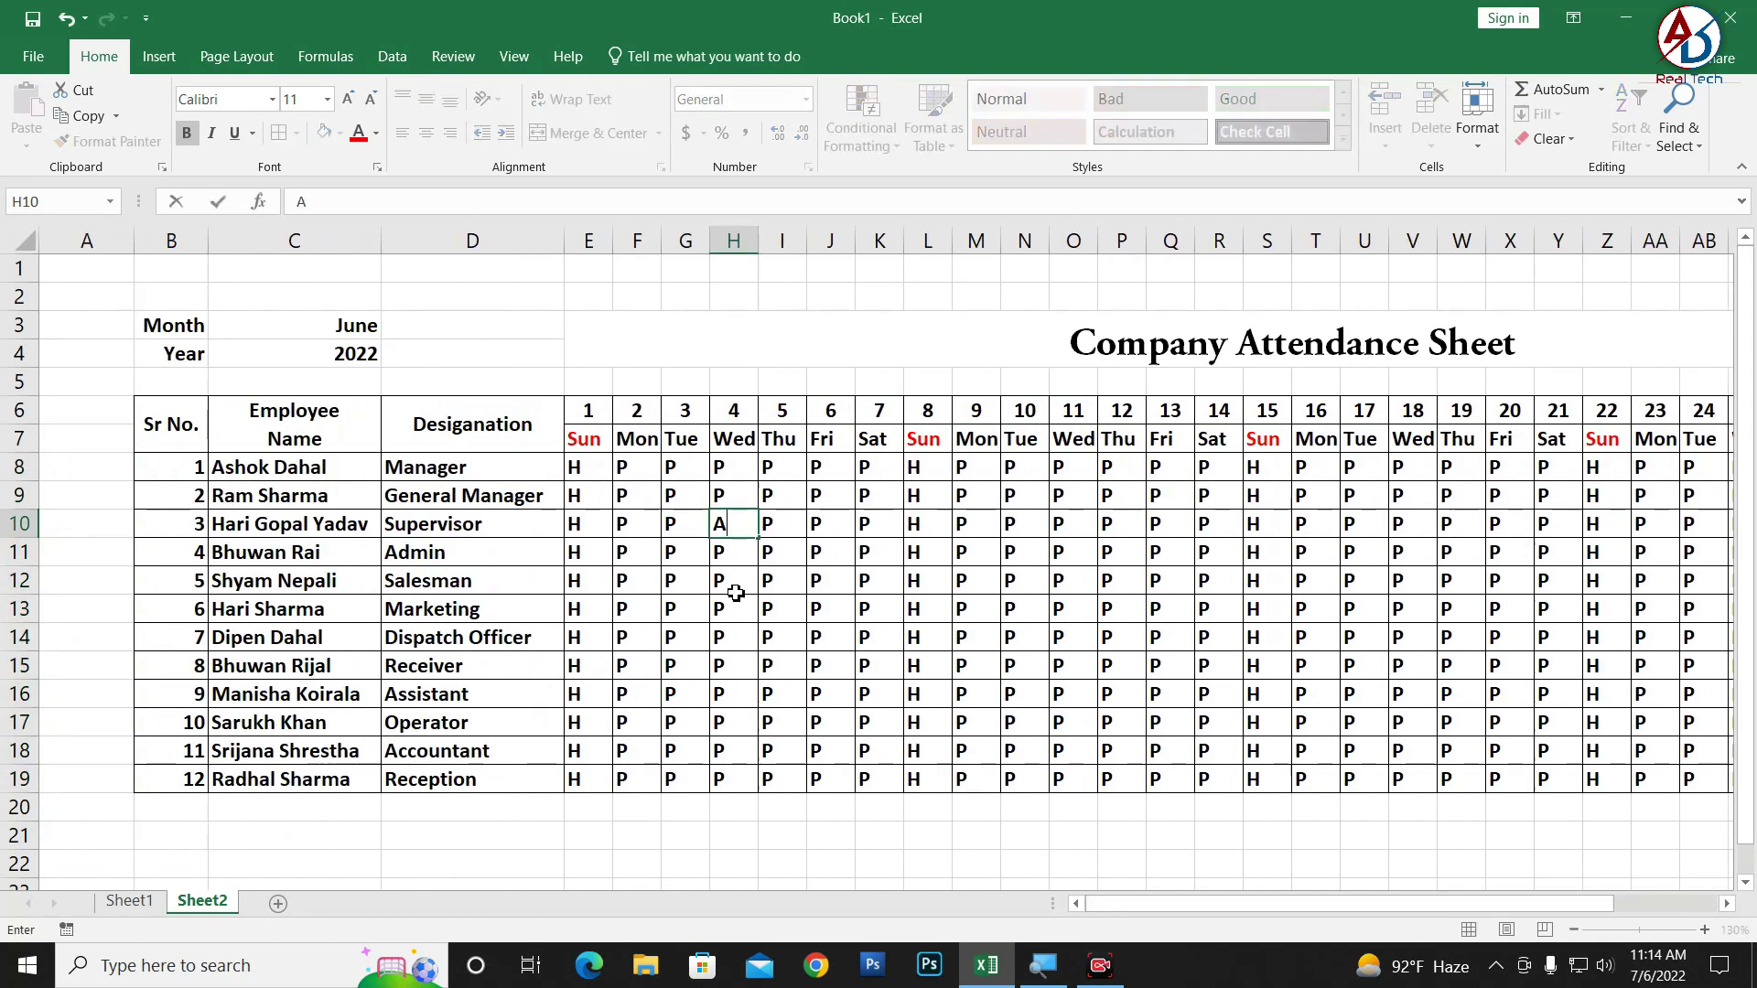
click(725, 638)
text(A)
click(632, 638)
text(A)
click(633, 496)
text(A)
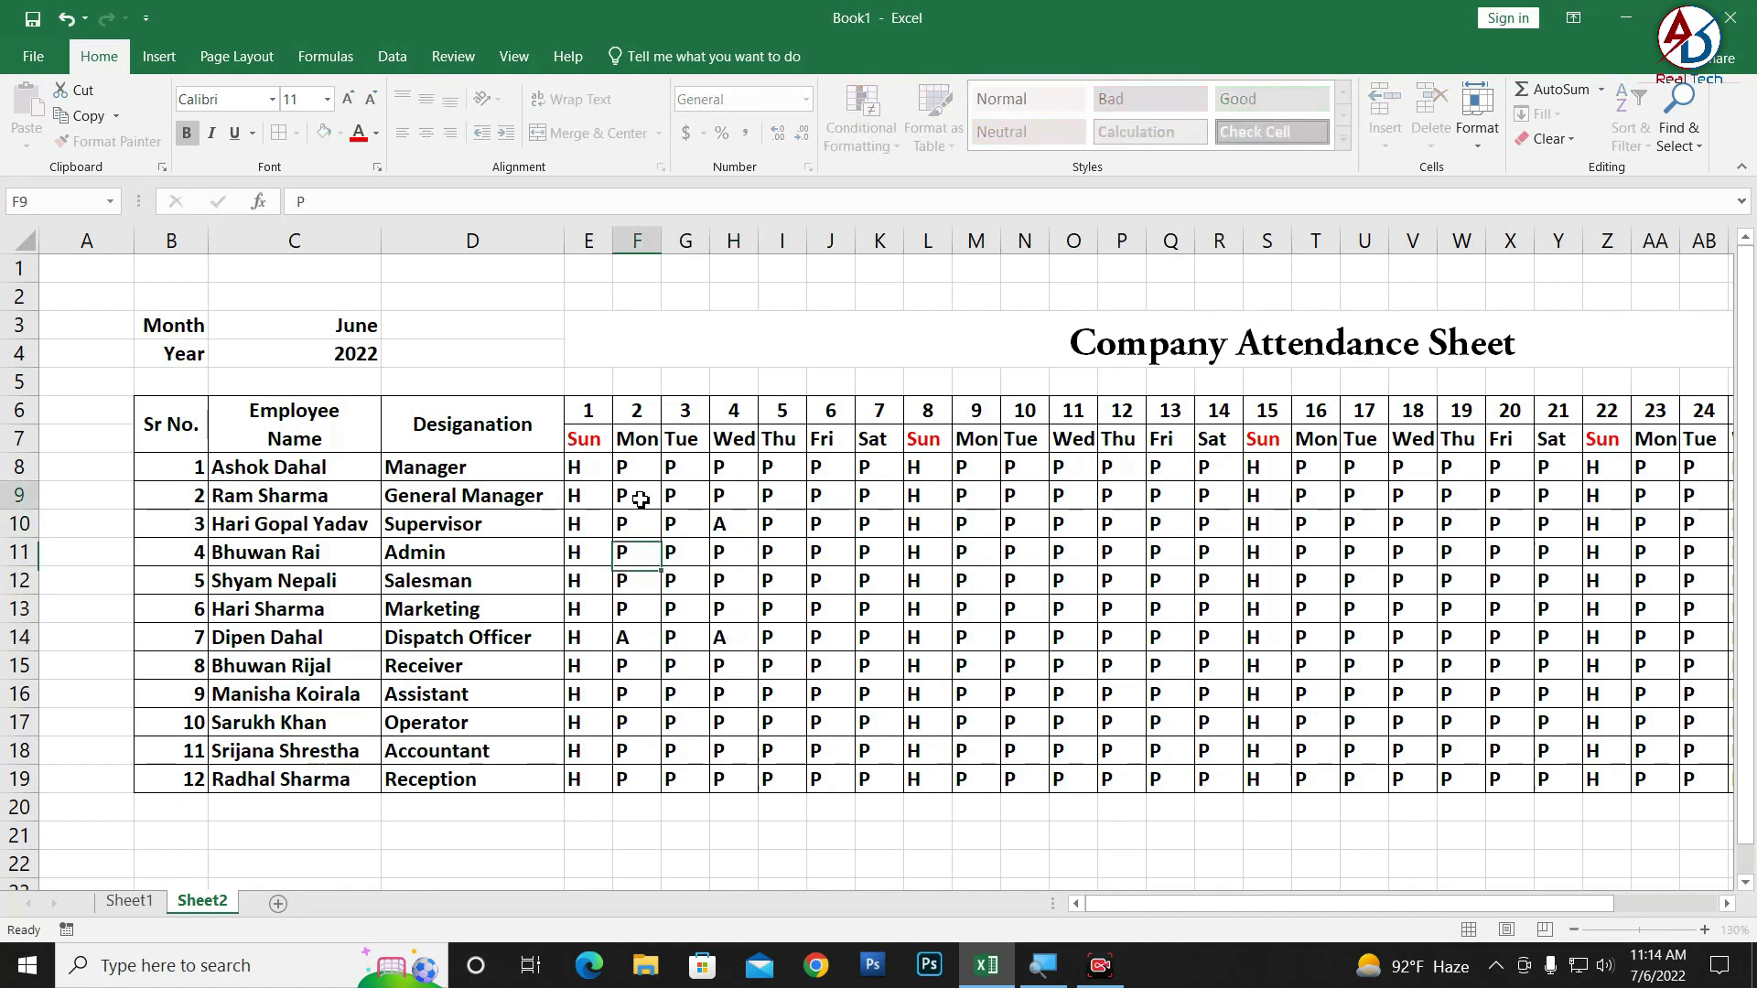
click(988, 469)
text(A)
click(1400, 469)
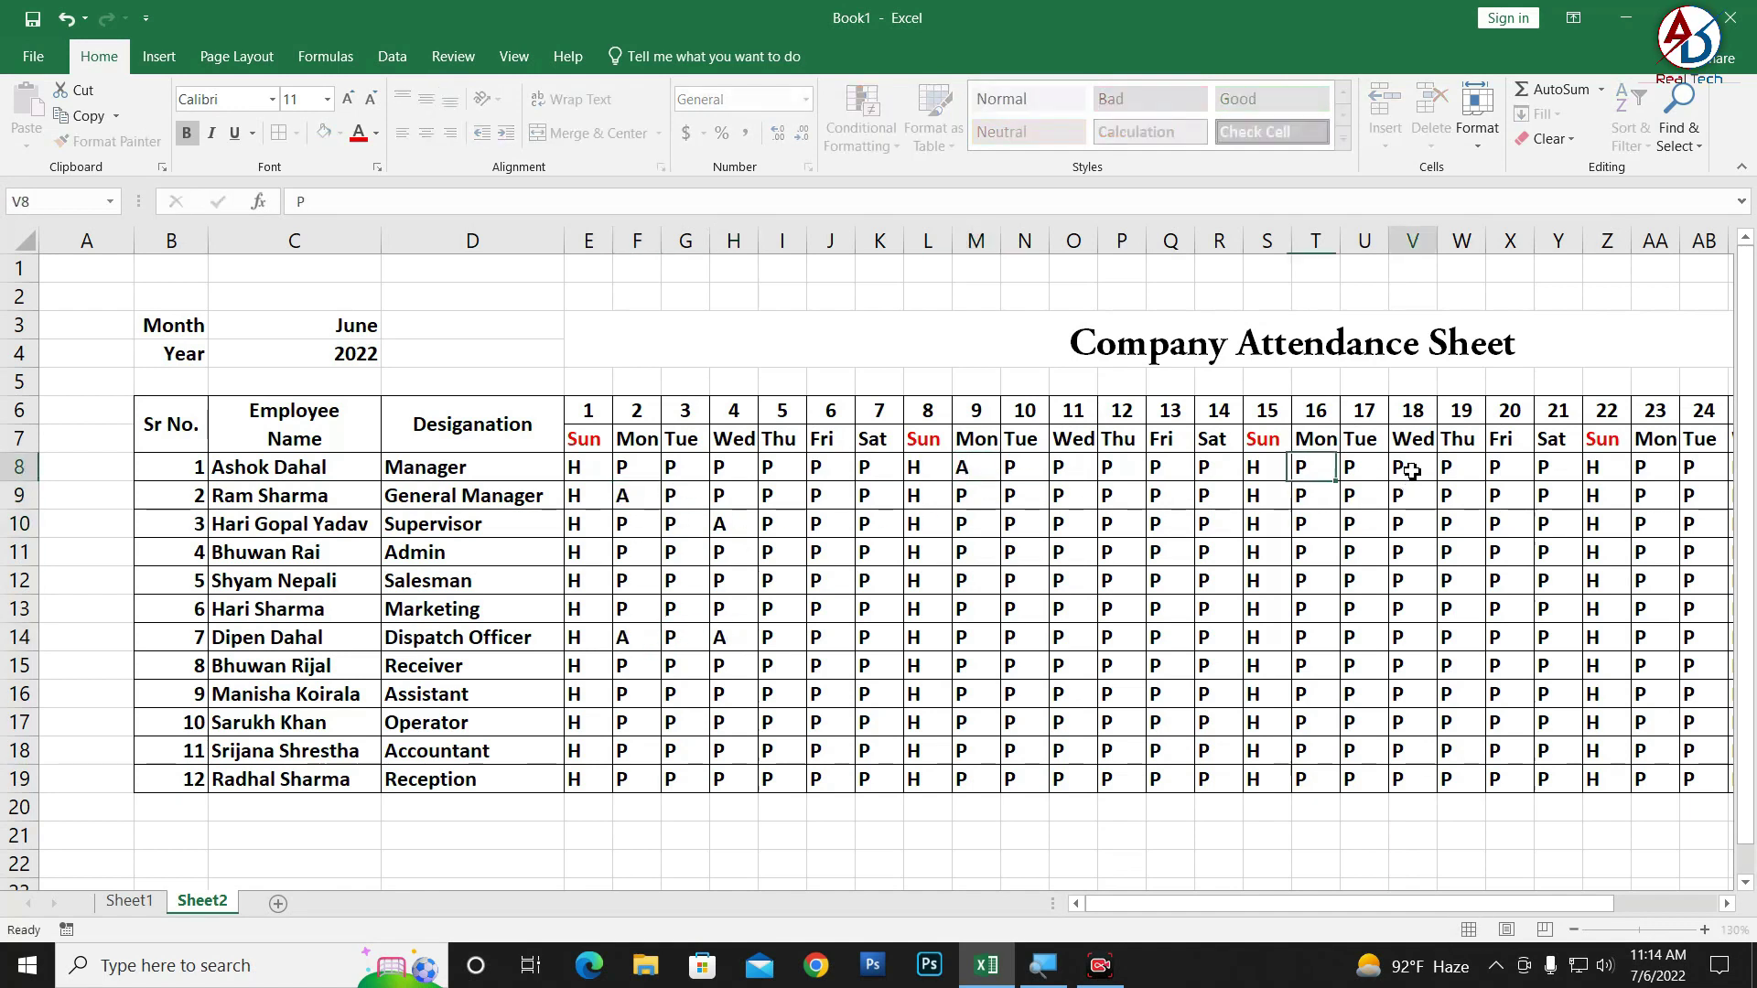
text(A)
- Mark A absences for the sixth, seventh and tenth employees on mid-month days
click(1110, 608)
text(A)
click(1021, 608)
text(A)
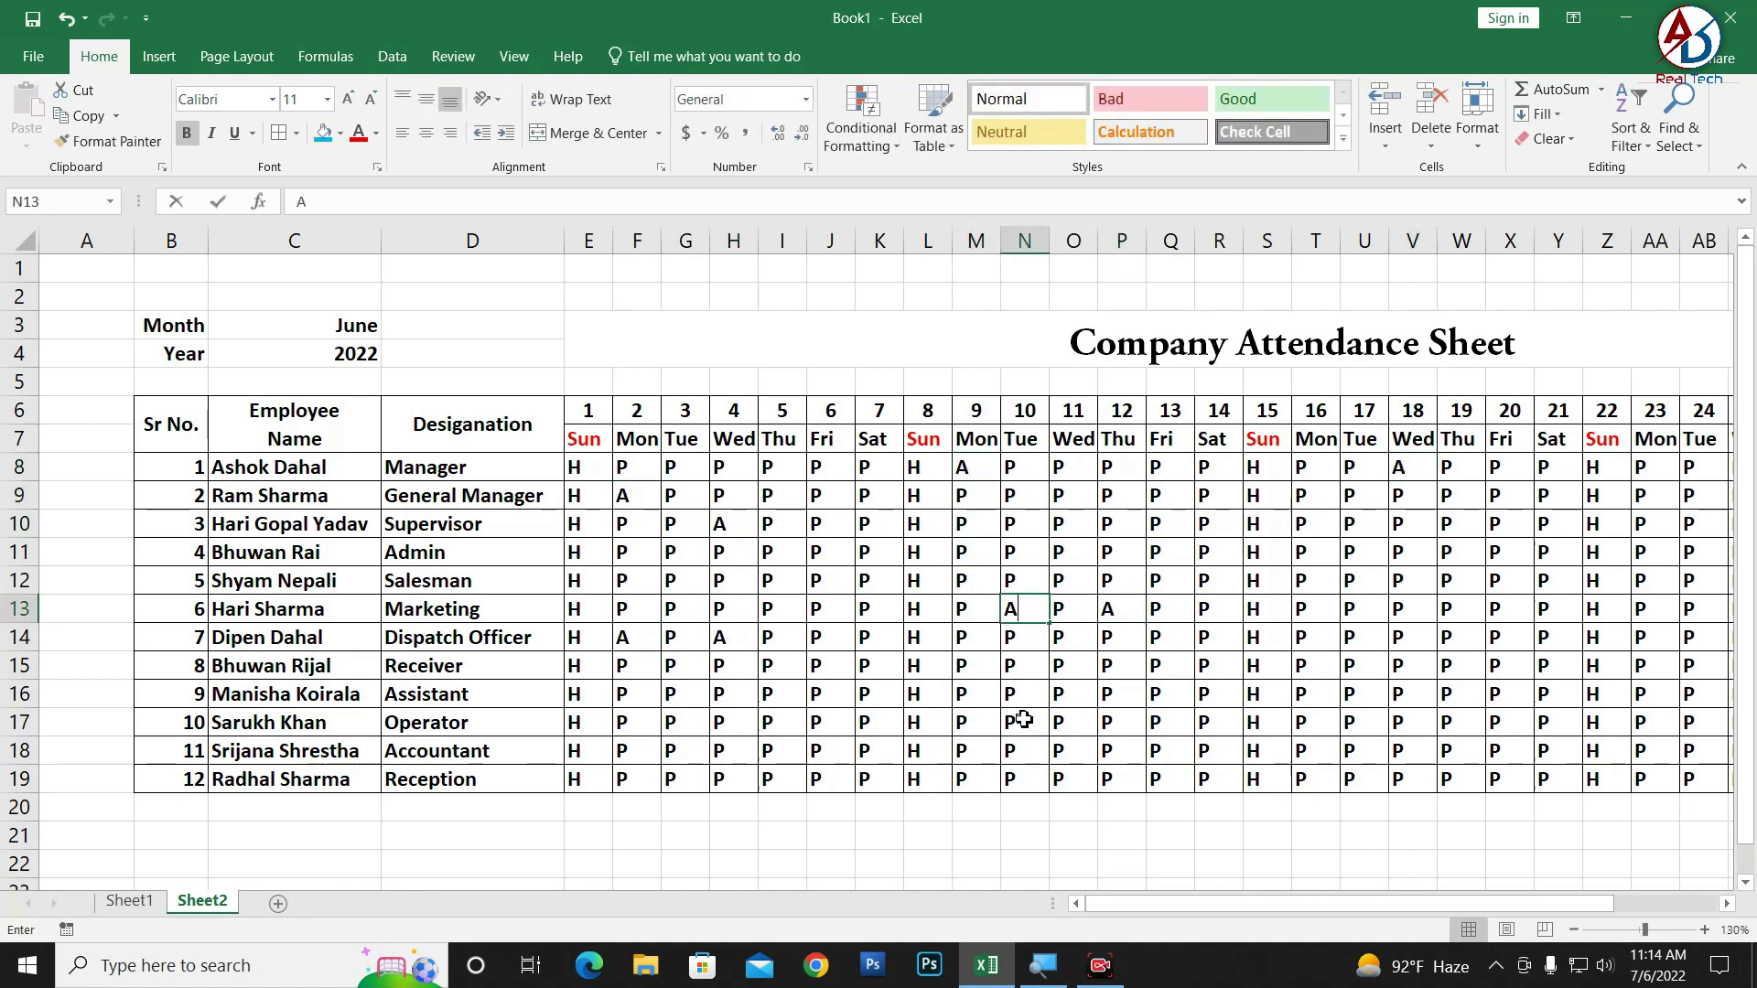
click(1022, 725)
text(A)
click(1400, 694)
text(A)
click(1361, 667)
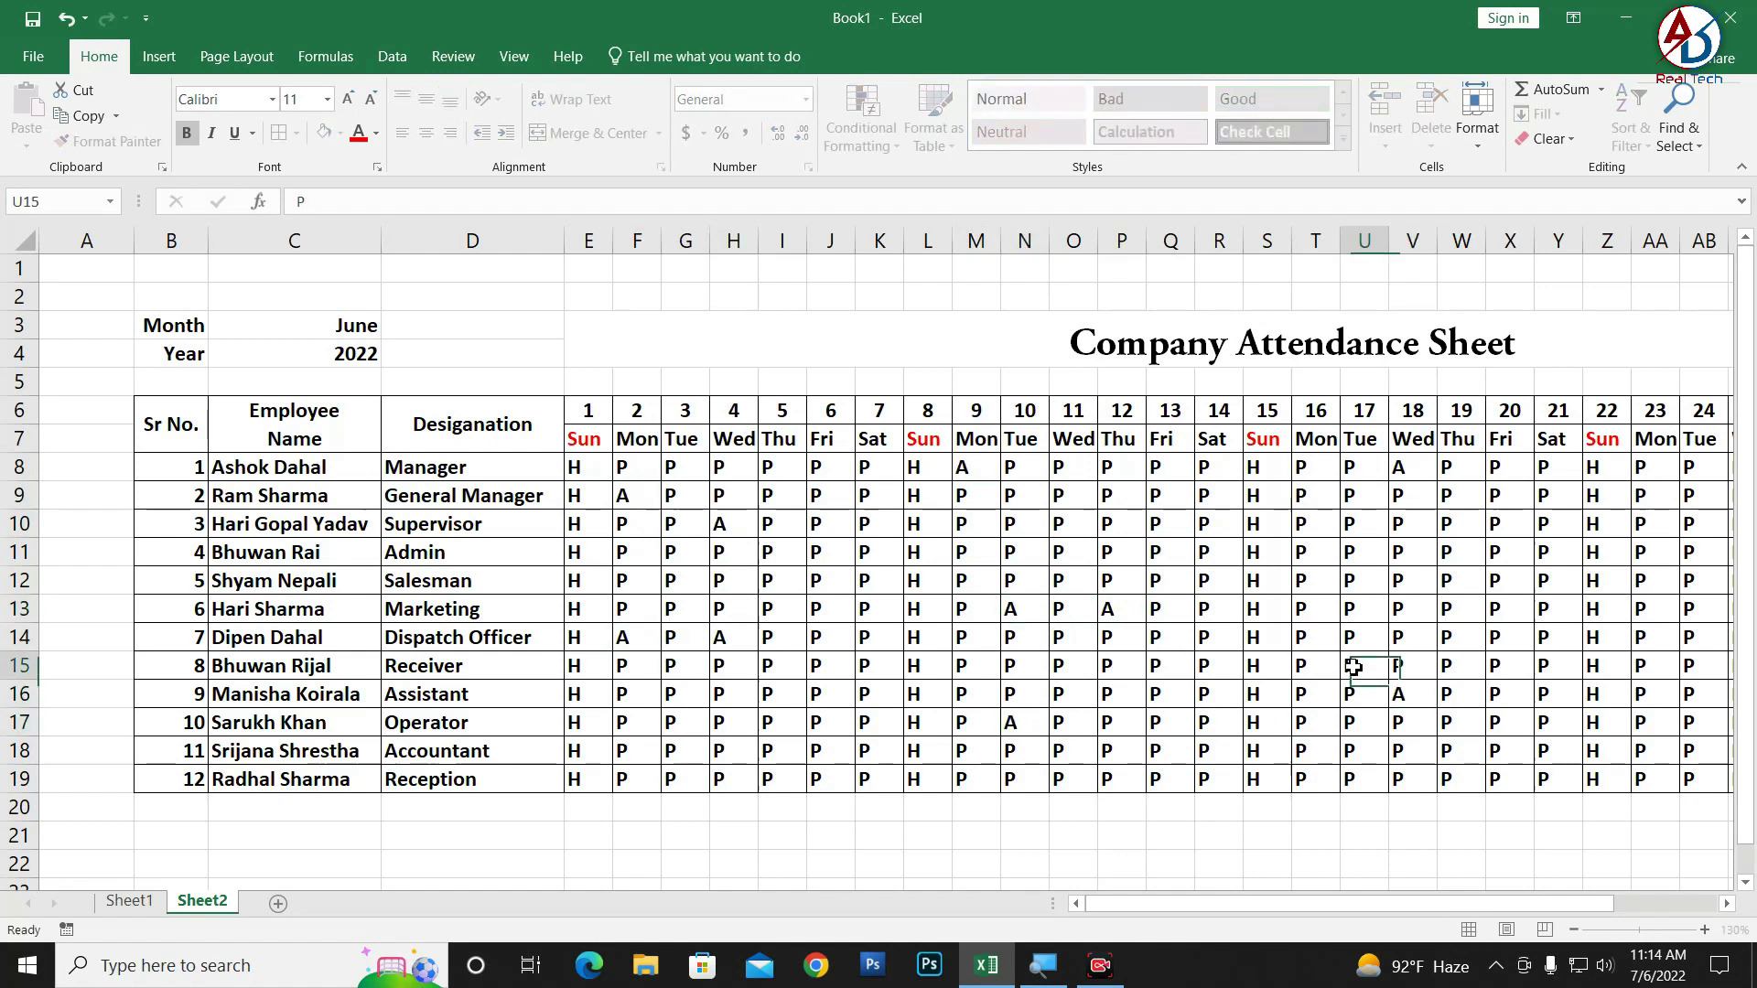
click(1315, 634)
text(A)
click(1416, 578)
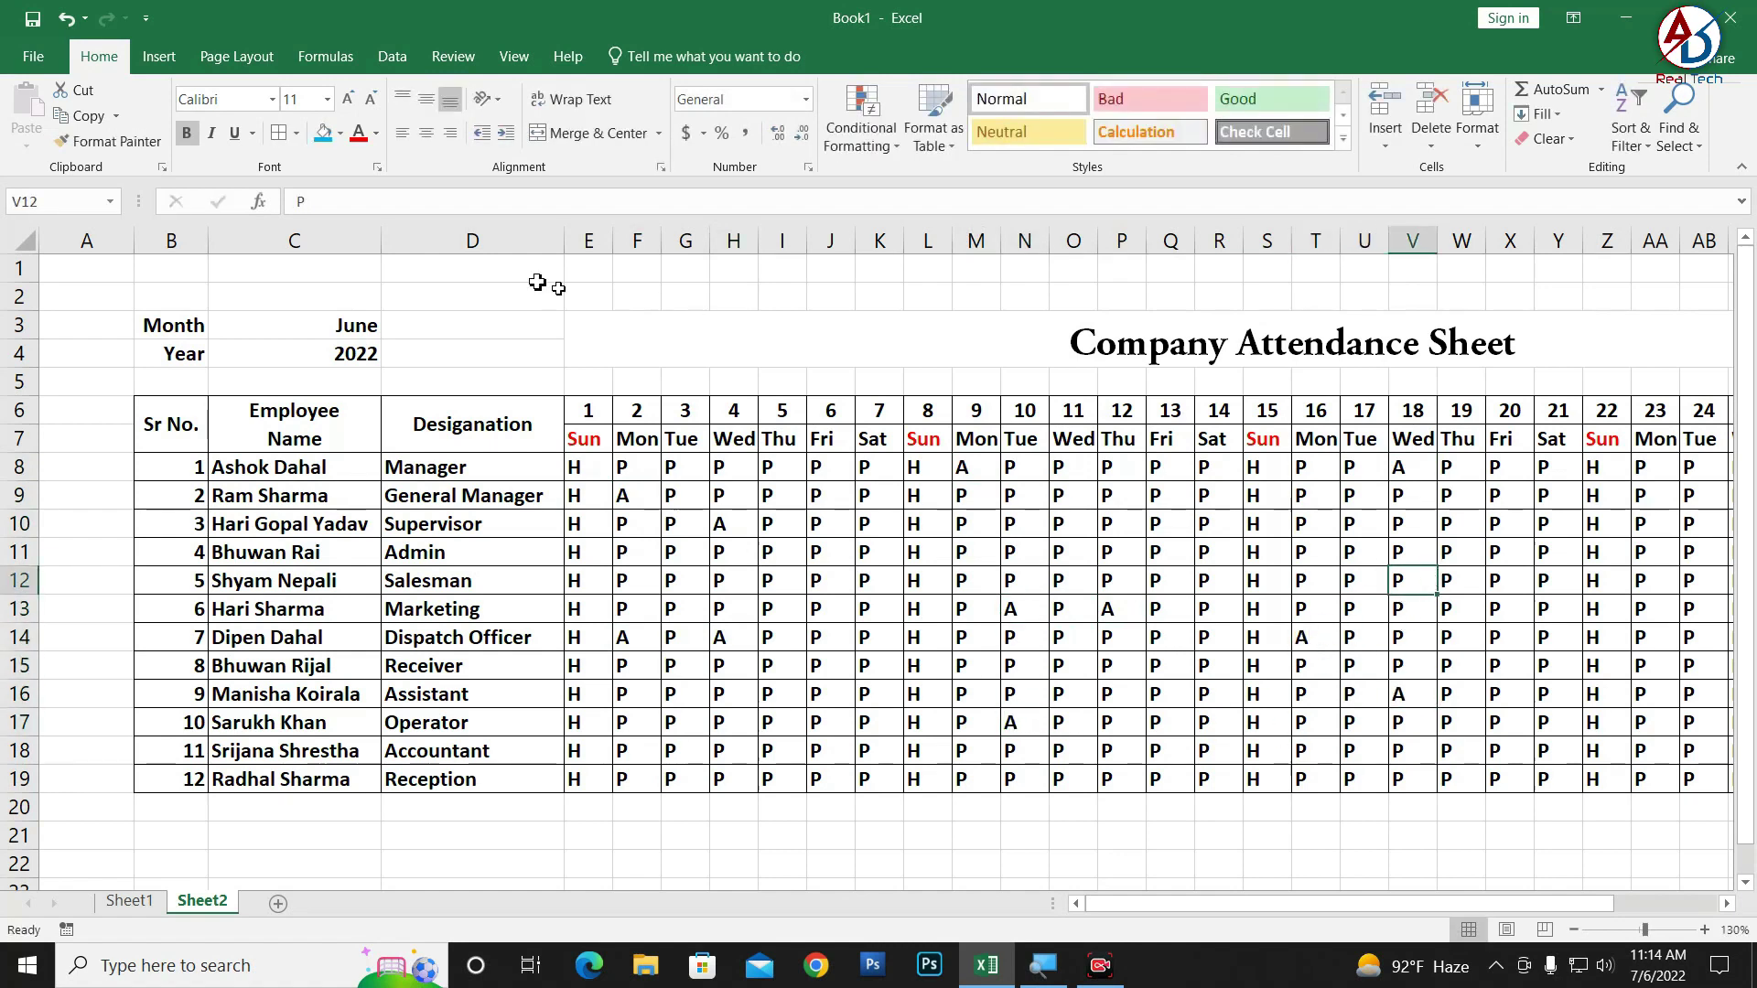
- Mark A absences on days 16–20 for the third, fifth and tenth employees
scroll(1510, 913, right, 4)
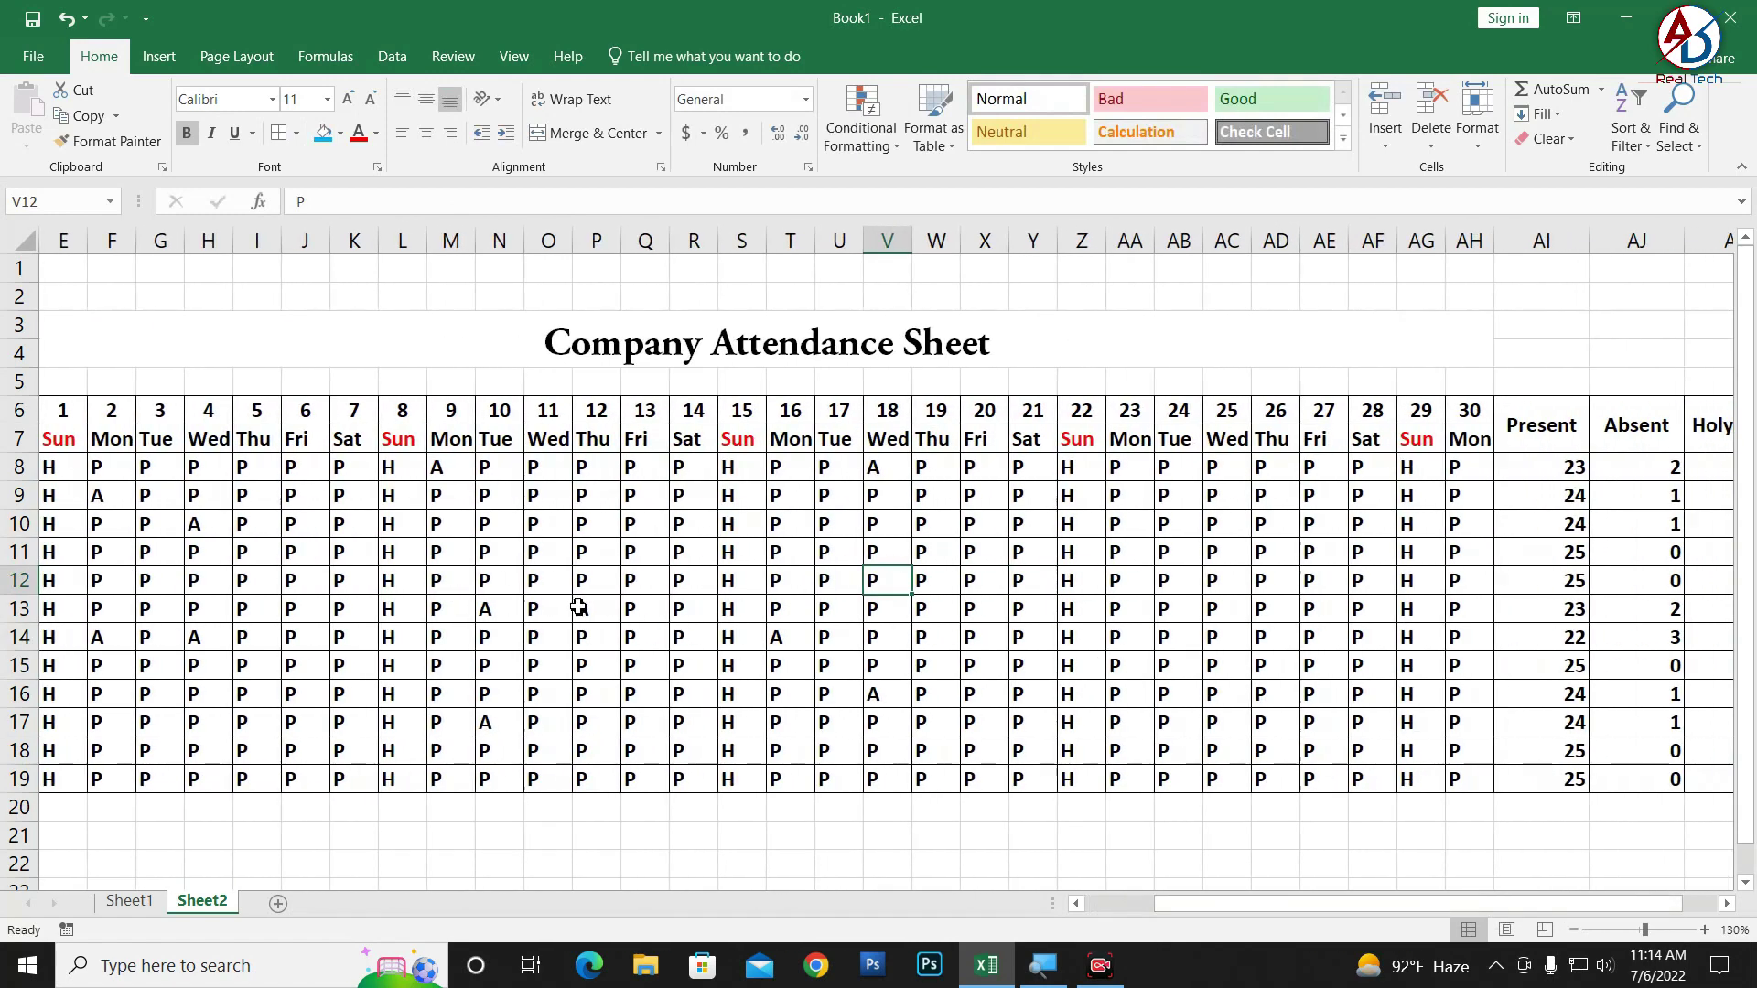
click(802, 587)
text(A)
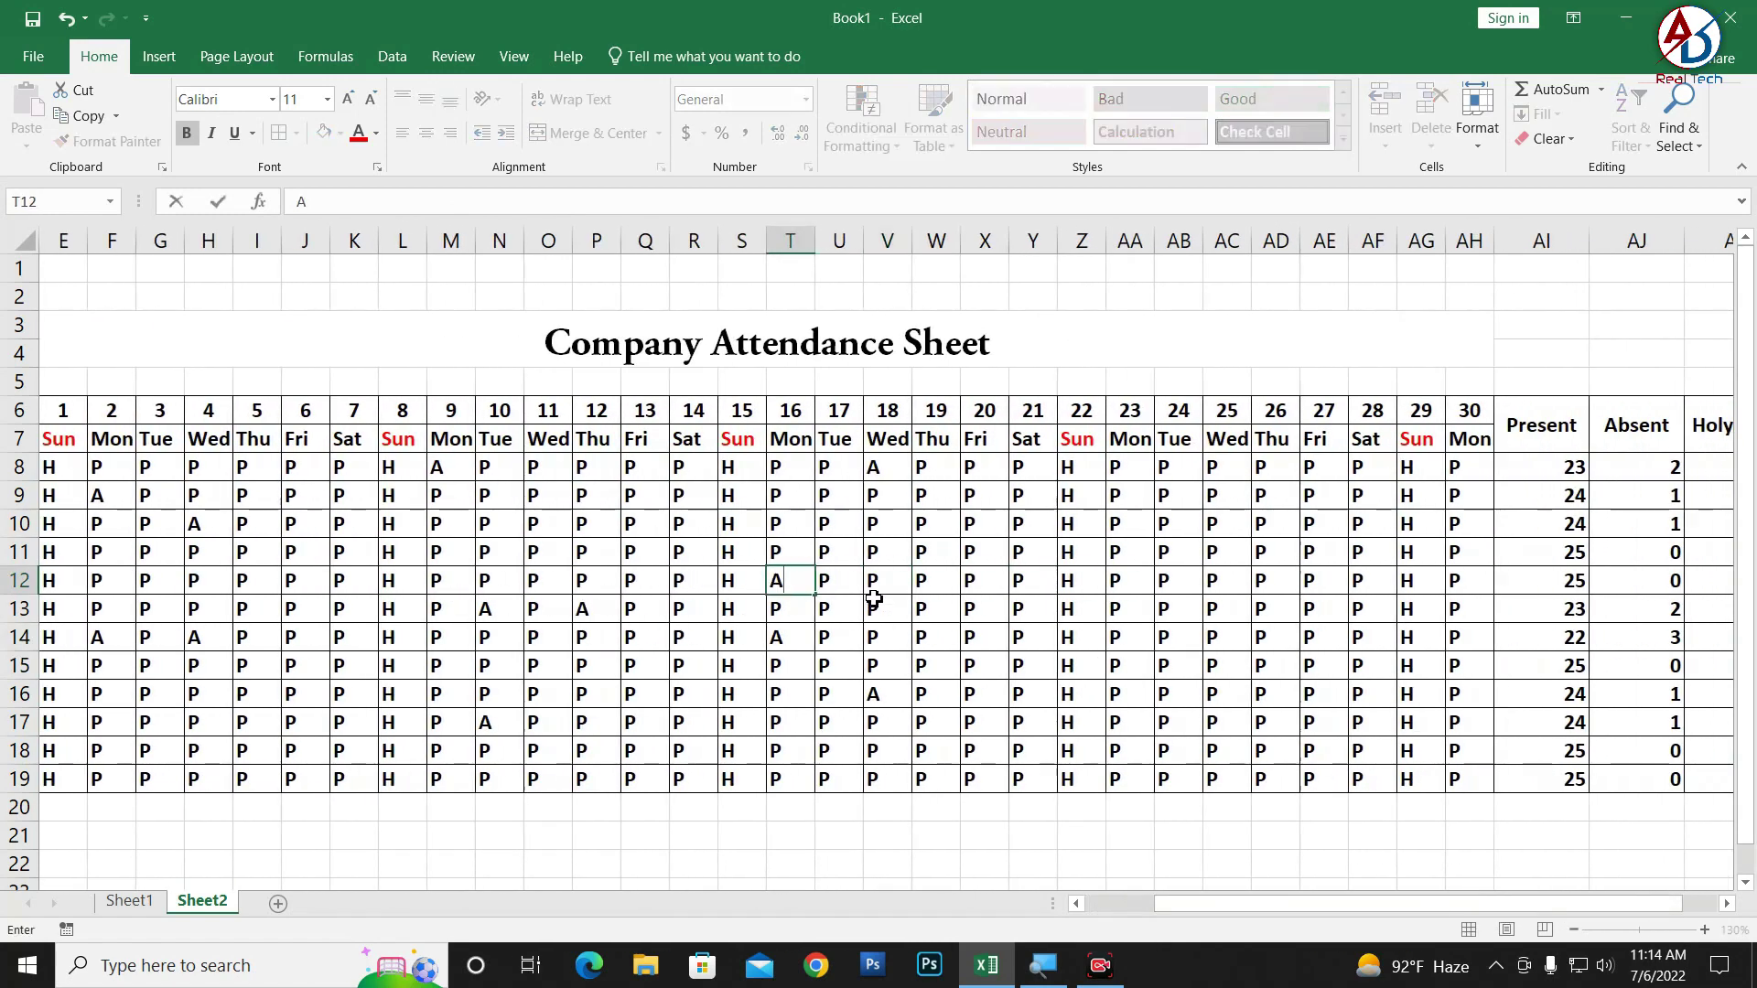
click(874, 586)
text(A)
click(945, 586)
click(942, 525)
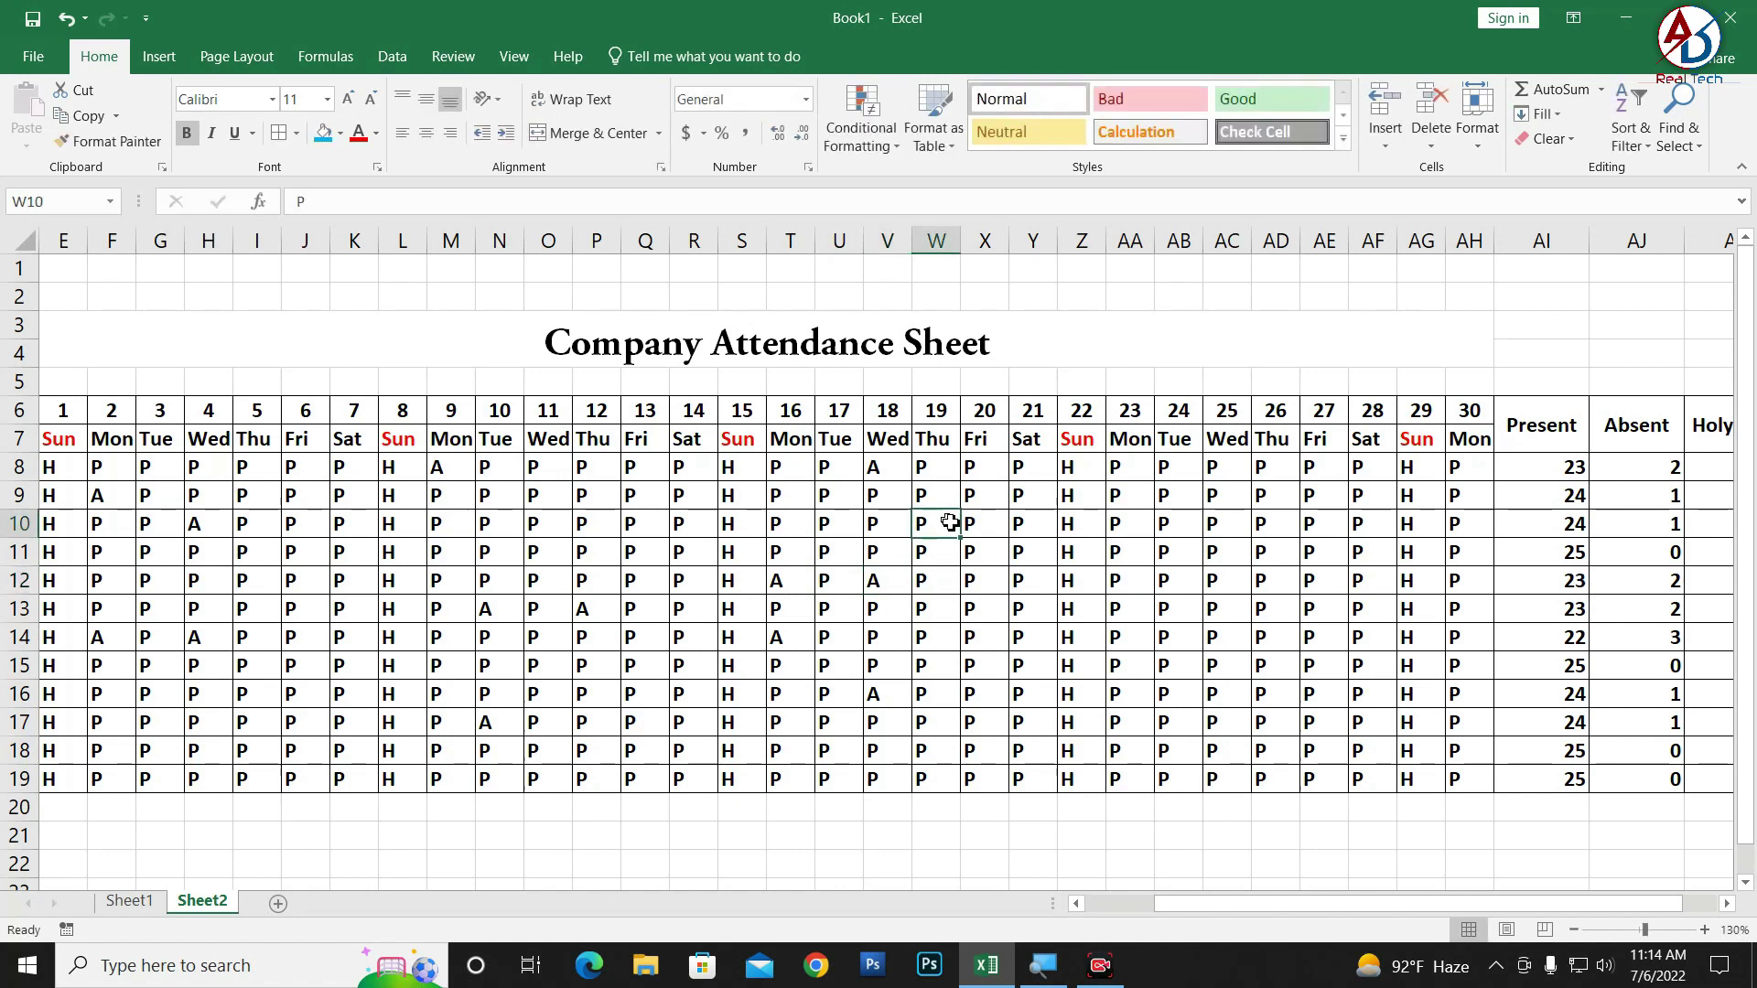
text(A)
click(979, 722)
text(A)
click(1117, 722)
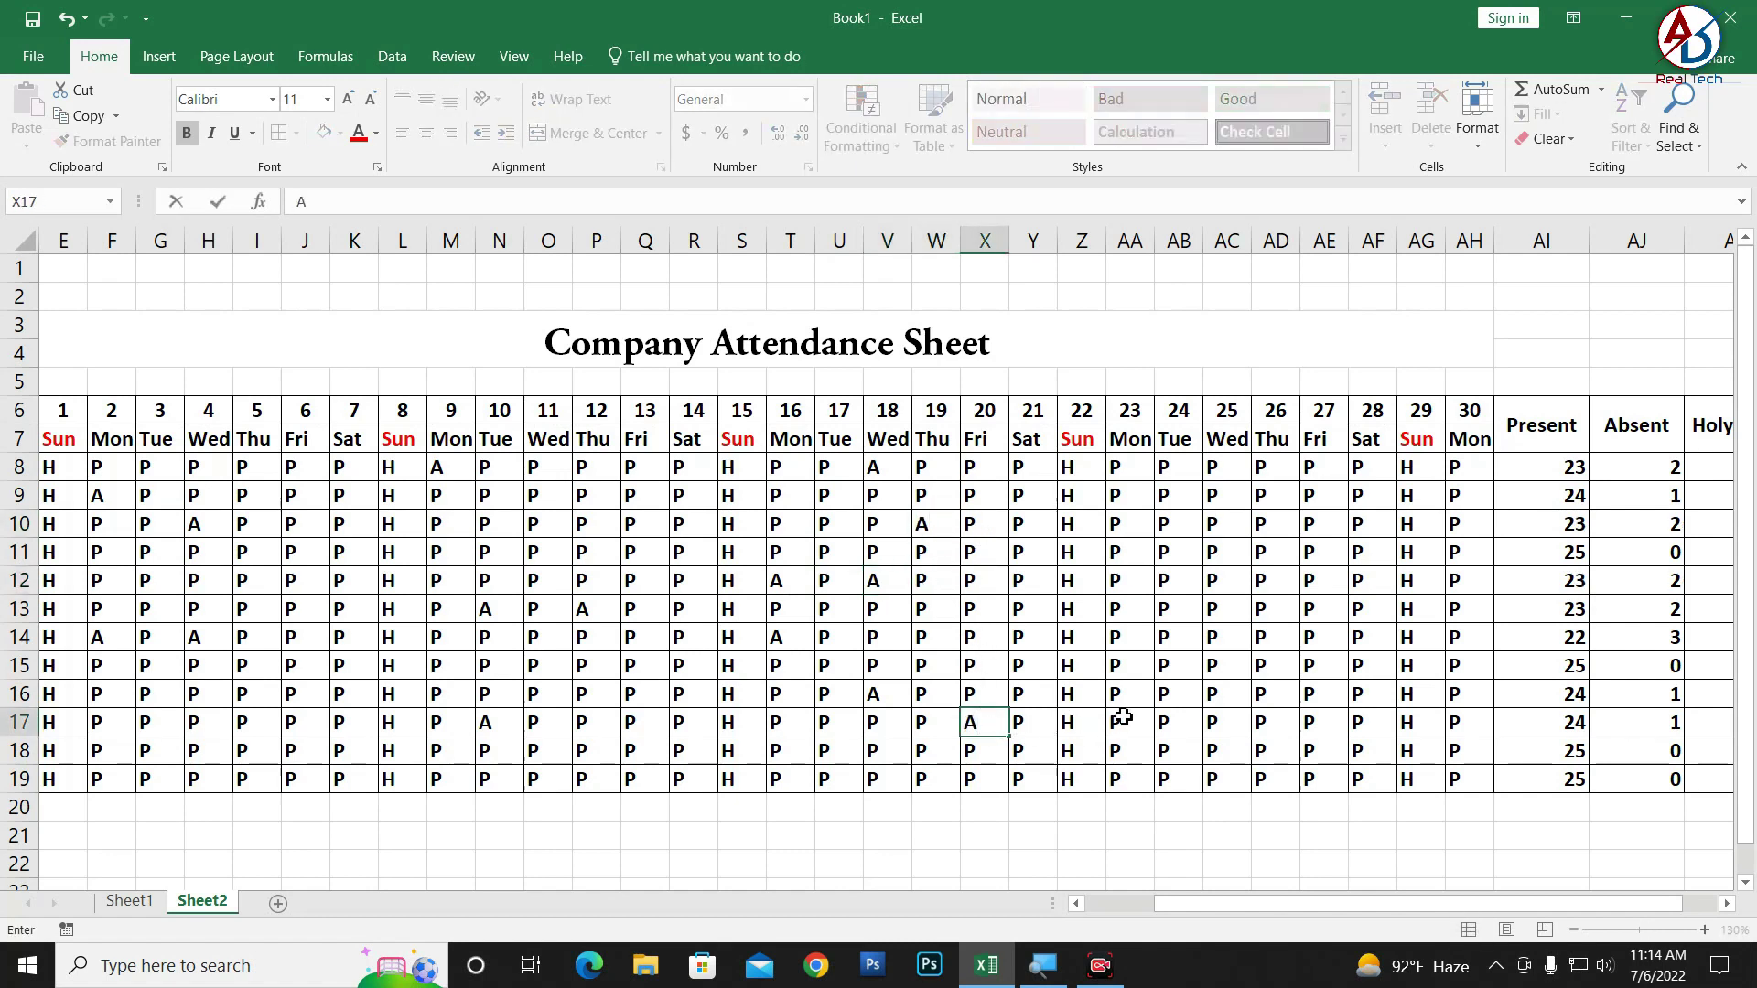
text(A)
- Enter A in cells AA14, AC10, AA12, AA19, AF15, AD19 and AF8
click(1135, 637)
text(A)
click(1225, 637)
text(A)
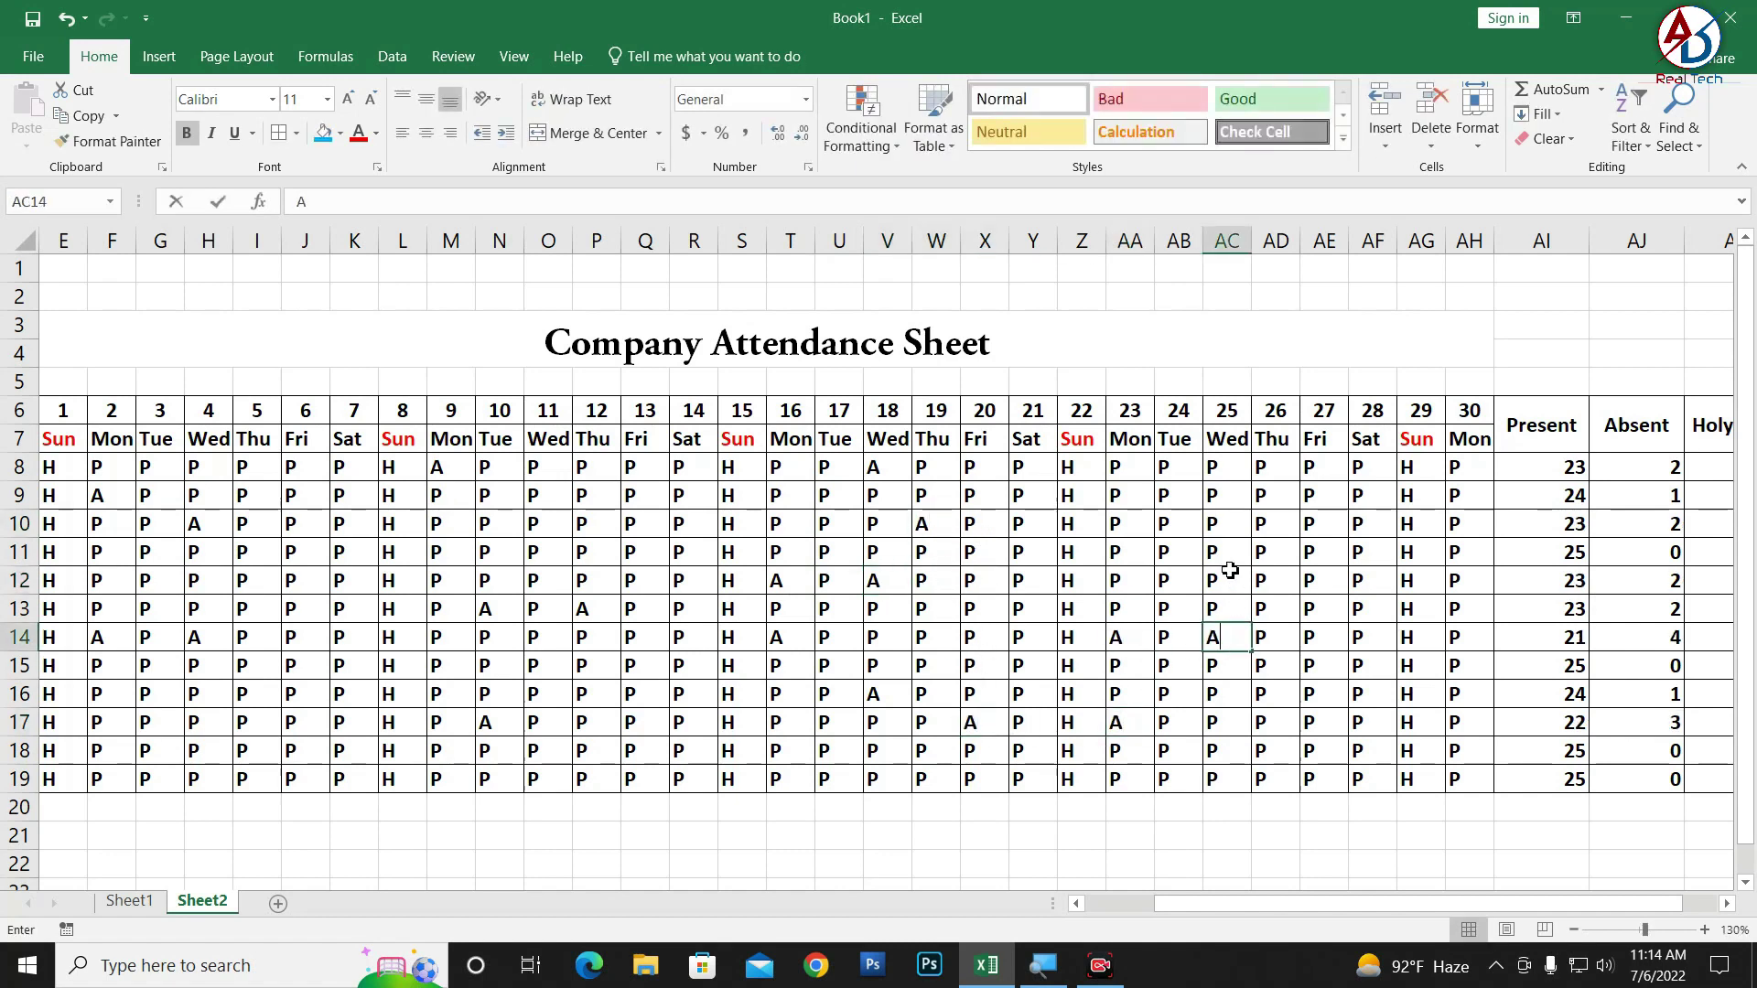
click(1222, 523)
text(A)
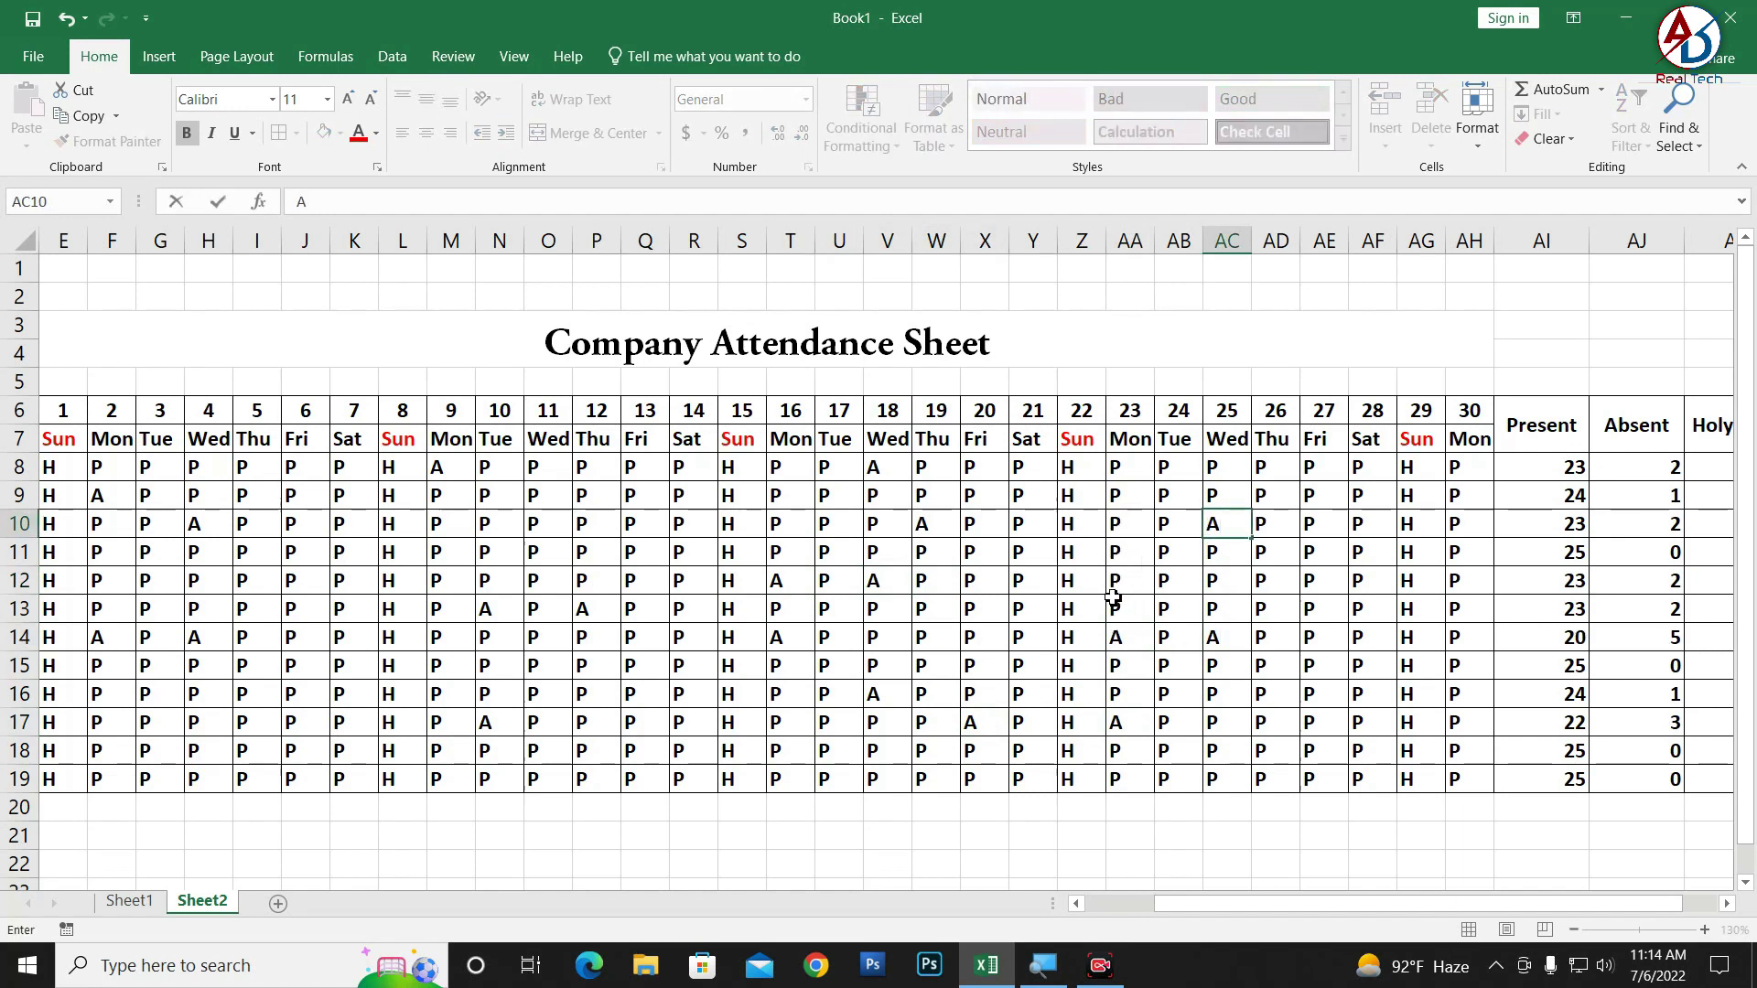
click(1118, 580)
text(A)
click(1122, 788)
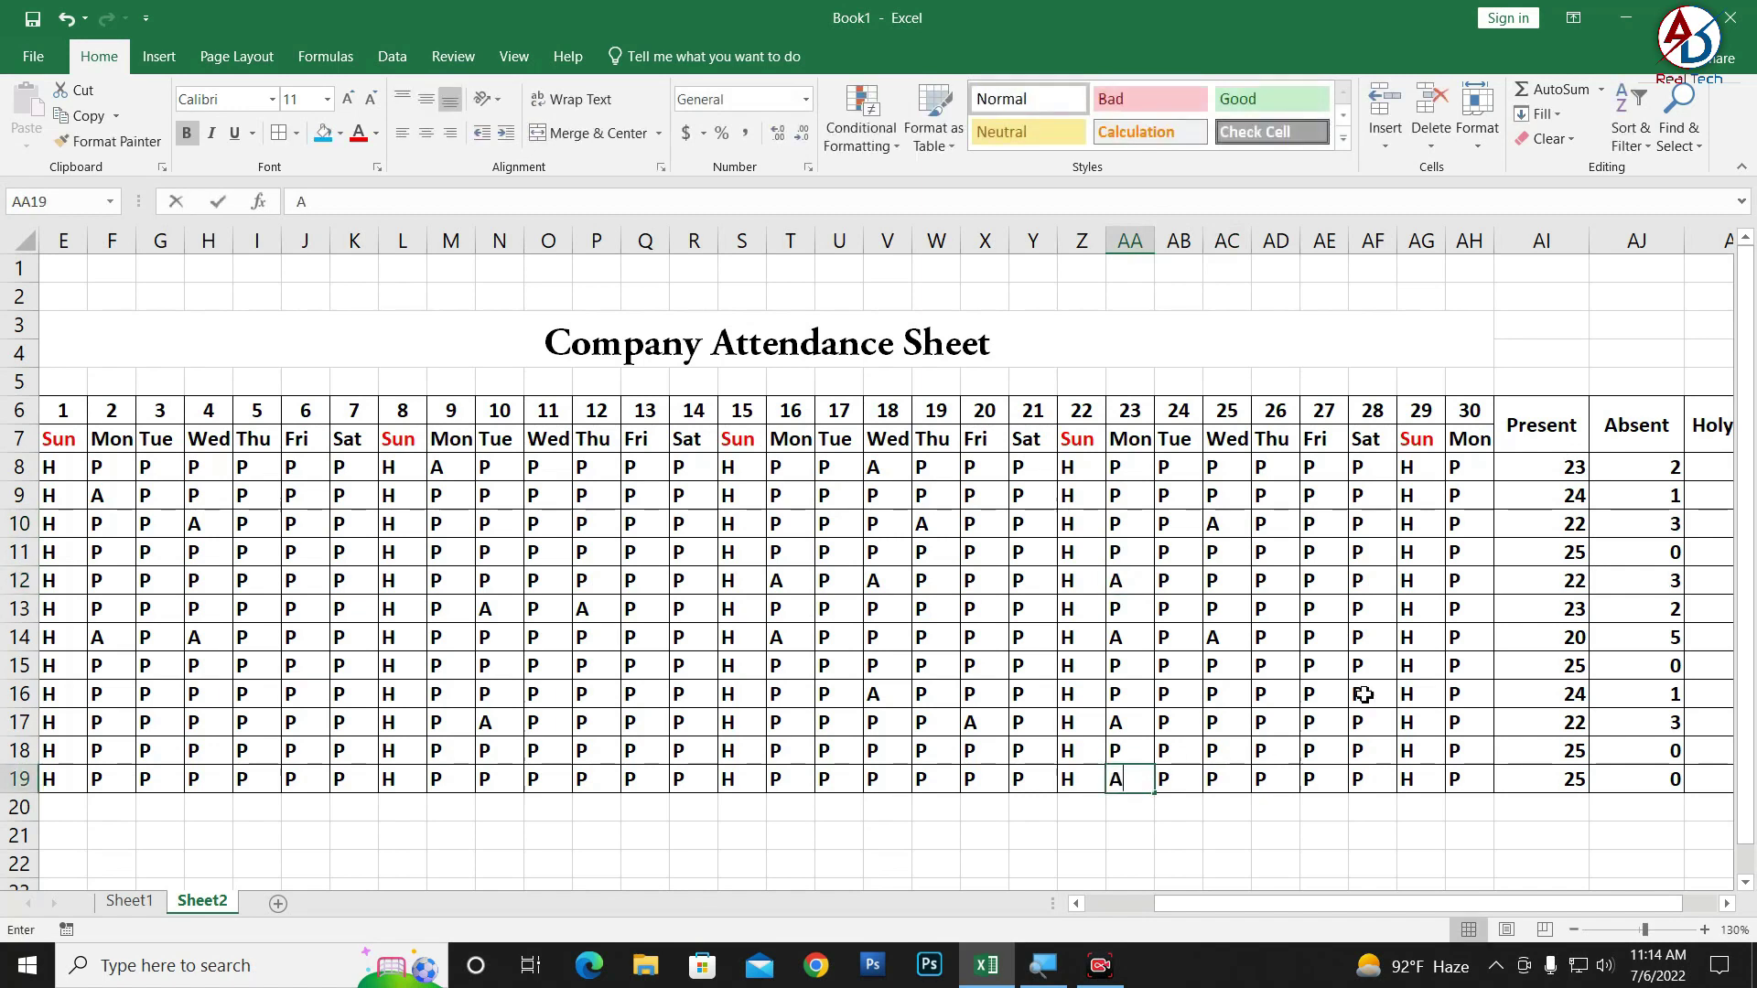
text(A)
click(1358, 667)
text(A)
click(1266, 780)
text(A)
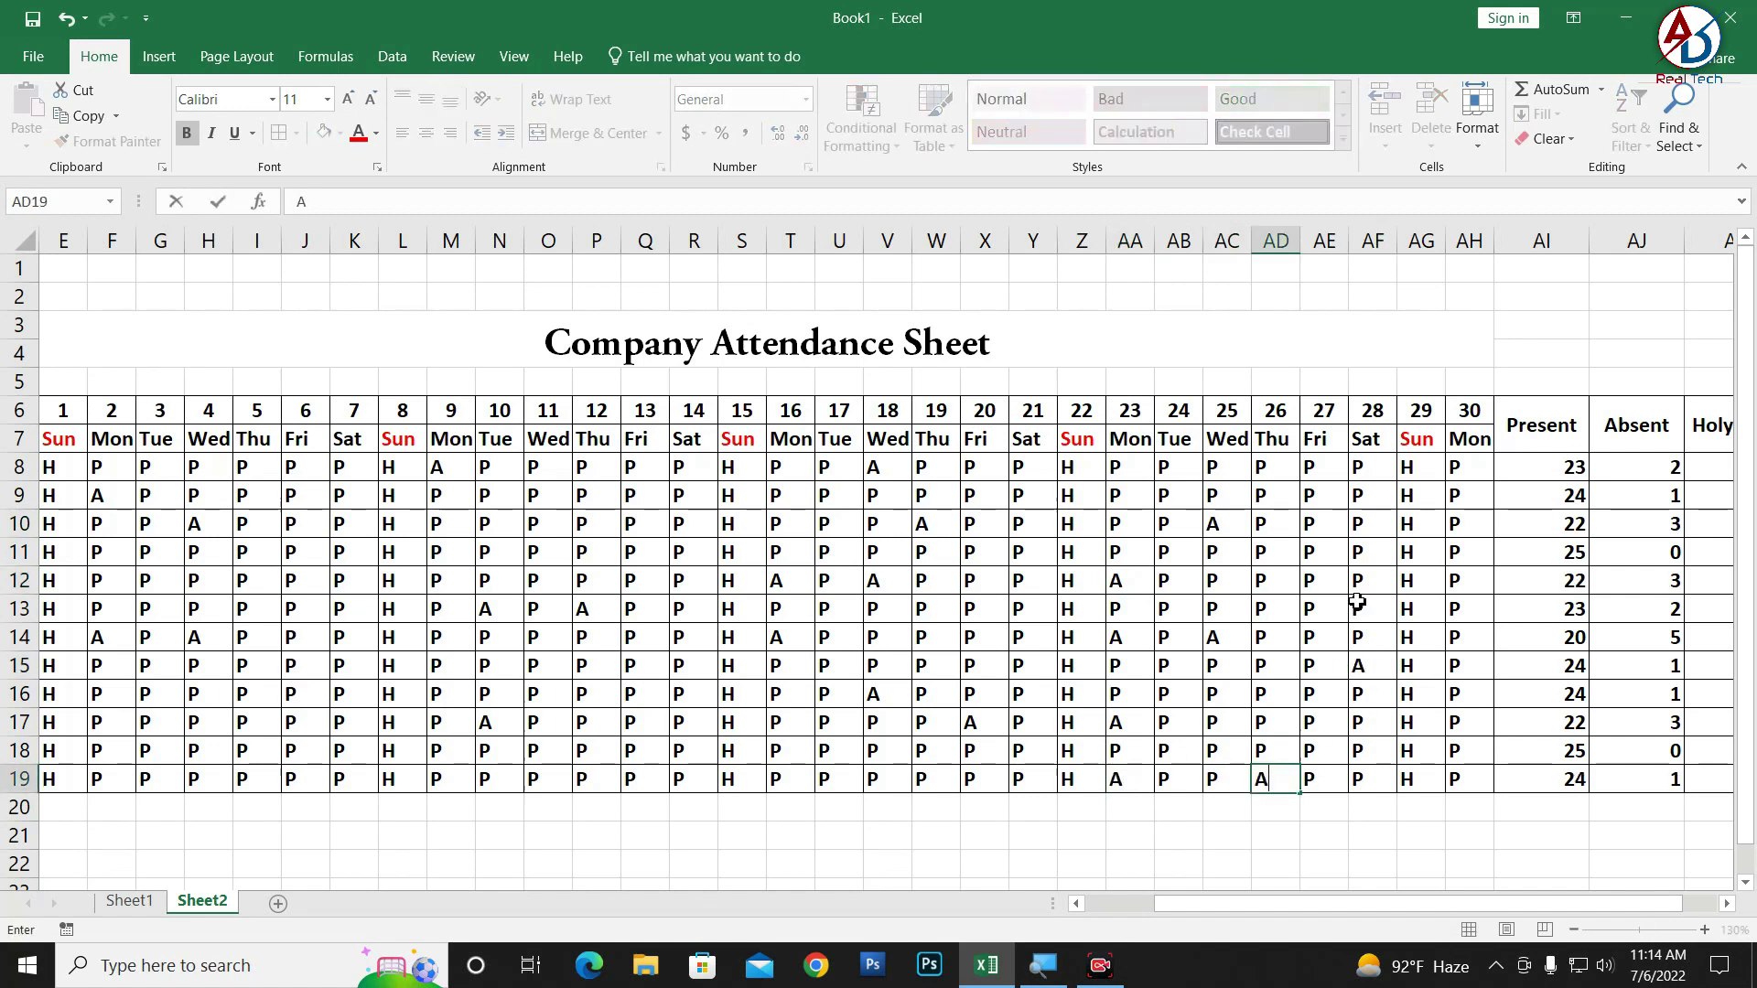
click(1366, 468)
text(A)
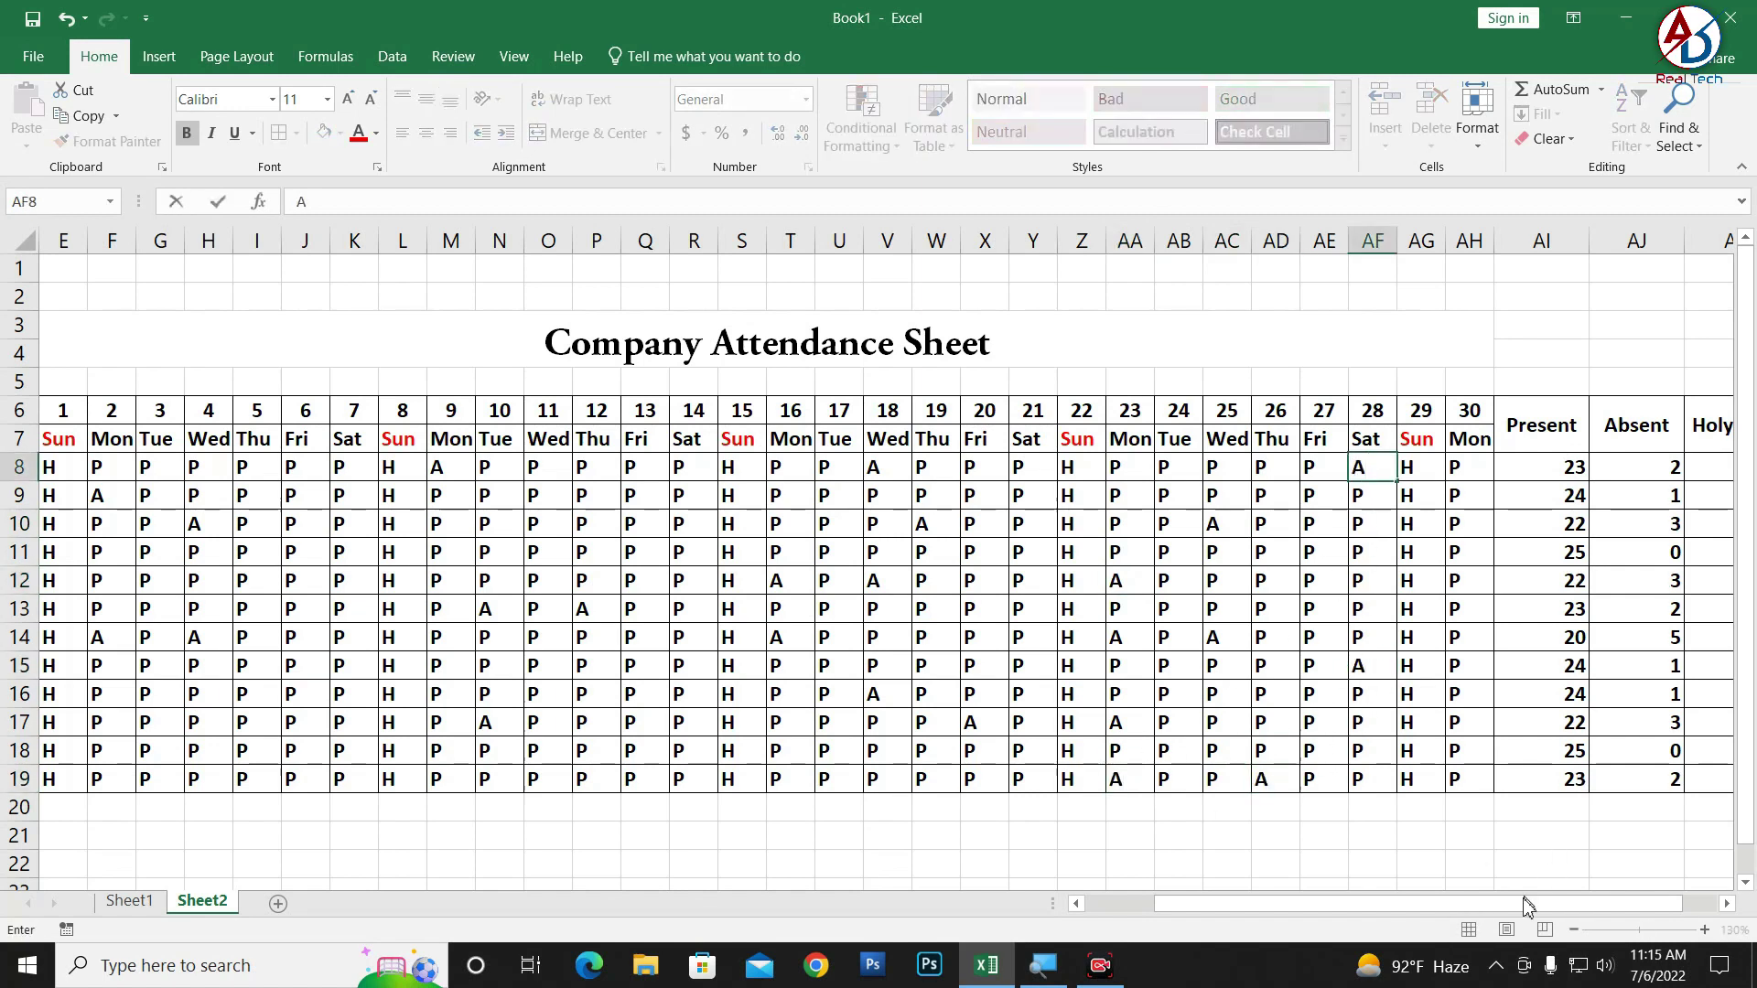
- Enter A in cells AC11, O11, I11, AH14 and AH19 so totals reach 19–25 Present
drag(1525, 906, 1559, 906)
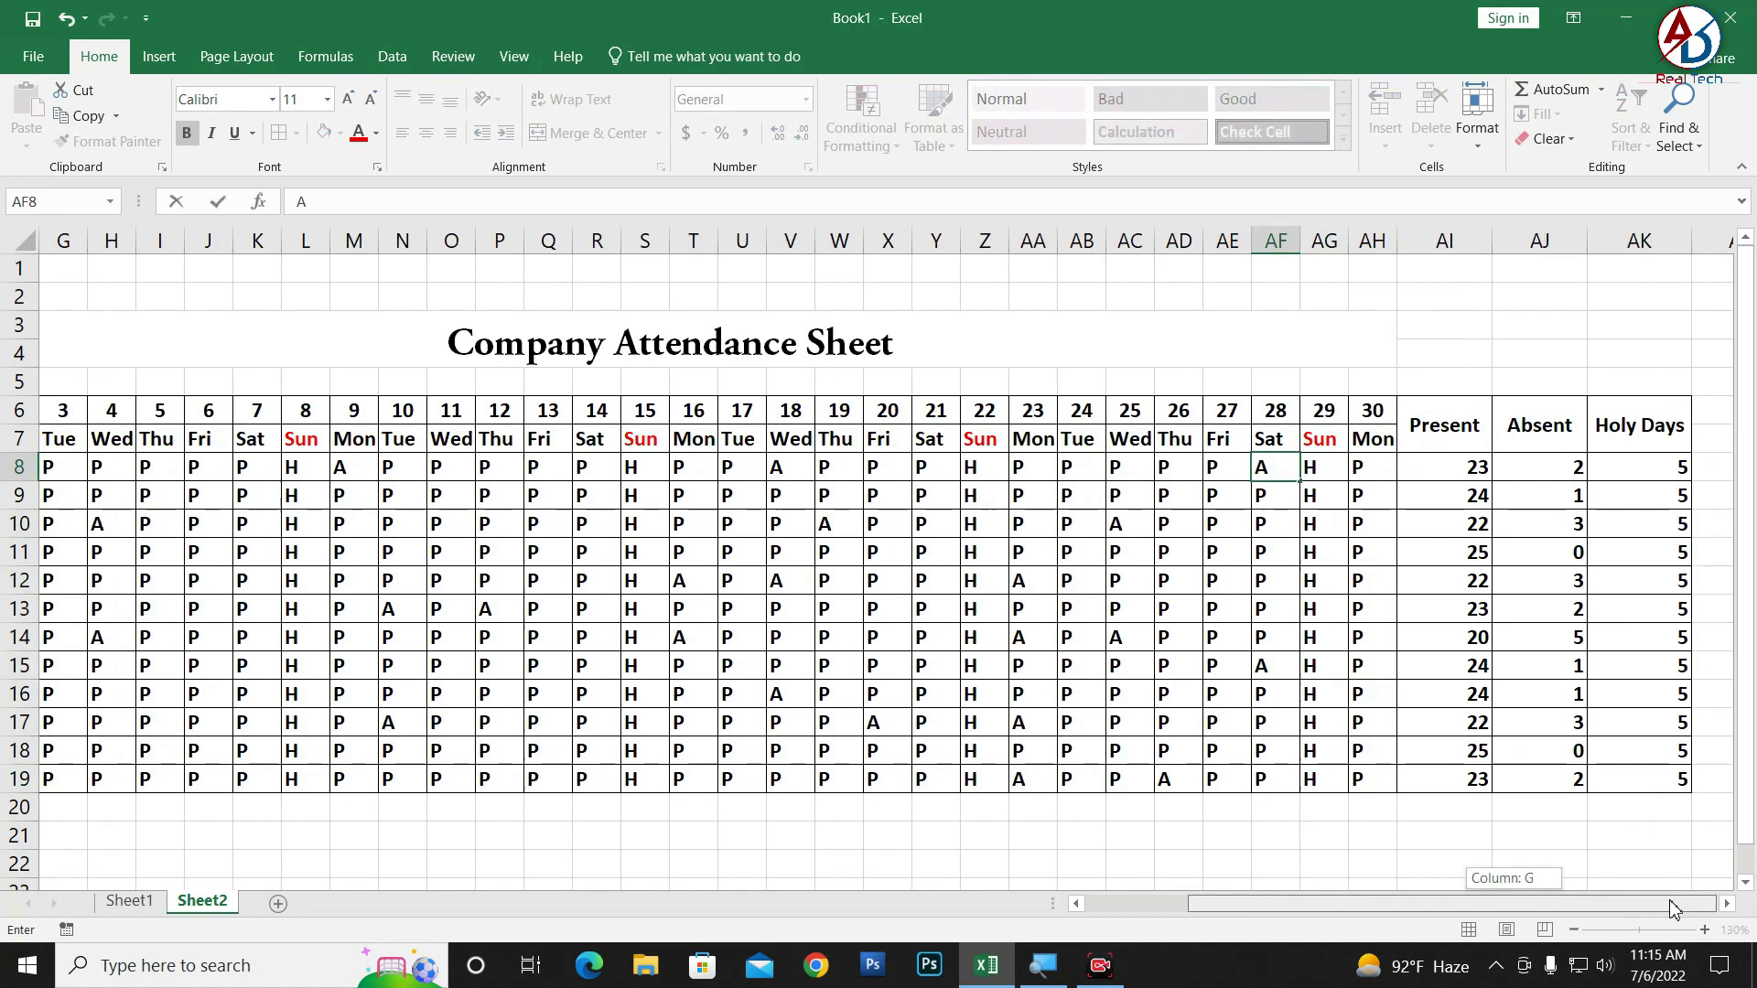
click(1117, 561)
text(A)
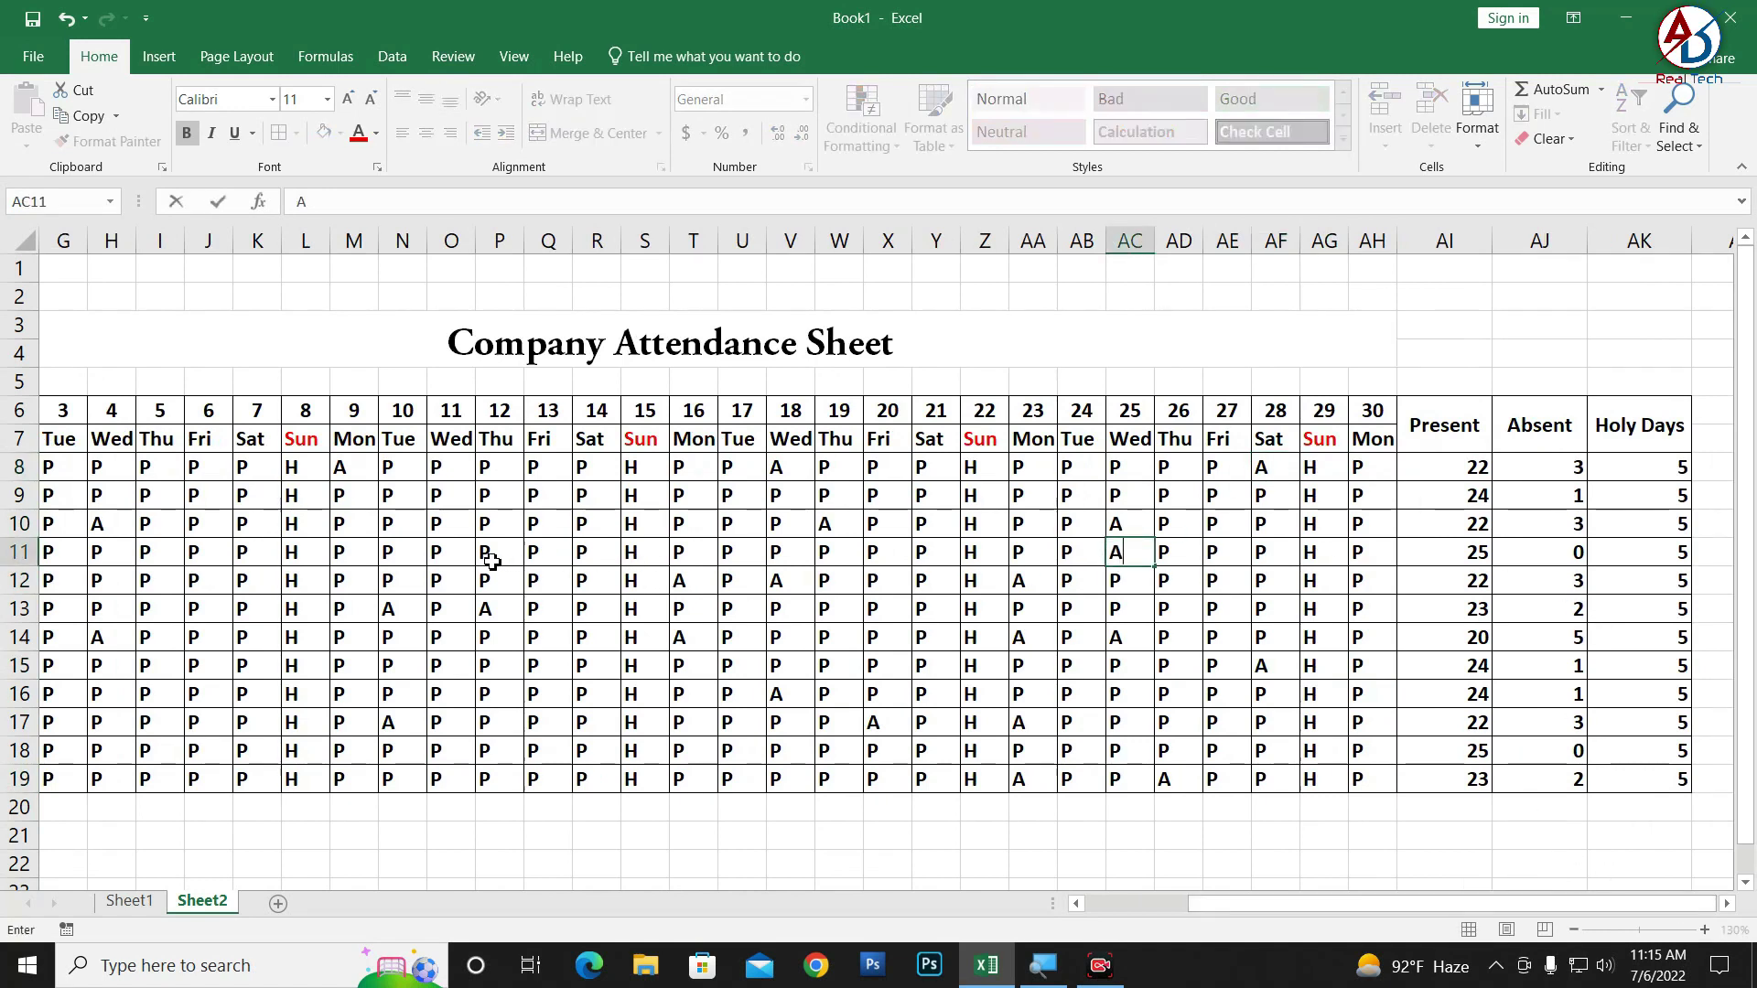
click(448, 553)
text(A)
click(143, 560)
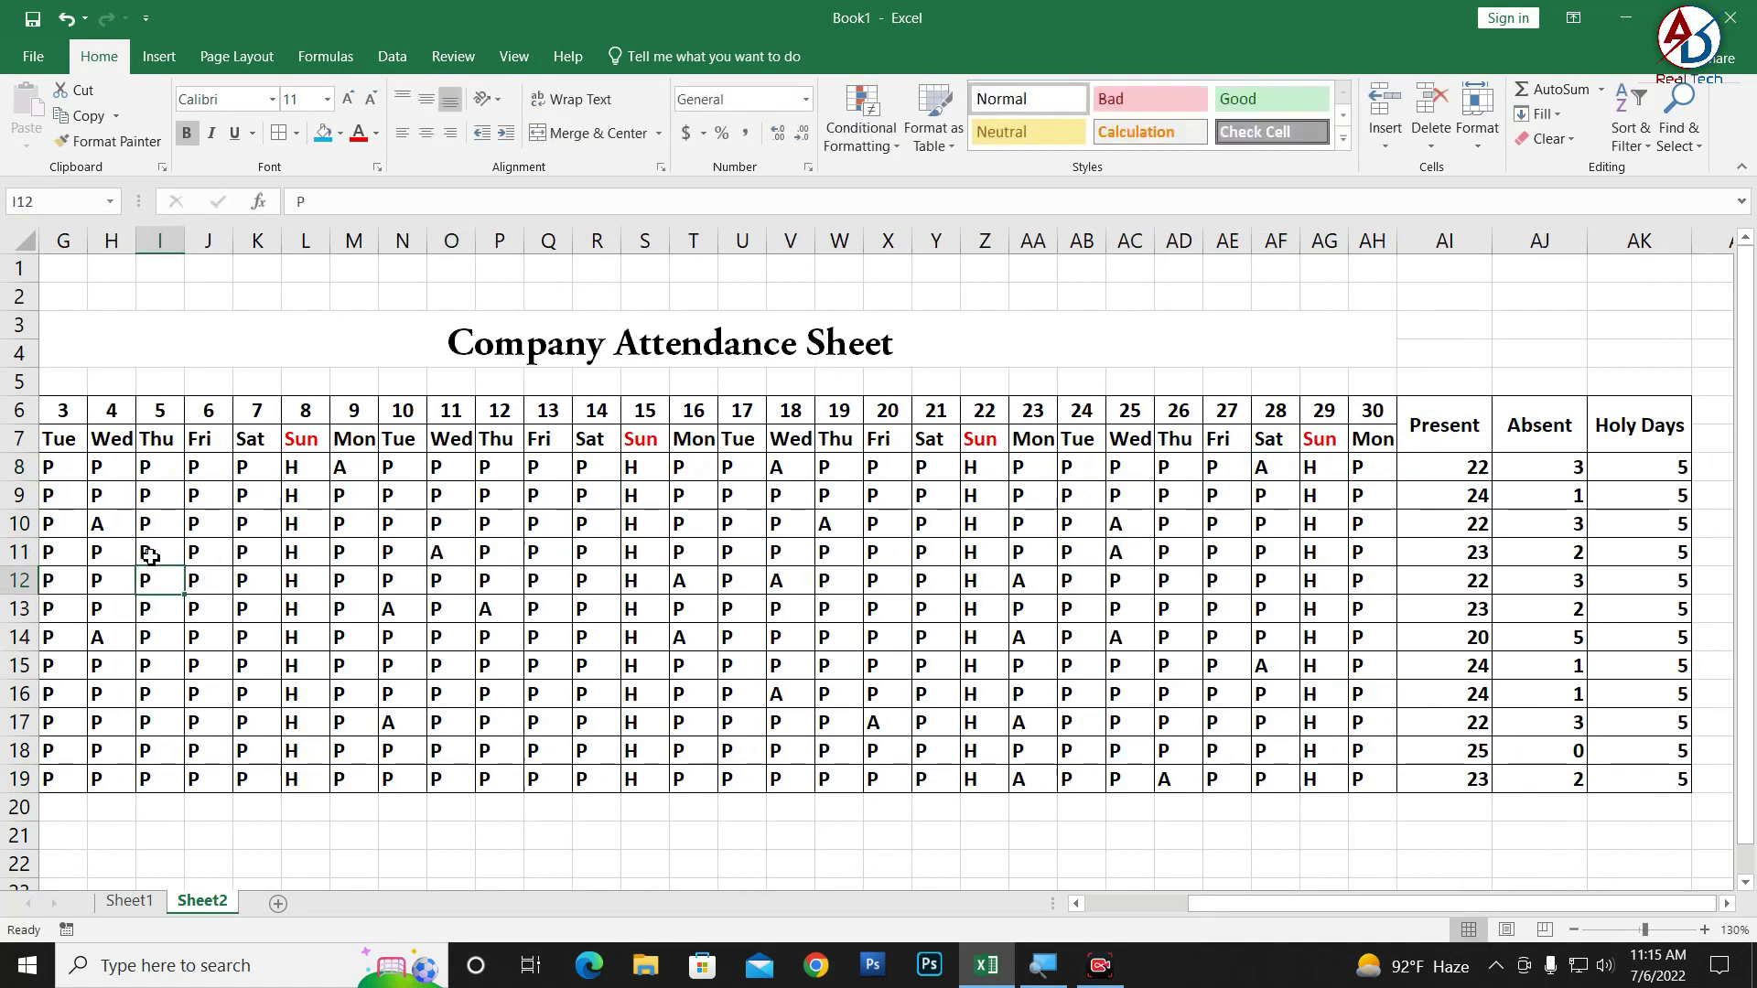
text(A)
click(1377, 780)
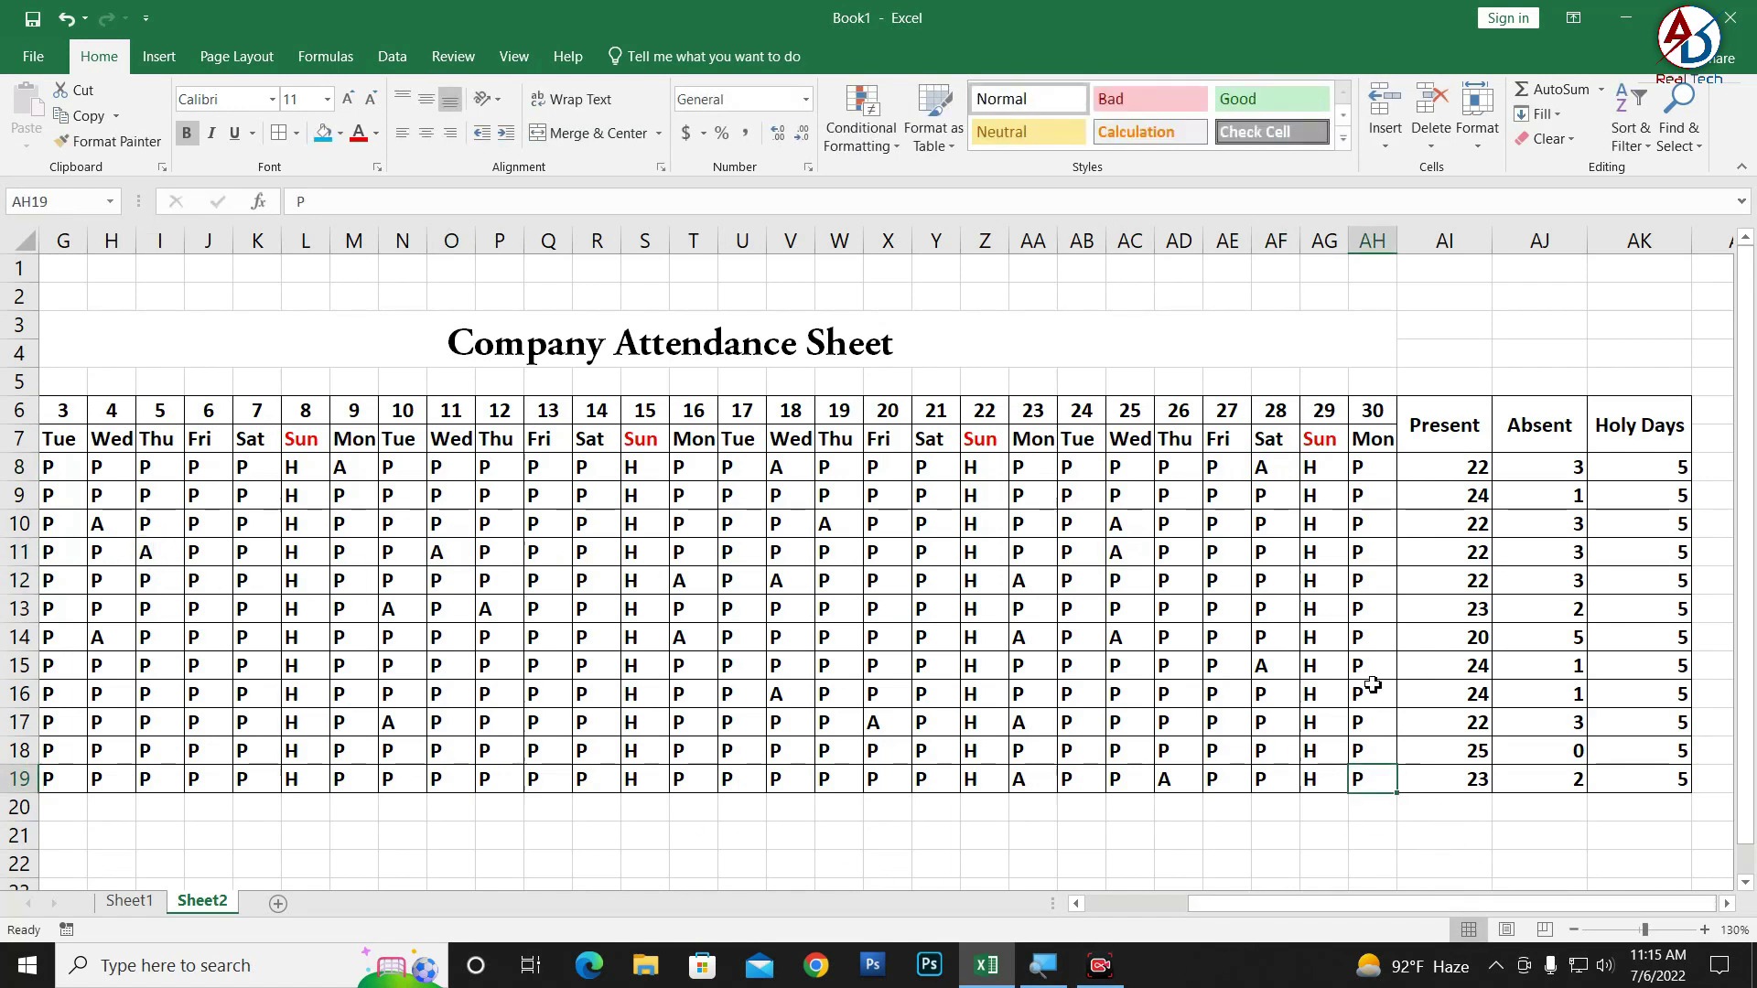
click(1364, 638)
text(A)
click(1362, 780)
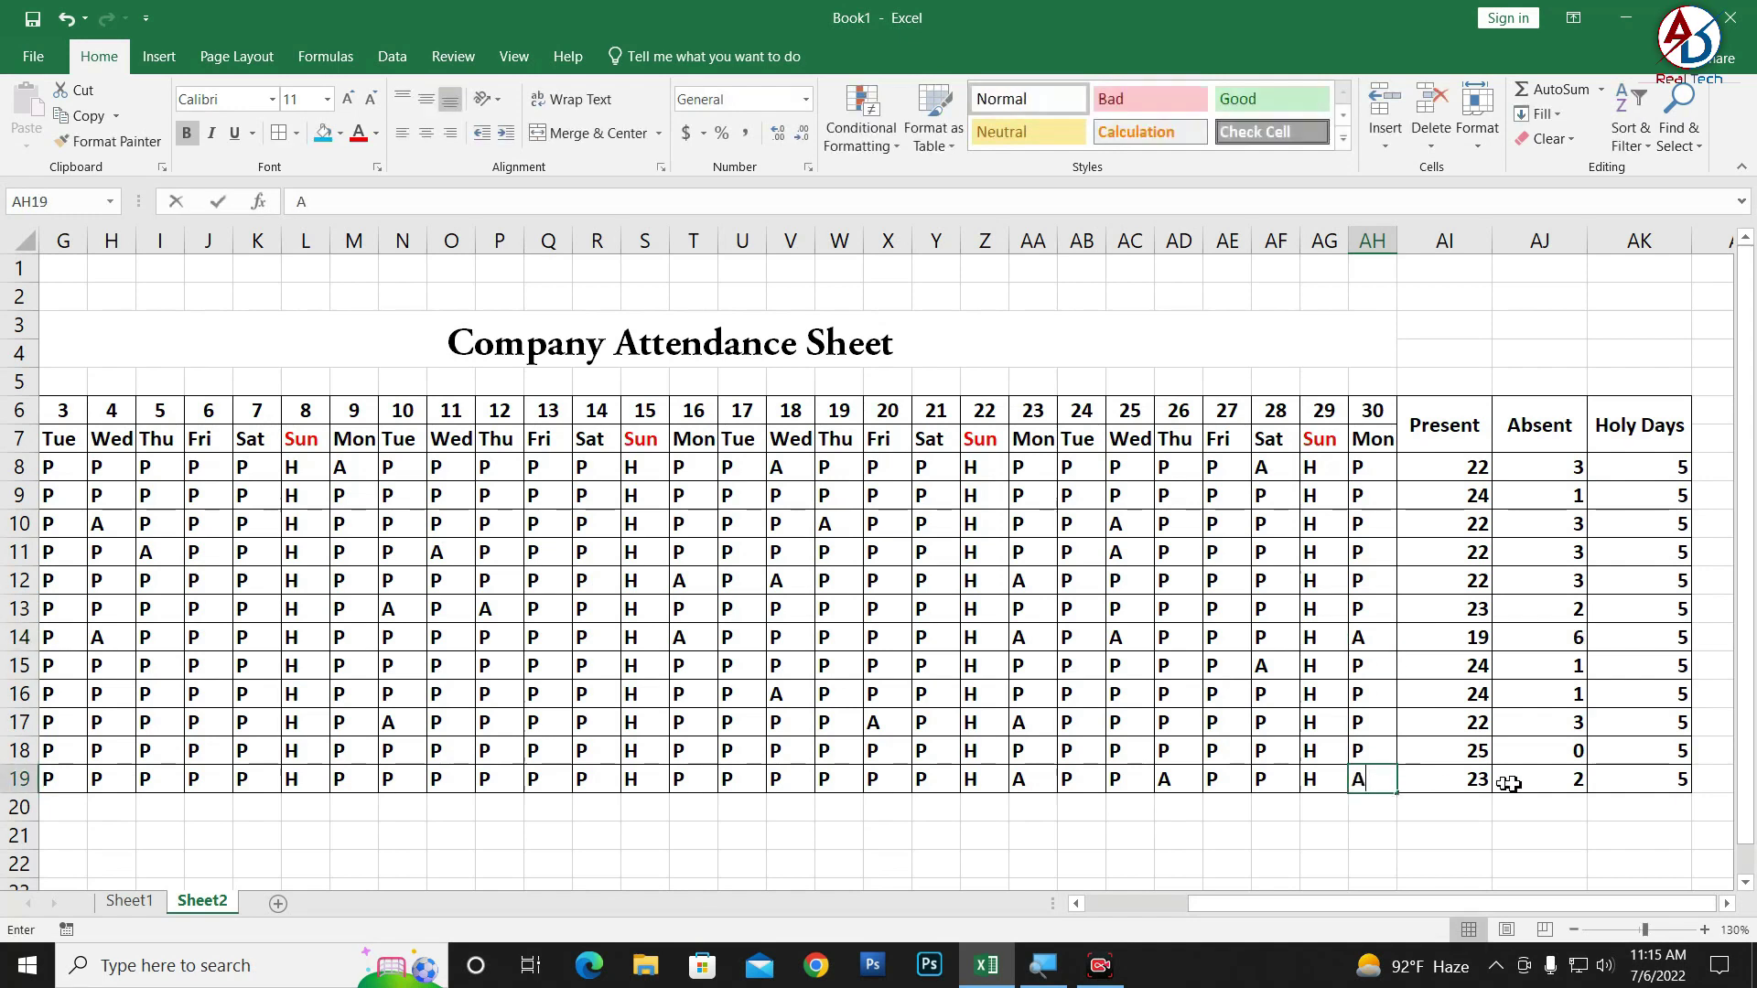
text(A)
click(1445, 722)
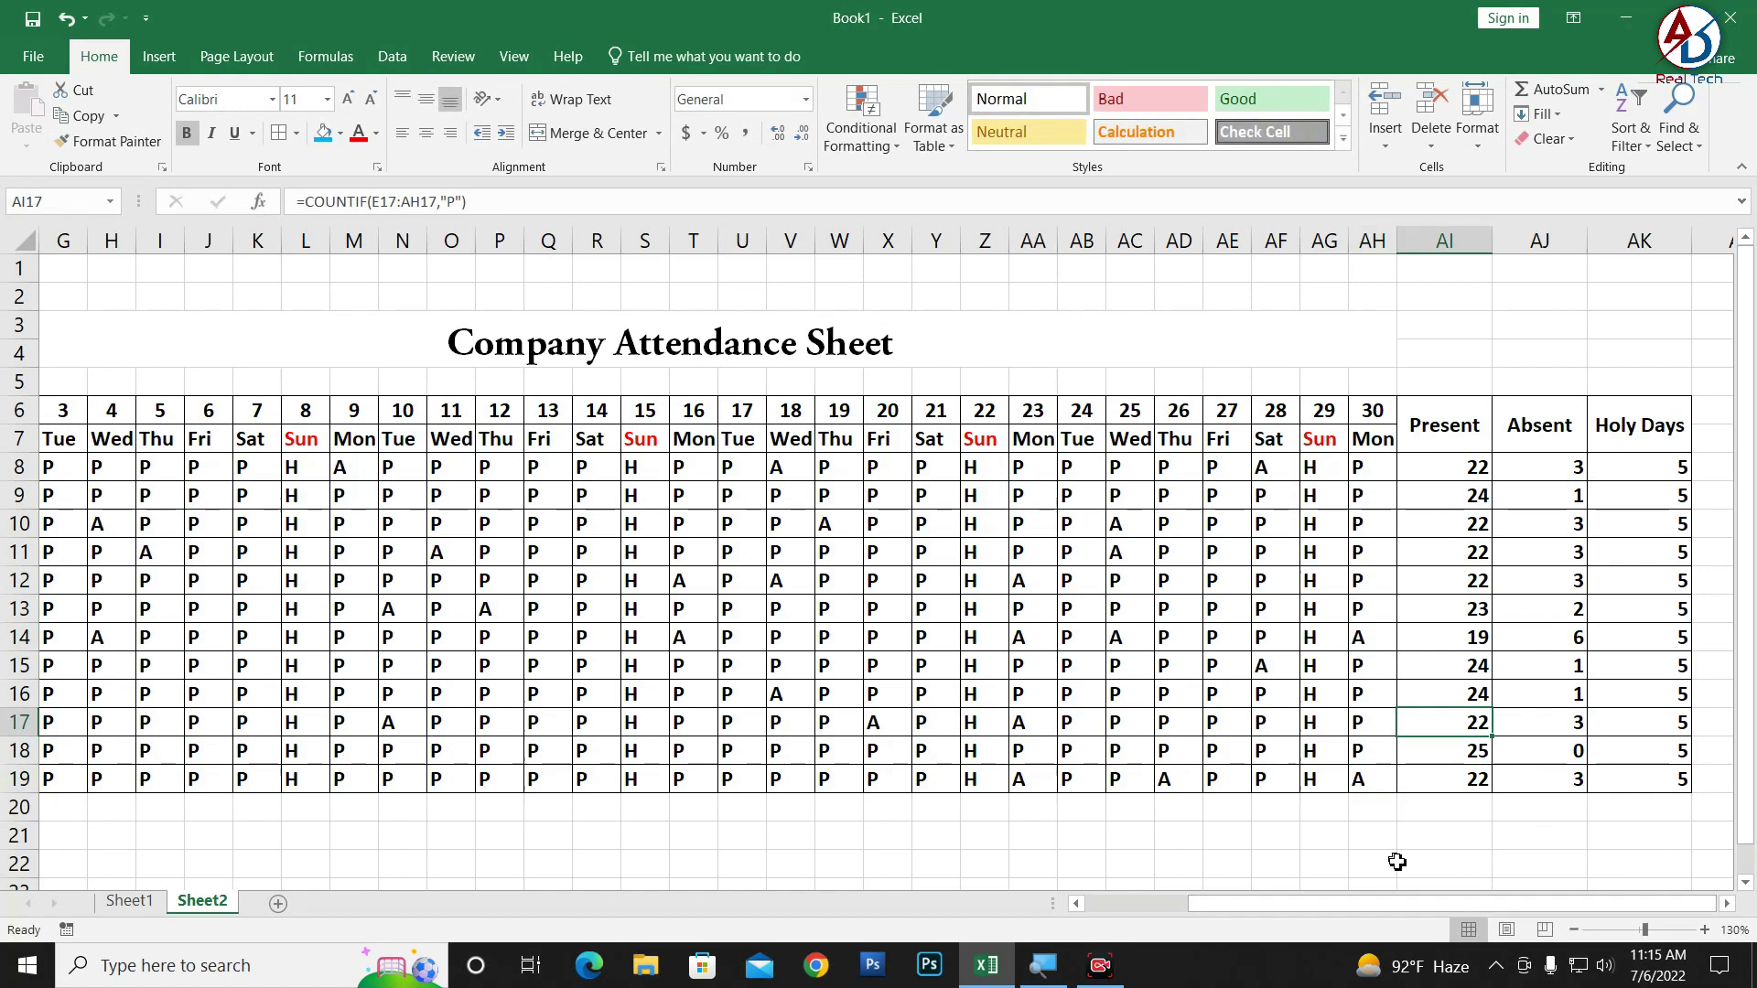
mouse_move(1405, 904)
mouse_down()
mouse_move(1317, 904)
mouse_move(1411, 903)
mouse_up()
drag(1593, 906, 1488, 905)
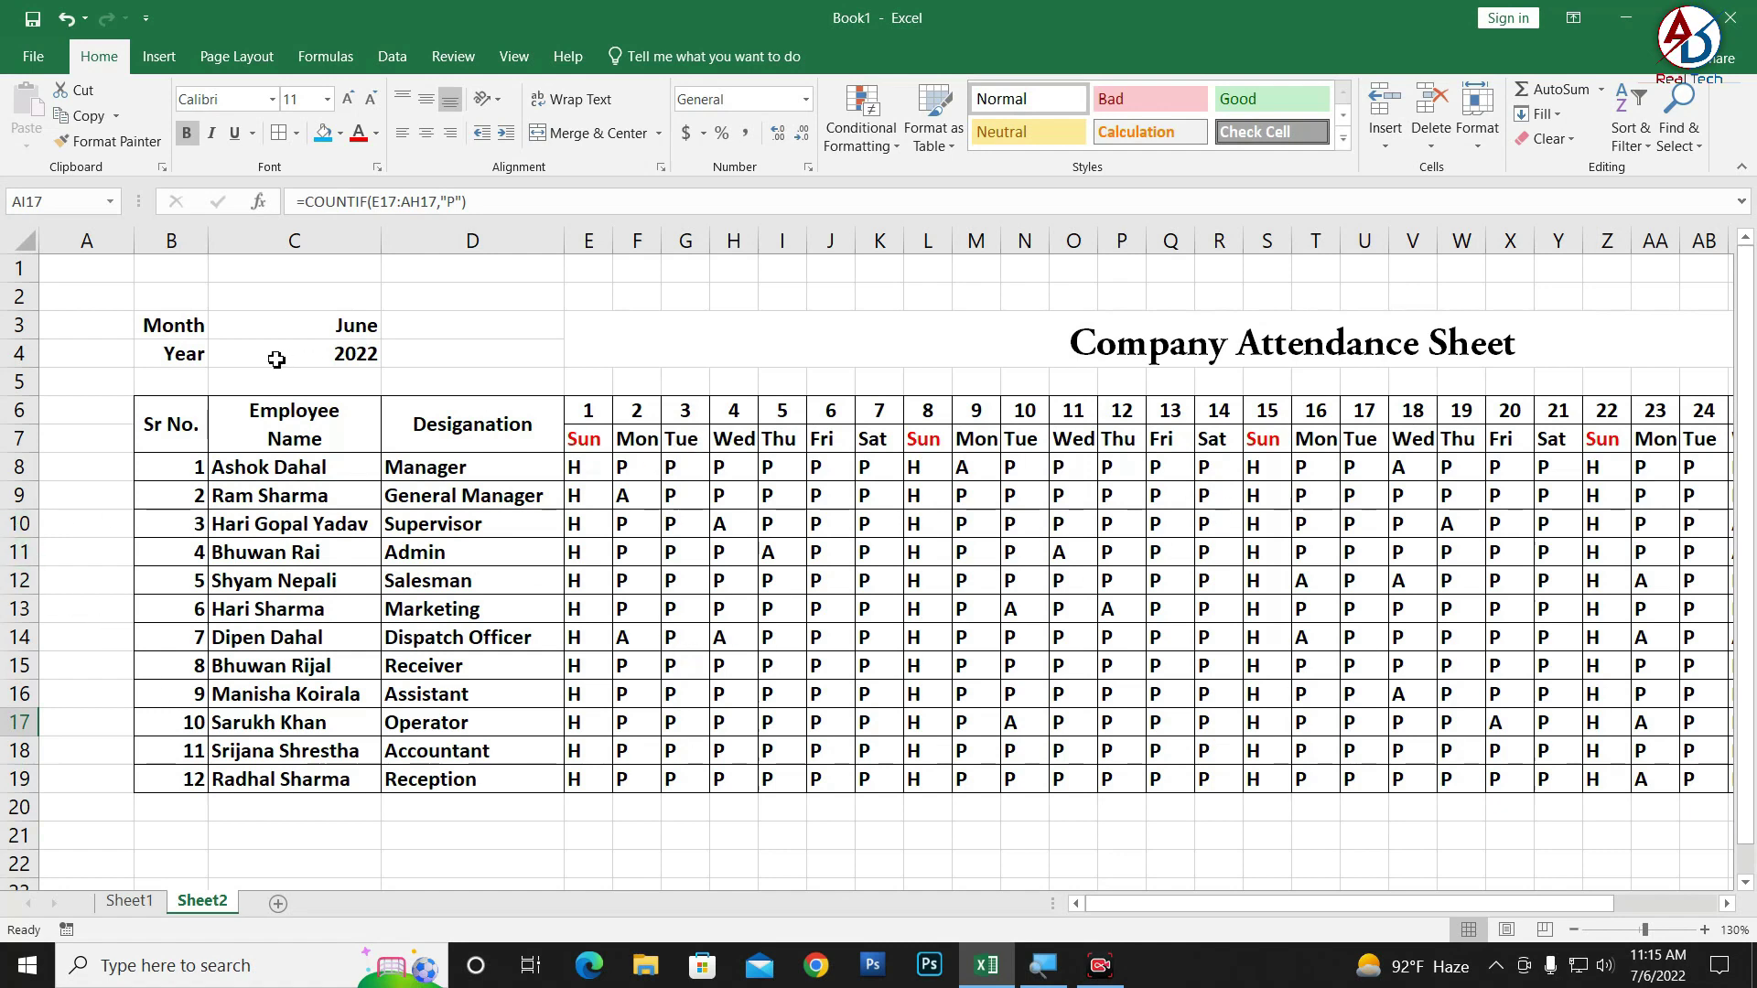
drag(175, 336, 302, 357)
- Give the Month/Year cells a dark navy fill with white text
click(375, 133)
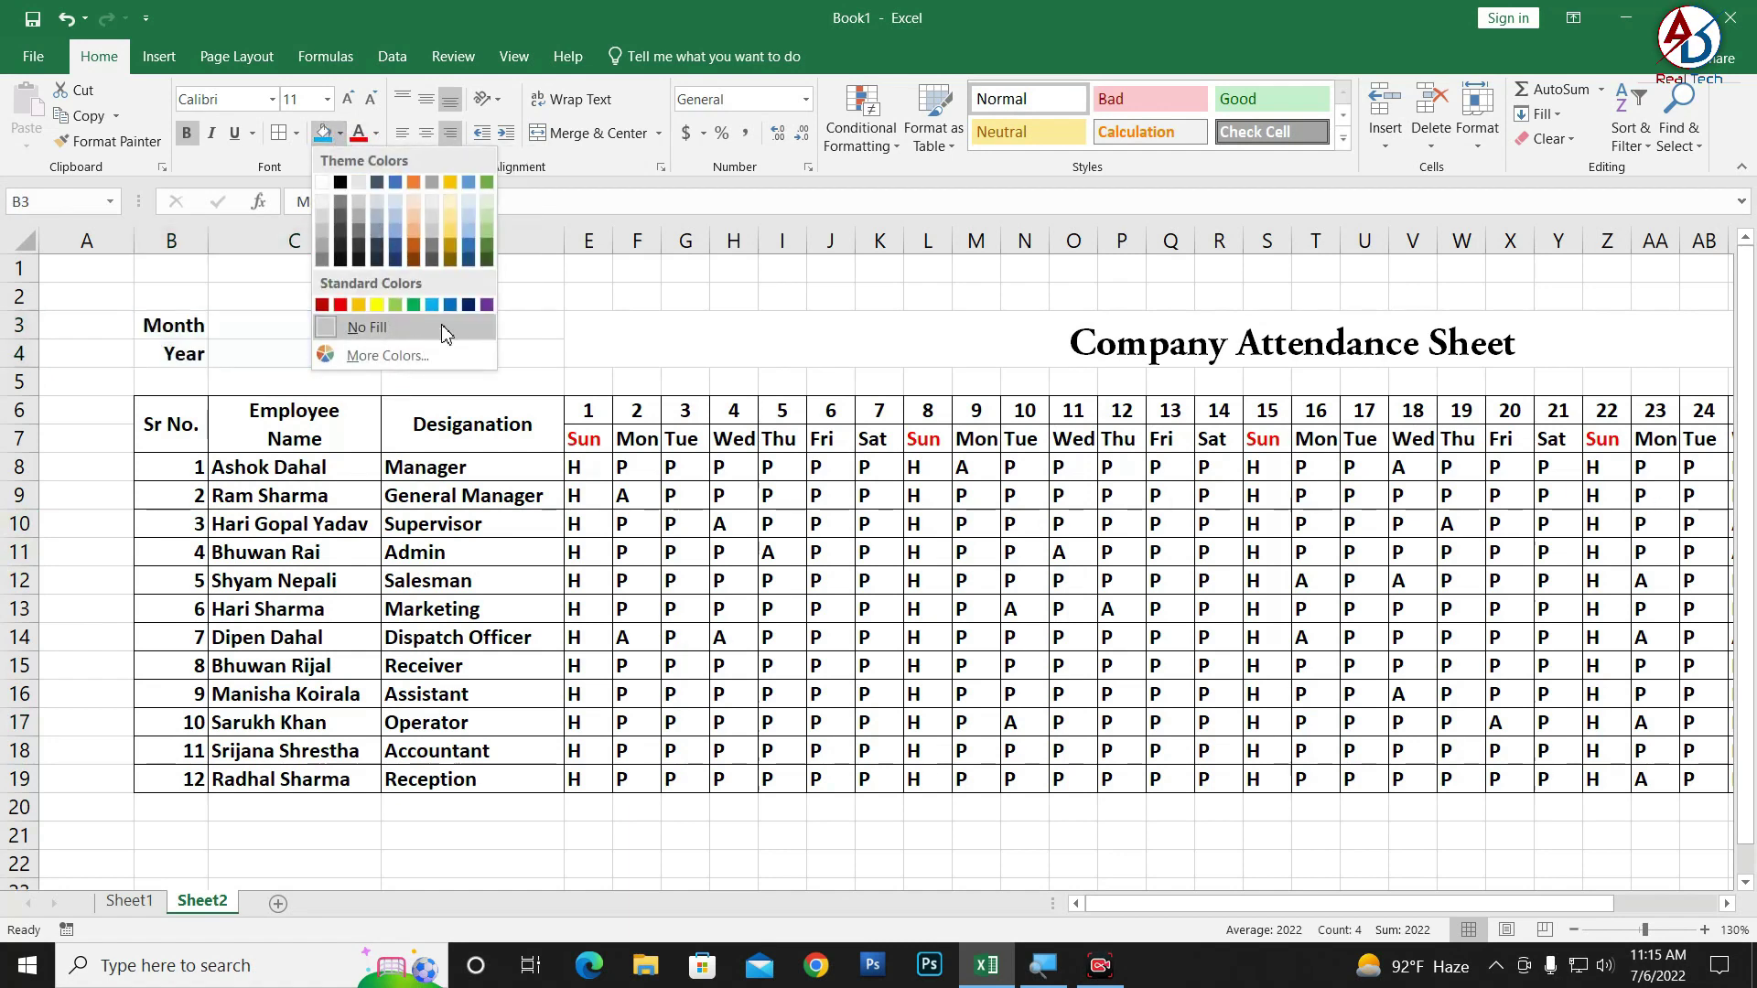
click(504, 330)
click(375, 134)
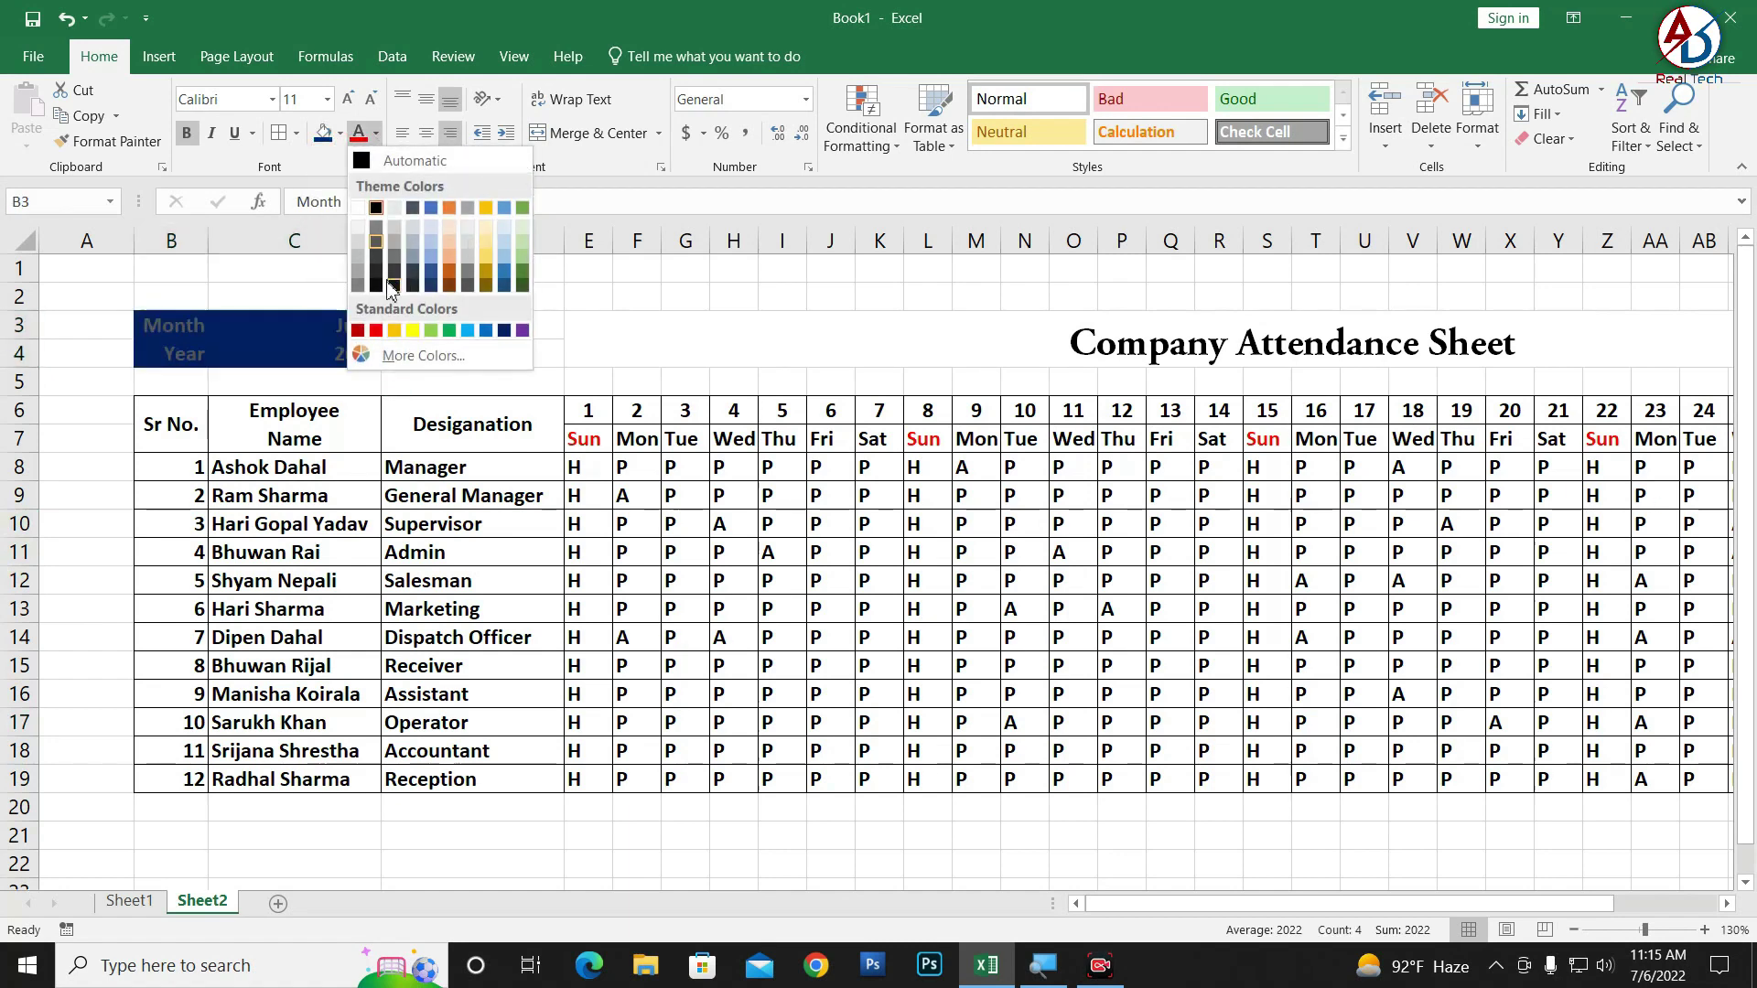
click(361, 211)
- Give the Company Attendance Sheet title navy fill, white text and font size 22
click(1048, 340)
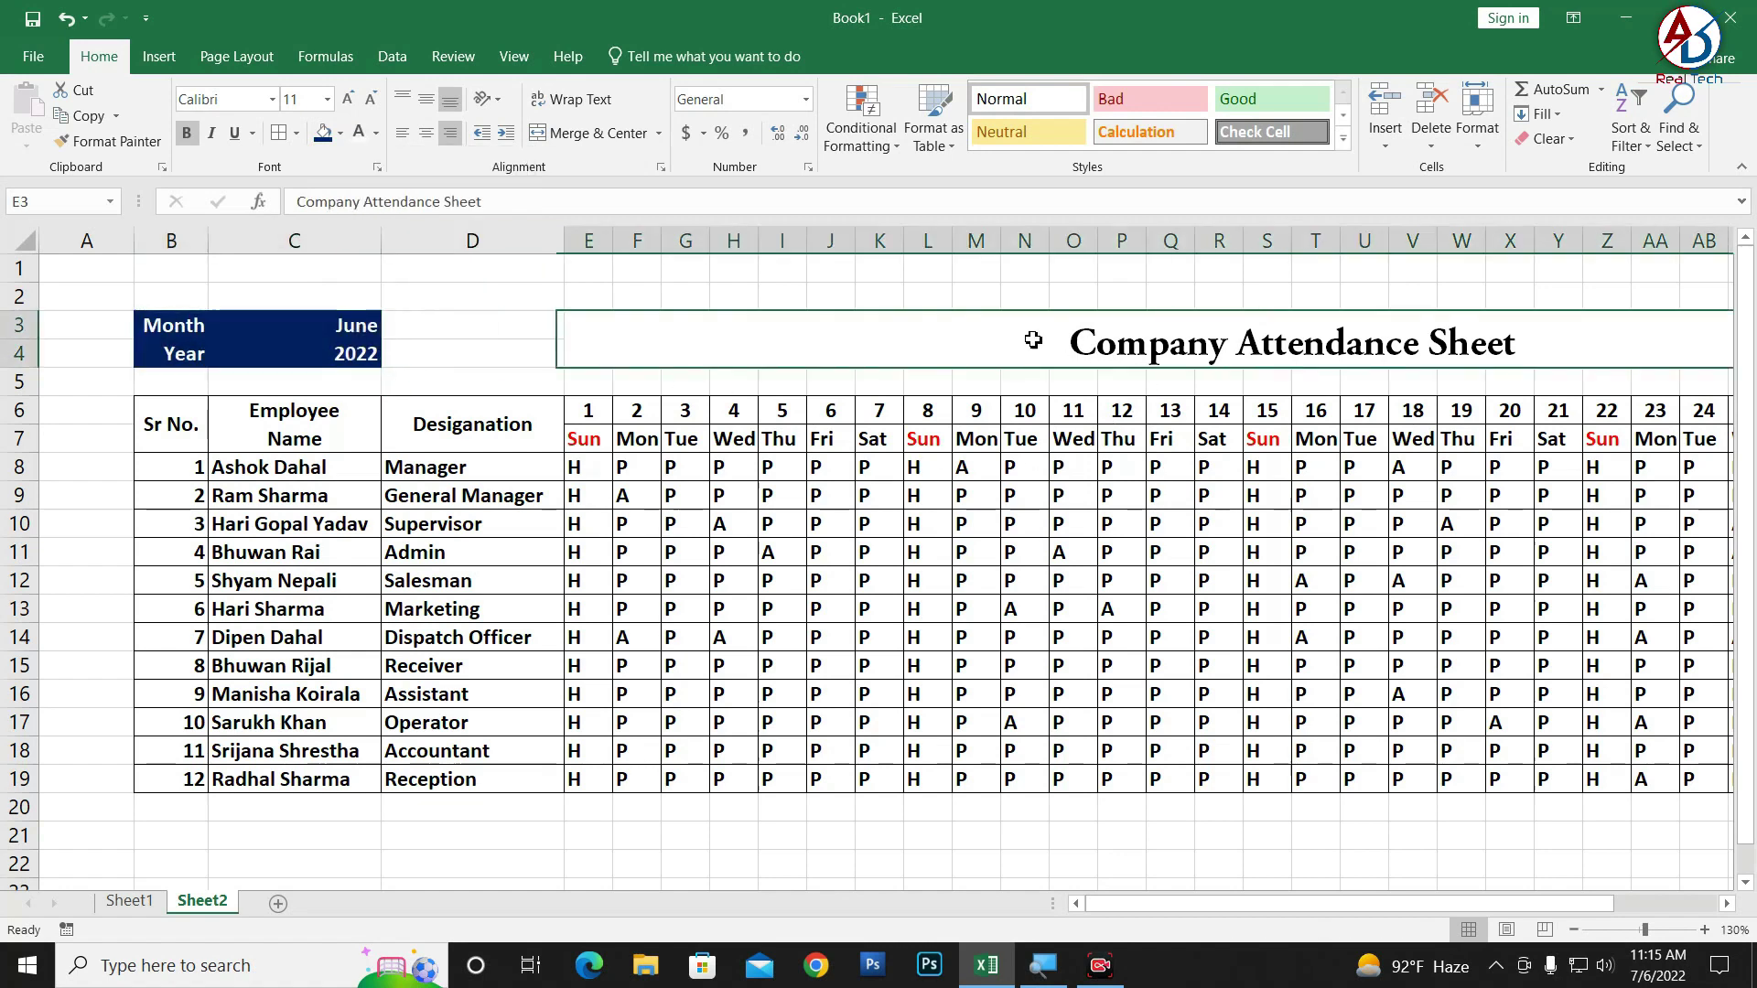
click(322, 135)
click(359, 133)
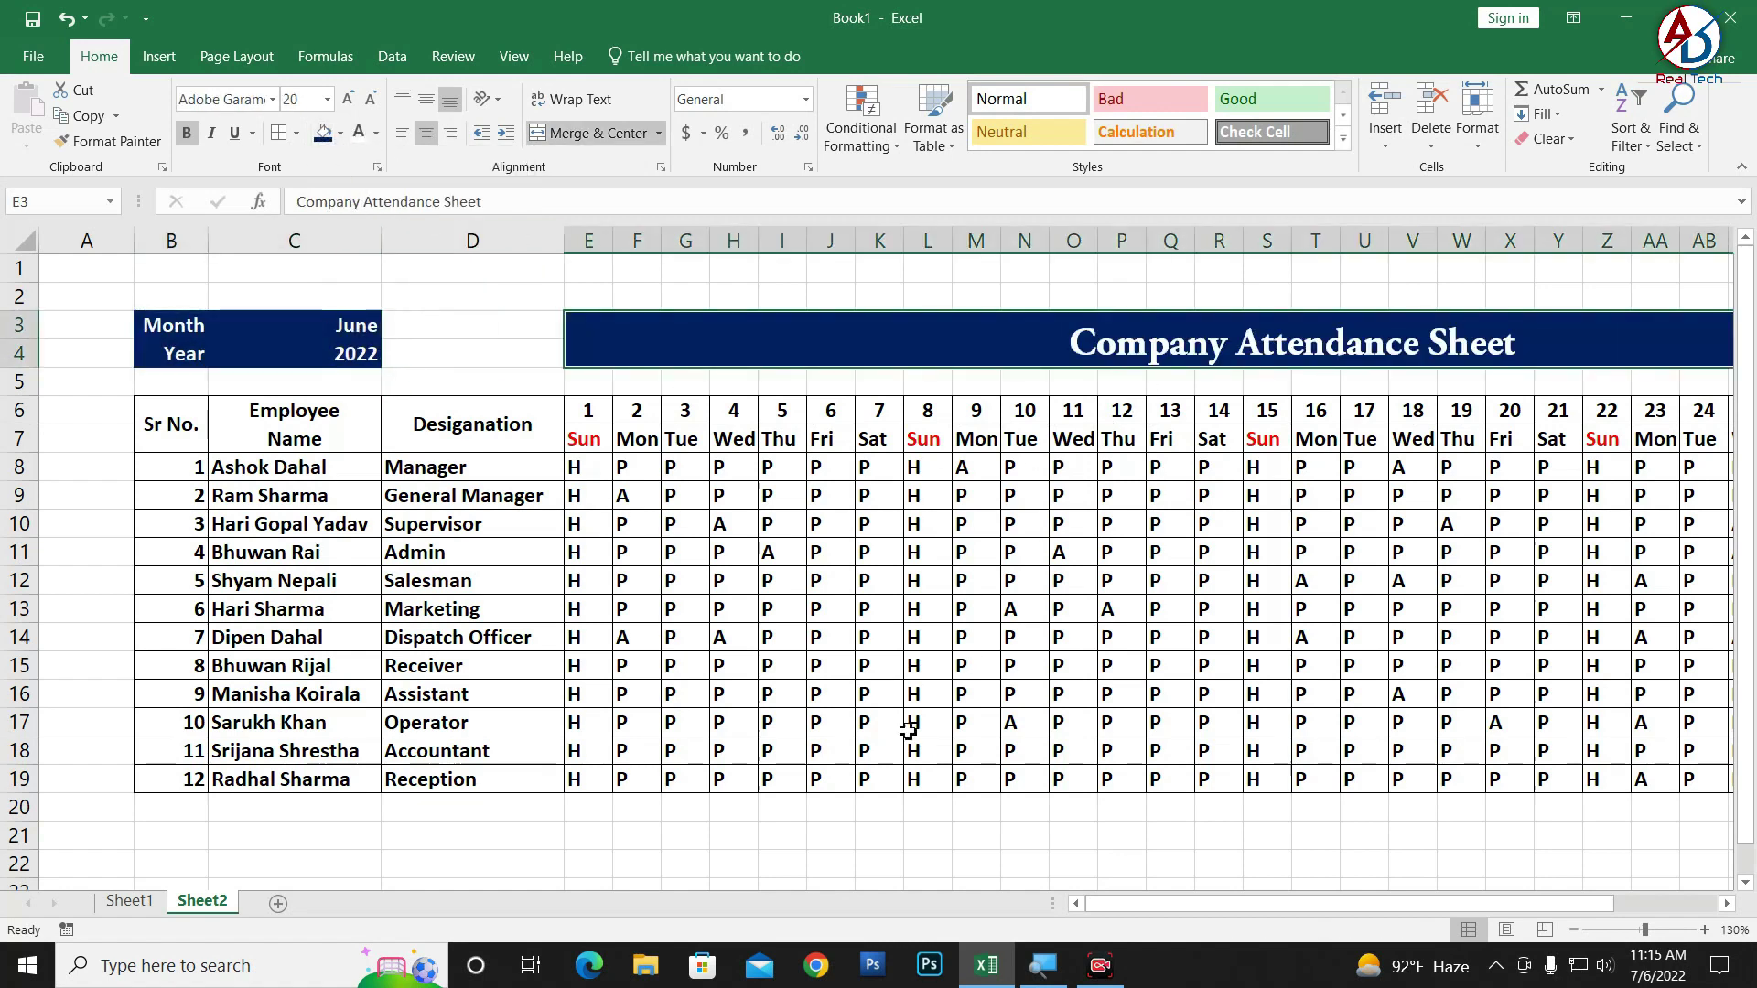
click(348, 98)
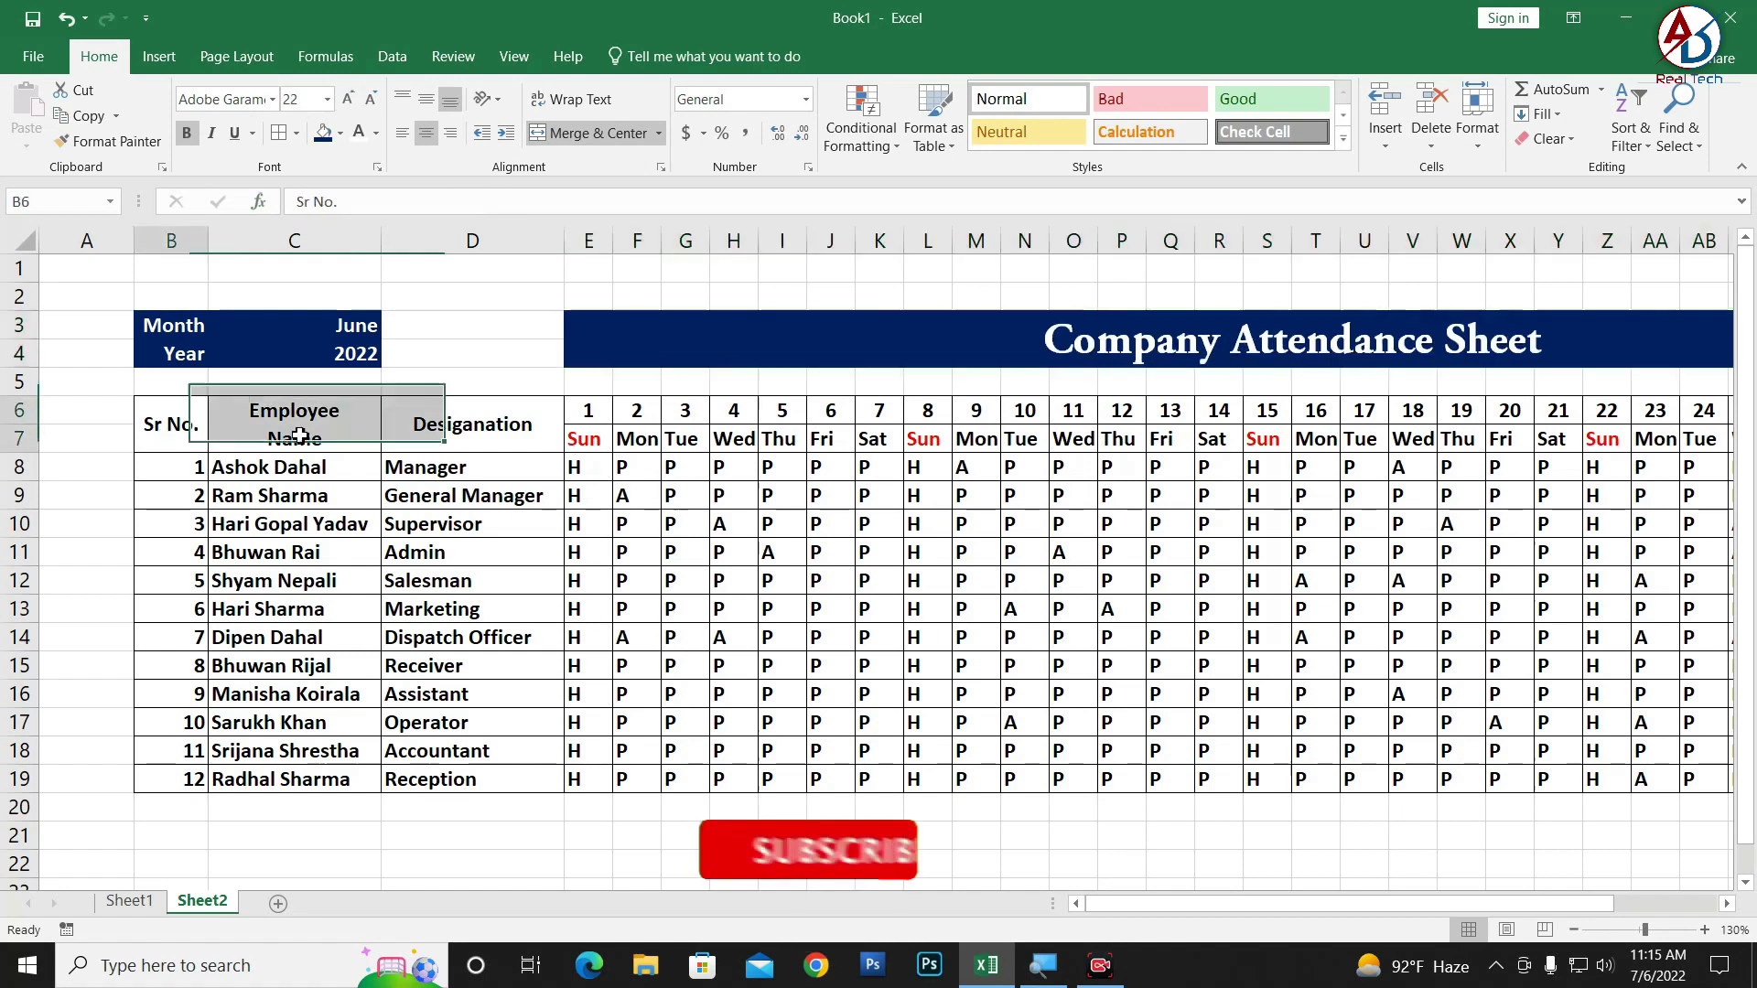
- Apply light blue fill and yellow font to the B6:D7 Sr No., Employee Name, Designation headers
drag(173, 430, 513, 437)
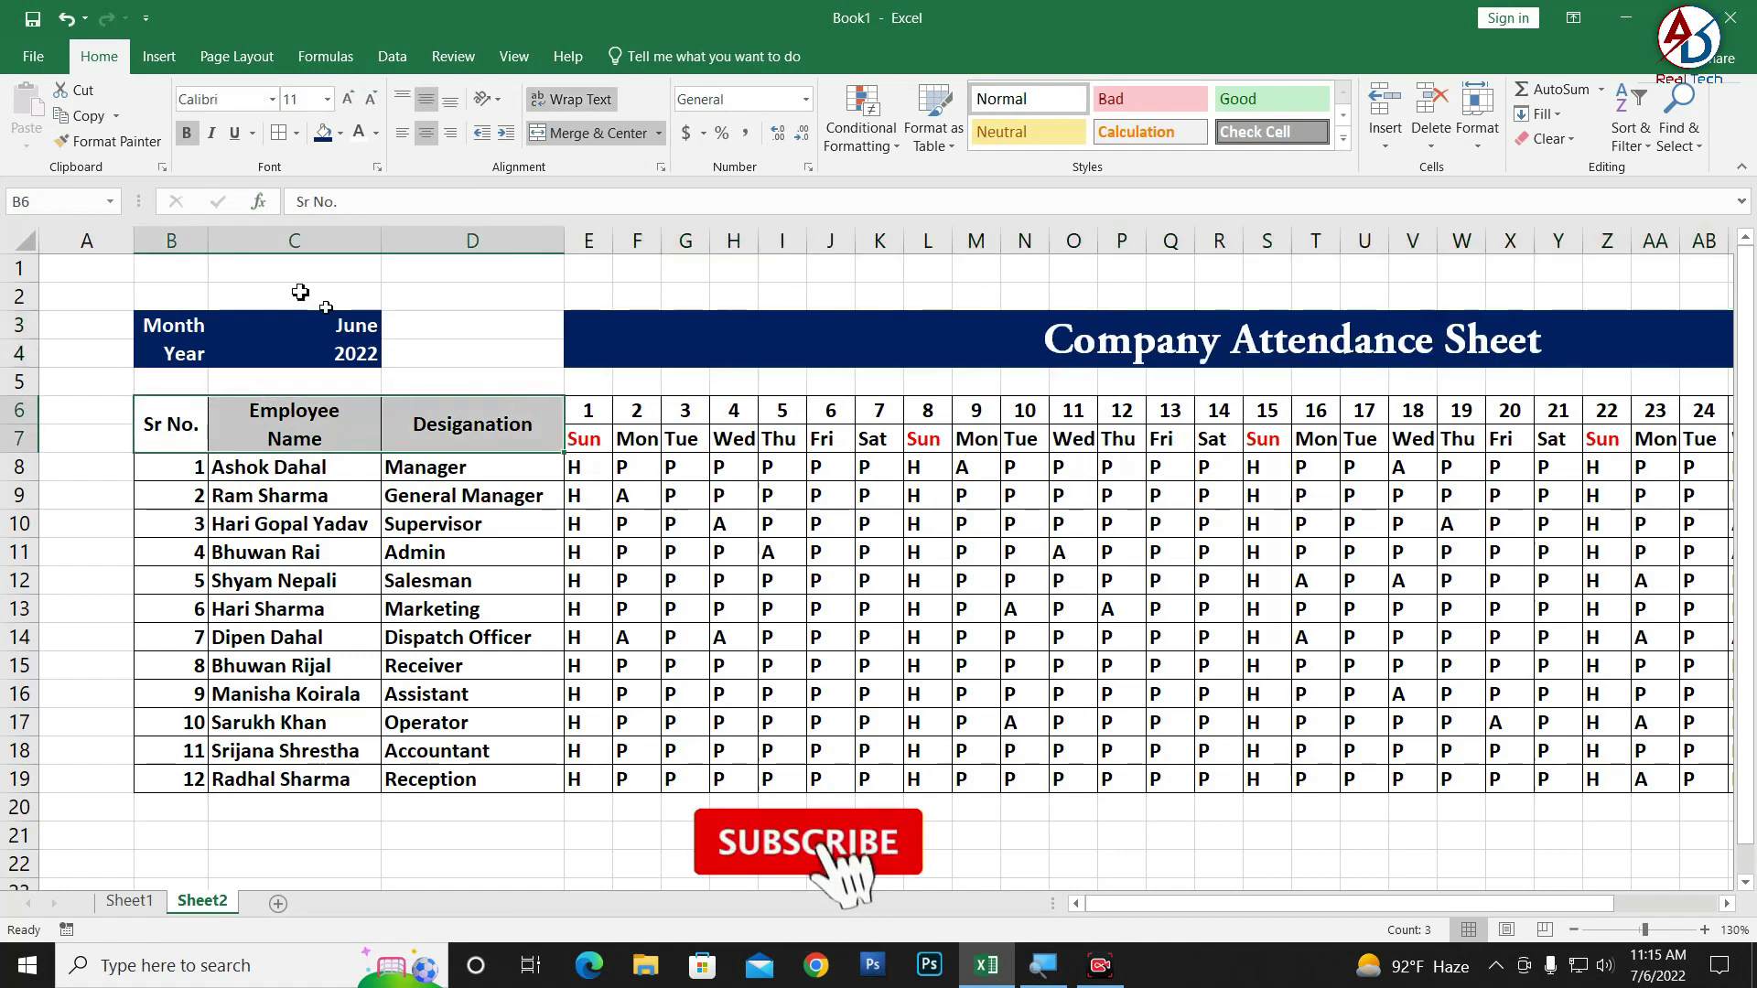
click(341, 134)
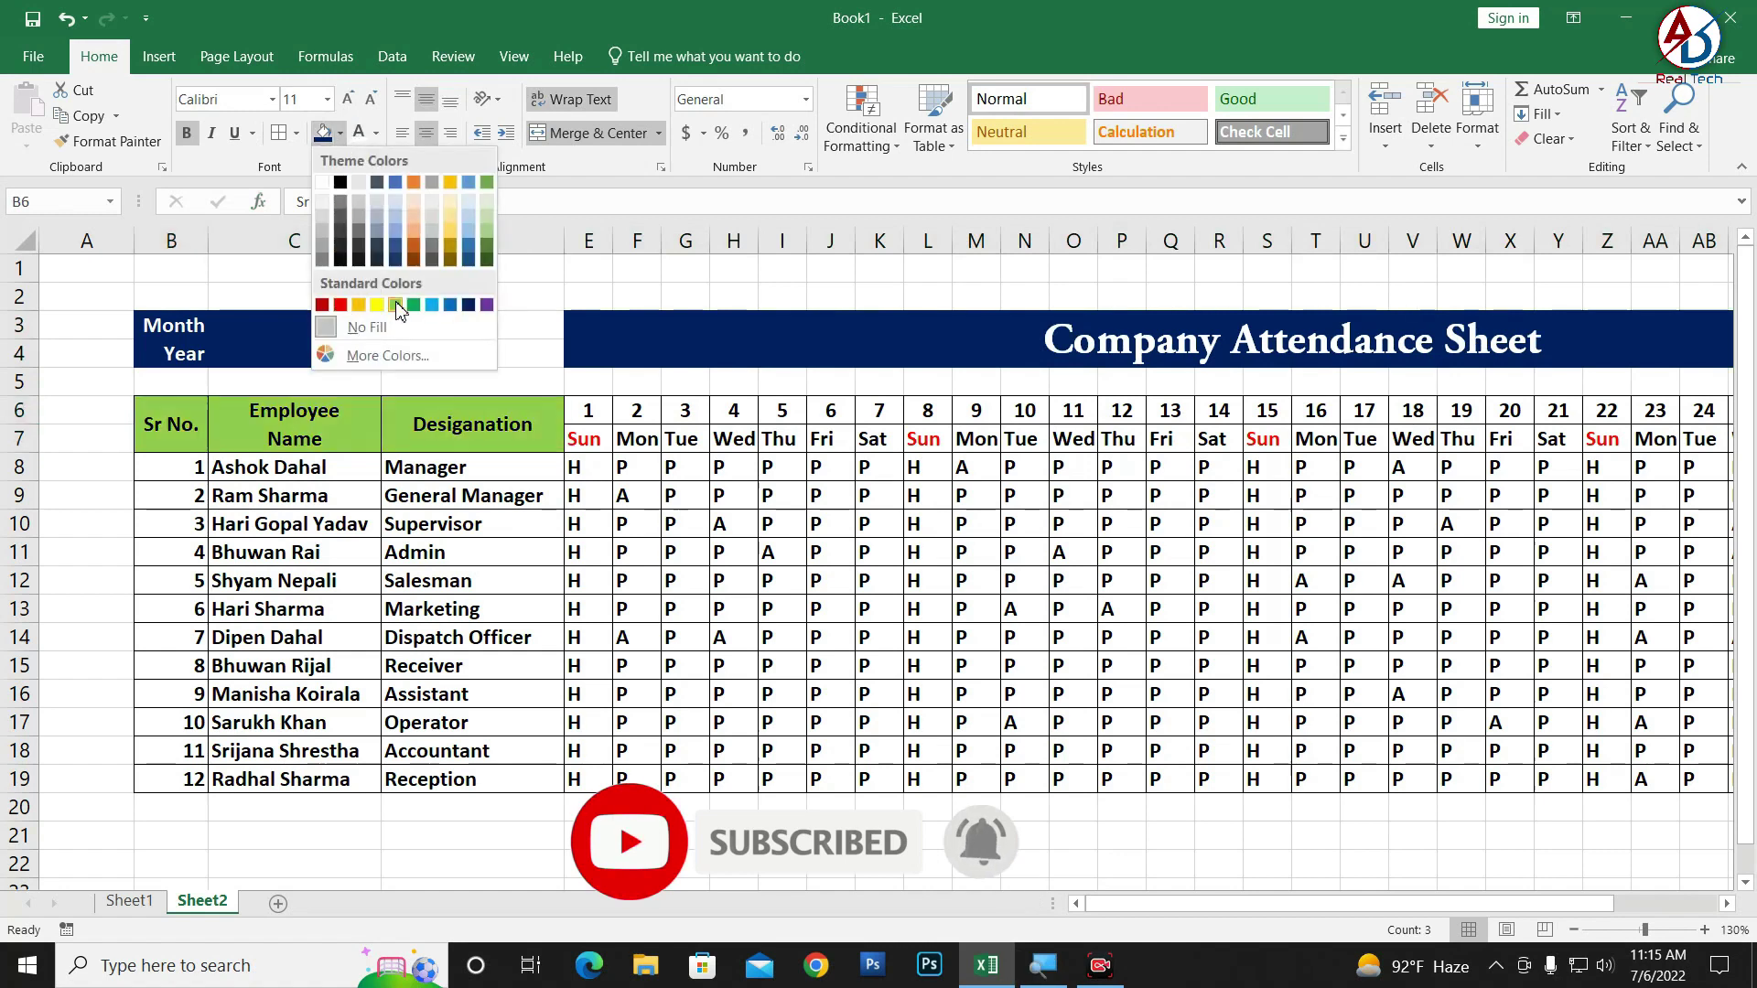
click(432, 304)
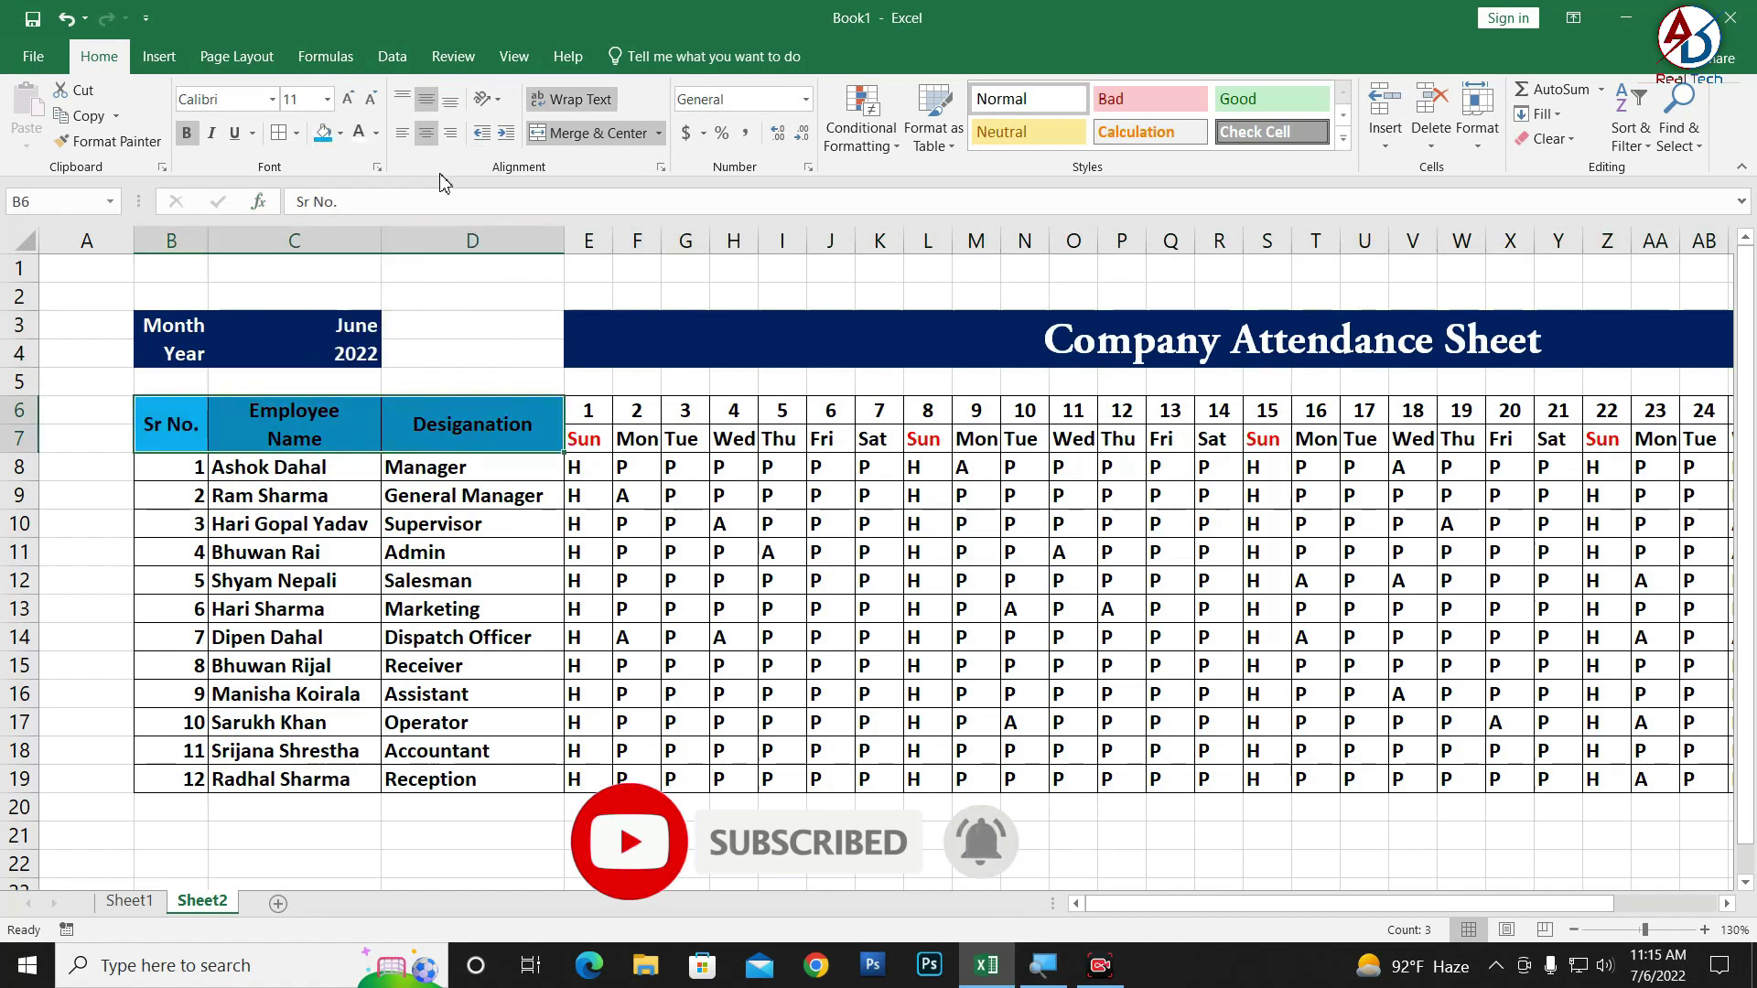
click(377, 138)
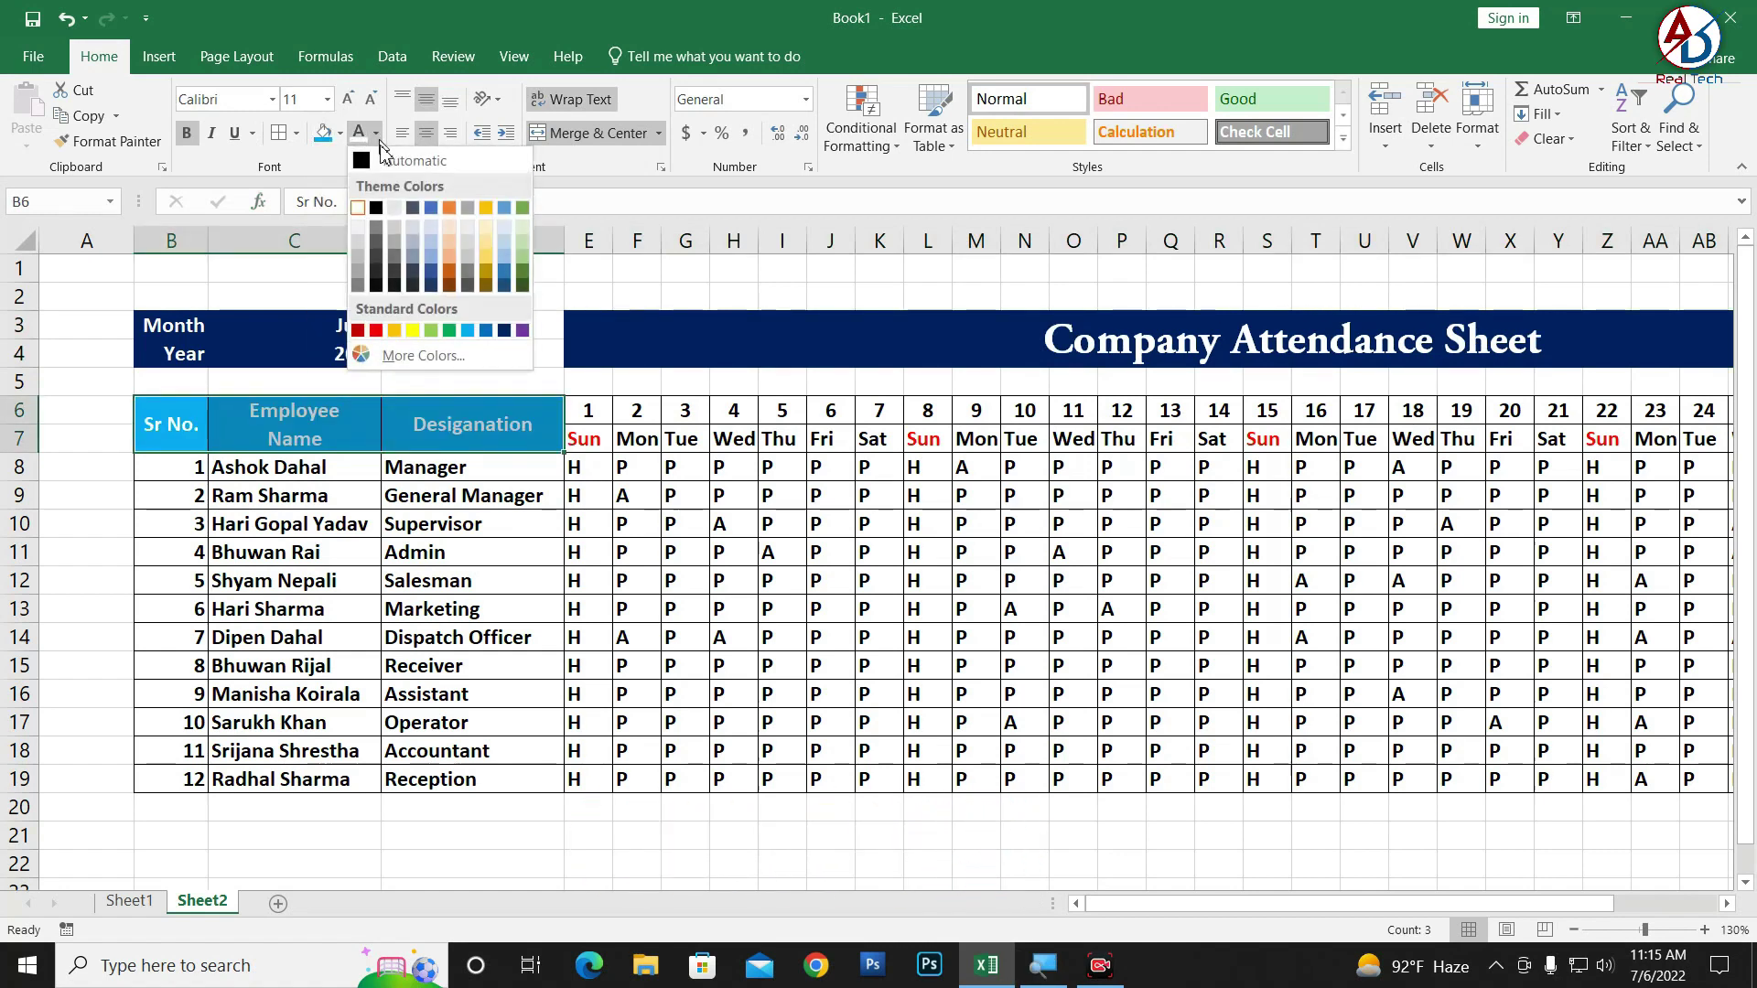
click(413, 331)
click(1027, 753)
mouse_move(1098, 904)
mouse_down()
mouse_move(1357, 928)
mouse_move(1589, 720)
mouse_up()
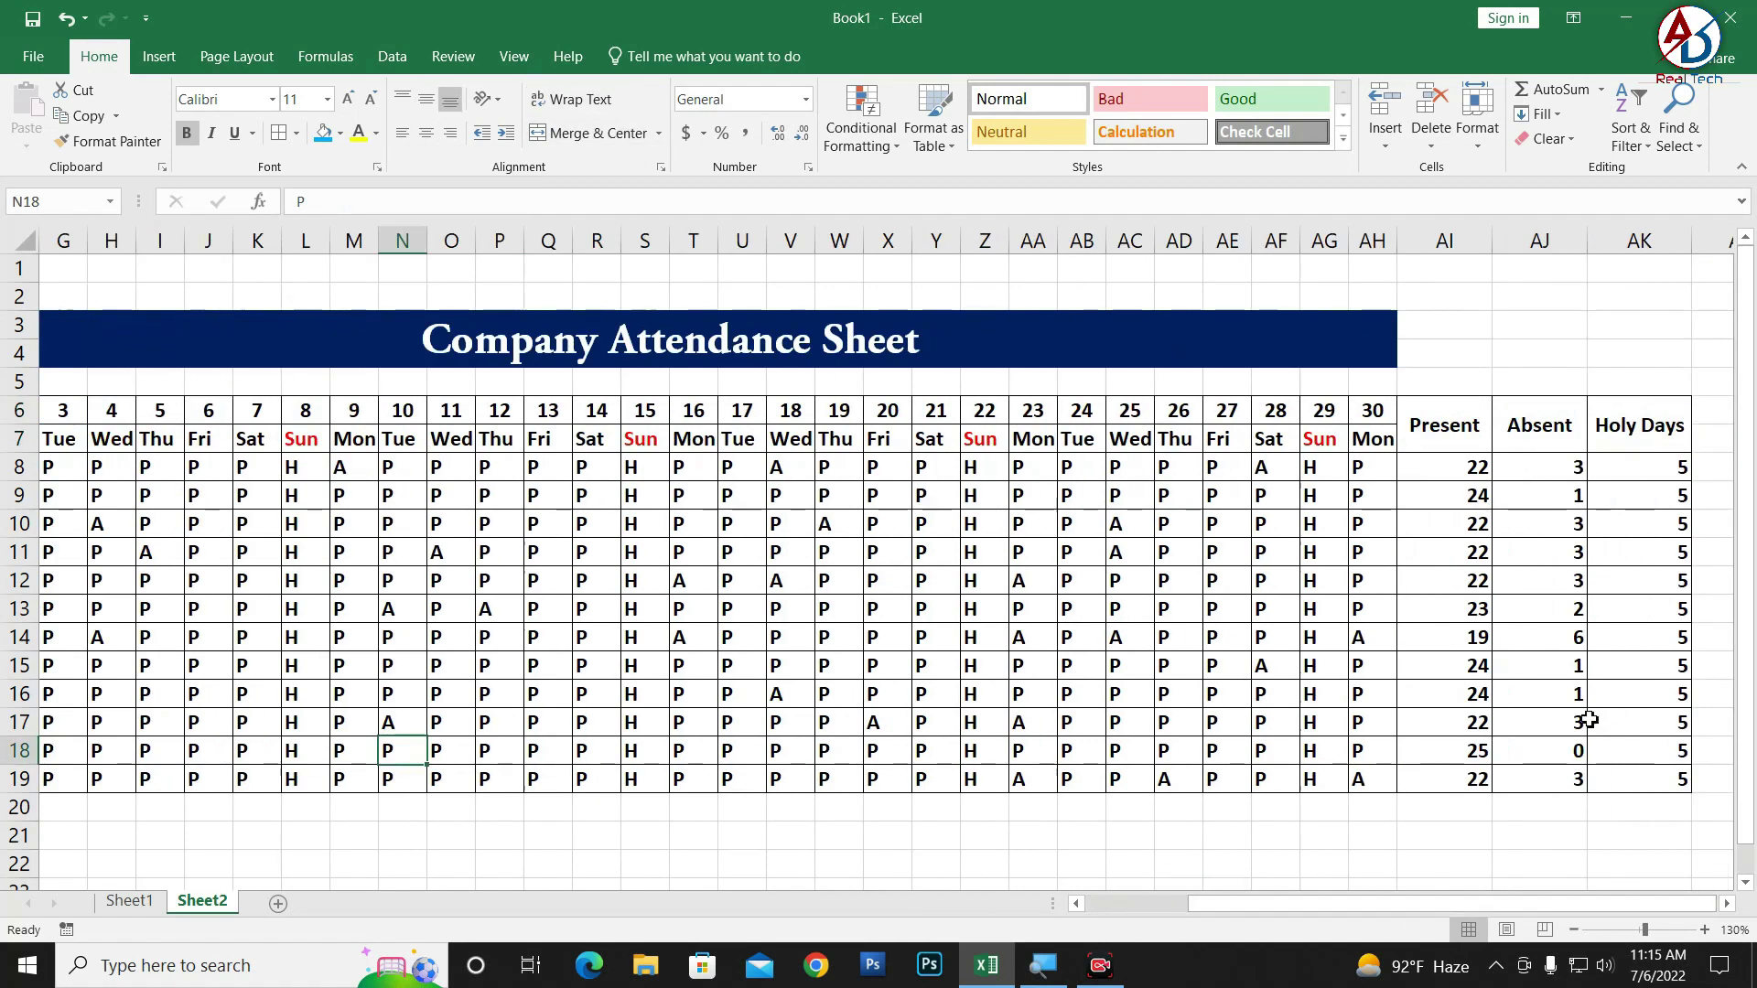
- Give the AI6:AK7 Present, Absent and Holy Days headers yellow text and light blue fill
drag(1435, 438, 1638, 441)
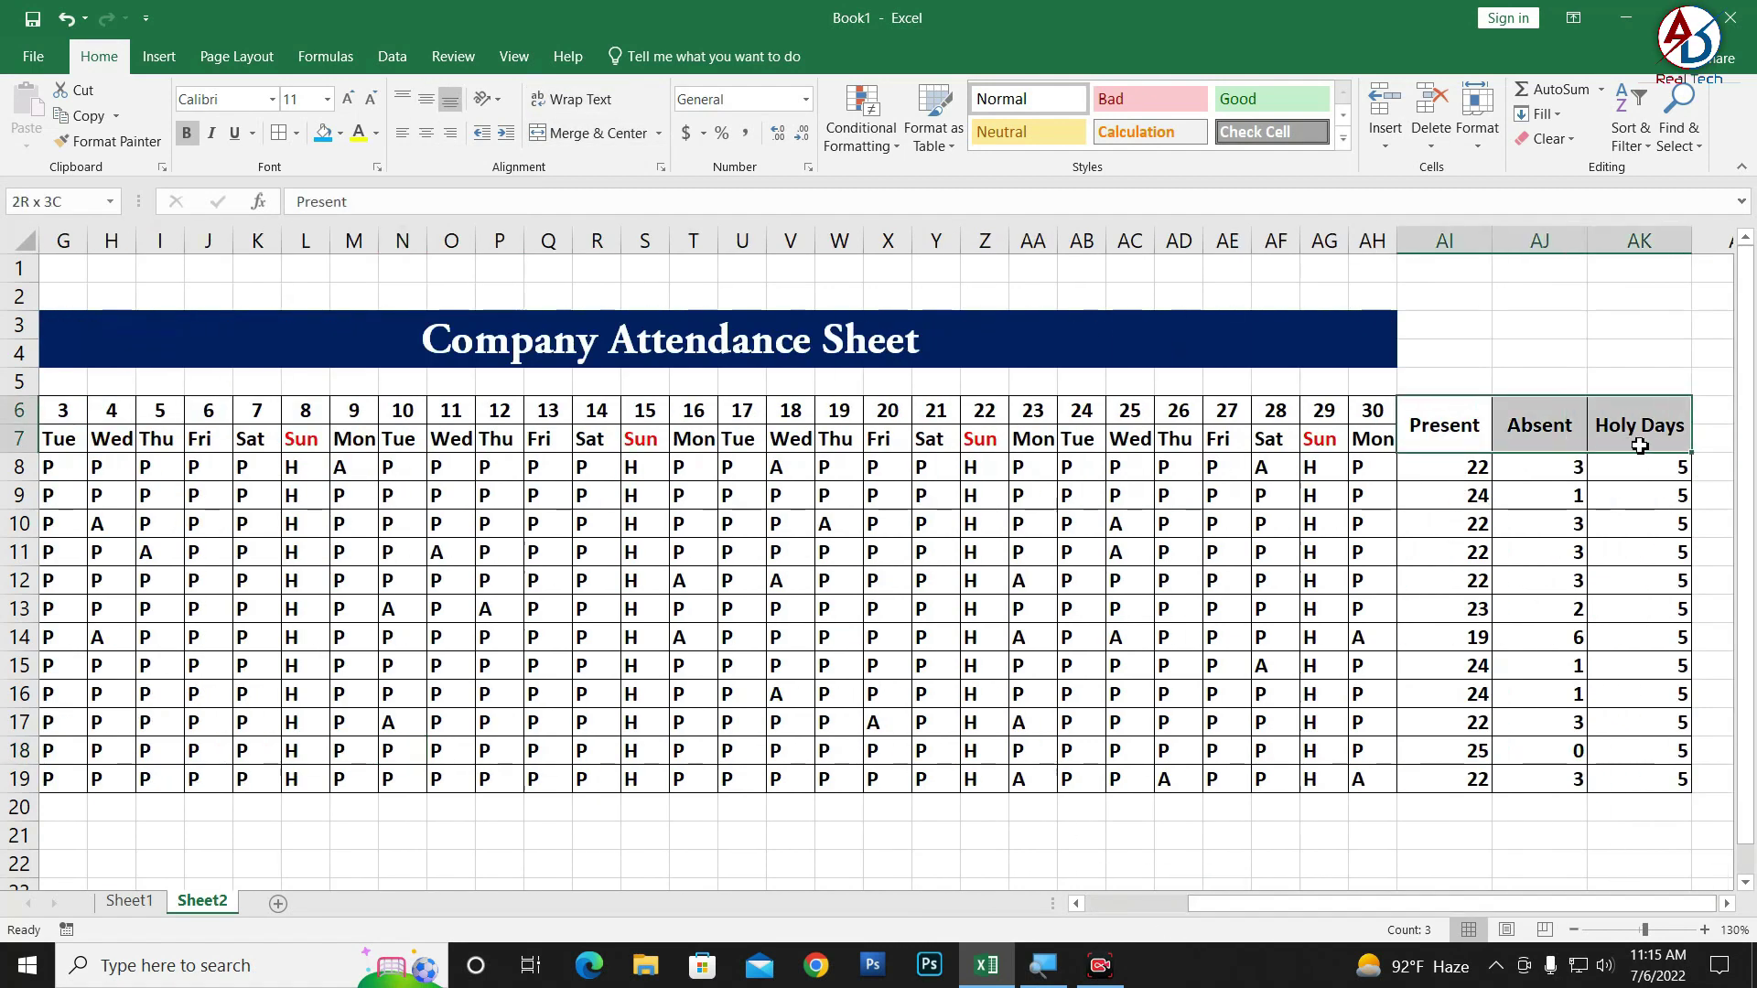
click(359, 132)
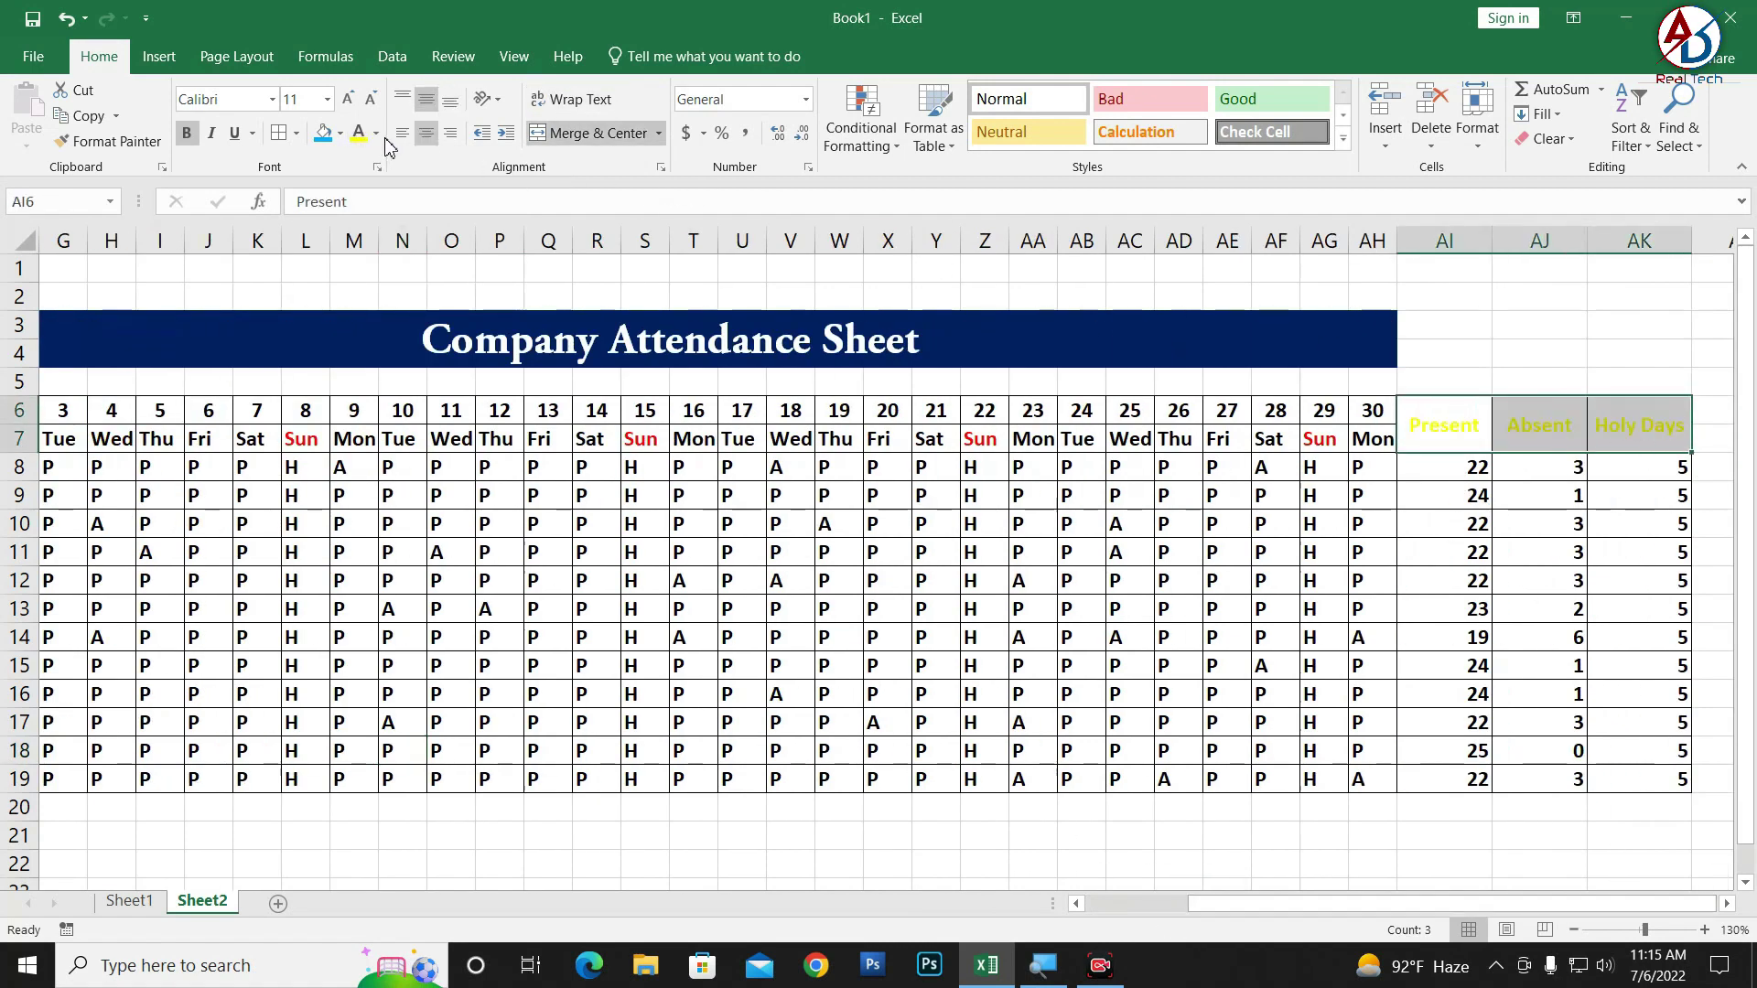
click(322, 133)
click(1388, 814)
scroll(1380, 870, left, 3)
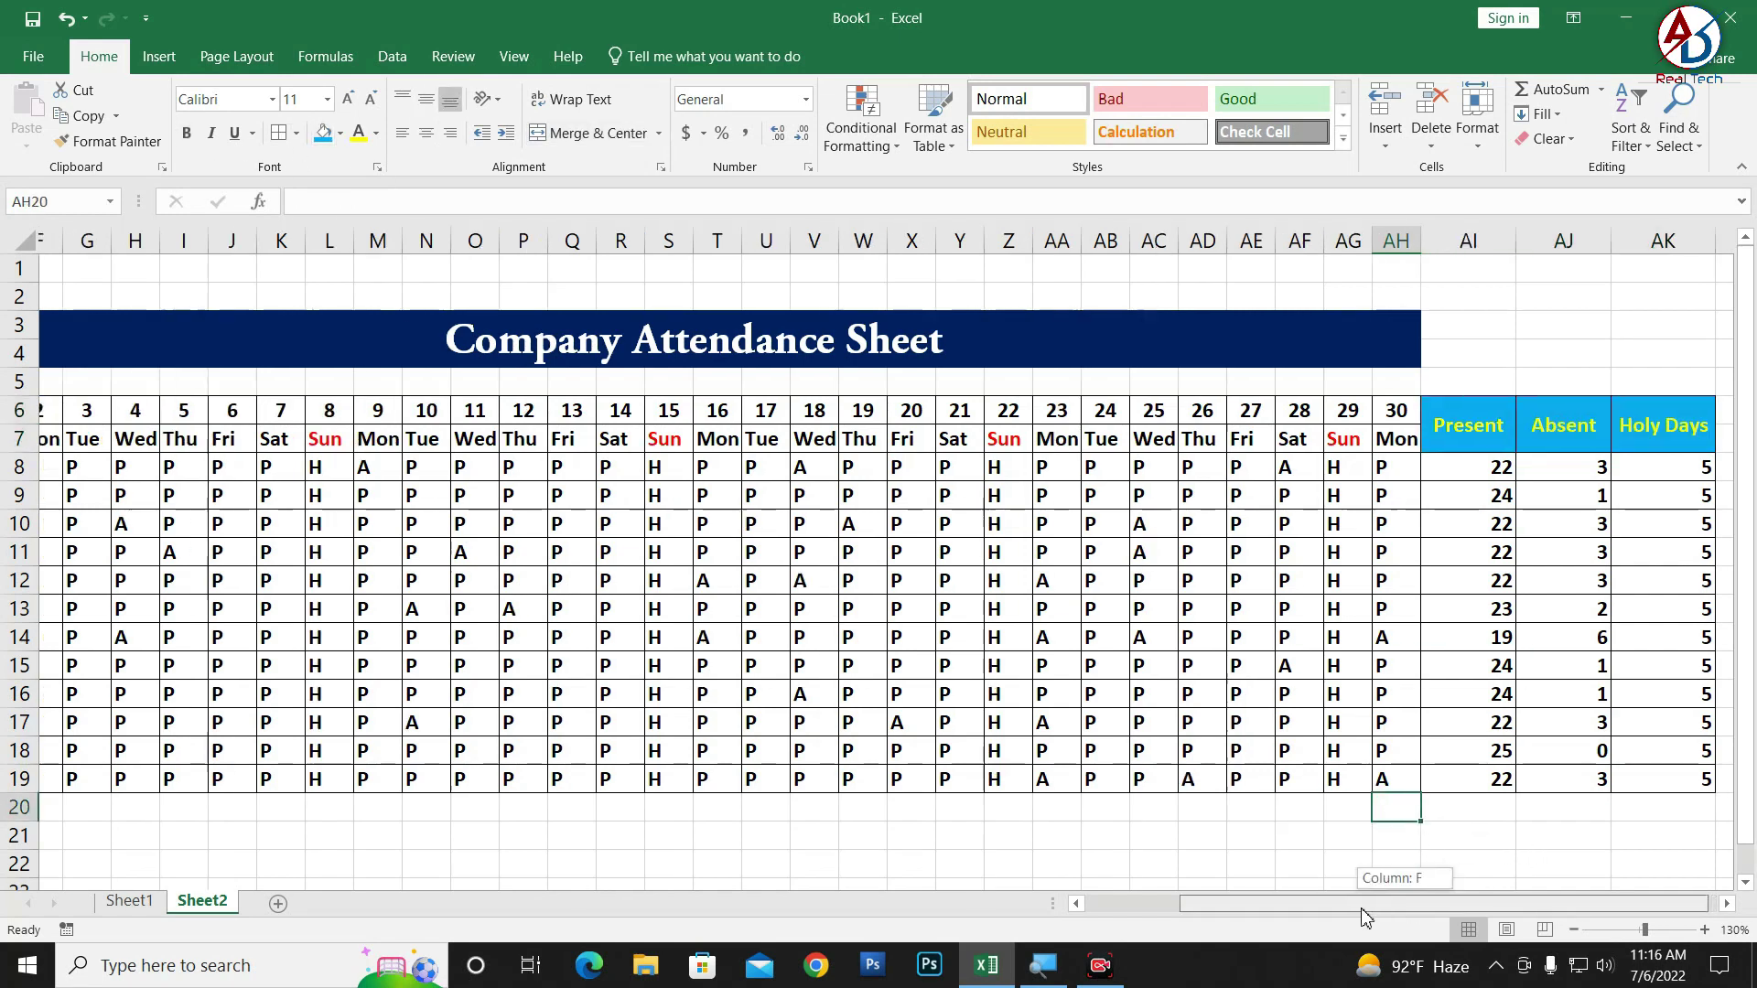